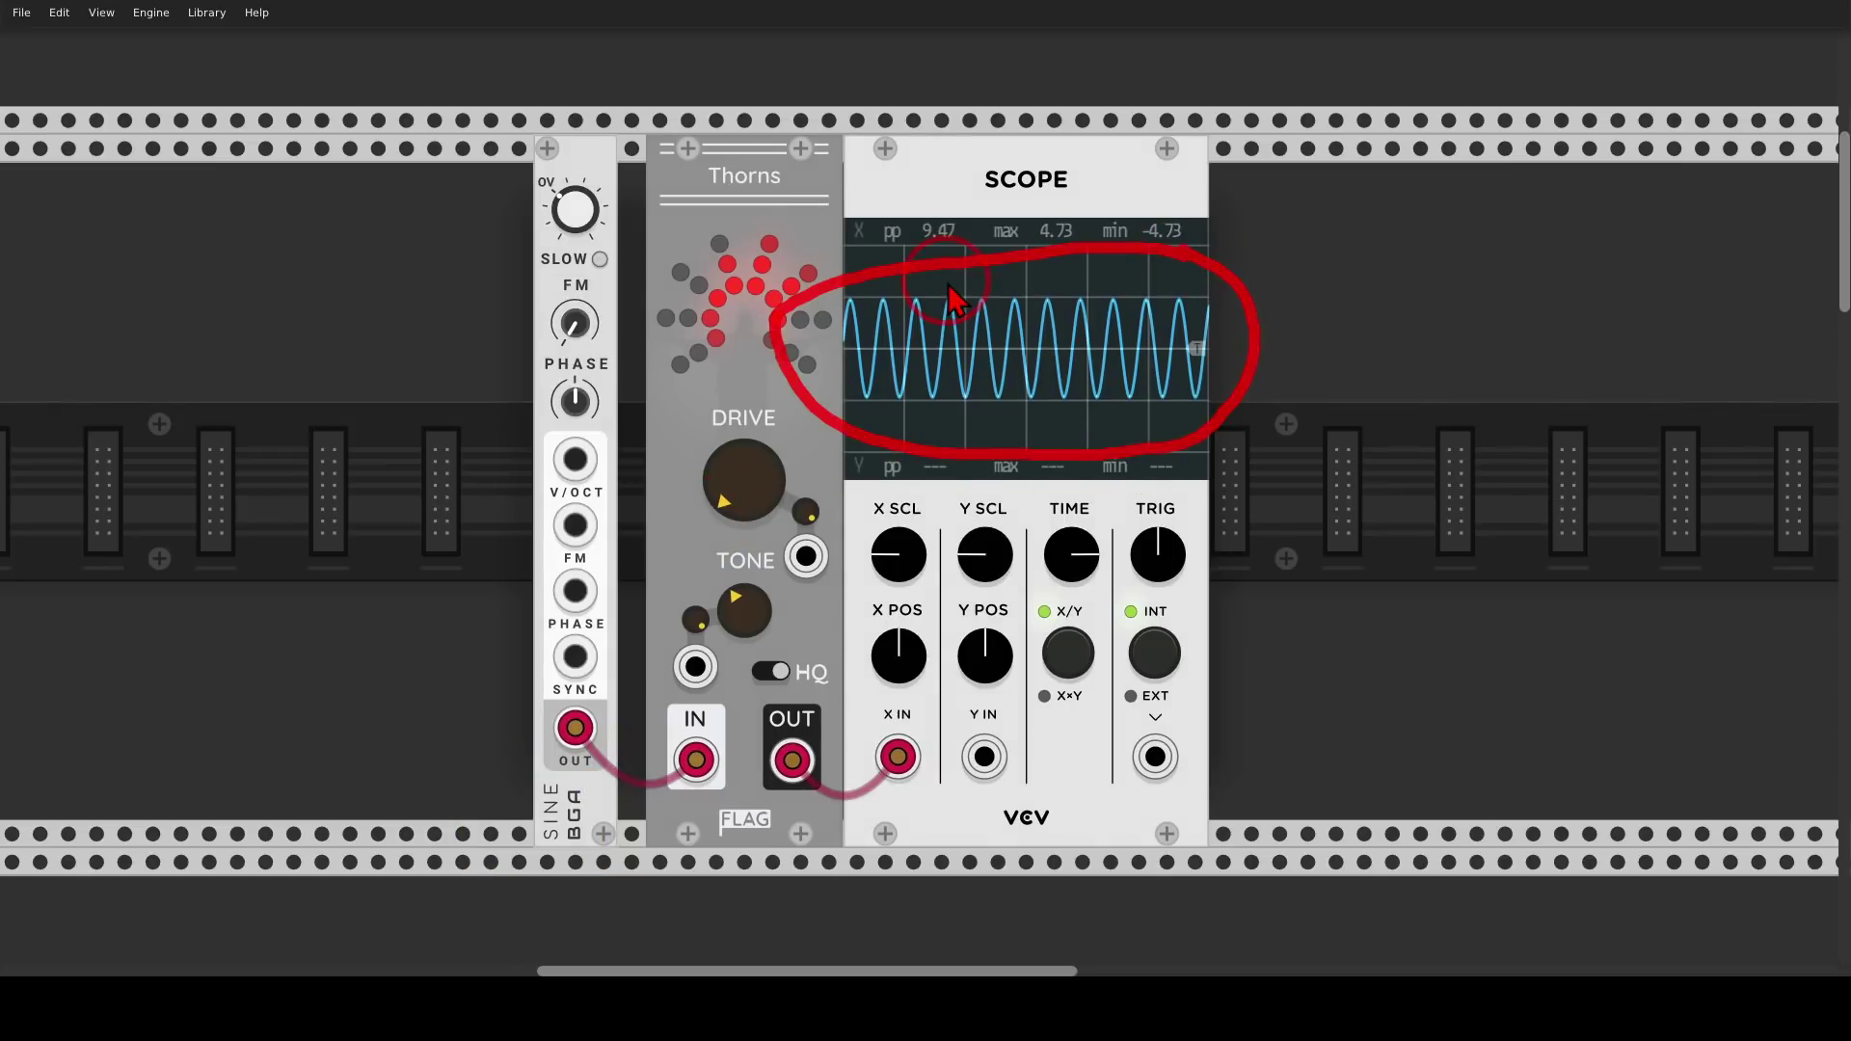
# Shorten the Scope's time window and raise Drive on the connected Thorns module, sweeping its Tone up to about 0.49
pyautogui.moveTo(740, 521)
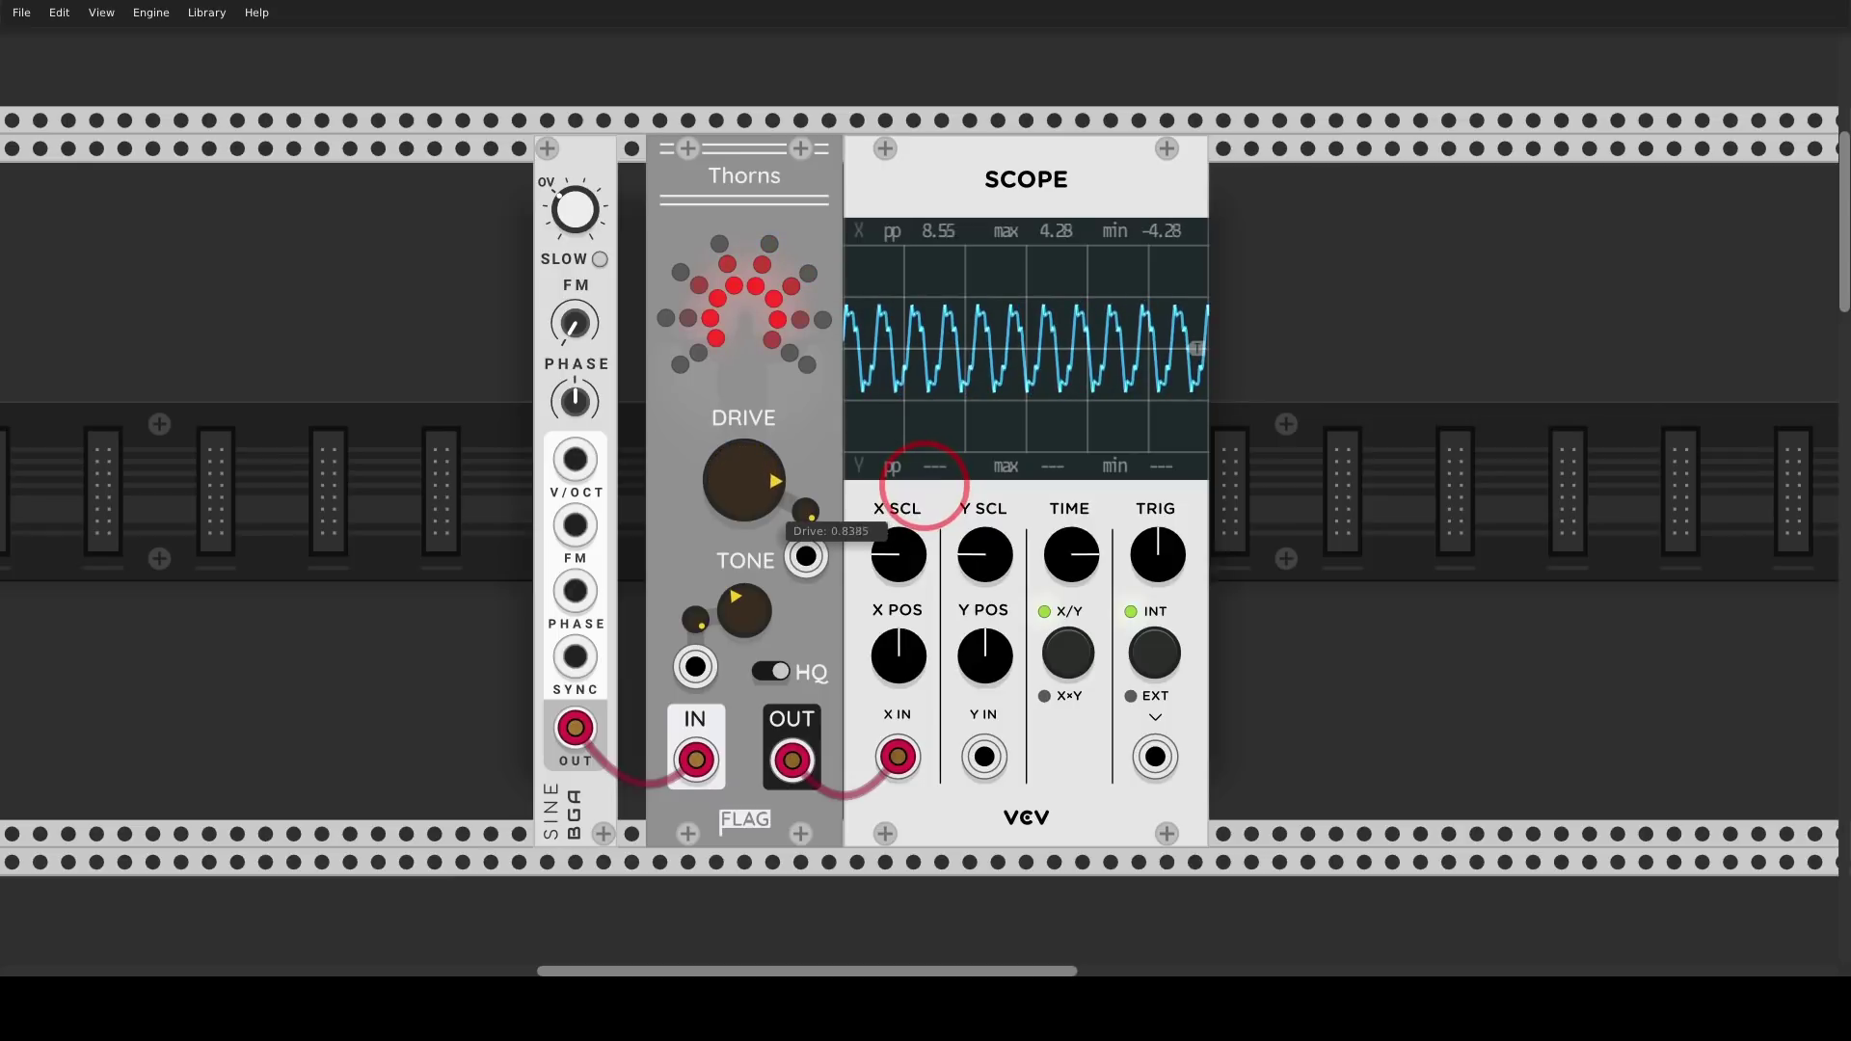
pyautogui.moveTo(1073, 567)
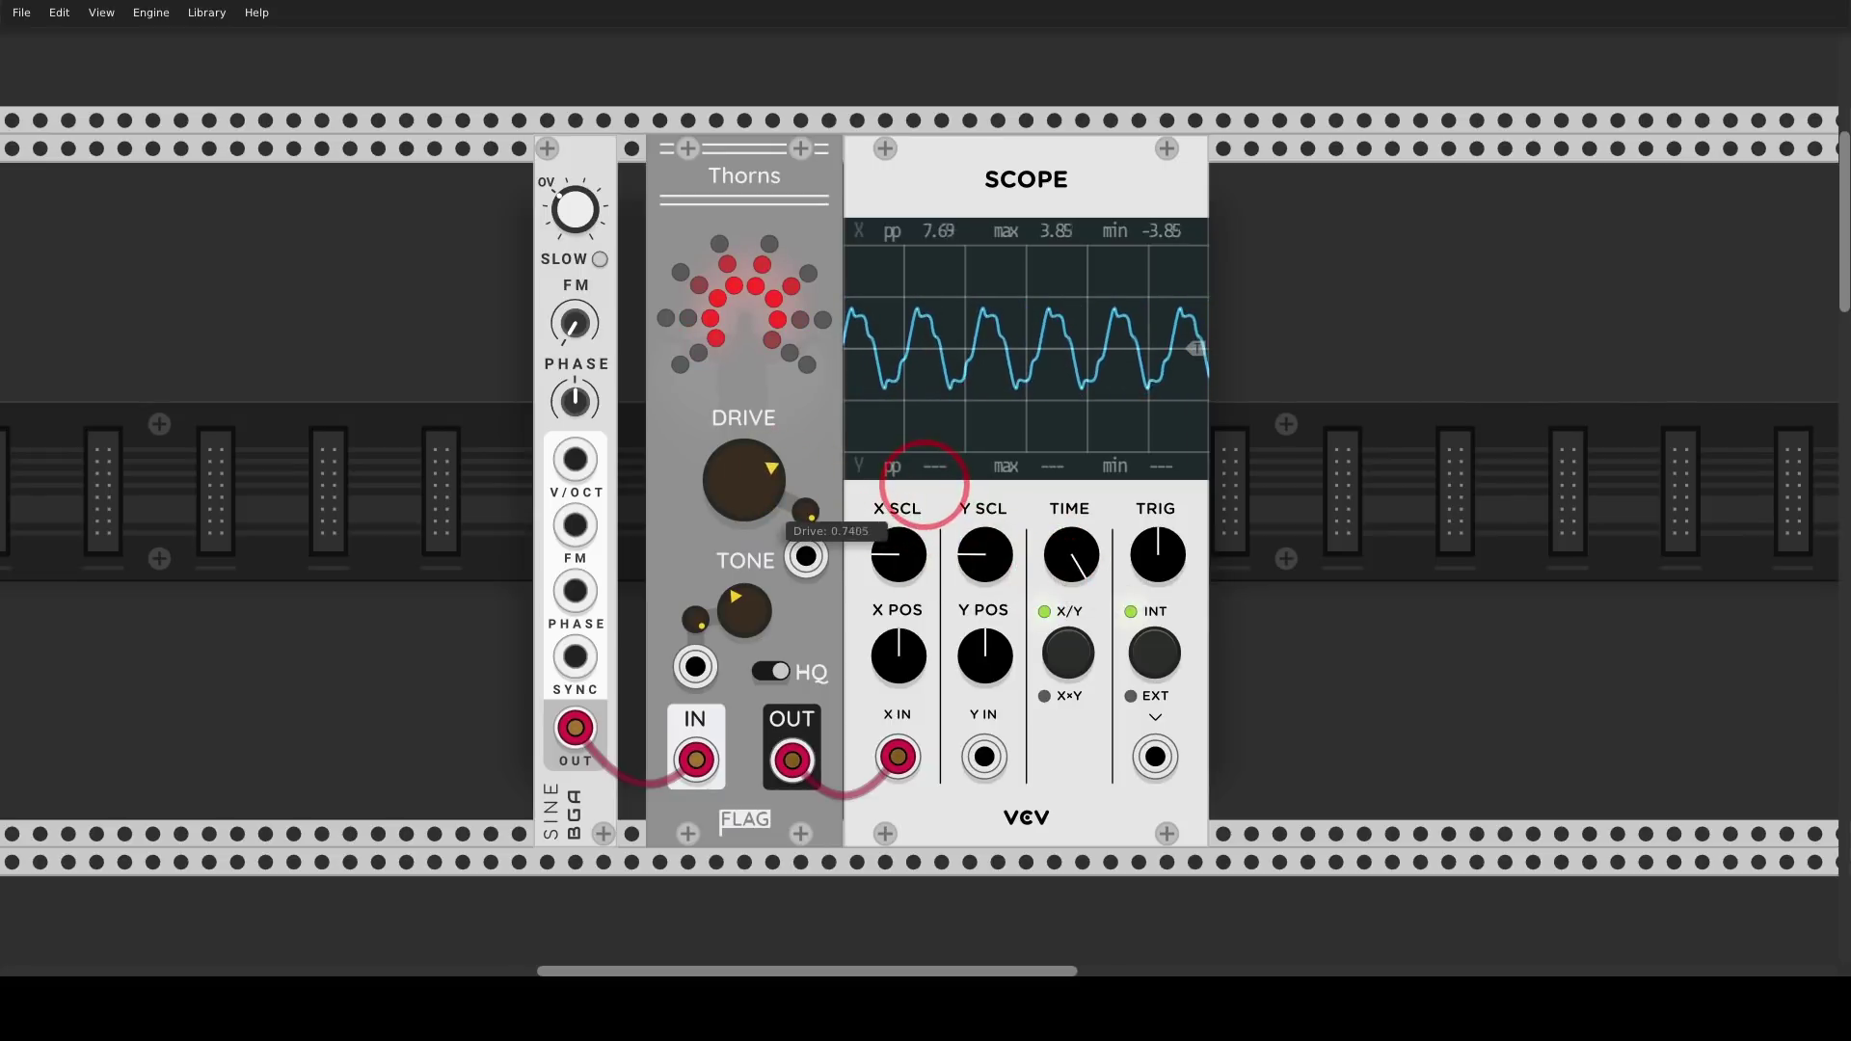
pyautogui.moveTo(754, 477); pyautogui.dragTo(754, 449)
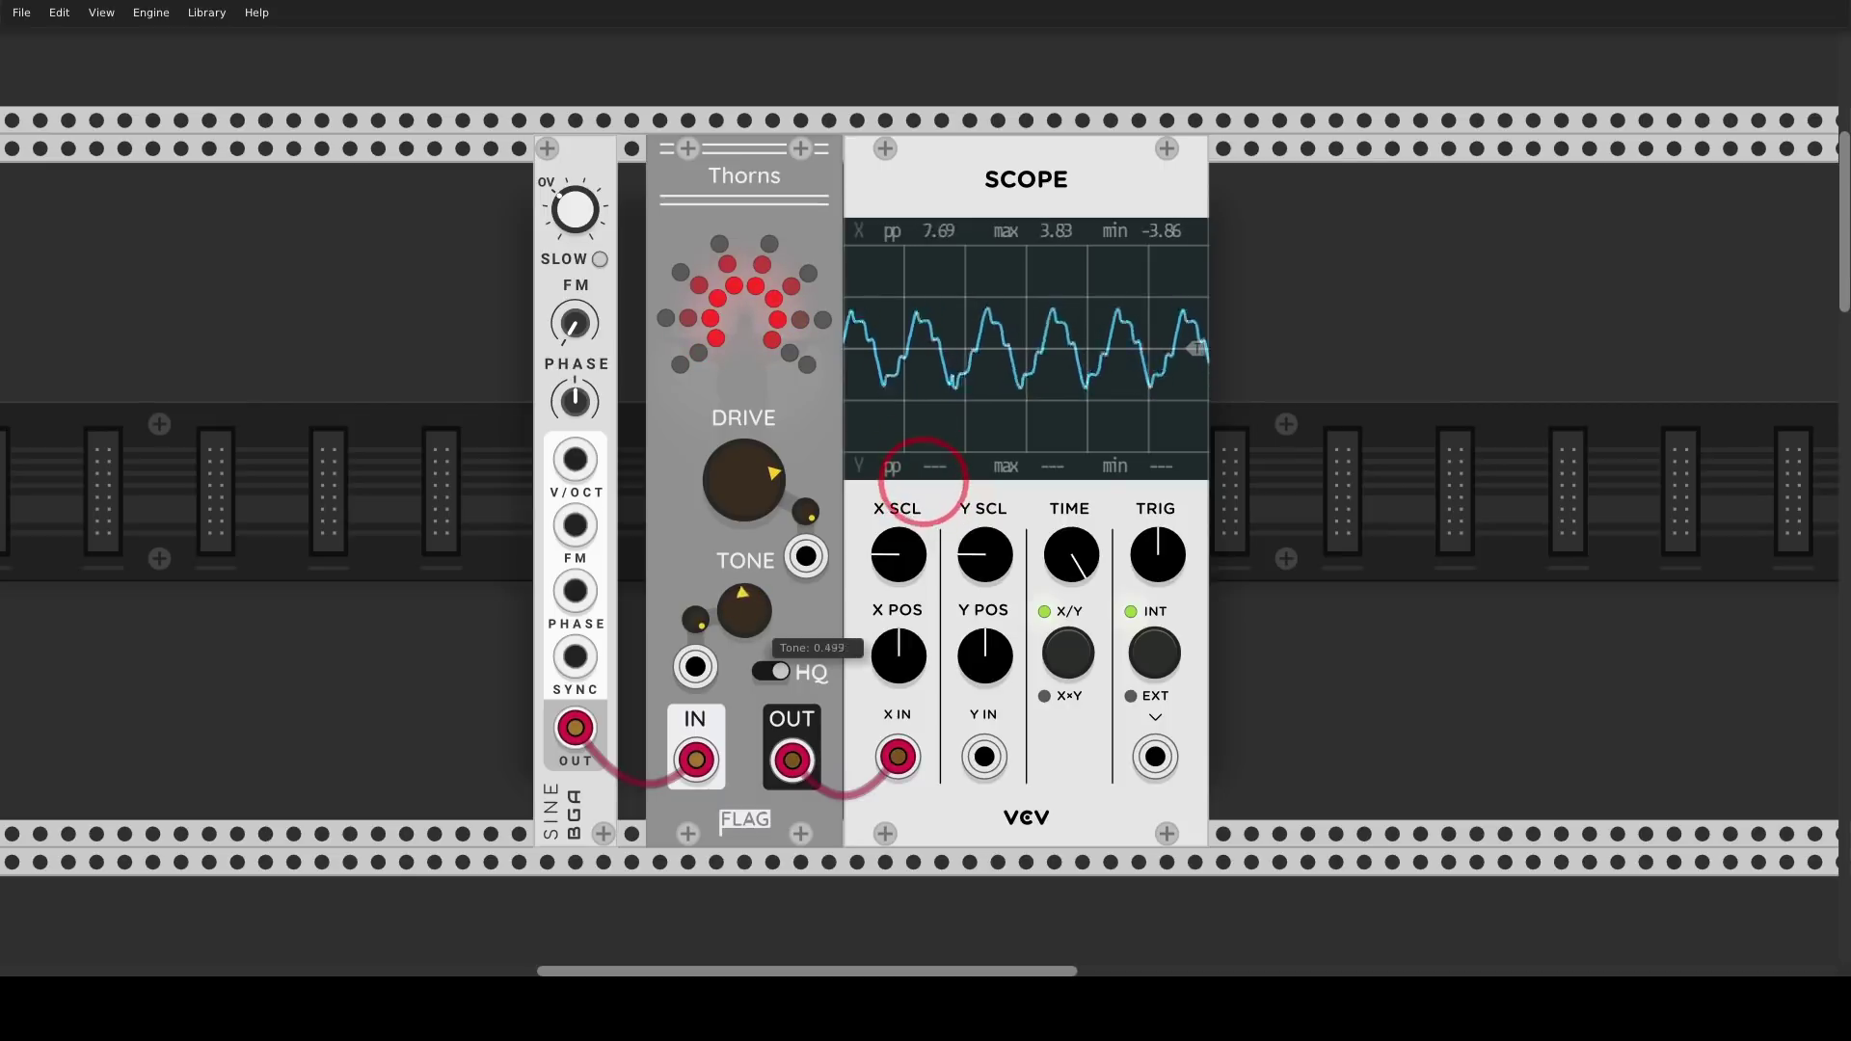
# Unmute the SAIC channel on the MixMaster in the main patch
pyautogui.scroll(-6, 756, 627)
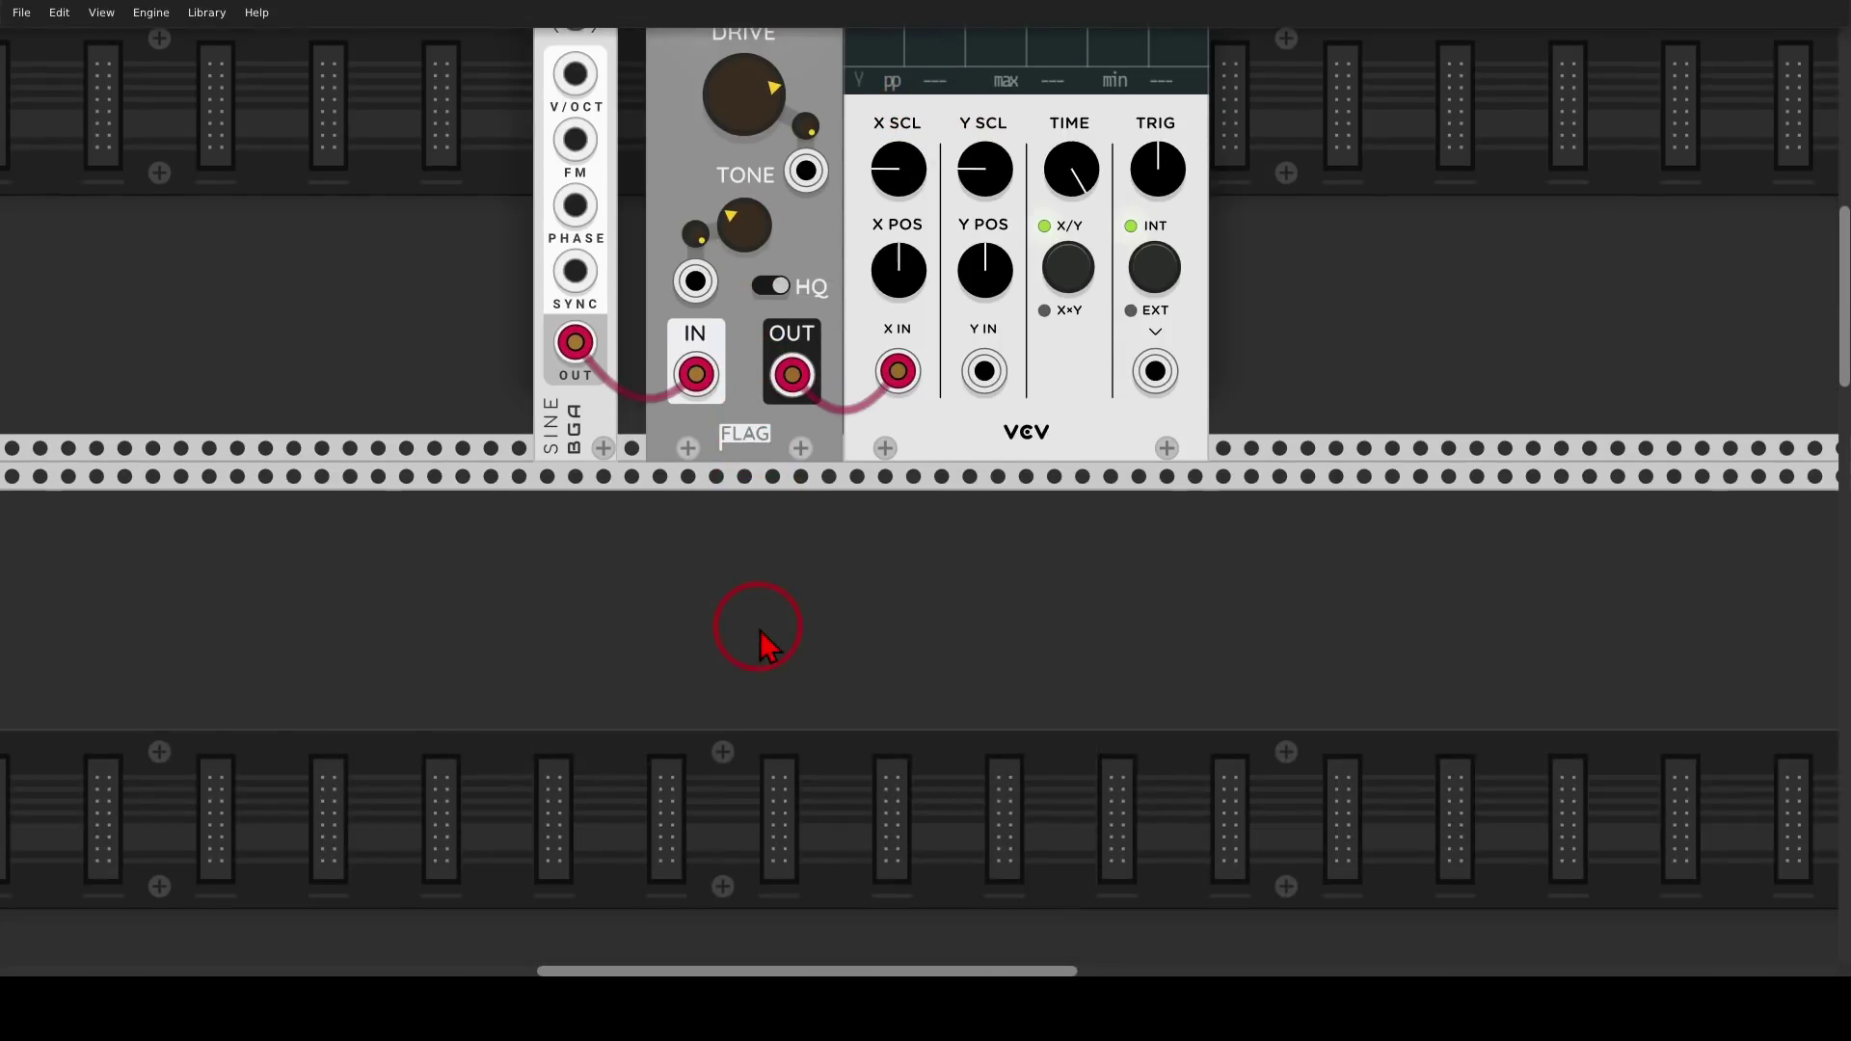
pyautogui.keyDown('ctrl'); pyautogui.scroll(-2, 738, 771); pyautogui.keyUp('ctrl')
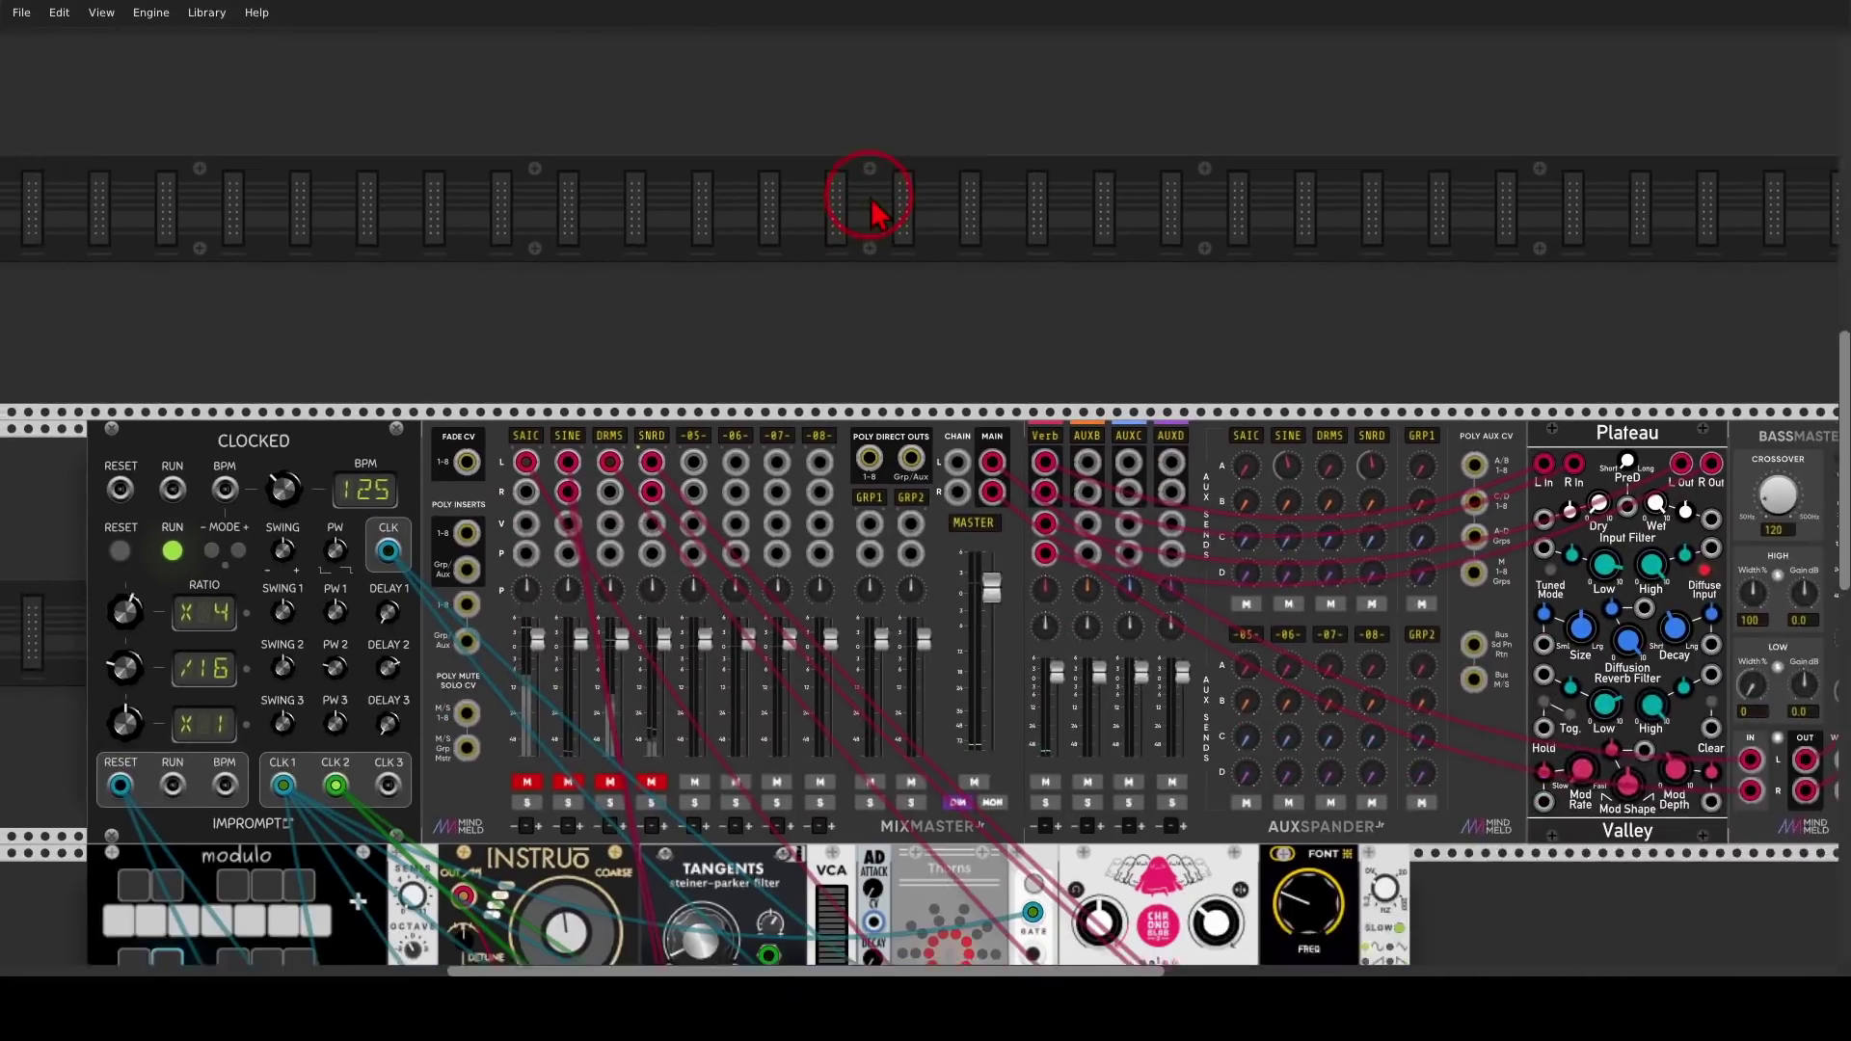
pyautogui.scroll(-5, 868, 188)
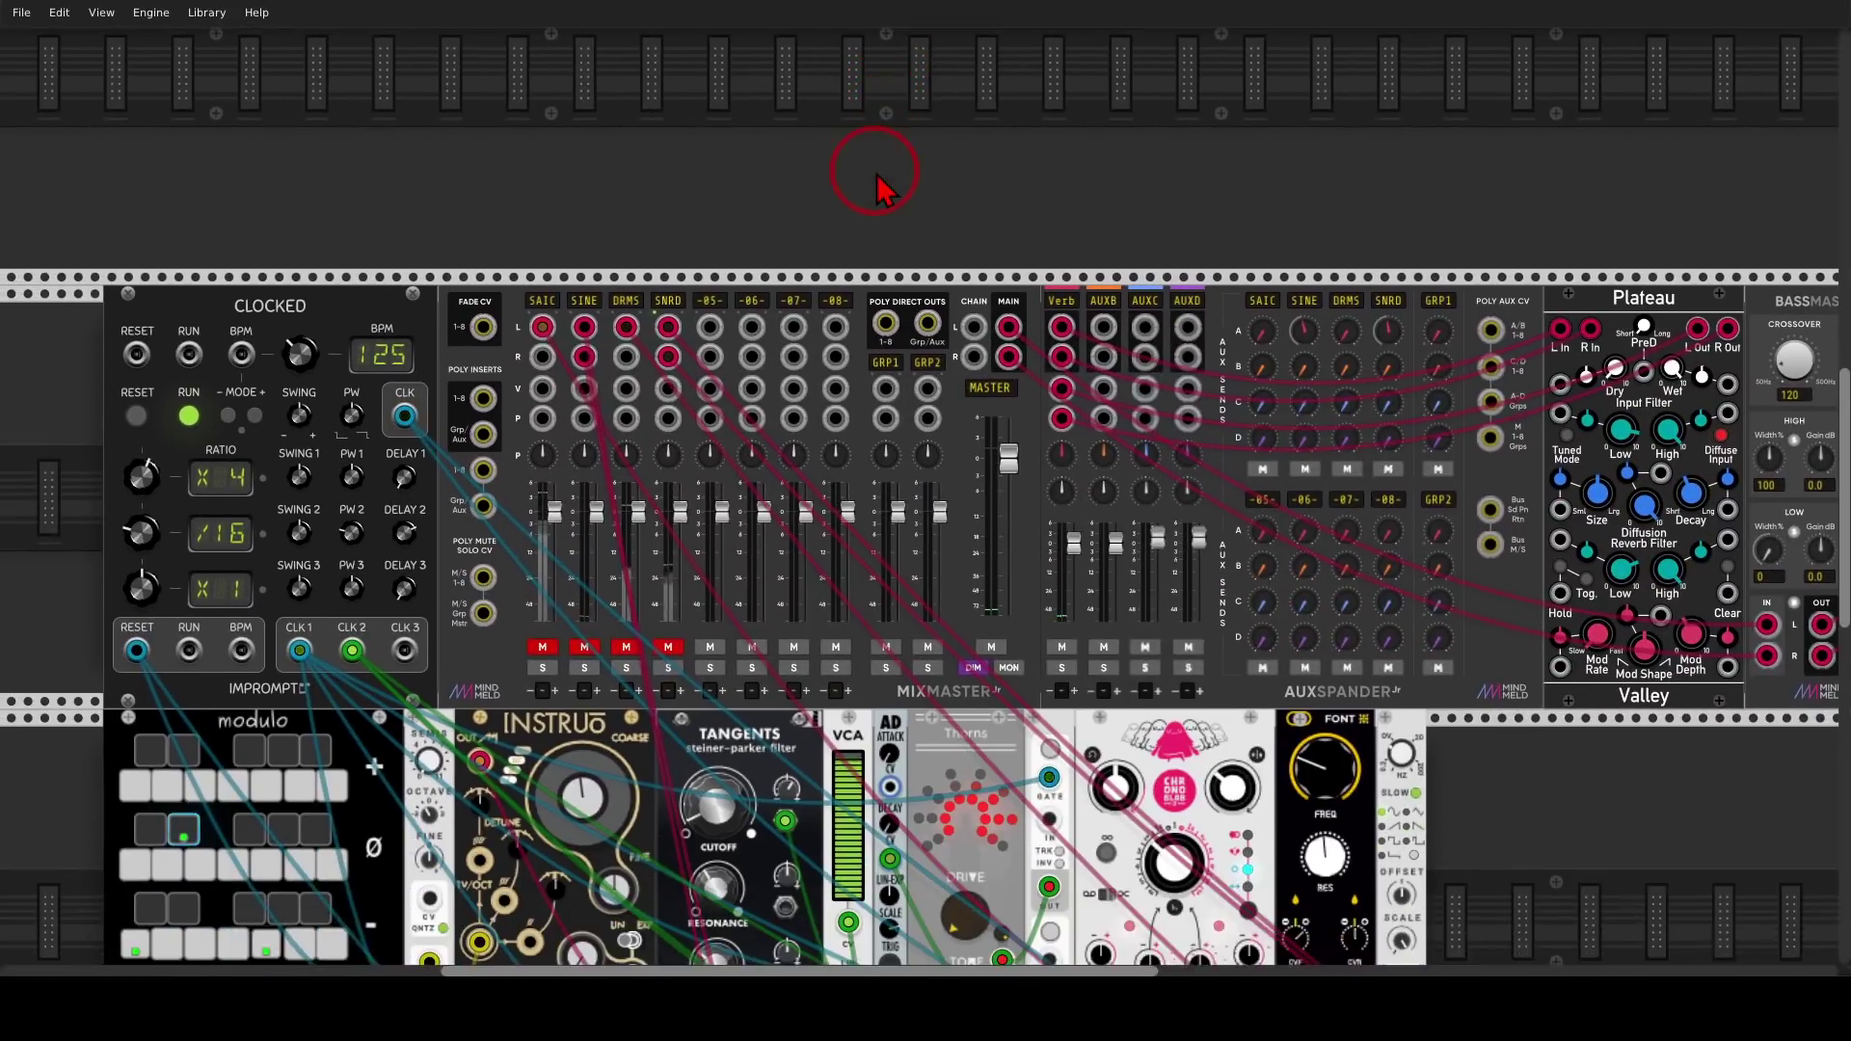
pyautogui.scroll(-4, 673, 574)
pyautogui.hscroll(-5, 672, 574)
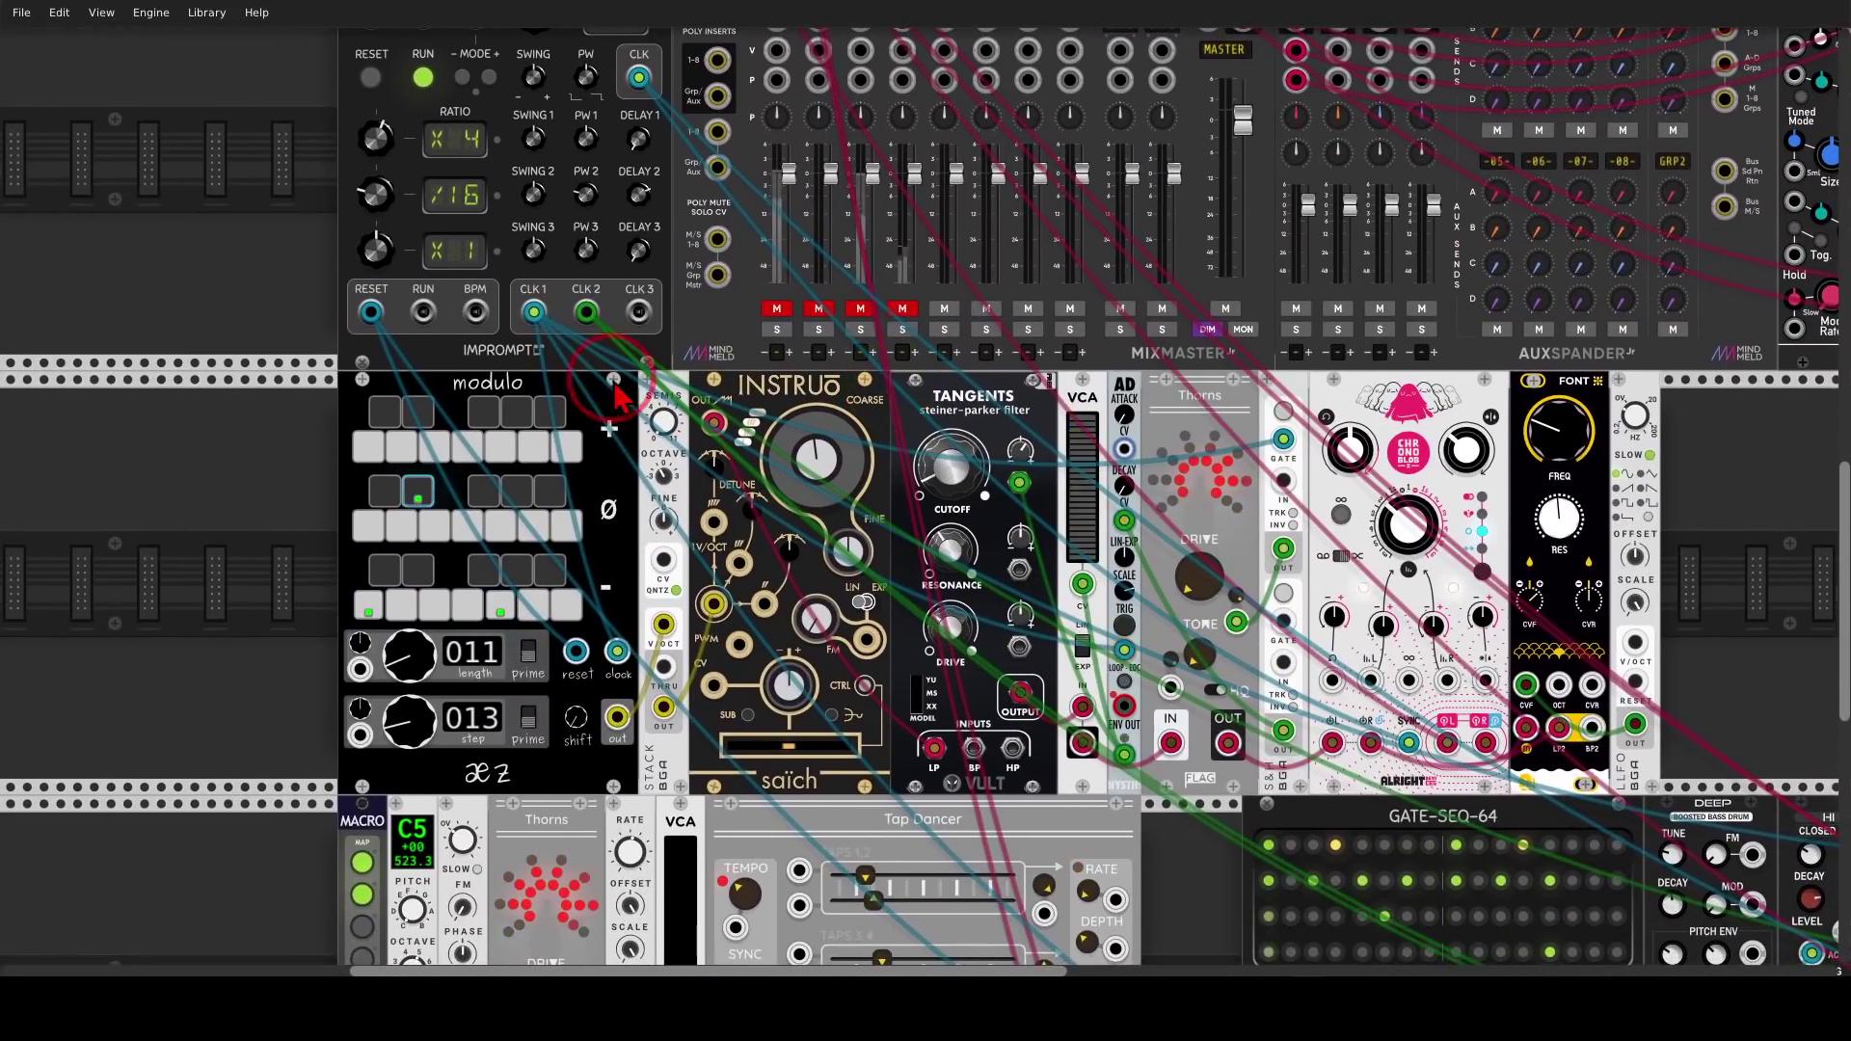
pyautogui.moveTo(550, 383)
pyautogui.mouseDown()
pyautogui.moveTo(463, 412)
pyautogui.moveTo(537, 368)
pyautogui.moveTo(597, 412)
pyautogui.moveTo(707, 424)
pyautogui.mouseUp()
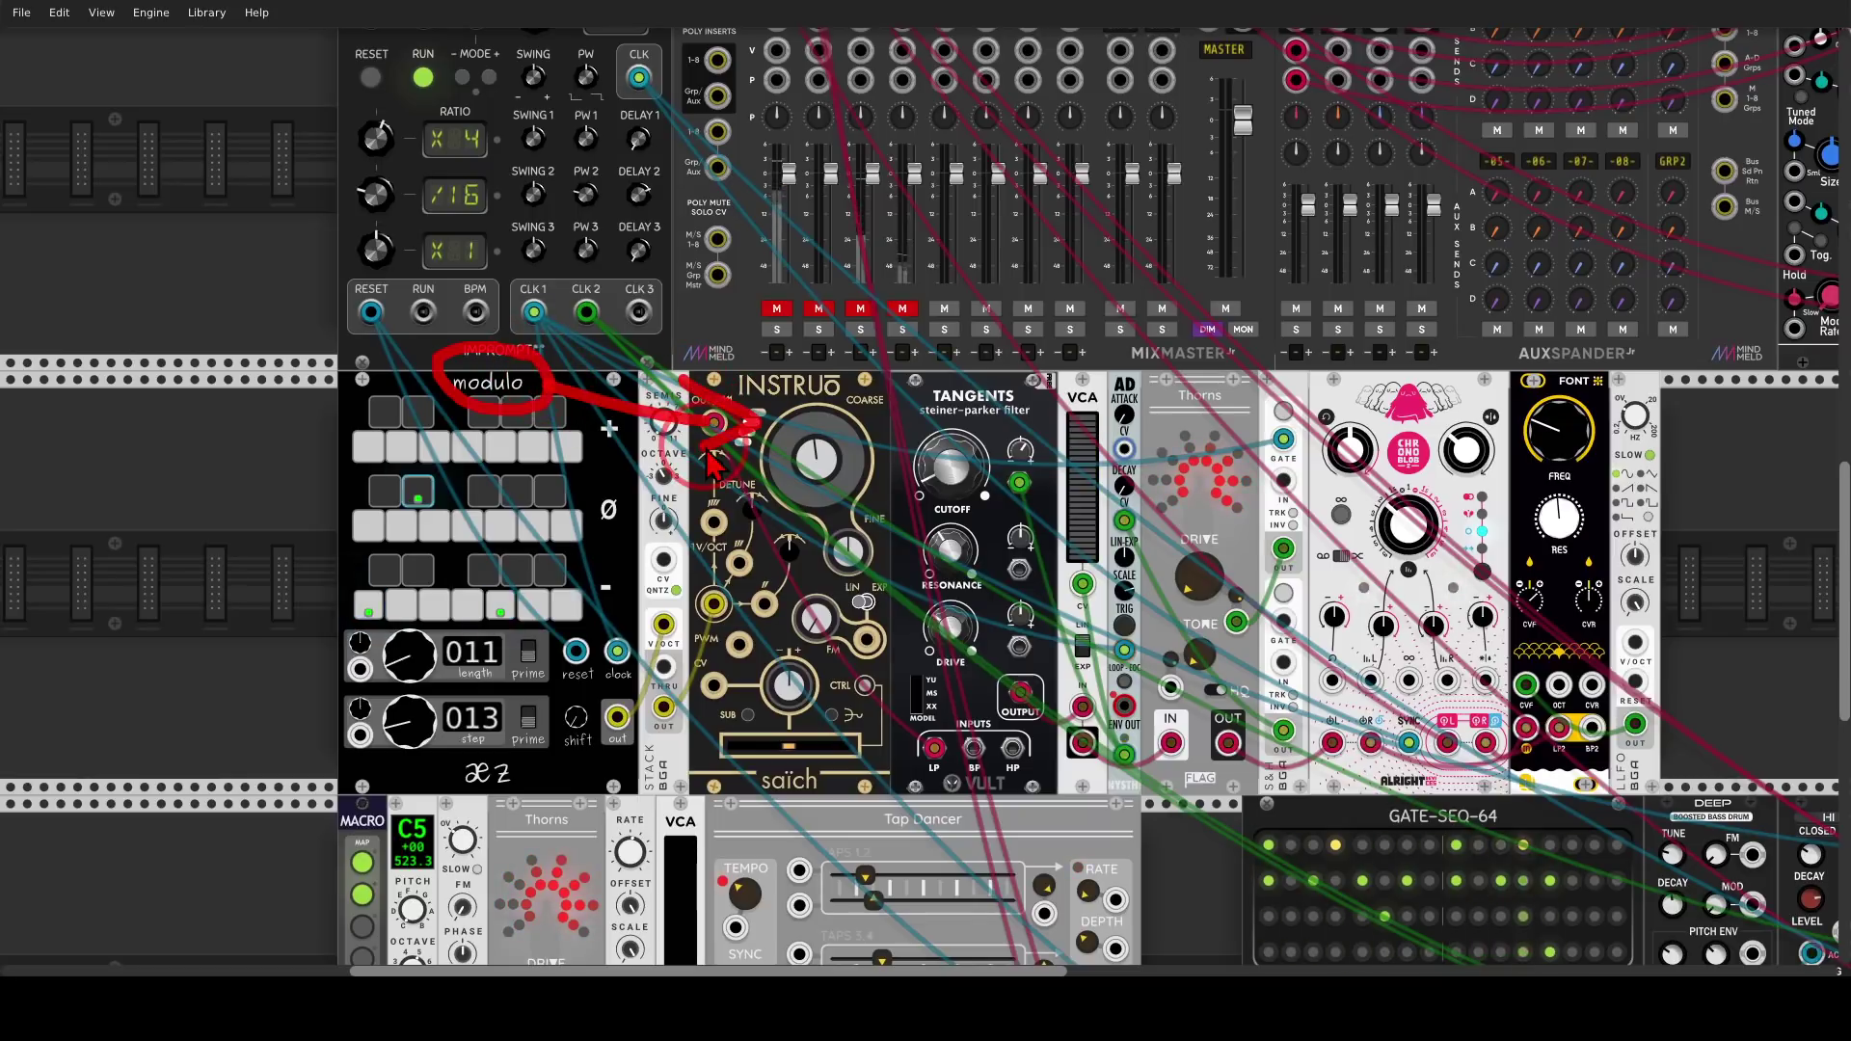
pyautogui.click(782, 313)
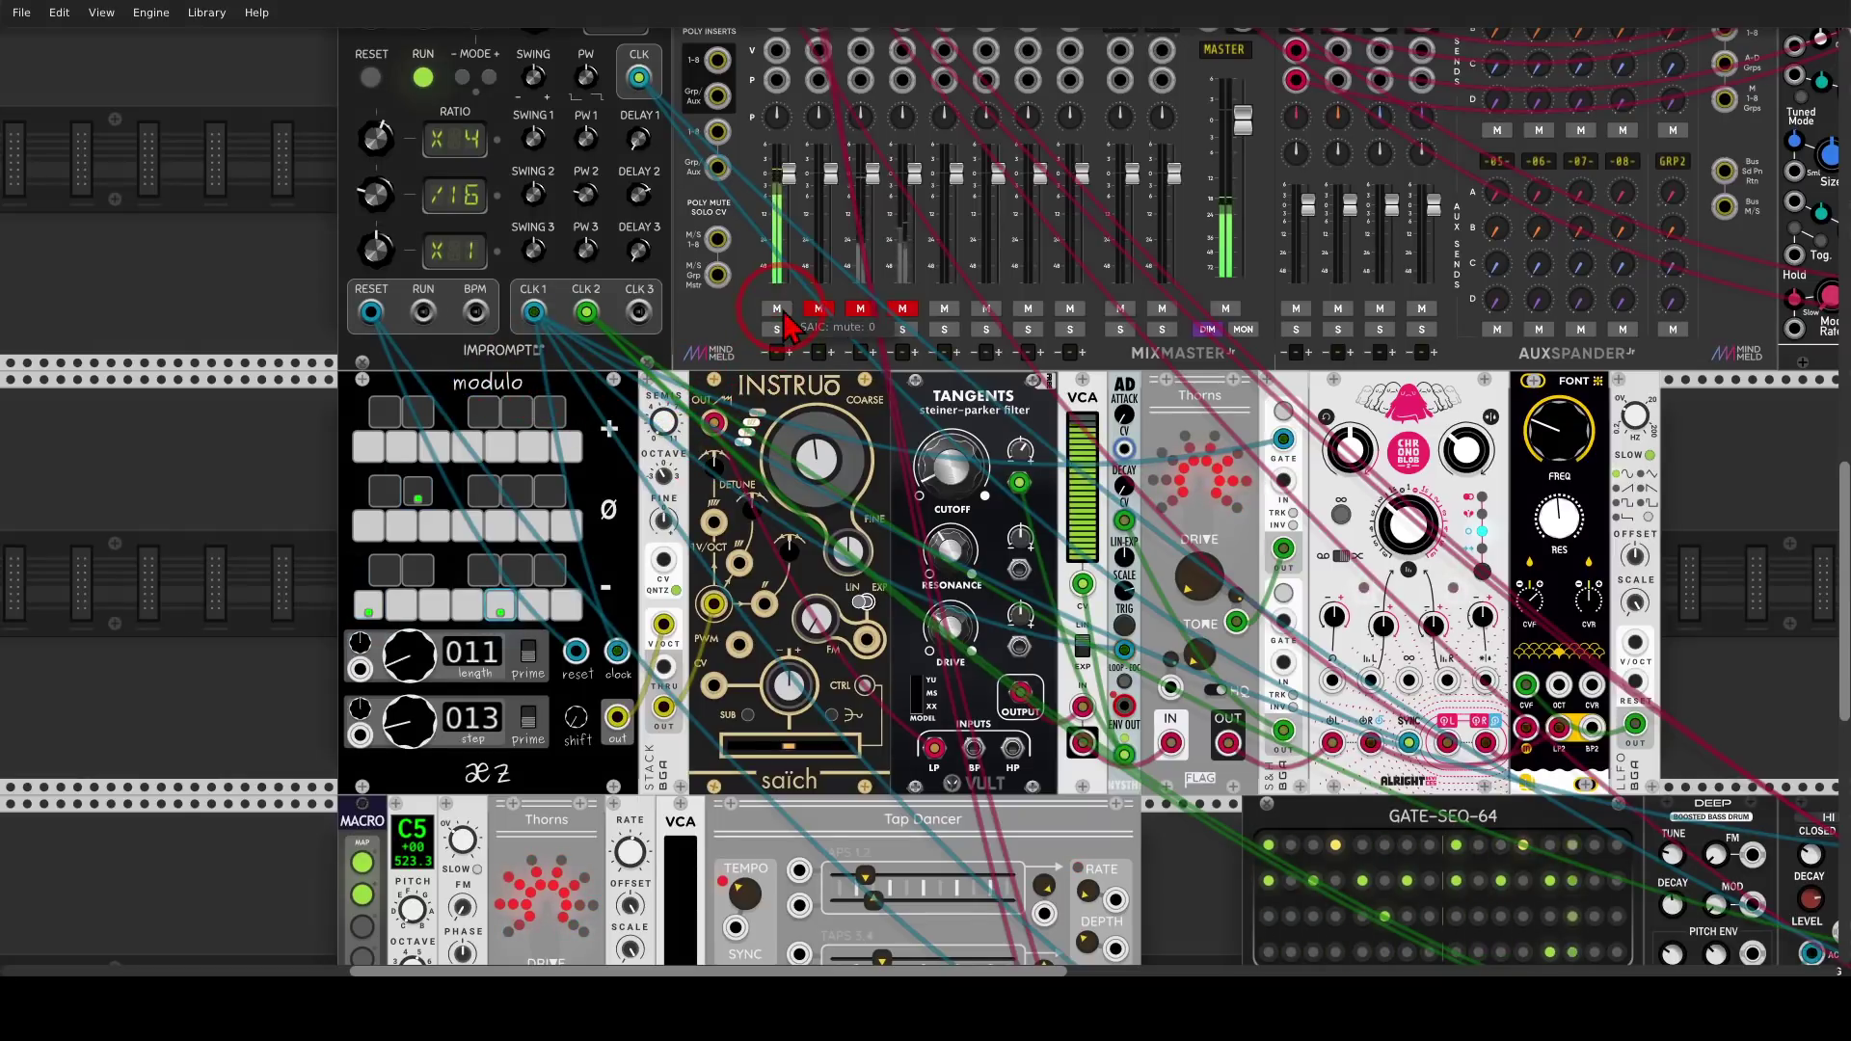
# Examine the saïch voice's path through the Tangents filter and VCA into Thorns, including the sample-and-hold modulation of Tone
pyautogui.moveTo(940, 409); pyautogui.dragTo(673, 366)
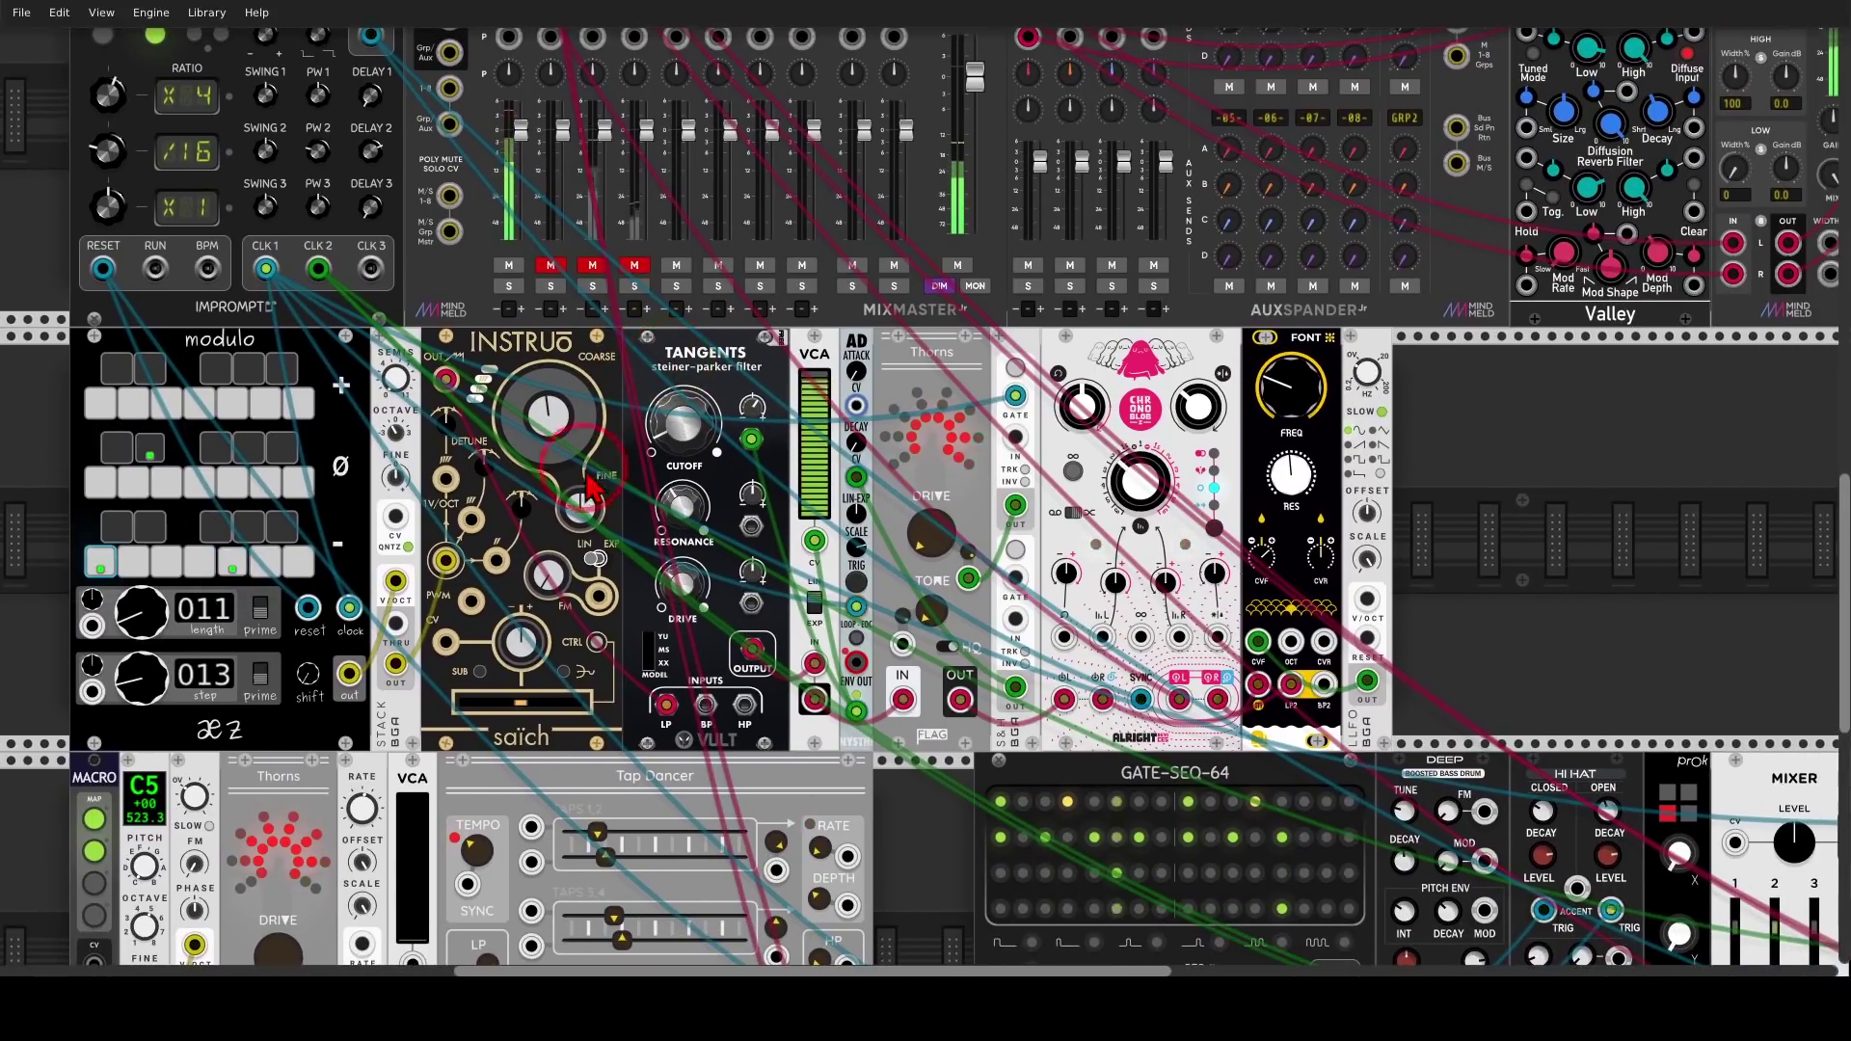
pyautogui.moveTo(752, 355)
pyautogui.mouseDown()
pyautogui.moveTo(714, 393)
pyautogui.moveTo(752, 362)
pyautogui.mouseUp()
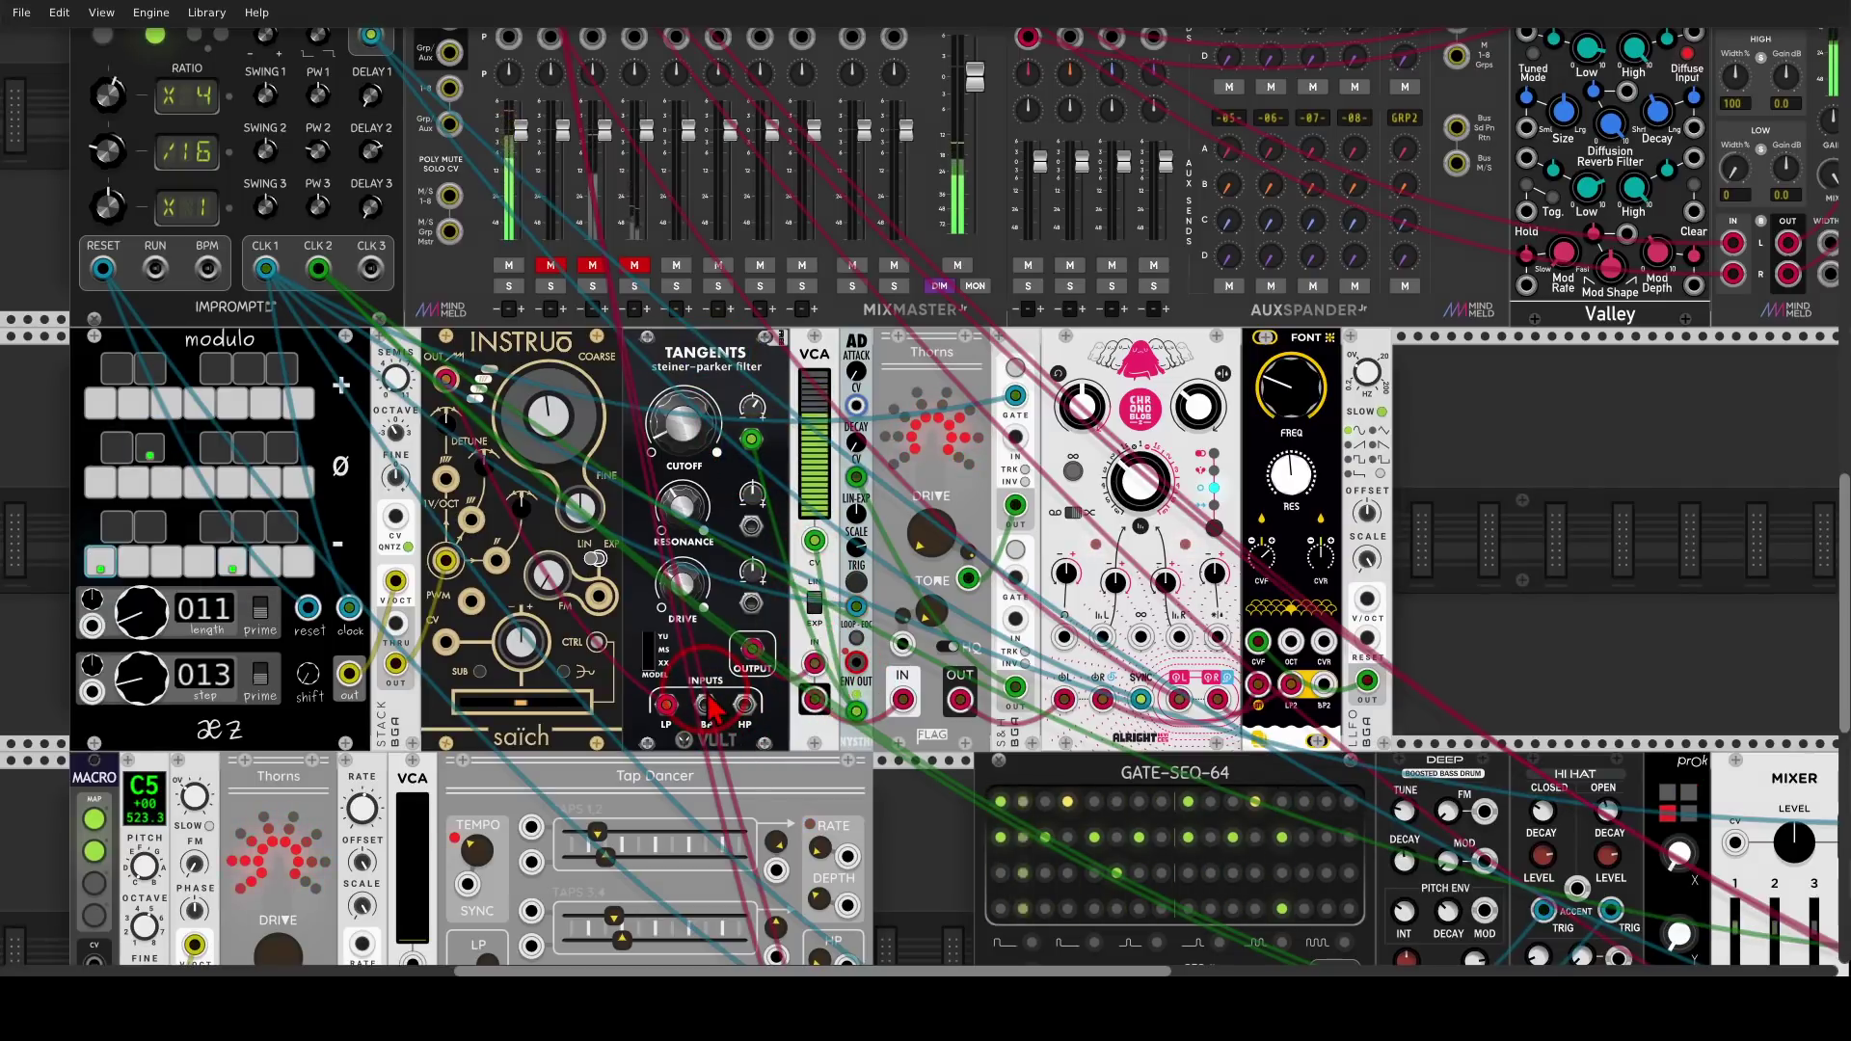
pyautogui.moveTo(877, 755)
pyautogui.mouseDown()
pyautogui.moveTo(693, 714)
pyautogui.moveTo(783, 695)
pyautogui.mouseUp()
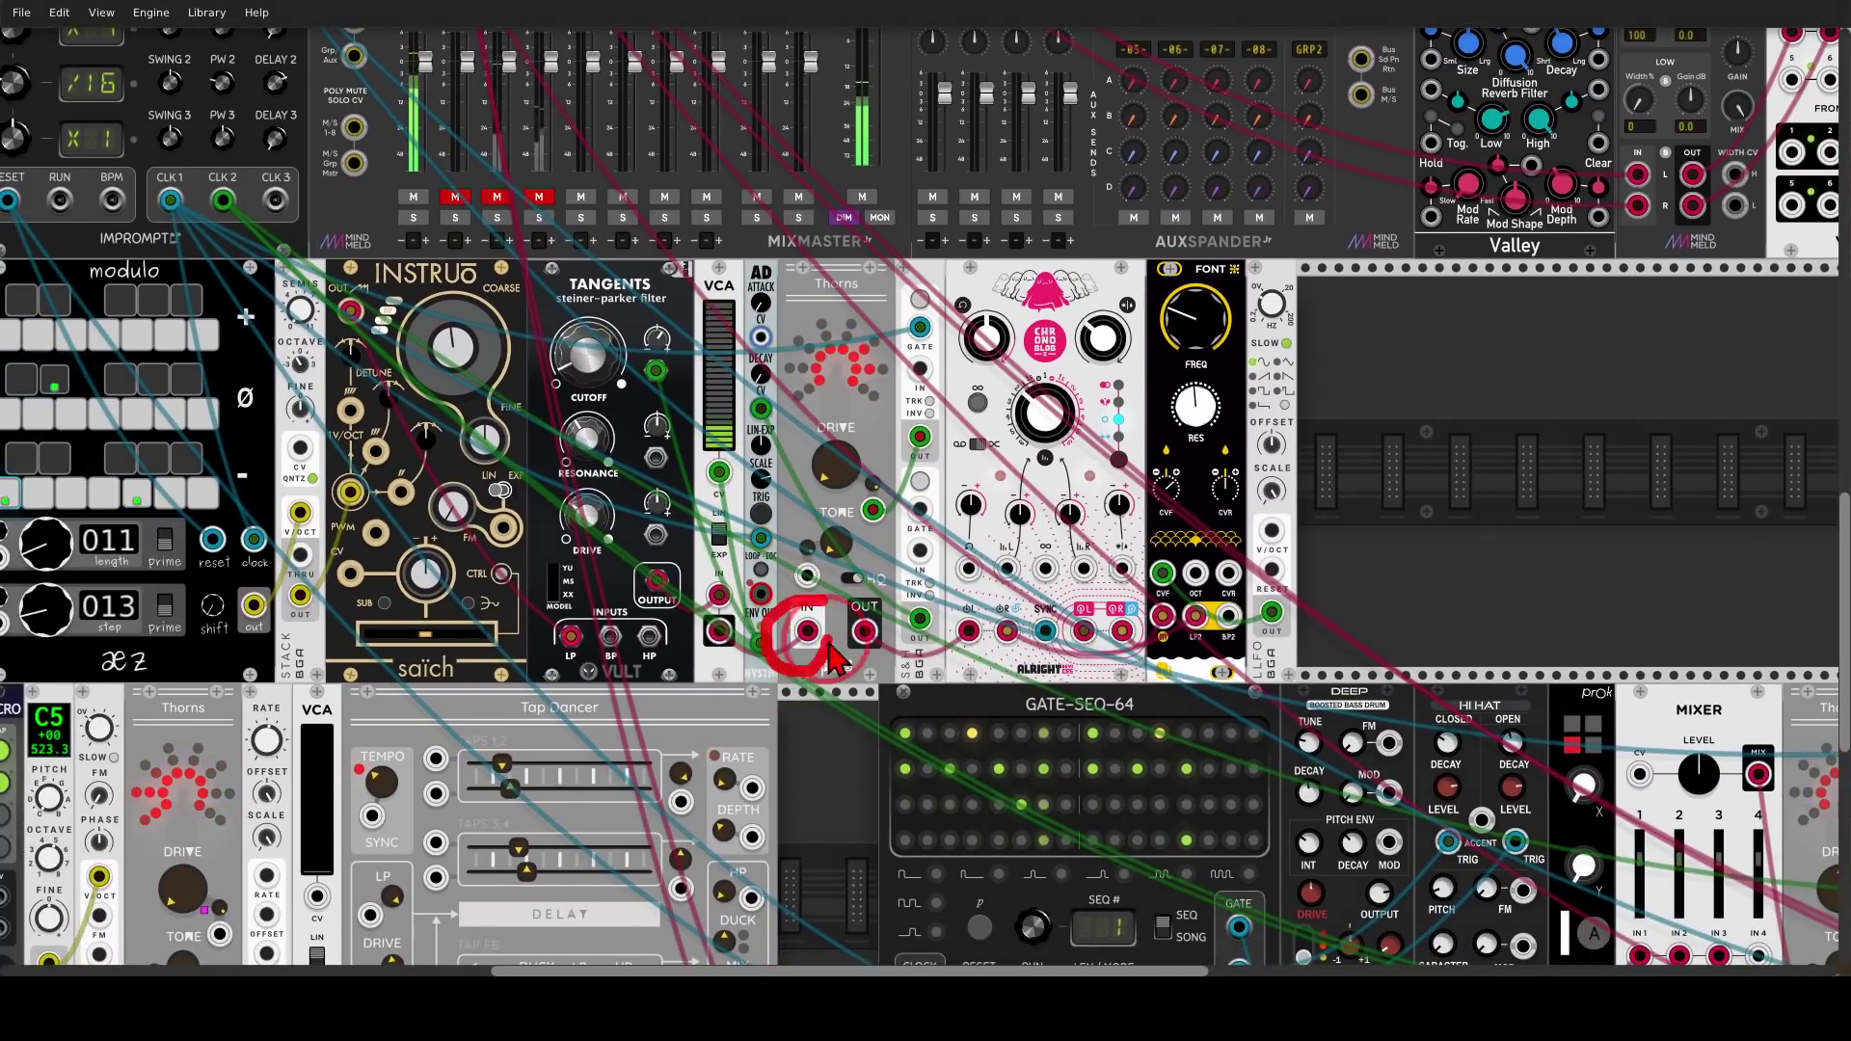
pyautogui.moveTo(930, 418)
pyautogui.mouseDown()
pyautogui.moveTo(906, 460)
pyautogui.moveTo(955, 442)
pyautogui.moveTo(925, 446)
pyautogui.moveTo(930, 523)
pyautogui.moveTo(858, 554)
pyautogui.mouseUp()
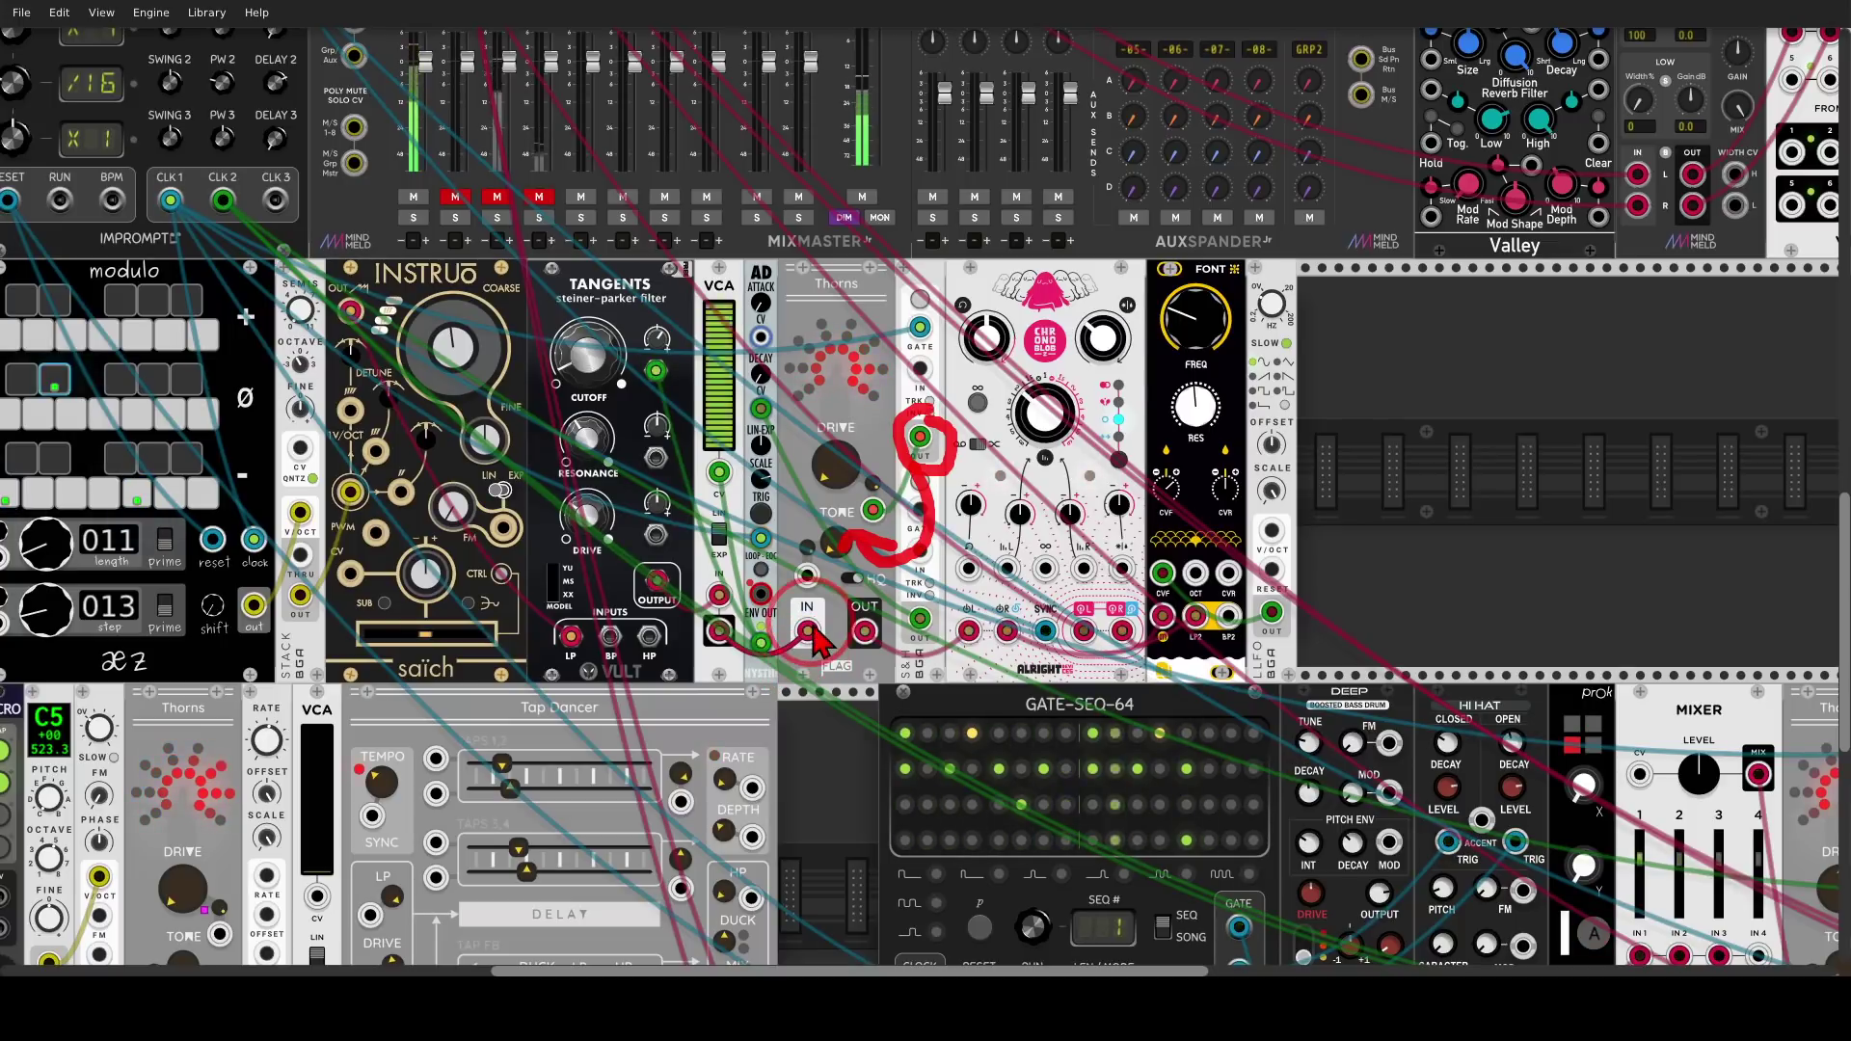
pyautogui.press('Escape')
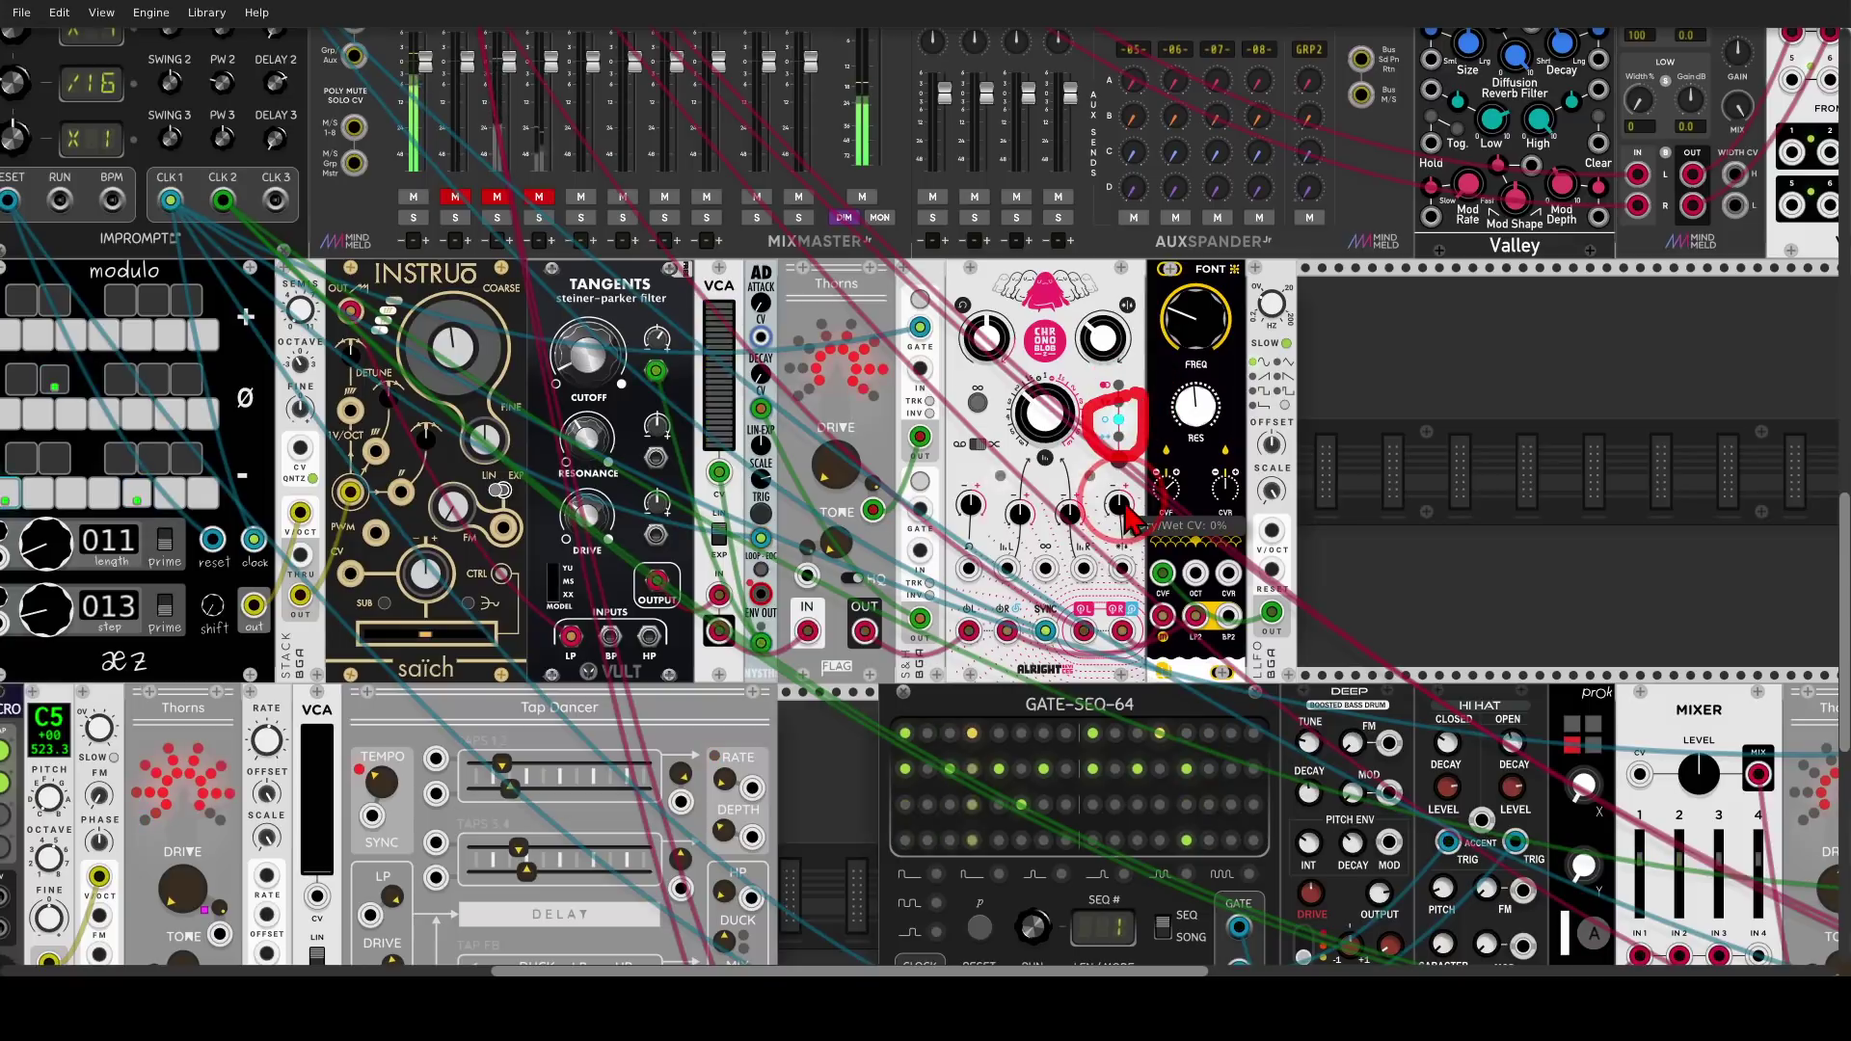
# Examine the Chronoblob 2 delay's mode setting and its send and return loop through the adjacent filter
pyautogui.scroll(3, 1123, 569)
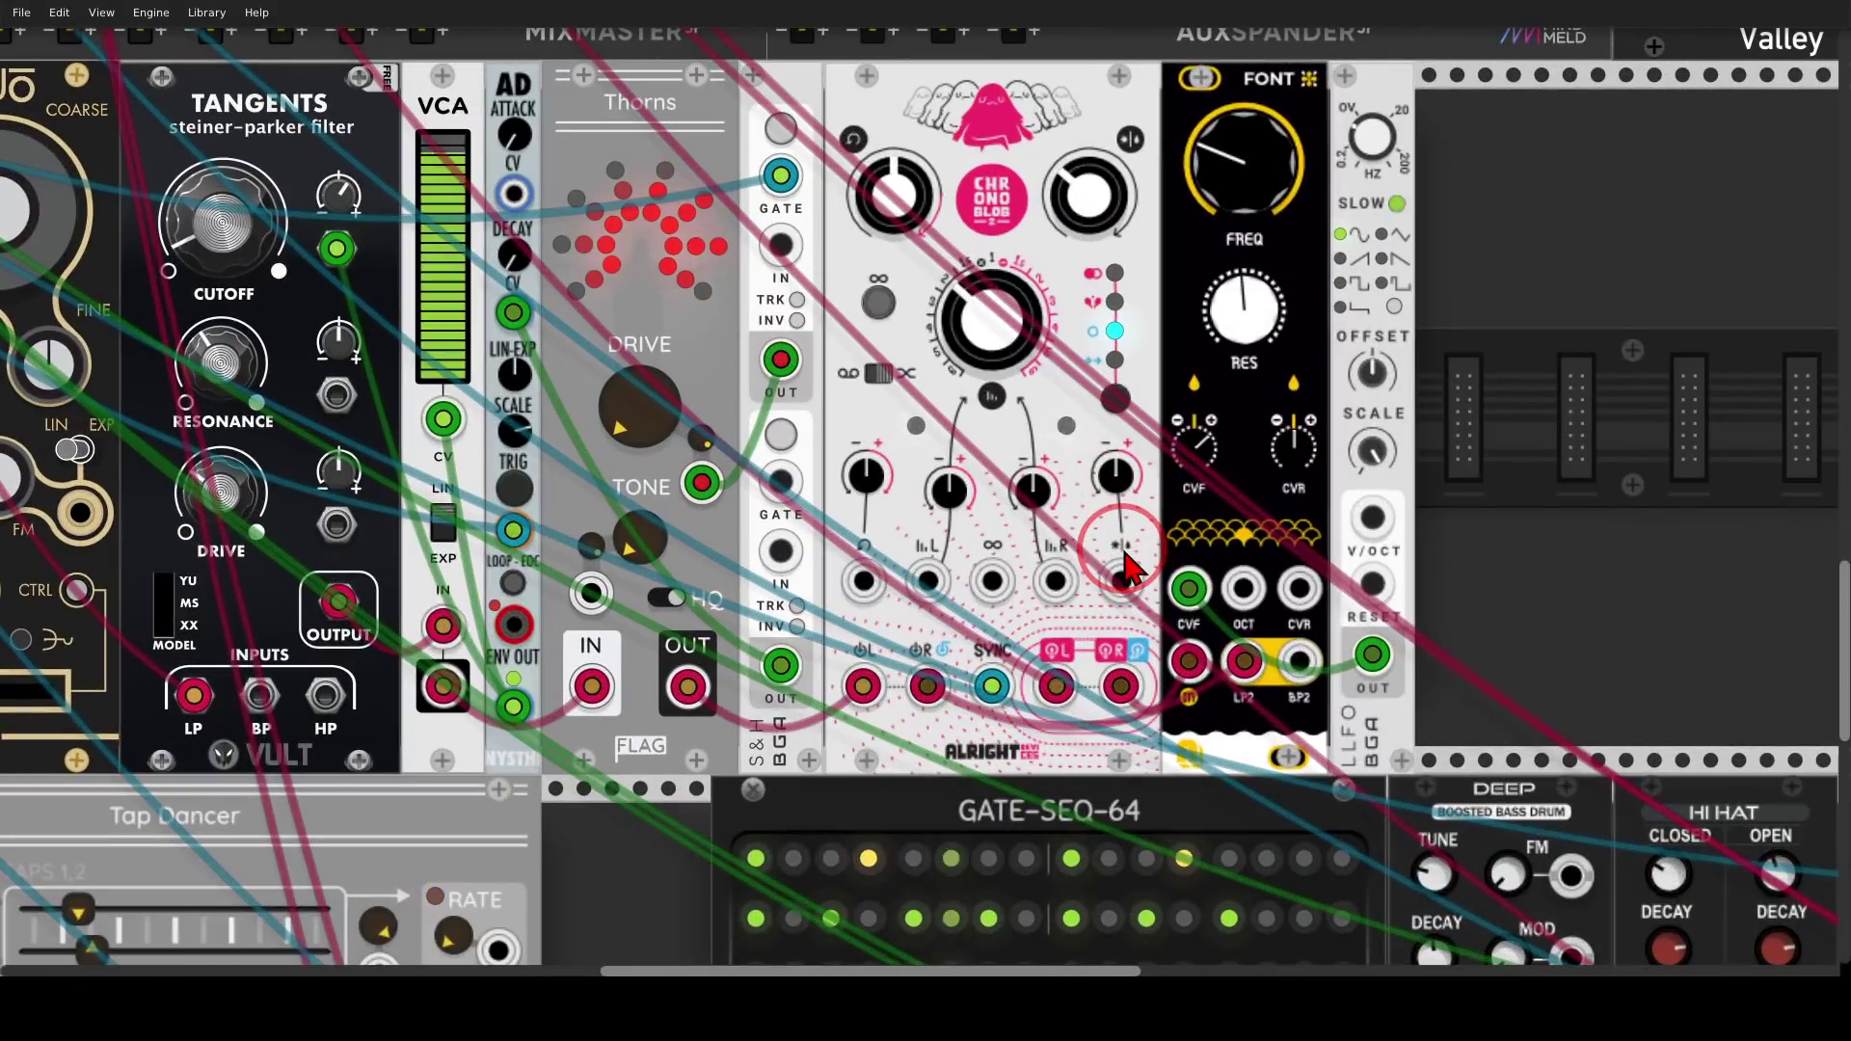
pyautogui.moveTo(1130, 324)
pyautogui.mouseDown()
pyautogui.moveTo(1117, 370)
pyautogui.moveTo(1138, 328)
pyautogui.mouseUp()
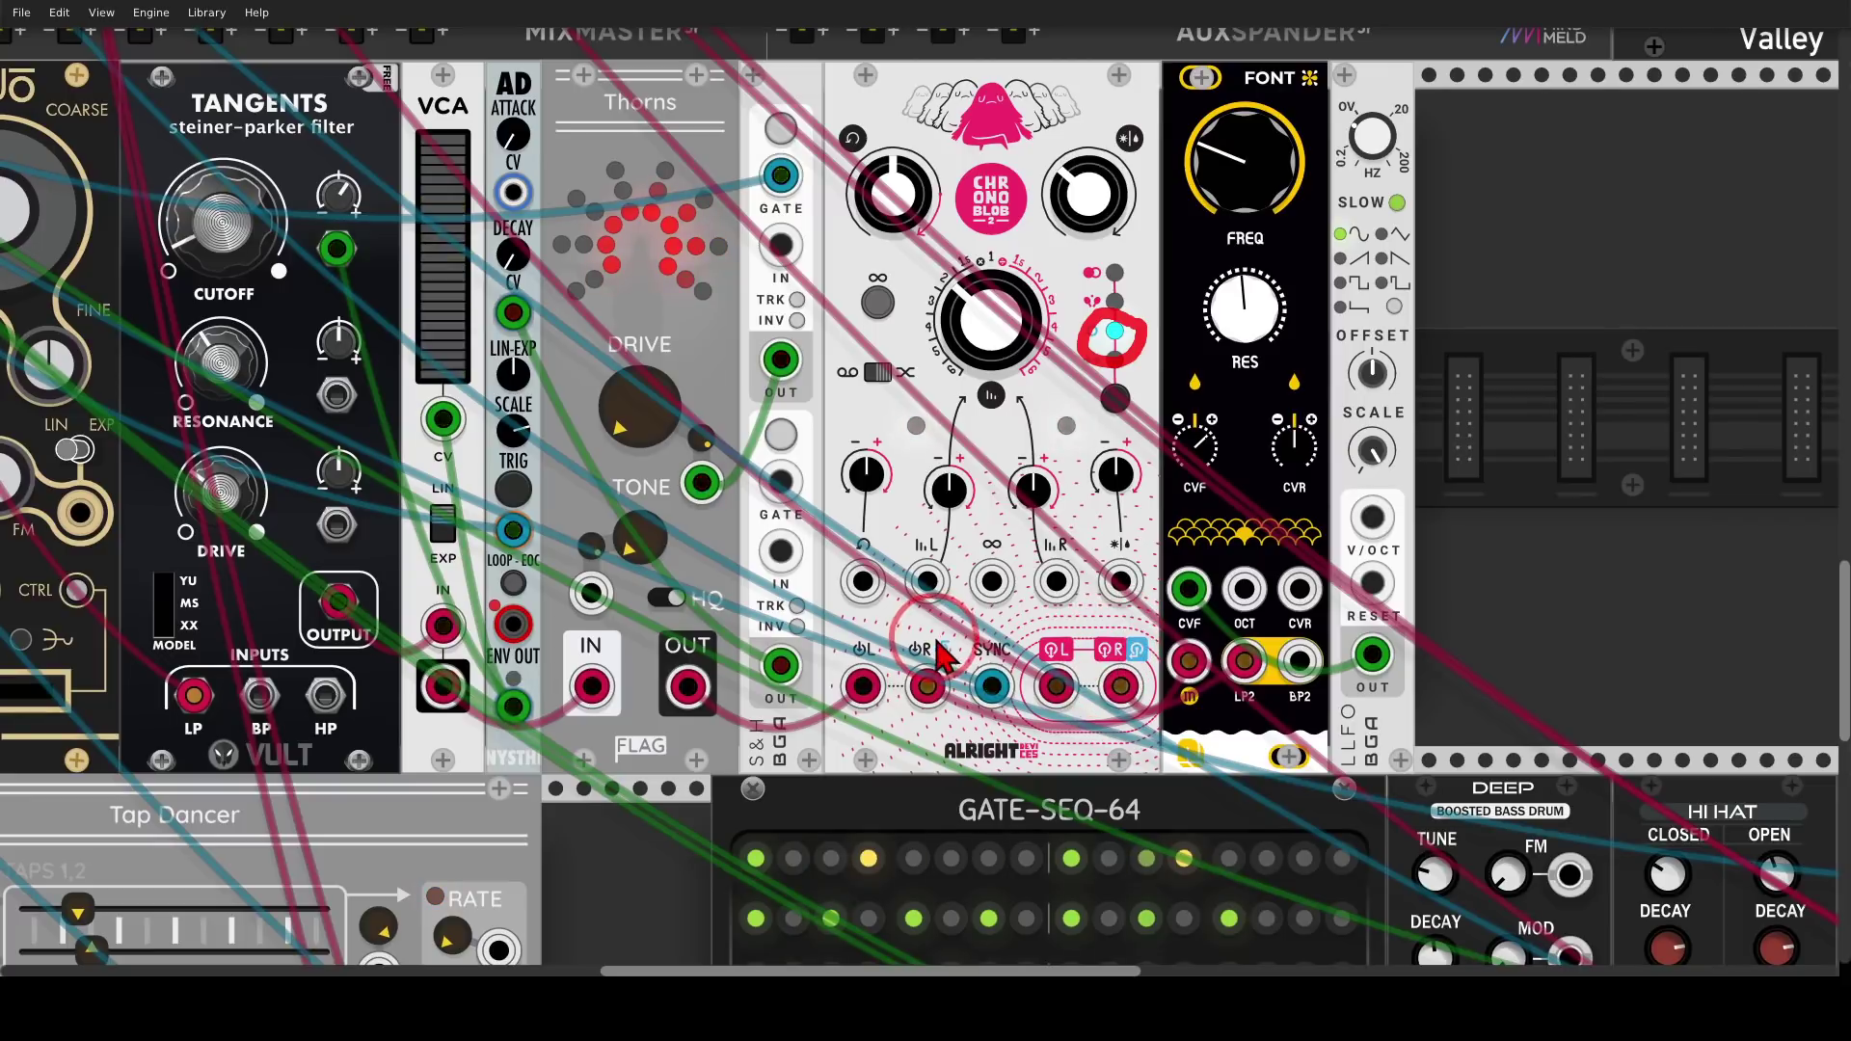
pyautogui.moveTo(930, 637); pyautogui.dragTo(933, 644)
pyautogui.moveTo(1119, 644)
pyautogui.mouseDown()
pyautogui.moveTo(1151, 685)
pyautogui.moveTo(1115, 675)
pyautogui.moveTo(1070, 741)
pyautogui.moveTo(1087, 707)
pyautogui.moveTo(1178, 719)
pyautogui.moveTo(1153, 700)
pyautogui.moveTo(1192, 718)
pyautogui.mouseUp()
pyautogui.hotkey('shift', 'F9')
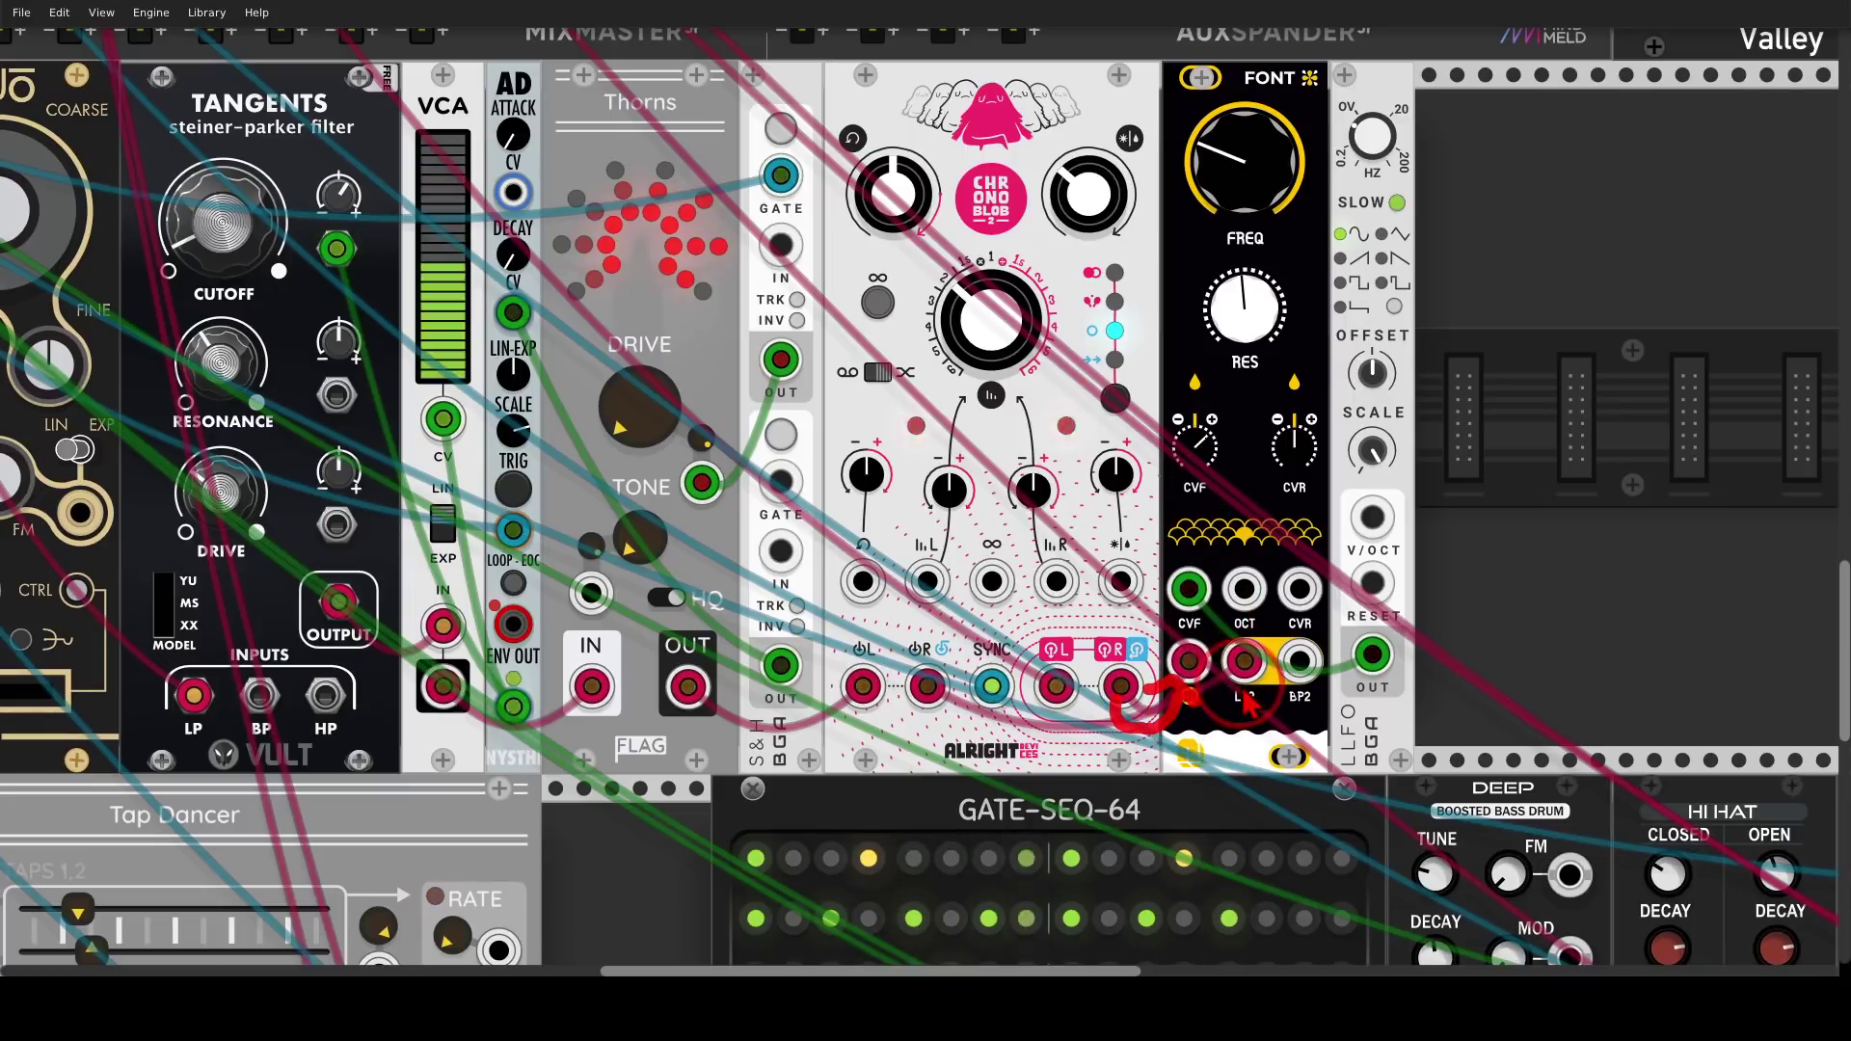
pyautogui.moveTo(1249, 699)
pyautogui.mouseDown()
pyautogui.moveTo(1003, 771)
pyautogui.moveTo(941, 718)
pyautogui.moveTo(955, 737)
pyautogui.moveTo(974, 723)
pyautogui.mouseUp()
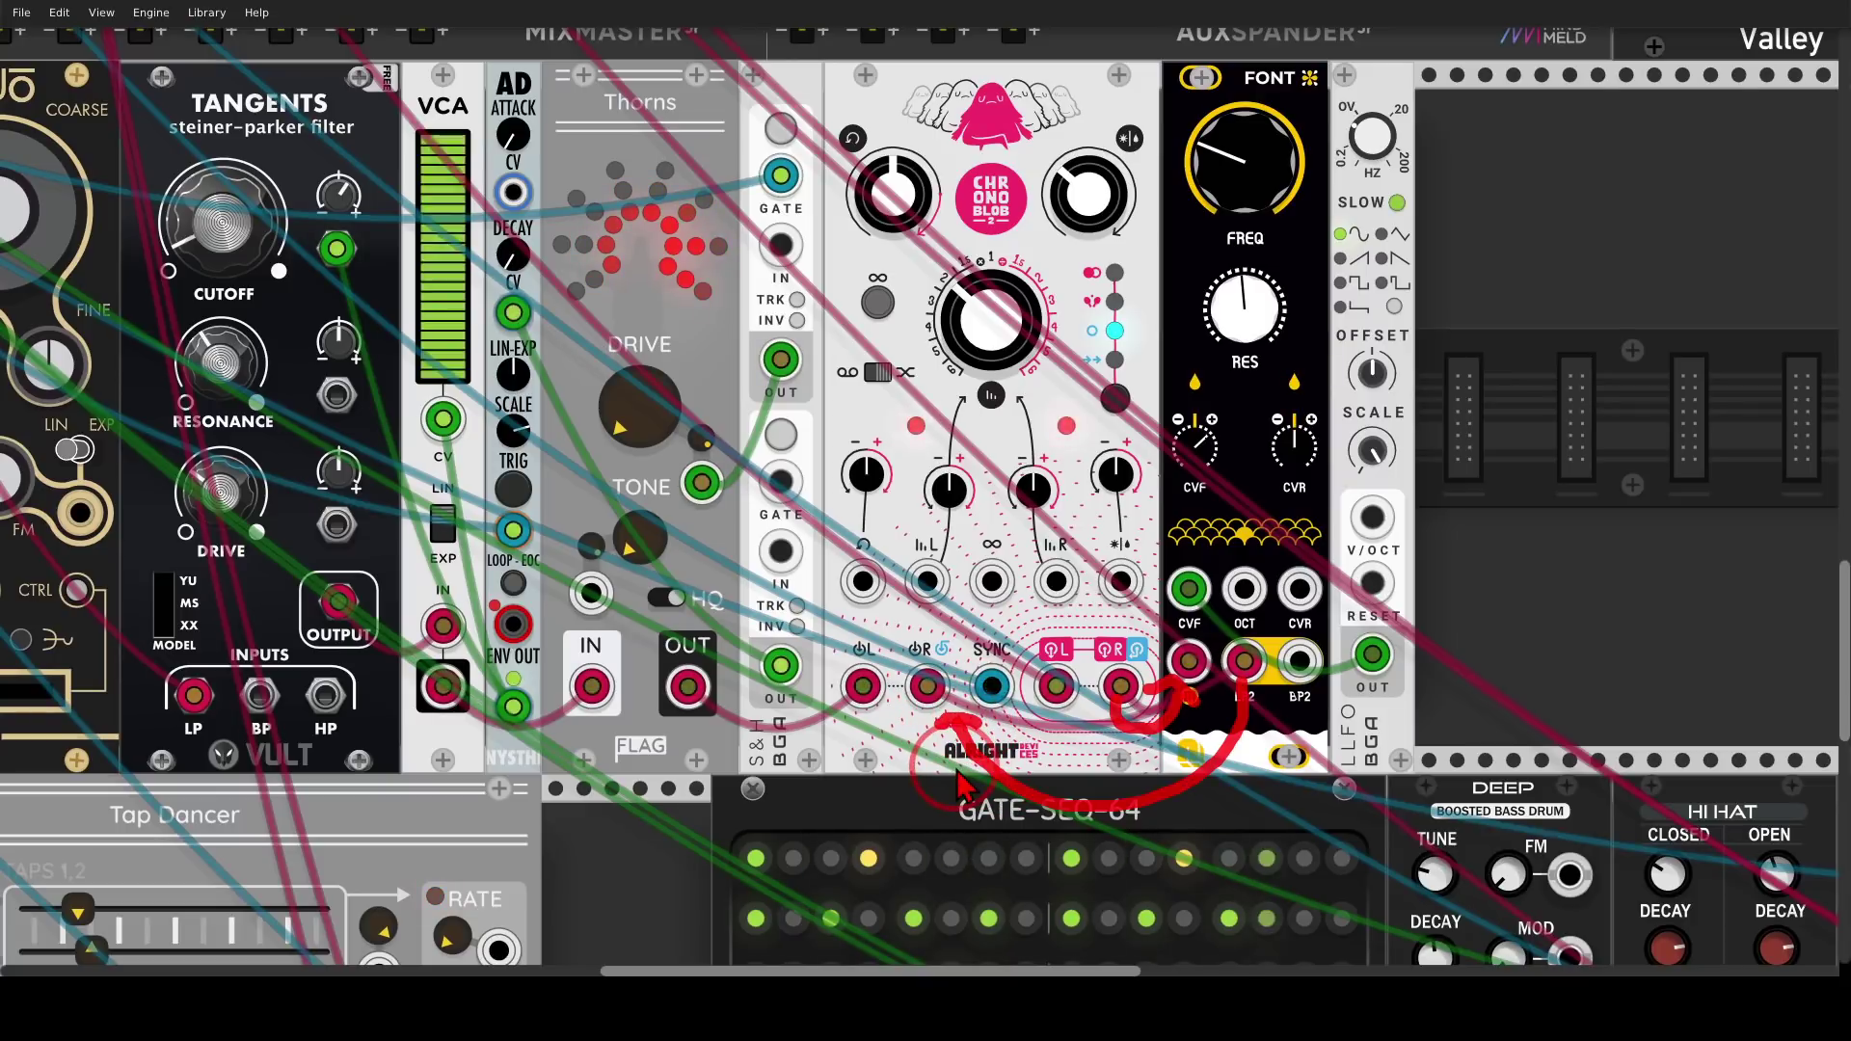
pyautogui.press('Escape')
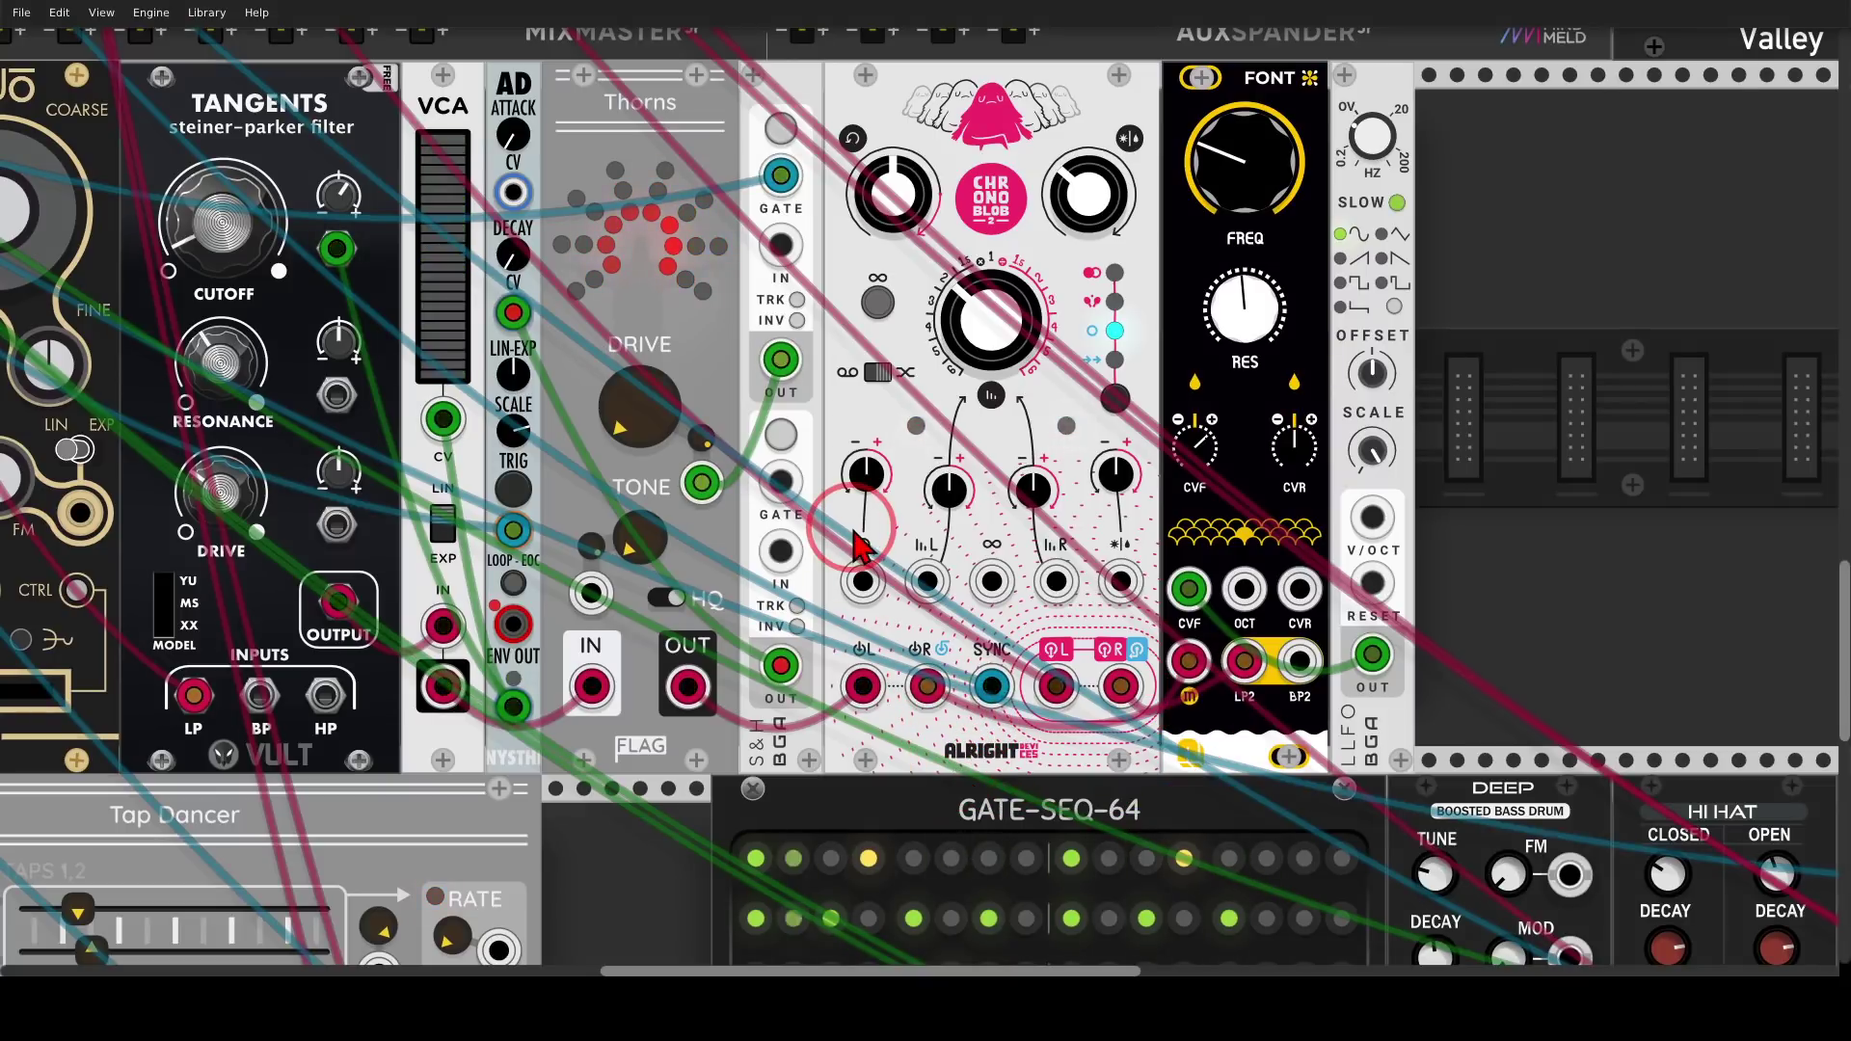
# Sweep the Drive of the Thorns module in the saïch voice and bring it back to 0
pyautogui.scroll(-2, 853, 508)
pyautogui.moveTo(791, 395); pyautogui.dragTo(1167, 384)
pyautogui.moveTo(1111, 450)
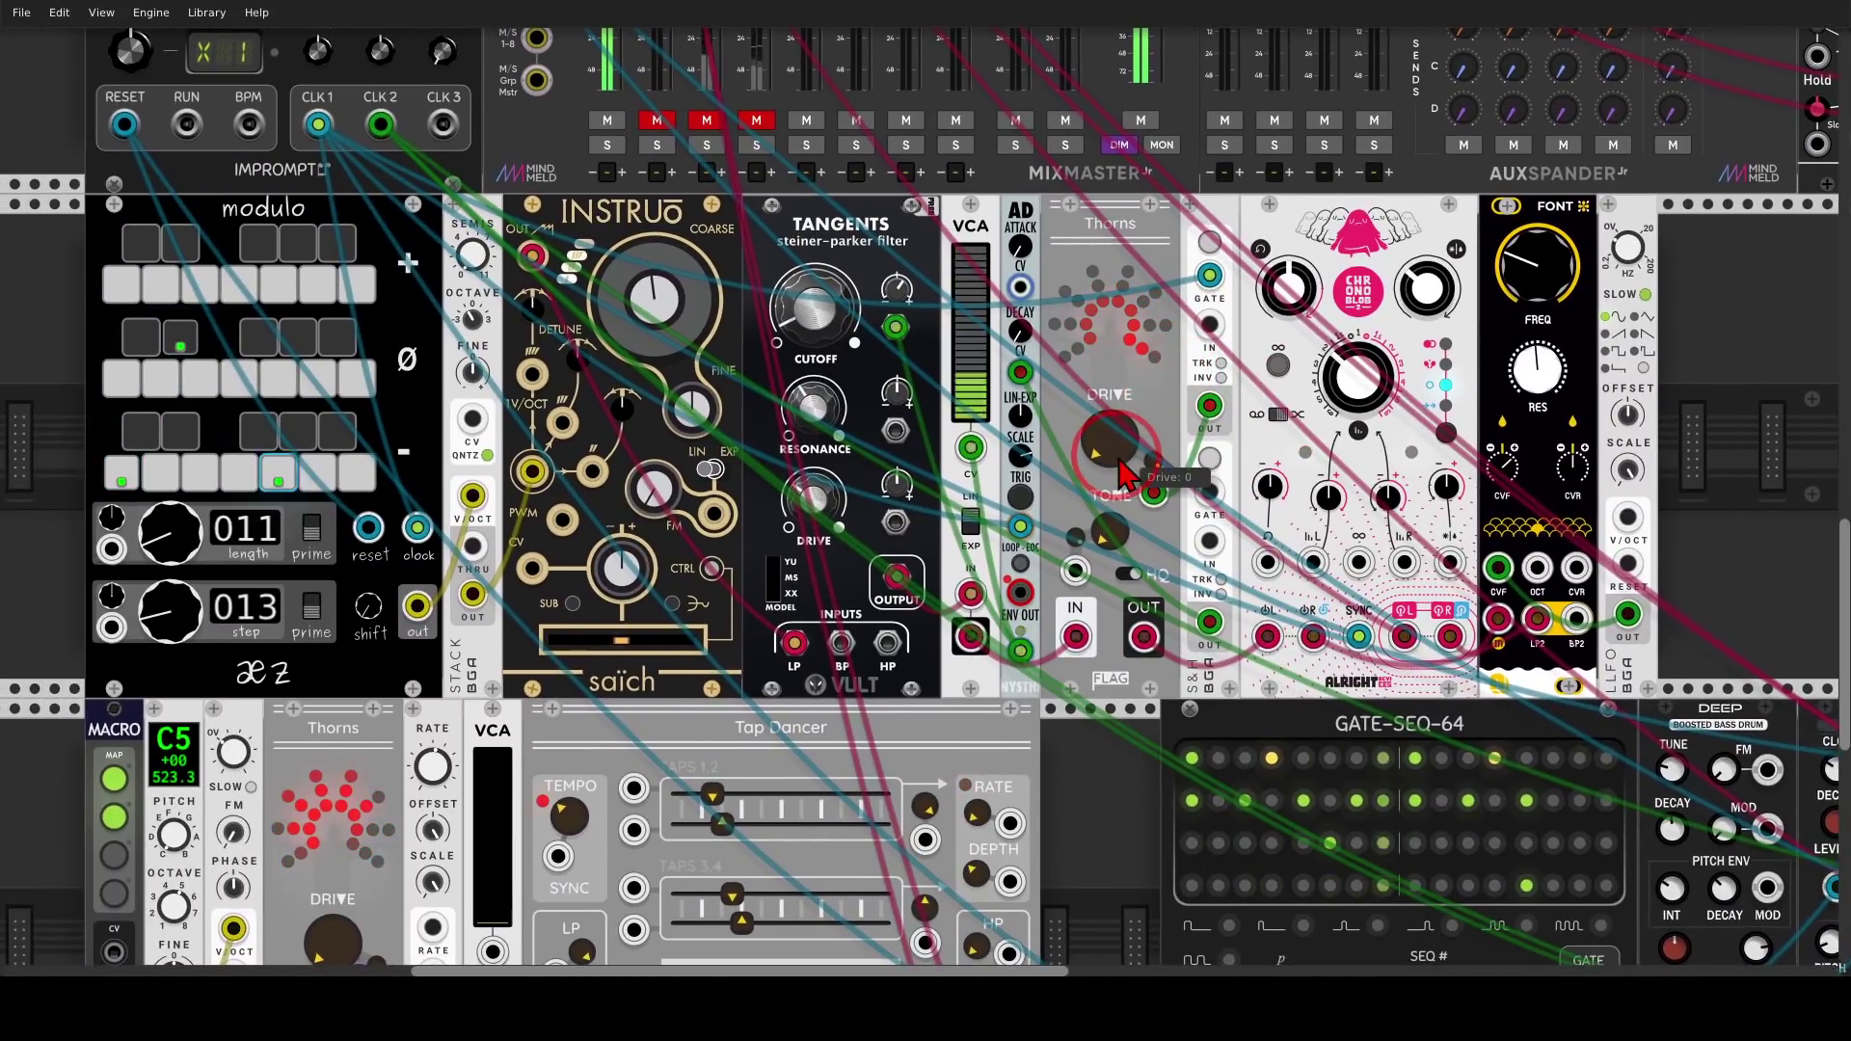
pyautogui.moveTo(1123, 473)
pyautogui.mouseDown()
pyautogui.moveTo(1109, 449)
pyautogui.moveTo(921, 482)
pyautogui.moveTo(926, 503)
pyautogui.moveTo(1118, 461)
pyautogui.mouseUp()
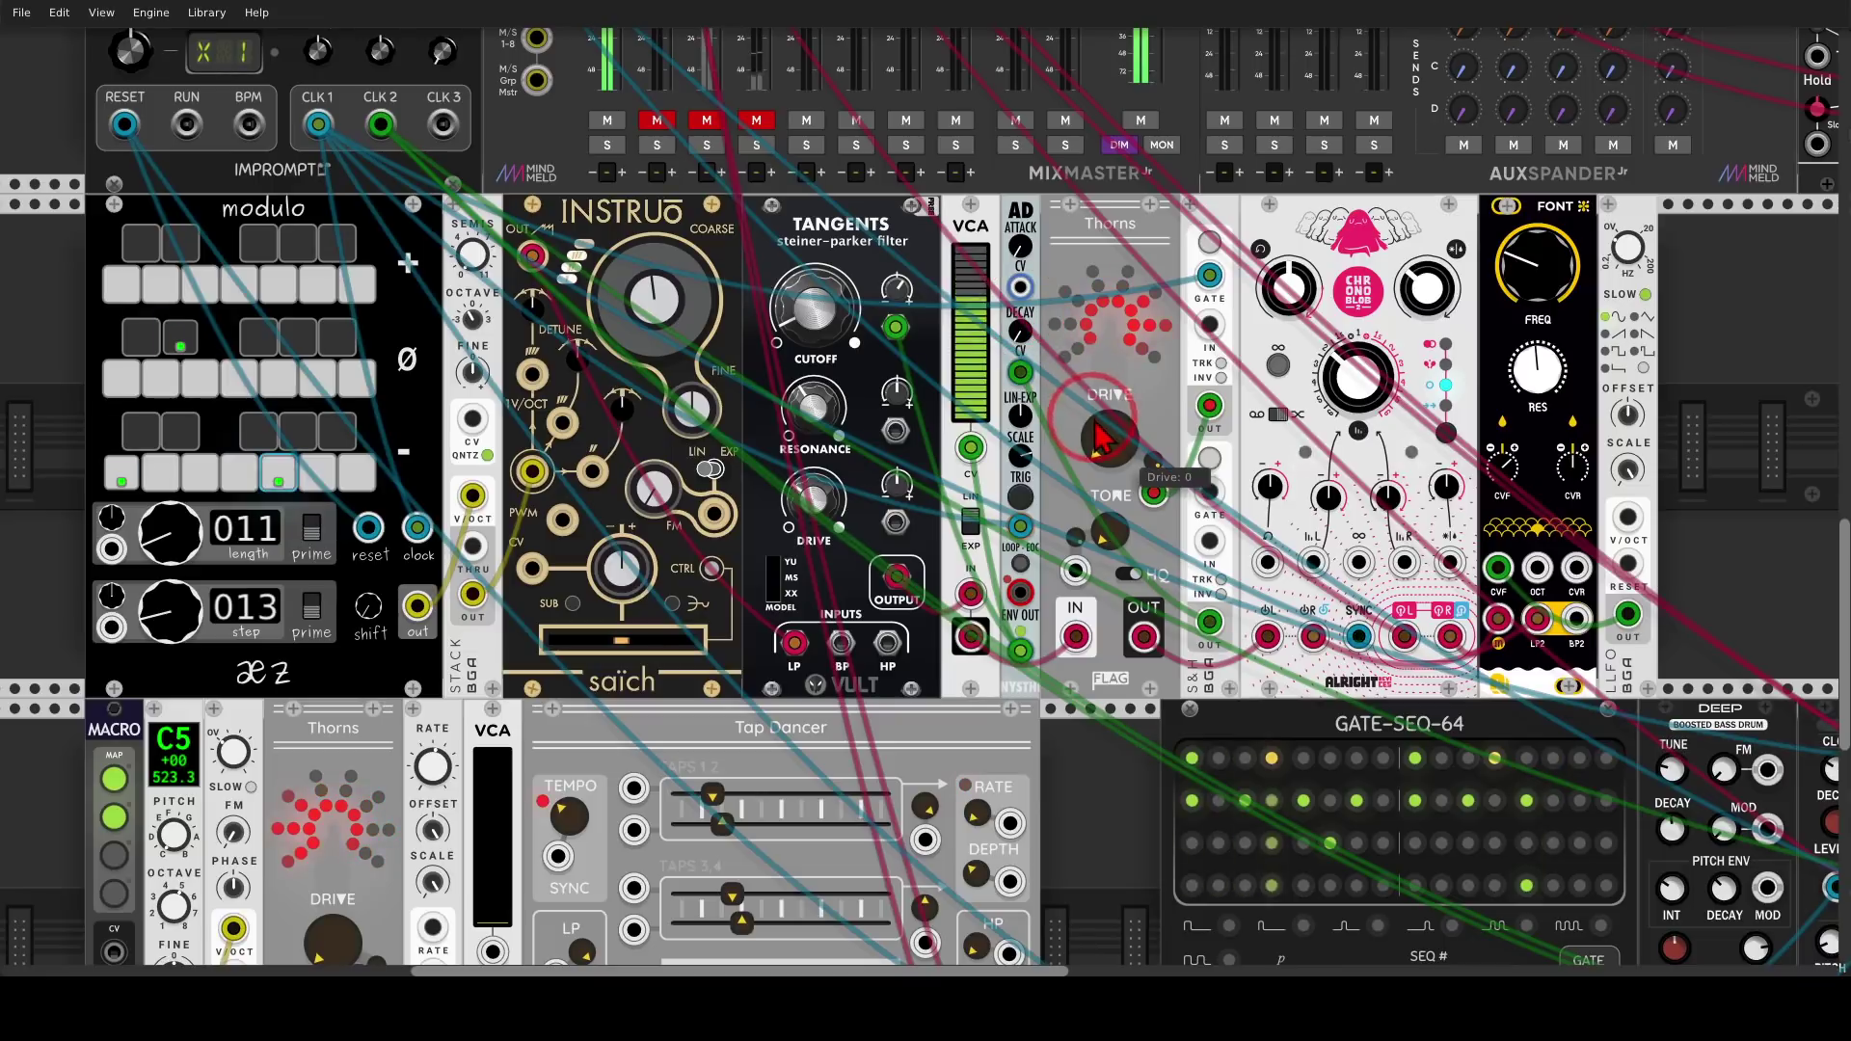
pyautogui.moveTo(1096, 420)
pyautogui.mouseDown()
pyautogui.moveTo(924, 478)
pyautogui.moveTo(927, 497)
pyautogui.moveTo(1109, 414)
pyautogui.mouseUp()
# Examine the sine voice's signal chain from the oscillator through Thorns and the VCA into the Tap Dancer delay
pyautogui.scroll(5, 868, 443)
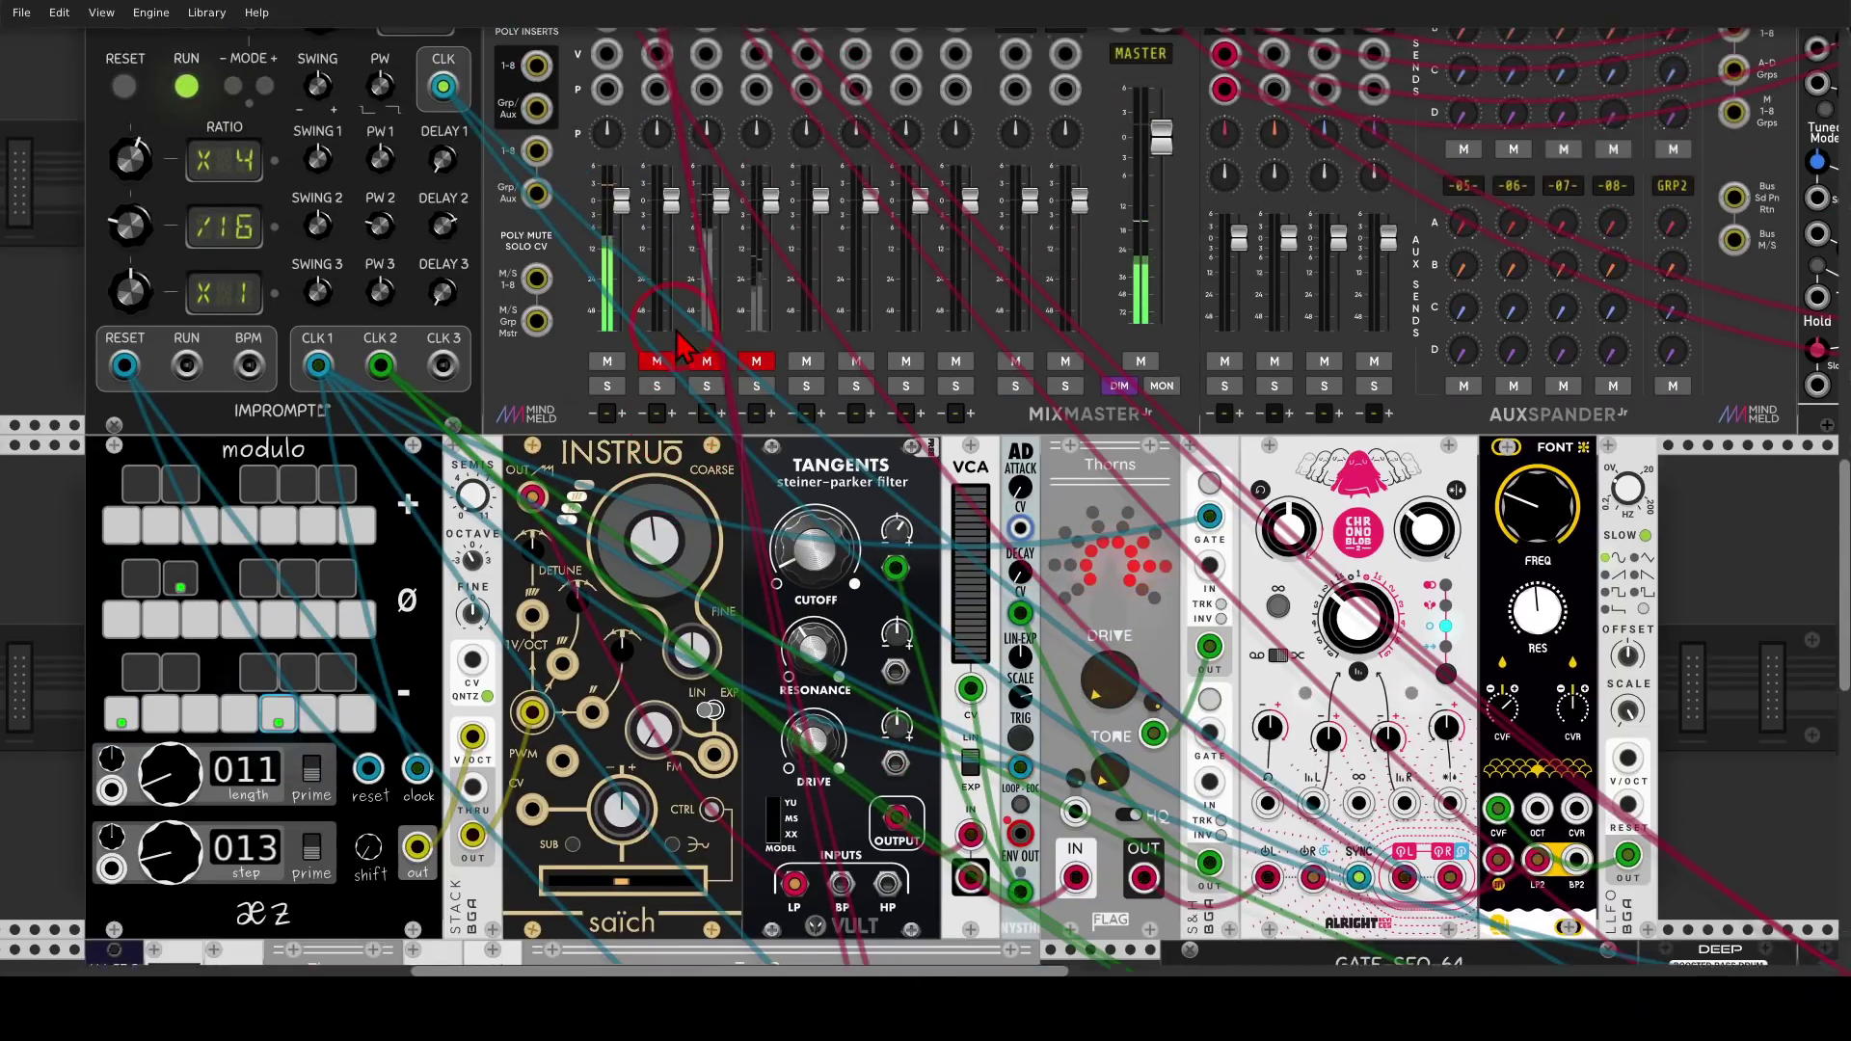
pyautogui.scroll(-8, 655, 463)
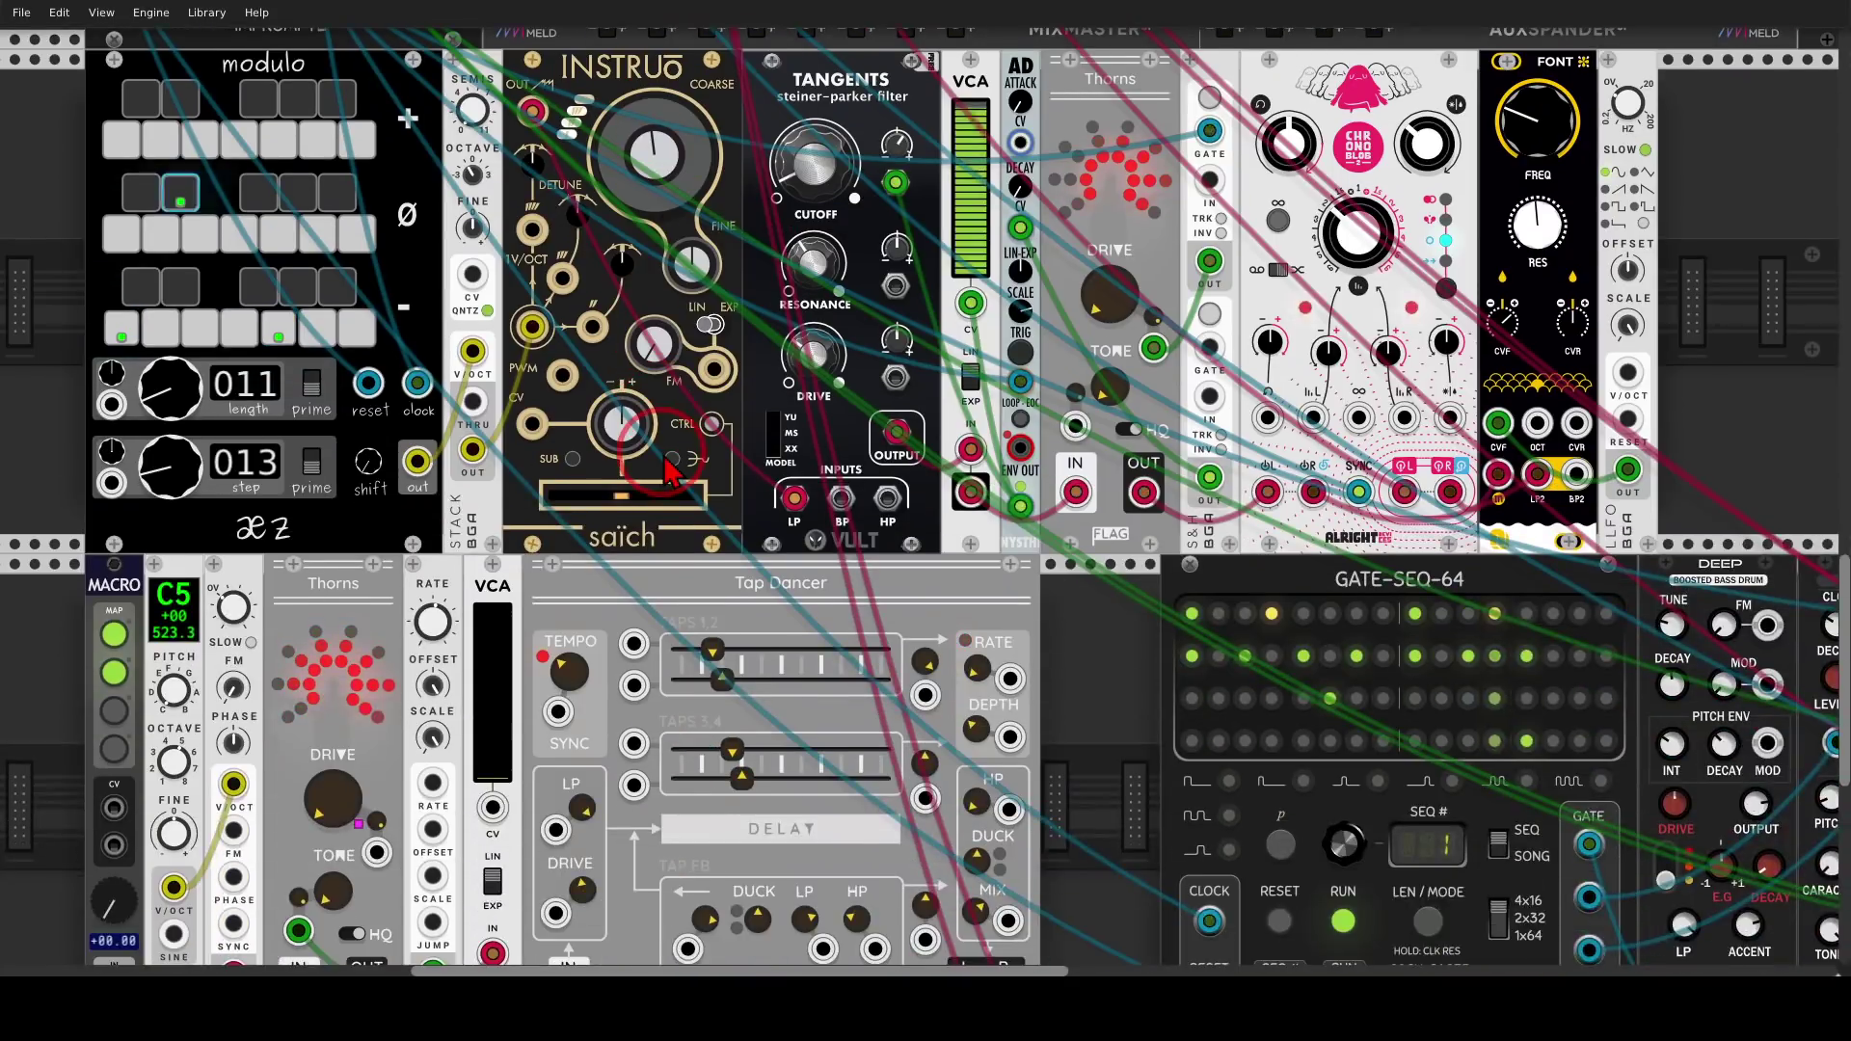
pyautogui.hscroll(-3, 648, 454)
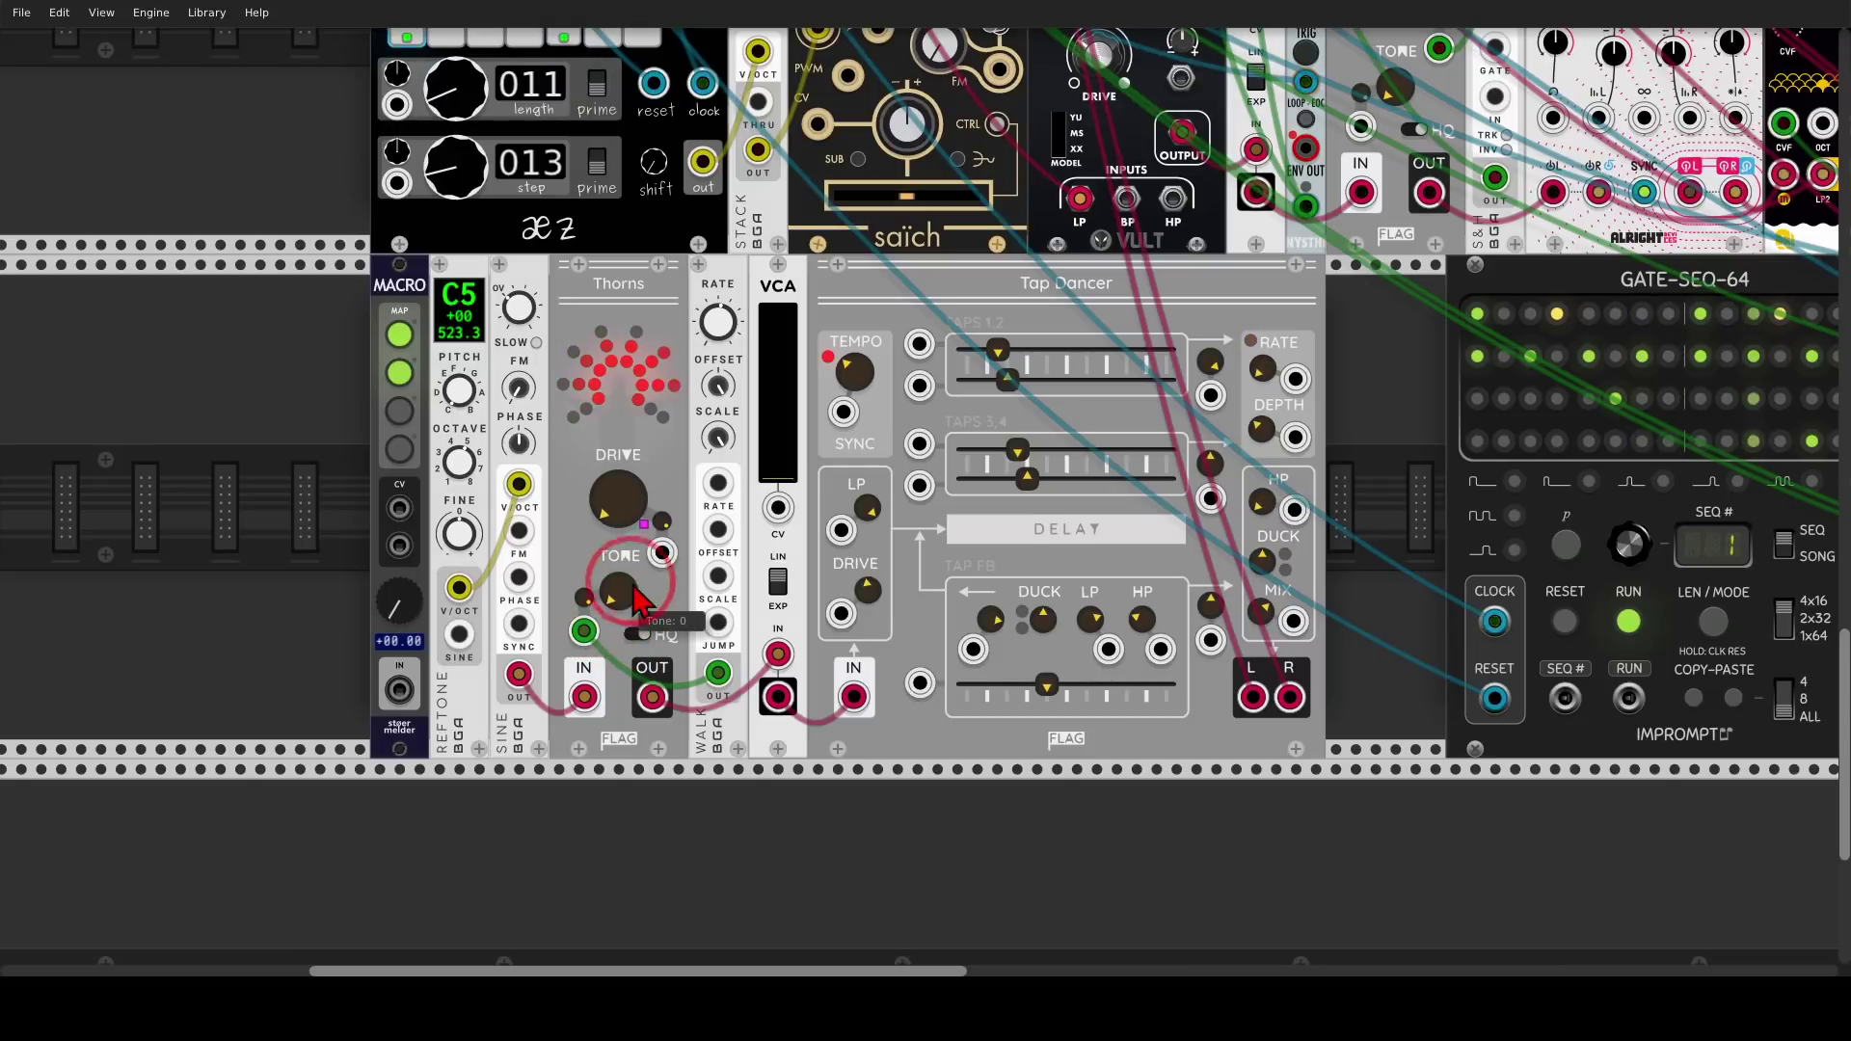
pyautogui.moveTo(604, 561)
pyautogui.mouseDown()
pyautogui.moveTo(559, 645)
pyautogui.moveTo(600, 677)
pyautogui.moveTo(661, 663)
pyautogui.moveTo(654, 572)
pyautogui.mouseUp()
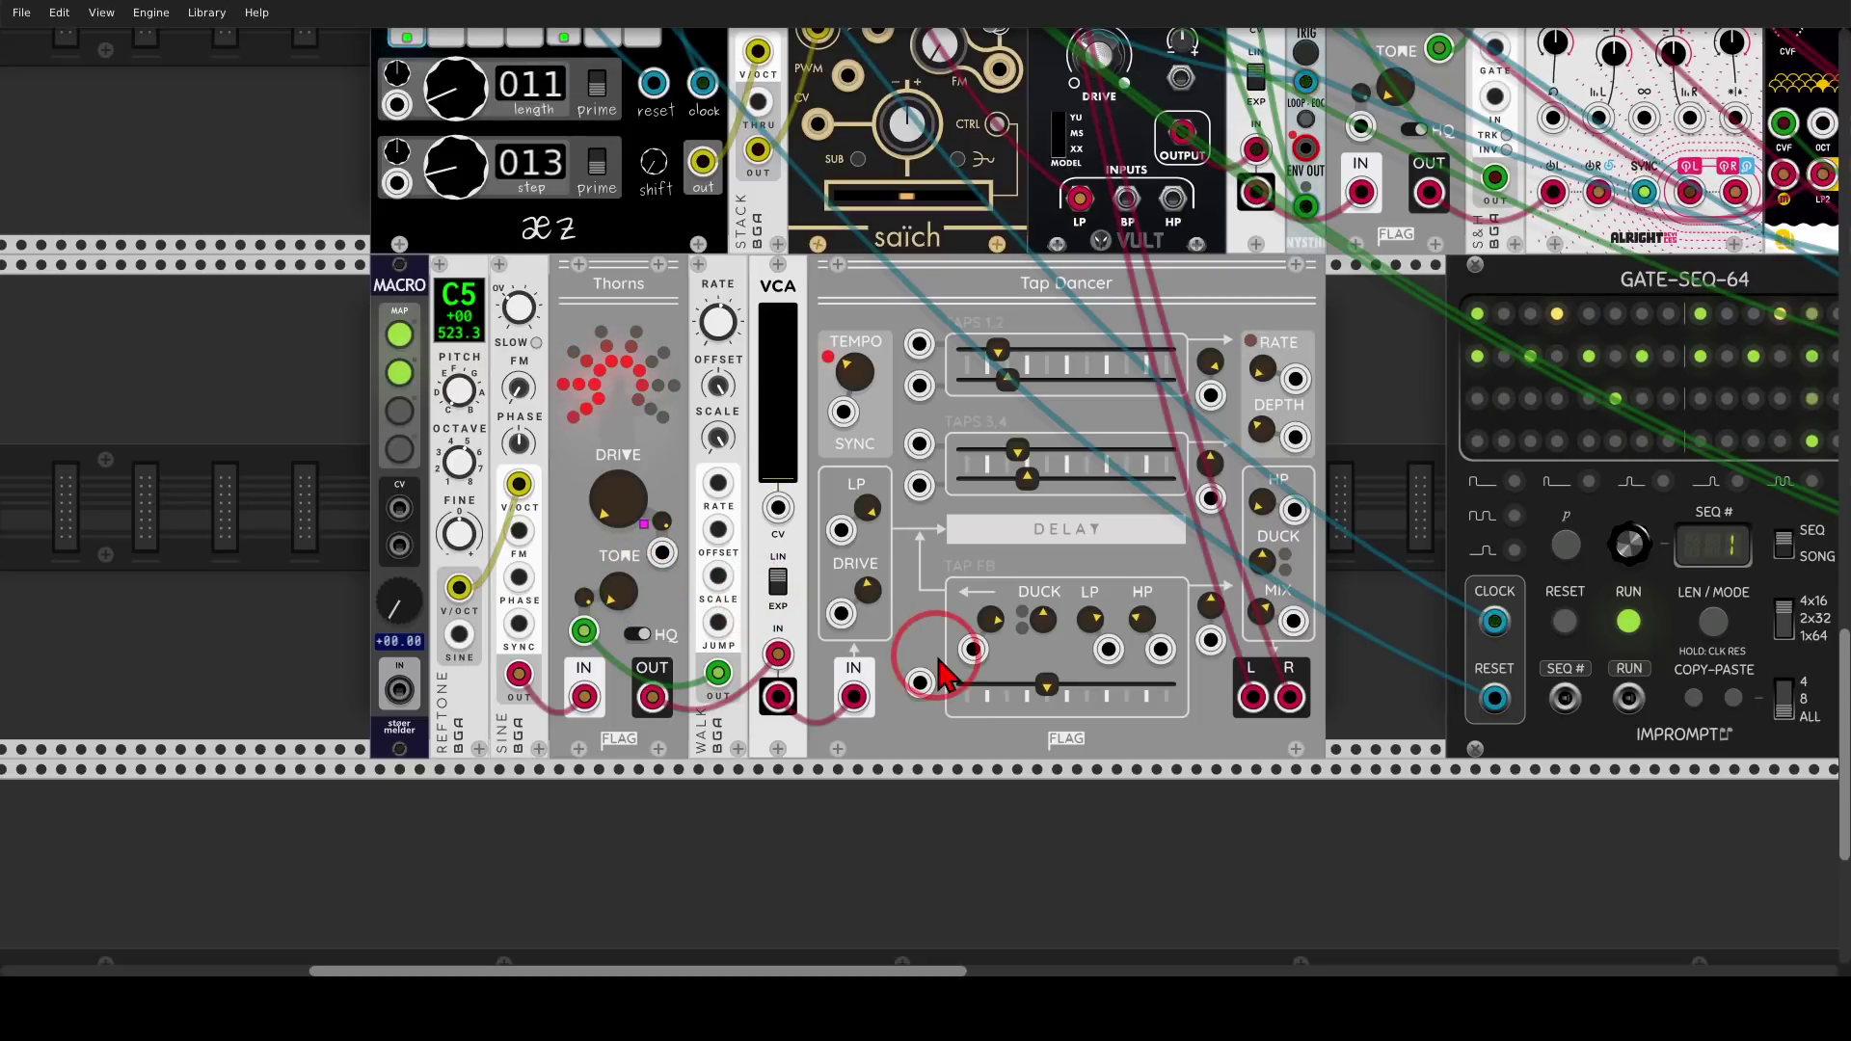
pyautogui.moveTo(1143, 274)
pyautogui.mouseDown()
pyautogui.moveTo(1077, 253)
pyautogui.moveTo(999, 272)
pyautogui.moveTo(992, 310)
pyautogui.moveTo(1149, 326)
pyautogui.mouseUp()
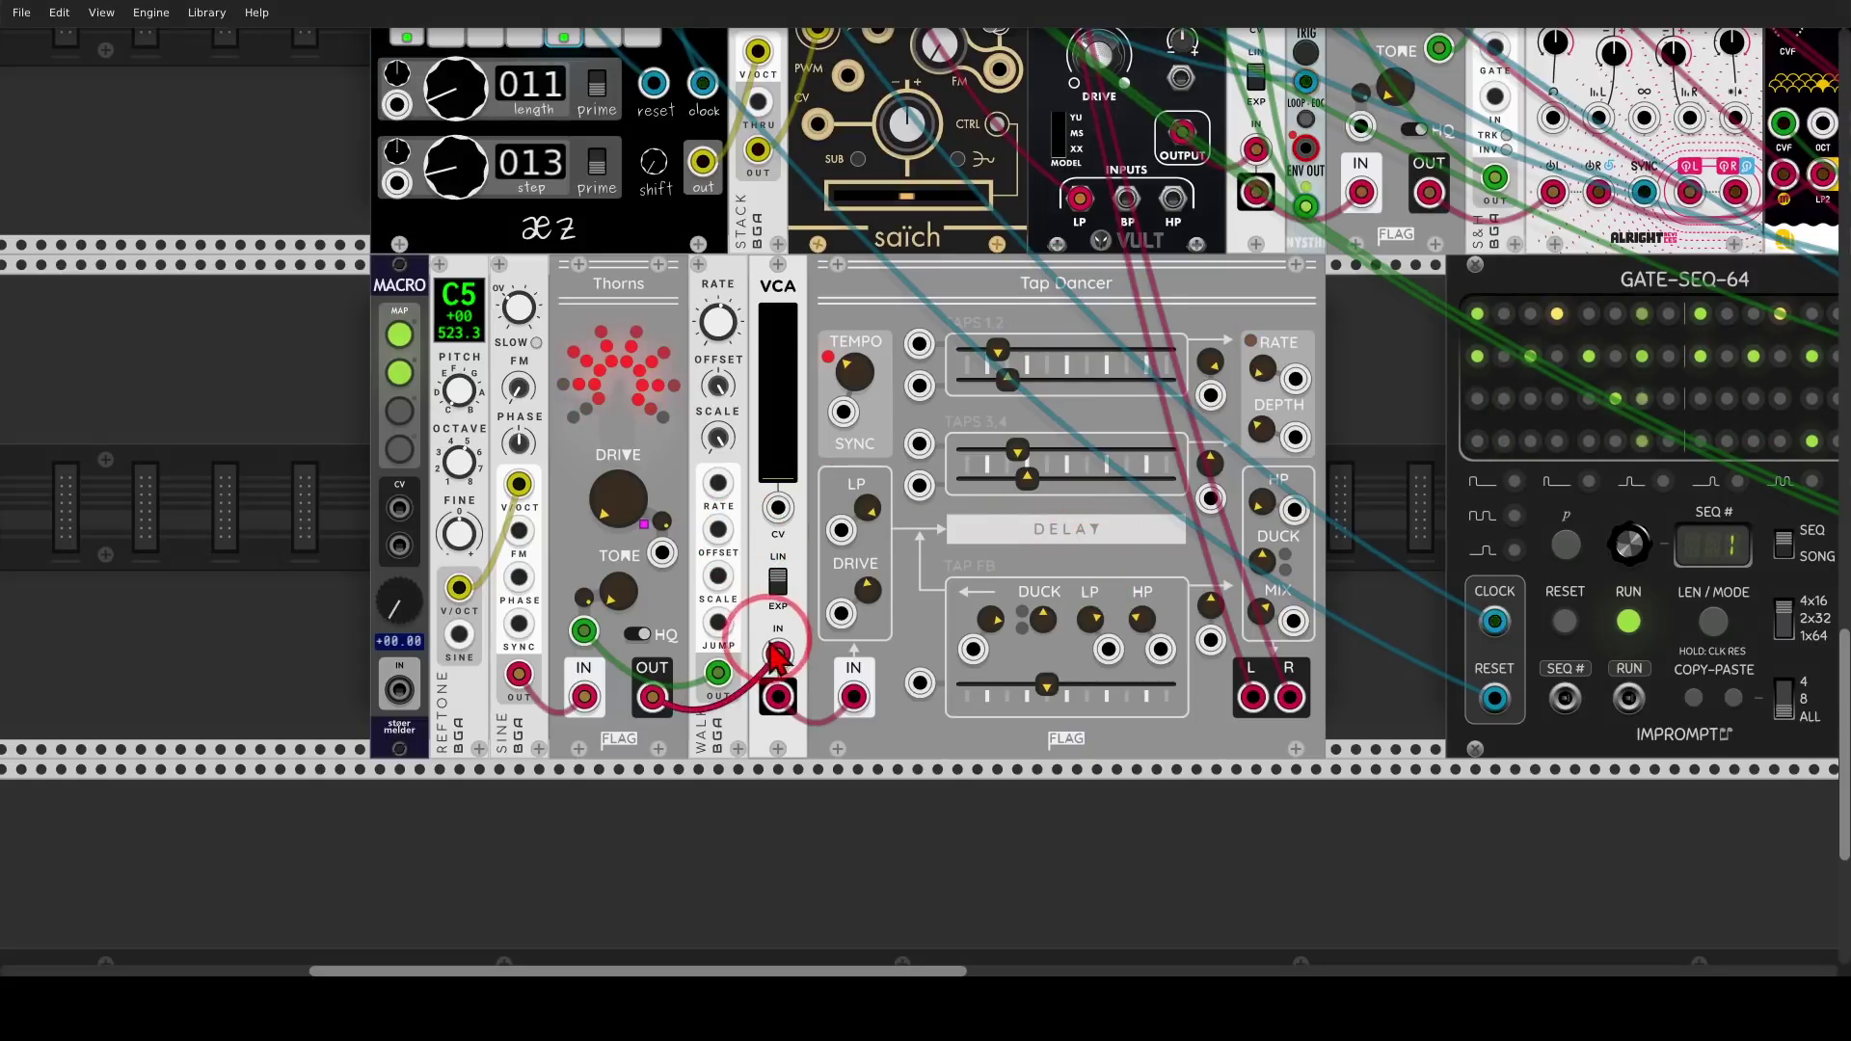
pyautogui.moveTo(792, 637)
pyautogui.mouseDown()
pyautogui.moveTo(763, 662)
pyautogui.moveTo(800, 675)
pyautogui.moveTo(792, 632)
pyautogui.mouseUp()
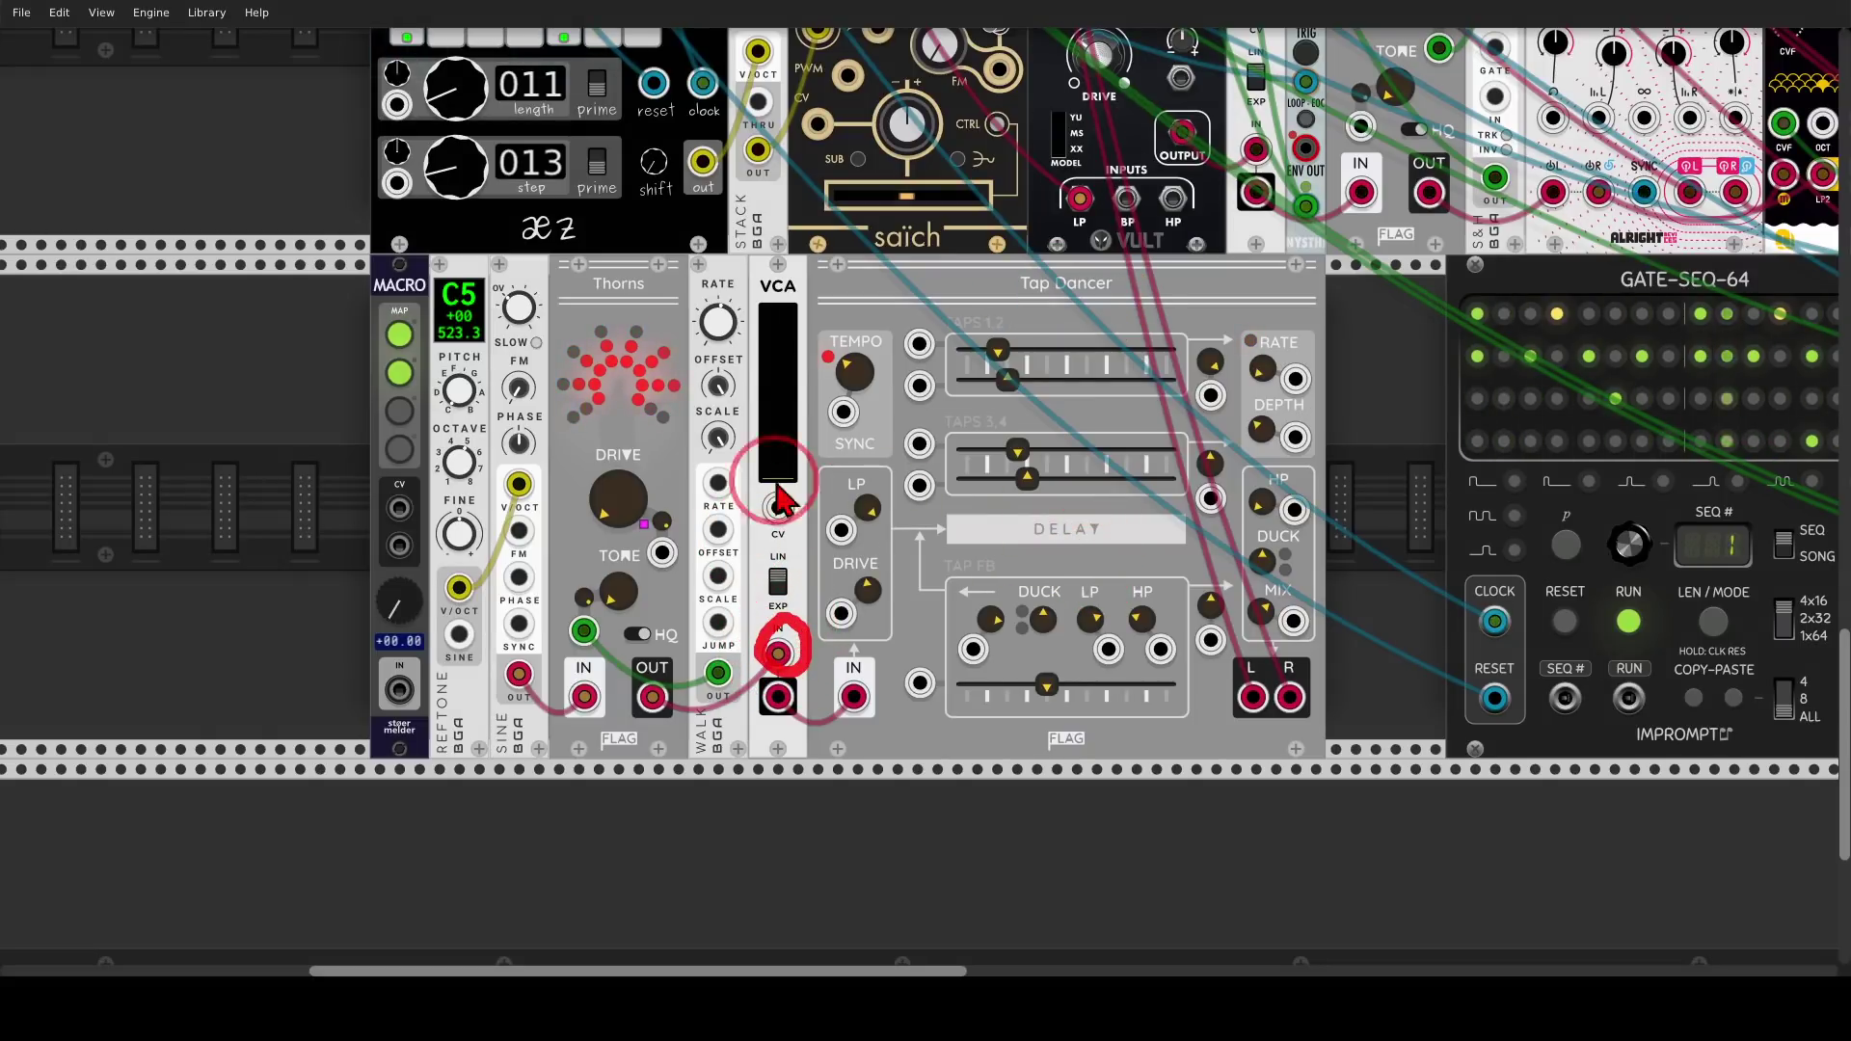
pyautogui.moveTo(799, 289)
pyautogui.mouseDown()
pyautogui.moveTo(730, 455)
pyautogui.moveTo(814, 519)
pyautogui.moveTo(823, 310)
pyautogui.moveTo(791, 289)
pyautogui.mouseUp()
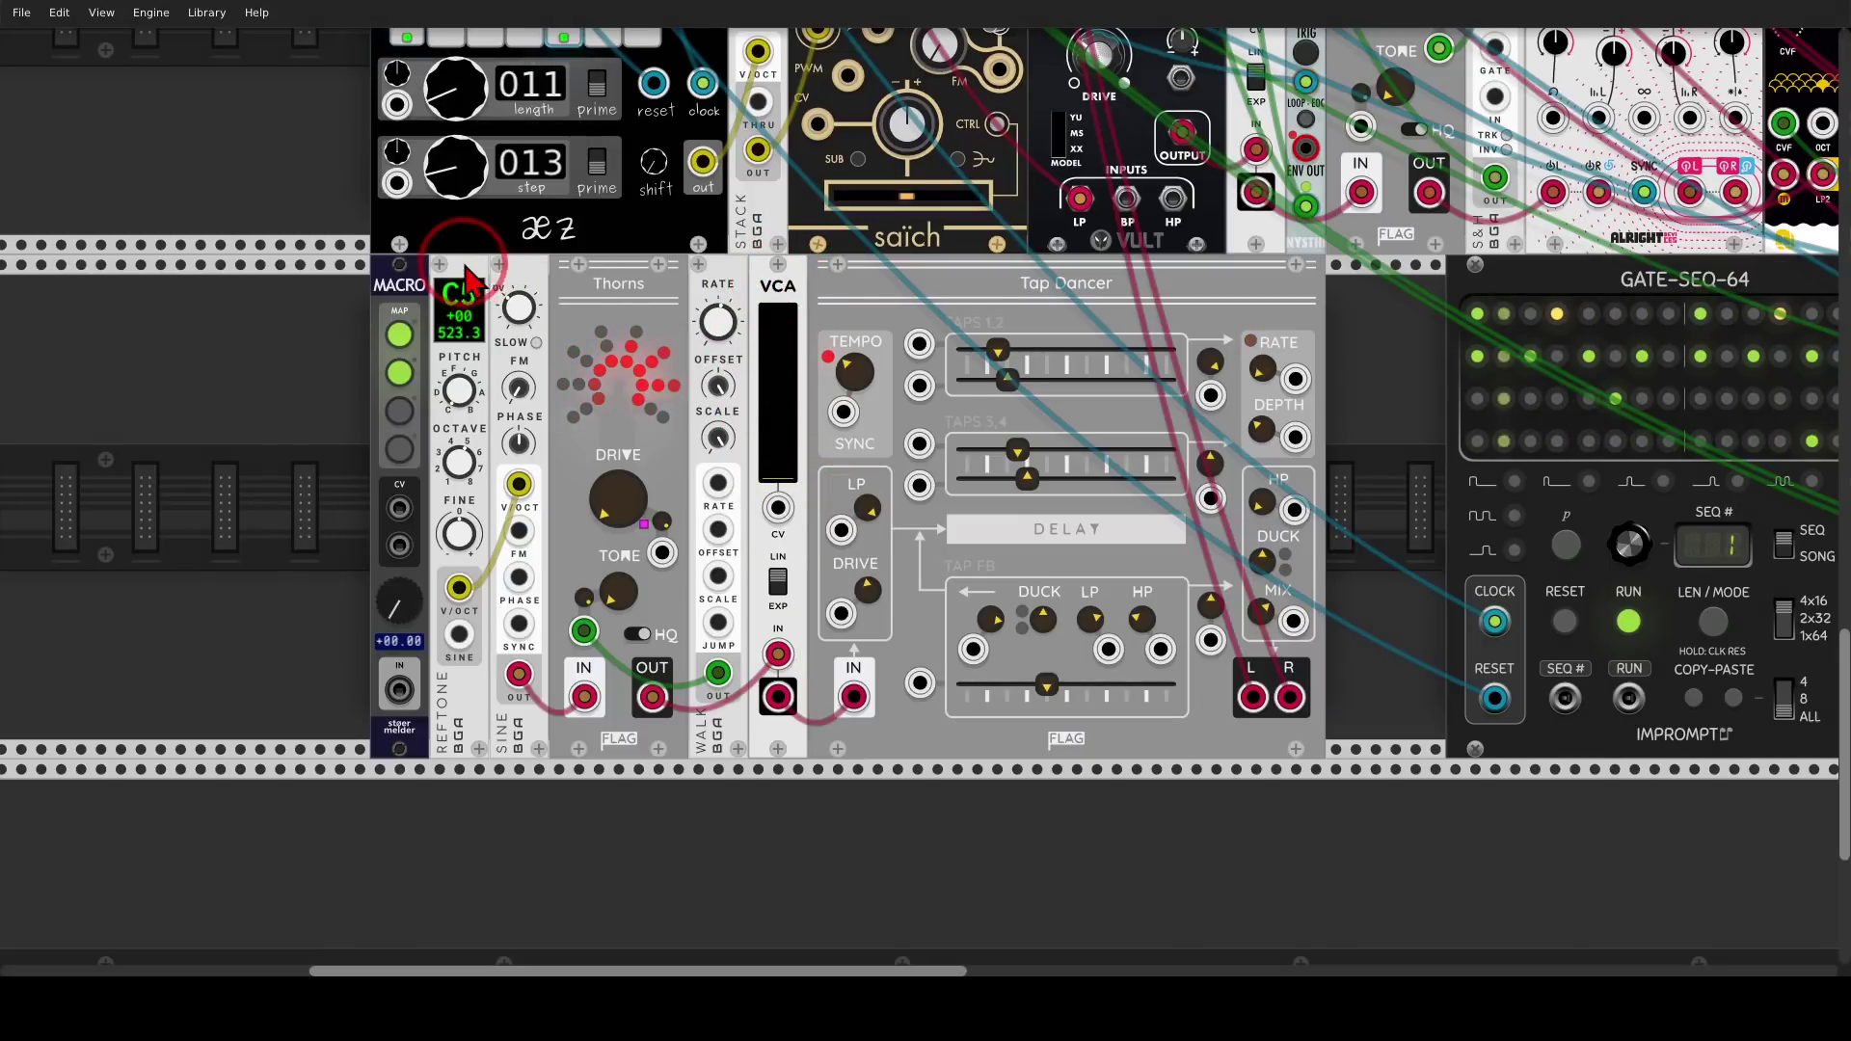
# Examine the sine voice's pitch source, the Thorns Drive control and the VCA level
pyautogui.moveTo(467, 262)
pyautogui.mouseDown()
pyautogui.moveTo(438, 347)
pyautogui.moveTo(508, 357)
pyautogui.moveTo(513, 282)
pyautogui.moveTo(464, 256)
pyautogui.moveTo(562, 287)
pyautogui.mouseUp()
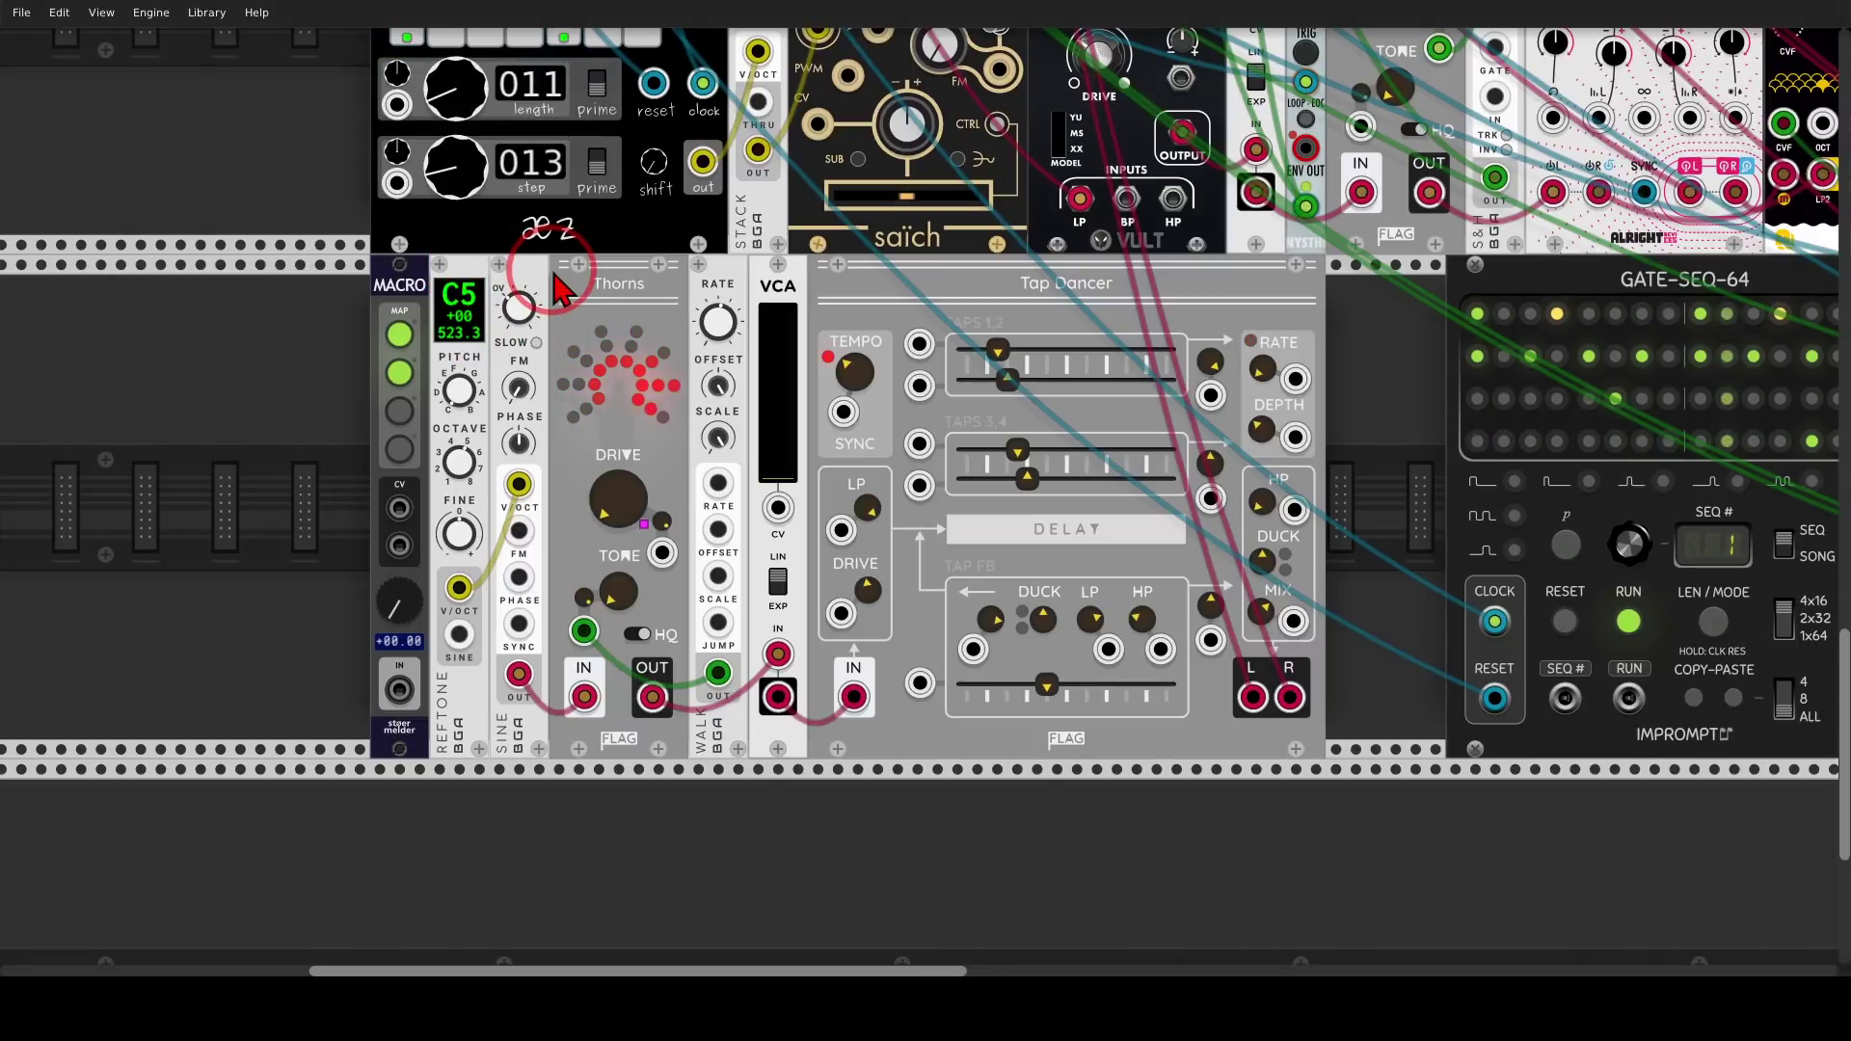
pyautogui.moveTo(439, 265)
pyautogui.mouseDown()
pyautogui.moveTo(389, 256)
pyautogui.moveTo(353, 282)
pyautogui.moveTo(366, 319)
pyautogui.moveTo(436, 328)
pyautogui.moveTo(434, 273)
pyautogui.mouseUp()
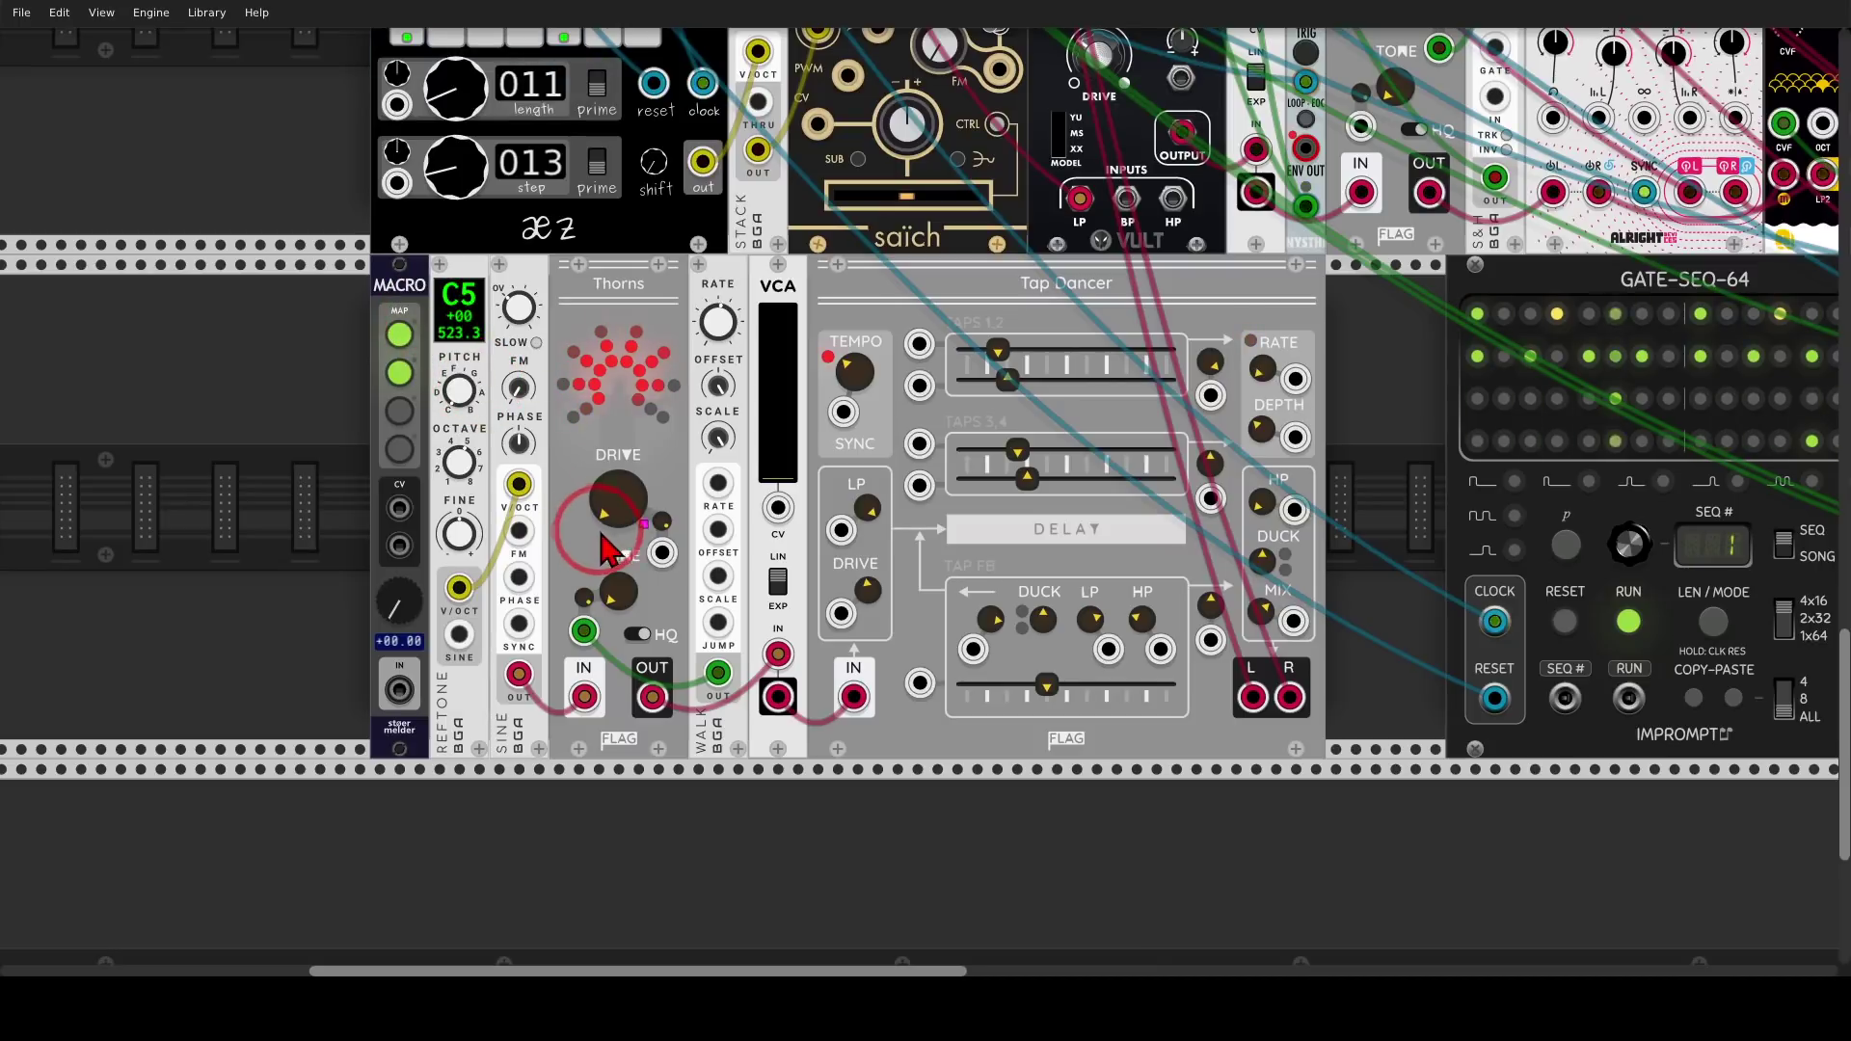
pyautogui.moveTo(655, 429)
pyautogui.mouseDown()
pyautogui.moveTo(596, 438)
pyautogui.moveTo(574, 508)
pyautogui.moveTo(622, 557)
pyautogui.moveTo(675, 532)
pyautogui.moveTo(650, 449)
pyautogui.mouseUp()
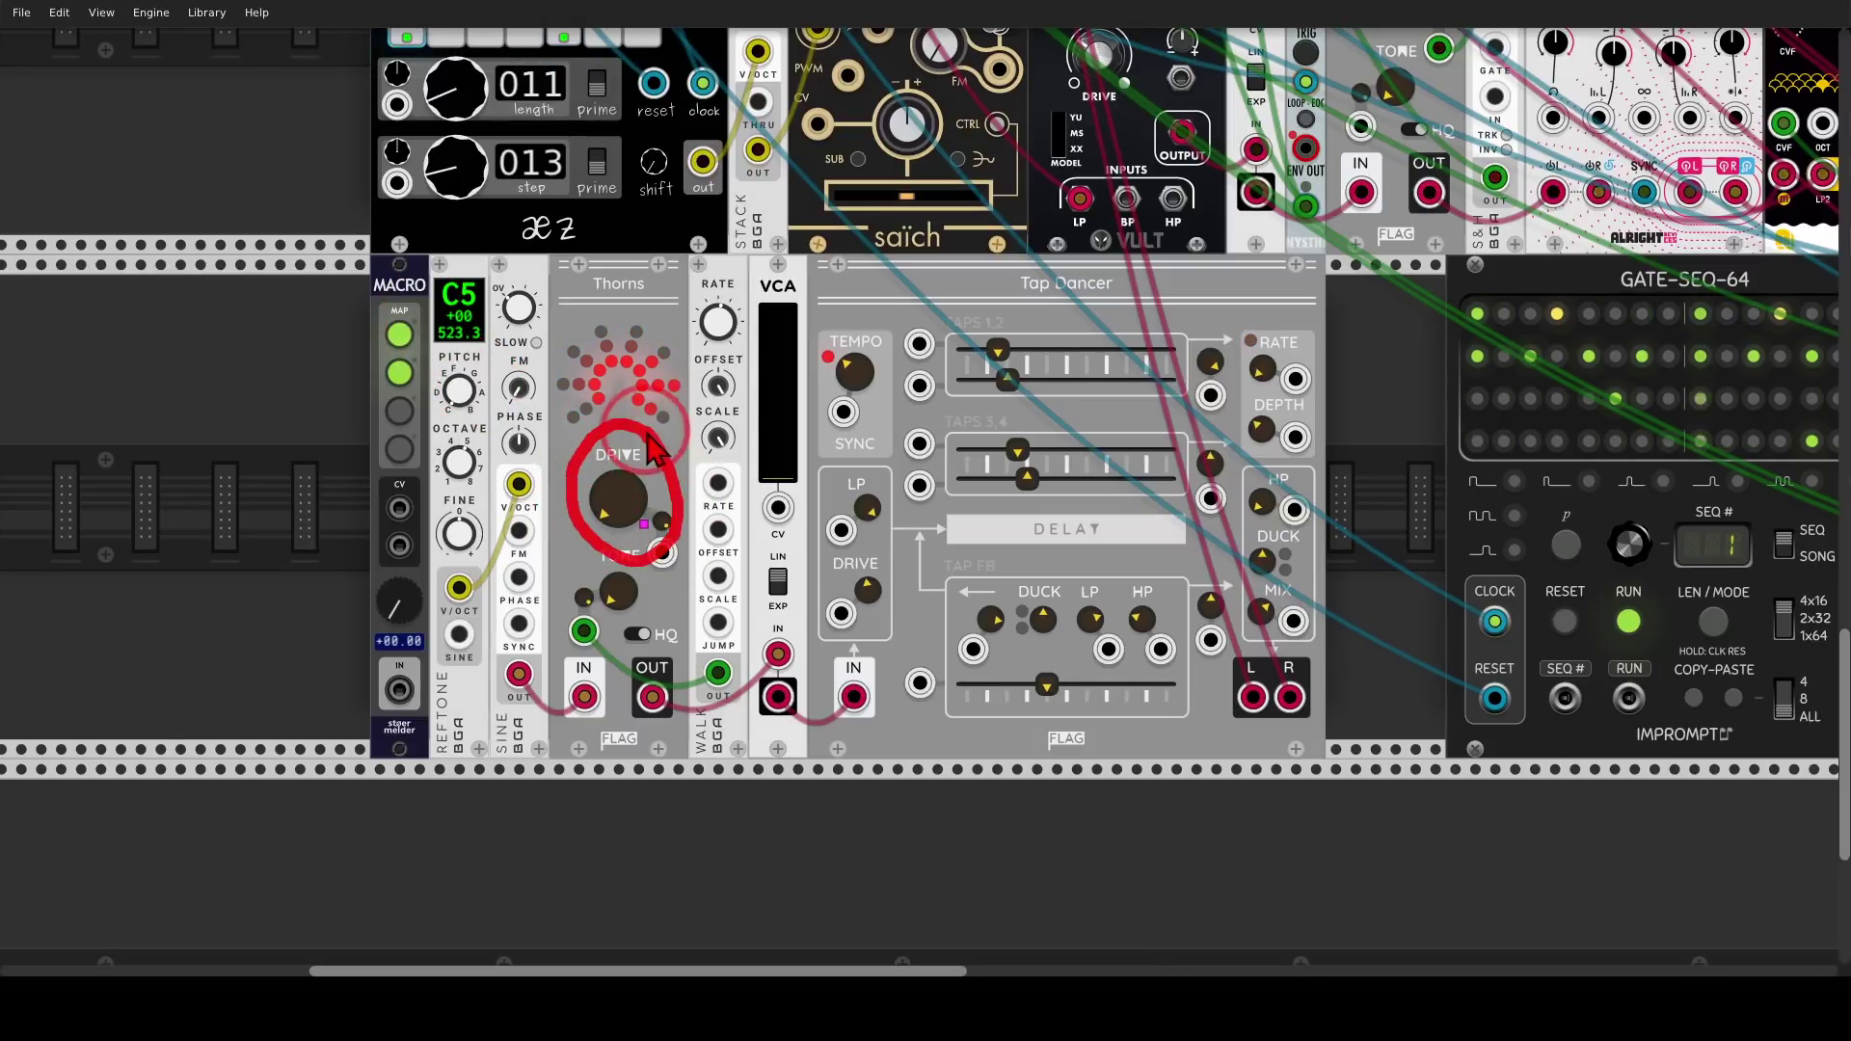
pyautogui.moveTo(805, 279)
pyautogui.mouseDown()
pyautogui.moveTo(731, 396)
pyautogui.moveTo(732, 470)
pyautogui.moveTo(761, 500)
pyautogui.moveTo(813, 492)
pyautogui.moveTo(847, 411)
pyautogui.moveTo(801, 278)
pyautogui.mouseUp()
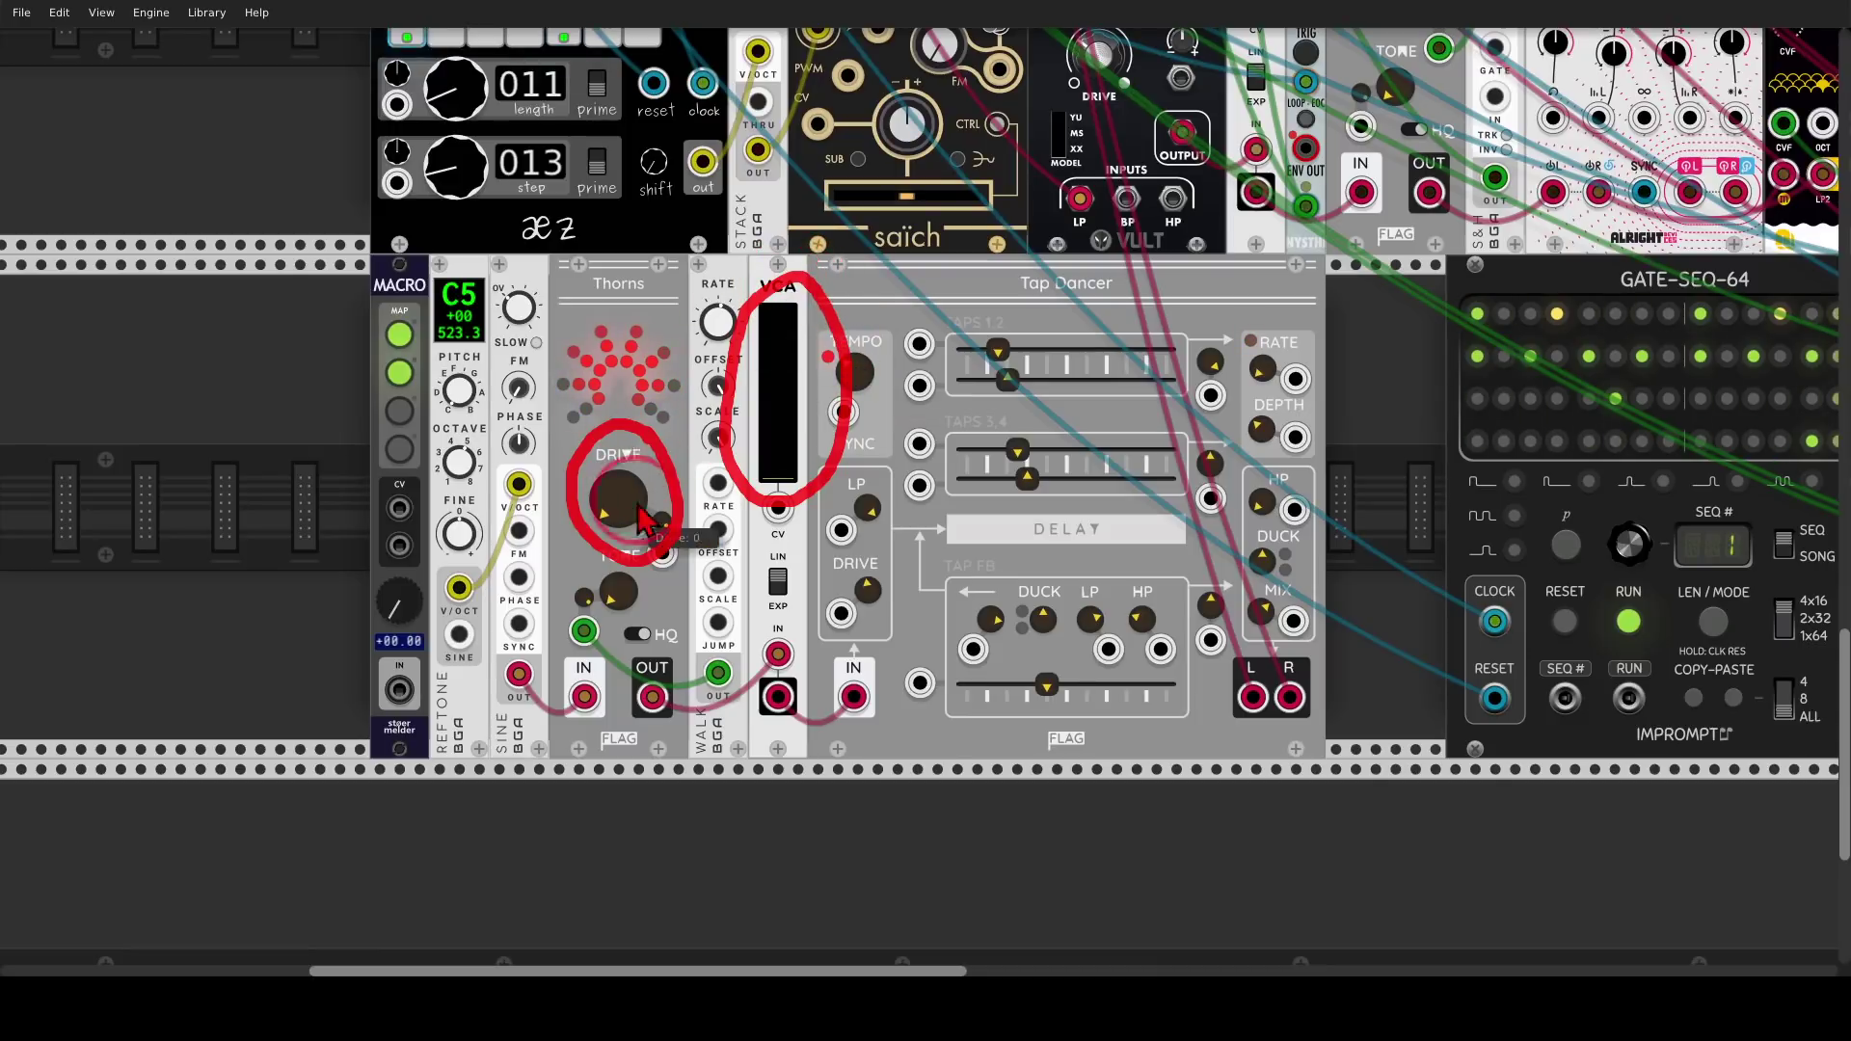
pyautogui.hotkey('shift', 'F9')
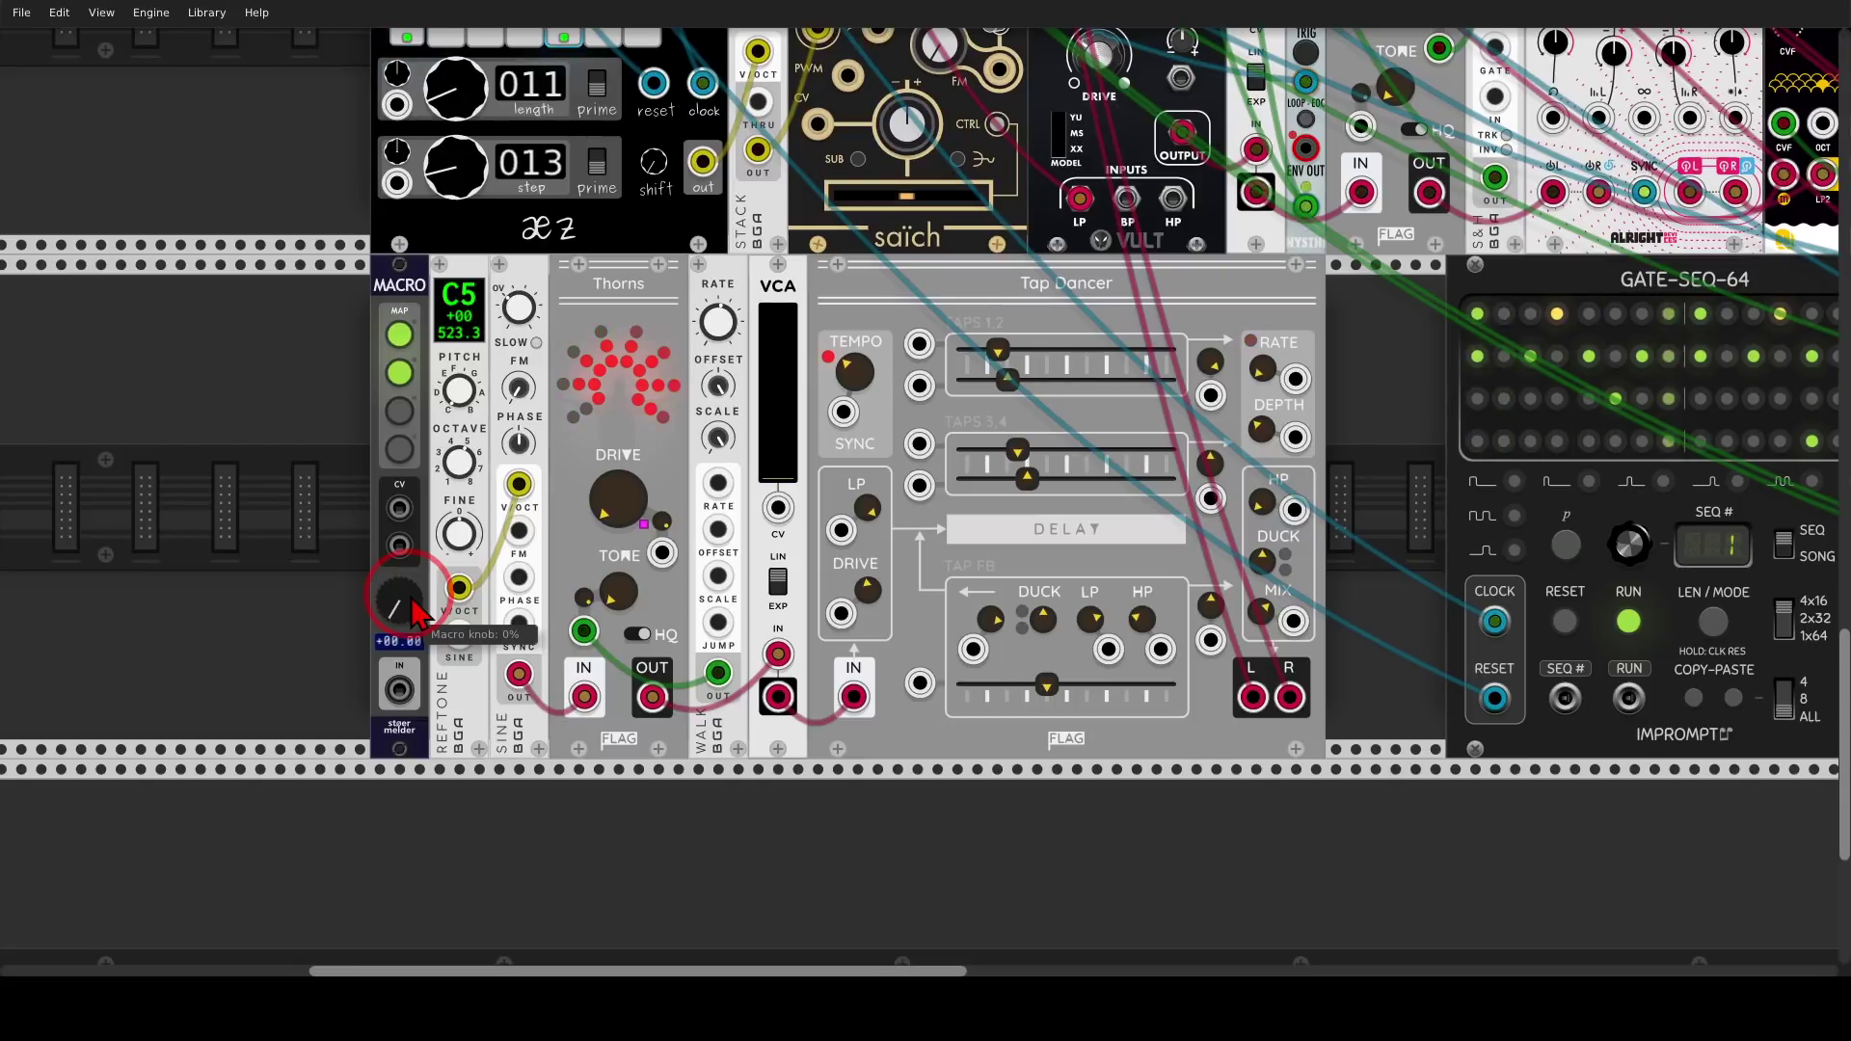
# Retune the sine voice's reference tone to F5 and sweep the Macro knob up to 79.5% and back to 0%
pyautogui.moveTo(415, 612); pyautogui.dragTo(415, 606)
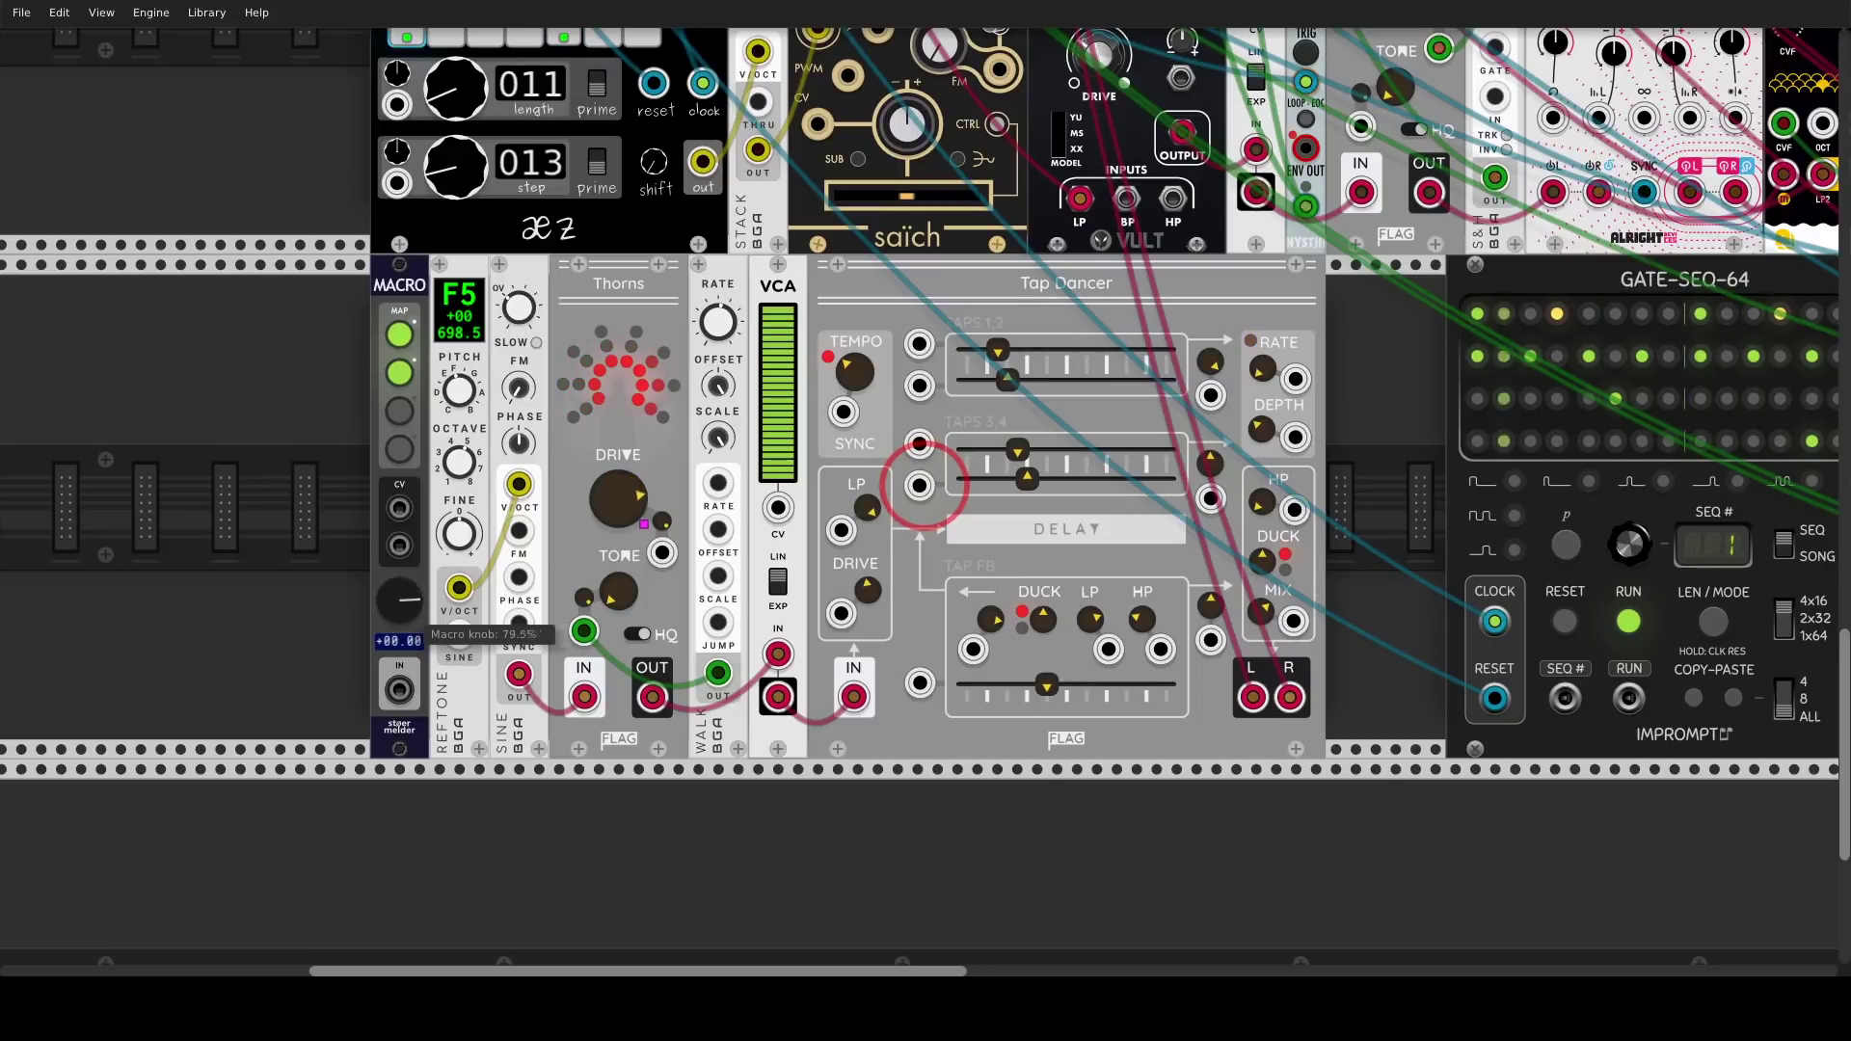
pyautogui.moveTo(410, 611); pyautogui.dragTo(411, 950)
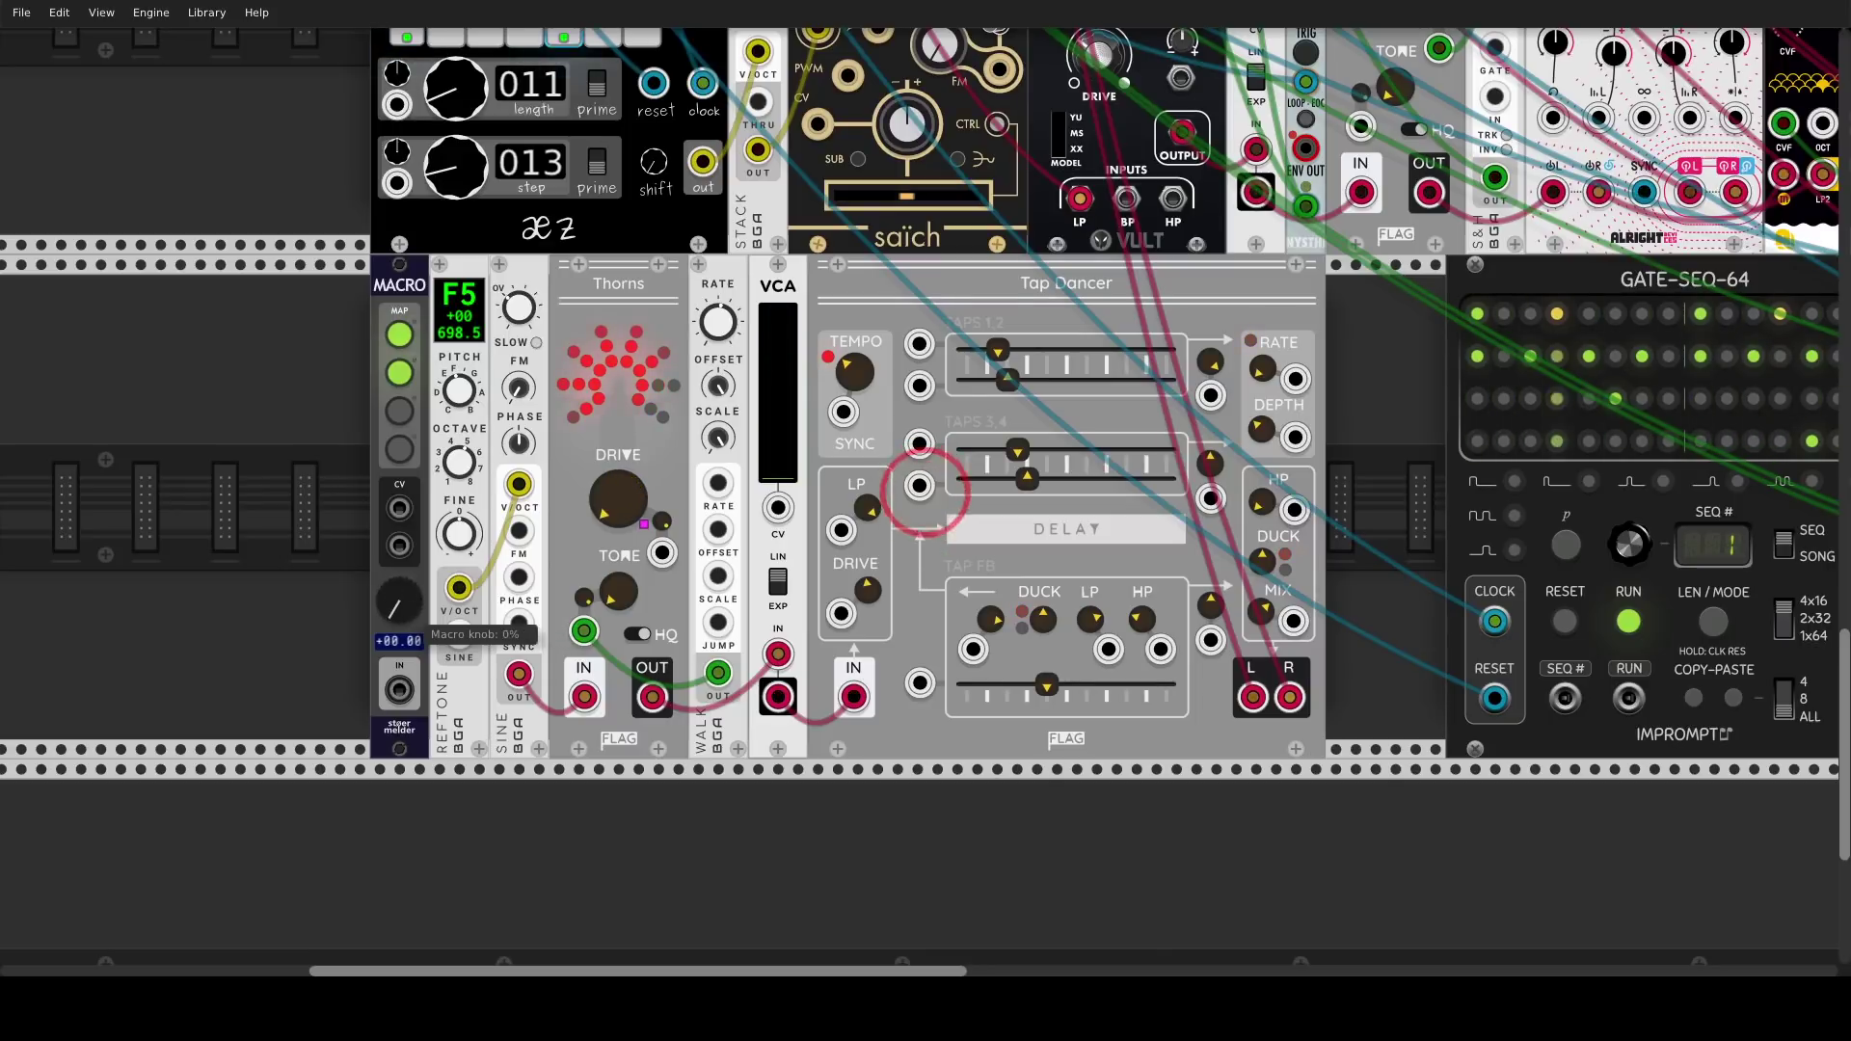
# Retune the sine voice's reference tone to E♭5 and sweep the Macro knob, bringing it back to 0
pyautogui.moveTo(462, 393); pyautogui.dragTo(462, 413)
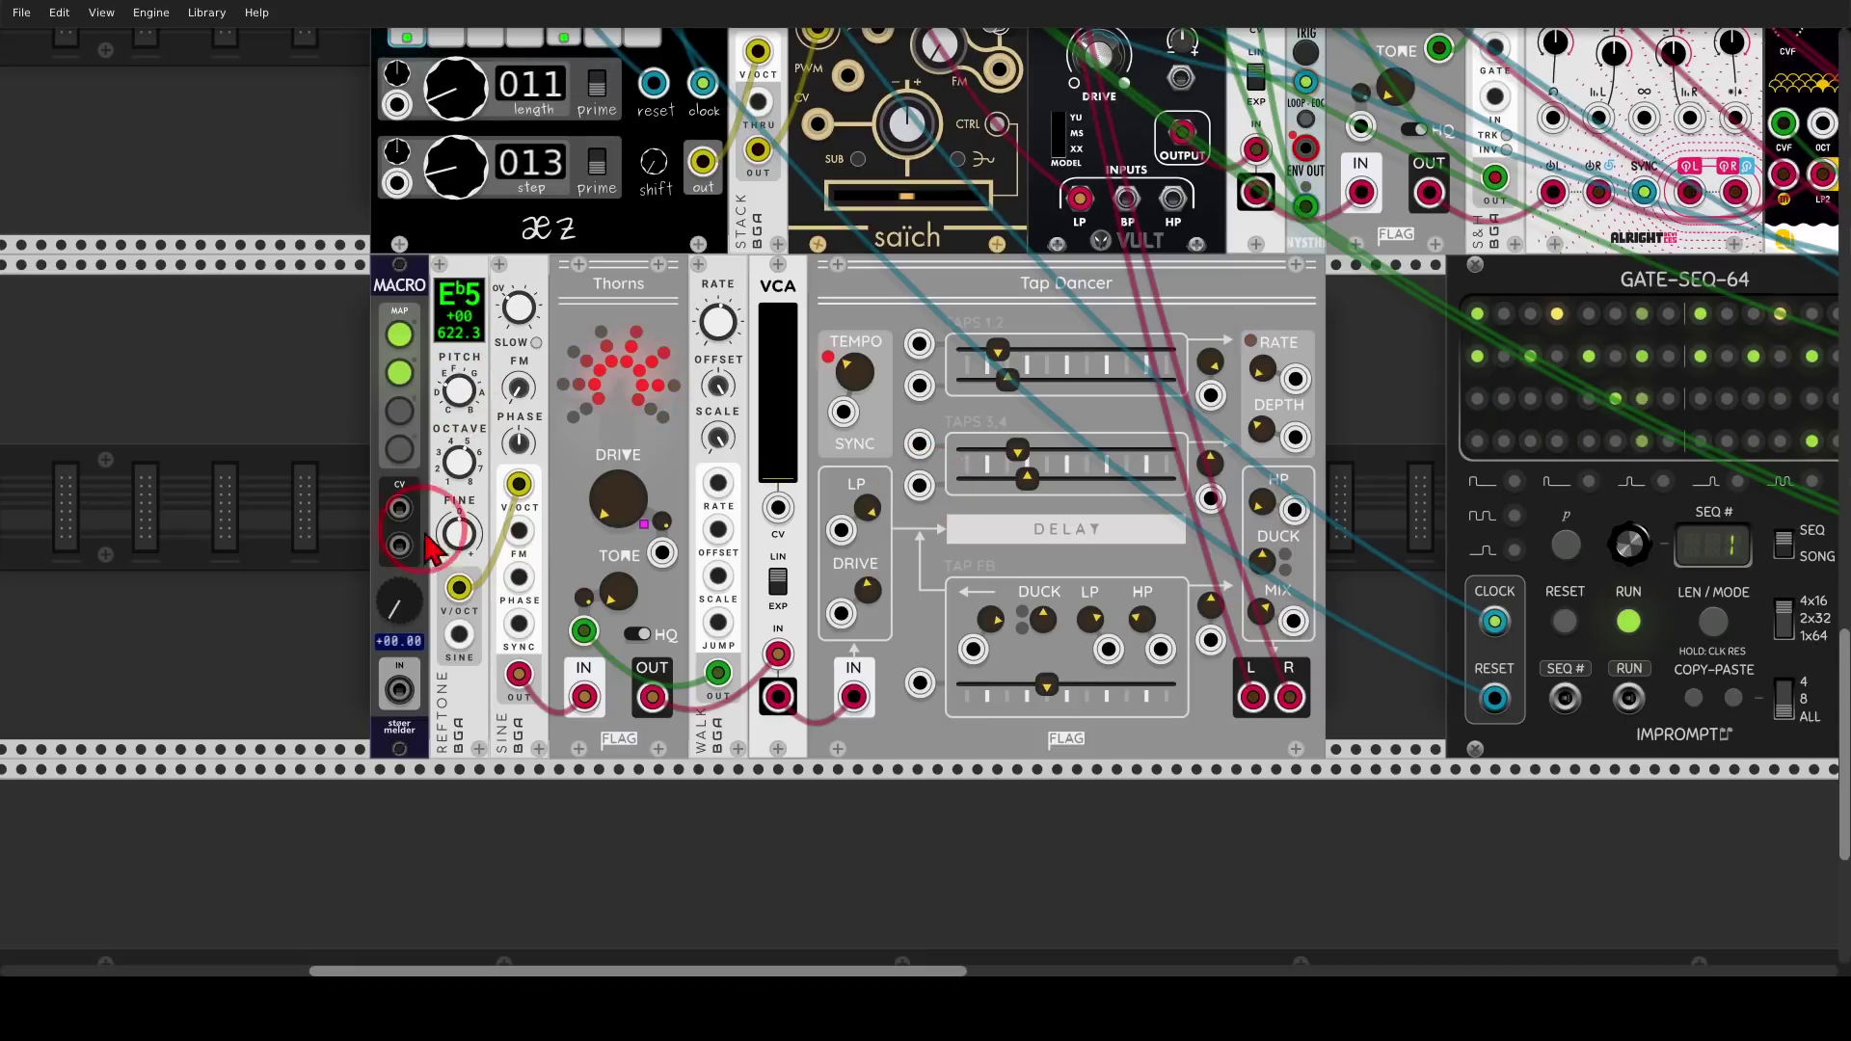
pyautogui.moveTo(399, 600)
pyautogui.mouseDown()
pyautogui.moveTo(399, 583)
pyautogui.moveTo(399, 622)
pyautogui.mouseUp()
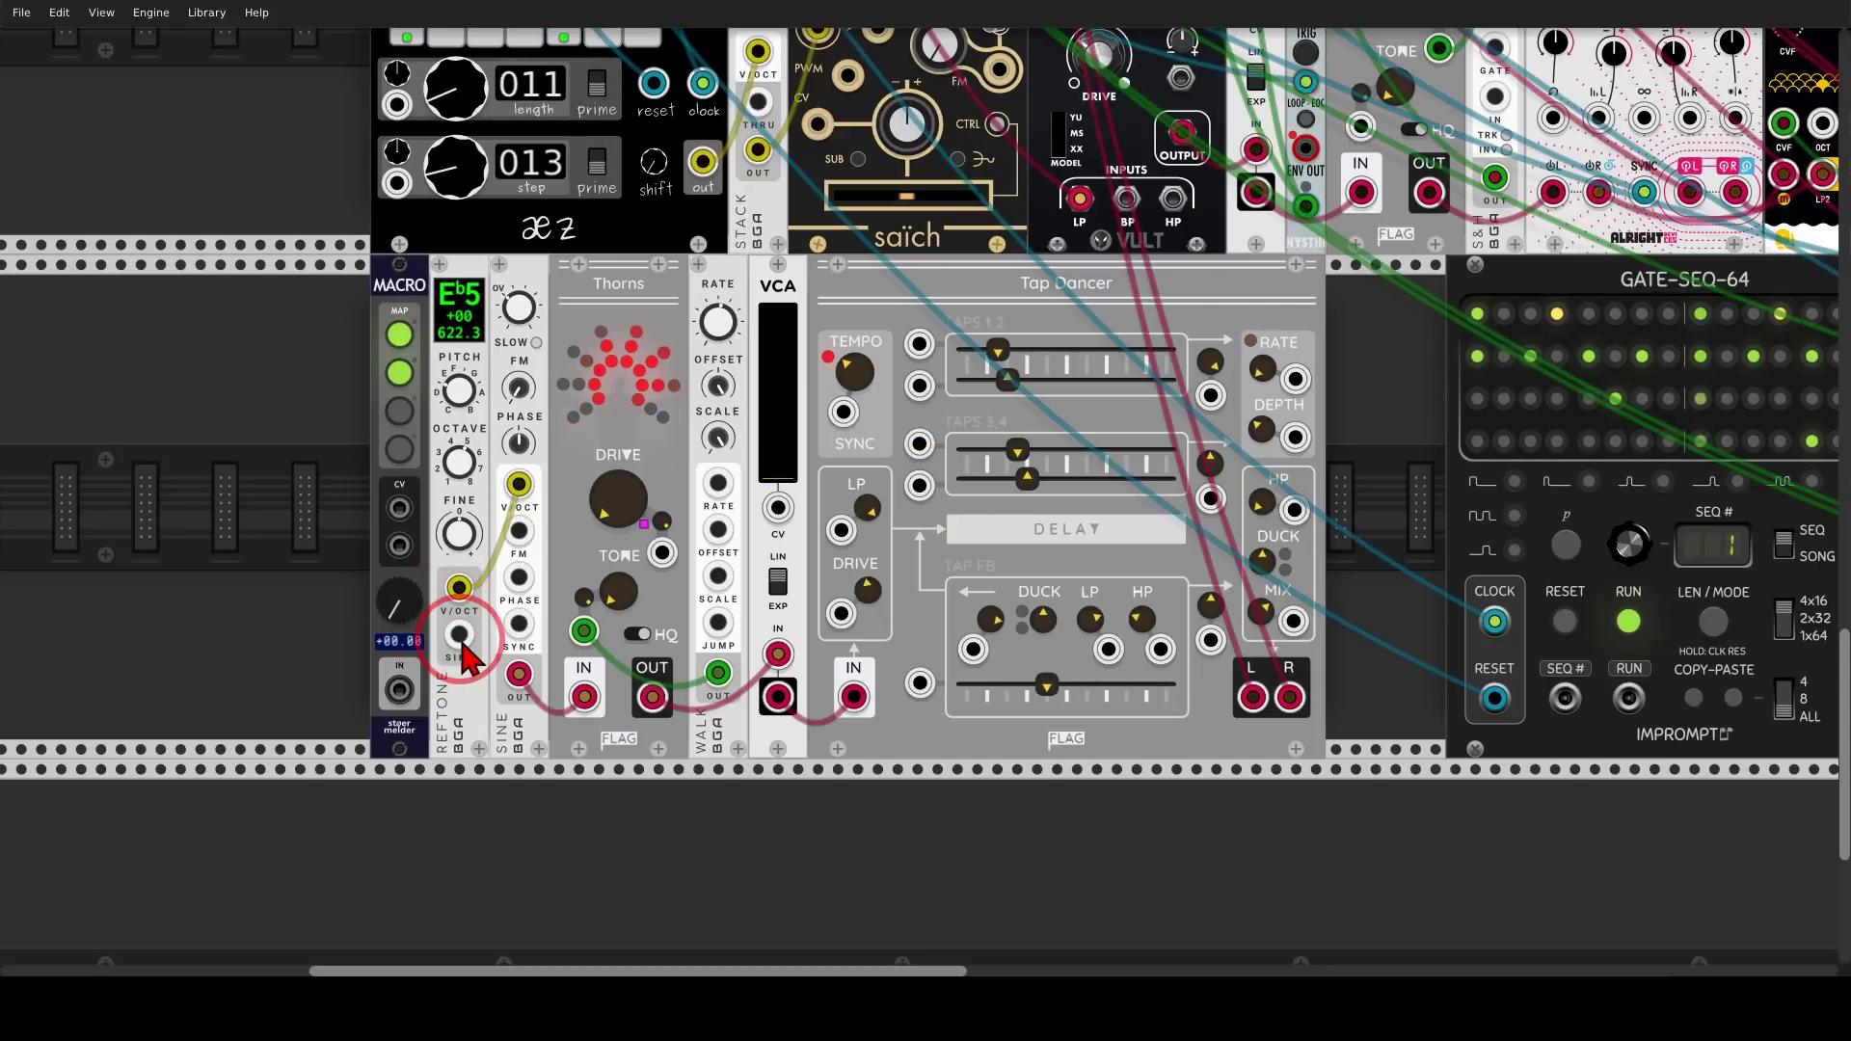
pyautogui.click(1354, 378)
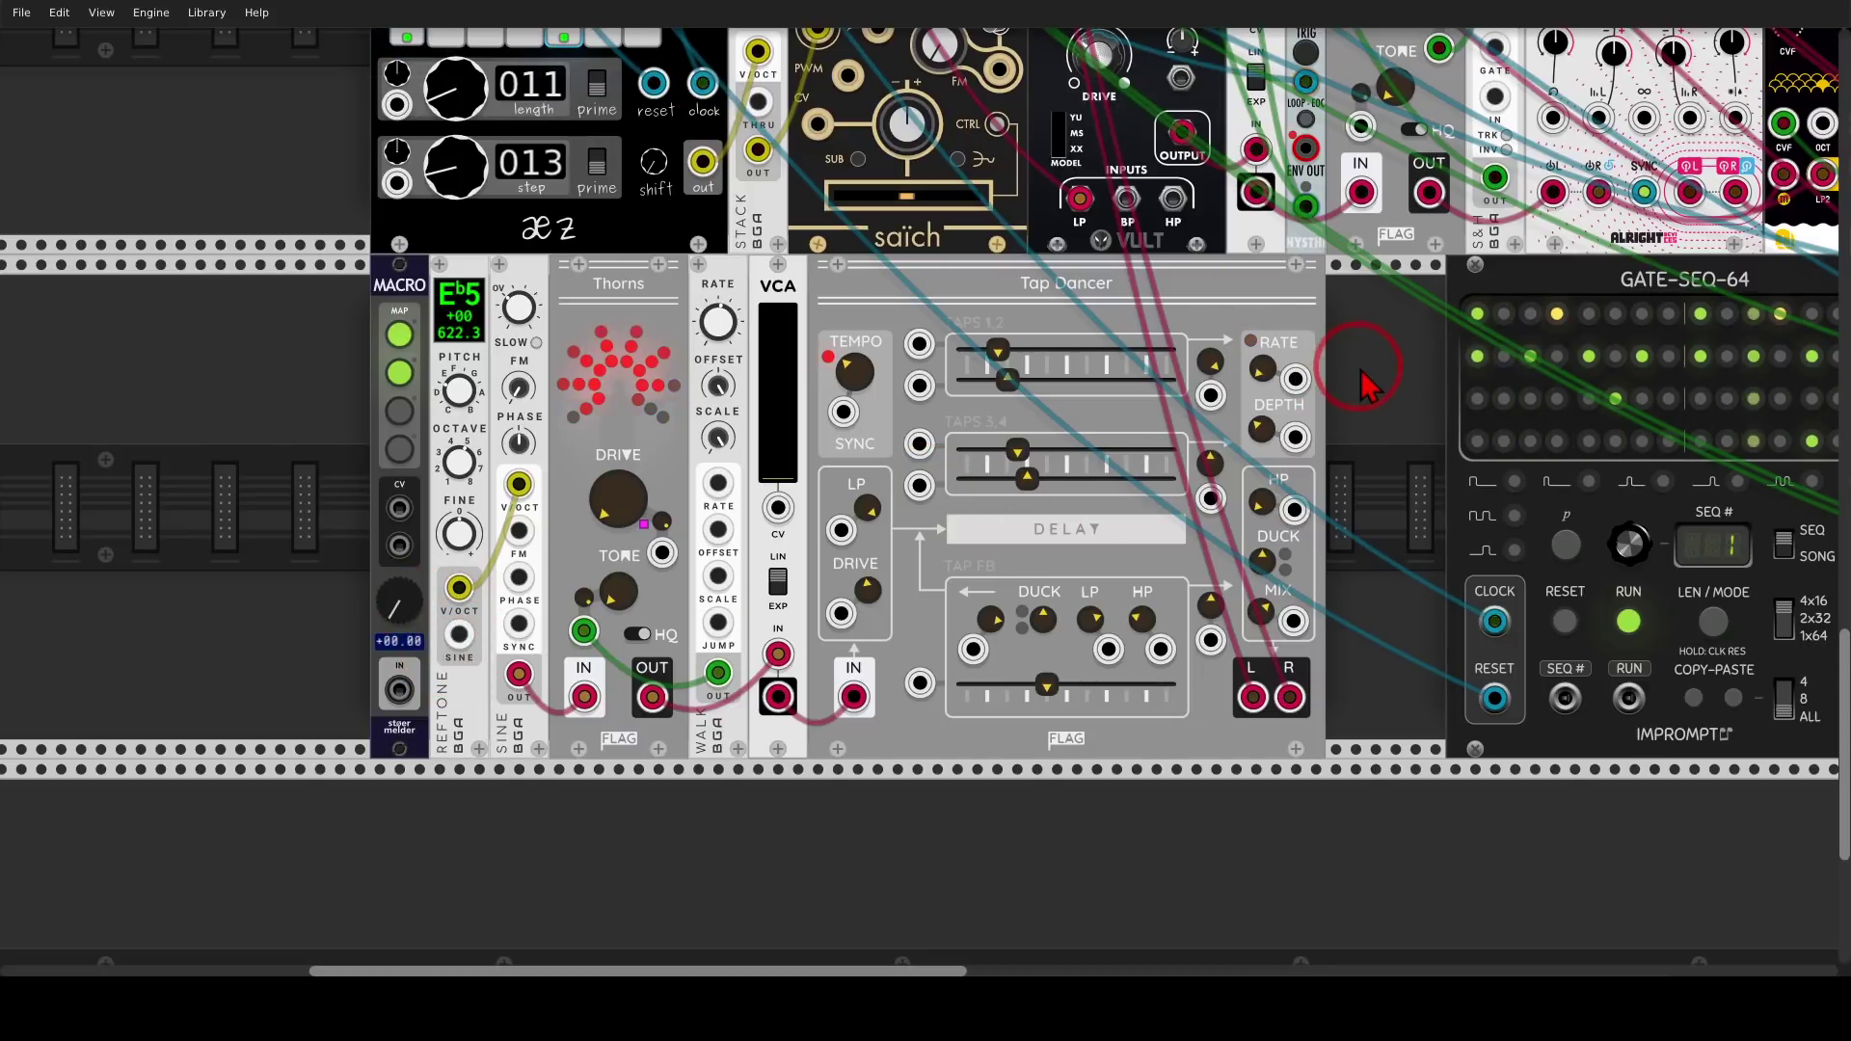
# Examine the drum voice from GATE-SEQ-64 through the bass drum, hi-hat and prok SN modules into the mixer and Thorns
pyautogui.moveTo(1396, 401); pyautogui.dragTo(188, 352)
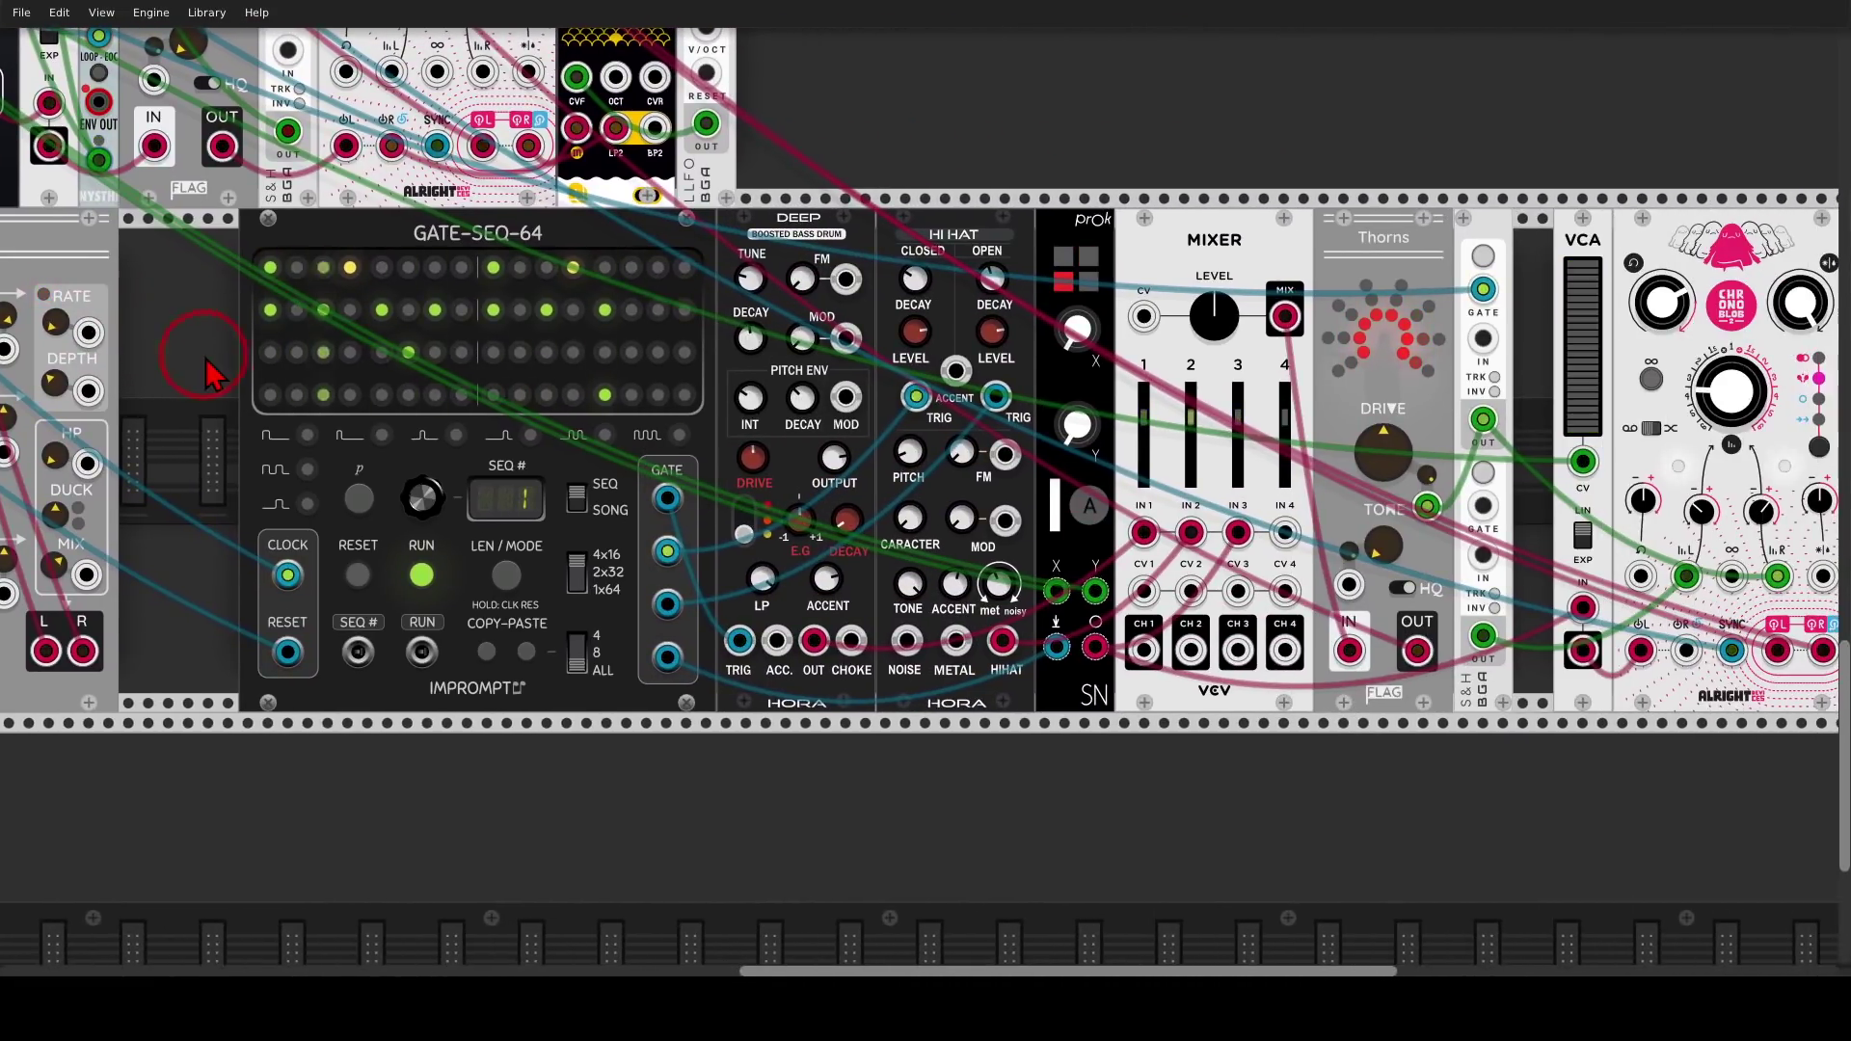
pyautogui.moveTo(860, 182); pyautogui.dragTo(771, 181)
pyautogui.moveTo(421, 196)
pyautogui.mouseDown()
pyautogui.moveTo(343, 258)
pyautogui.moveTo(447, 198)
pyautogui.moveTo(455, 232)
pyautogui.moveTo(642, 253)
pyautogui.mouseUp()
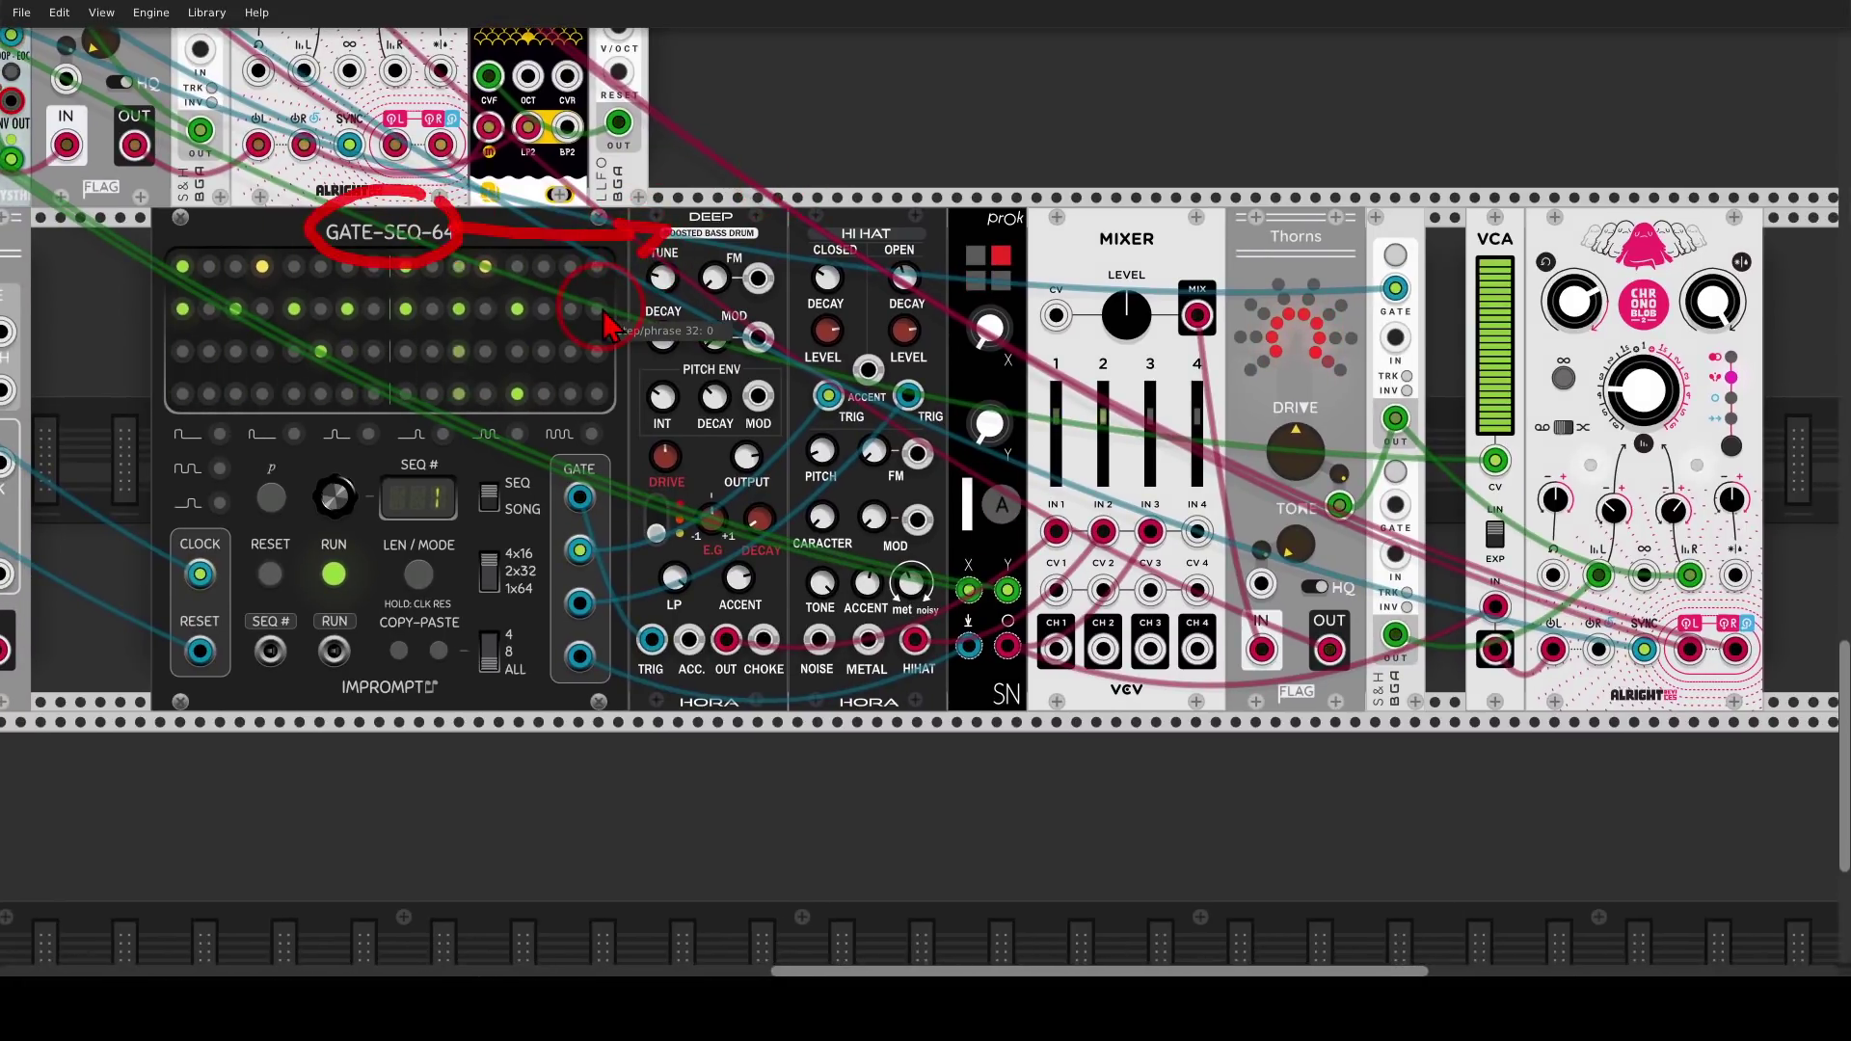
pyautogui.hotkey('shift', 'F9')
pyautogui.moveTo(920, 196)
pyautogui.mouseDown()
pyautogui.moveTo(772, 230)
pyautogui.moveTo(885, 212)
pyautogui.mouseUp()
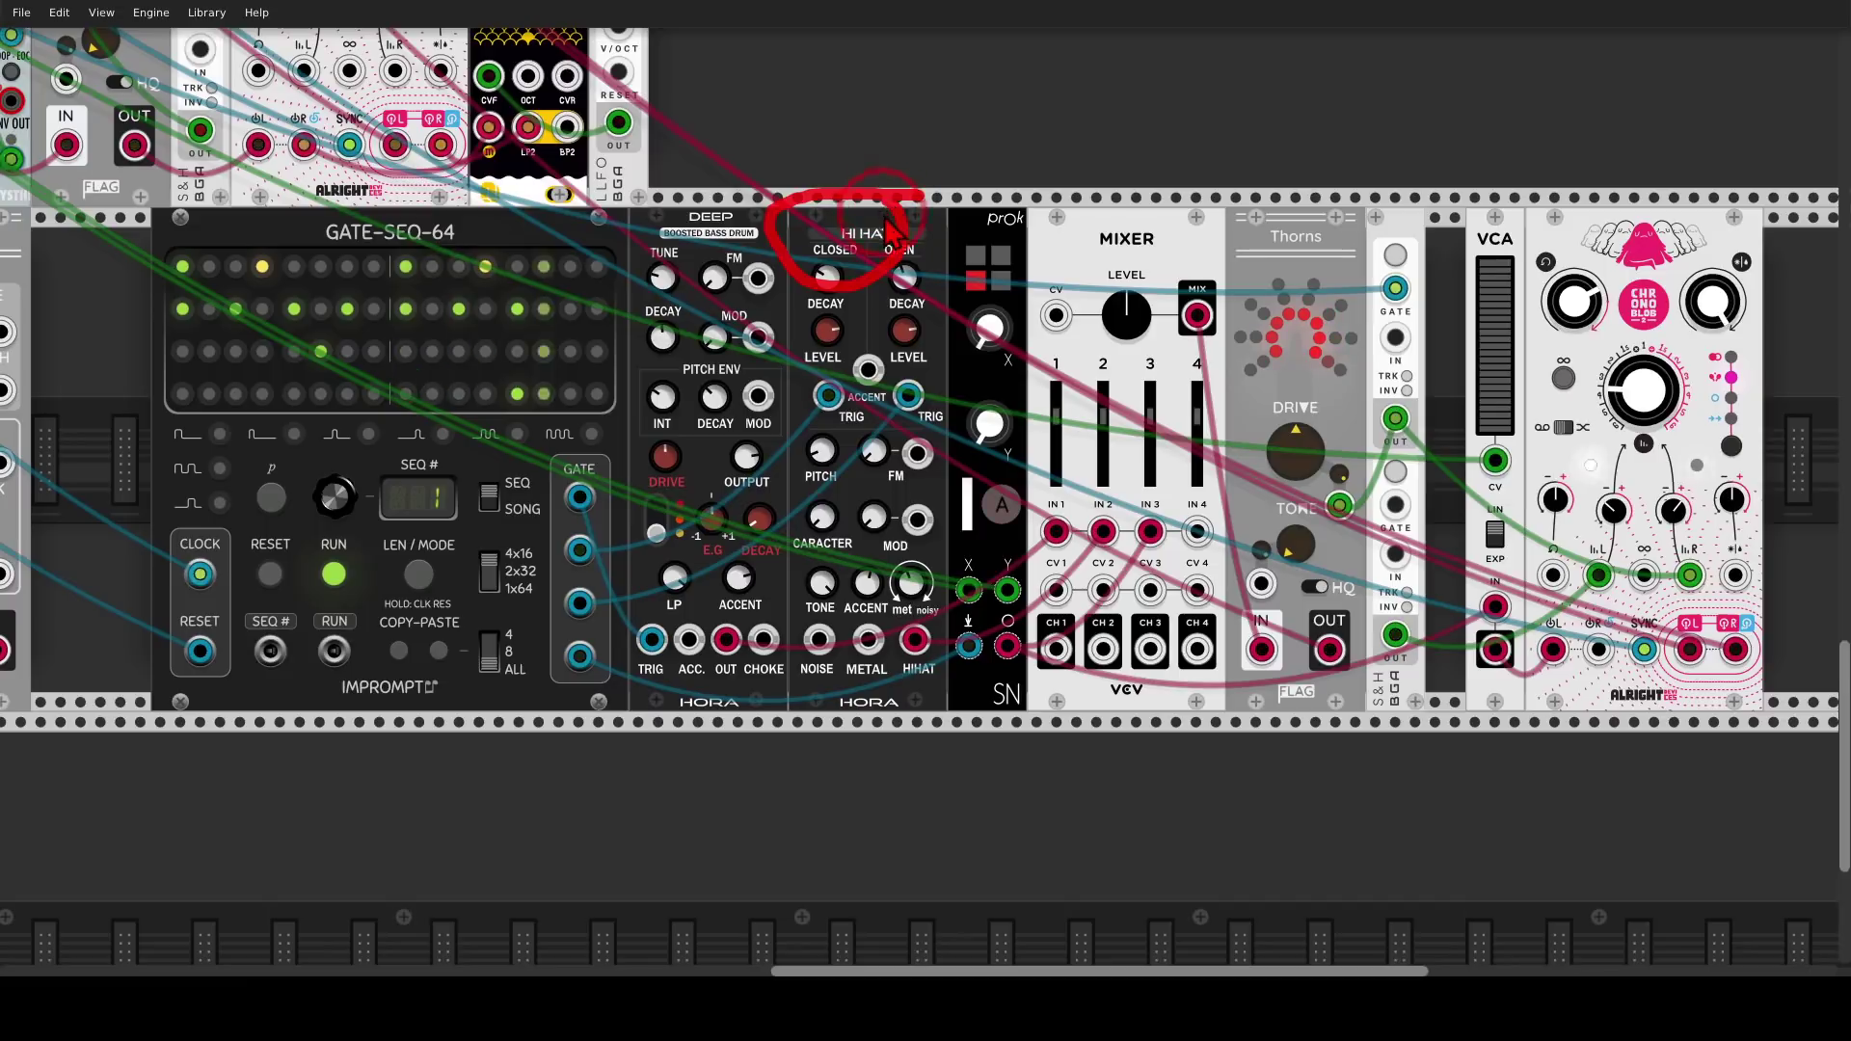
pyautogui.hotkey('shift', 'F9')
pyautogui.moveTo(1025, 195)
pyautogui.mouseDown()
pyautogui.moveTo(928, 255)
pyautogui.moveTo(1001, 317)
pyautogui.moveTo(1027, 220)
pyautogui.moveTo(988, 214)
pyautogui.mouseUp()
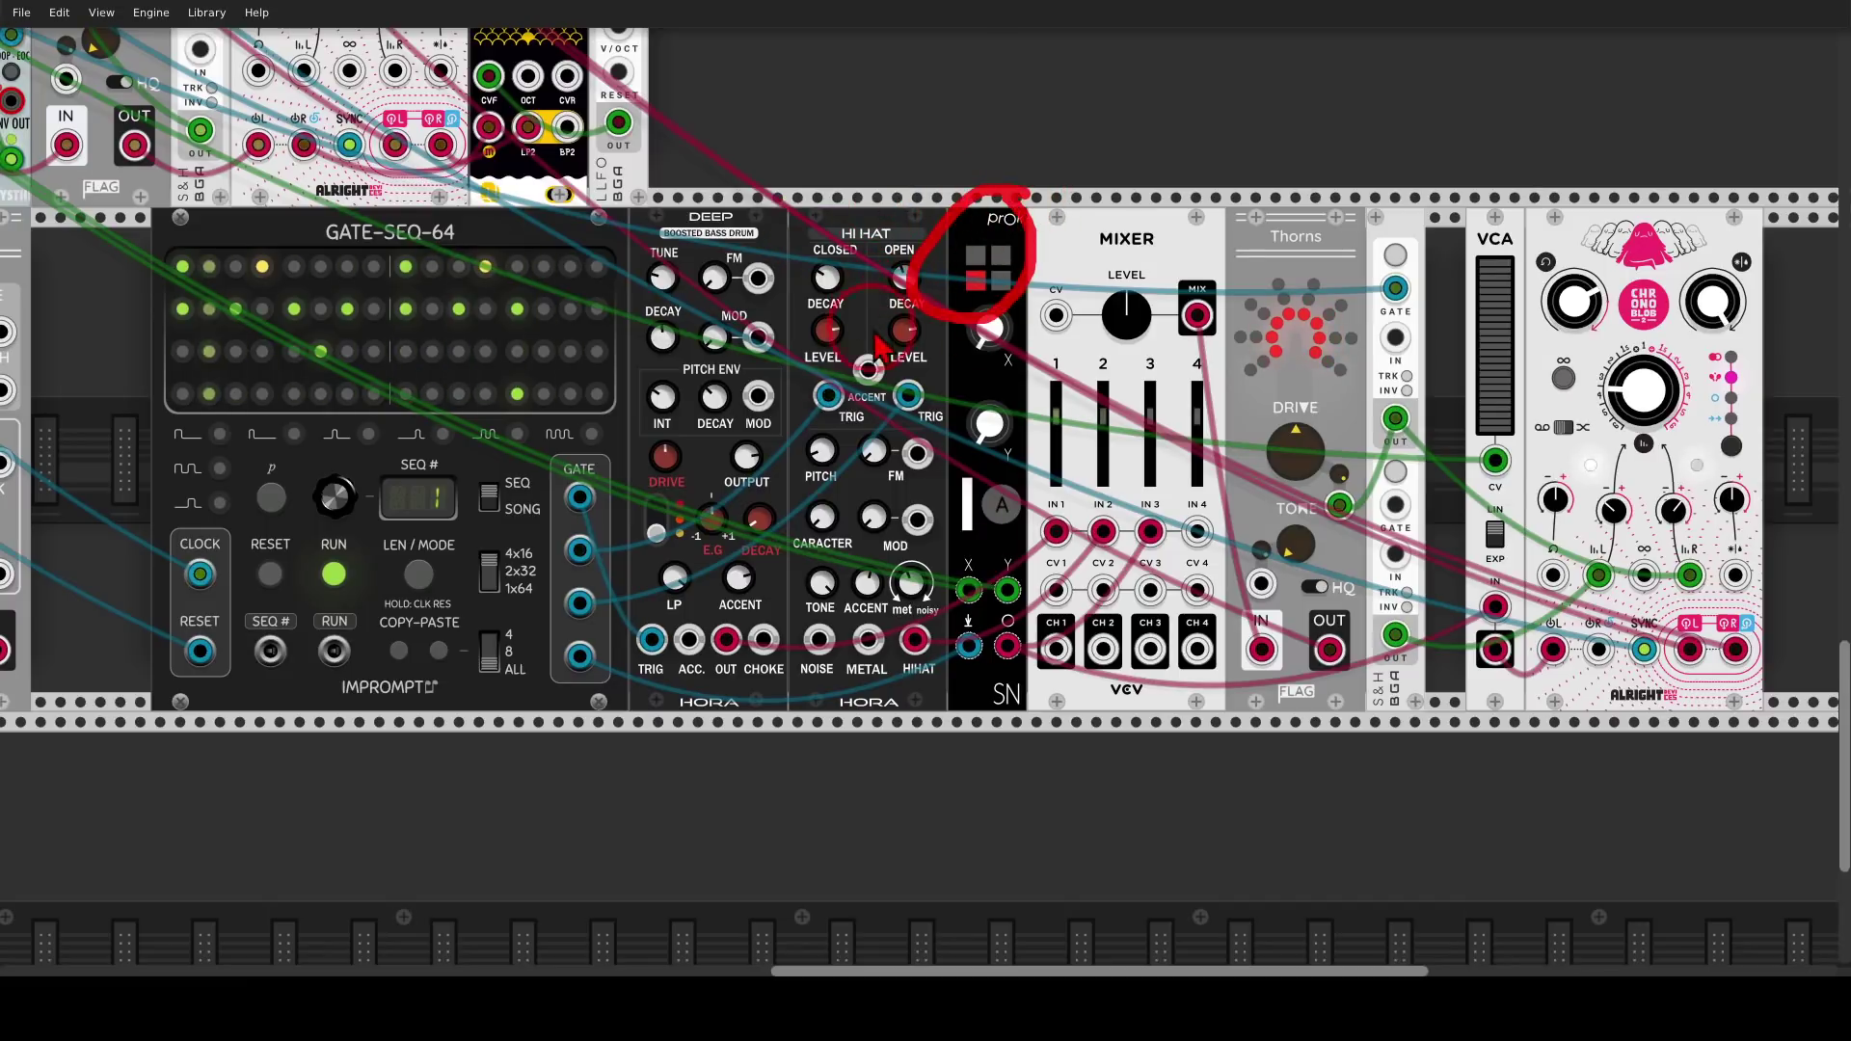
pyautogui.hotkey('shift', 'F9')
pyautogui.moveTo(1152, 487)
pyautogui.mouseDown()
pyautogui.moveTo(1025, 509)
pyautogui.moveTo(1088, 570)
pyautogui.moveTo(1182, 564)
pyautogui.moveTo(1157, 490)
pyautogui.mouseUp()
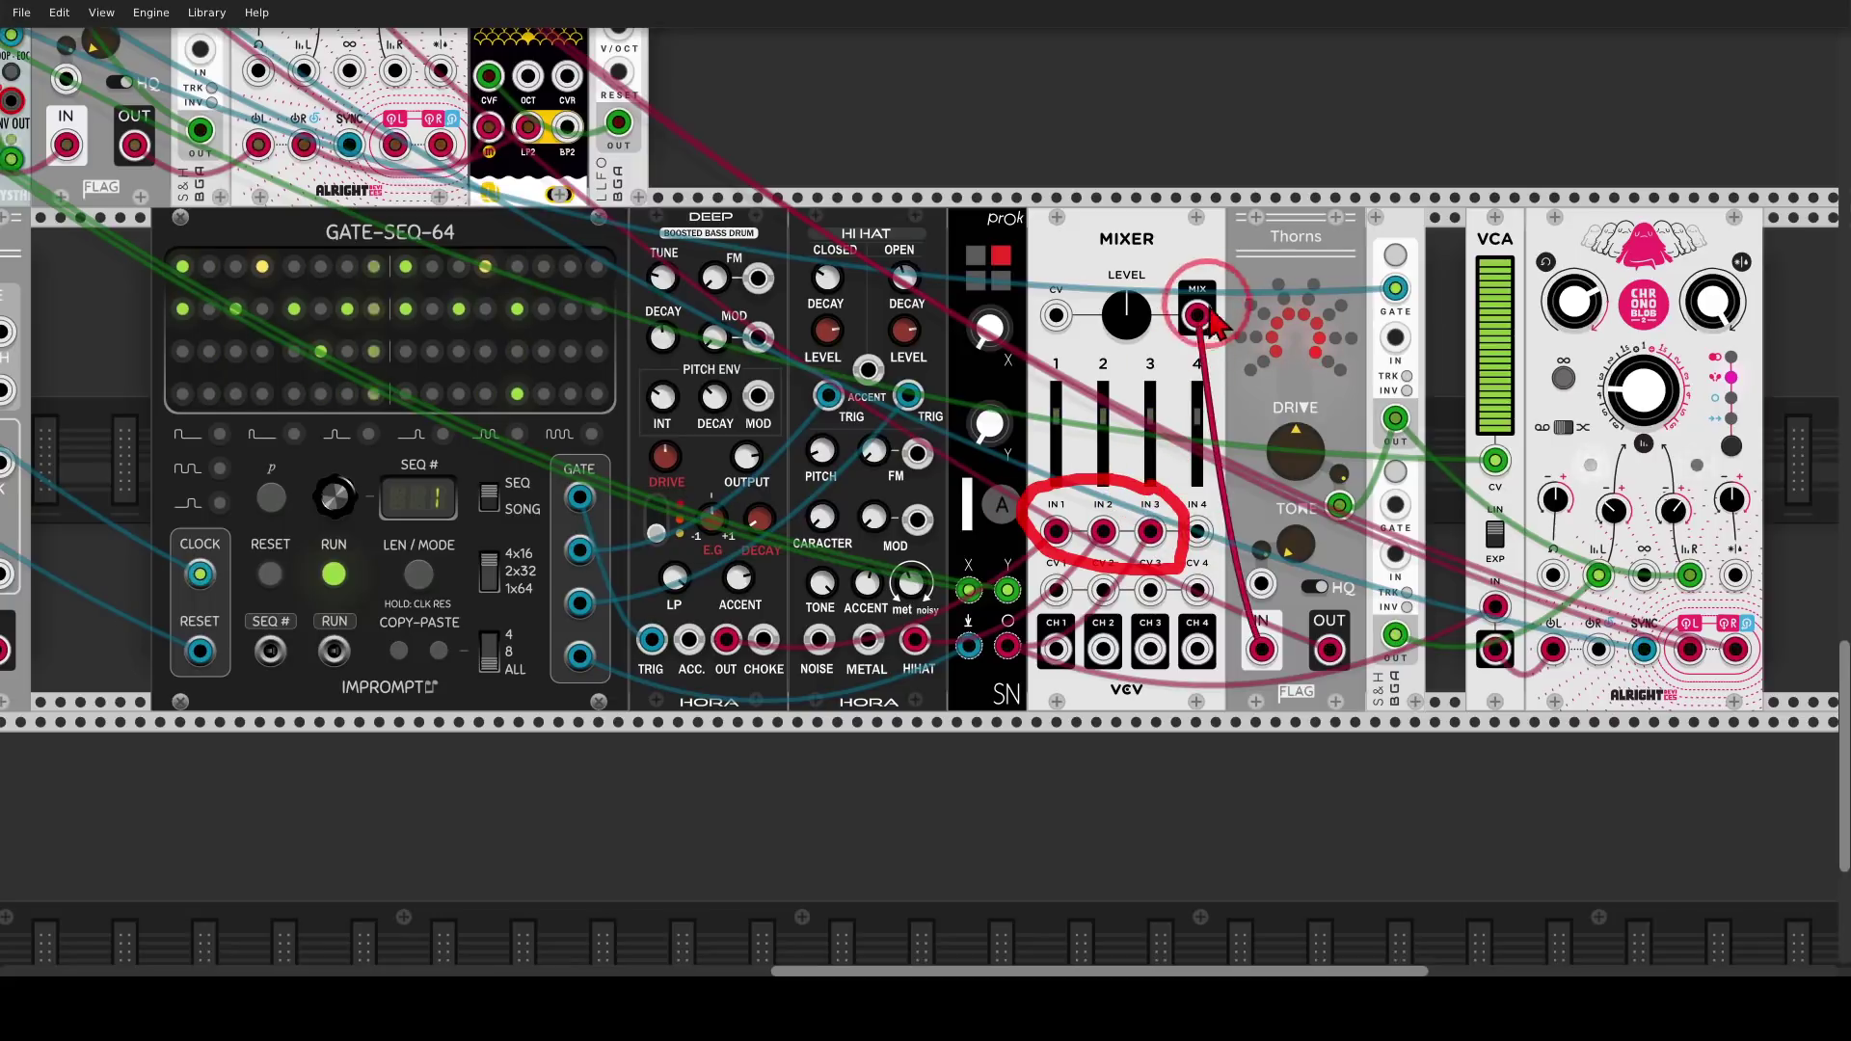
pyautogui.moveTo(1207, 279); pyautogui.dragTo(1220, 588)
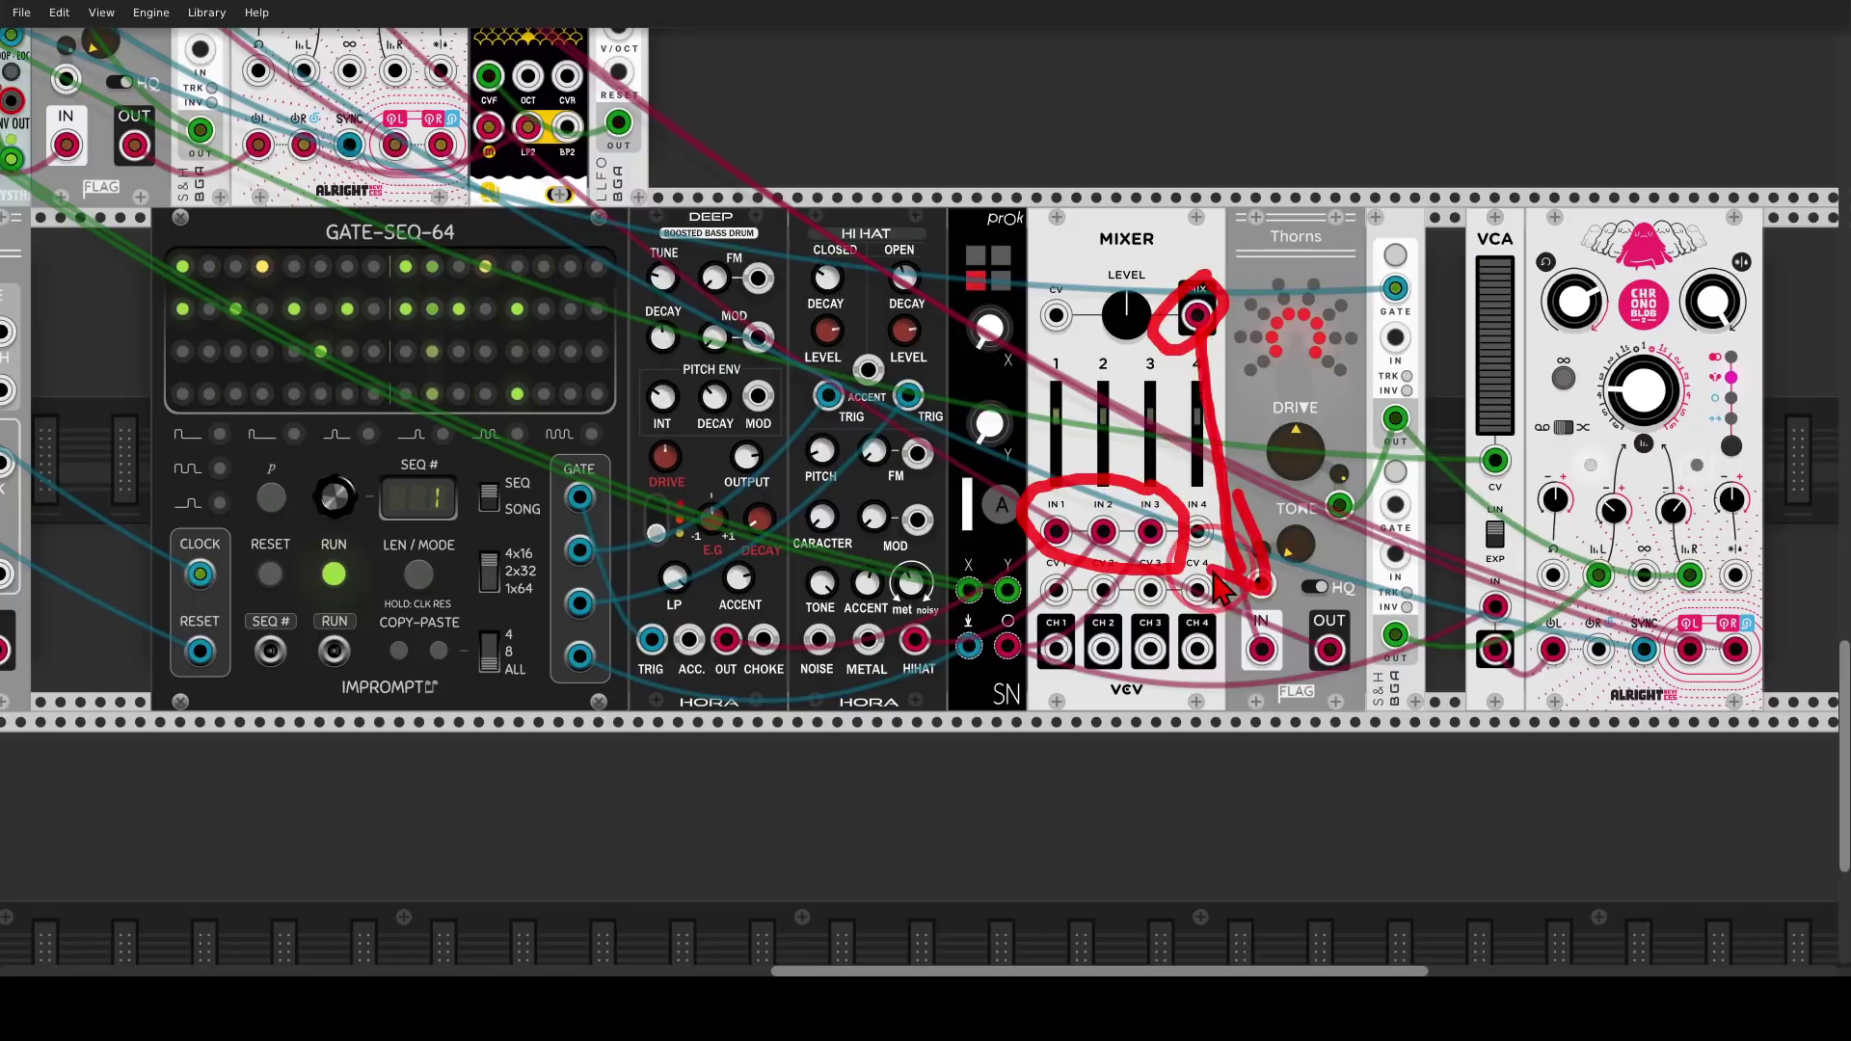
pyautogui.hotkey('shift', 'F9')
# Examine the sample-and-hold modulating the drum Thorns and the prok SN output's route into the VCA and its level
pyautogui.moveTo(1330, 739); pyautogui.dragTo(931, 742)
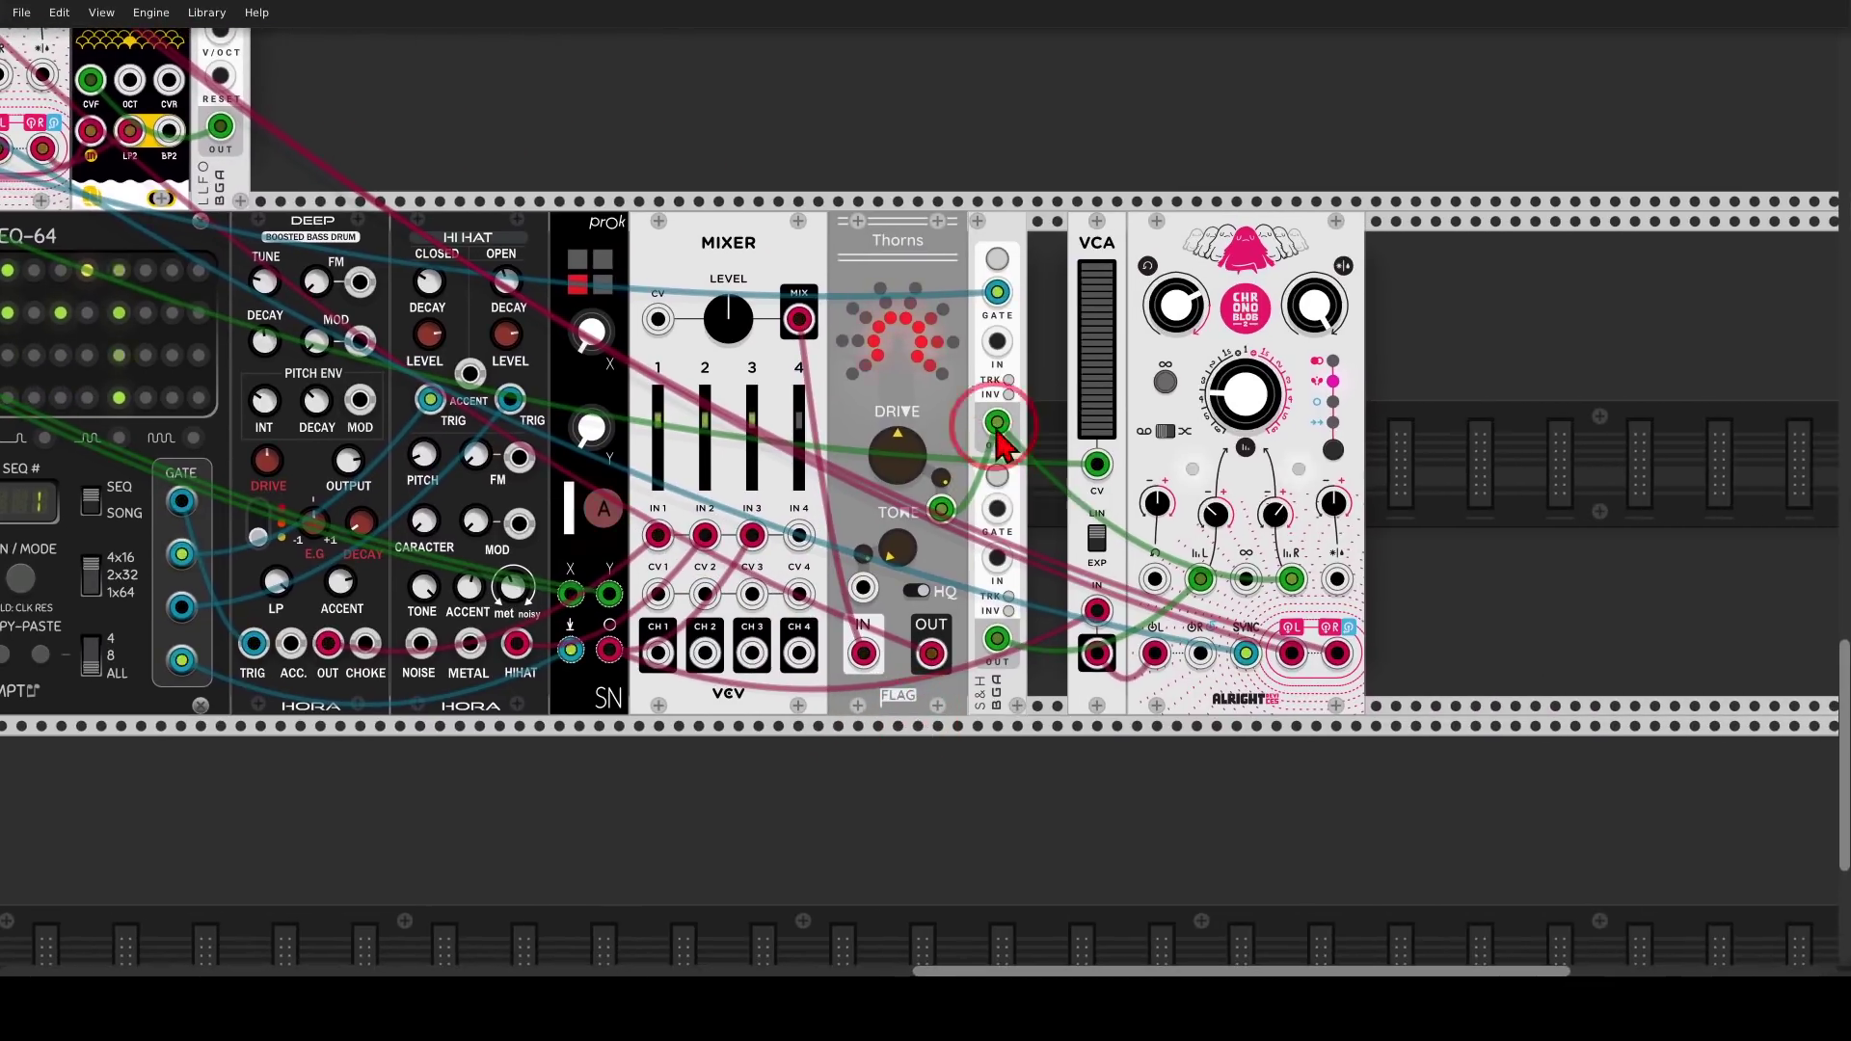
pyautogui.moveTo(997, 431)
pyautogui.mouseDown()
pyautogui.moveTo(1046, 444)
pyautogui.moveTo(1006, 427)
pyautogui.moveTo(972, 474)
pyautogui.moveTo(964, 446)
pyautogui.moveTo(954, 490)
pyautogui.mouseUp()
pyautogui.click(990, 548)
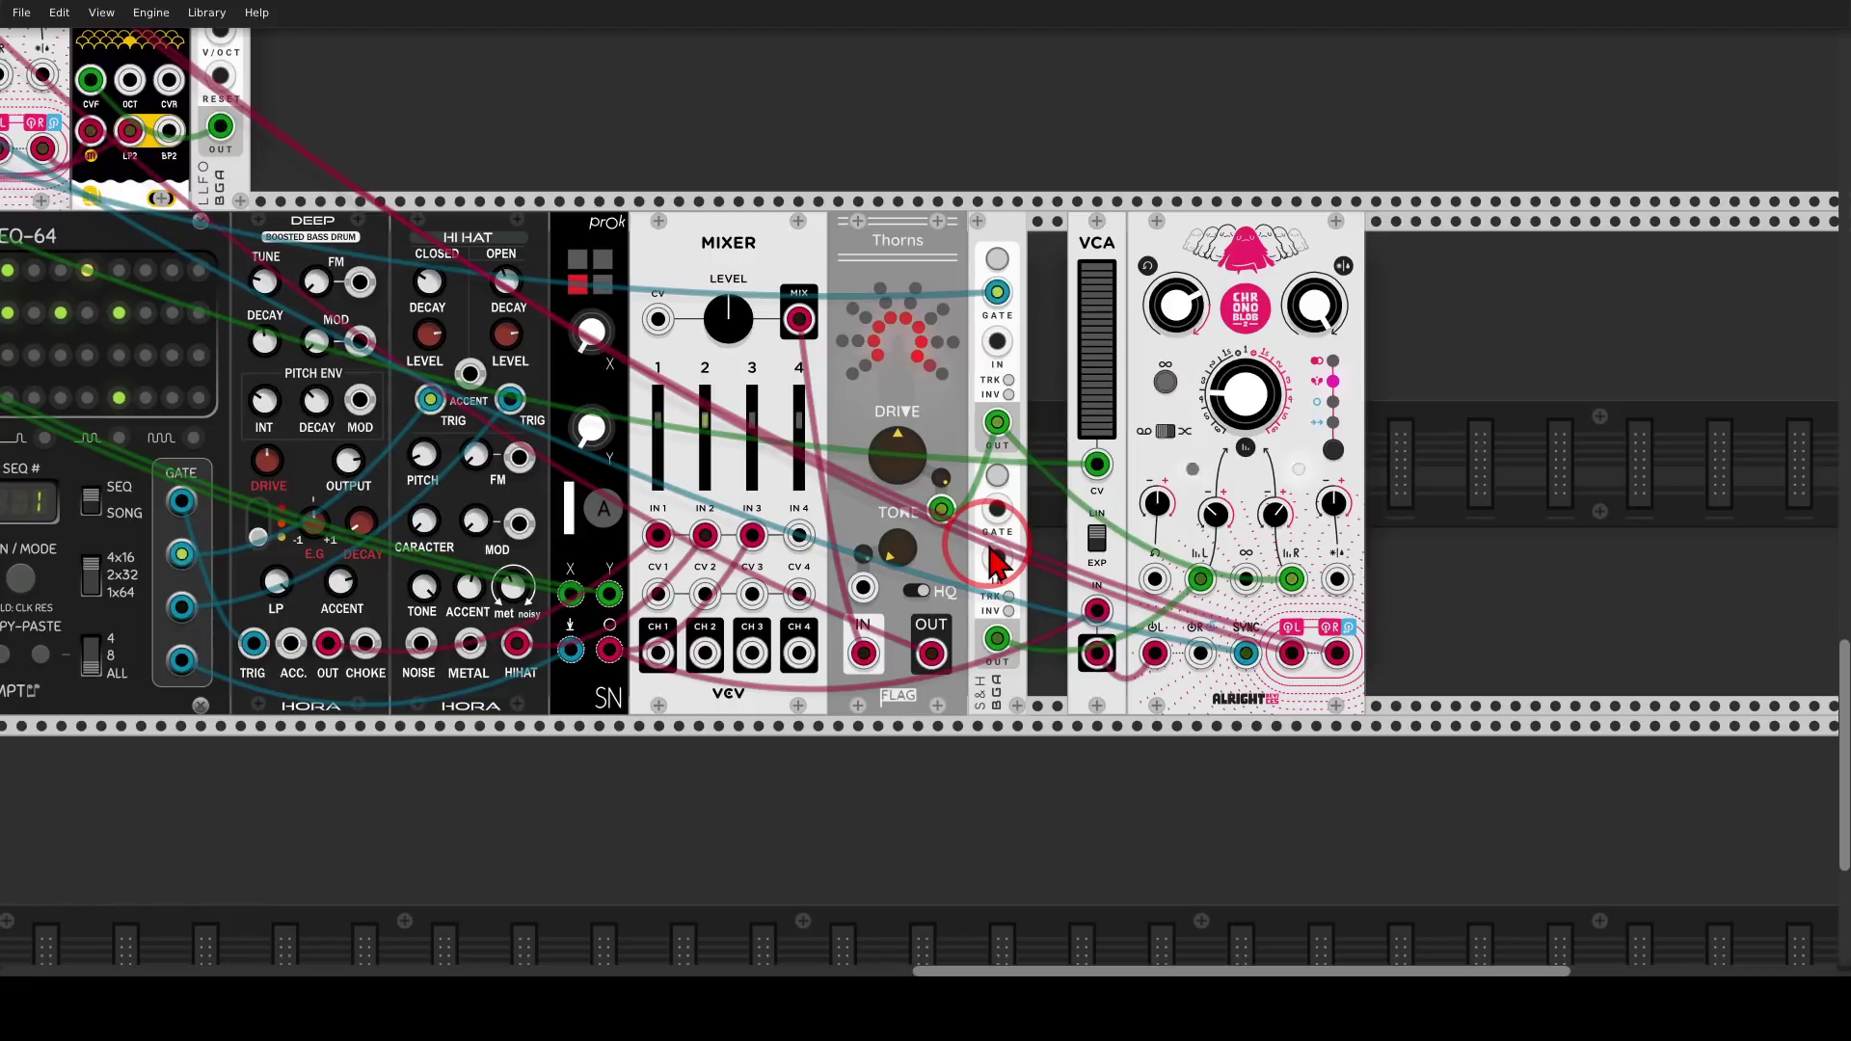
pyautogui.moveTo(638, 629)
pyautogui.mouseDown()
pyautogui.moveTo(587, 660)
pyautogui.moveTo(645, 675)
pyautogui.moveTo(625, 631)
pyautogui.moveTo(643, 671)
pyautogui.moveTo(938, 713)
pyautogui.moveTo(1057, 627)
pyautogui.mouseUp()
pyautogui.moveTo(1031, 615)
pyautogui.mouseDown()
pyautogui.moveTo(1082, 617)
pyautogui.moveTo(1077, 663)
pyautogui.mouseUp()
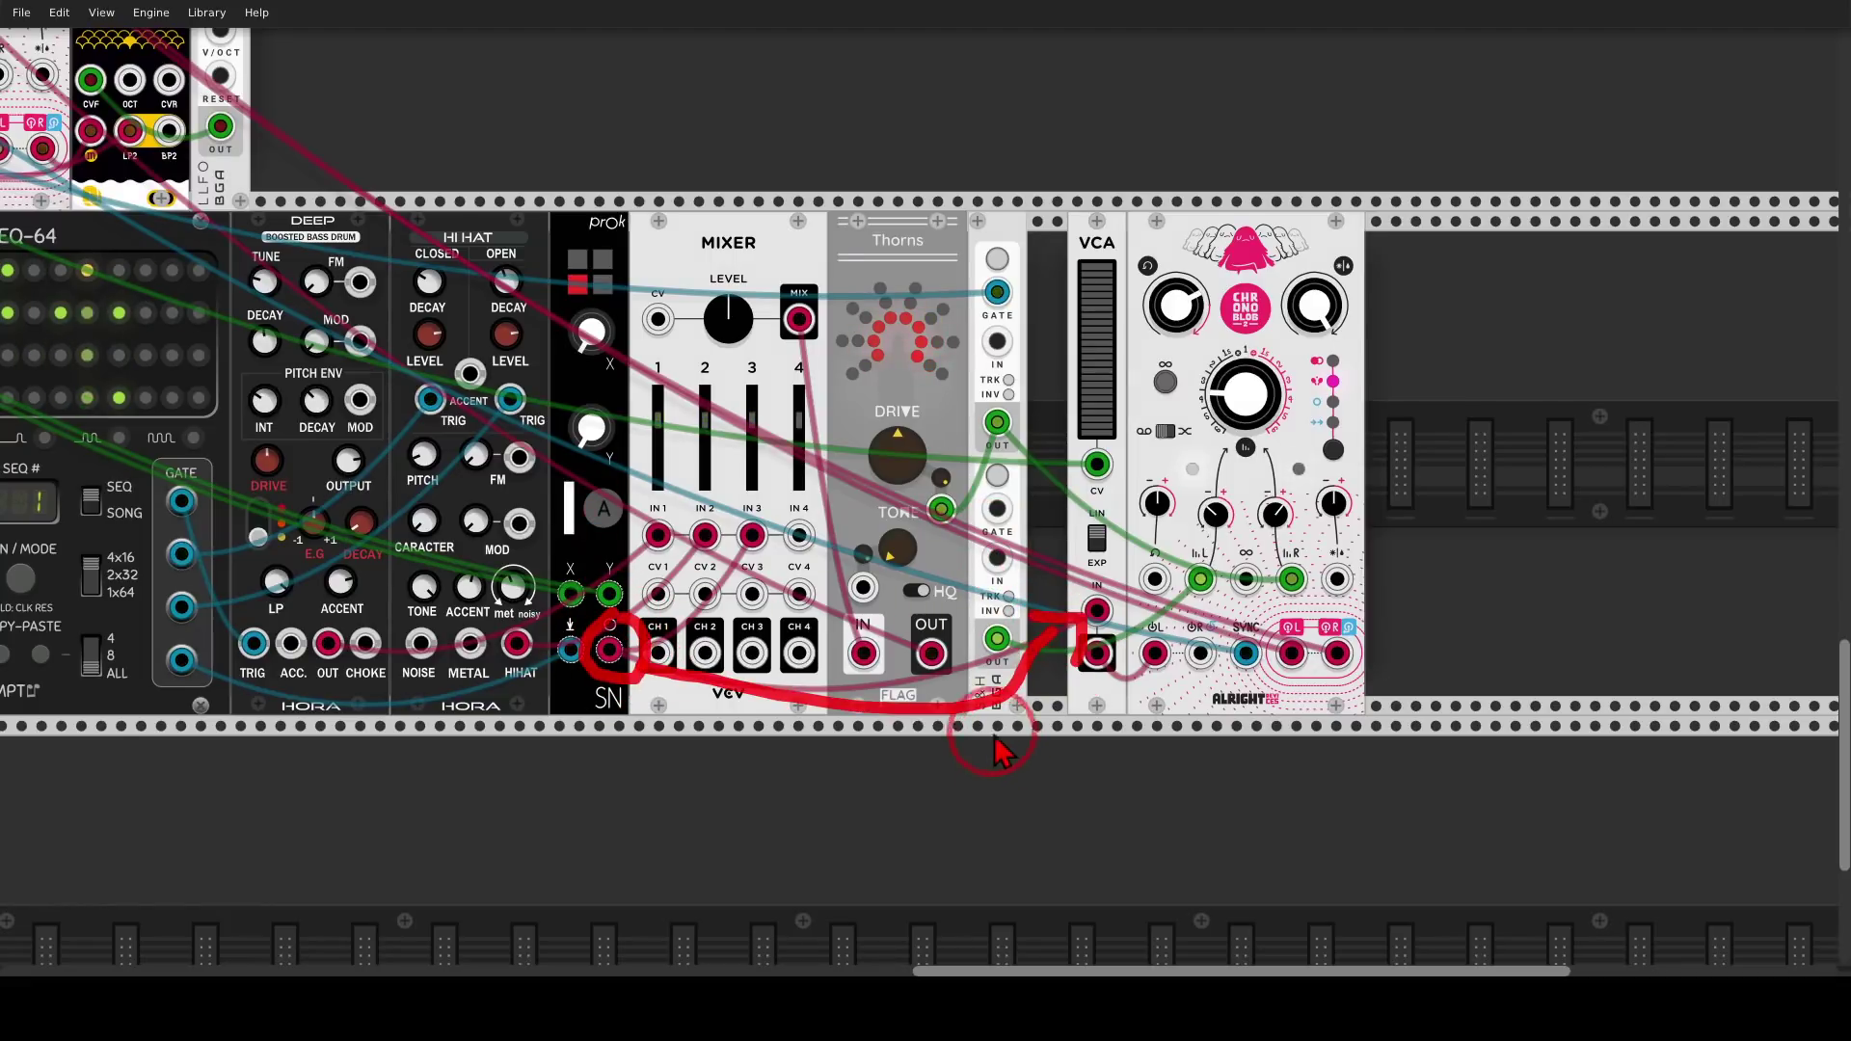
pyautogui.click(1107, 328)
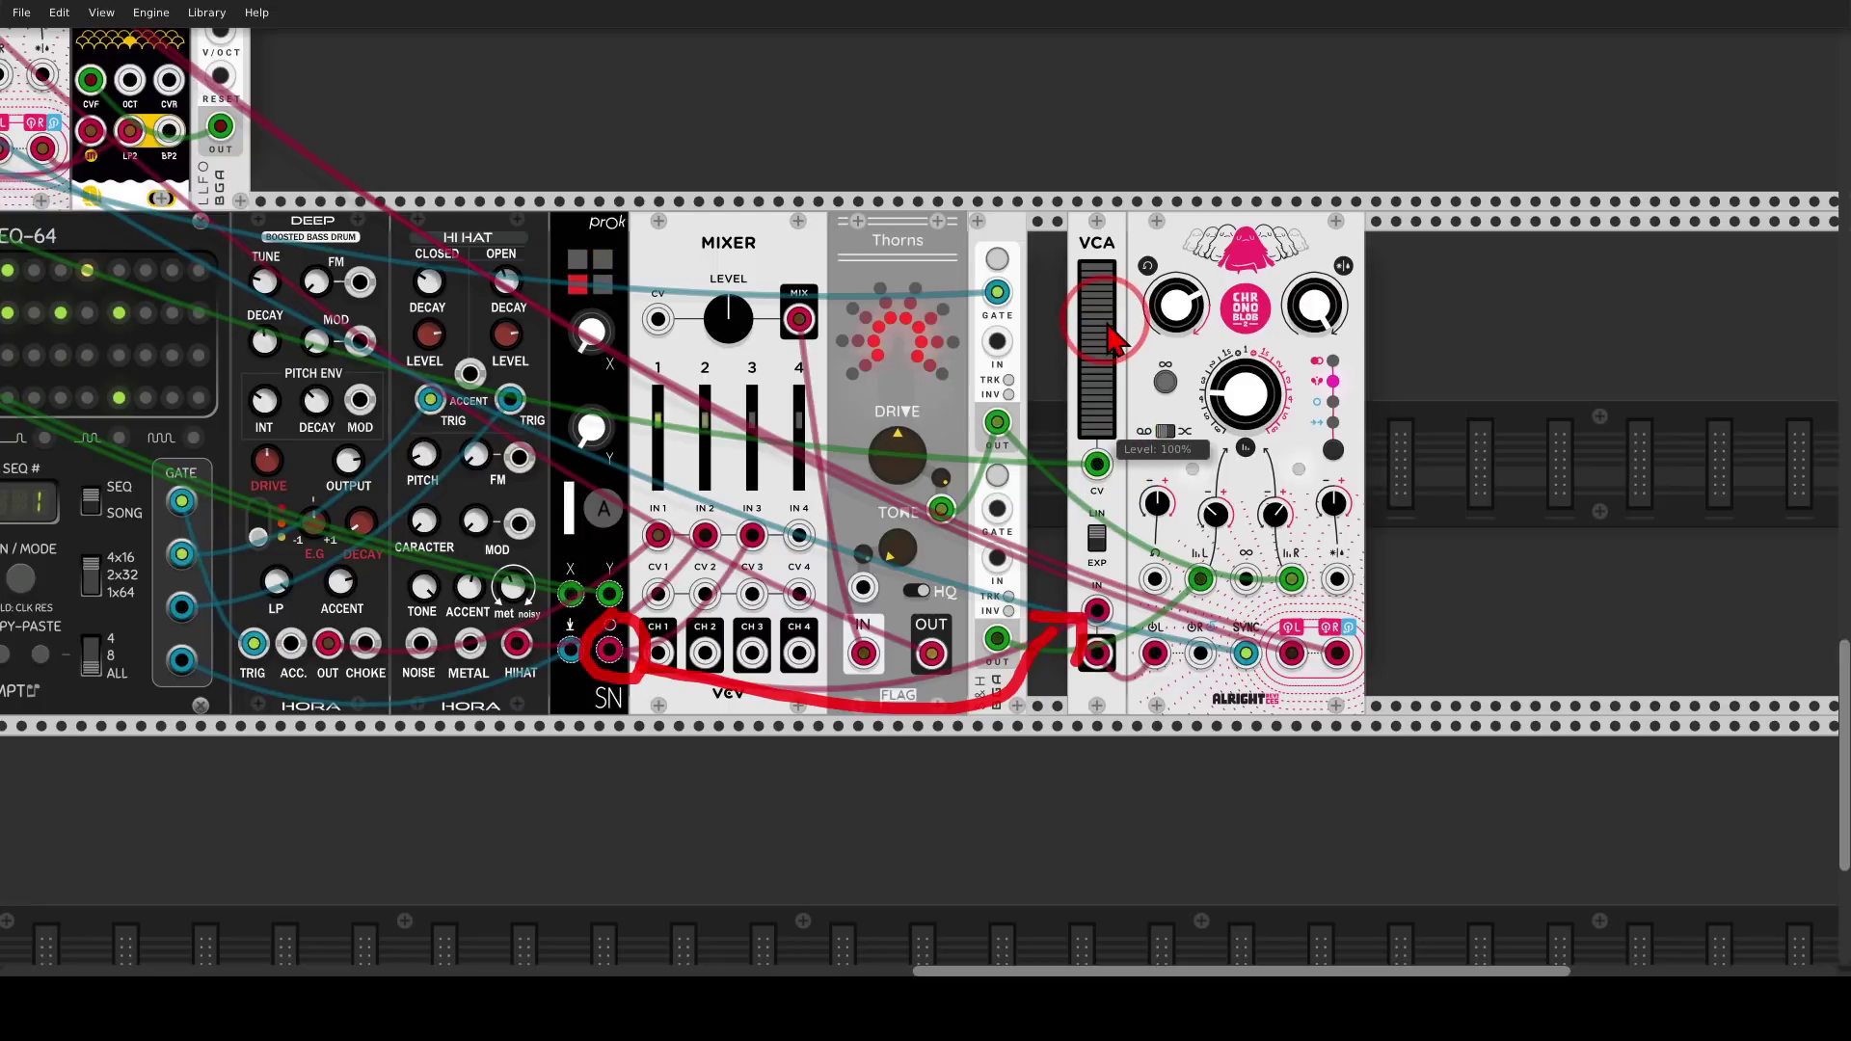
pyautogui.hotkey('shift', 'F9')
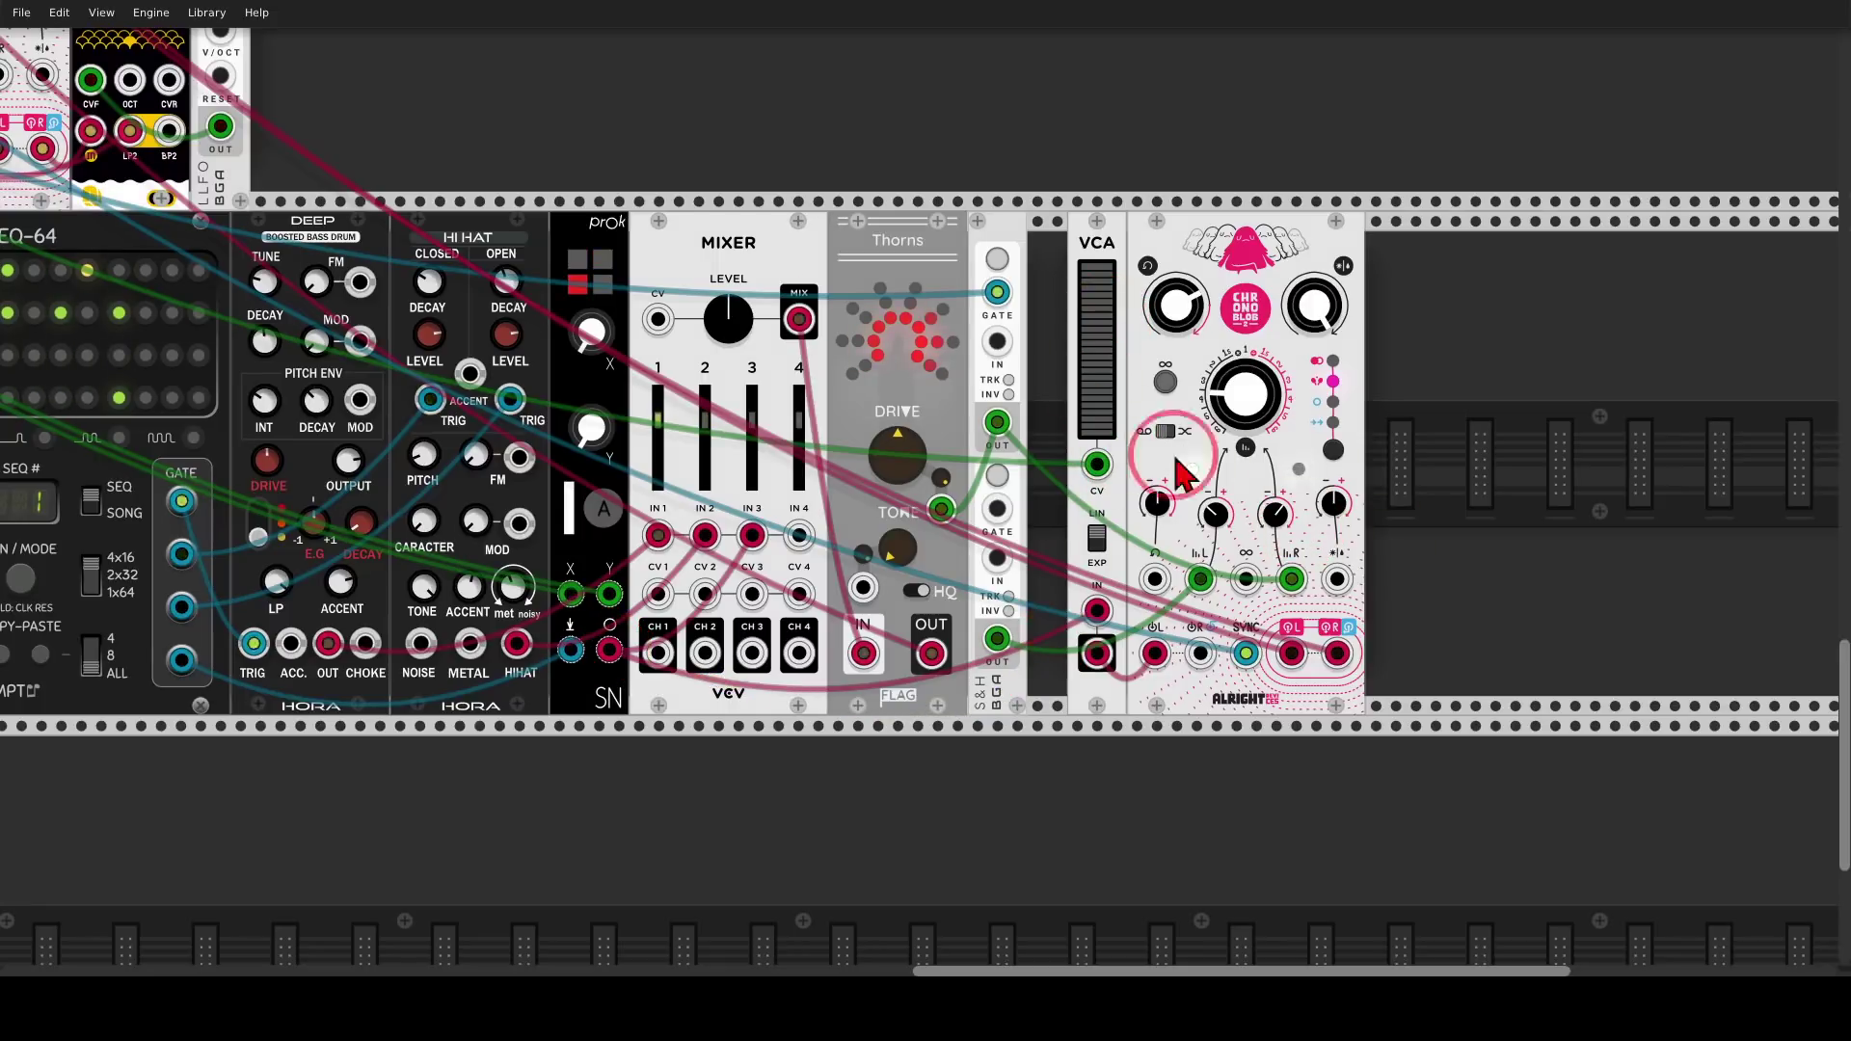
pyautogui.moveTo(284, 137); pyautogui.dragTo(961, 278)
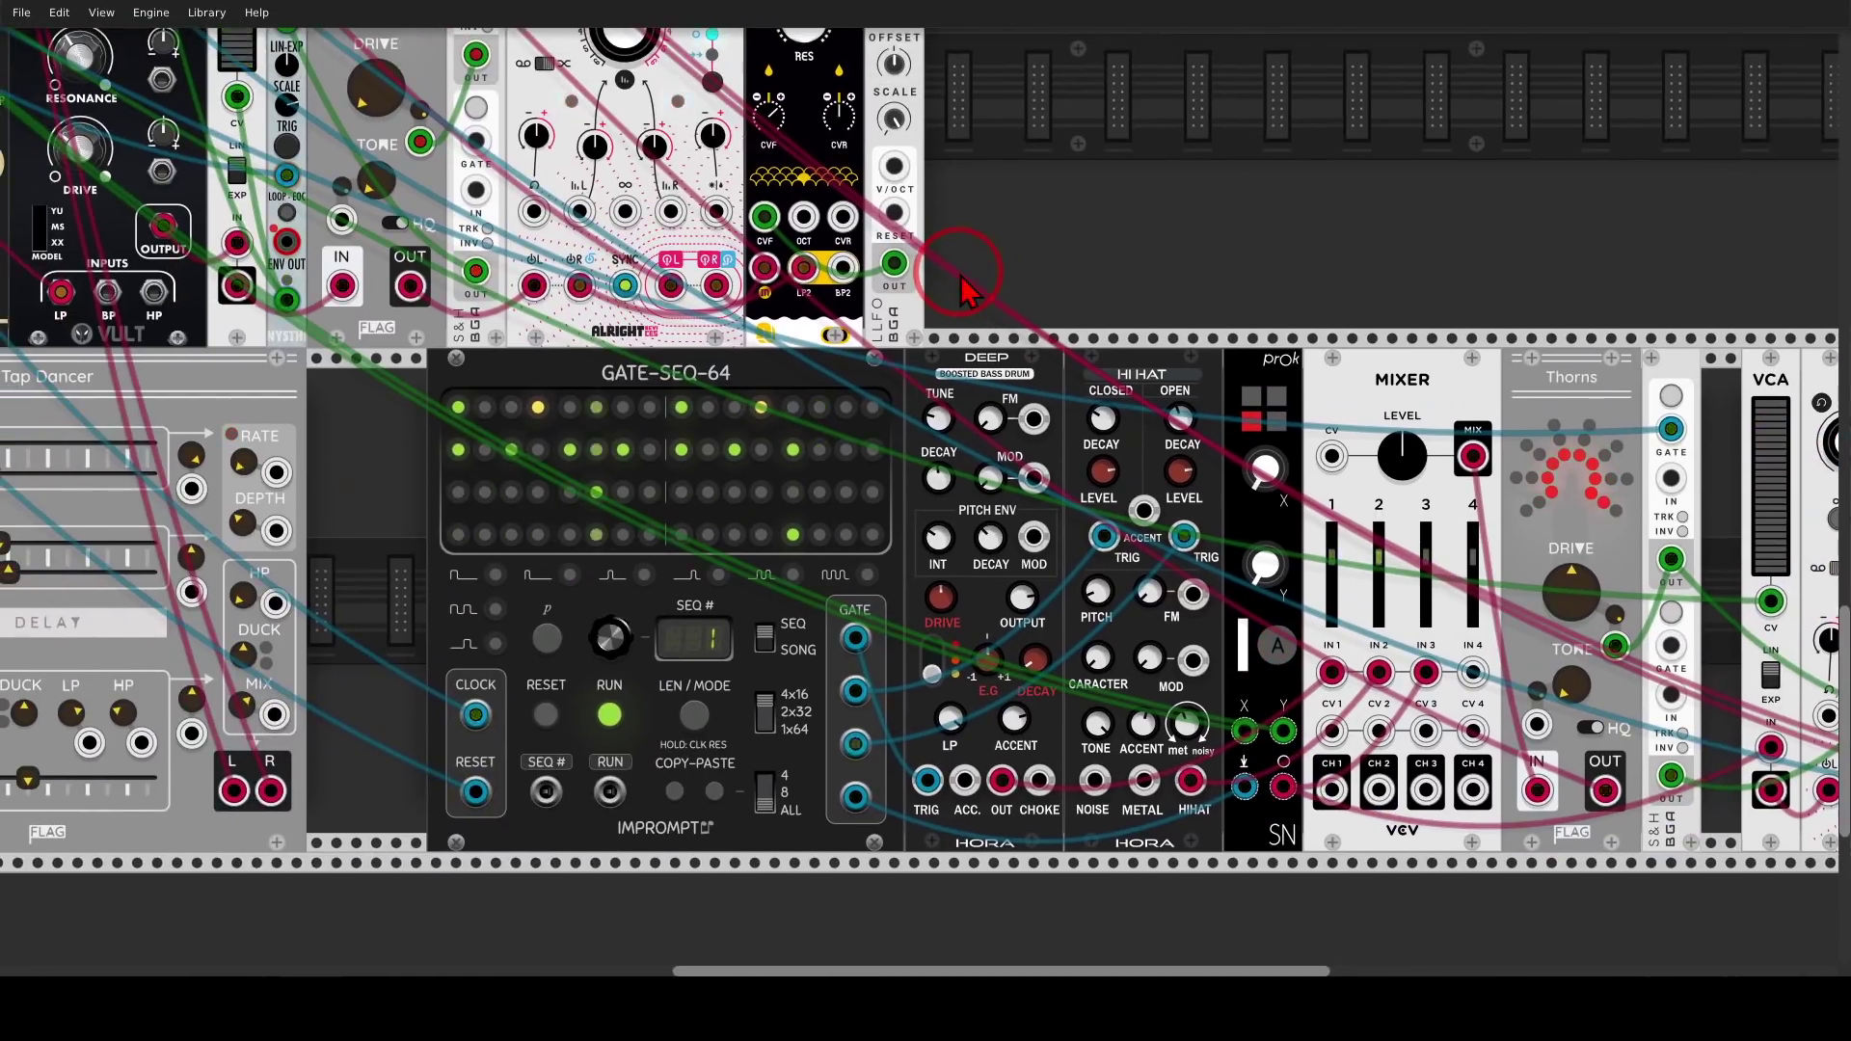
pyautogui.scroll(-2, 961, 270)
pyautogui.moveTo(967, 182); pyautogui.dragTo(1343, 376)
pyautogui.scroll(-1, 1350, 372)
pyautogui.moveTo(1429, 316); pyautogui.dragTo(1202, 404)
pyautogui.scroll(-1, 1246, 412)
pyautogui.click(584, 305)
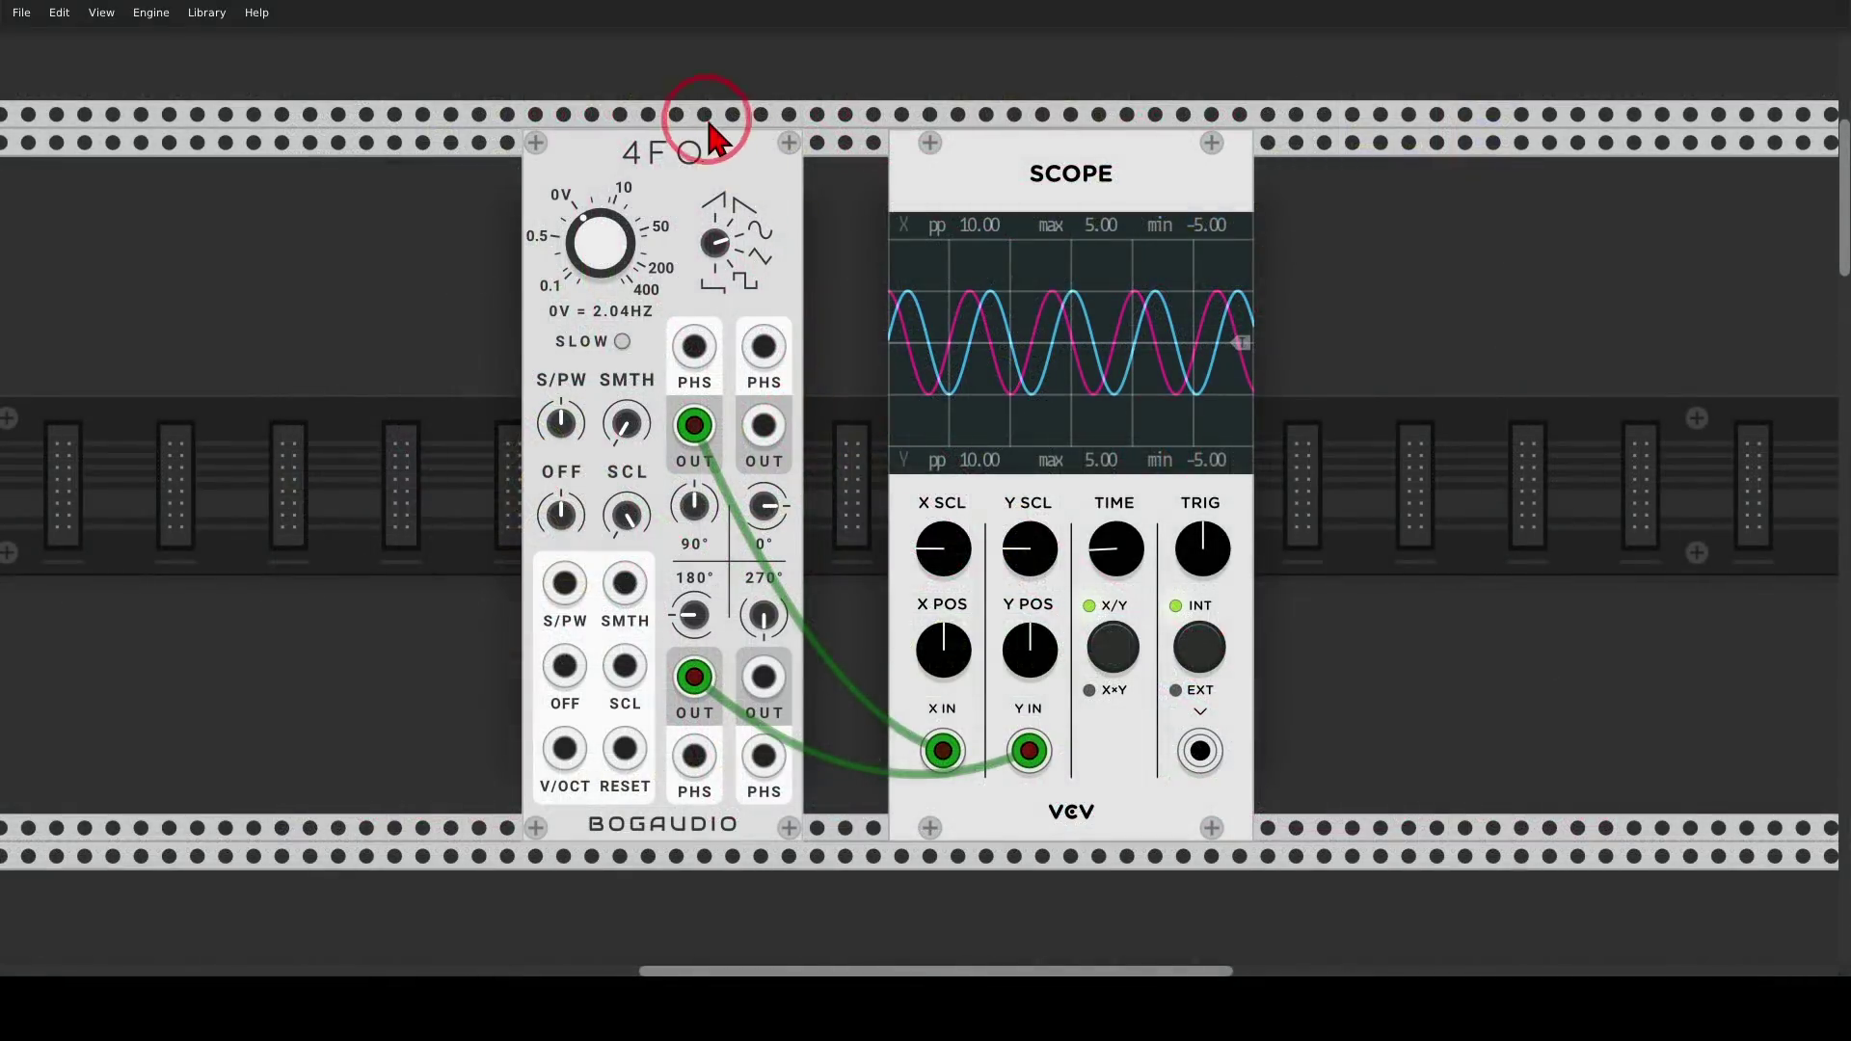
# Examine the 4FO module's waveform selector, its four phase outputs and the resulting traces on the scope
pyautogui.moveTo(711, 135)
pyautogui.mouseDown()
pyautogui.moveTo(682, 111)
pyautogui.moveTo(581, 152)
pyautogui.moveTo(658, 220)
pyautogui.moveTo(716, 182)
pyautogui.moveTo(696, 121)
pyautogui.mouseUp()
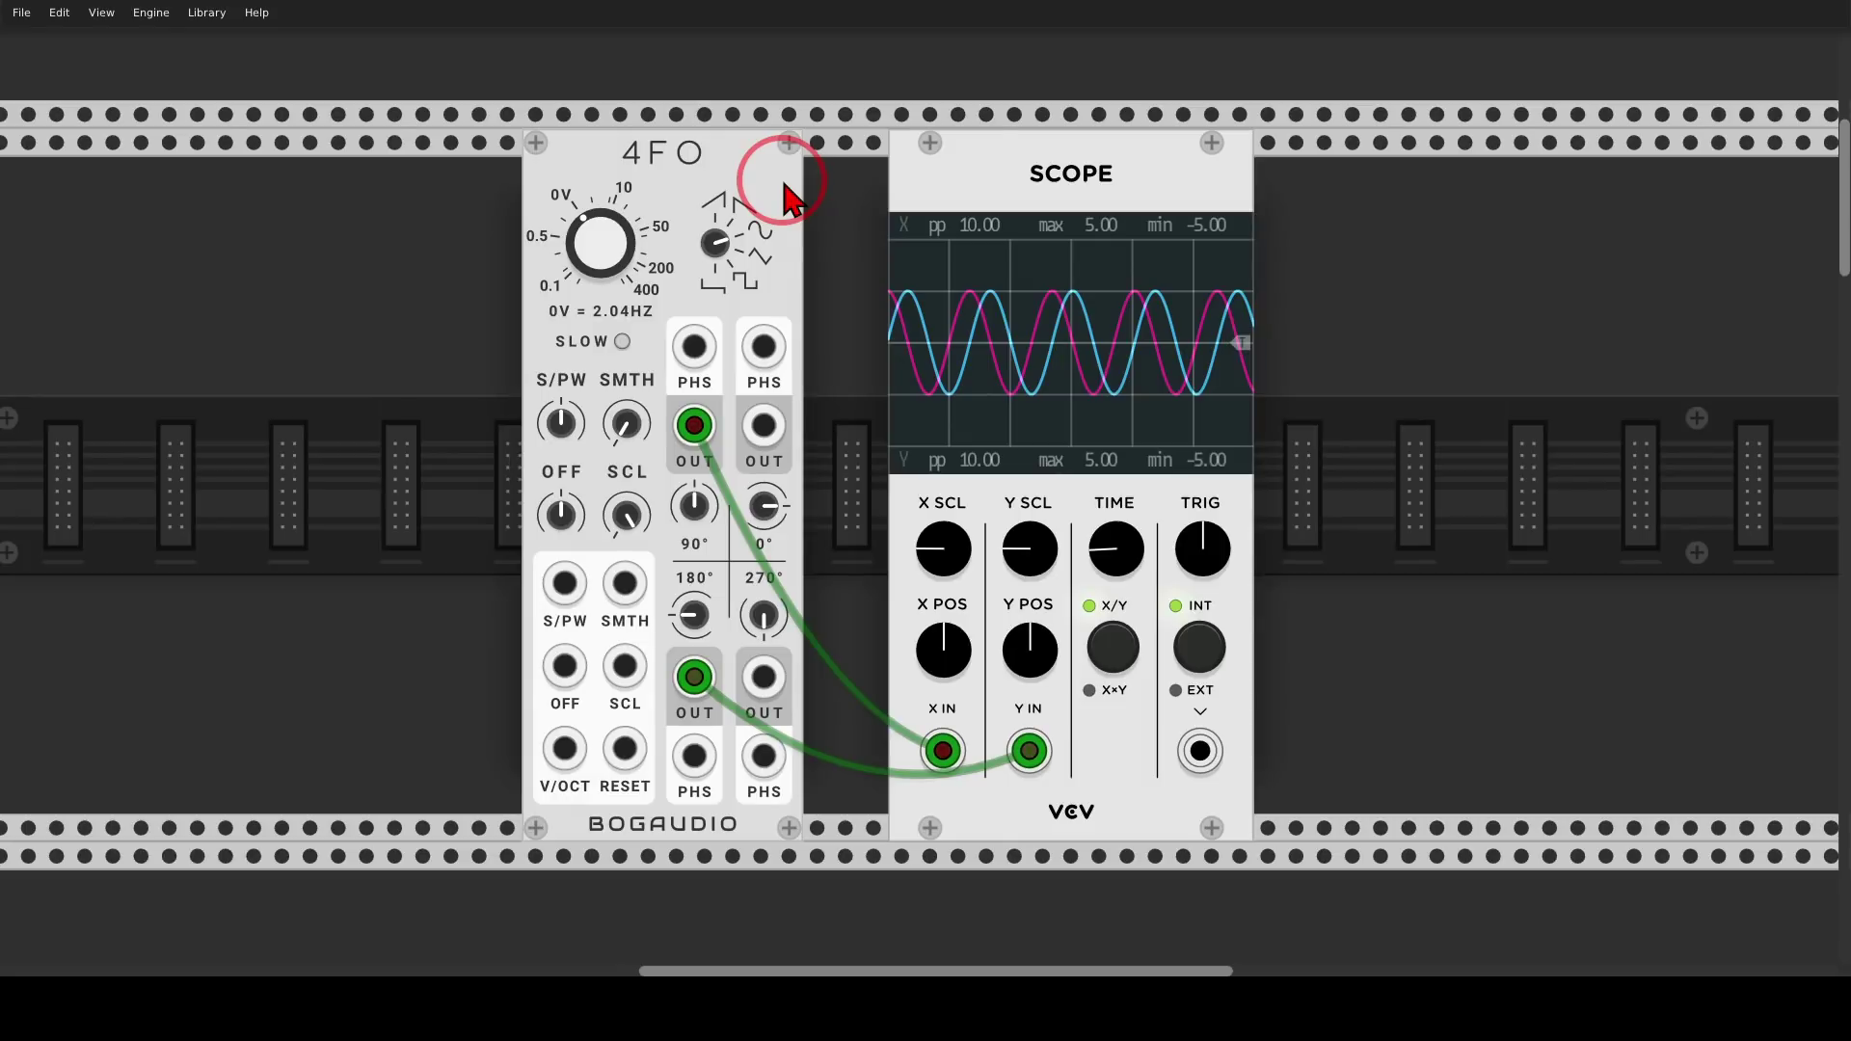
pyautogui.moveTo(792, 198)
pyautogui.mouseDown()
pyautogui.moveTo(685, 201)
pyautogui.moveTo(686, 288)
pyautogui.moveTo(727, 311)
pyautogui.moveTo(786, 286)
pyautogui.moveTo(783, 202)
pyautogui.mouseUp()
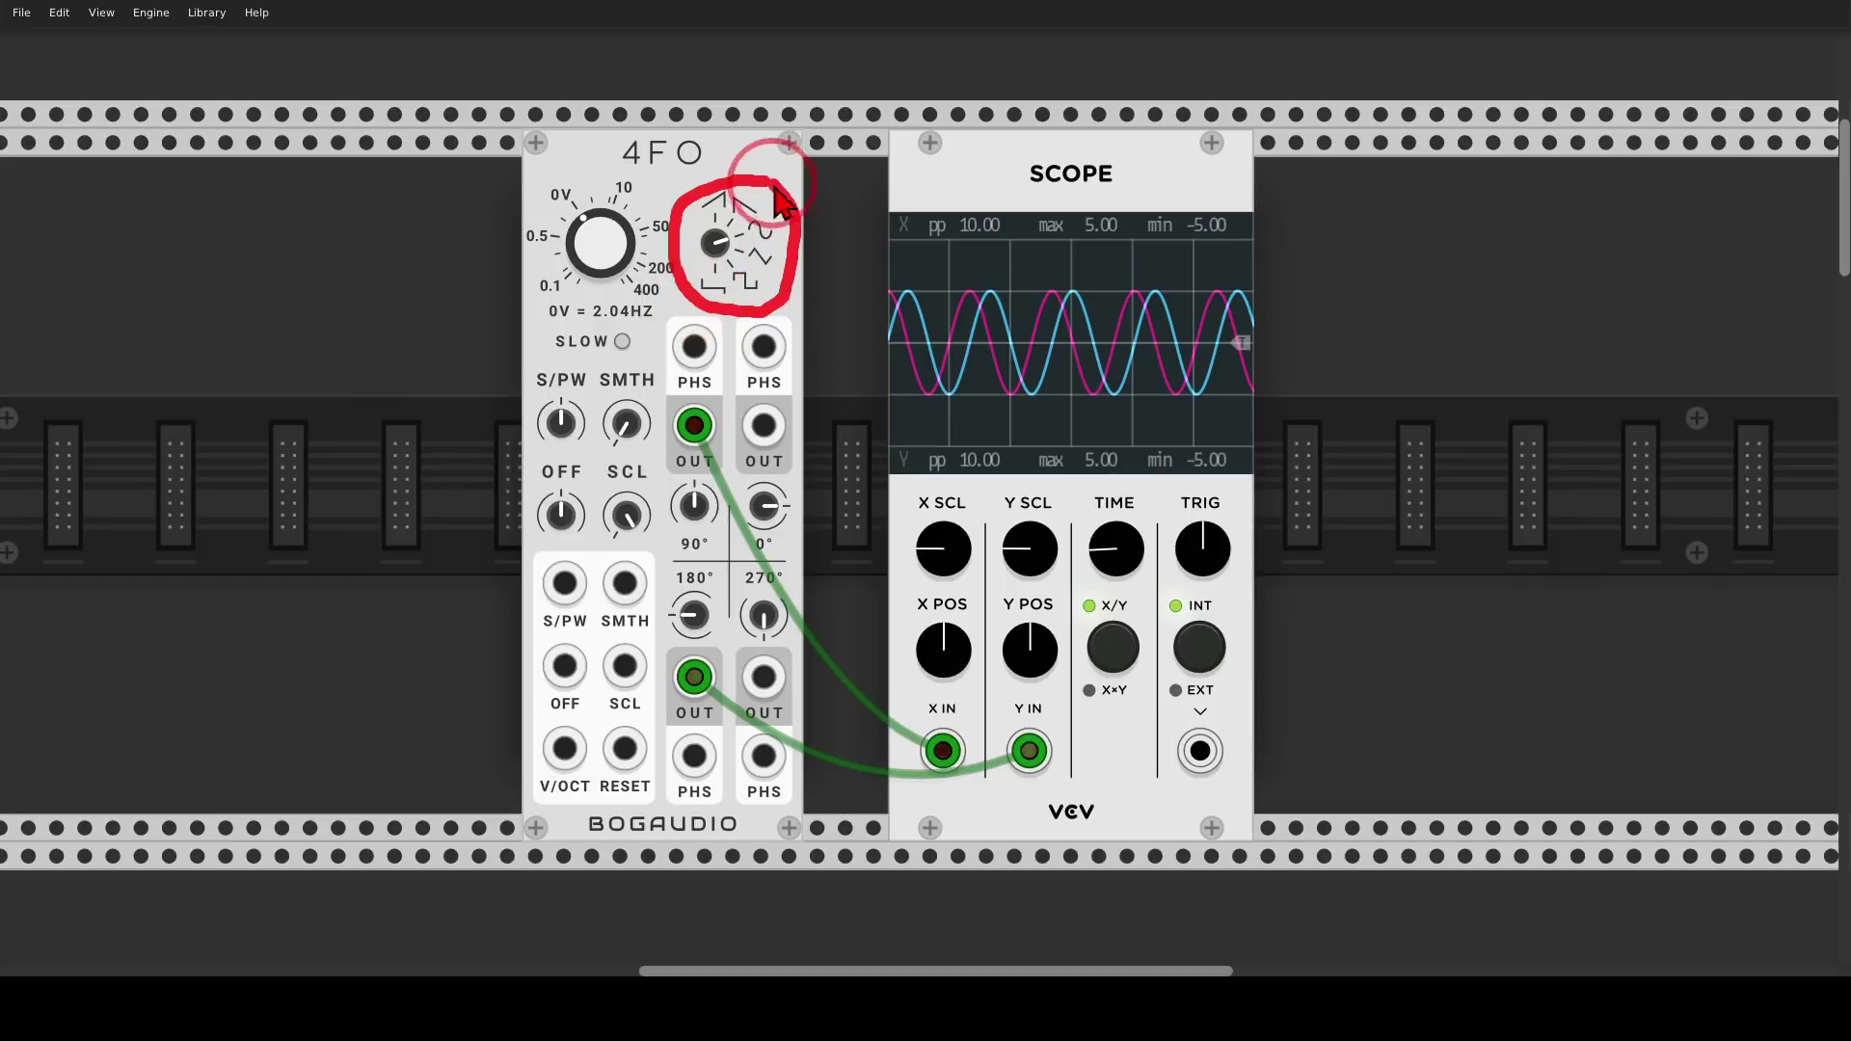
pyautogui.moveTo(725, 268)
pyautogui.mouseDown()
pyautogui.moveTo(677, 260)
pyautogui.moveTo(672, 289)
pyautogui.moveTo(717, 319)
pyautogui.moveTo(725, 266)
pyautogui.mouseUp()
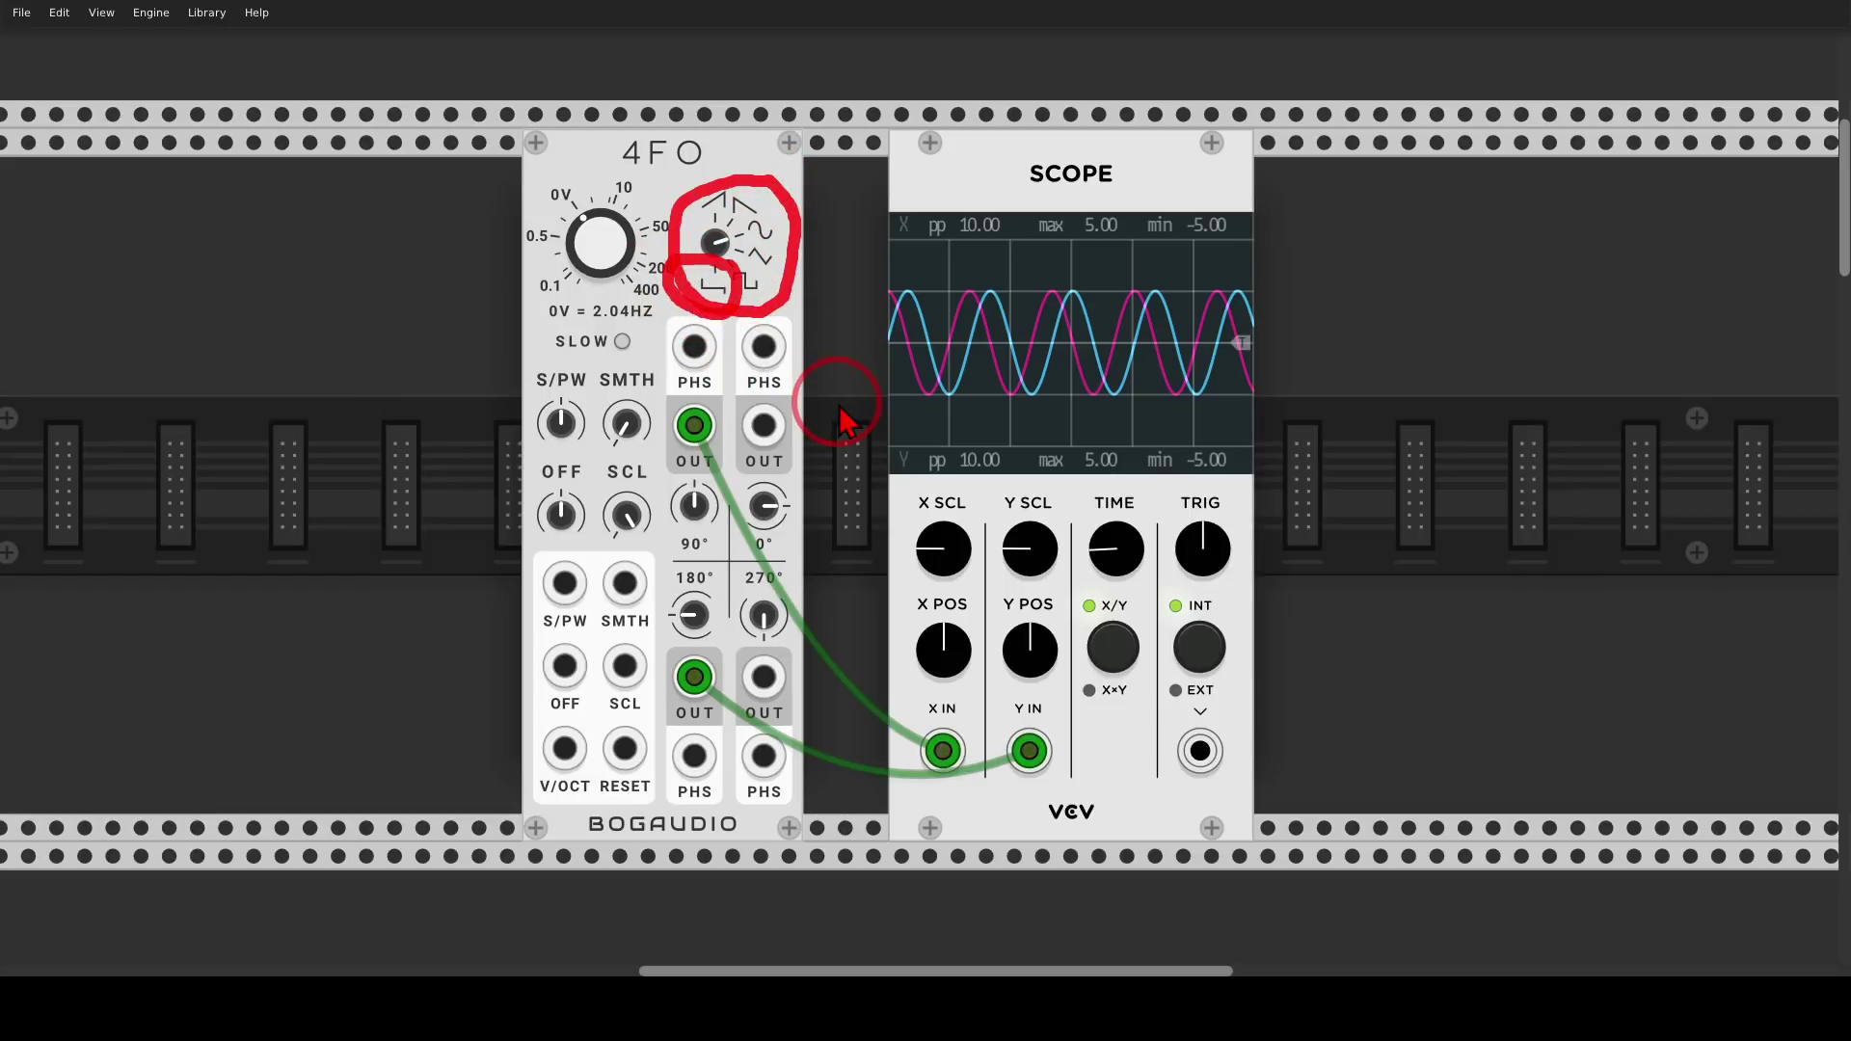
pyautogui.hotkey('shift', 'F9')
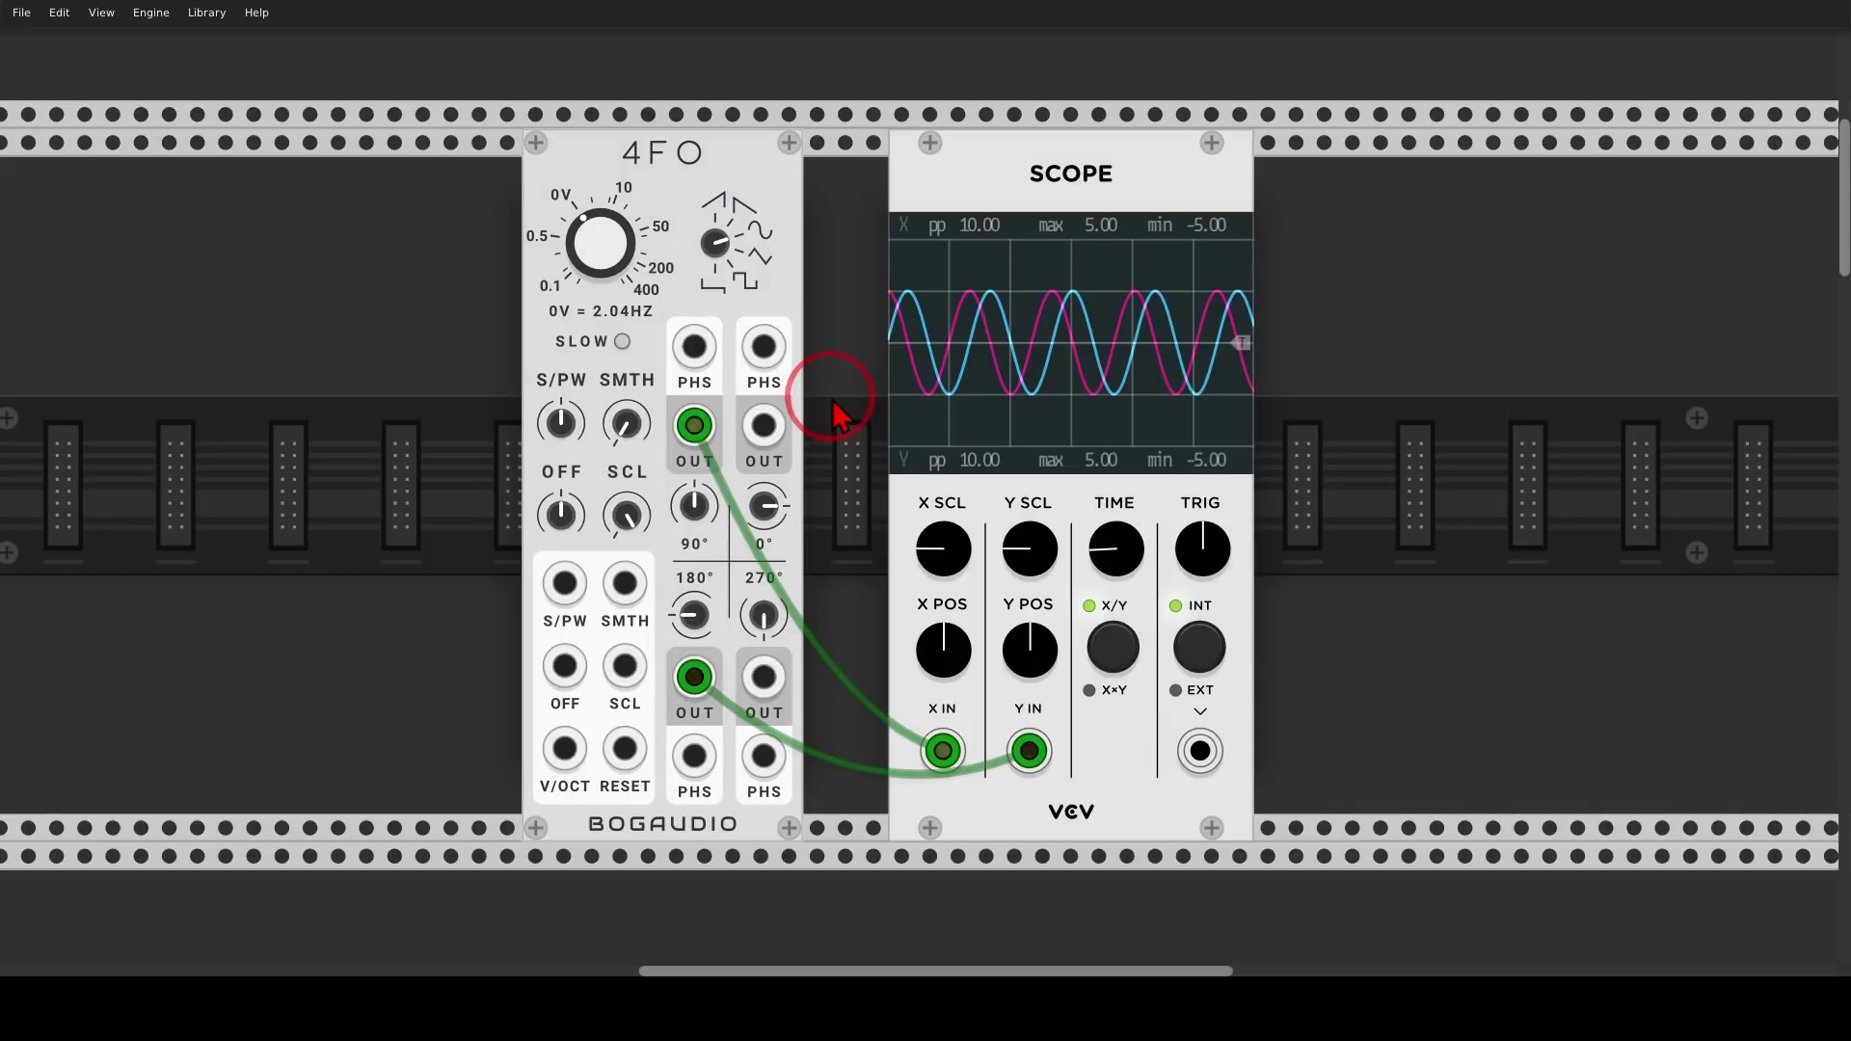
pyautogui.moveTo(836, 413)
pyautogui.mouseDown()
pyautogui.moveTo(722, 398)
pyautogui.moveTo(654, 422)
pyautogui.moveTo(748, 486)
pyautogui.moveTo(805, 429)
pyautogui.mouseUp()
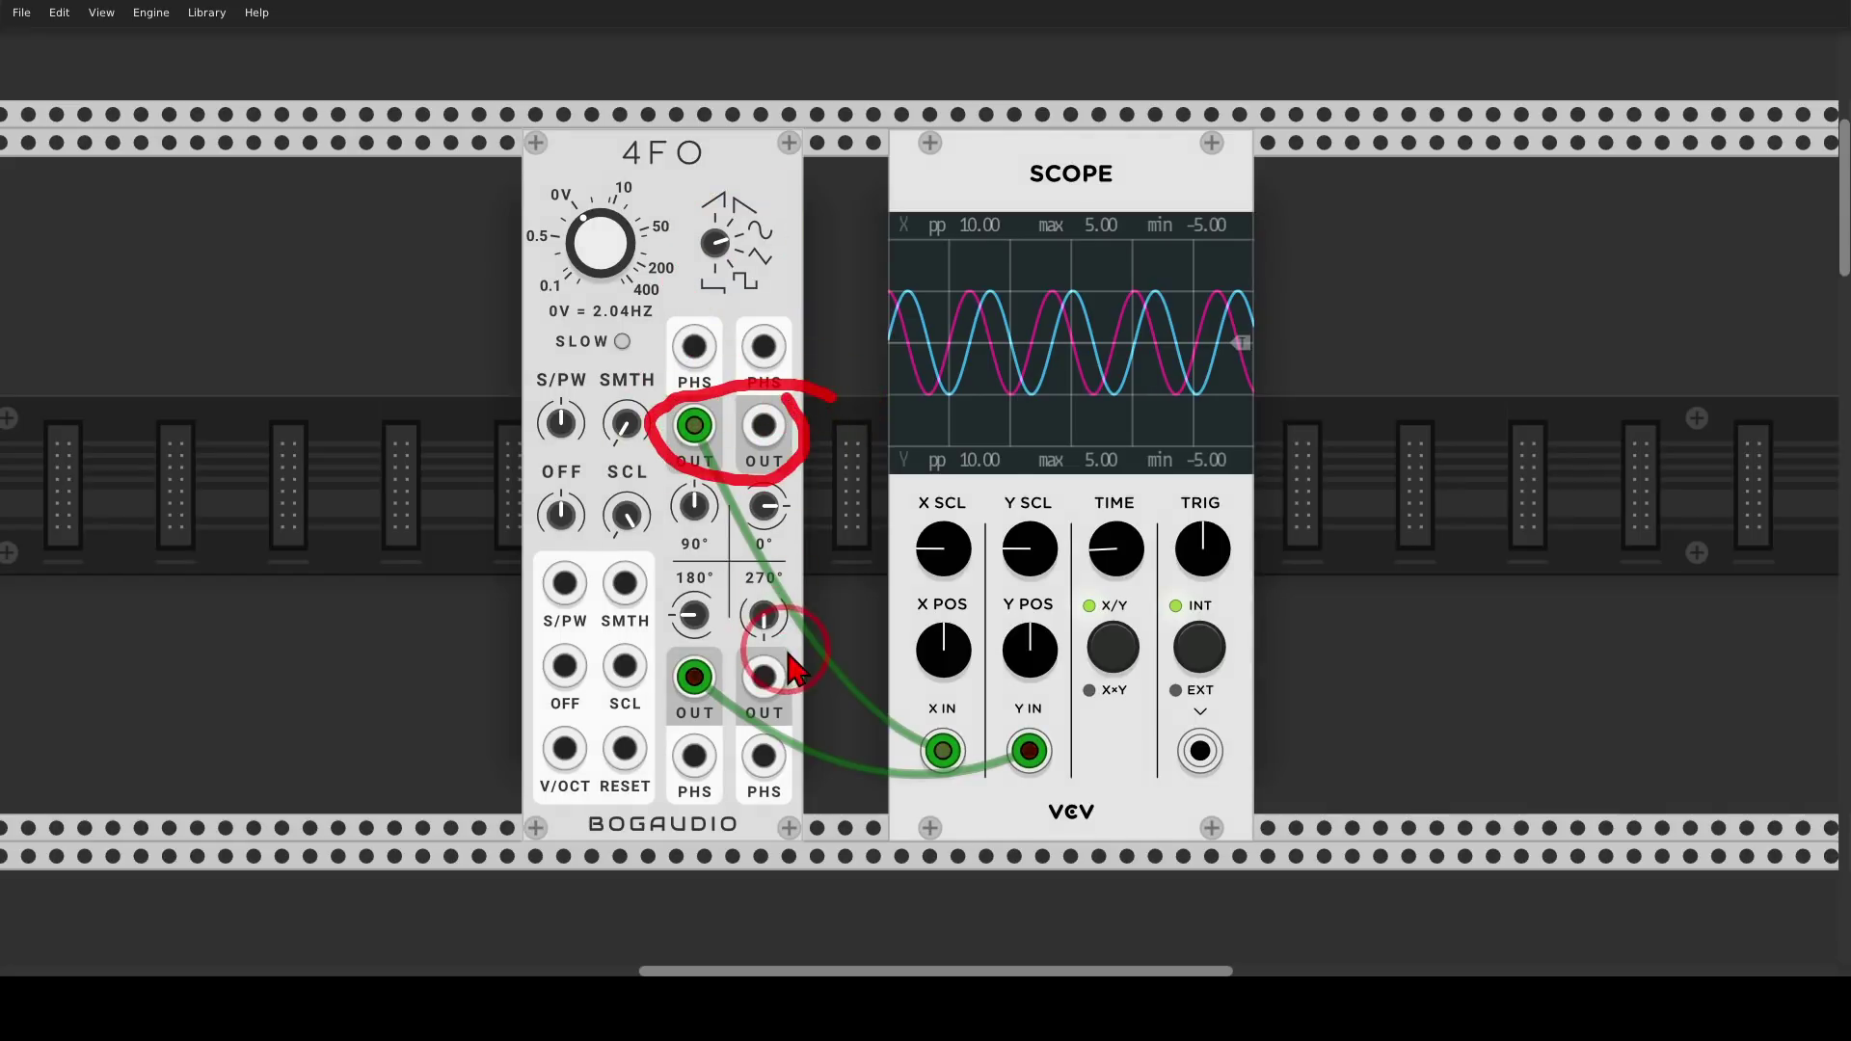
pyautogui.moveTo(665, 661)
pyautogui.mouseDown()
pyautogui.moveTo(665, 709)
pyautogui.moveTo(801, 733)
pyautogui.mouseUp()
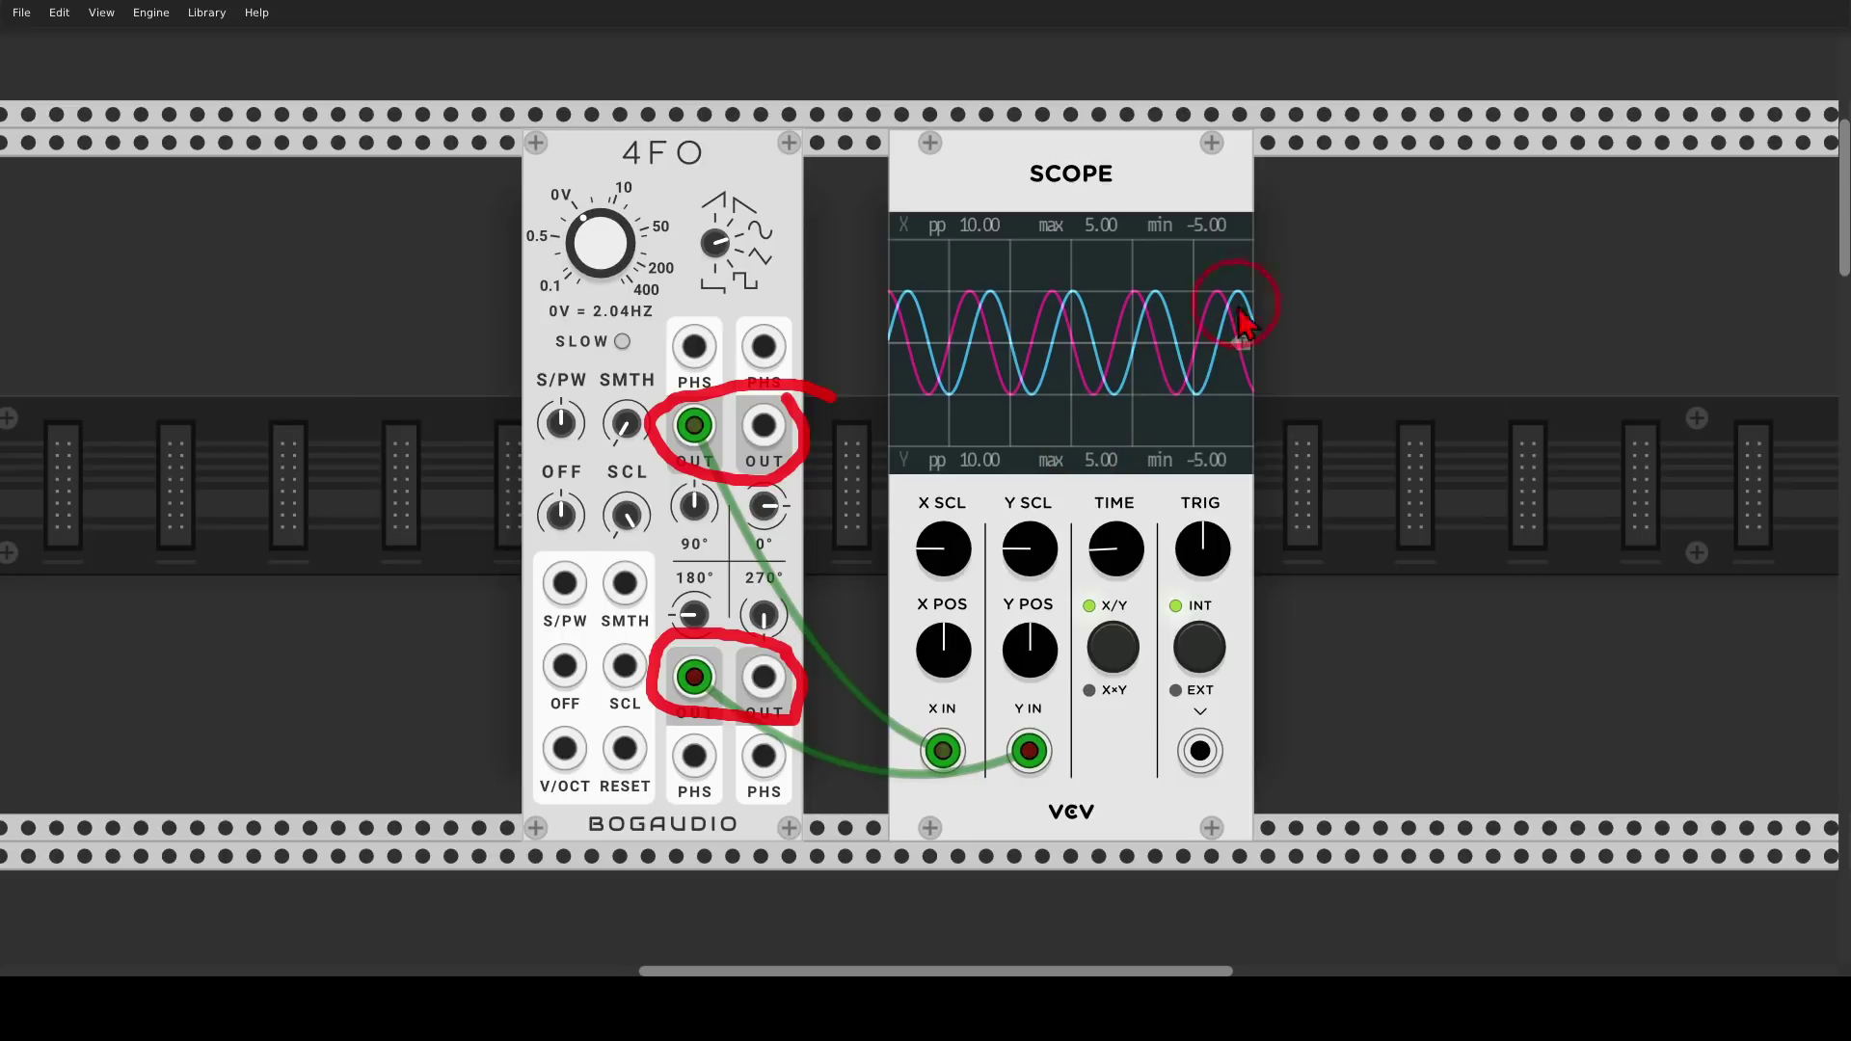
pyautogui.moveTo(1295, 253)
pyautogui.mouseDown()
pyautogui.moveTo(962, 274)
pyautogui.moveTo(840, 346)
pyautogui.moveTo(971, 455)
pyautogui.moveTo(1320, 309)
pyautogui.mouseUp()
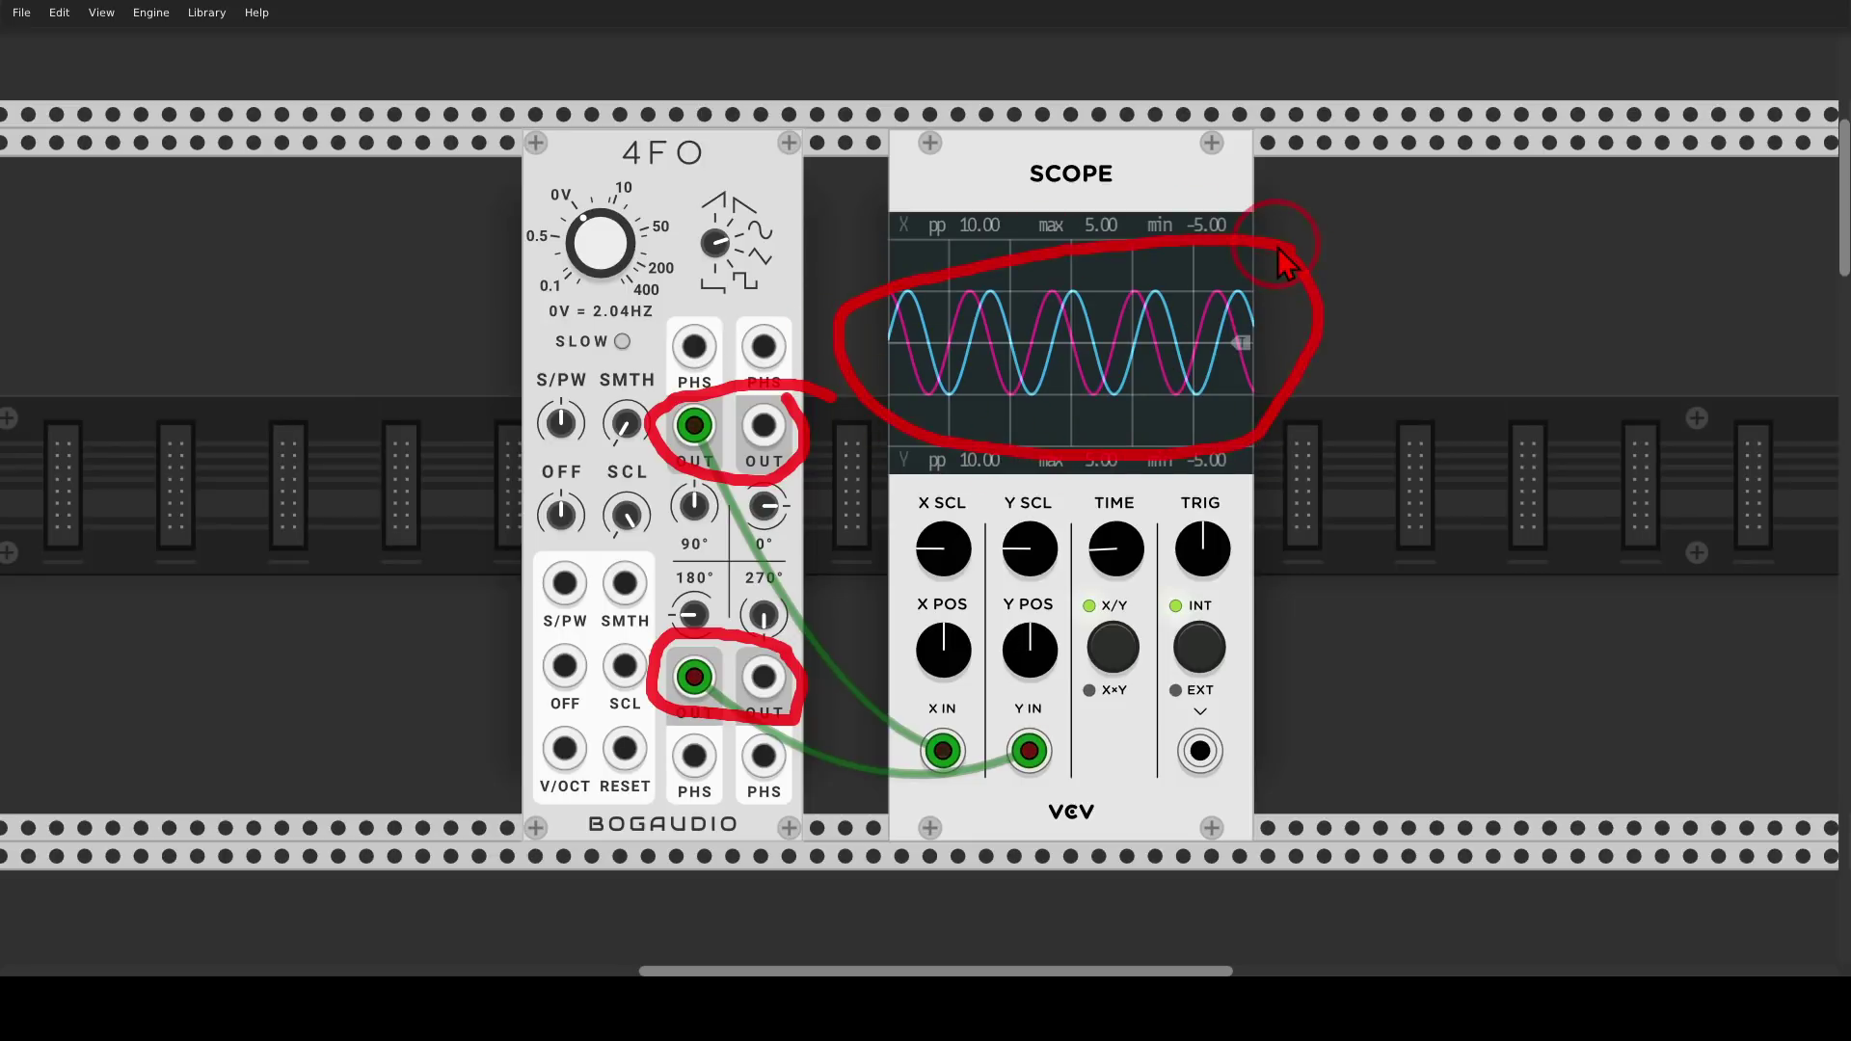
pyautogui.hotkey('shift', 'F9')
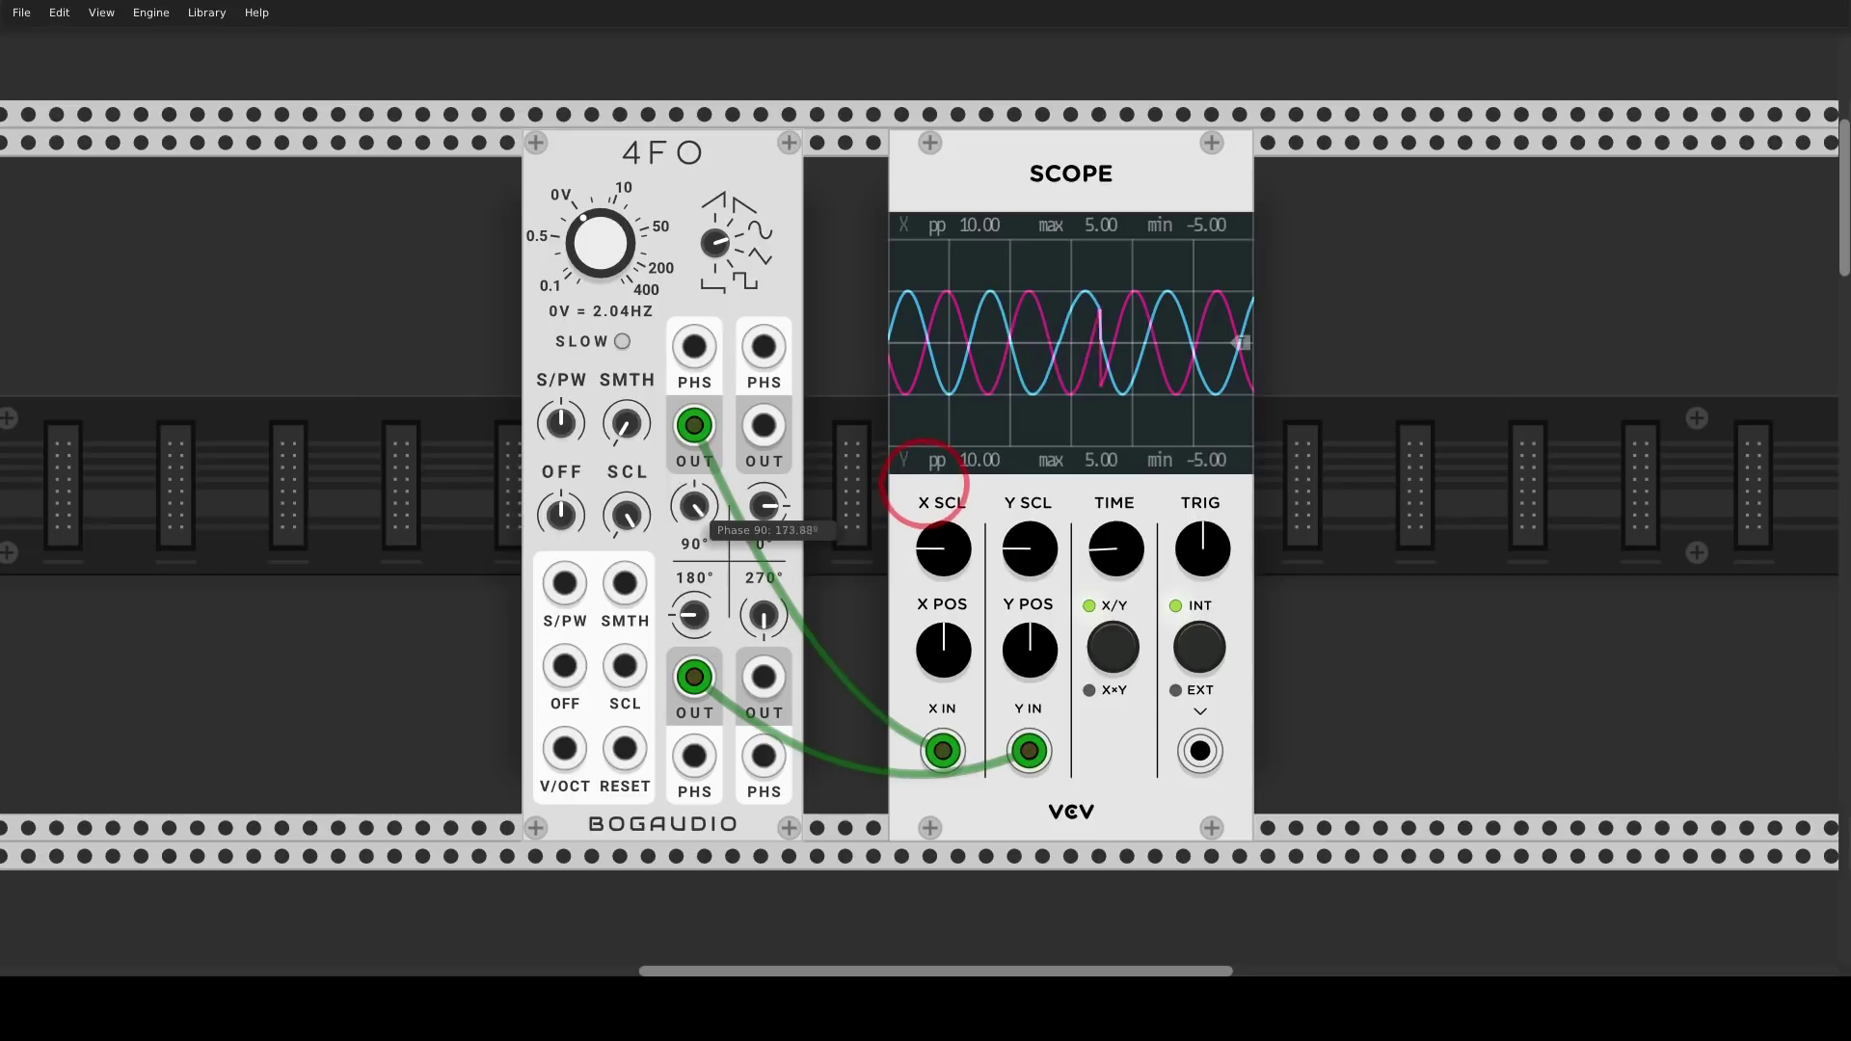
# Sweep the 4FO's 90° output phase and reset it to 0°, and lower the width to about -85% and reset it
pyautogui.moveTo(924, 484); pyautogui.dragTo(924, 487)
pyautogui.doubleClick(695, 511)
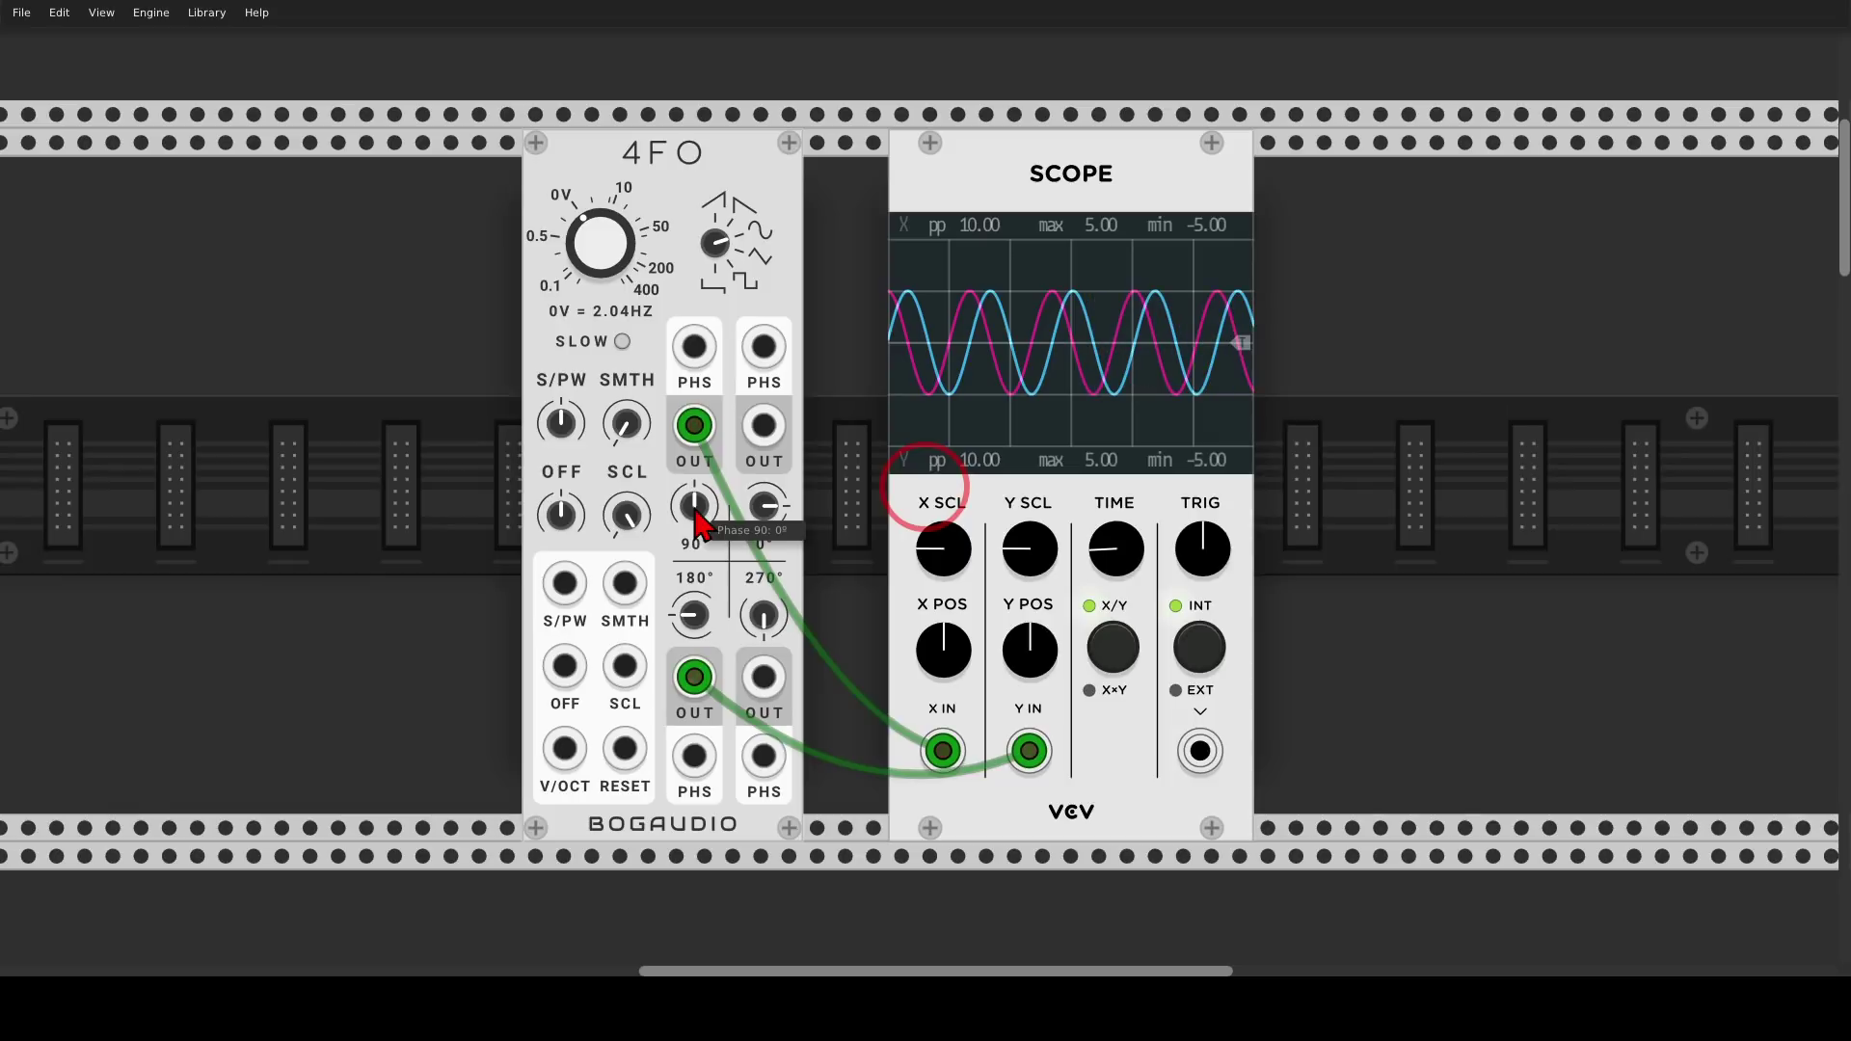
pyautogui.click(563, 426)
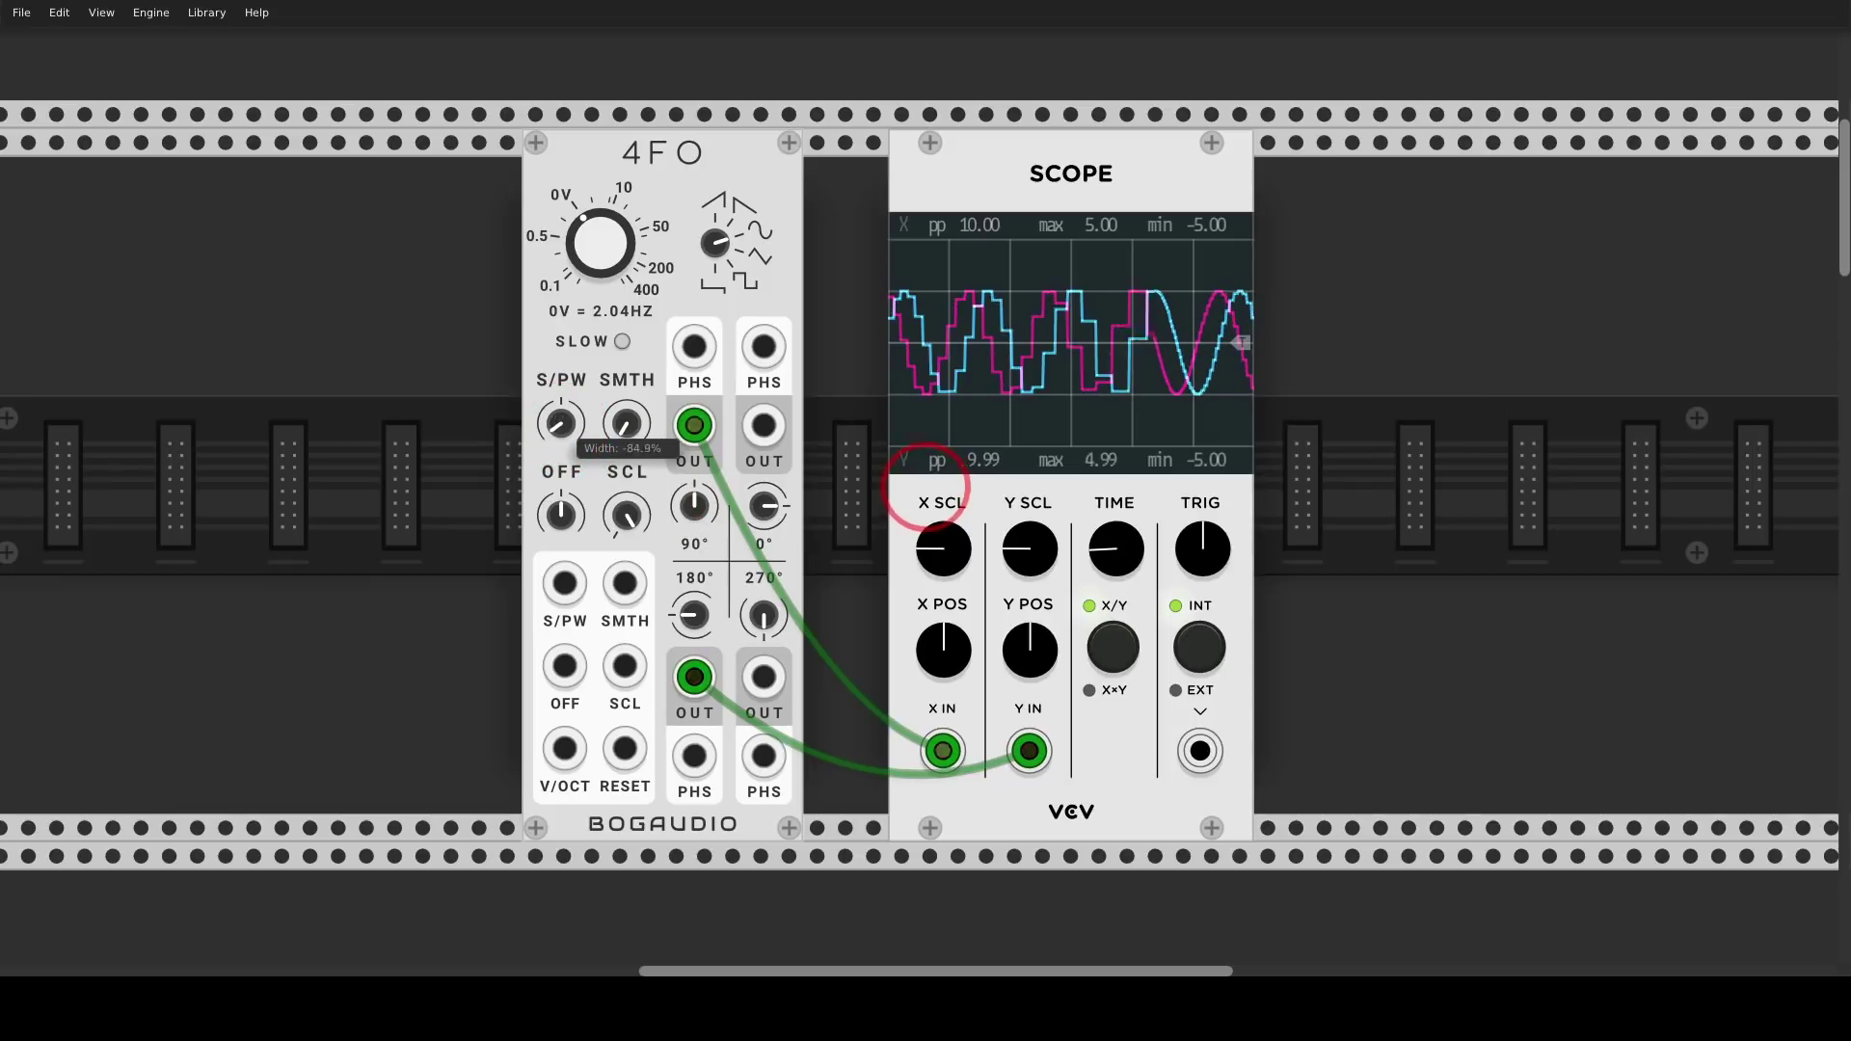
pyautogui.moveTo(924, 482); pyautogui.dragTo(924, 467)
pyautogui.doubleClick(562, 425)
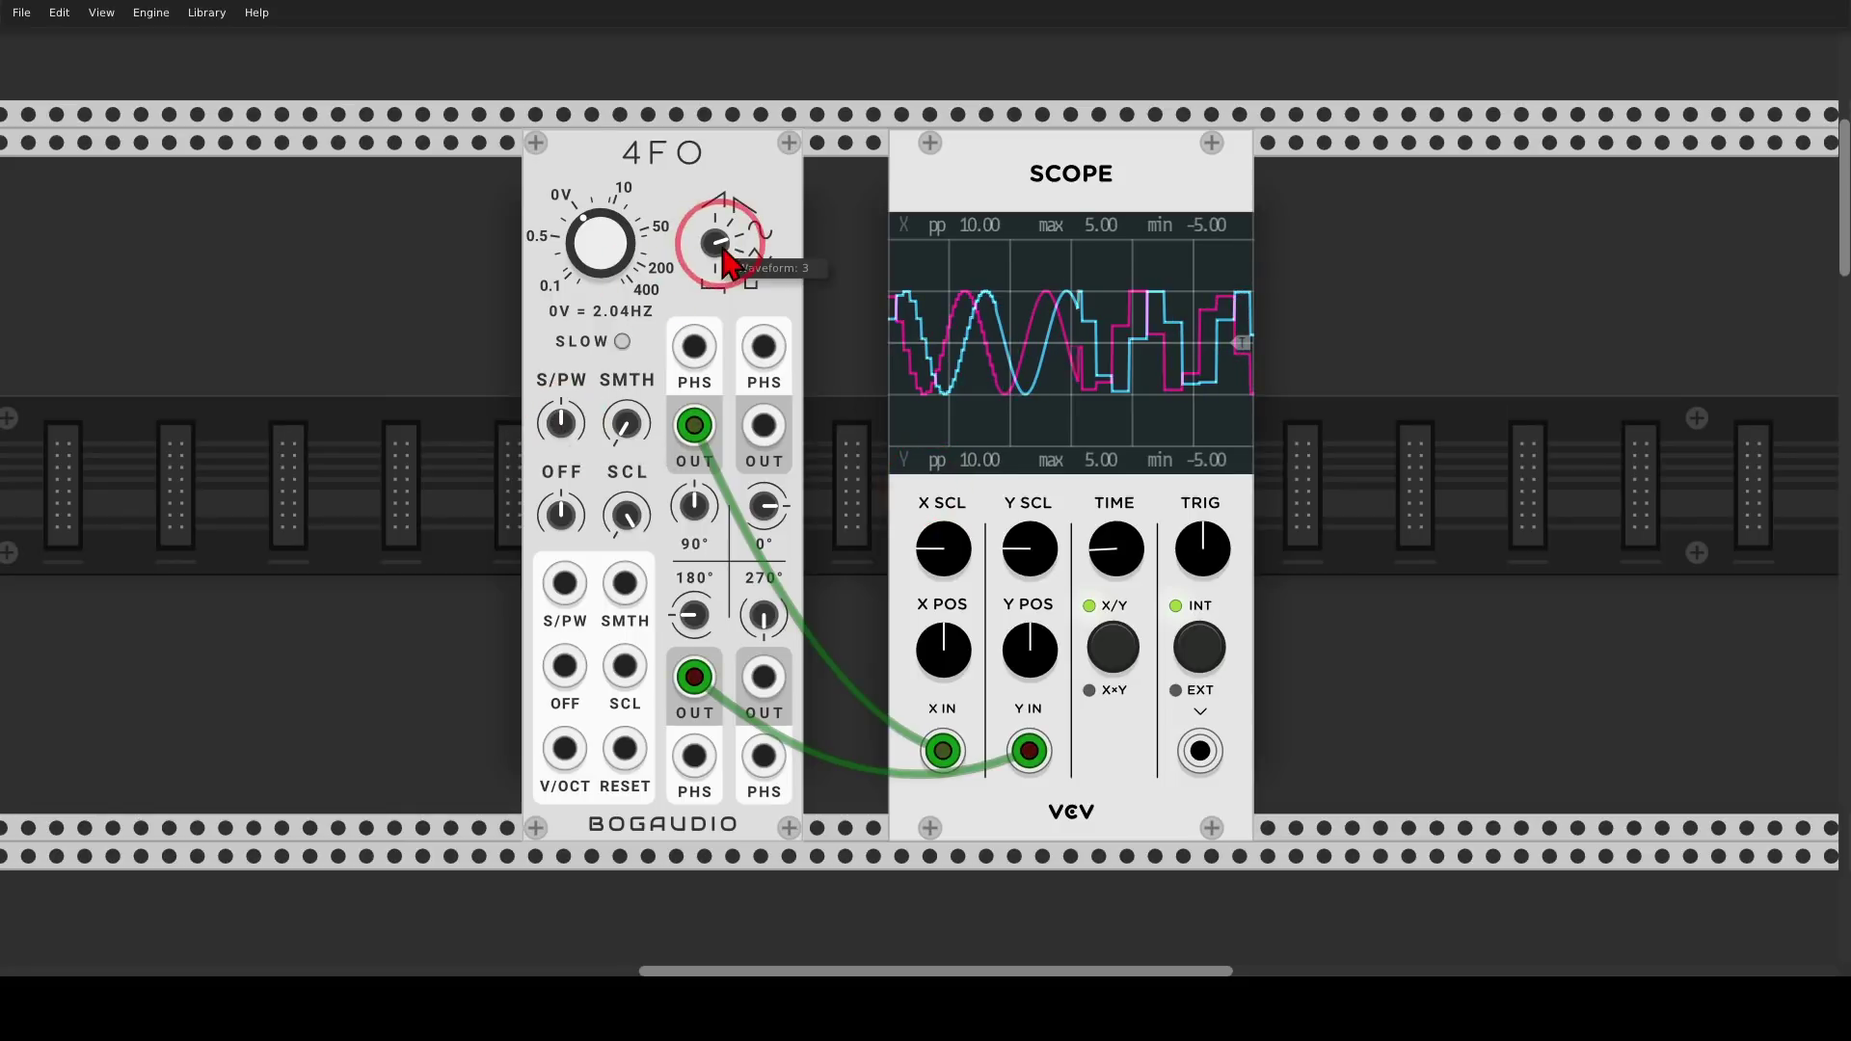
# Switch the 4FO's waveform to square, vary the pulse width and reset it to its default
pyautogui.moveTo(717, 244)
pyautogui.mouseDown()
pyautogui.moveTo(923, 485)
pyautogui.moveTo(705, 258)
pyautogui.mouseUp()
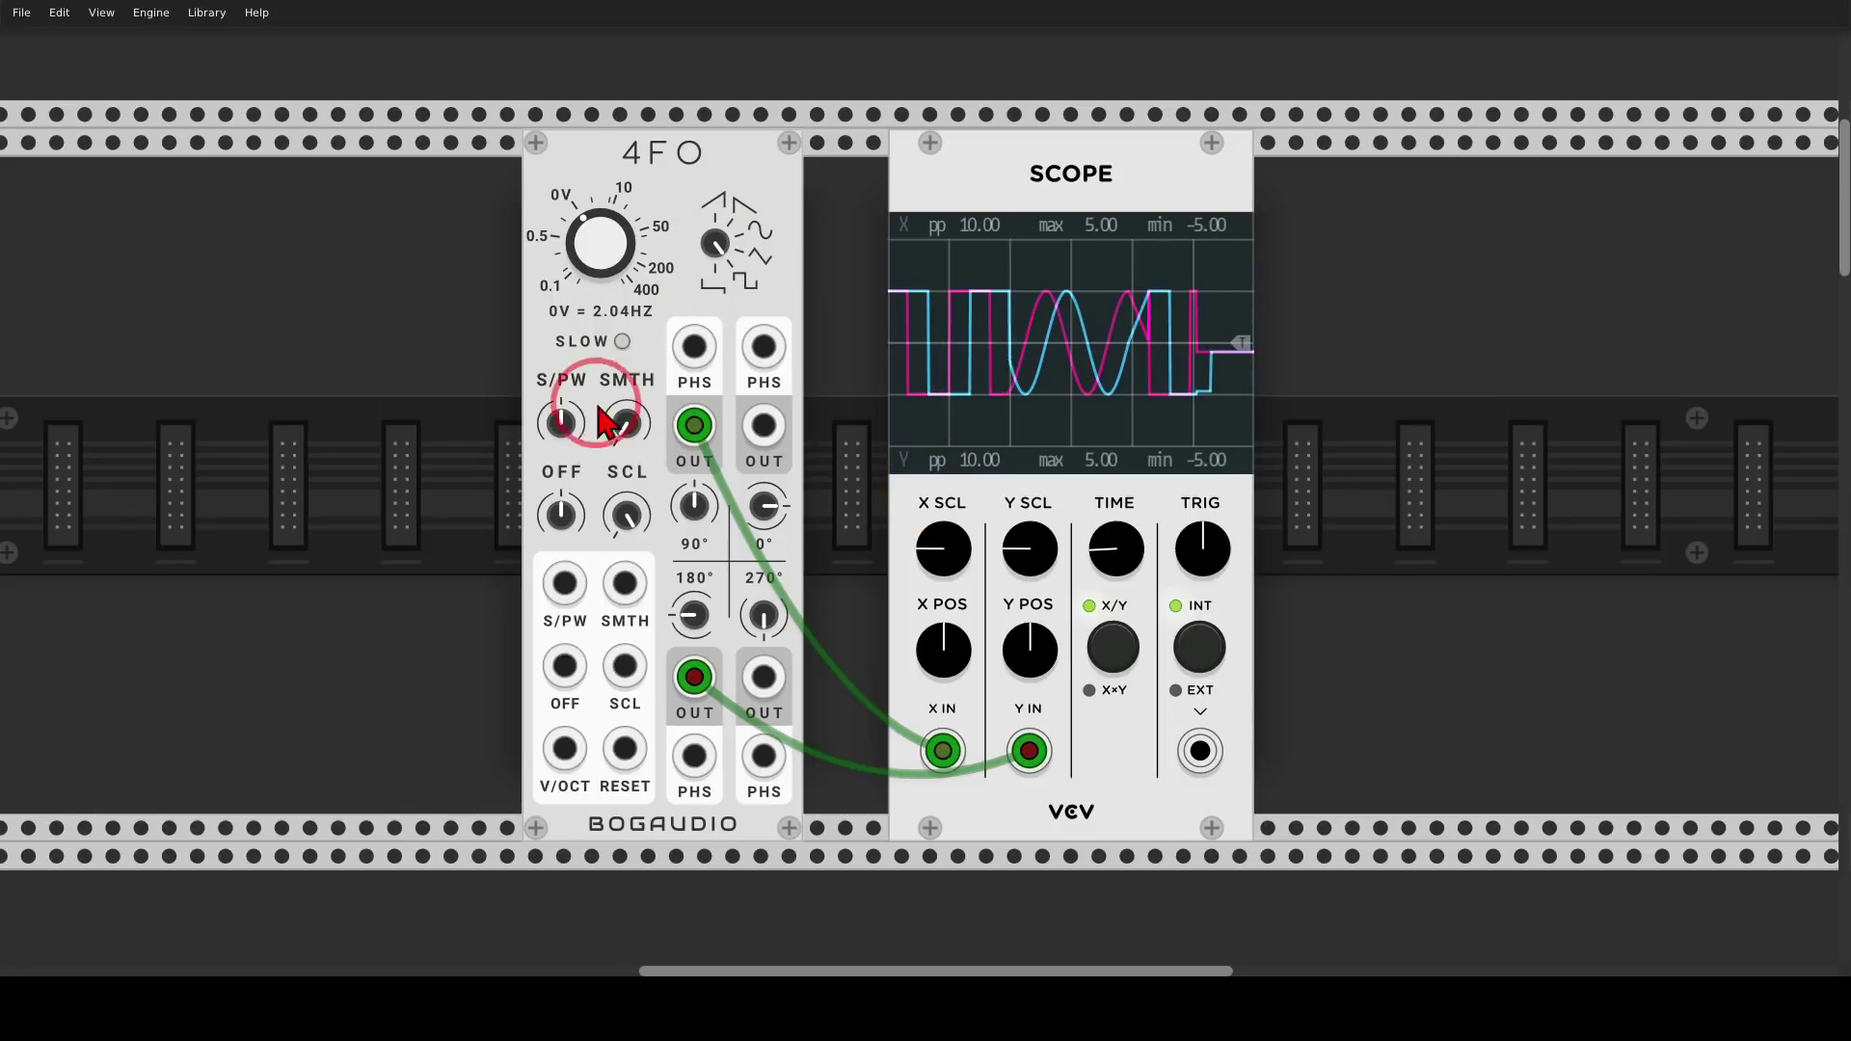
pyautogui.moveTo(562, 425); pyautogui.dragTo(923, 485)
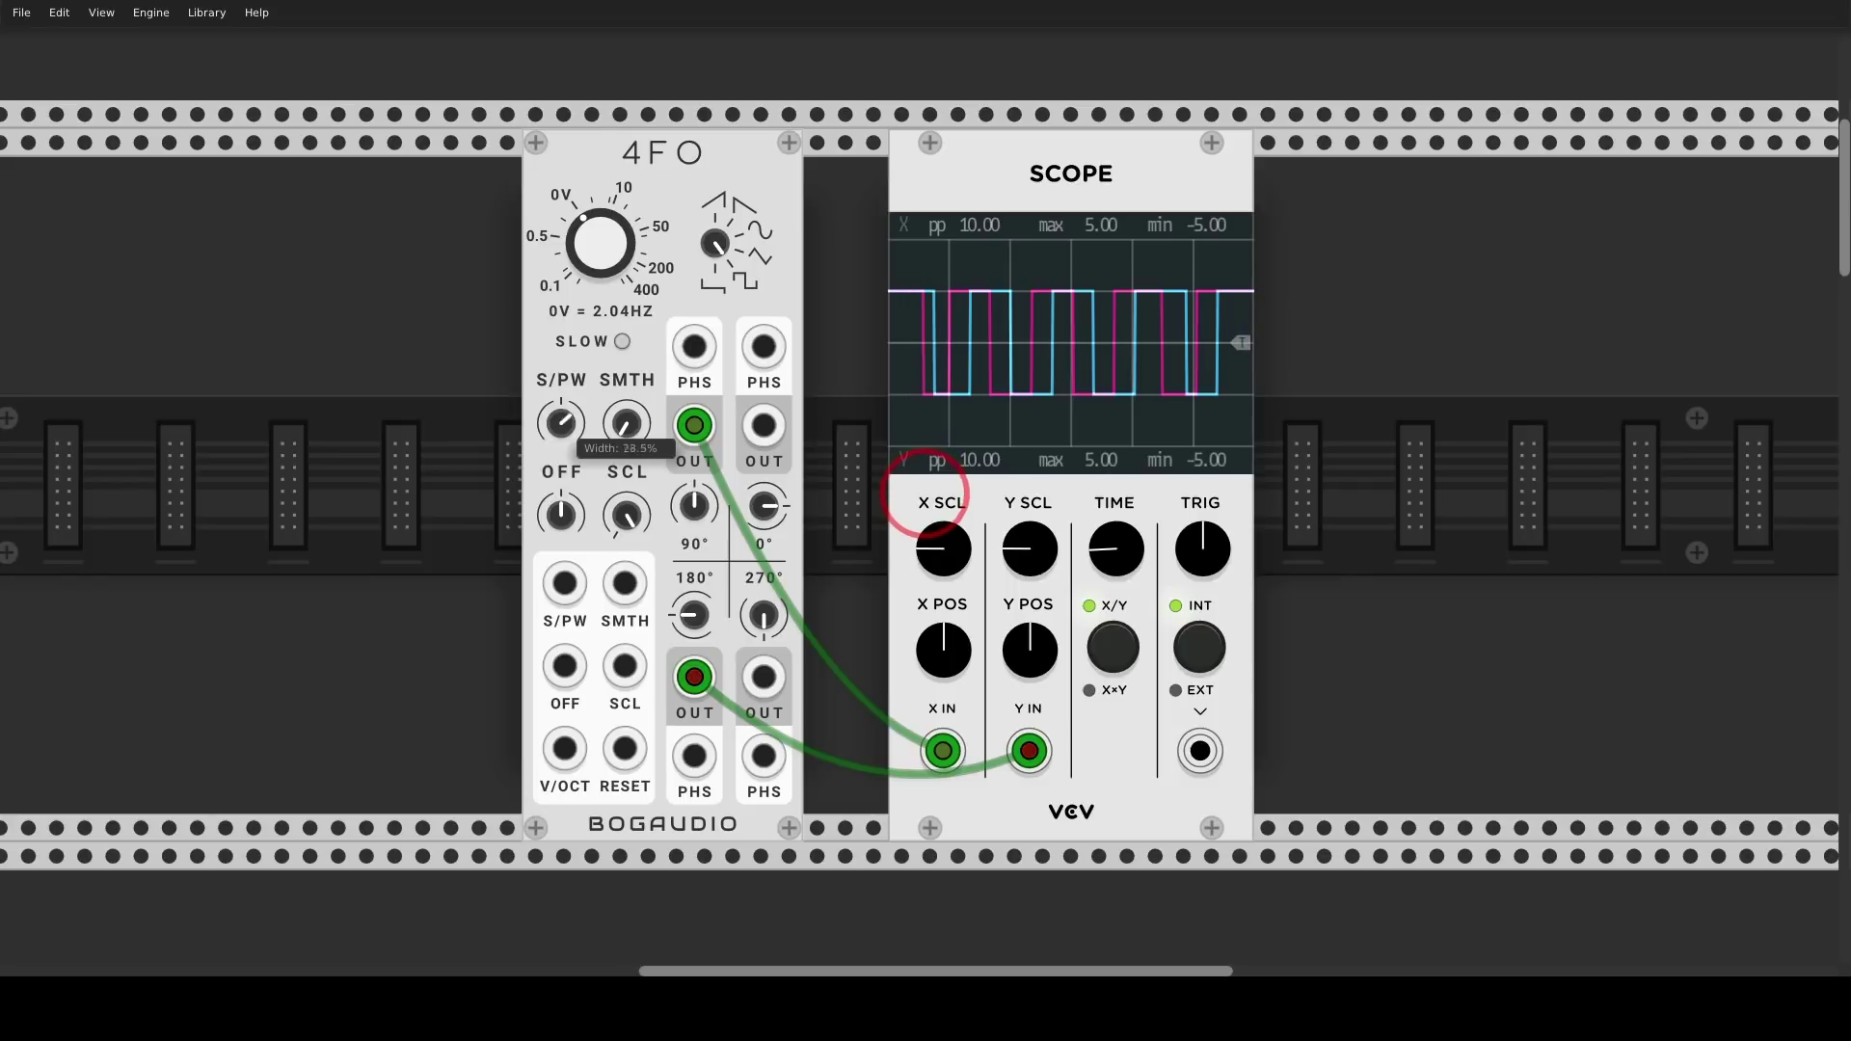
pyautogui.doubleClick(561, 427)
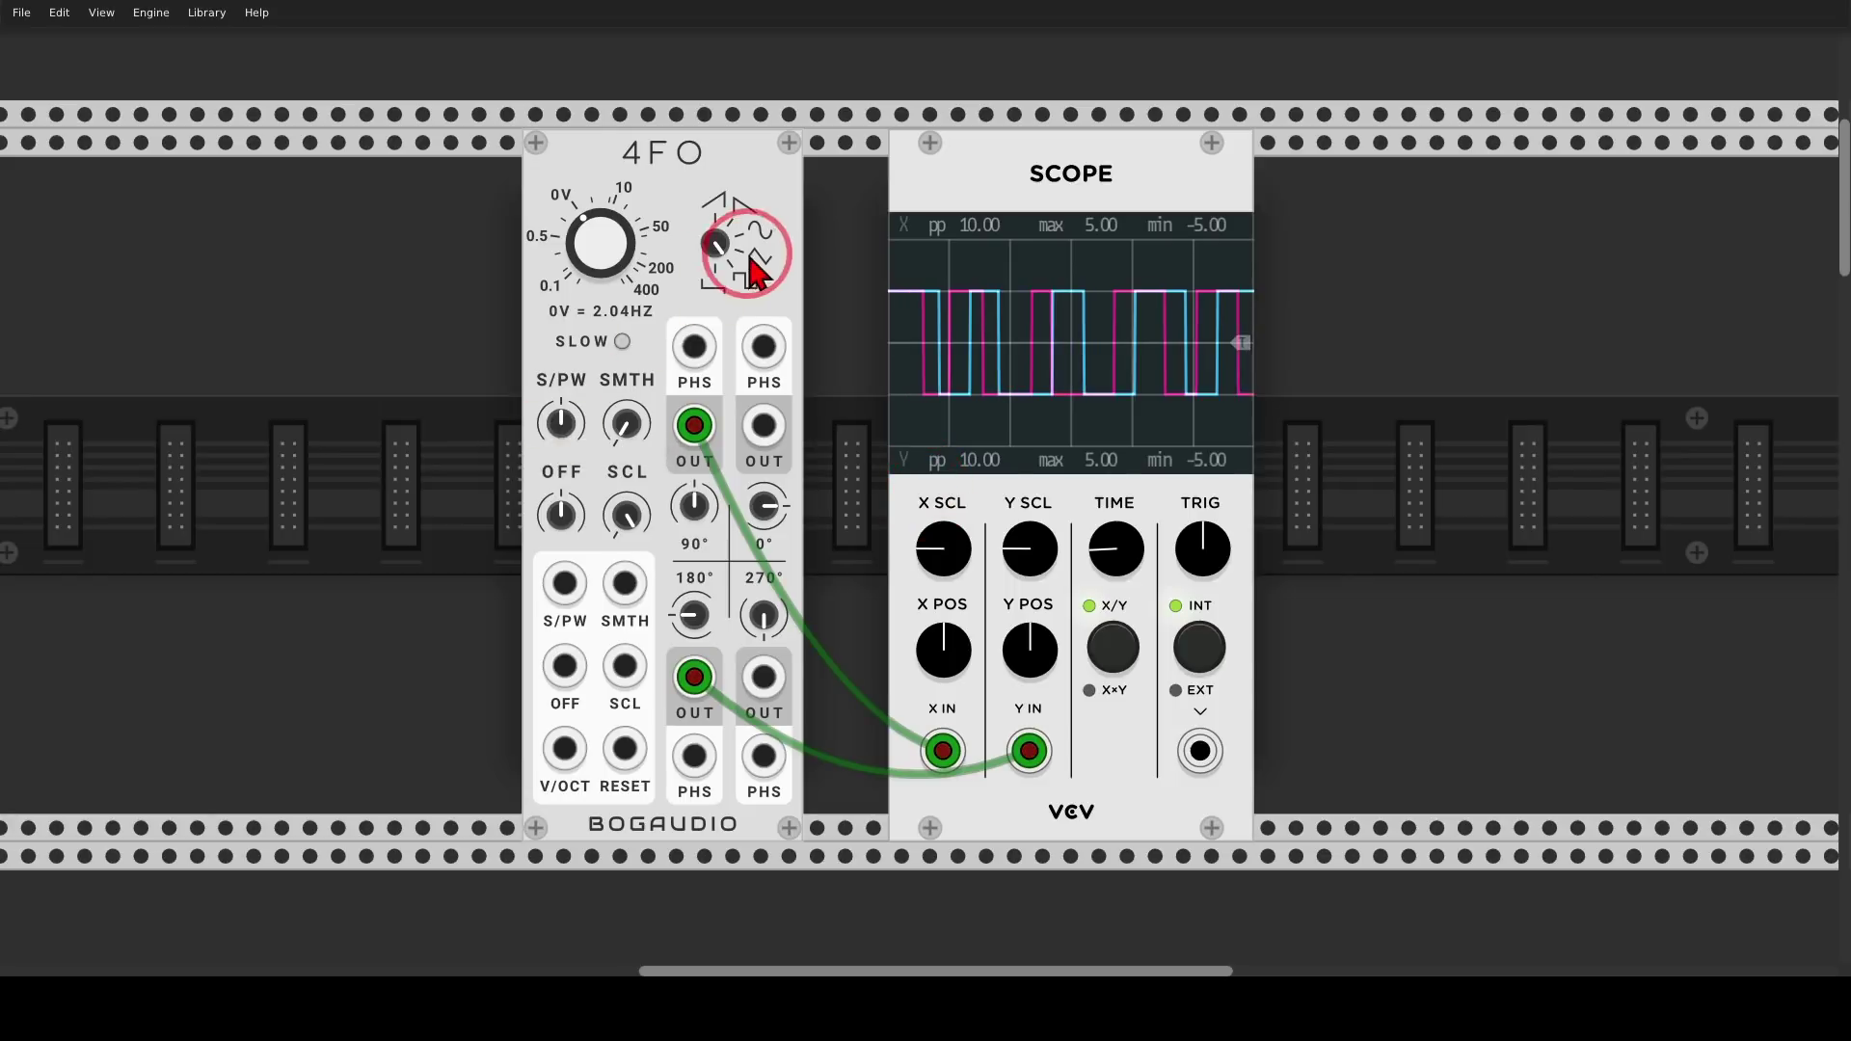
# Return the 4FO to the sine waveform, sweep its offset and scale, and reset the scale to 100%
pyautogui.moveTo(718, 247); pyautogui.dragTo(924, 490)
pyautogui.moveTo(561, 514); pyautogui.dragTo(629, 540)
pyautogui.doubleClick(627, 517)
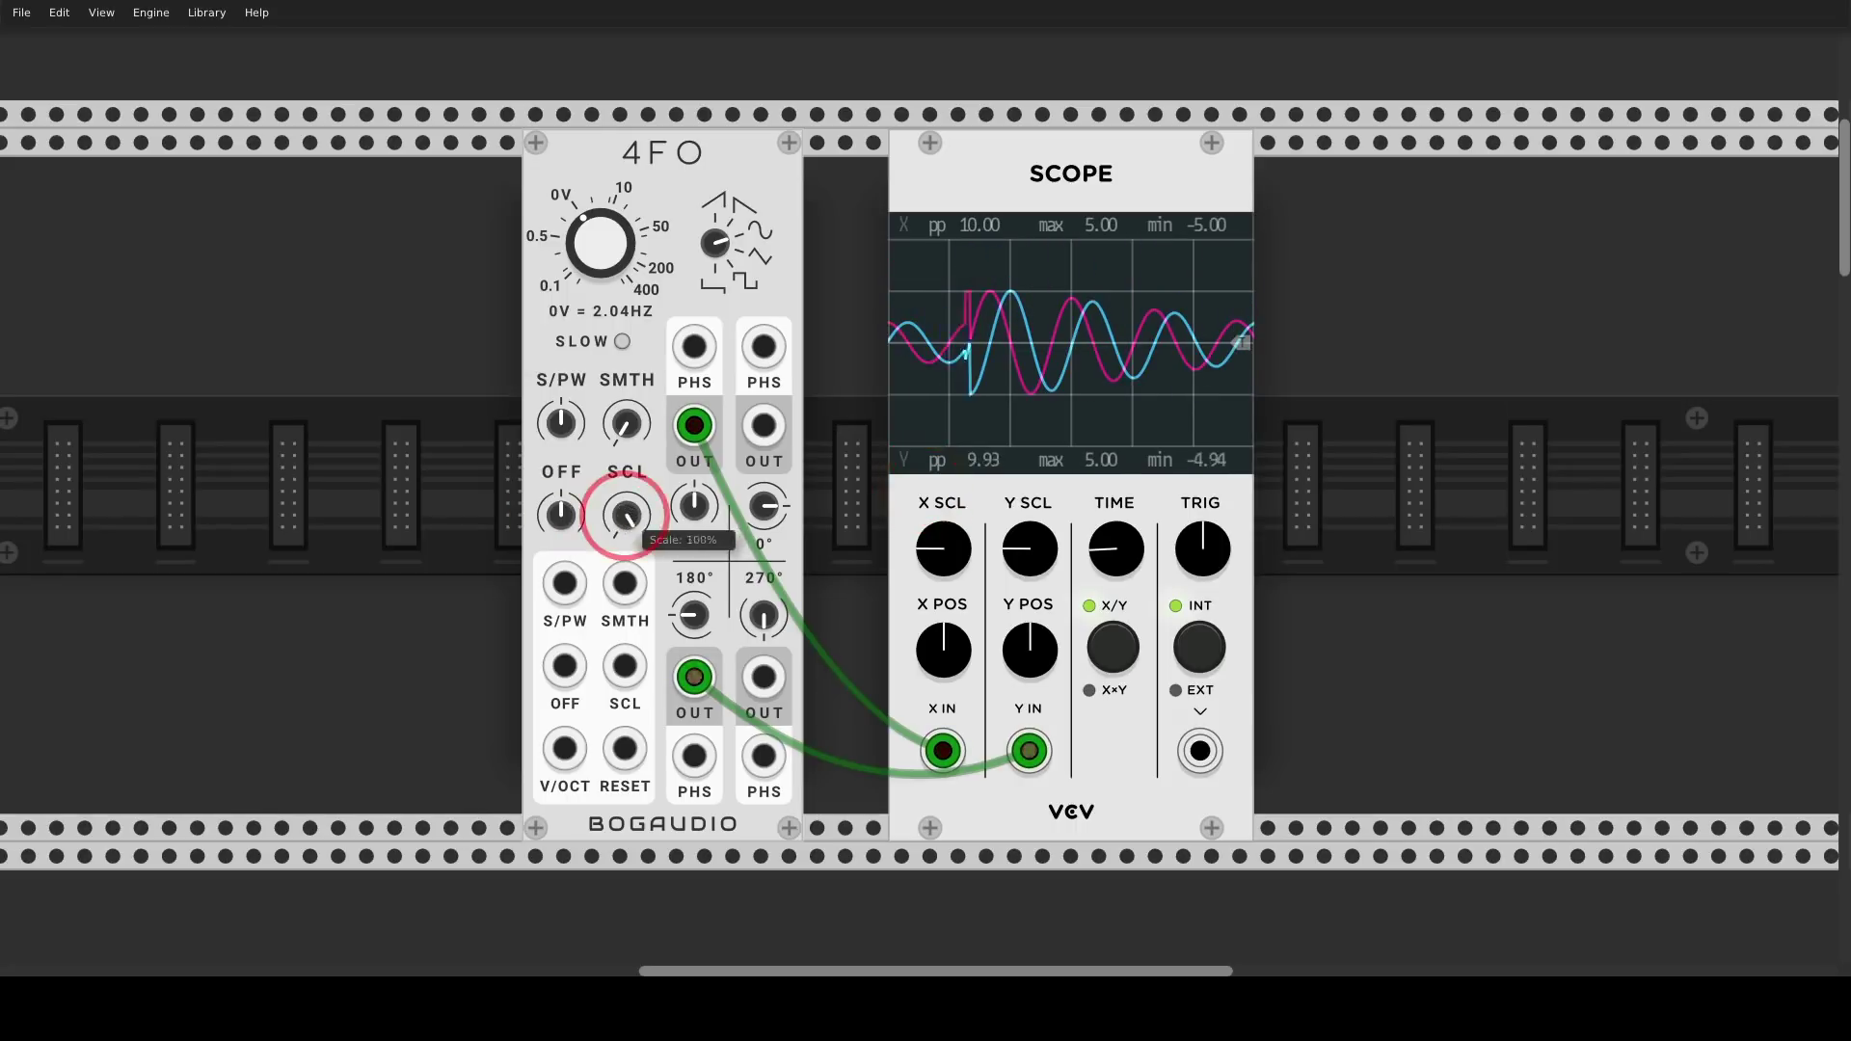
# Switch the 4FO to the stepped random waveform and raise its smoothing to 77.25%
pyautogui.moveTo(723, 279)
pyautogui.mouseDown()
pyautogui.moveTo(727, 249)
pyautogui.moveTo(911, 494)
pyautogui.moveTo(726, 280)
pyautogui.mouseUp()
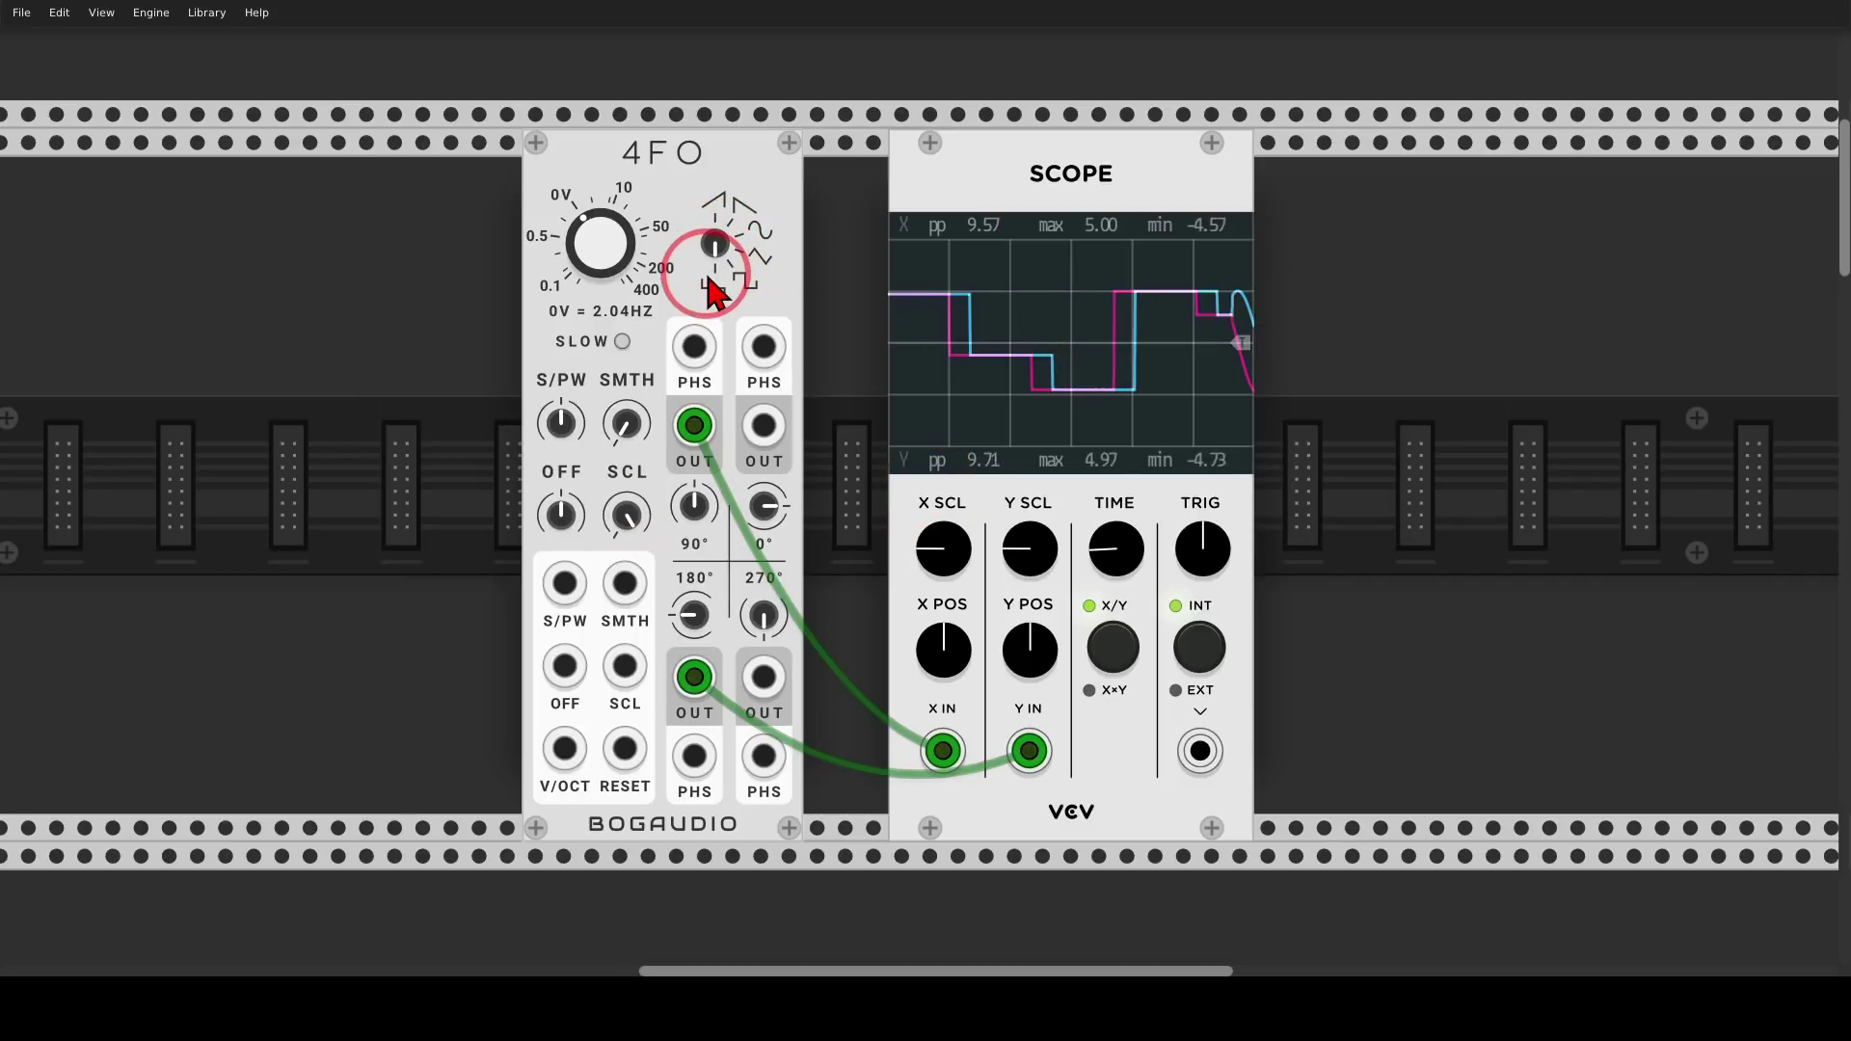
pyautogui.moveTo(627, 425)
pyautogui.mouseDown()
pyautogui.moveTo(925, 488)
pyautogui.moveTo(637, 446)
pyautogui.mouseUp()
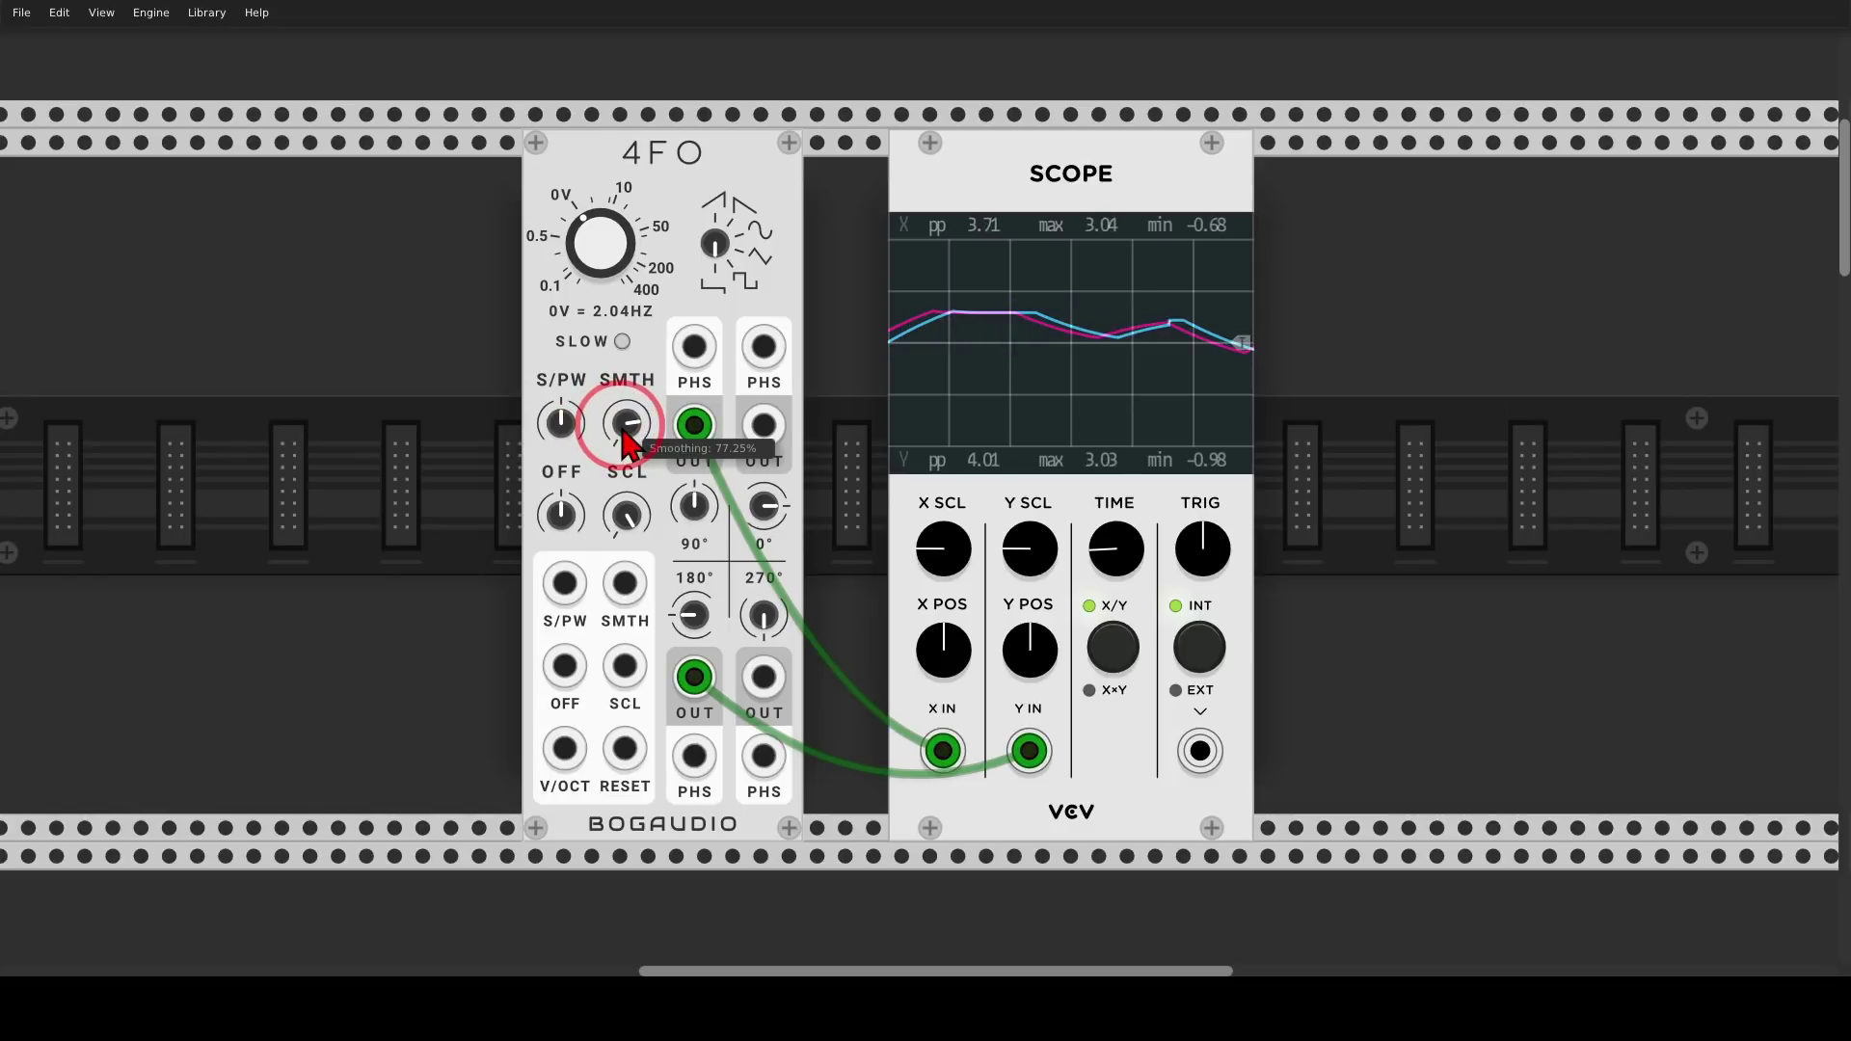
# Repatch the scope's X input cable from the 4FO's 90° output to its 0° output
pyautogui.moveTo(695, 425)
pyautogui.mouseDown()
pyautogui.moveTo(776, 482)
pyautogui.moveTo(758, 434)
pyautogui.moveTo(751, 452)
pyautogui.mouseUp()
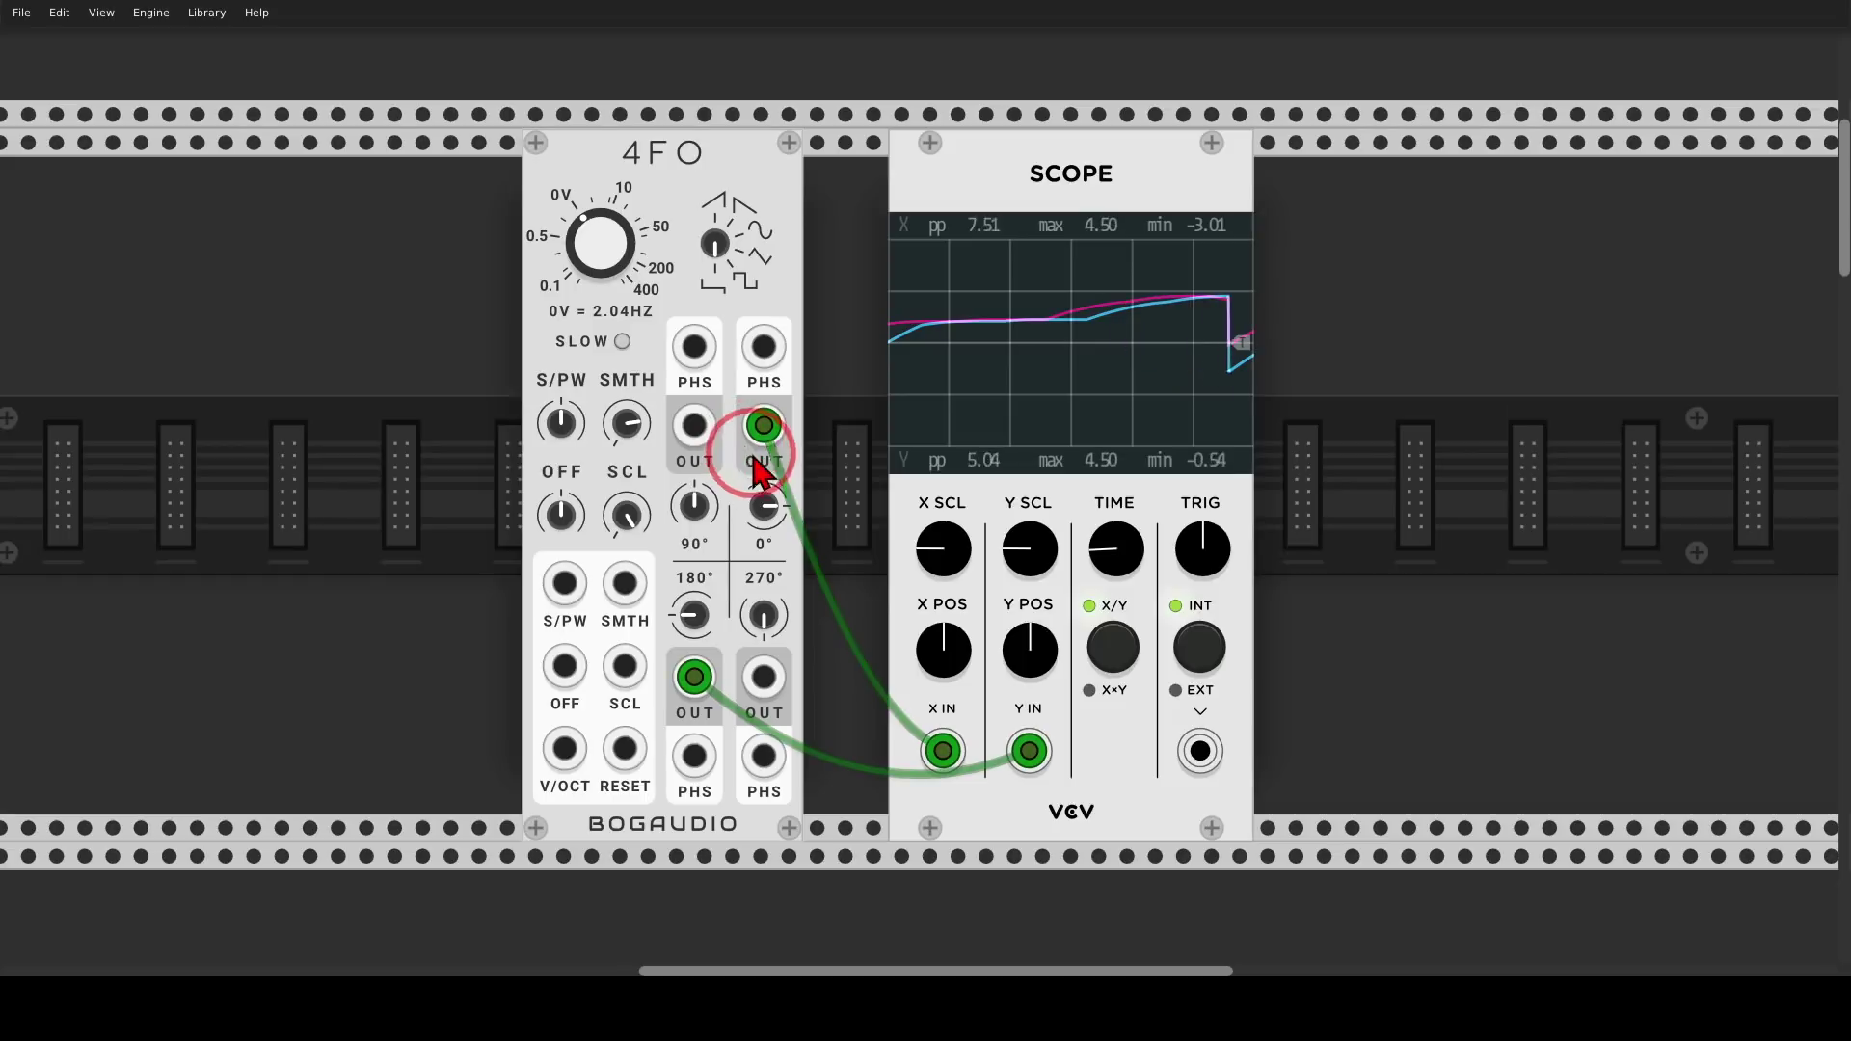
pyautogui.scroll(-3, 757, 473)
pyautogui.scroll(-5, 755, 495)
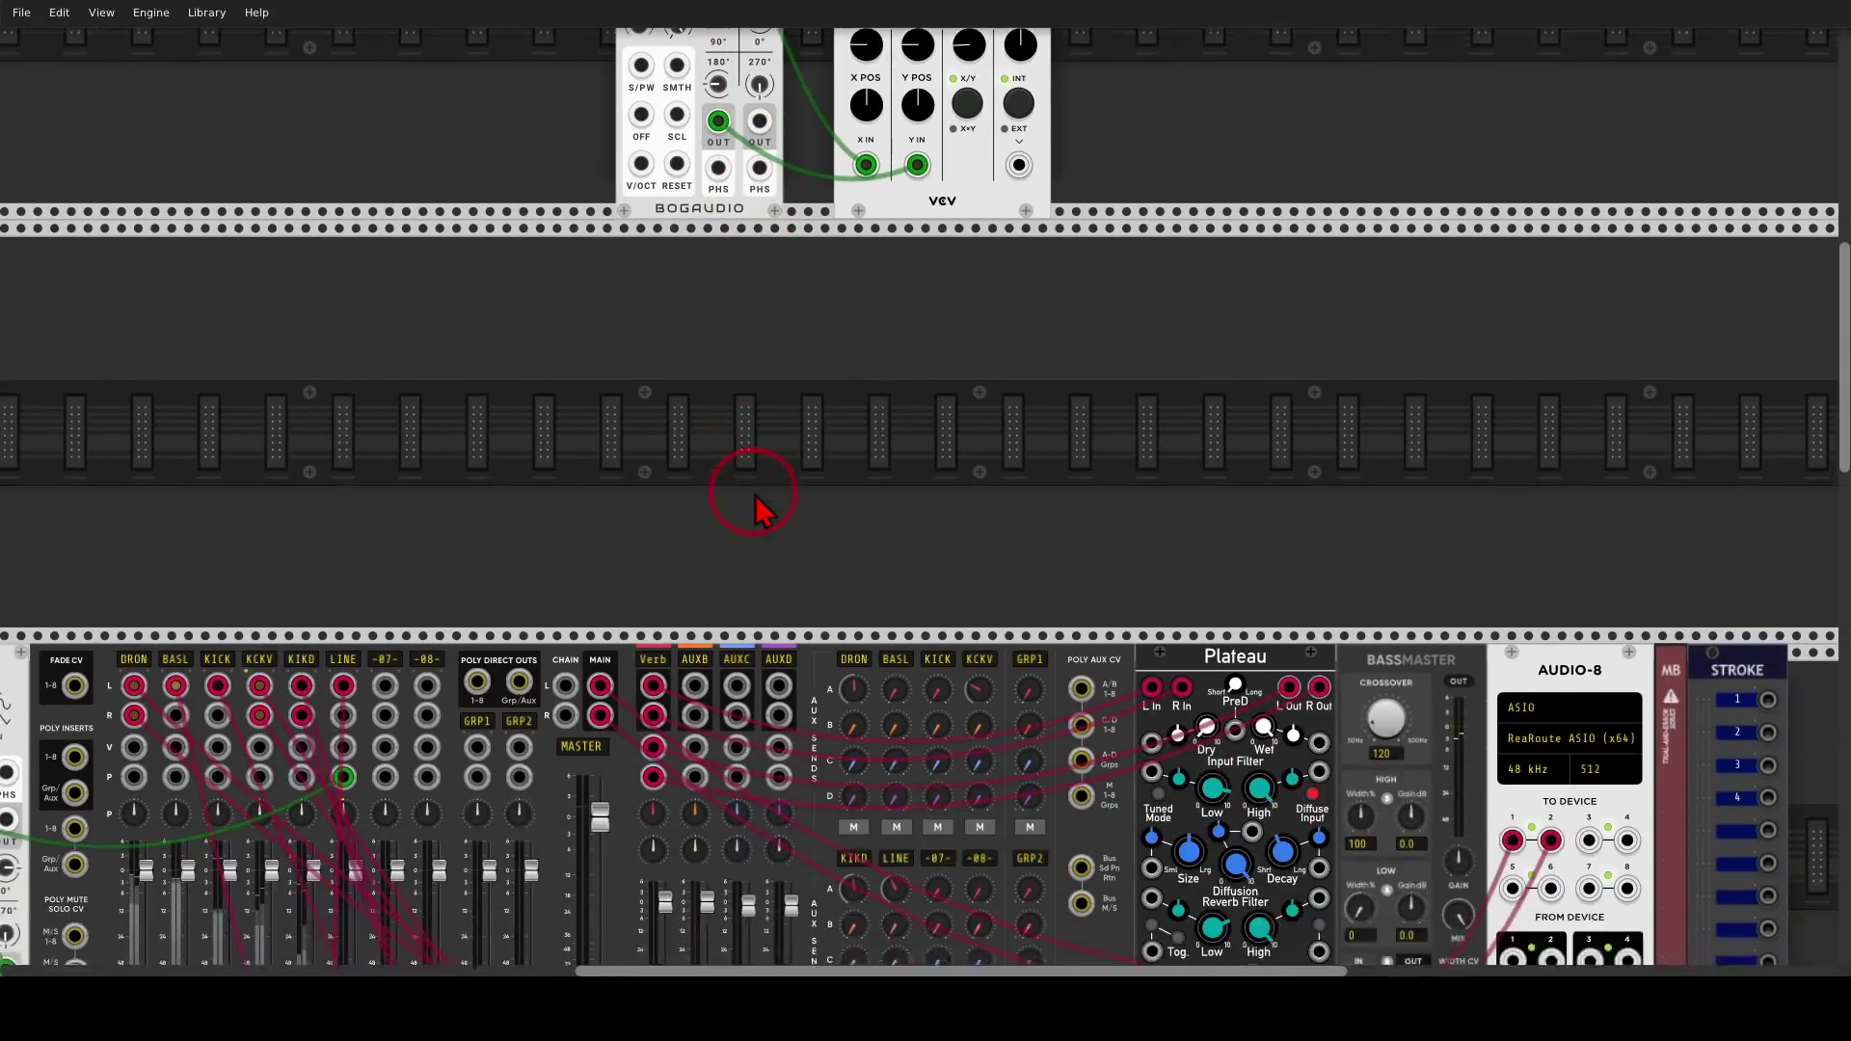
# Examine the four BLEAK analog oscillators that make up the drone voice
pyautogui.moveTo(595, 475); pyautogui.dragTo(1178, 60)
pyautogui.scroll(-3, 885, 258)
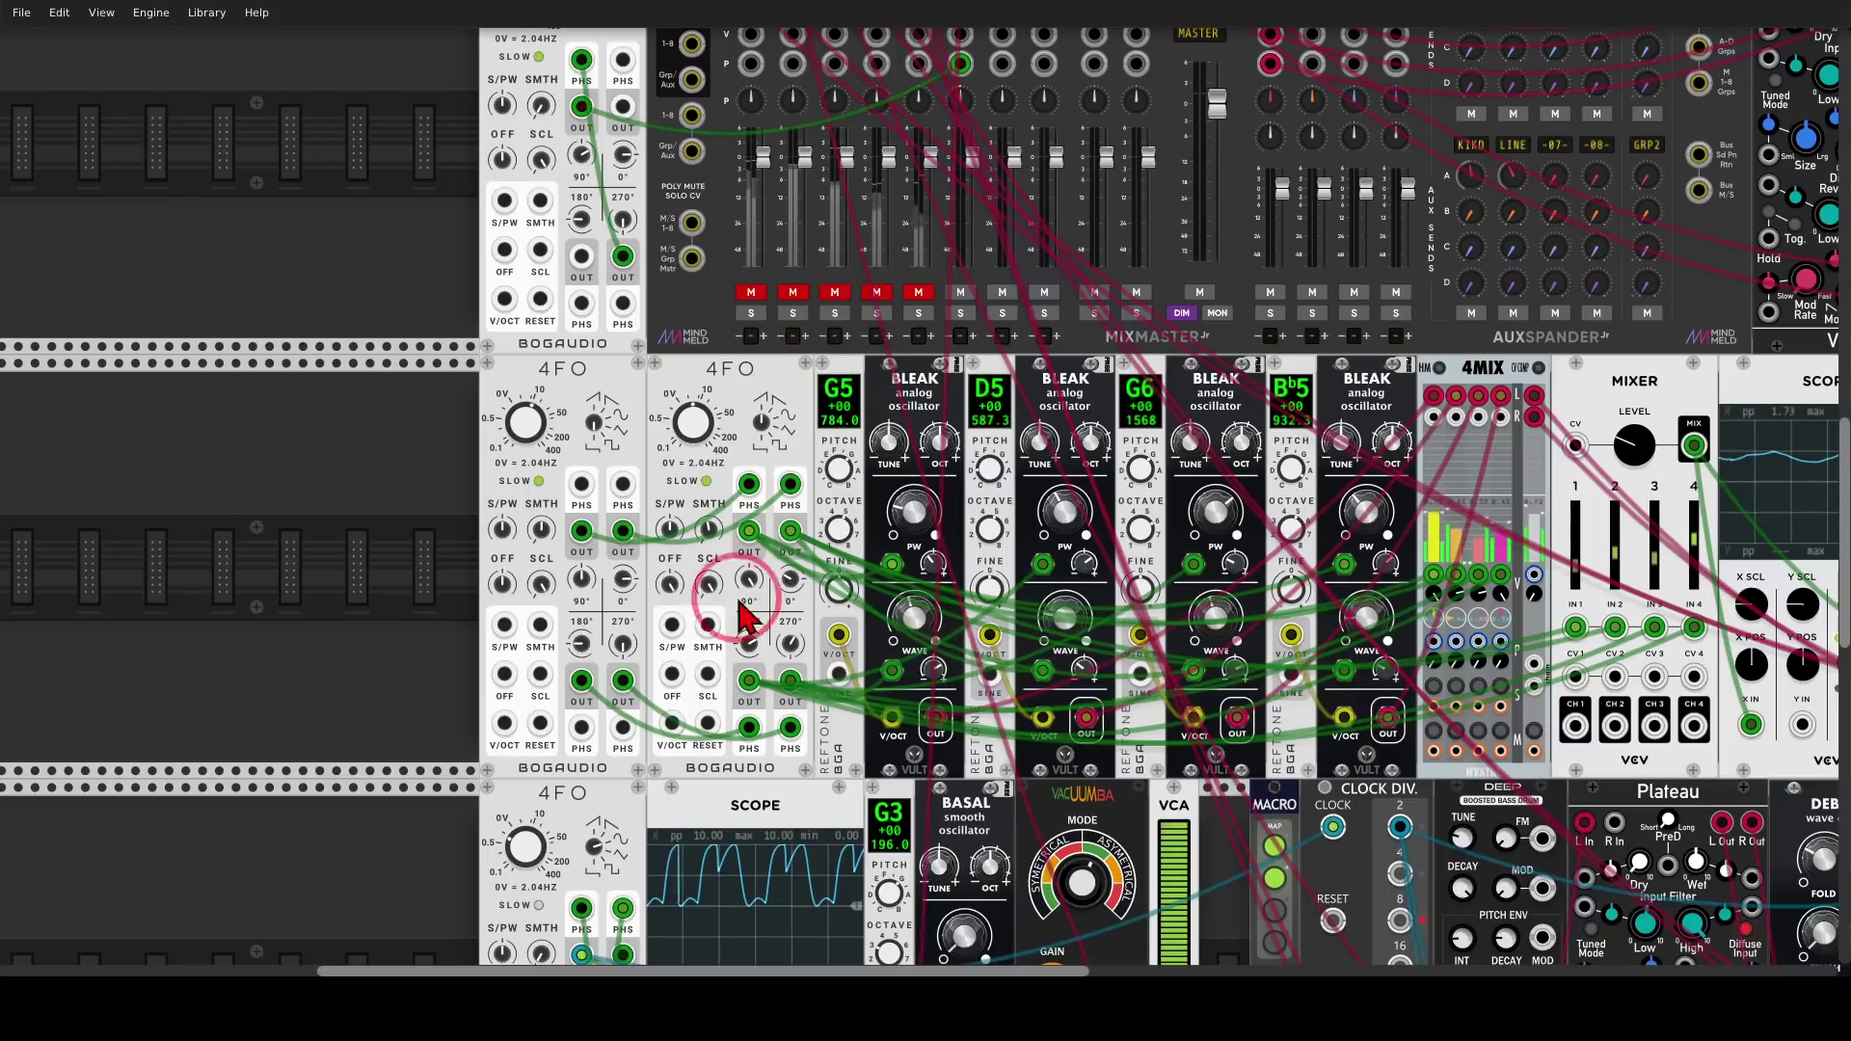
pyautogui.hscroll(3, 868, 342)
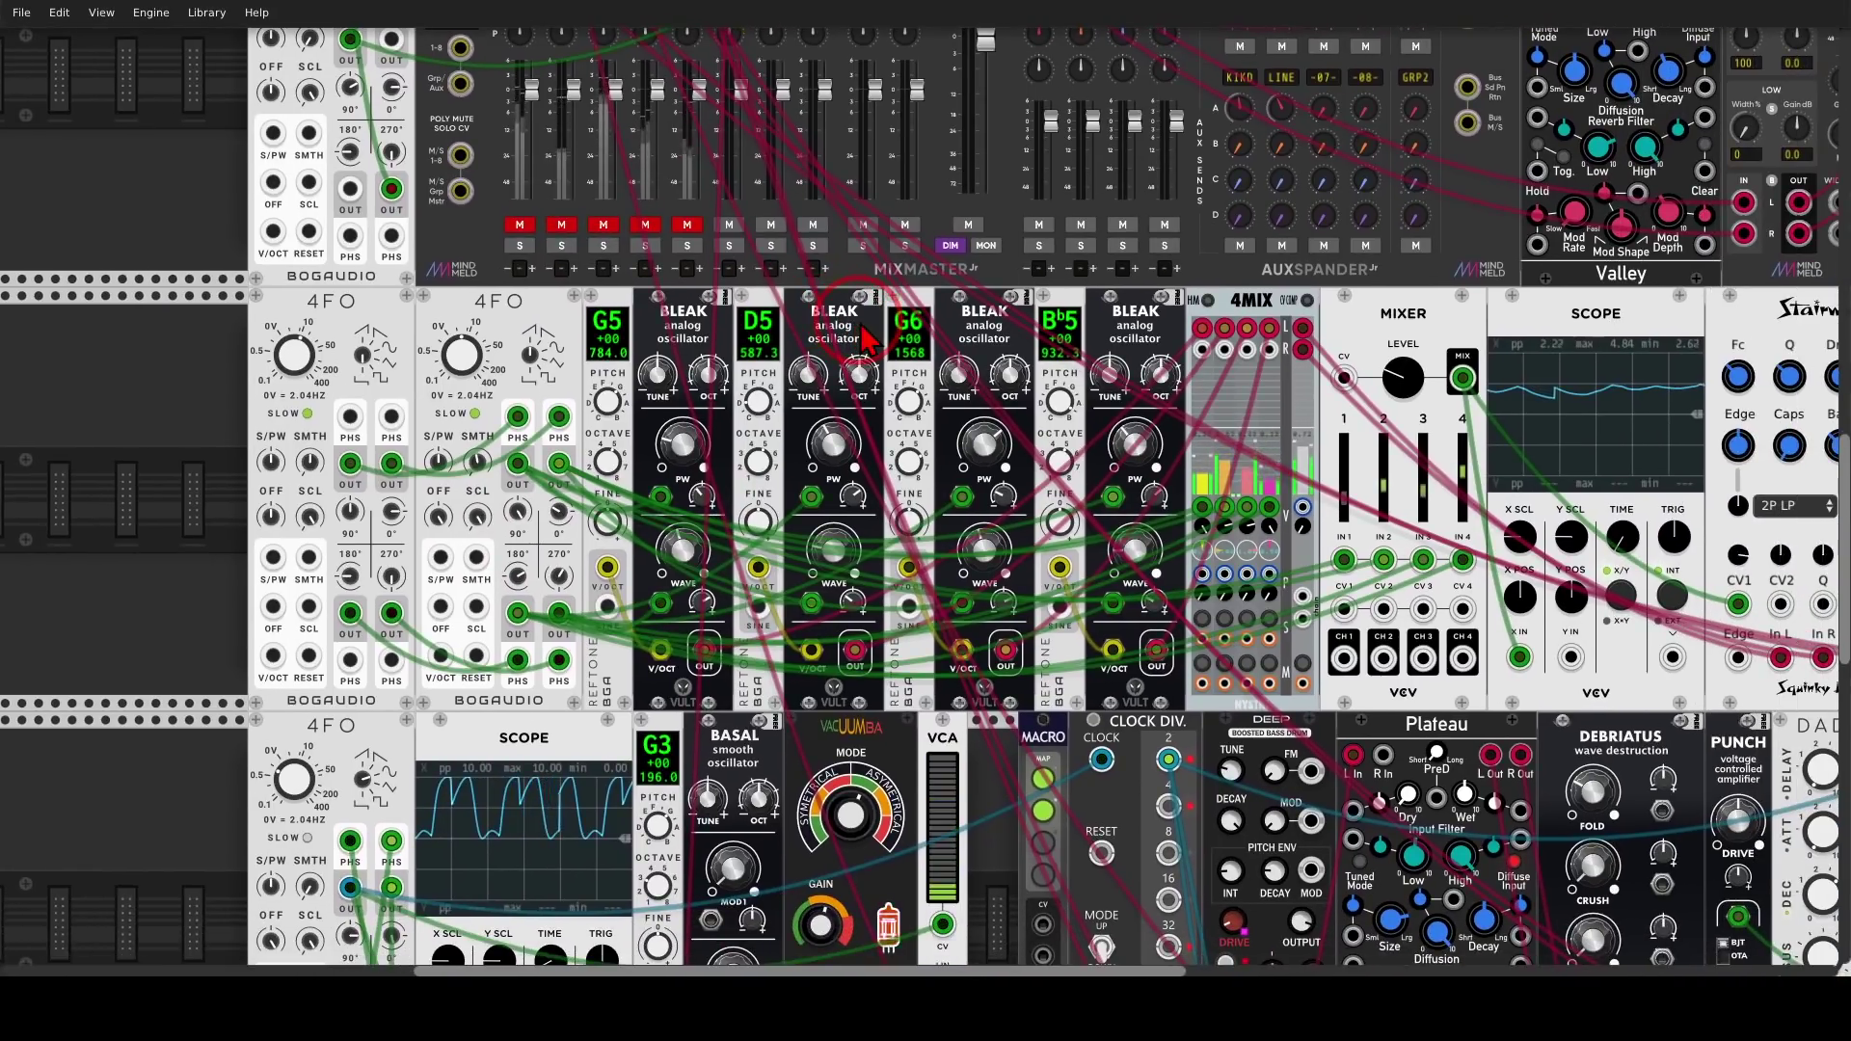
pyautogui.click(681, 311)
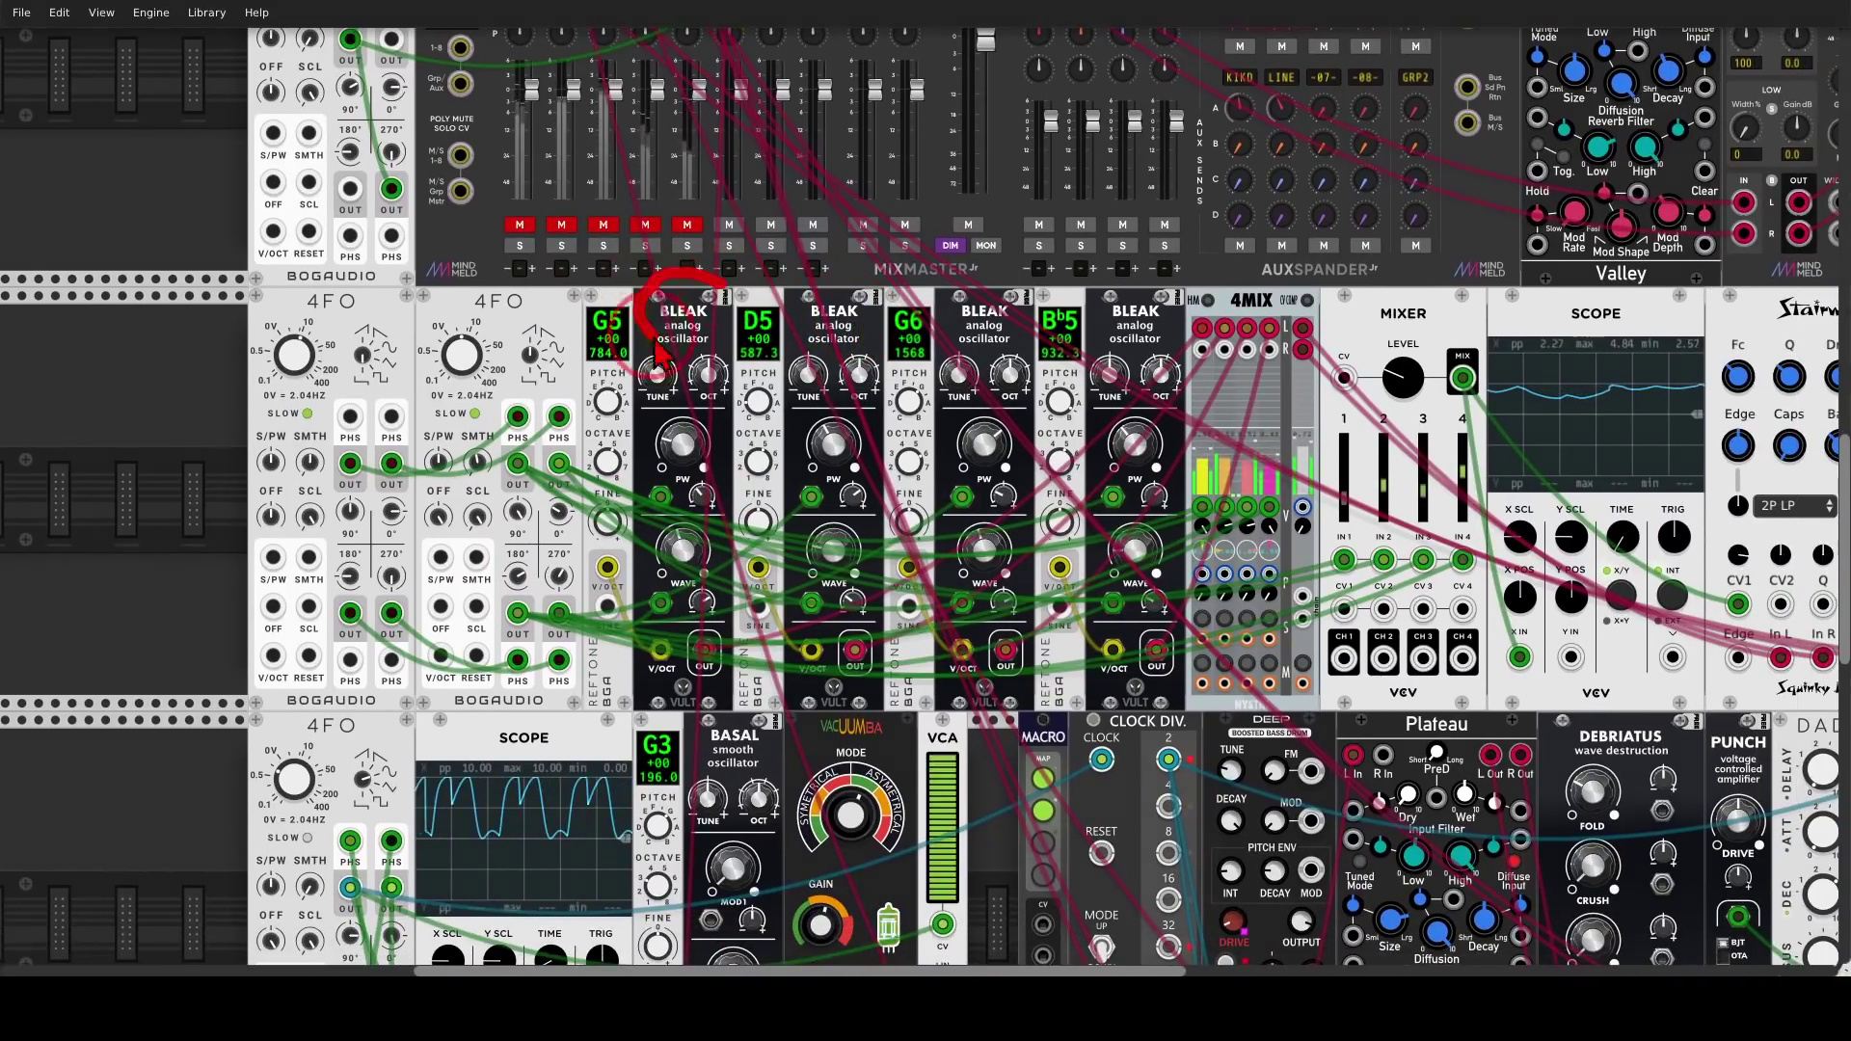
pyautogui.moveTo(851, 293)
pyautogui.mouseDown()
pyautogui.moveTo(826, 287)
pyautogui.moveTo(835, 326)
pyautogui.mouseUp()
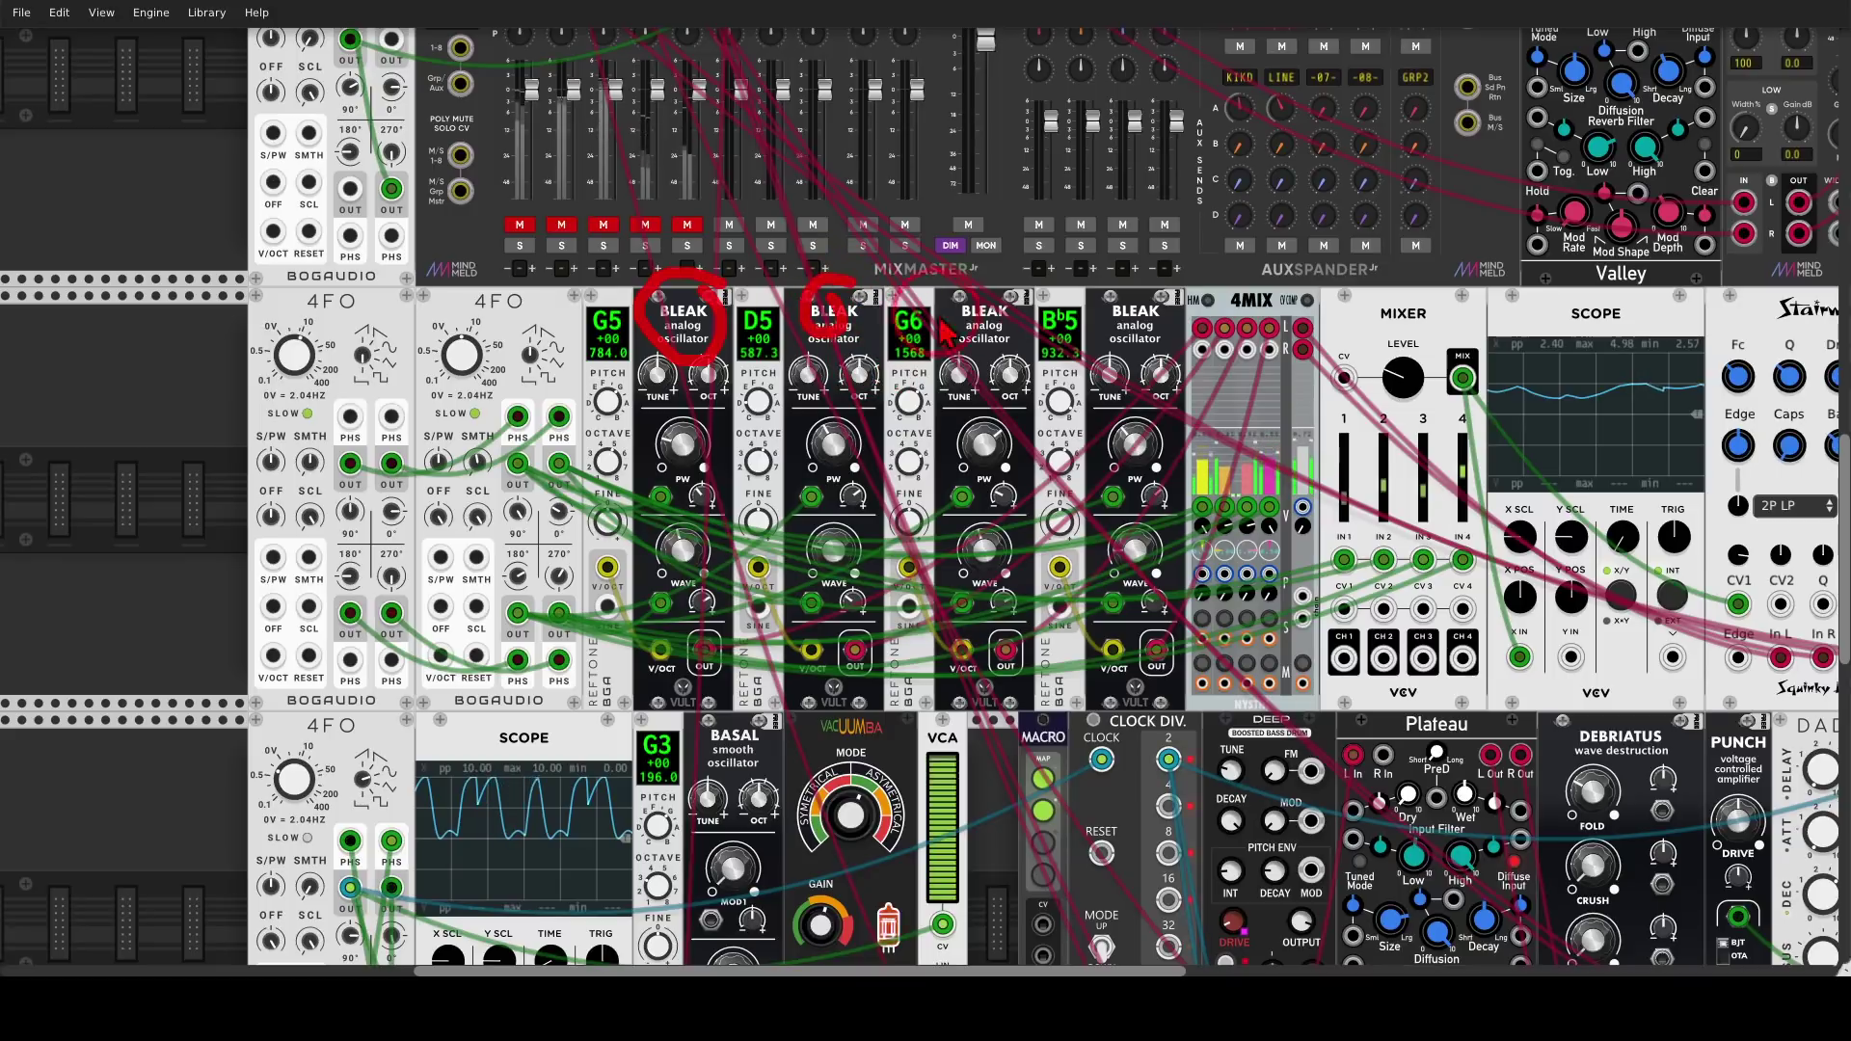
pyautogui.moveTo(1003, 292); pyautogui.dragTo(1021, 322)
pyautogui.moveTo(1162, 290)
pyautogui.mouseDown()
pyautogui.moveTo(1105, 319)
pyautogui.moveTo(1152, 314)
pyautogui.mouseUp()
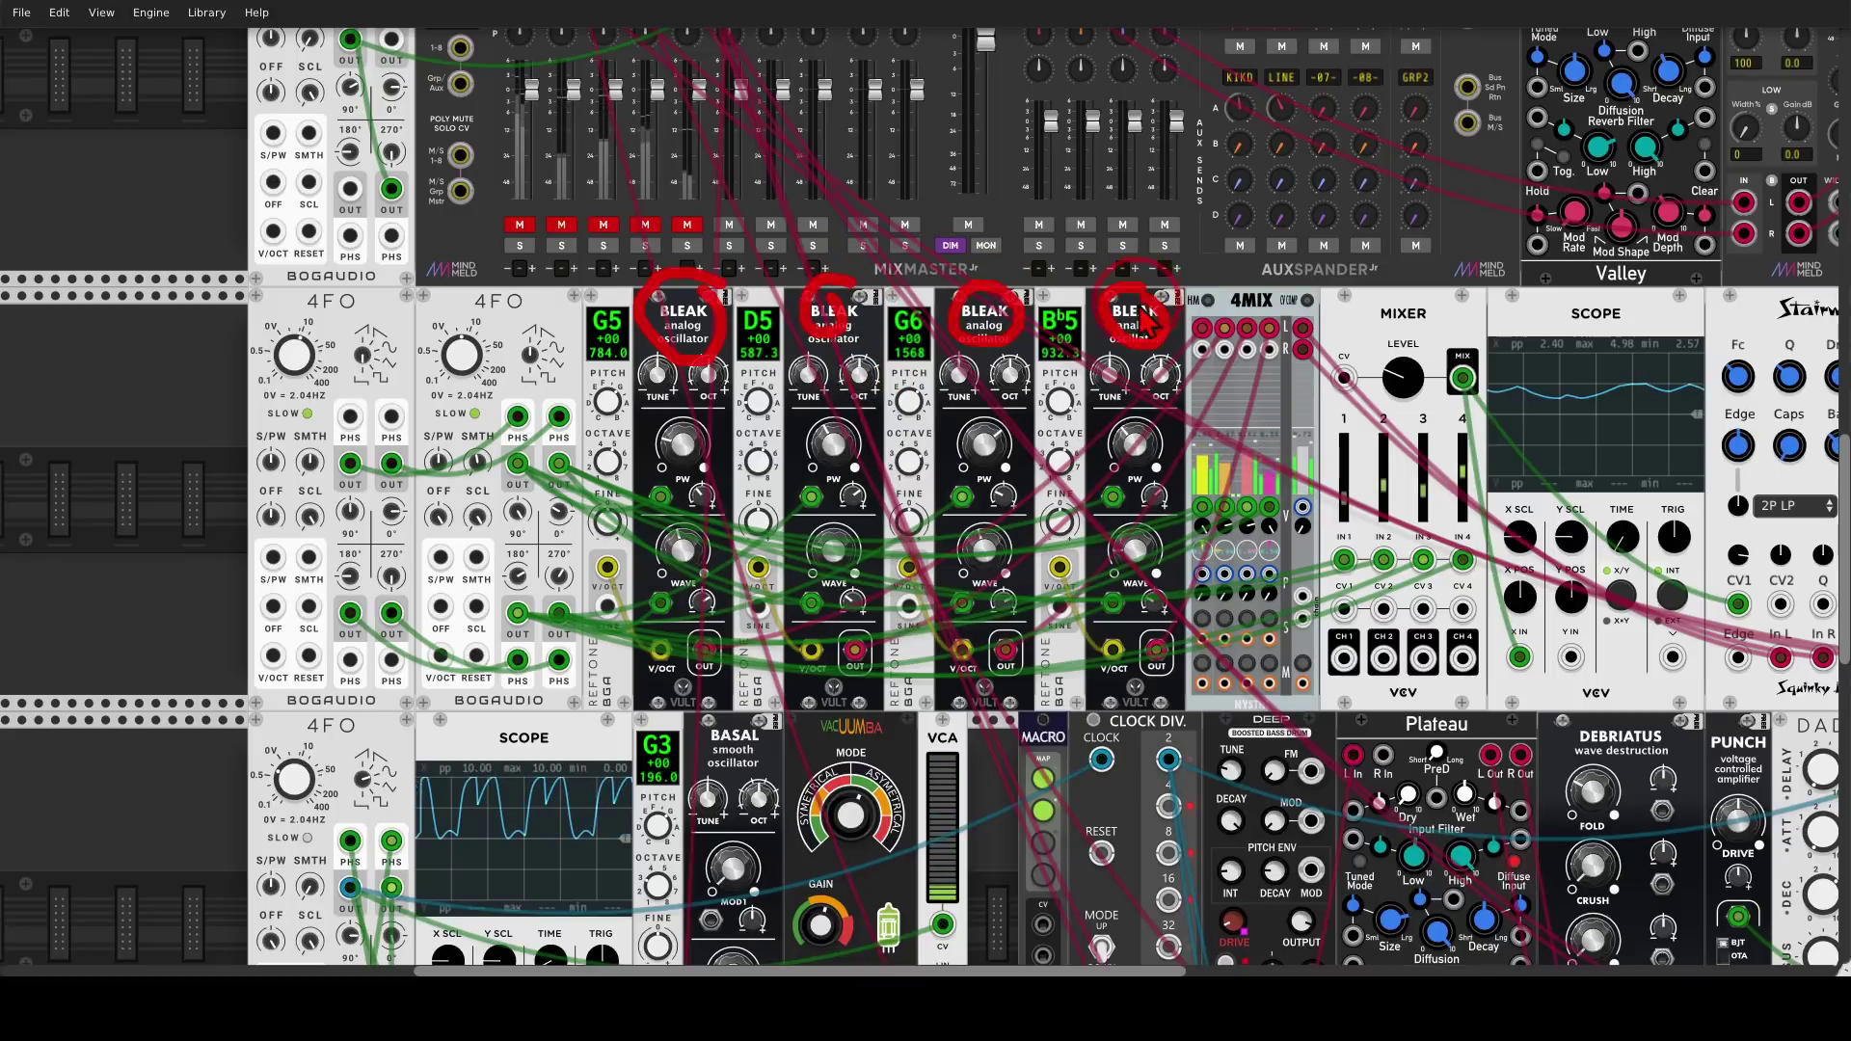
# Inspect the note modules feeding the four BLEAK oscillators and the audio inputs of the 4MIX
pyautogui.hotkey('shift', 'F9')
pyautogui.moveTo(625, 310)
pyautogui.mouseDown()
pyautogui.moveTo(575, 376)
pyautogui.moveTo(638, 390)
pyautogui.moveTo(626, 307)
pyautogui.mouseUp()
pyautogui.click(760, 316)
pyautogui.moveTo(744, 328)
pyautogui.mouseDown()
pyautogui.moveTo(775, 395)
pyautogui.moveTo(780, 307)
pyautogui.moveTo(912, 302)
pyautogui.moveTo(887, 303)
pyautogui.moveTo(892, 394)
pyautogui.moveTo(946, 334)
pyautogui.mouseUp()
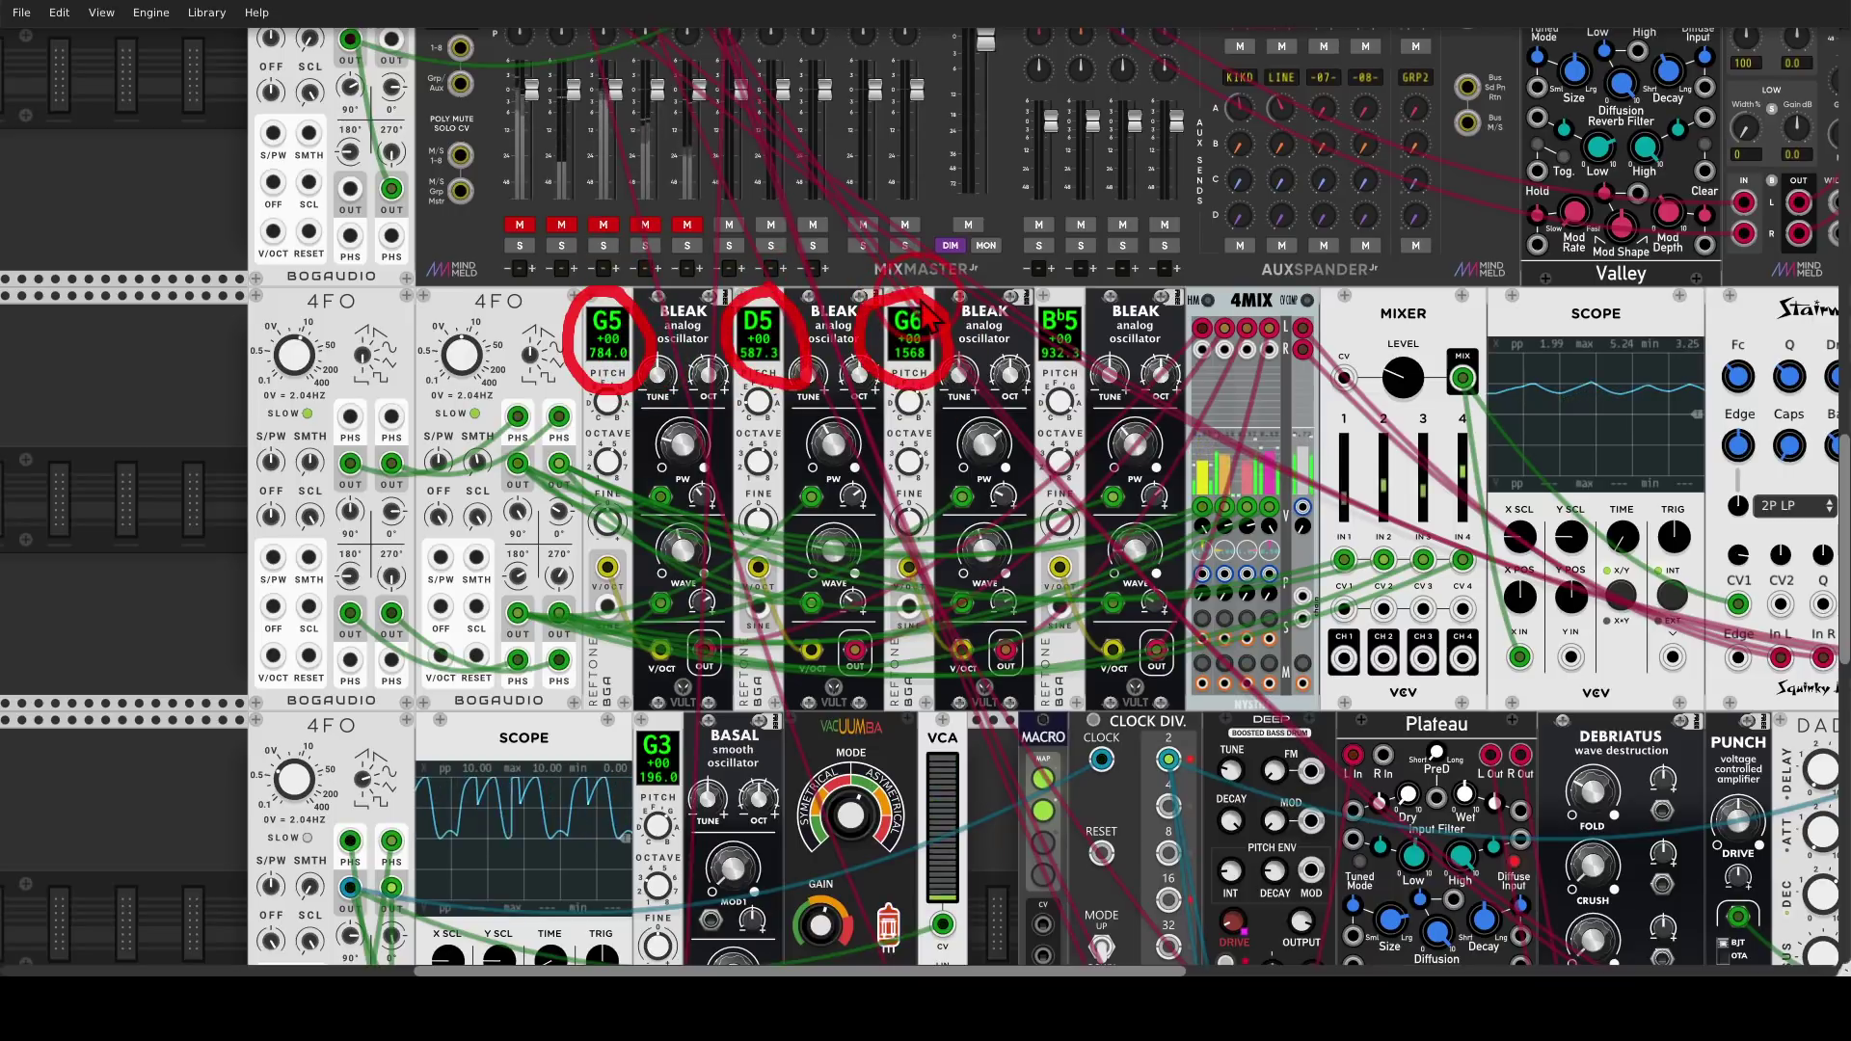
pyautogui.moveTo(1072, 294)
pyautogui.mouseDown()
pyautogui.moveTo(1036, 375)
pyautogui.moveTo(1111, 331)
pyautogui.moveTo(1051, 287)
pyautogui.mouseUp()
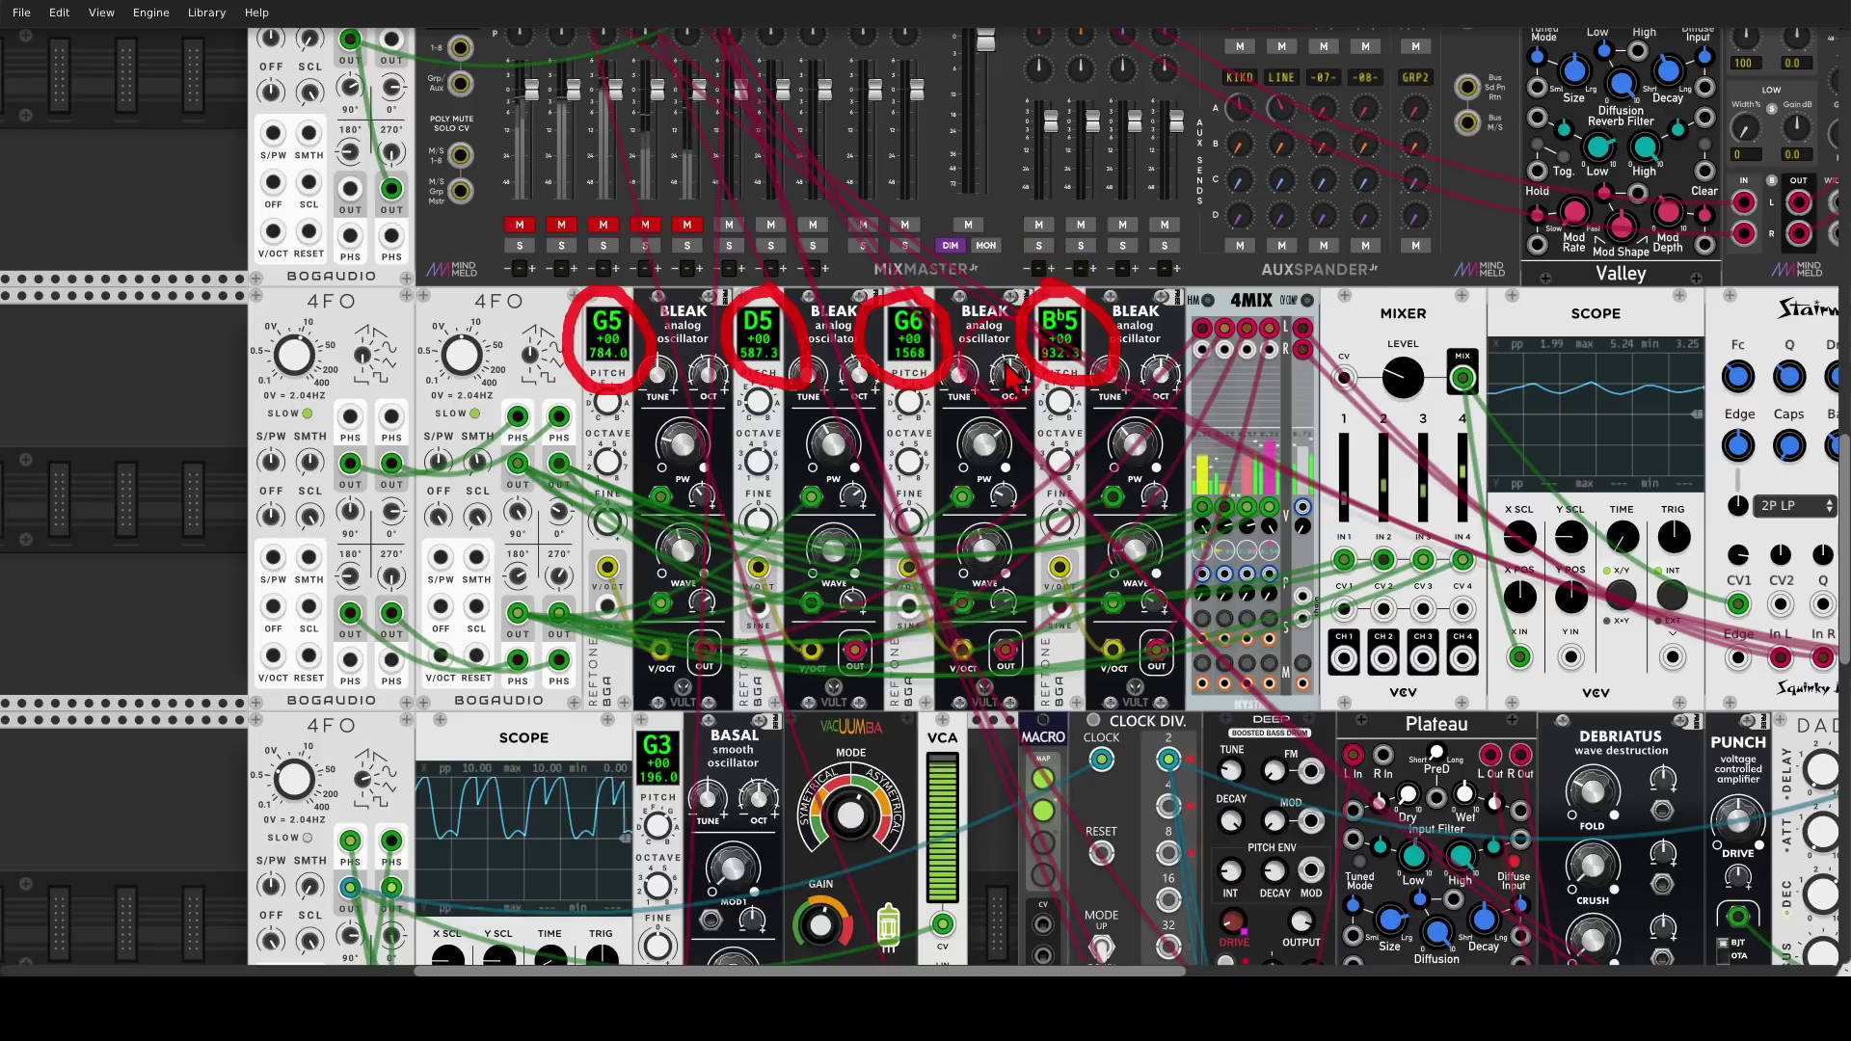
pyautogui.hotkey('shift', 'F9')
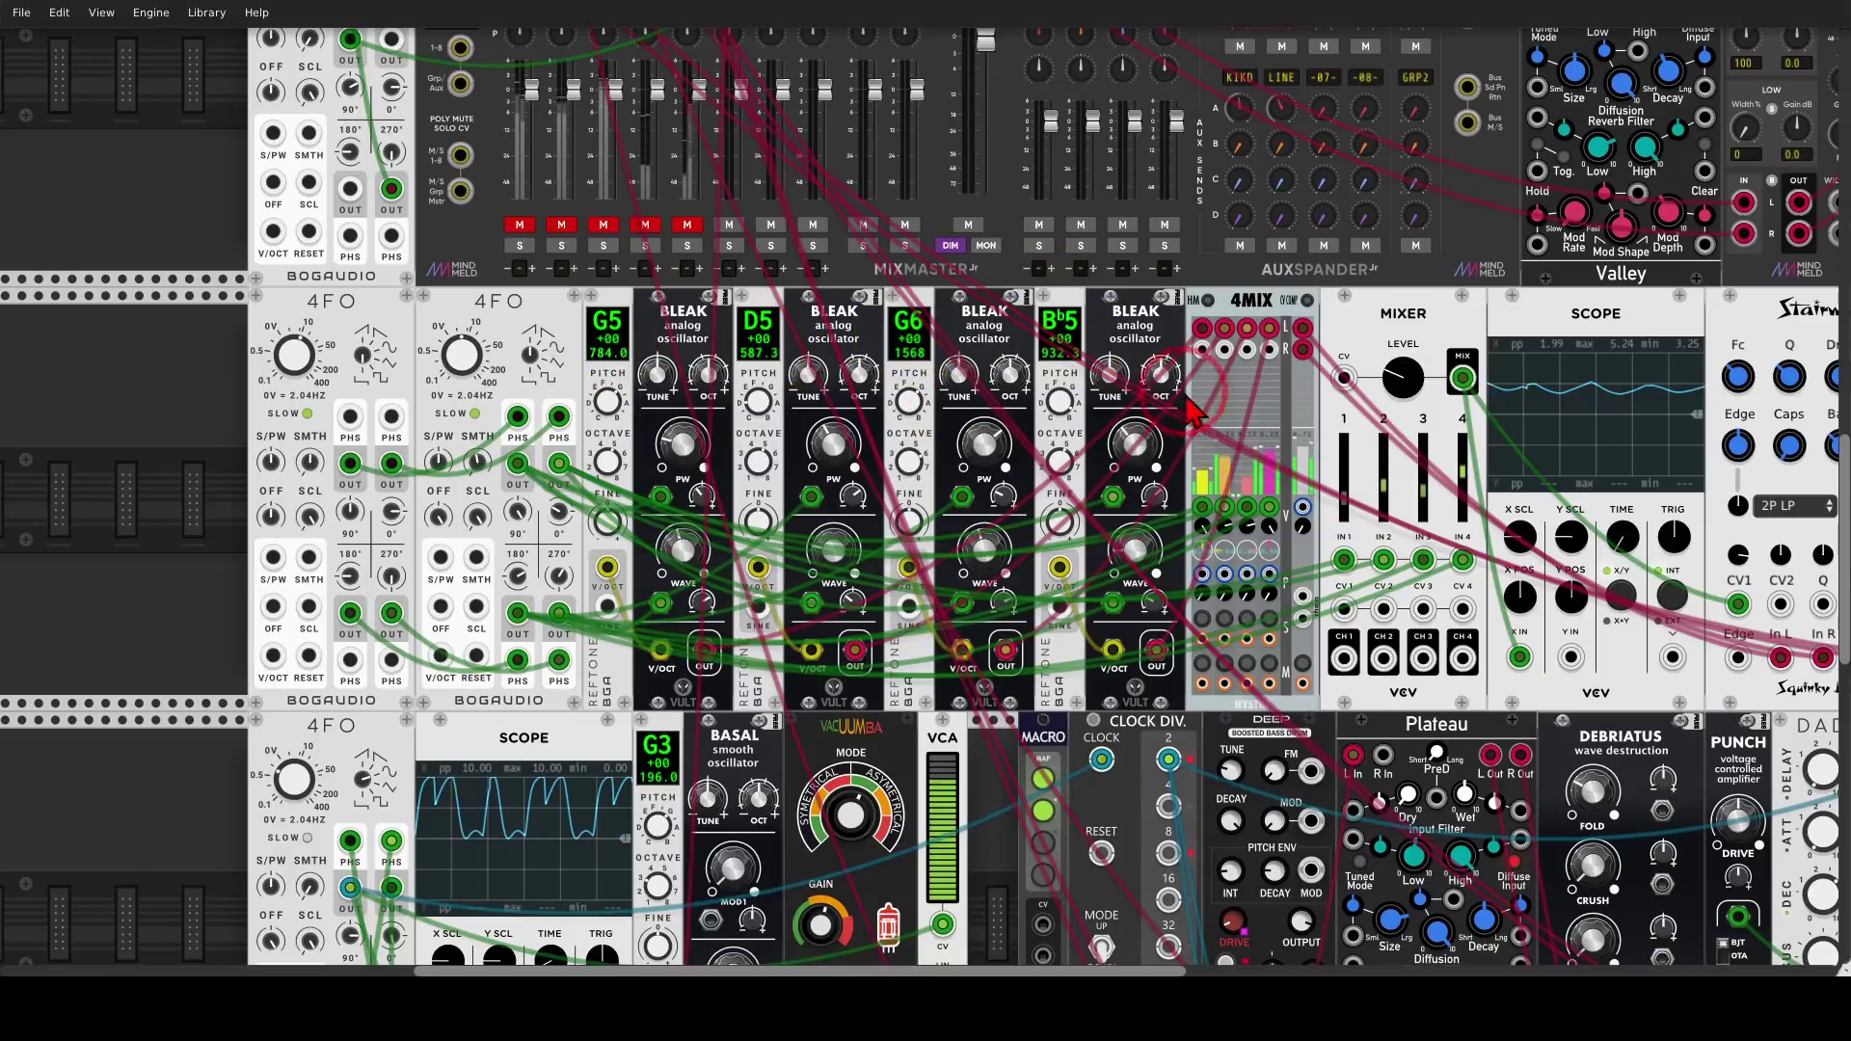
pyautogui.moveTo(1297, 357)
pyautogui.mouseDown()
pyautogui.moveTo(1254, 294)
pyautogui.moveTo(1172, 337)
pyautogui.moveTo(1271, 395)
pyautogui.moveTo(1254, 297)
pyautogui.mouseUp()
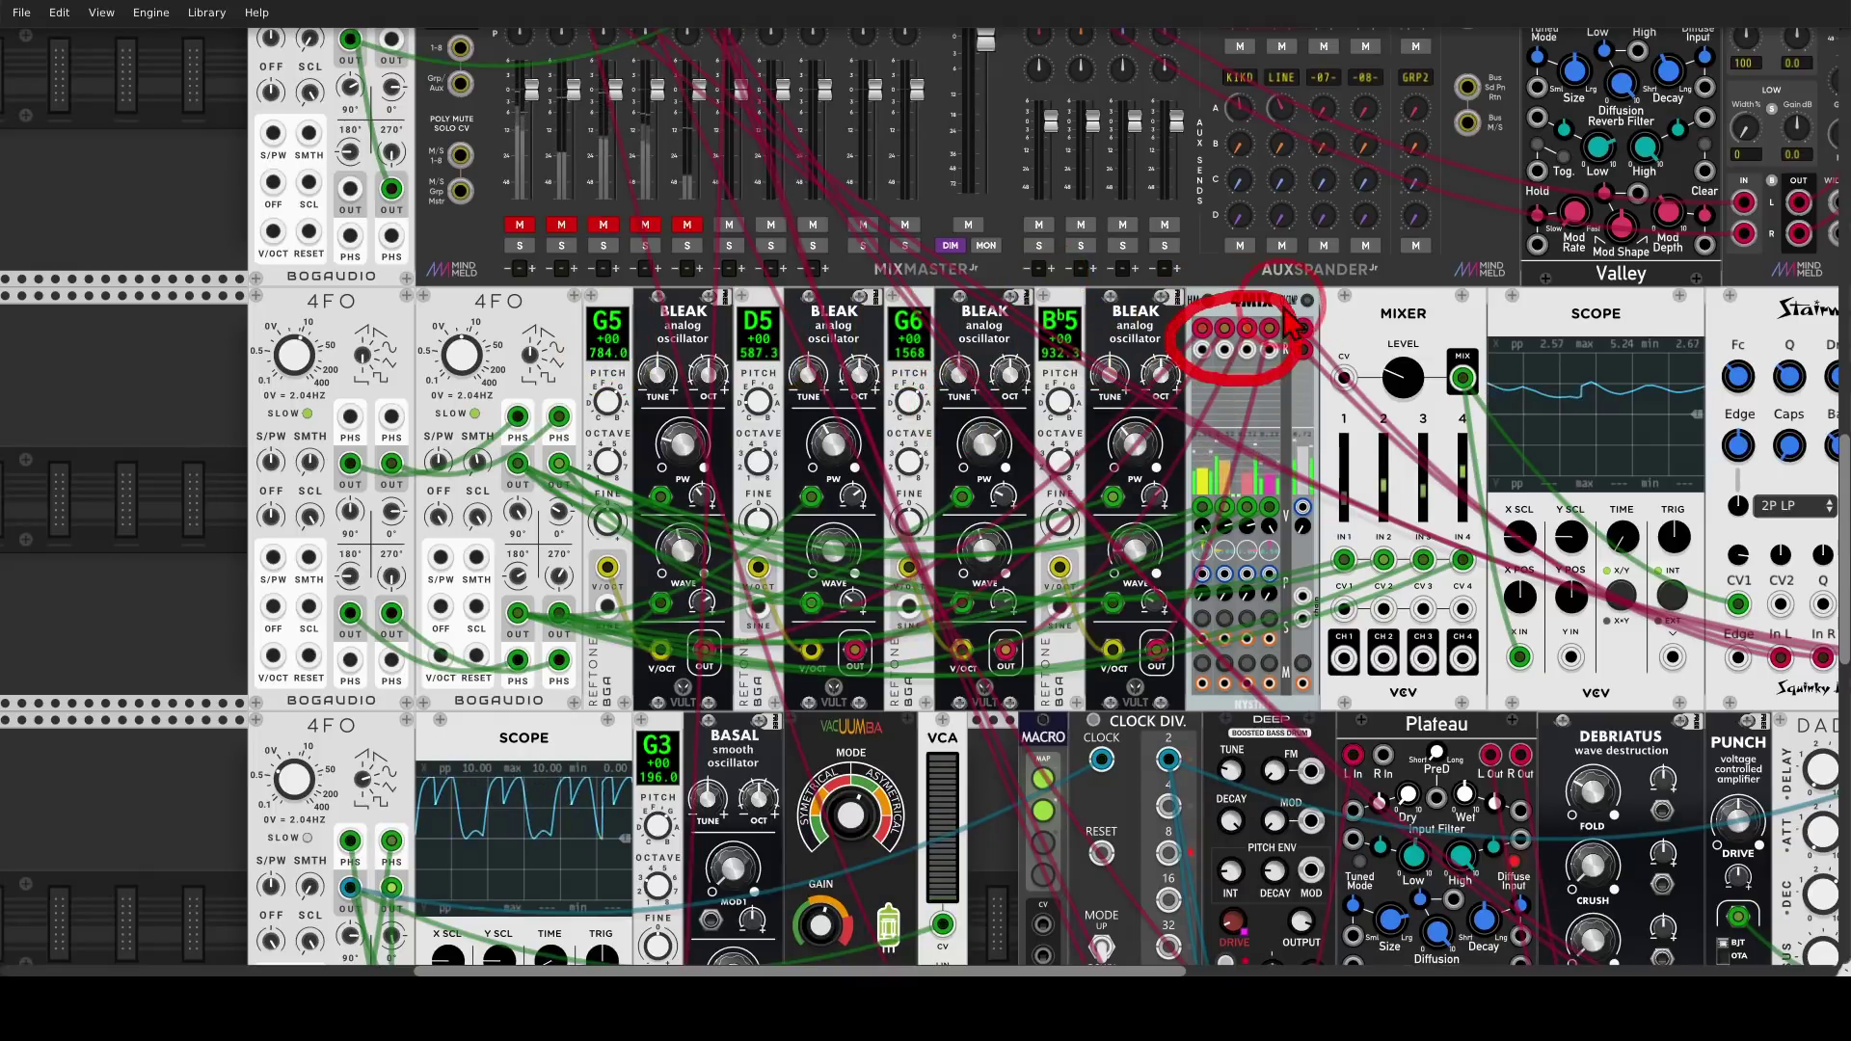
pyautogui.press('Escape')
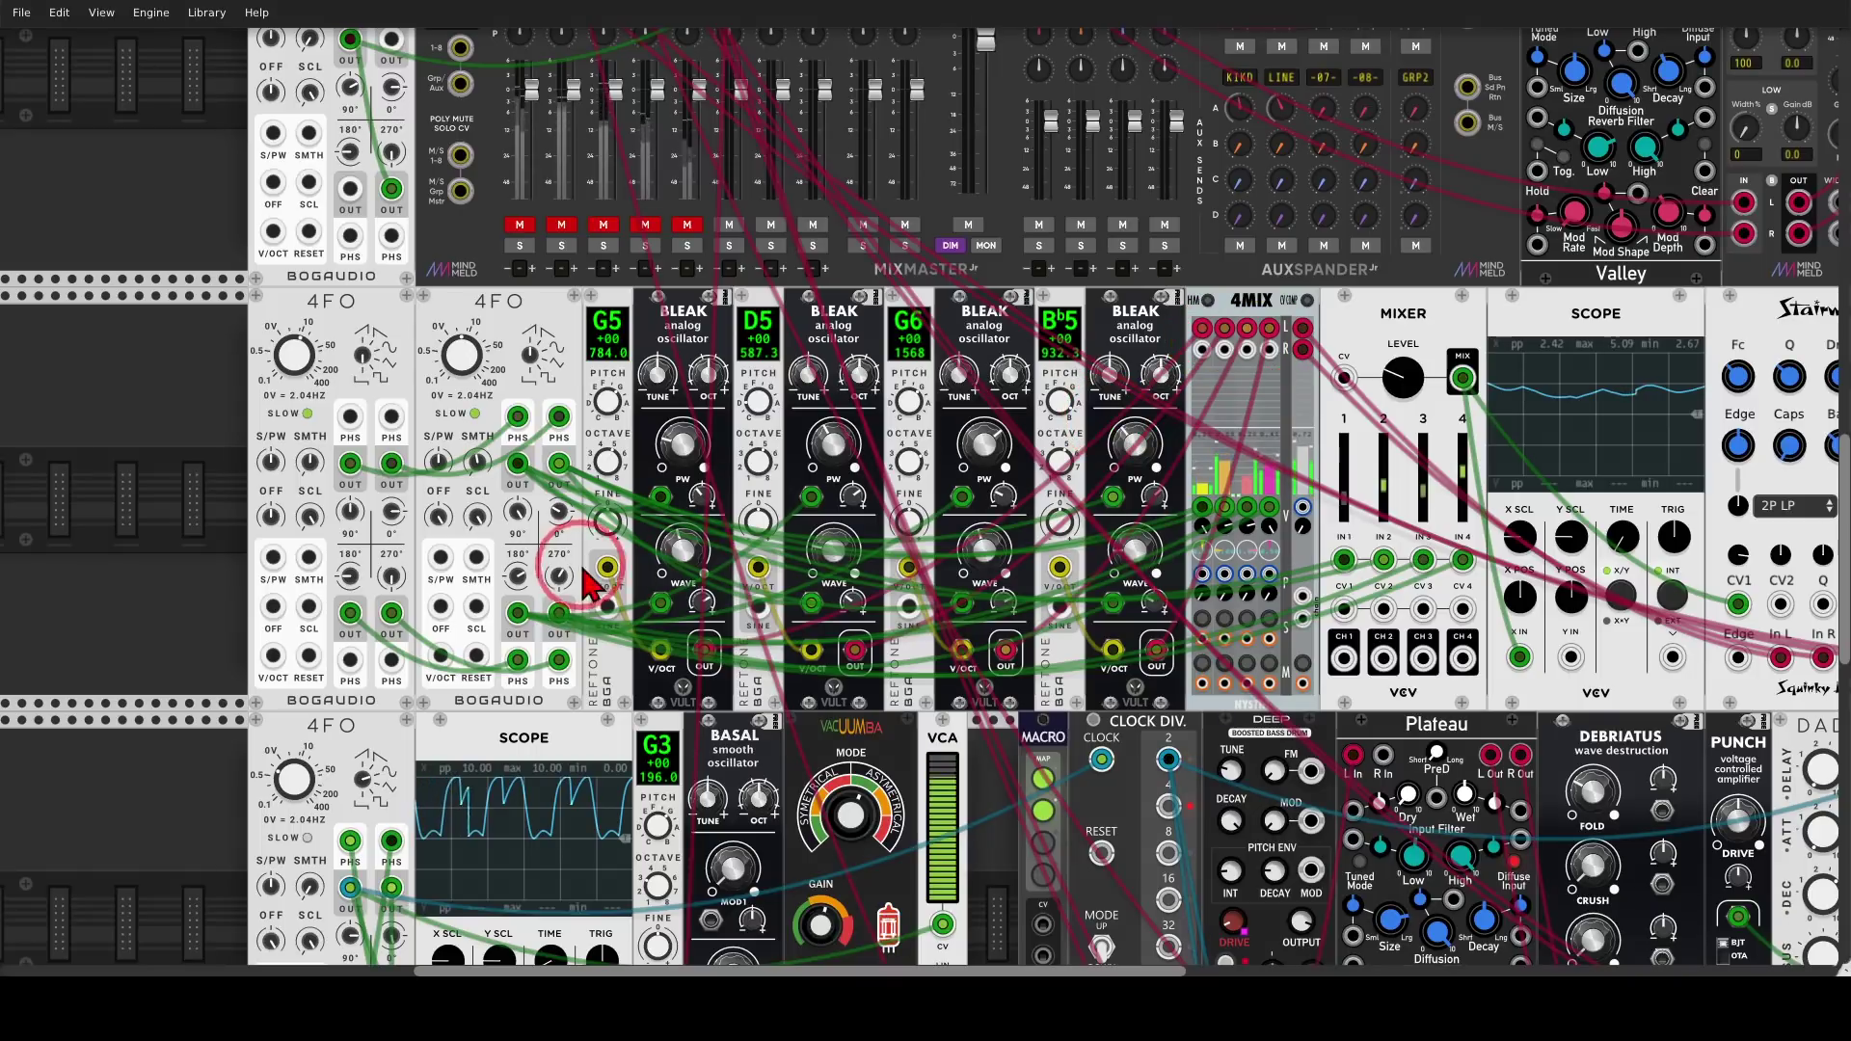
# Trace the 4FO modulation cables into the PW and WAVE inputs of the four BLEAK oscillators
pyautogui.scroll(2, 445, 536)
pyautogui.moveTo(517, 282); pyautogui.dragTo(580, 259)
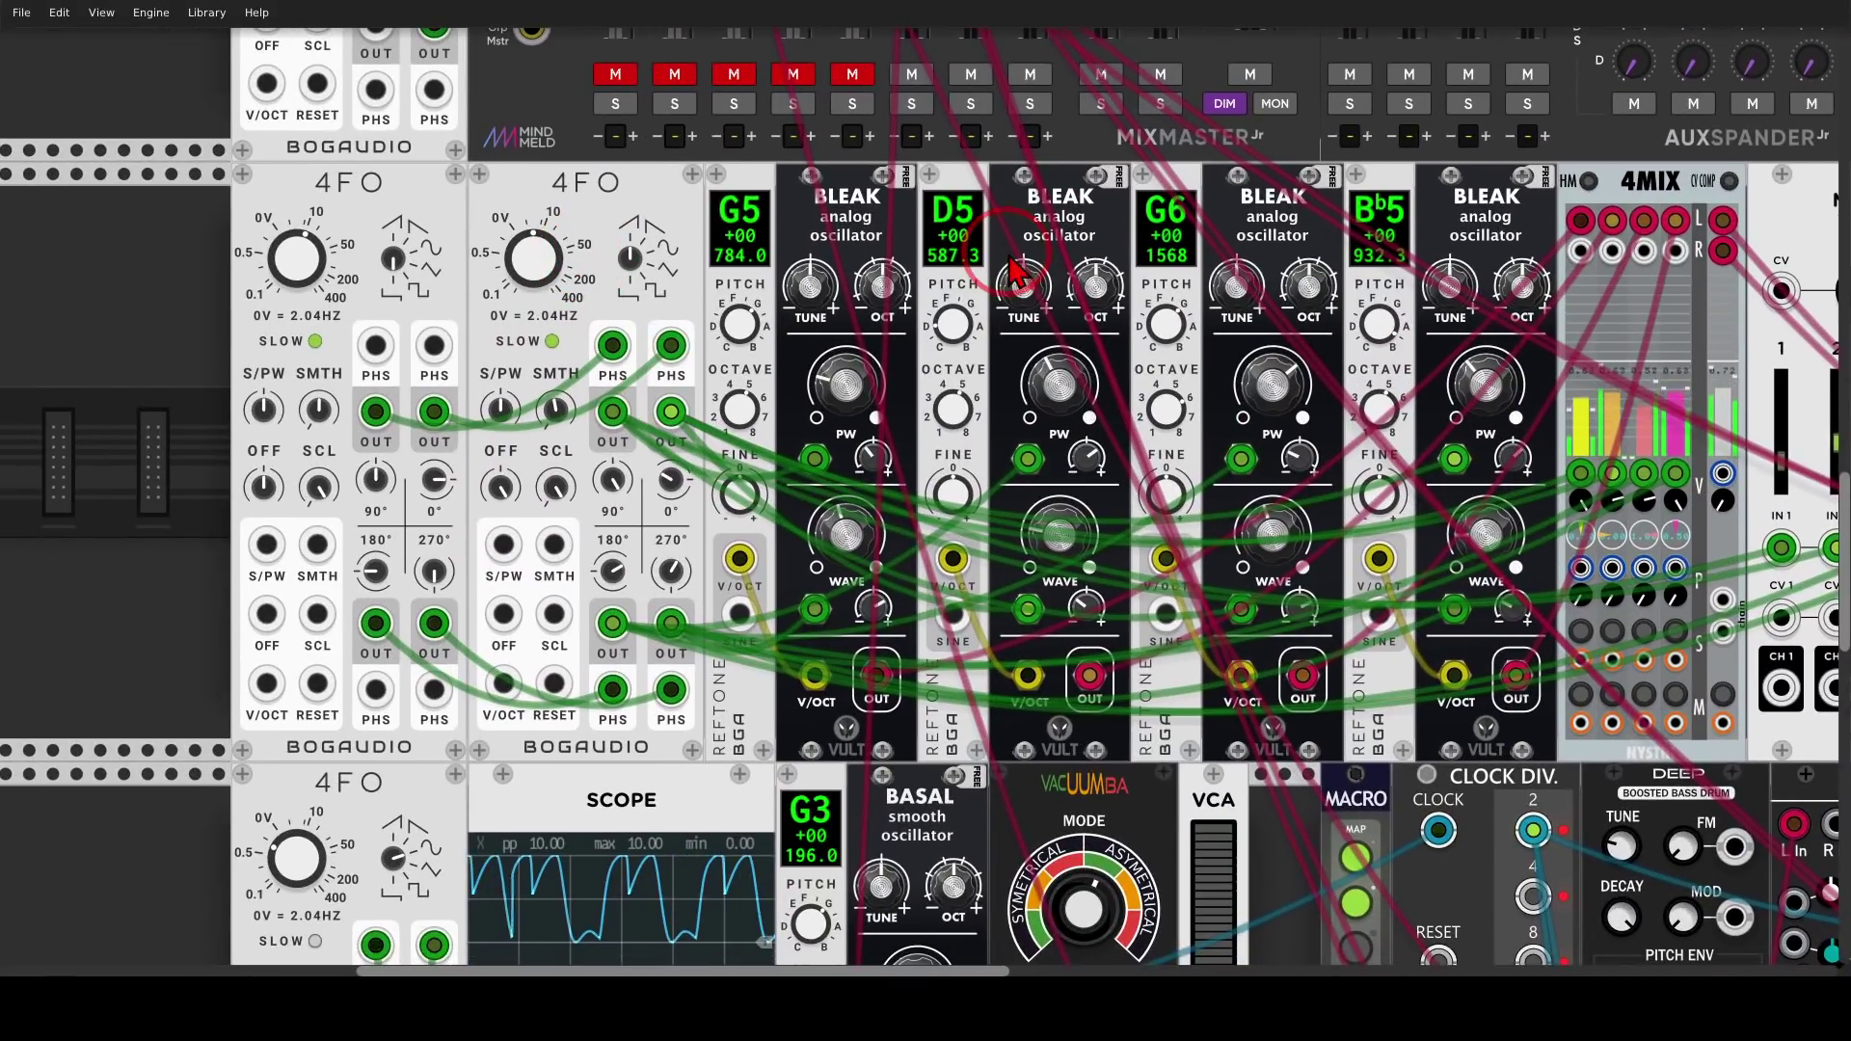
pyautogui.moveTo(905, 466); pyautogui.dragTo(750, 467)
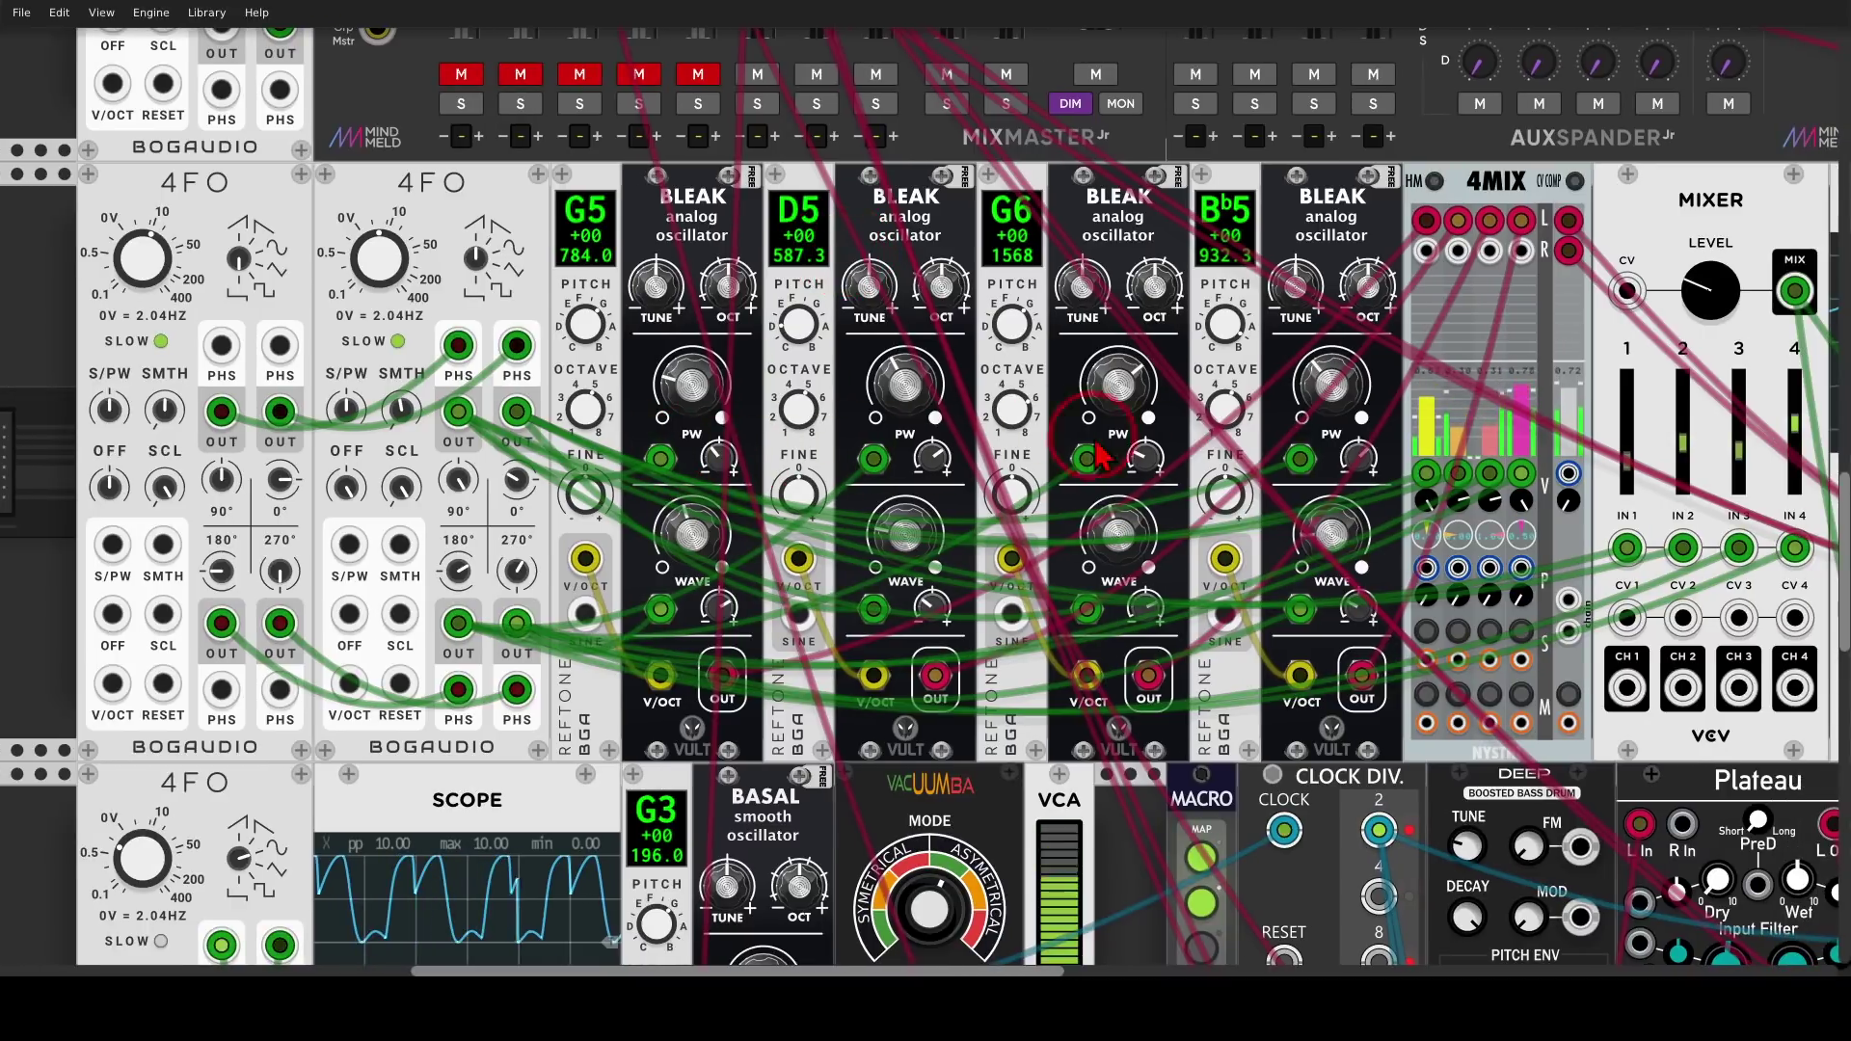
pyautogui.moveTo(1014, 431)
pyautogui.mouseDown()
pyautogui.moveTo(607, 458)
pyautogui.moveTo(812, 490)
pyautogui.moveTo(1138, 499)
pyautogui.moveTo(1313, 481)
pyautogui.moveTo(1355, 458)
pyautogui.mouseUp()
pyautogui.moveTo(1304, 610)
pyautogui.mouseDown()
pyautogui.moveTo(901, 583)
pyautogui.moveTo(636, 600)
pyautogui.moveTo(688, 661)
pyautogui.moveTo(924, 678)
pyautogui.moveTo(1311, 654)
pyautogui.moveTo(1331, 586)
pyautogui.mouseUp()
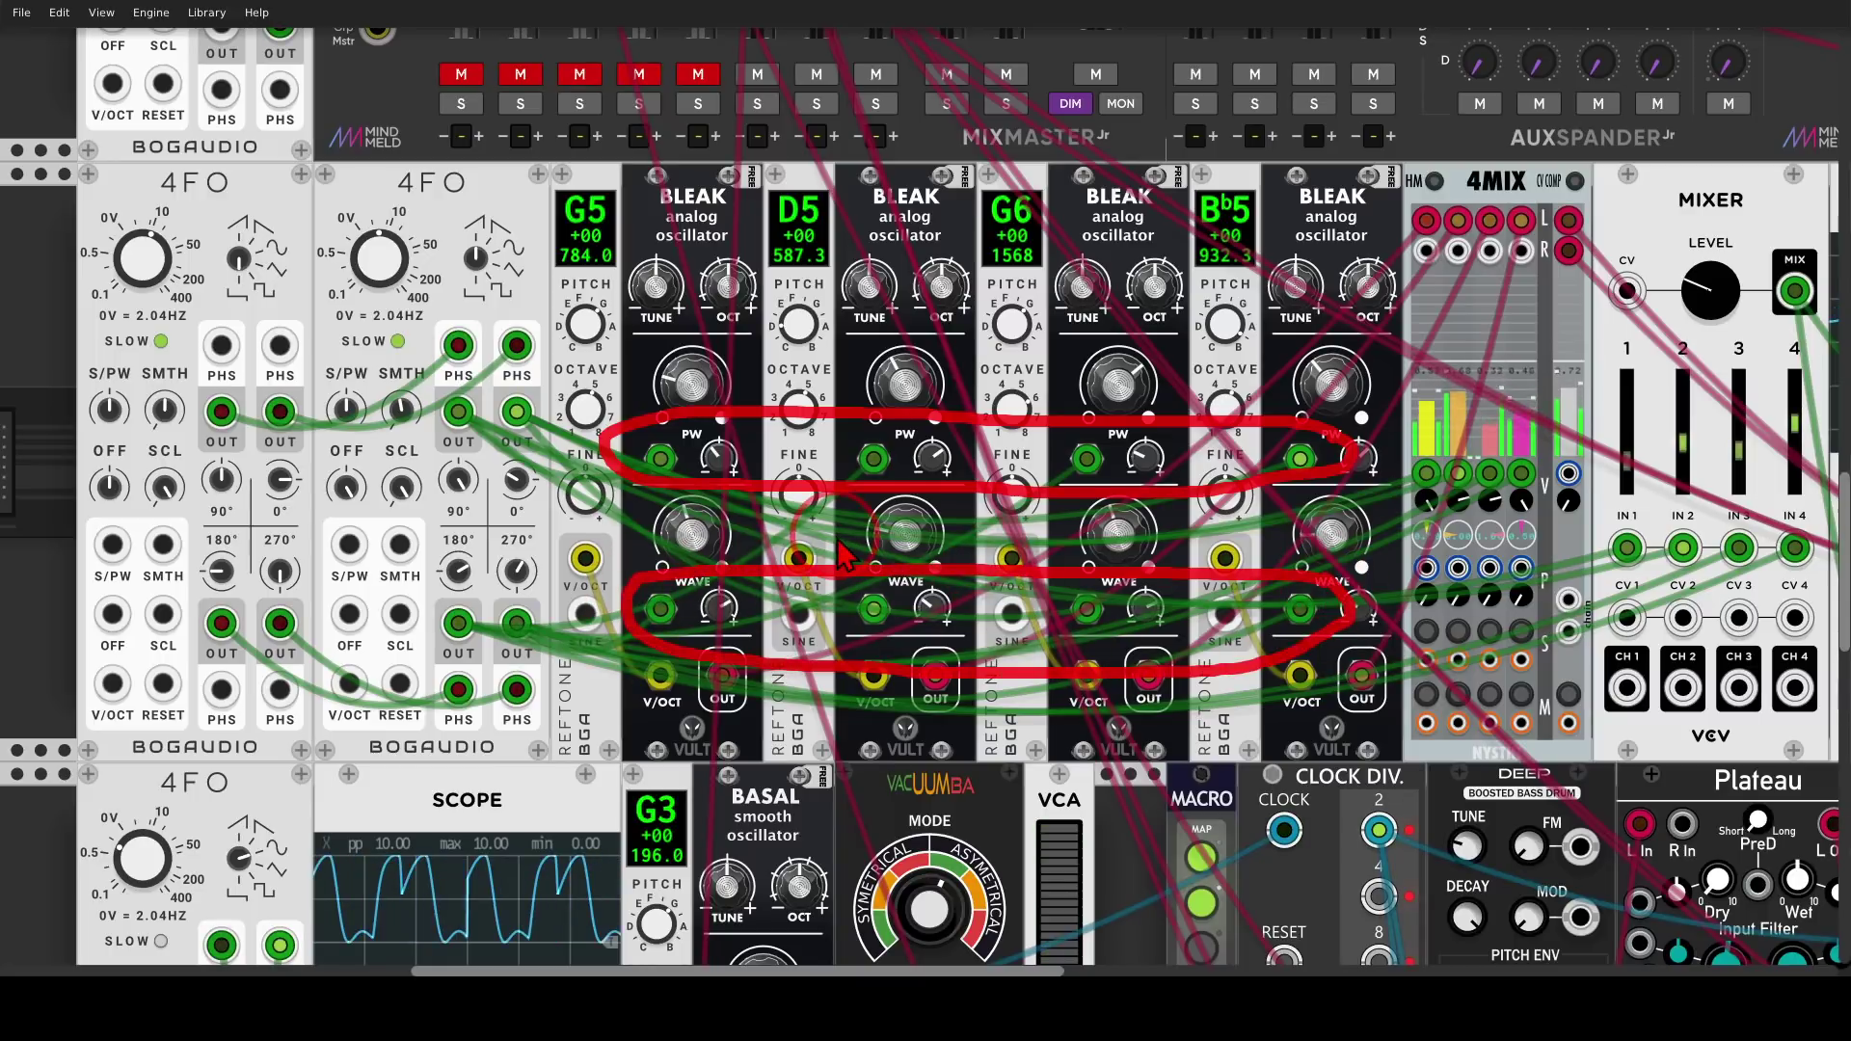
pyautogui.hotkey('shift', 'F9')
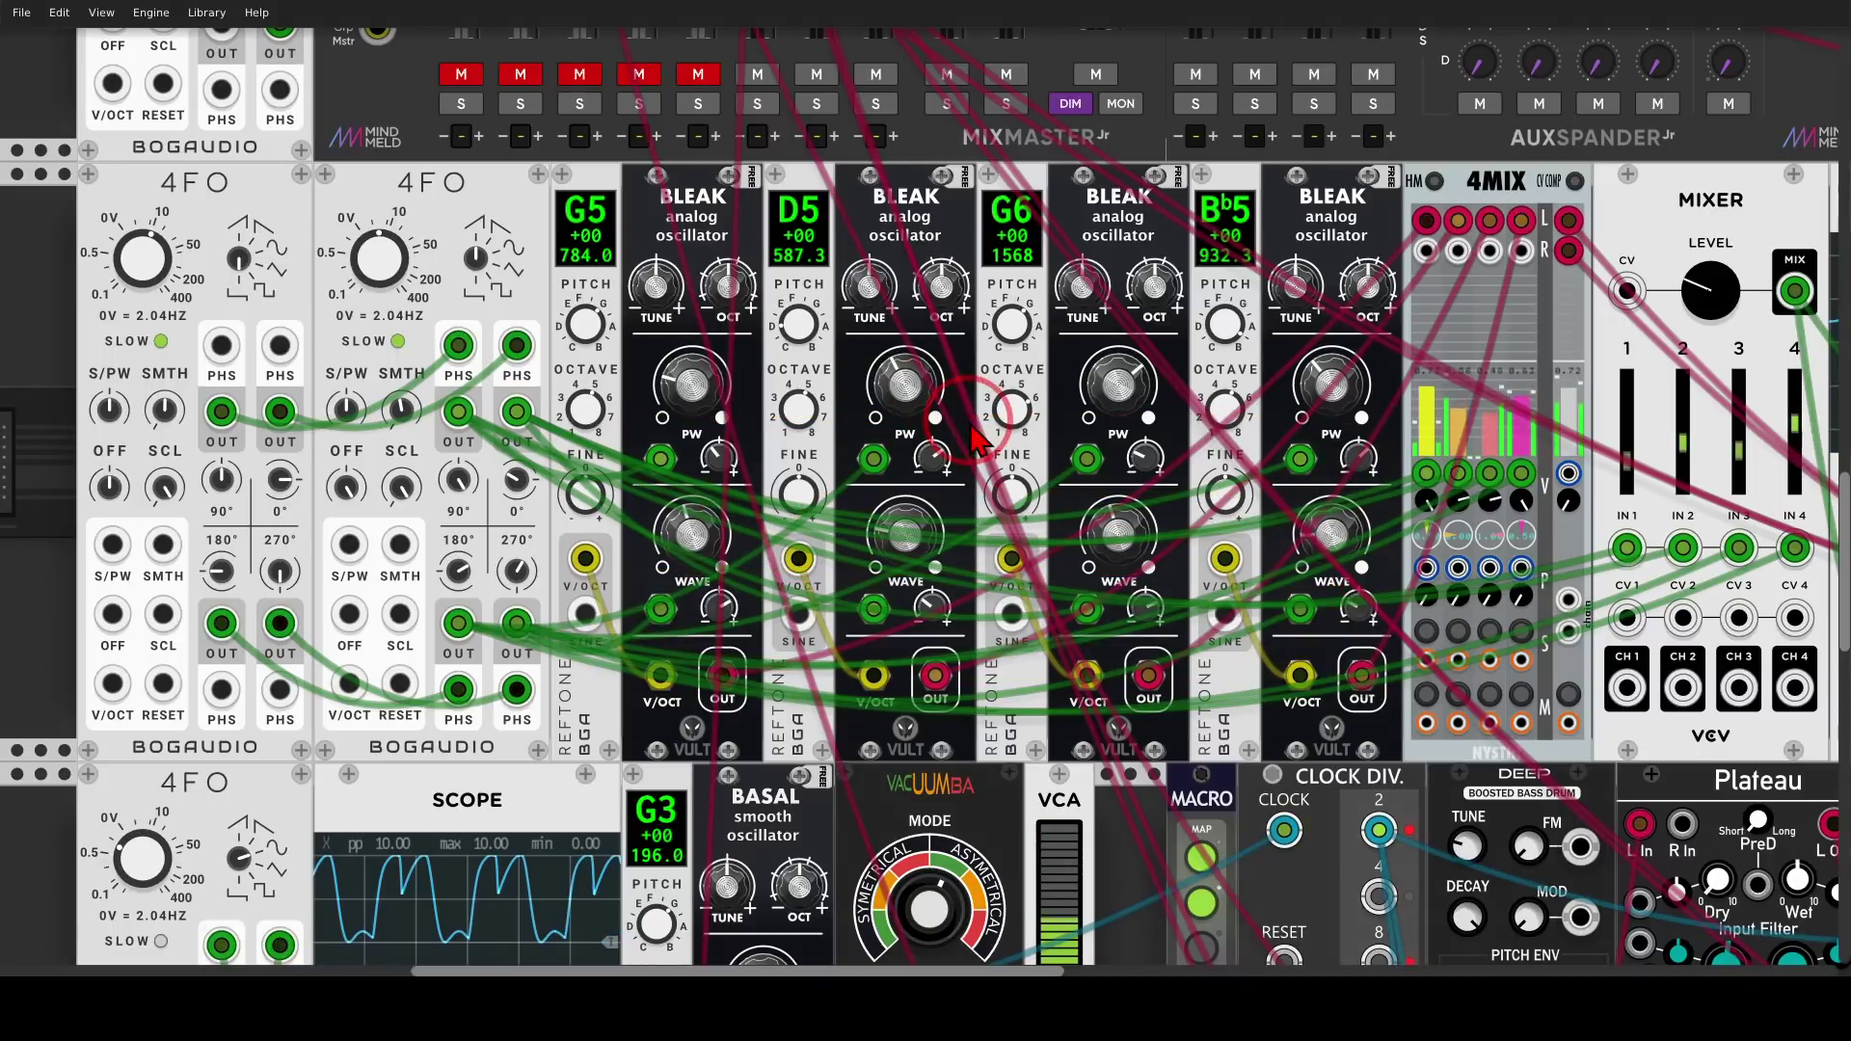
# Inspect the modulated volume CV inputs of the four 4MIX channels
pyautogui.hscroll(1, 1157, 463)
pyautogui.click(1468, 441)
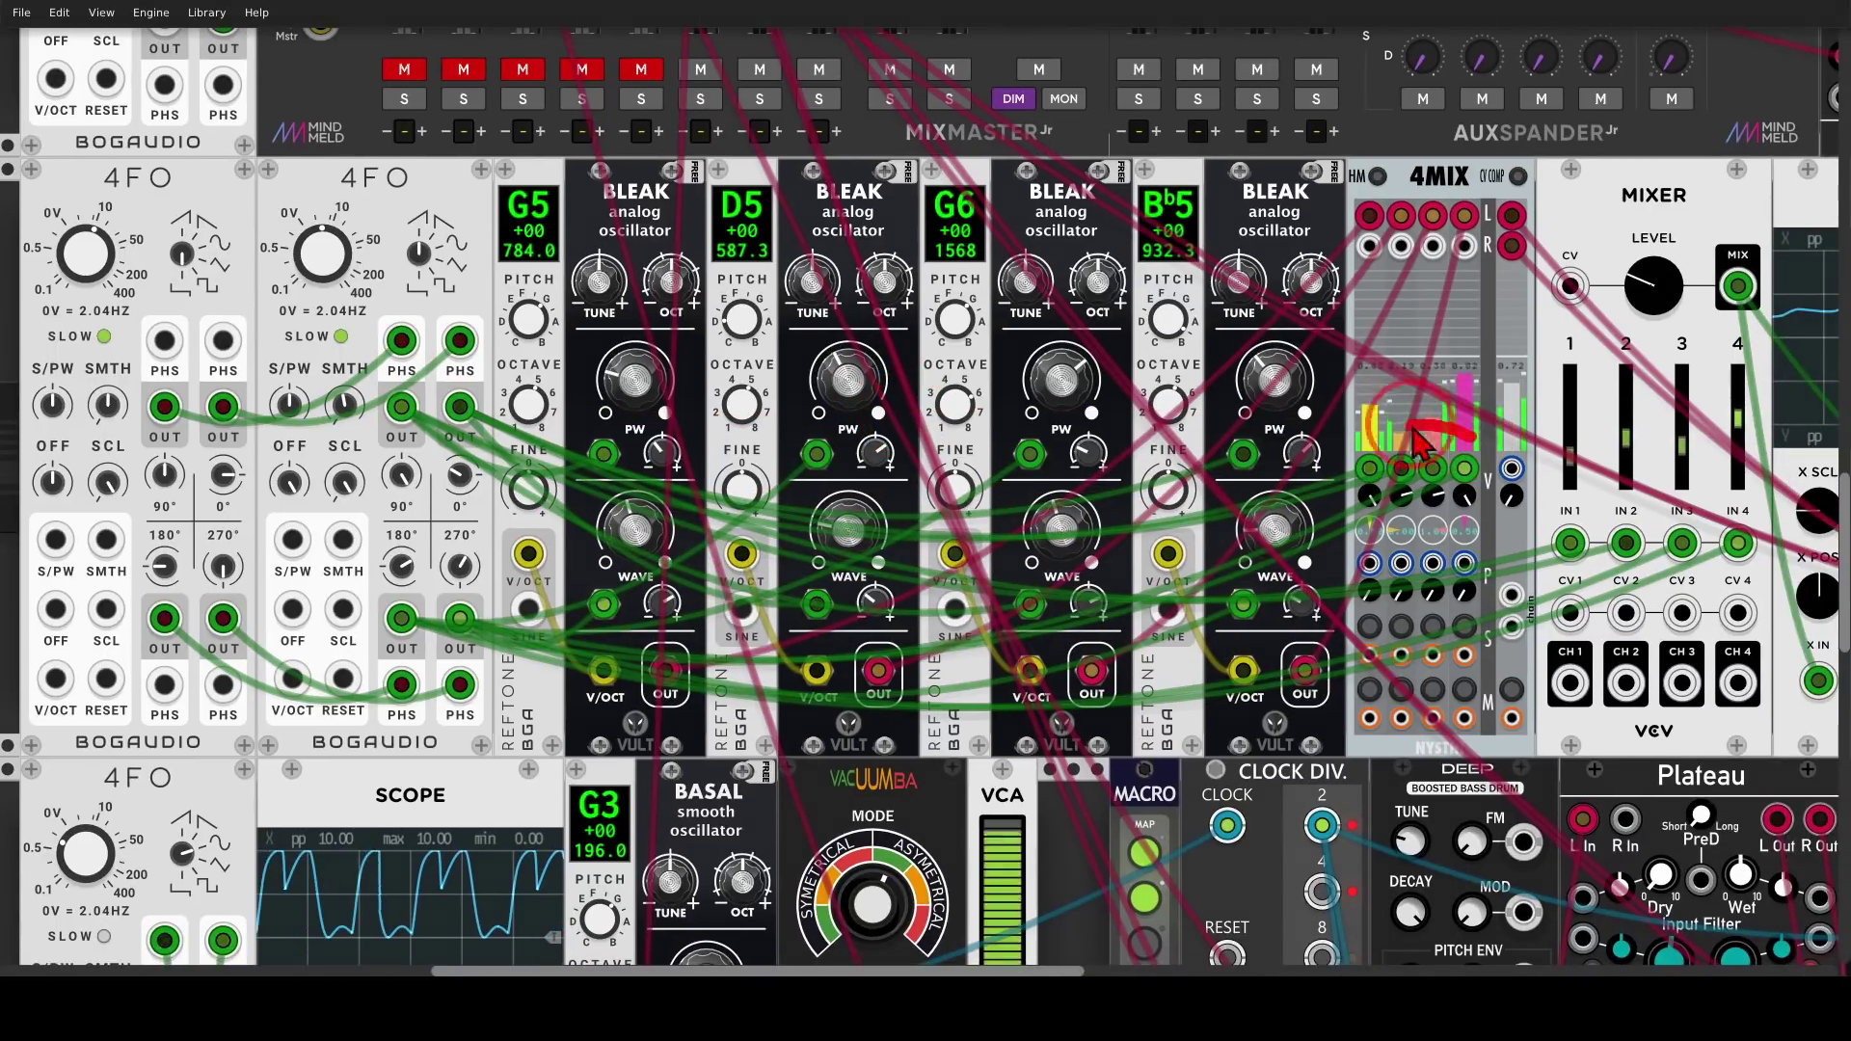
pyautogui.moveTo(1467, 436)
pyautogui.mouseDown()
pyautogui.moveTo(1398, 502)
pyautogui.moveTo(1495, 487)
pyautogui.moveTo(1446, 429)
pyautogui.mouseUp()
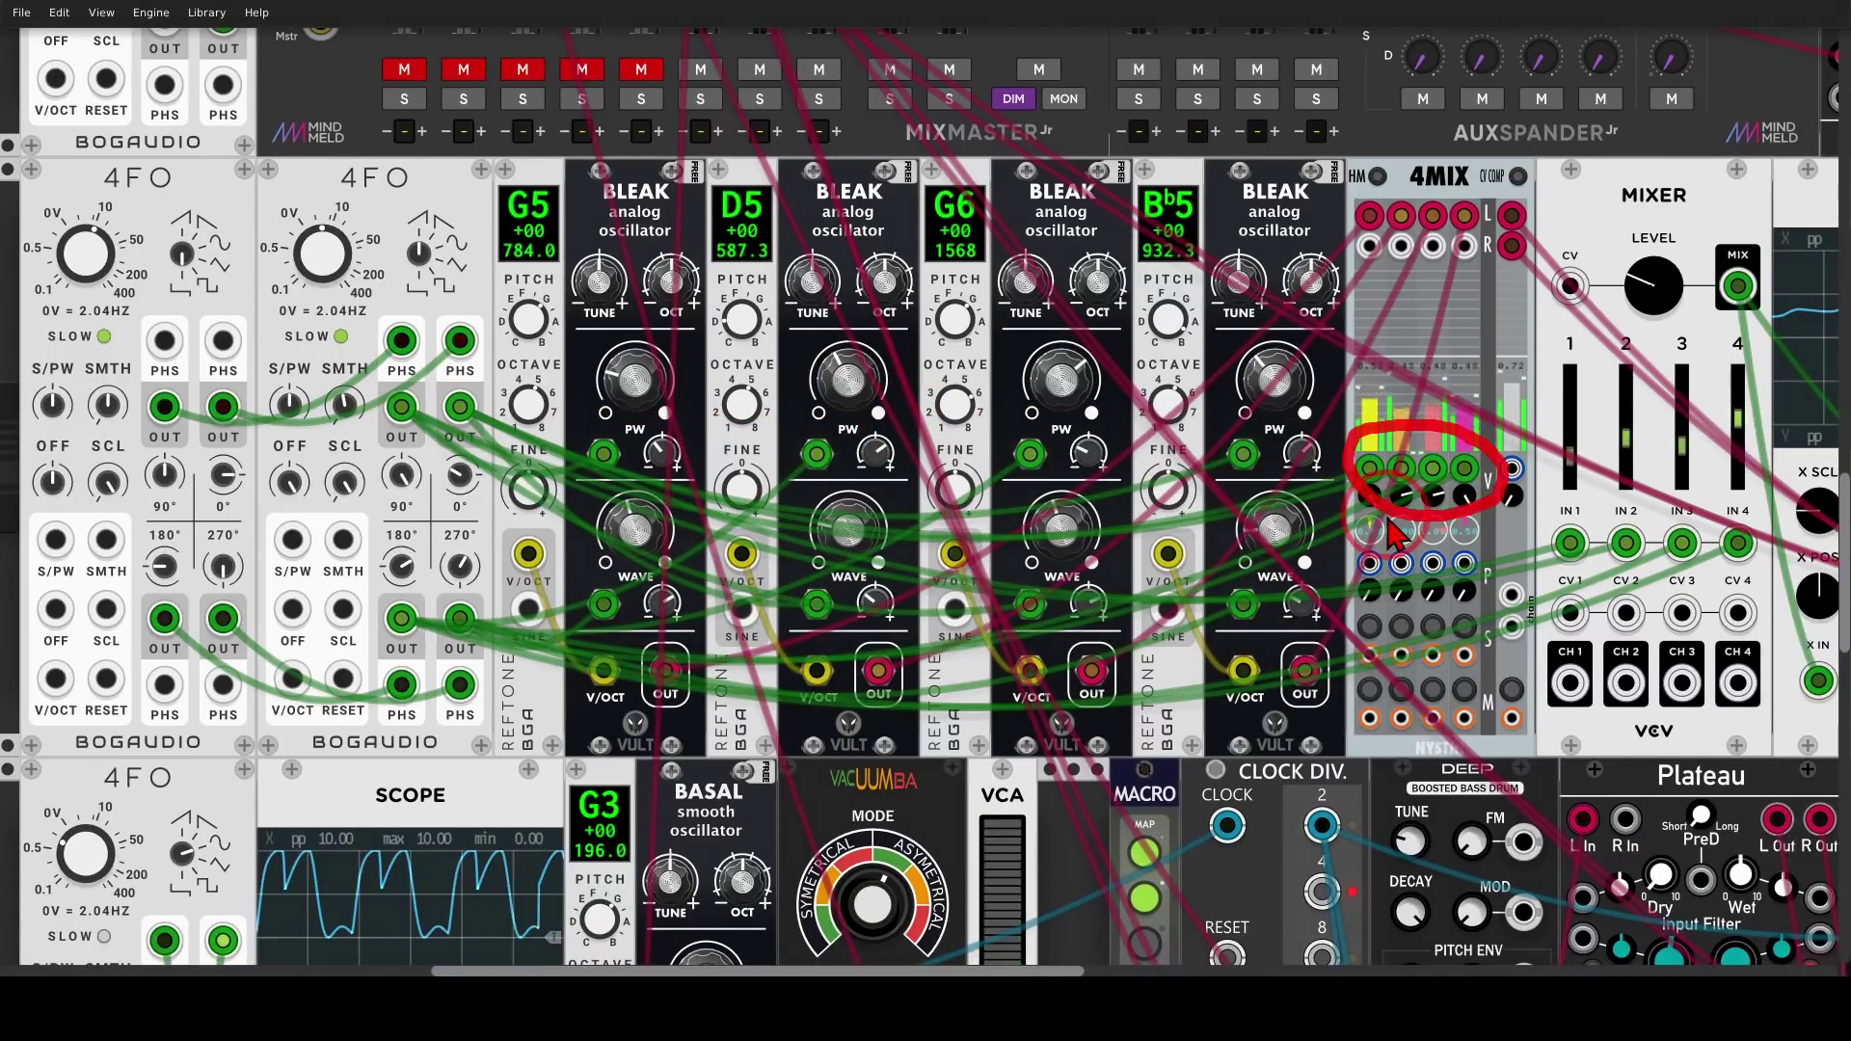
pyautogui.click(1395, 533)
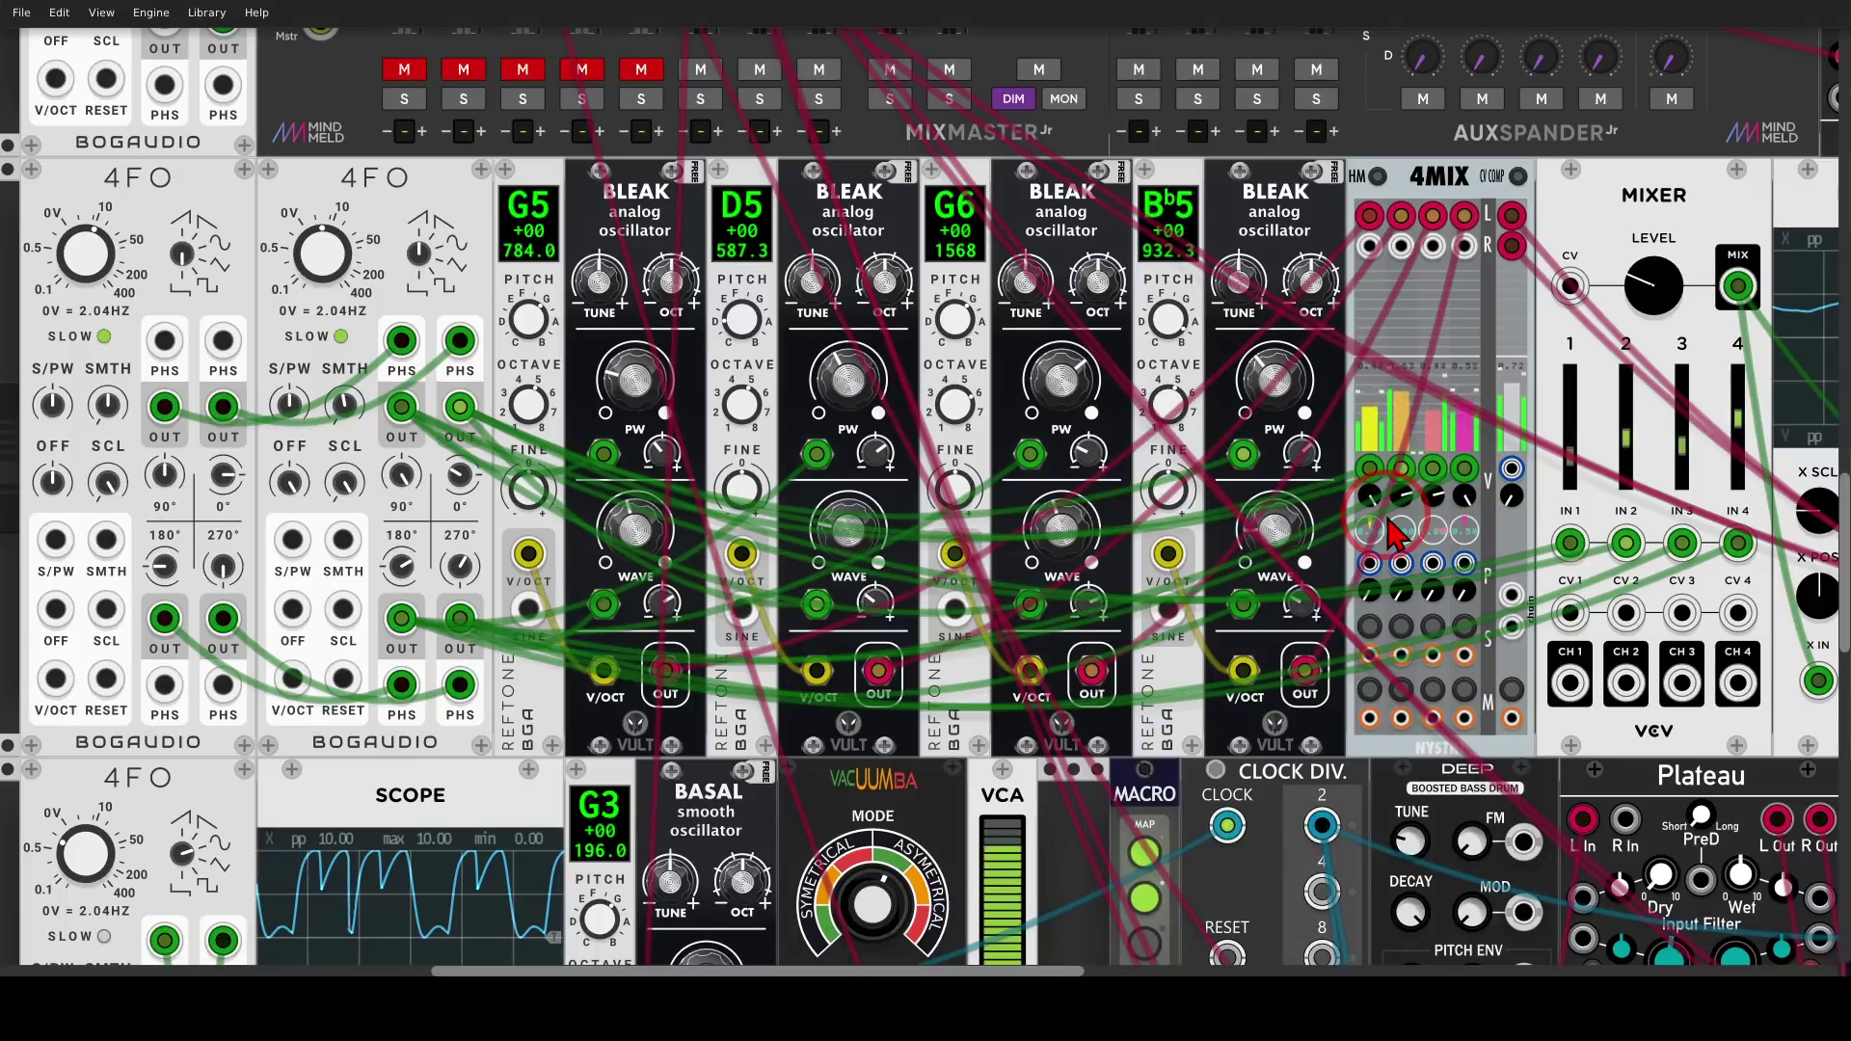
# Trace the outputs of the first 4FO in the drone row into the phase inputs of the second 4FO
pyautogui.moveTo(704, 241); pyautogui.dragTo(922, 240)
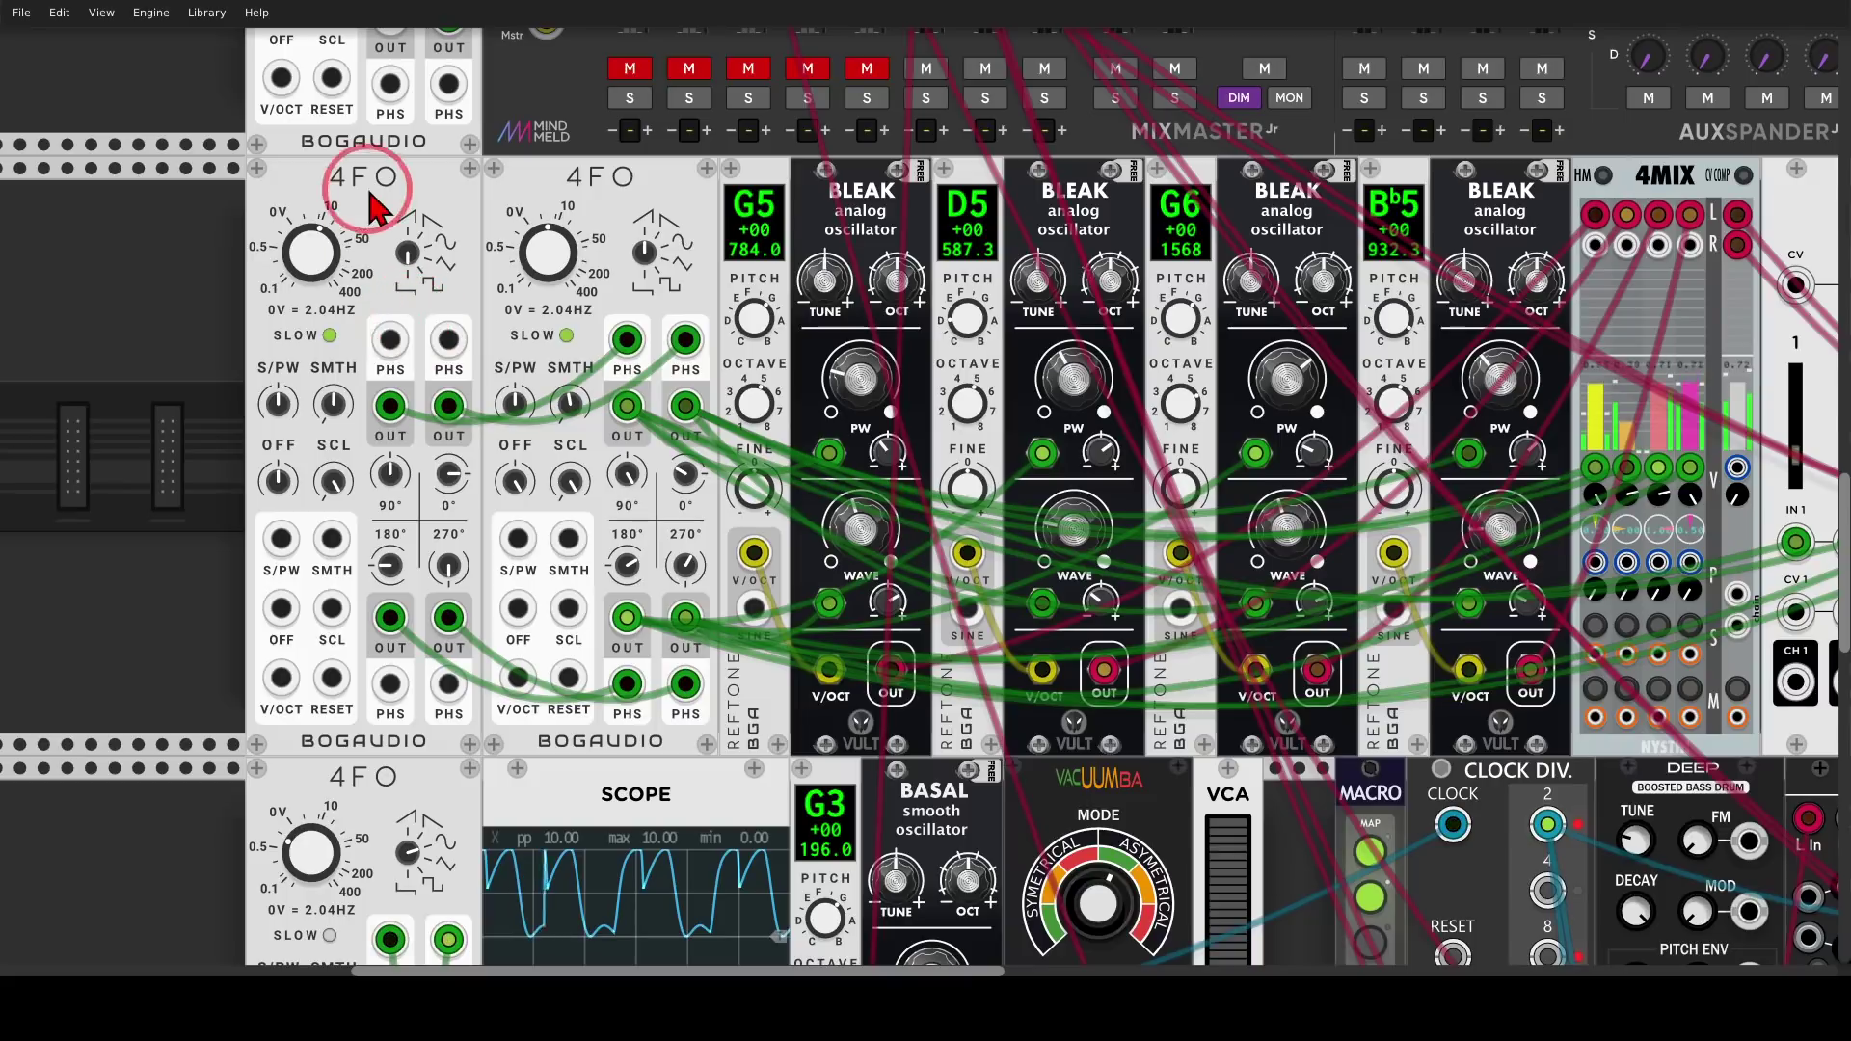
pyautogui.moveTo(393, 152); pyautogui.dragTo(412, 177)
pyautogui.moveTo(422, 389)
pyautogui.mouseDown()
pyautogui.moveTo(585, 347)
pyautogui.moveTo(561, 326)
pyautogui.moveTo(603, 335)
pyautogui.mouseUp()
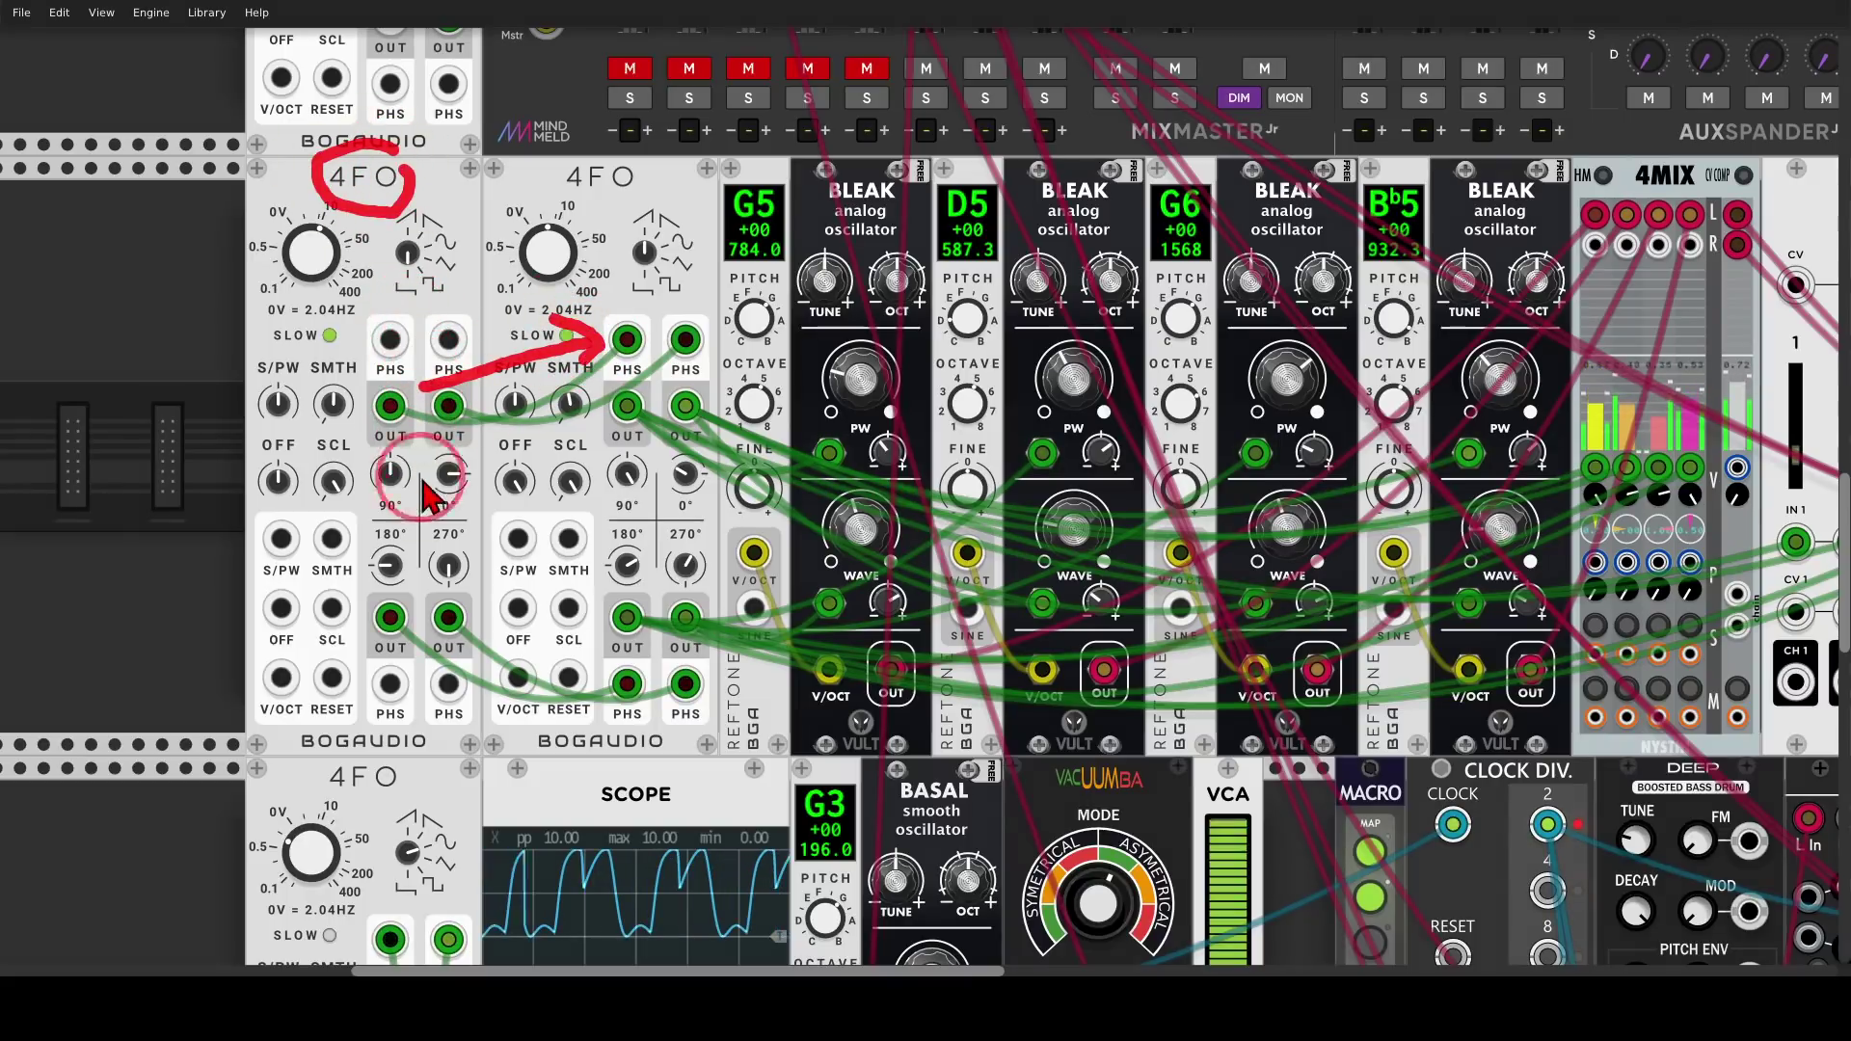
pyautogui.moveTo(417, 632)
pyautogui.mouseDown()
pyautogui.moveTo(573, 668)
pyautogui.moveTo(562, 641)
pyautogui.moveTo(569, 703)
pyautogui.mouseUp()
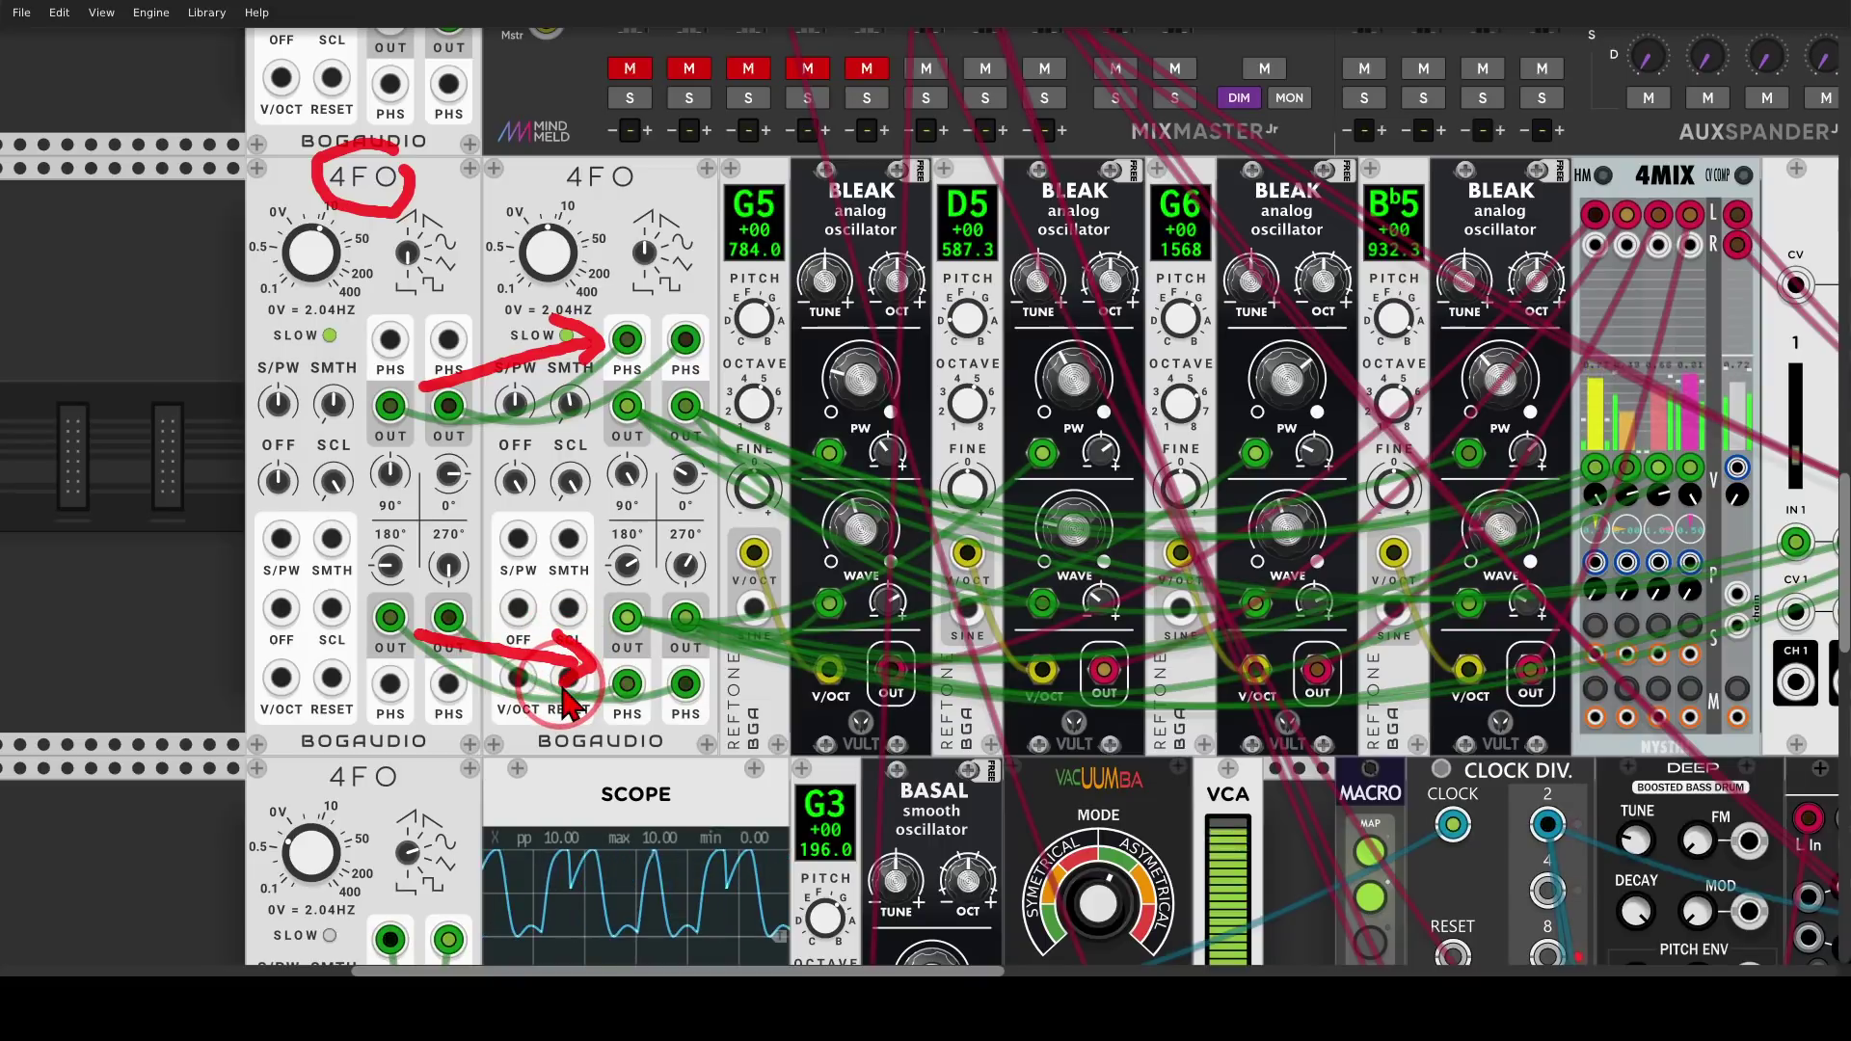
pyautogui.hotkey('shift', 'F9')
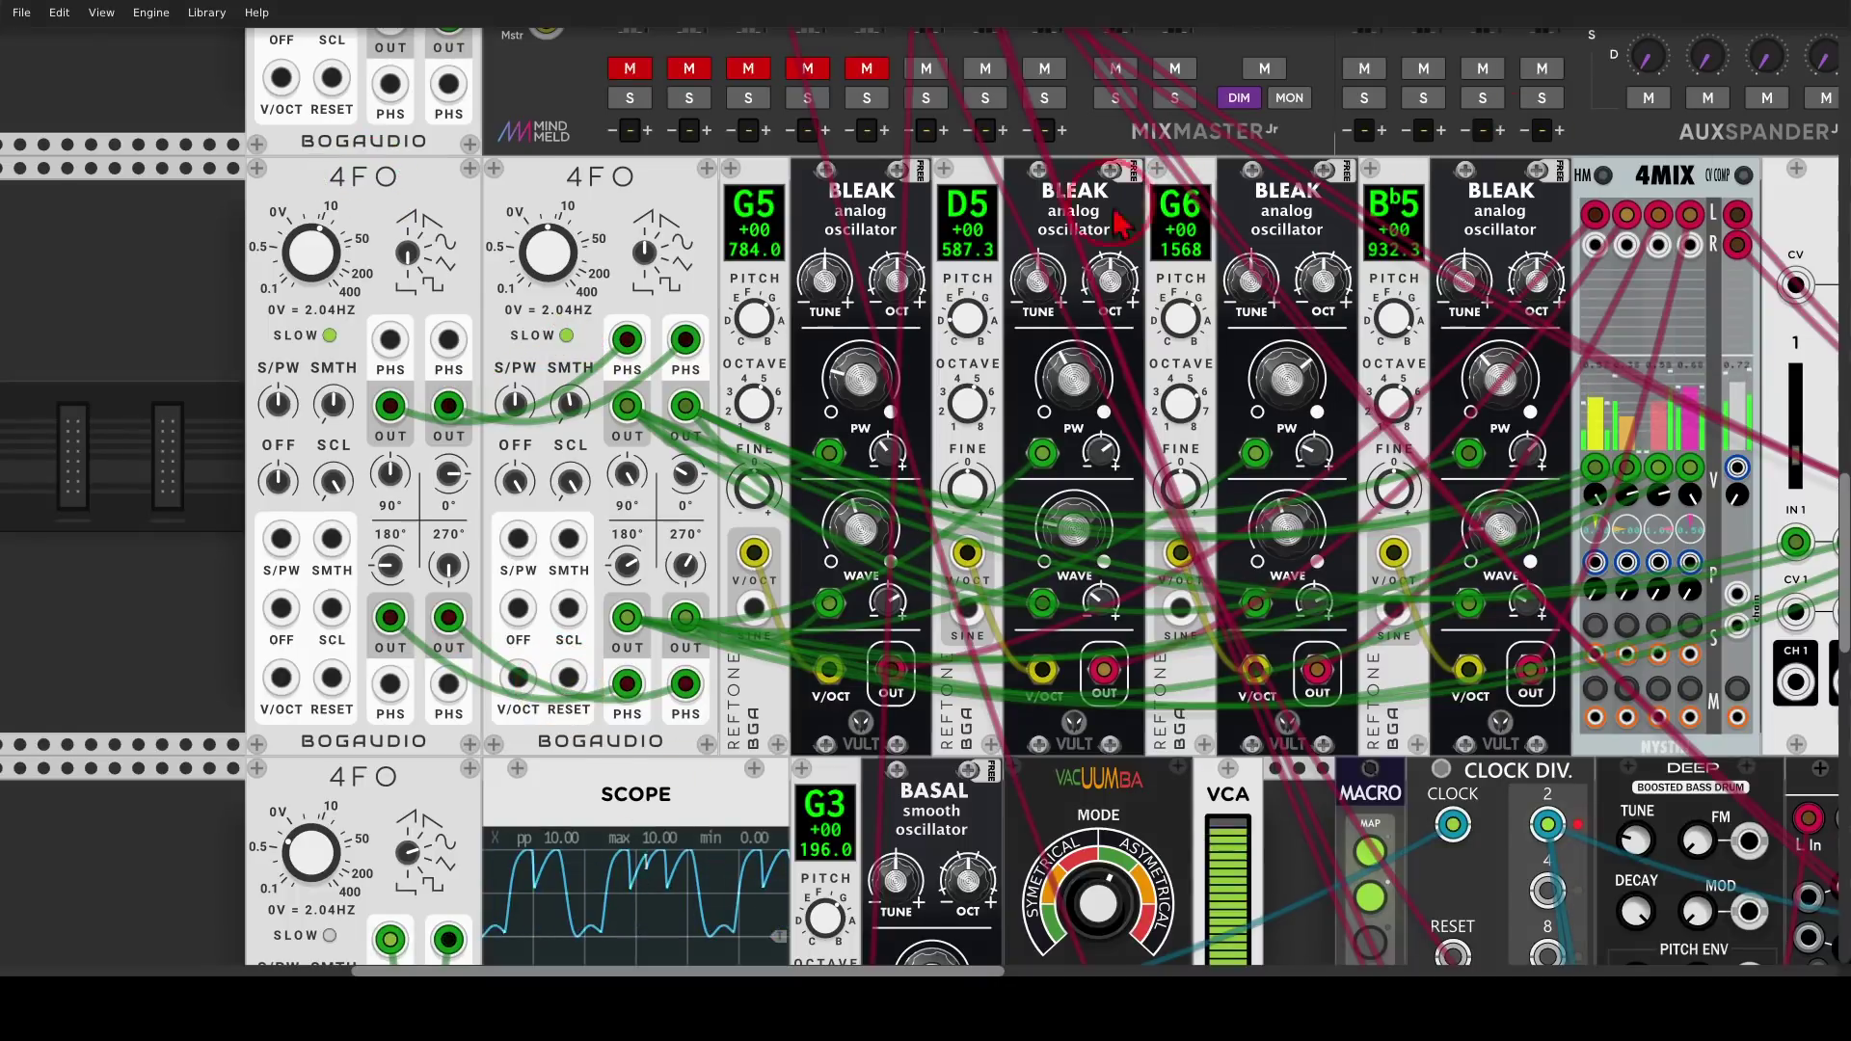
# Unmute the DRON channel on the MixMaster
pyautogui.scroll(5, 585, 125)
pyautogui.click(632, 310)
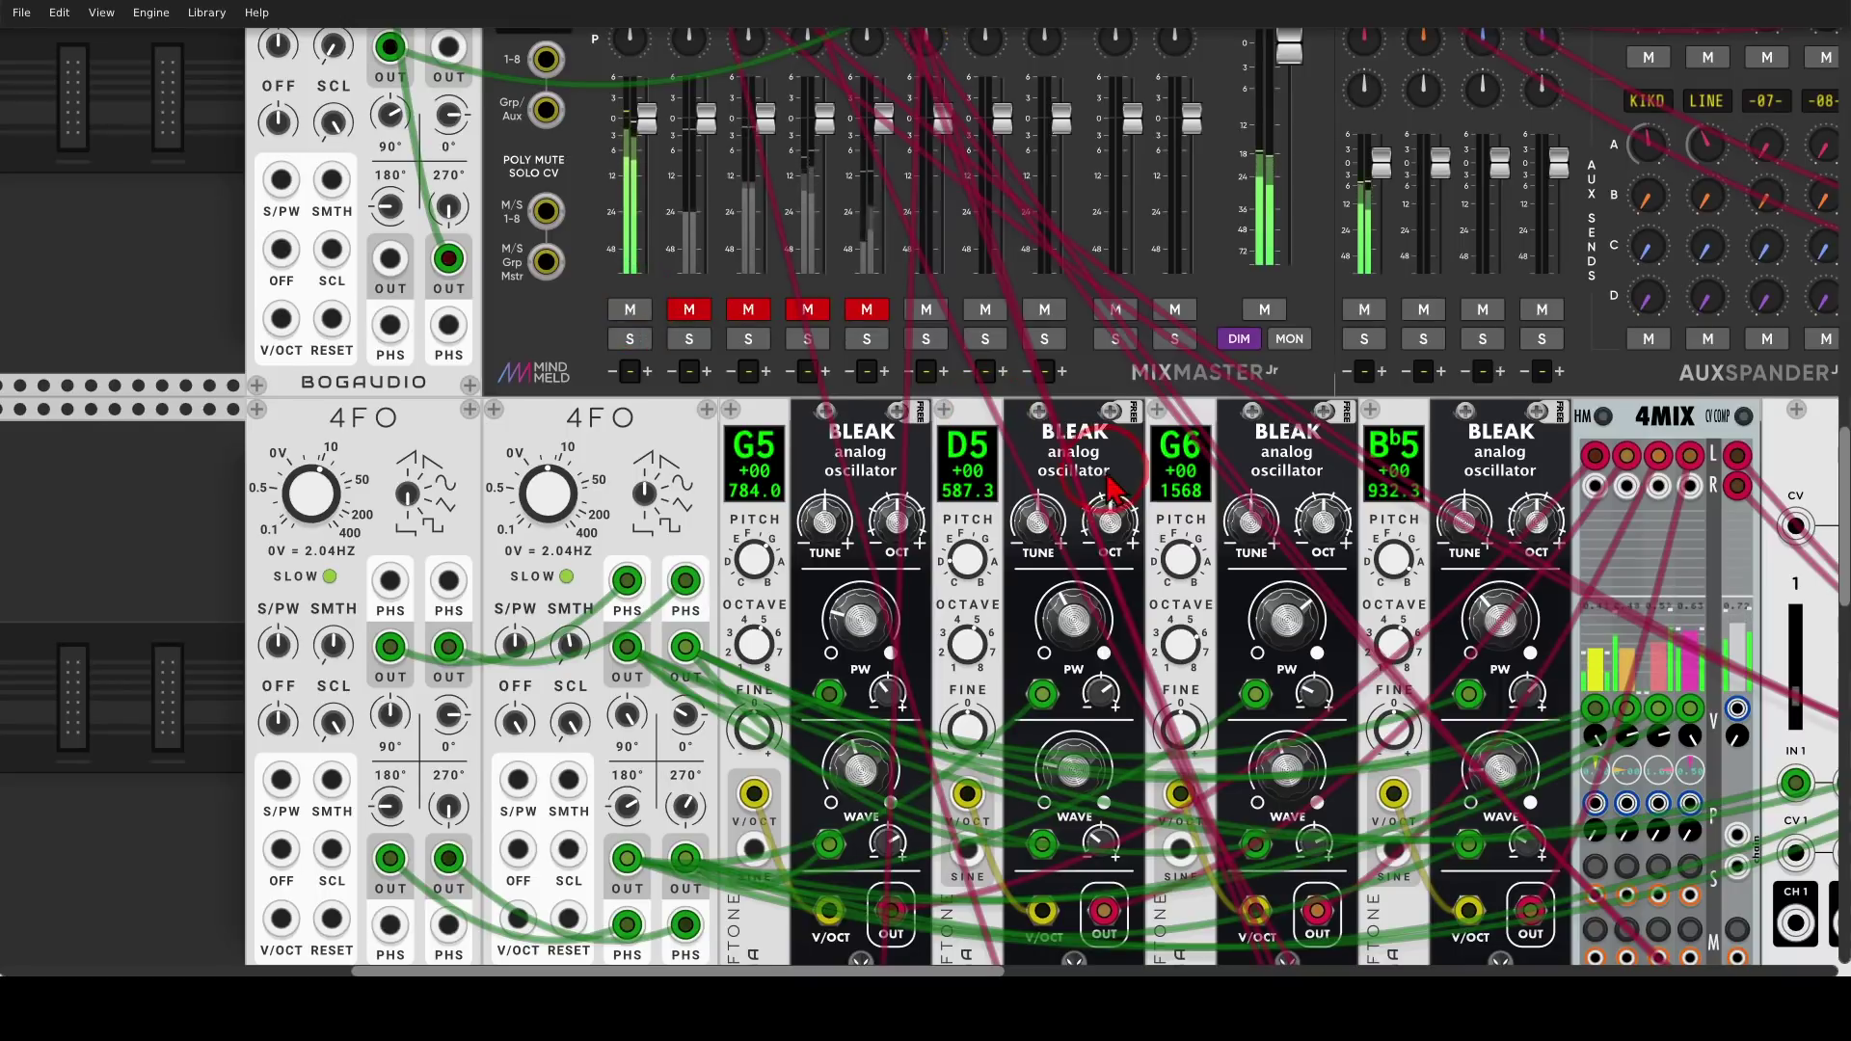
# Follow the stereo output of the 4MIX into the inputs of the Stairway filter
pyautogui.moveTo(1101, 473); pyautogui.dragTo(958, 296)
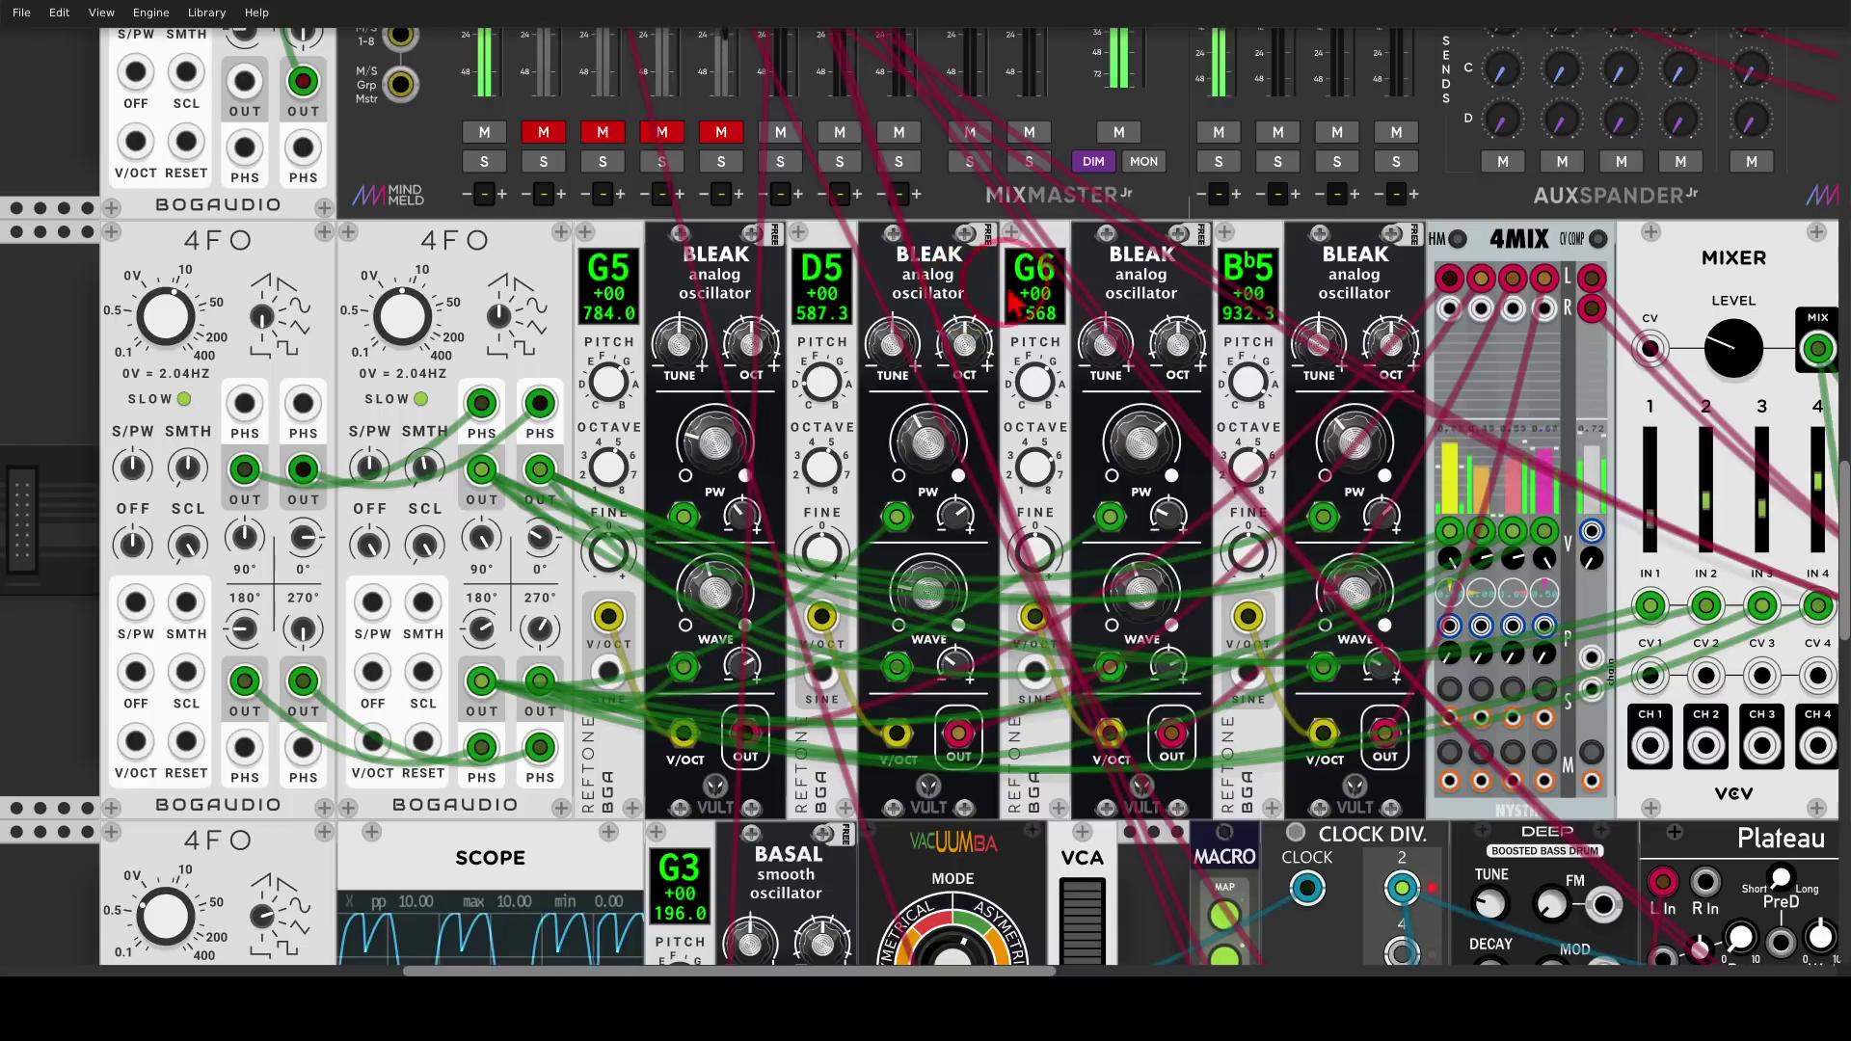
pyautogui.hscroll(10, 1013, 304)
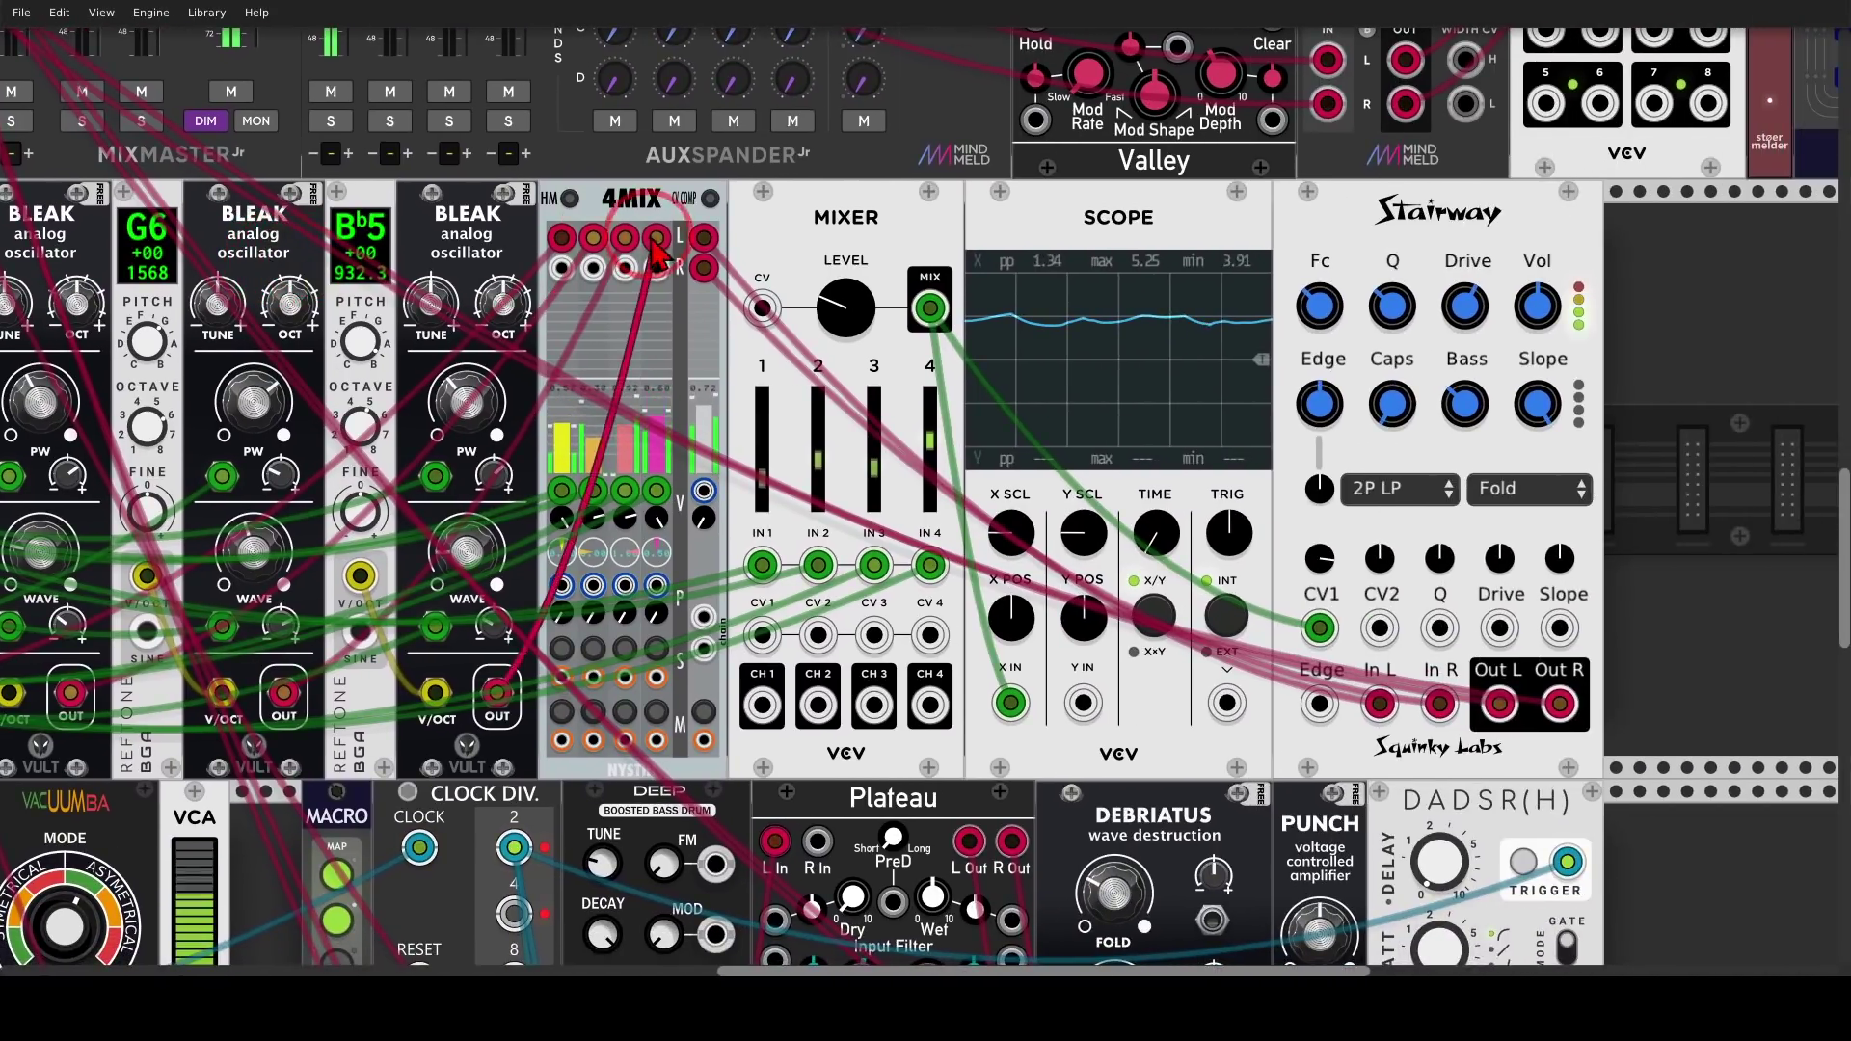
pyautogui.moveTo(714, 203)
pyautogui.mouseDown()
pyautogui.moveTo(680, 225)
pyautogui.moveTo(709, 227)
pyautogui.mouseUp()
pyautogui.moveTo(732, 308)
pyautogui.mouseDown()
pyautogui.moveTo(1321, 694)
pyautogui.moveTo(1312, 672)
pyautogui.moveTo(1343, 707)
pyautogui.moveTo(1293, 737)
pyautogui.mouseUp()
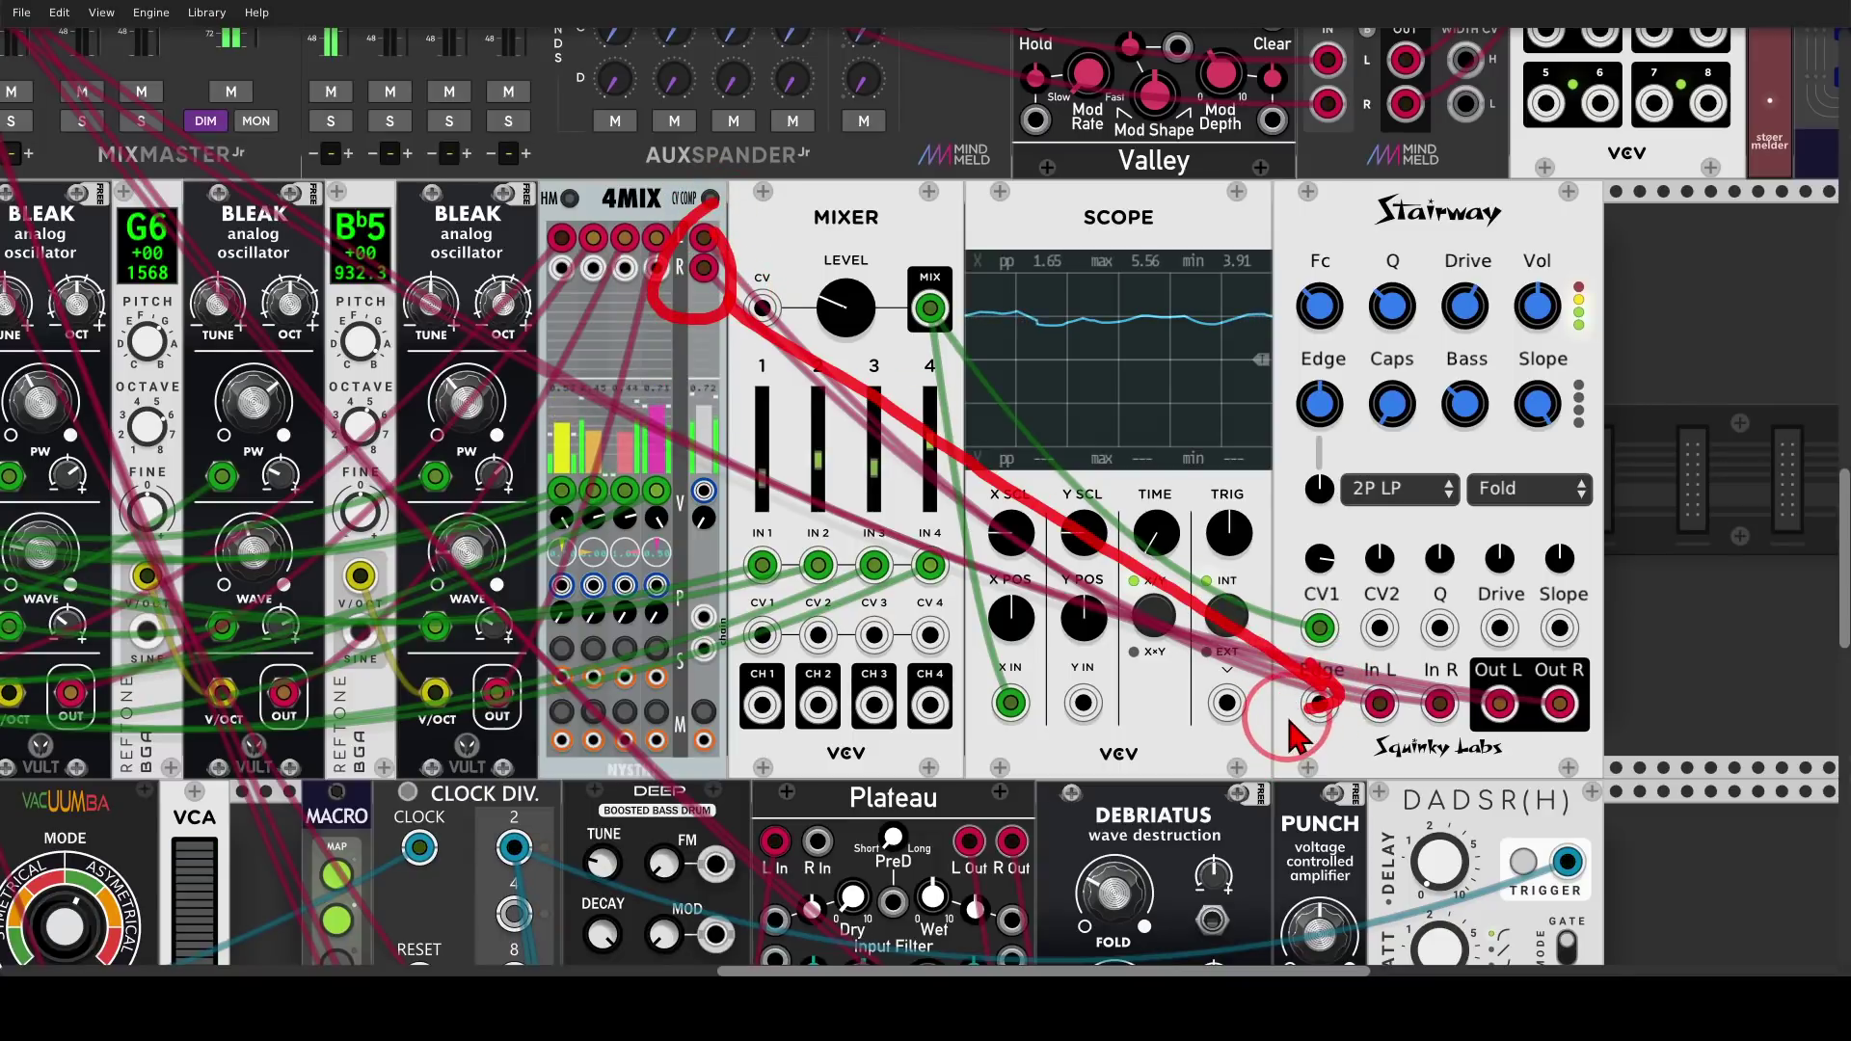
pyautogui.hotkey('shift', 'F9')
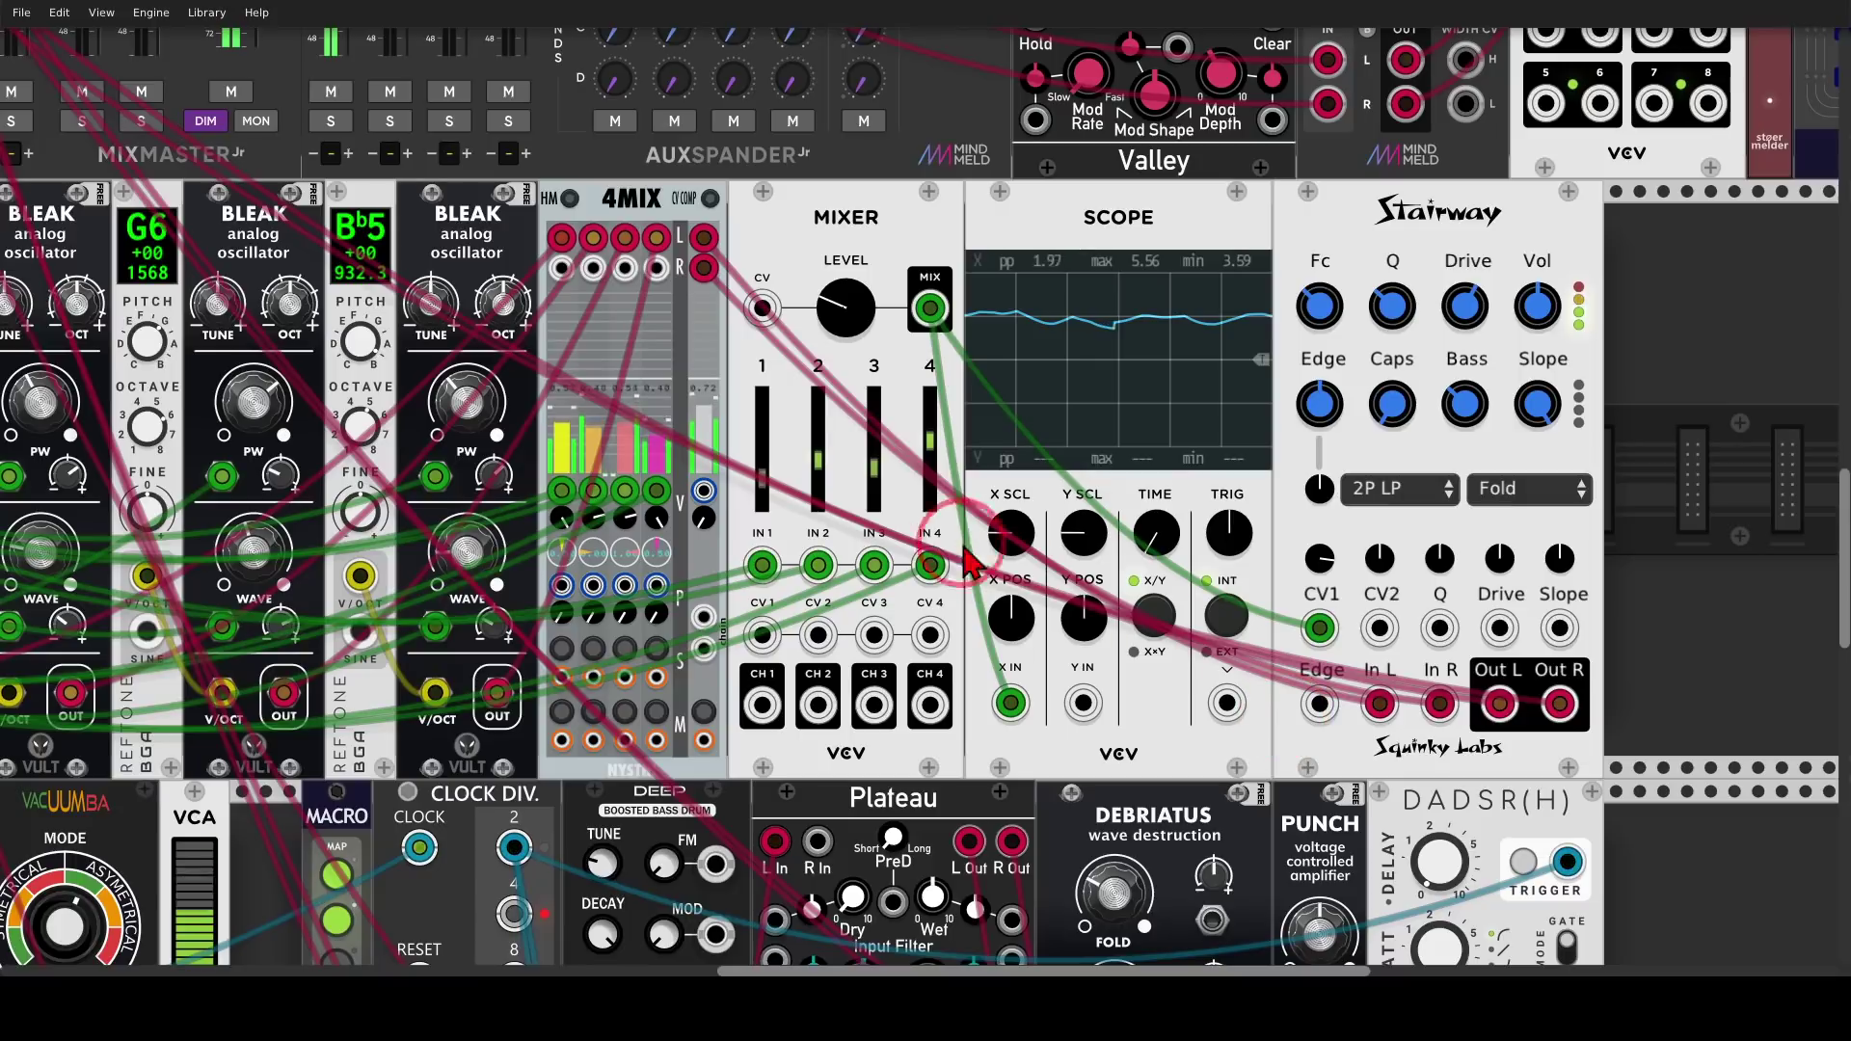
# Examine the four modulation signals entering the VCV MIXER and their combined waveform on the drone row's scope
pyautogui.moveTo(777, 360); pyautogui.dragTo(1576, 301)
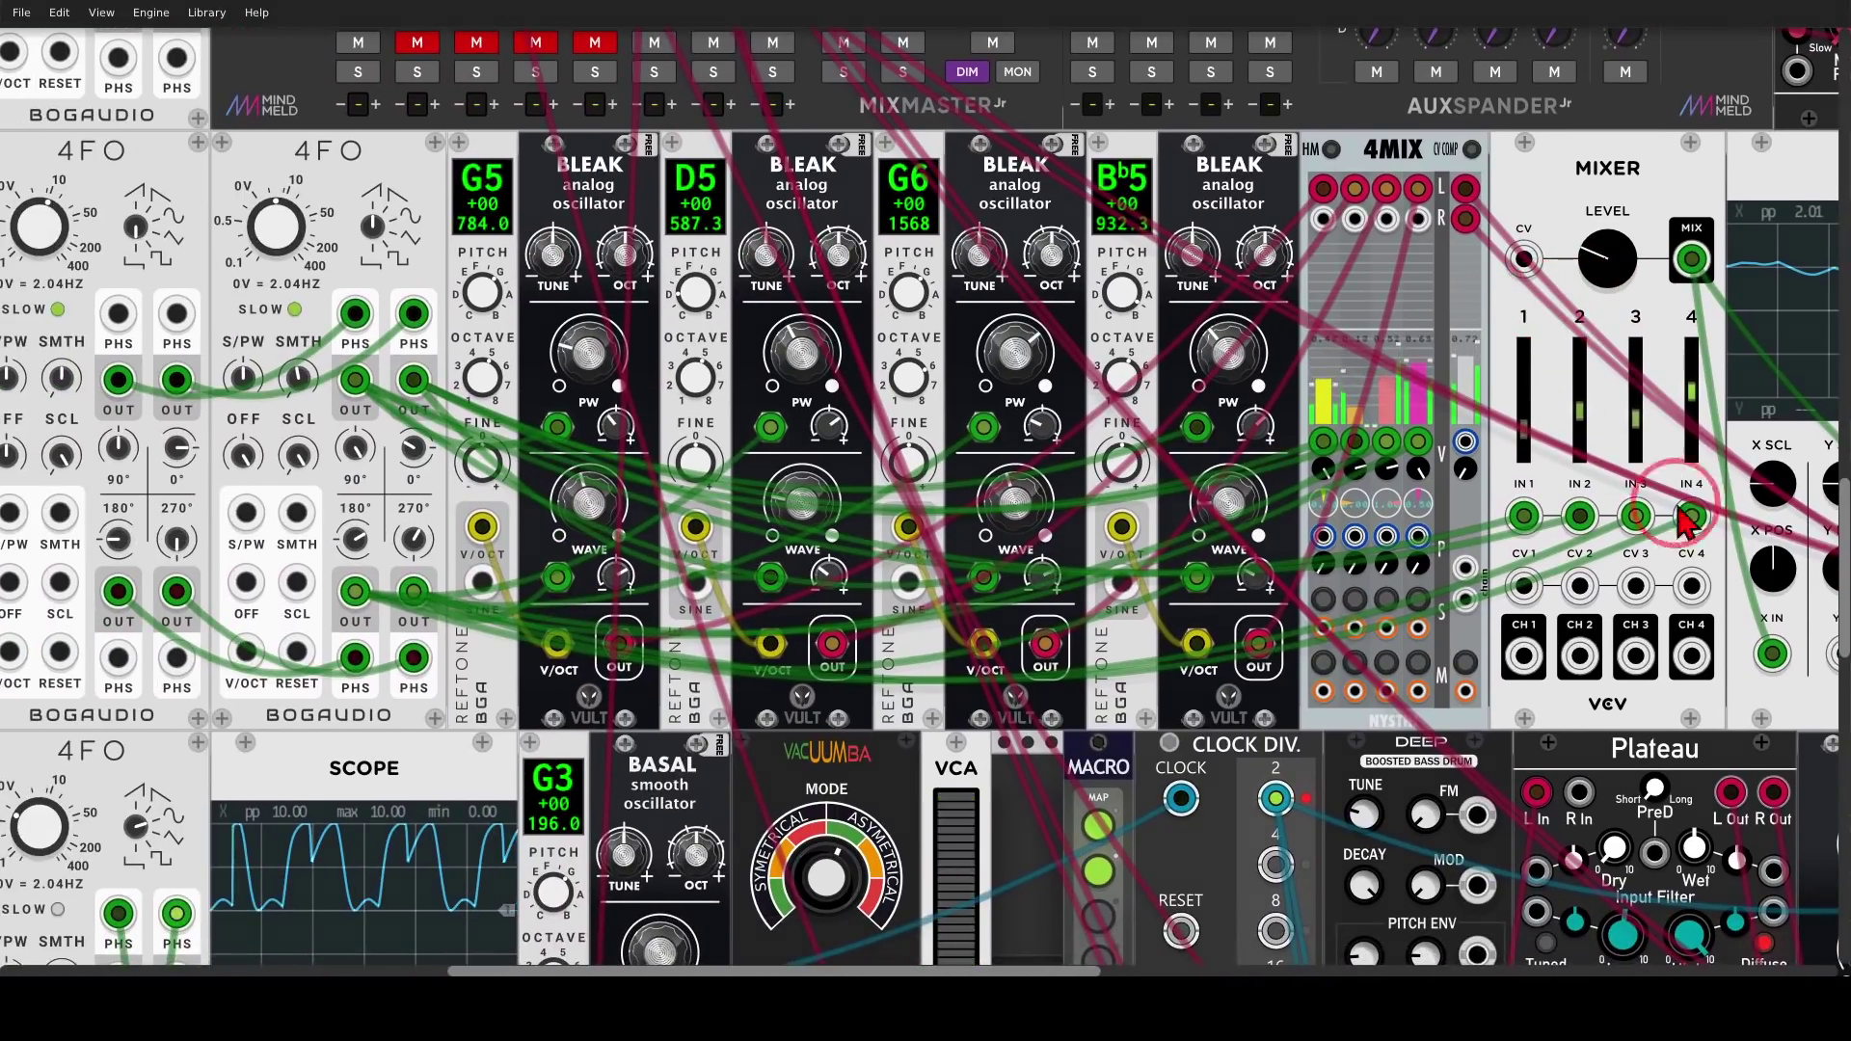
pyautogui.moveTo(1698, 493)
pyautogui.mouseDown()
pyautogui.moveTo(1545, 475)
pyautogui.moveTo(1491, 516)
pyautogui.moveTo(1630, 562)
pyautogui.moveTo(1698, 515)
pyautogui.mouseUp()
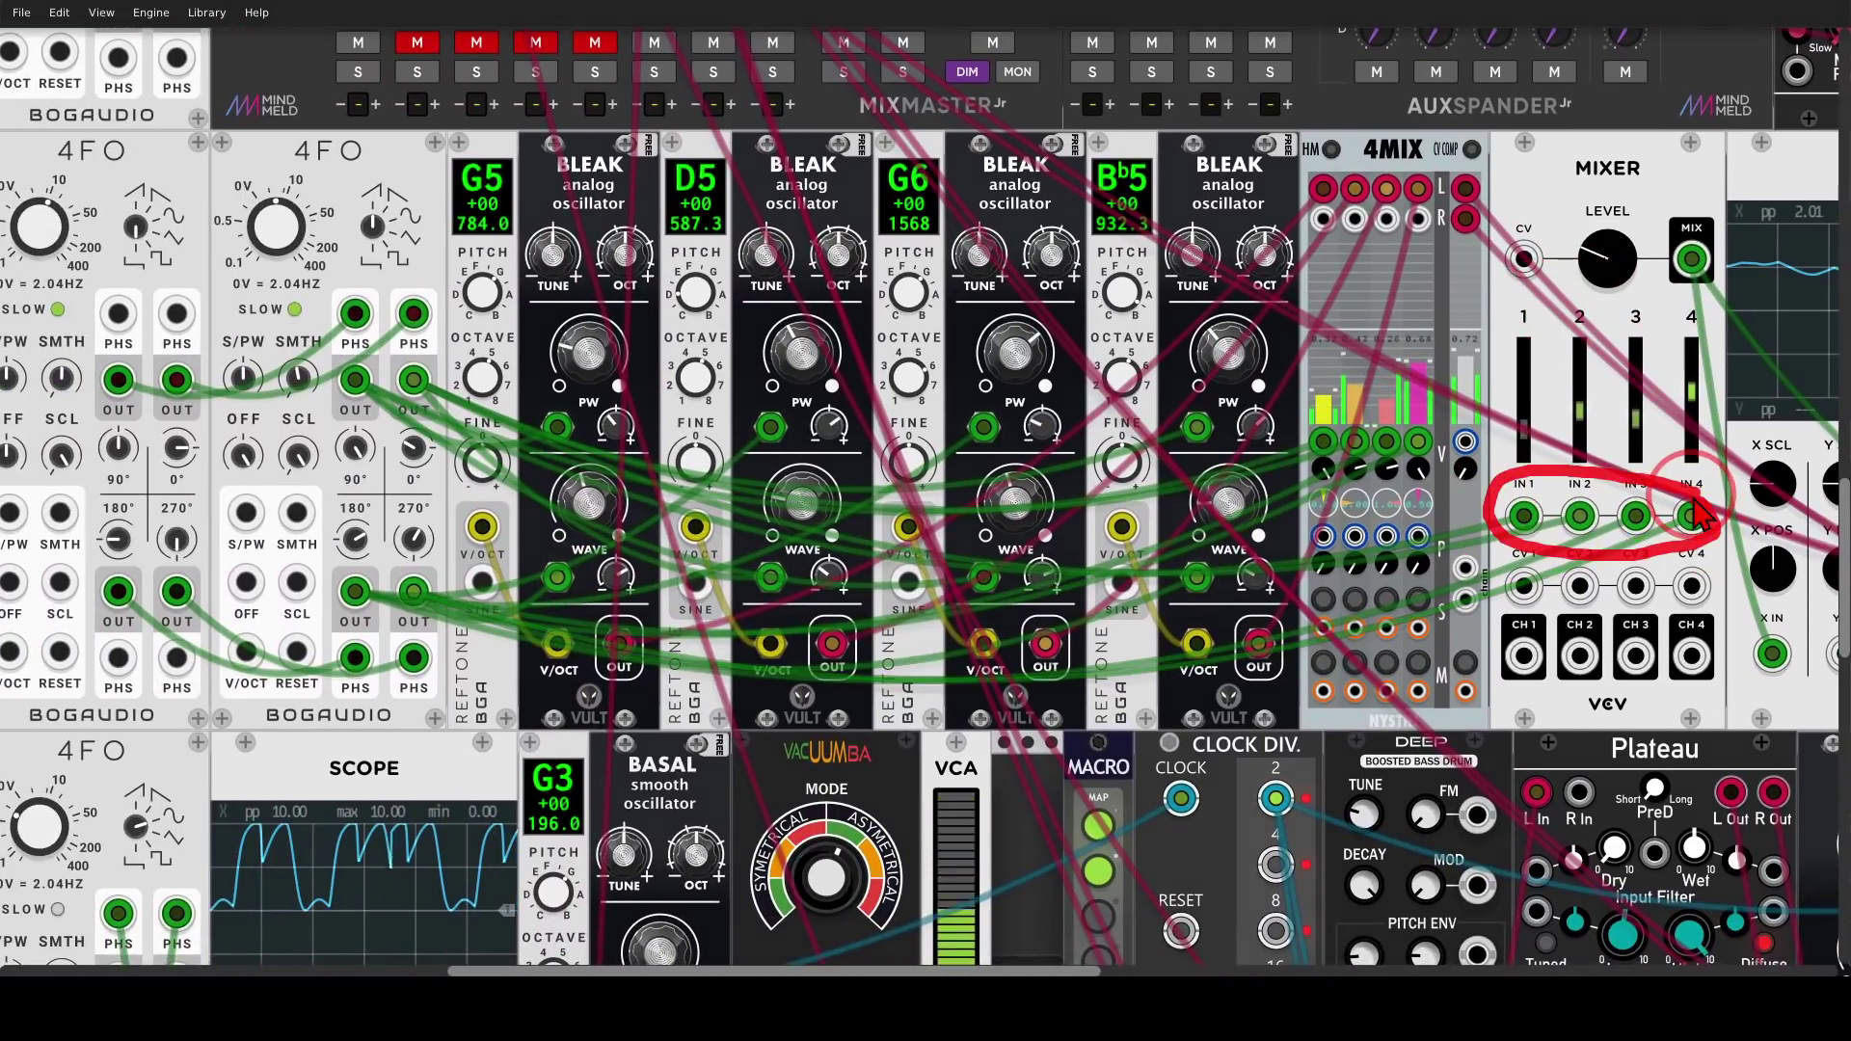
pyautogui.hotkey('shift', 'F9')
pyautogui.moveTo(1658, 223); pyautogui.dragTo(1032, 221)
pyautogui.moveTo(1267, 270)
pyautogui.mouseDown()
pyautogui.moveTo(1215, 188)
pyautogui.moveTo(1272, 366)
pyautogui.moveTo(1379, 203)
pyautogui.moveTo(1345, 253)
pyautogui.mouseUp()
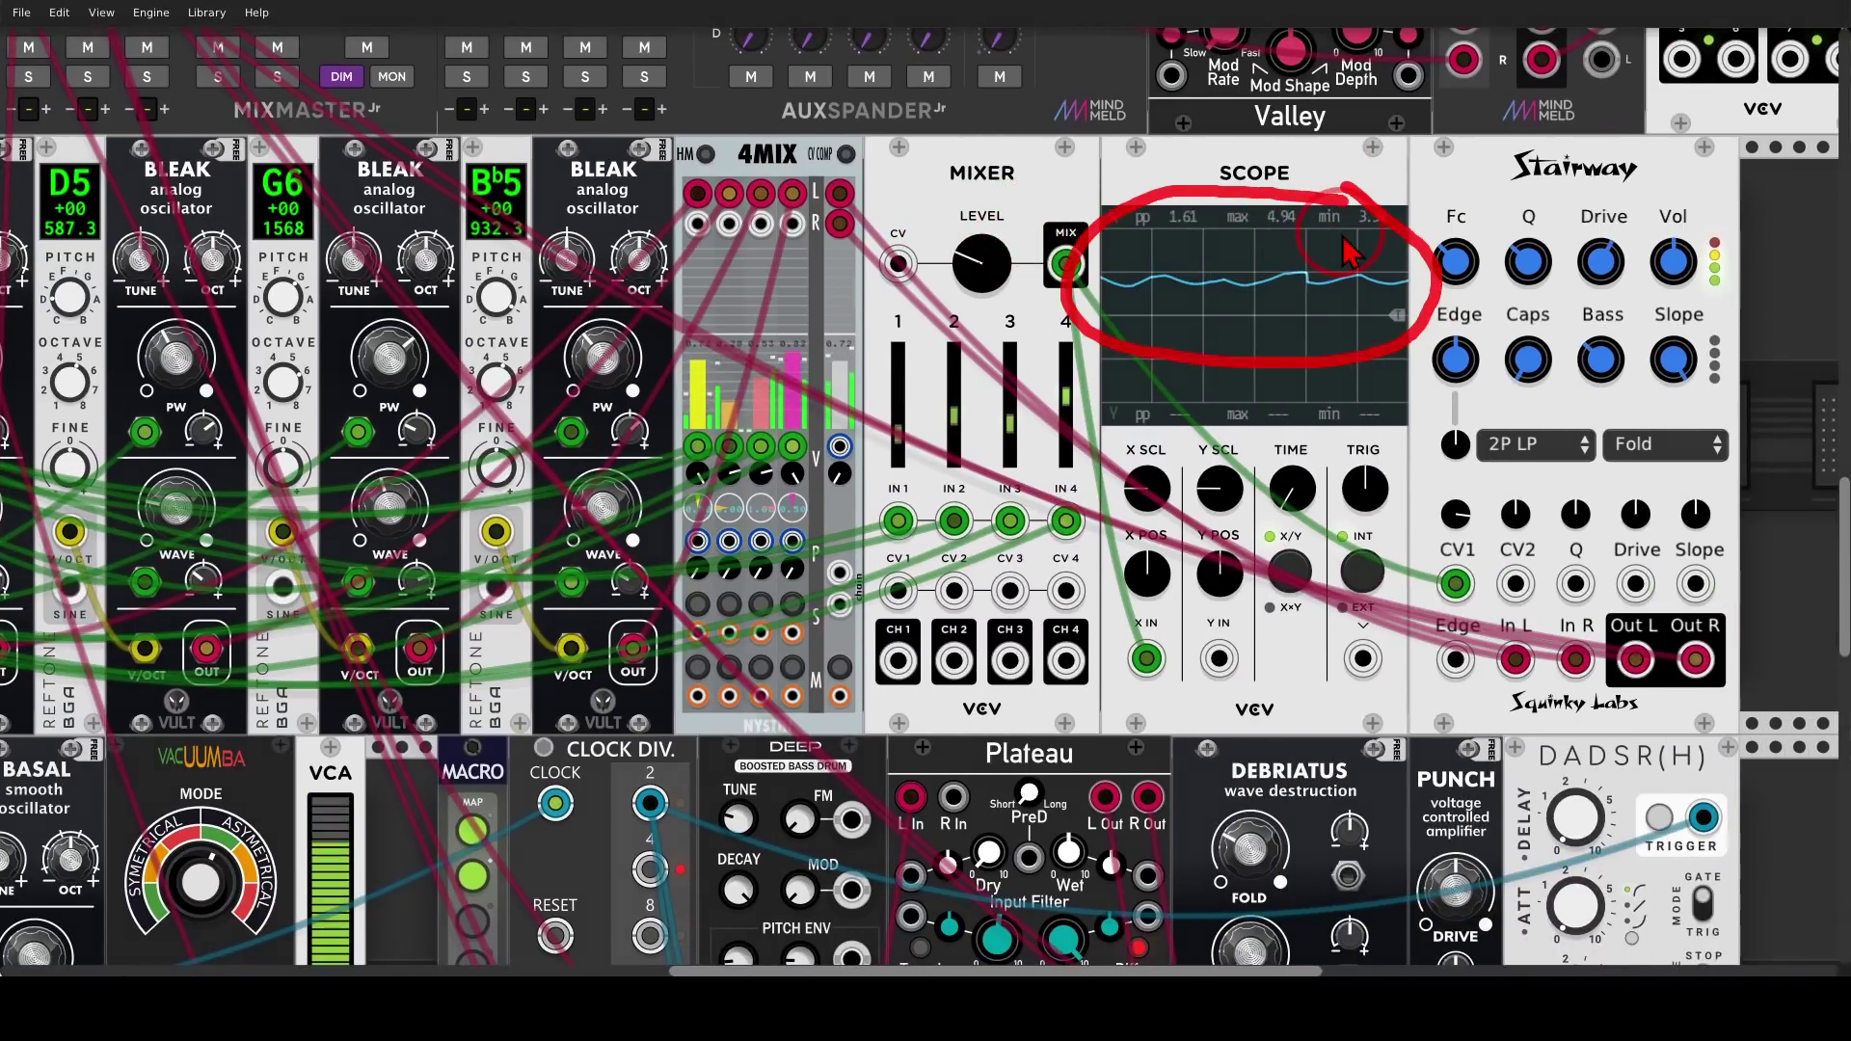
pyautogui.hotkey('shift', 'F9')
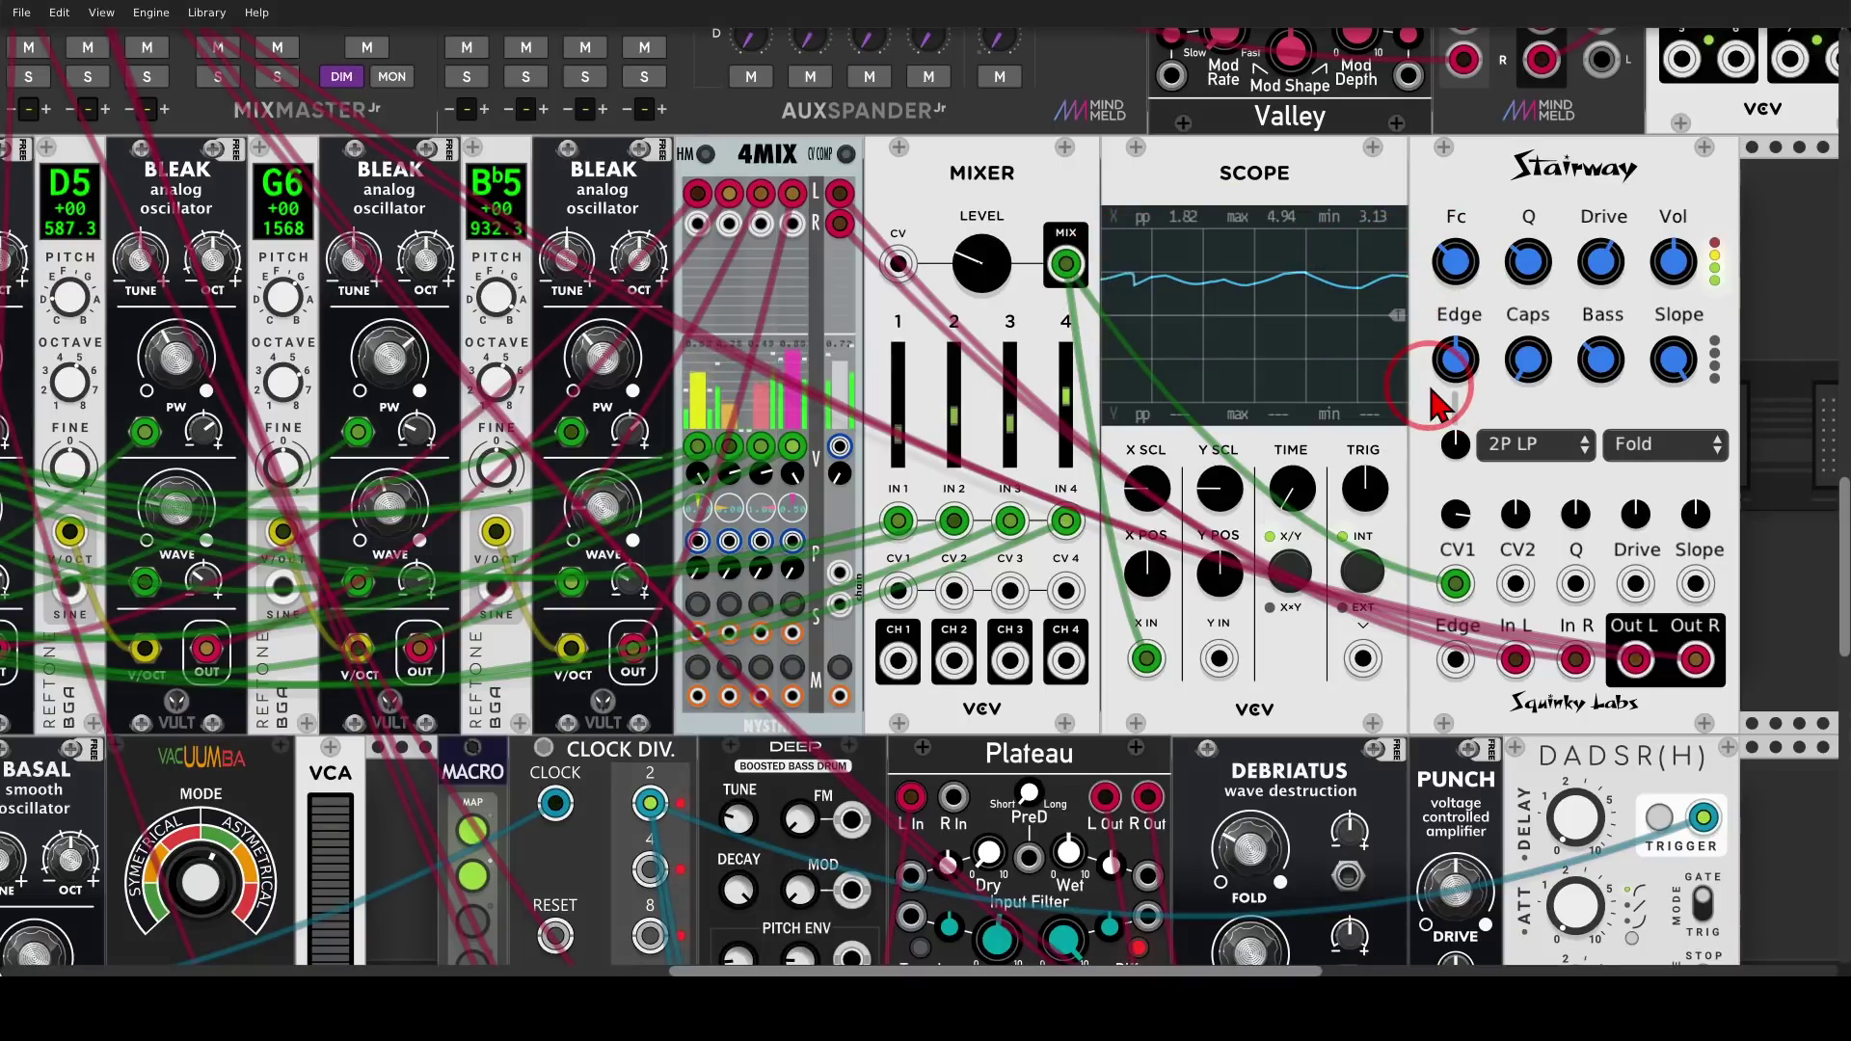
# Survey the whole drone row, and bring the 4FO, scope, BASAL oscillator and Vacuumba in the row below into view
pyautogui.scroll(-5, 1003, 255)
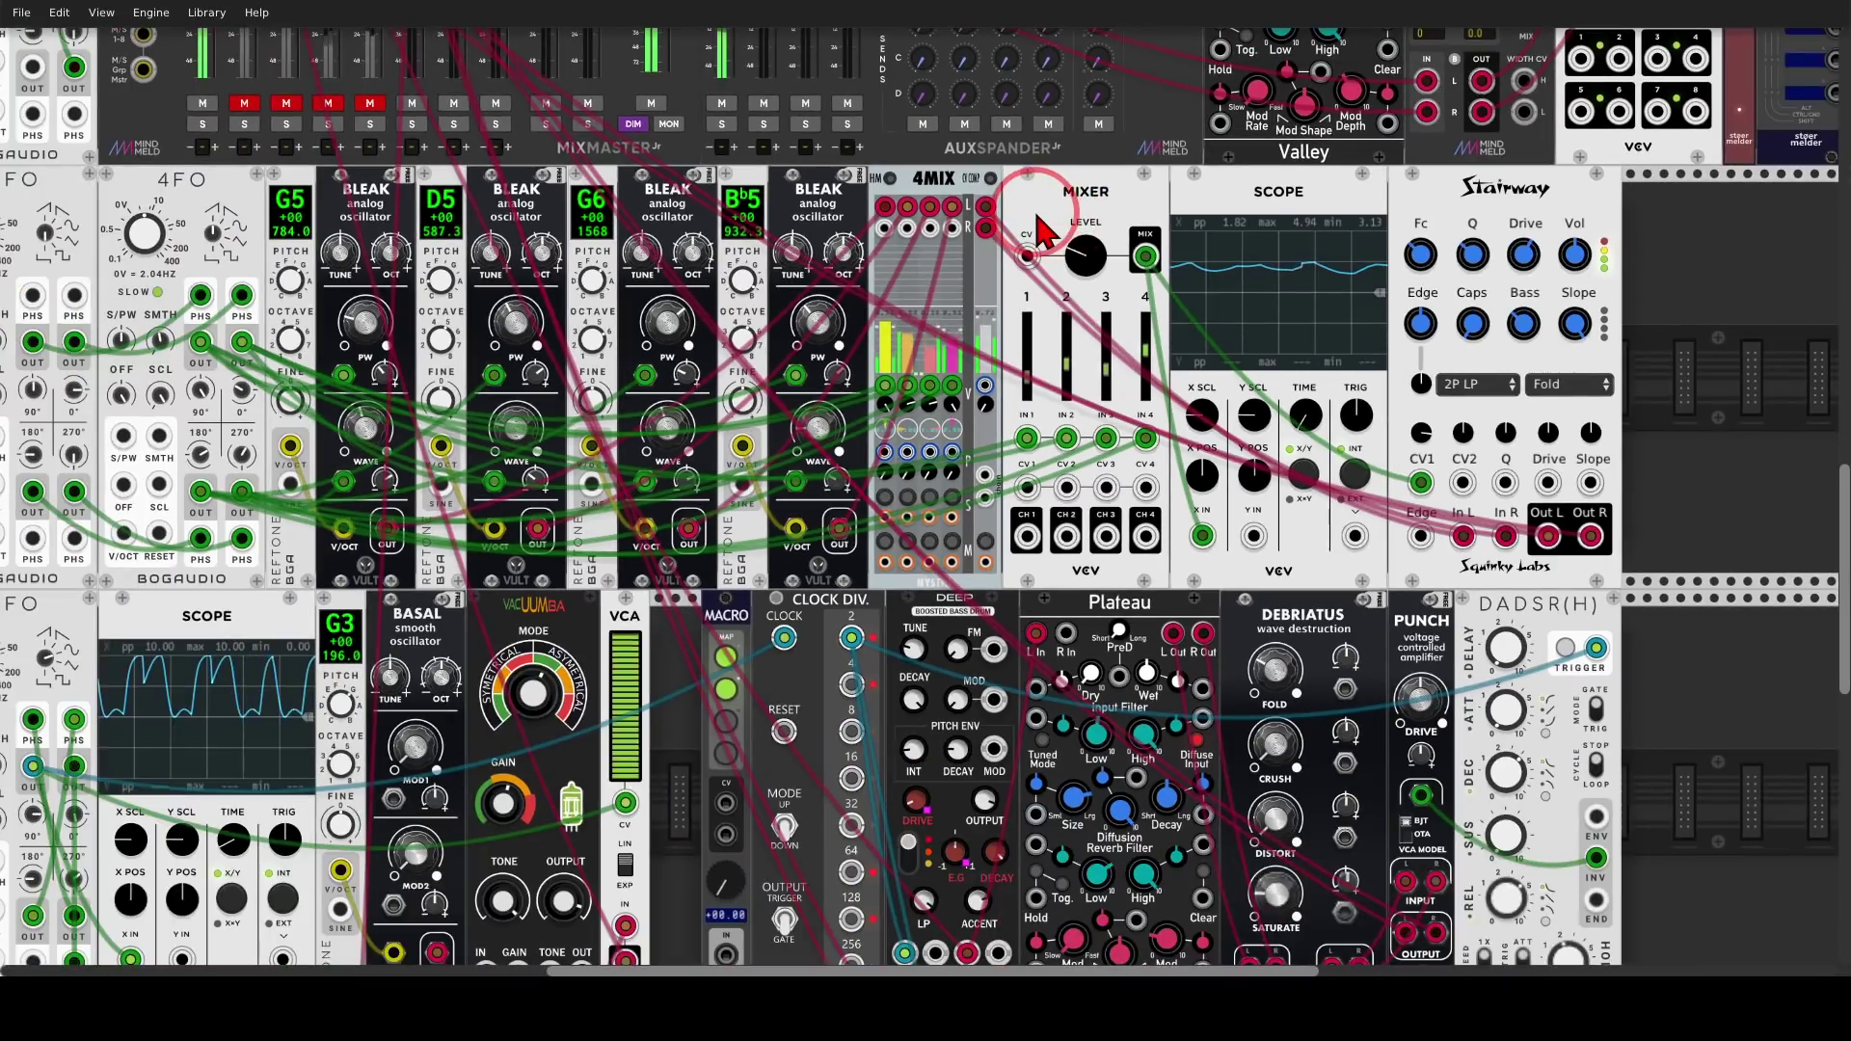
pyautogui.moveTo(1040, 220); pyautogui.dragTo(1172, 302)
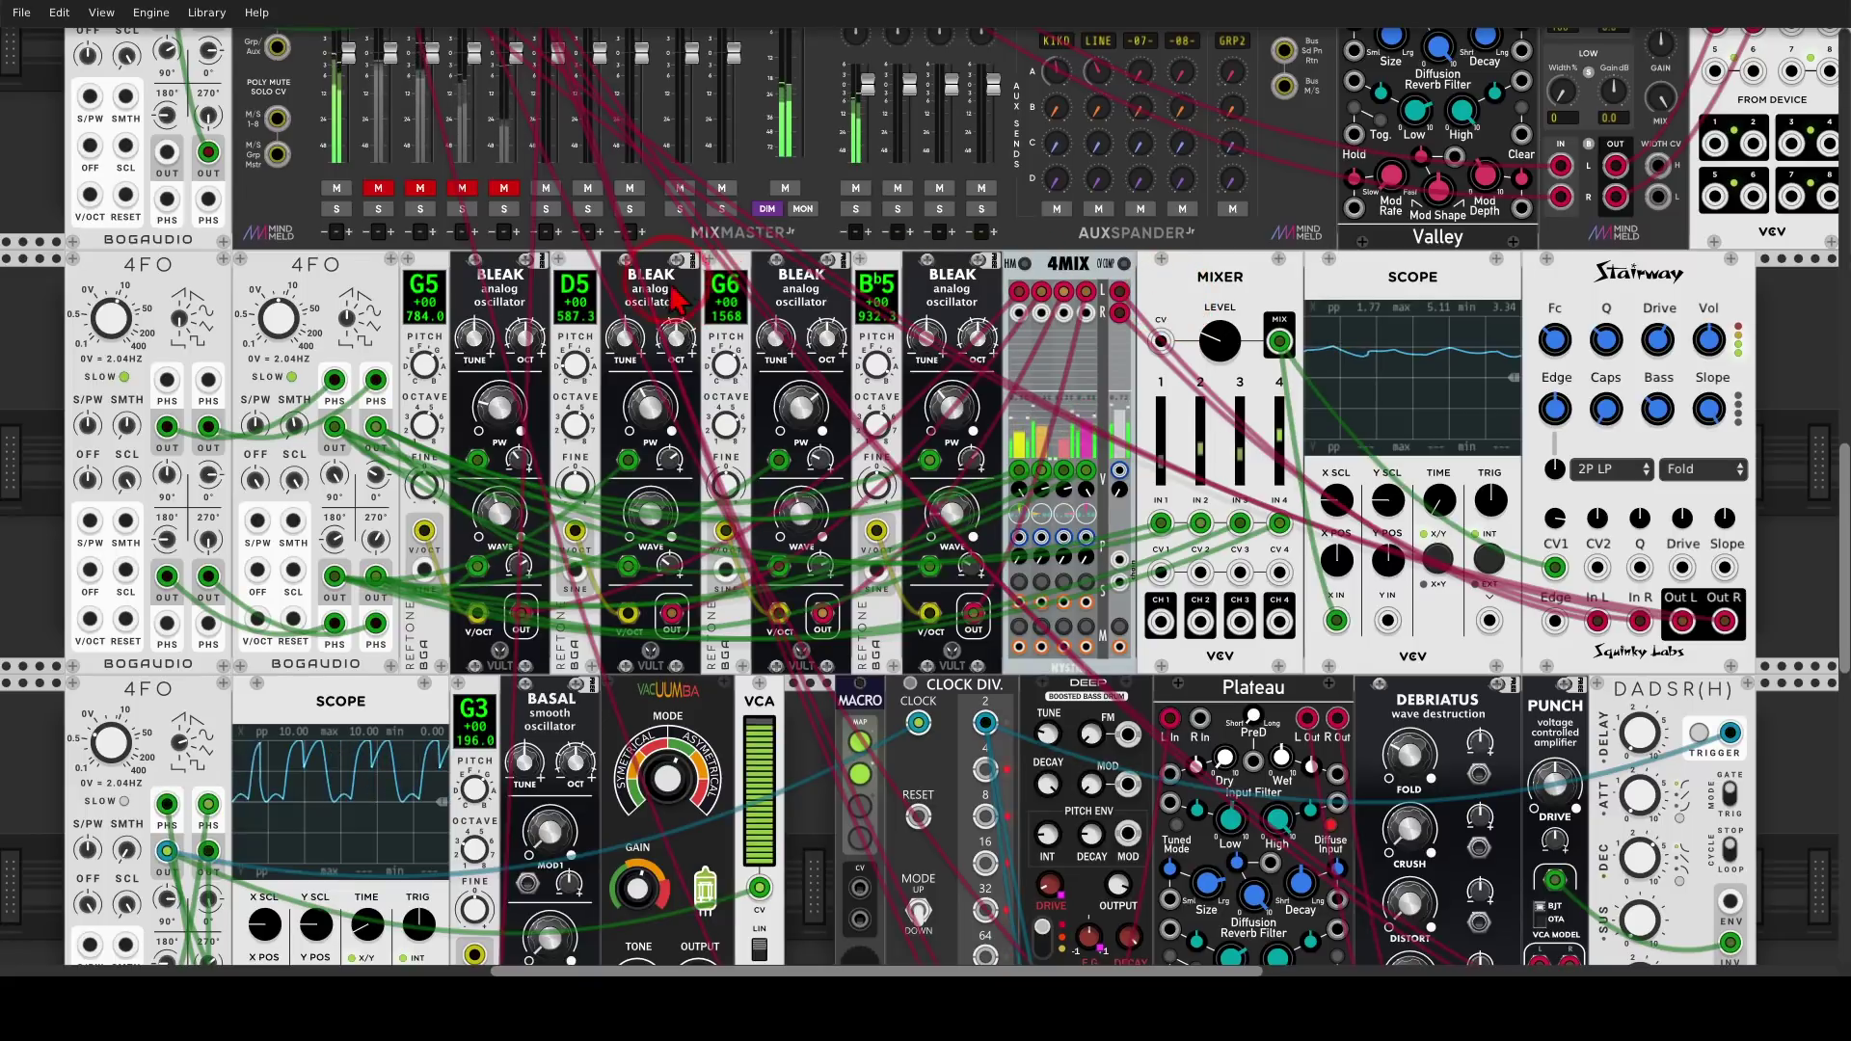
pyautogui.moveTo(678, 302); pyautogui.dragTo(956, 48)
pyautogui.moveTo(863, 482); pyautogui.dragTo(928, 362)
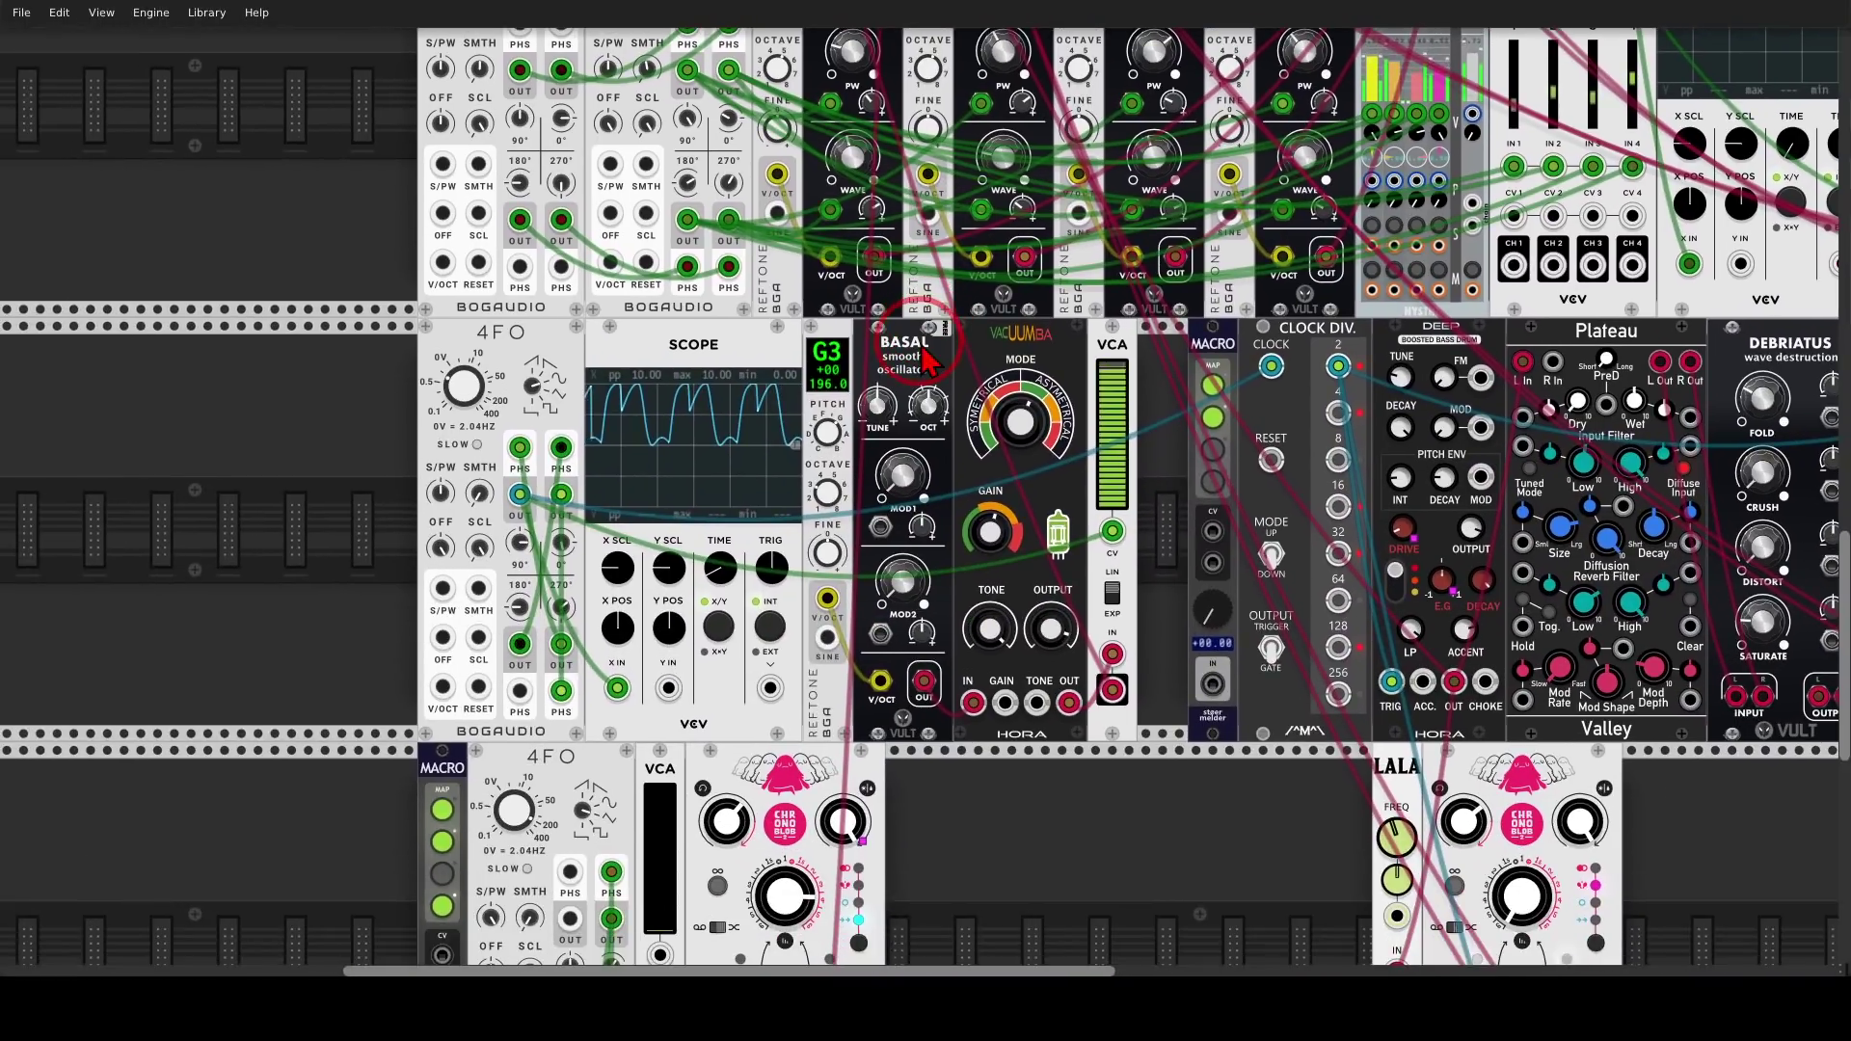
pyautogui.scroll(1, 795, 511)
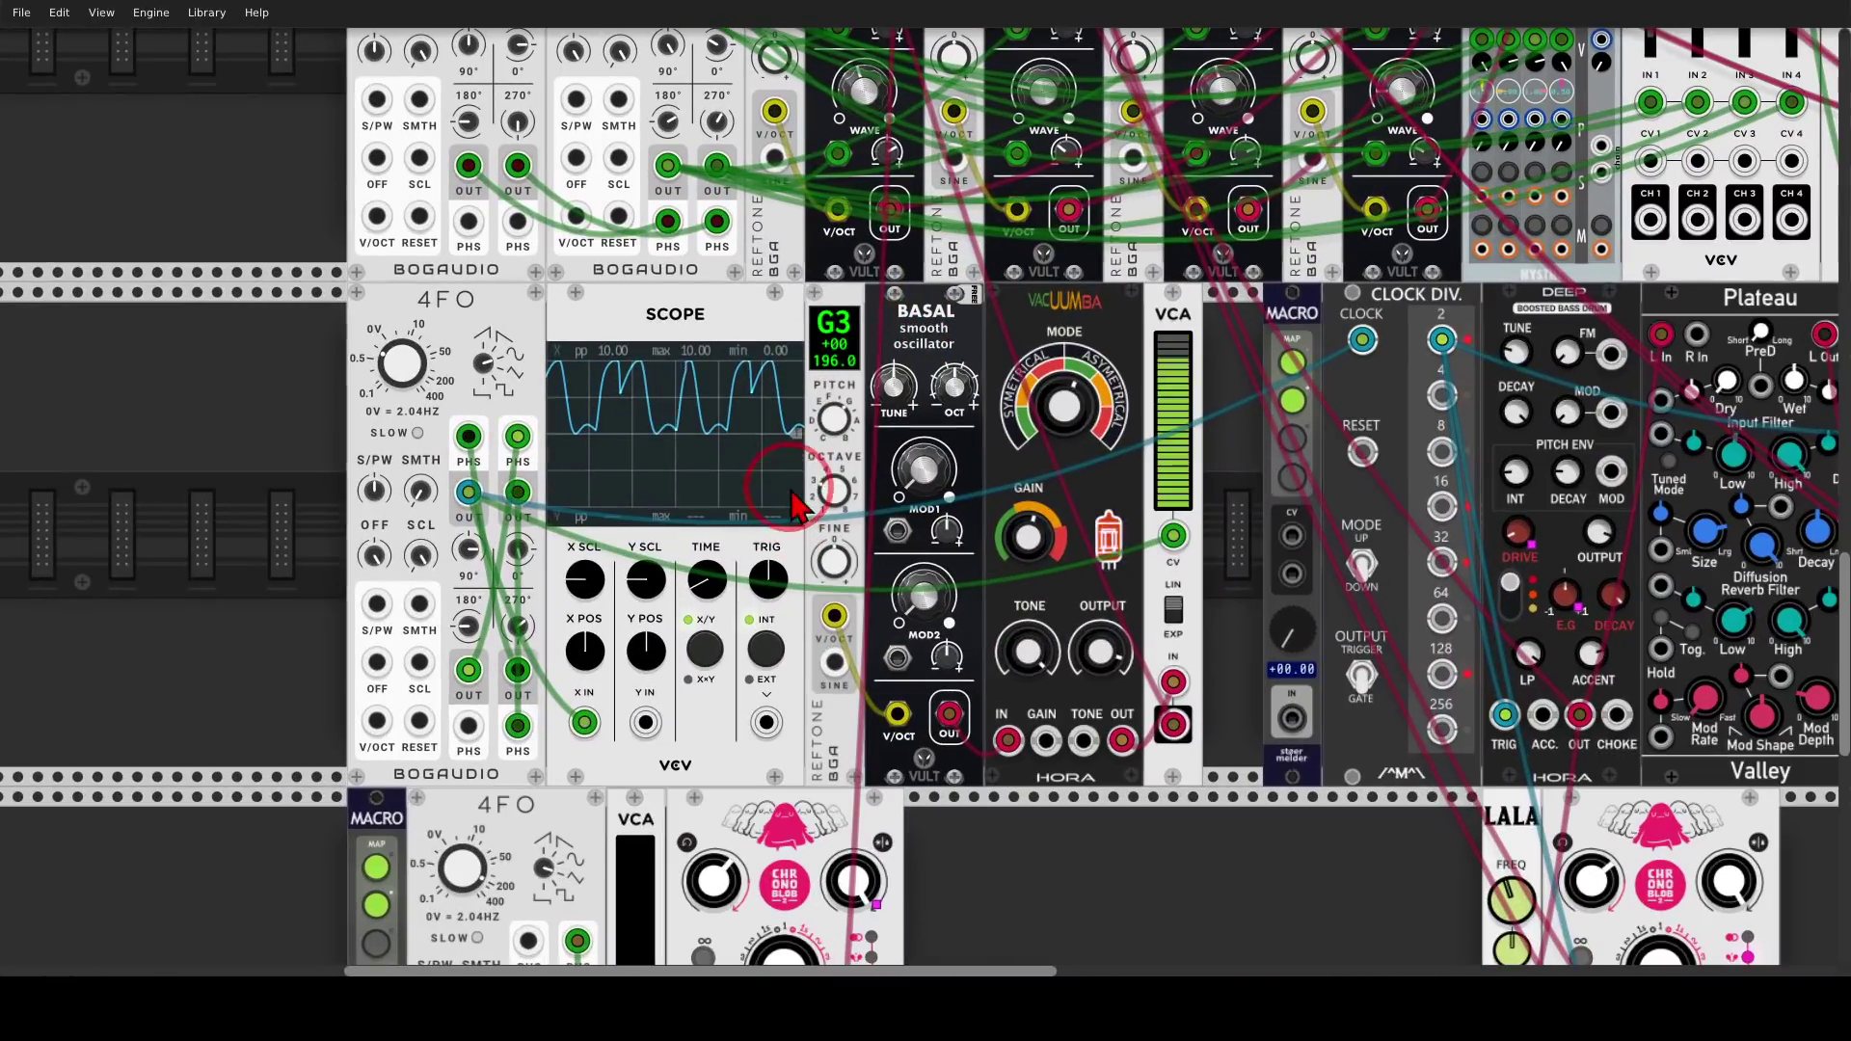
pyautogui.moveTo(772, 329); pyautogui.dragTo(783, 313)
pyautogui.scroll(1, 783, 312)
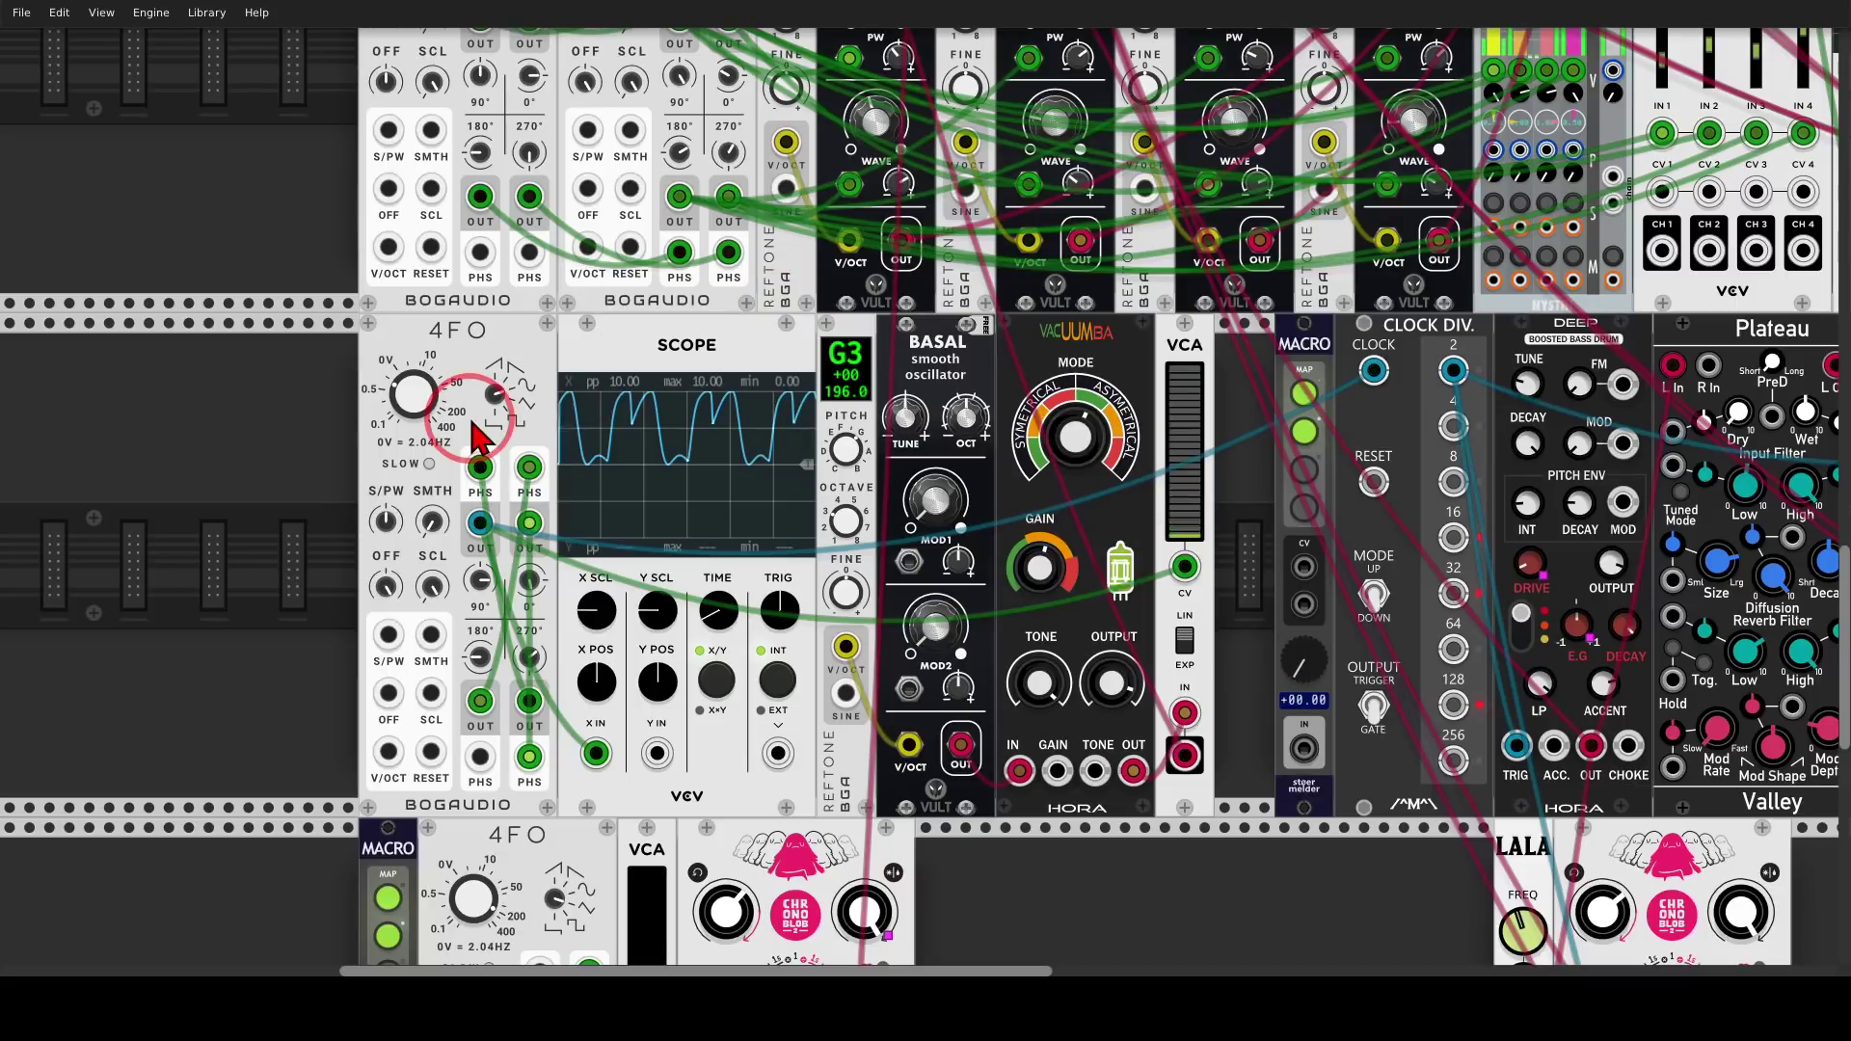
# Trace the bass row's cross-patched 4FO outputs, their waveform on the scope, and the BASAL oscillator's path through Vacuumba into the VCA
pyautogui.moveTo(479, 359)
pyautogui.mouseDown()
pyautogui.moveTo(464, 308)
pyautogui.moveTo(427, 354)
pyautogui.moveTo(509, 347)
pyautogui.moveTo(487, 314)
pyautogui.moveTo(502, 445)
pyautogui.mouseUp()
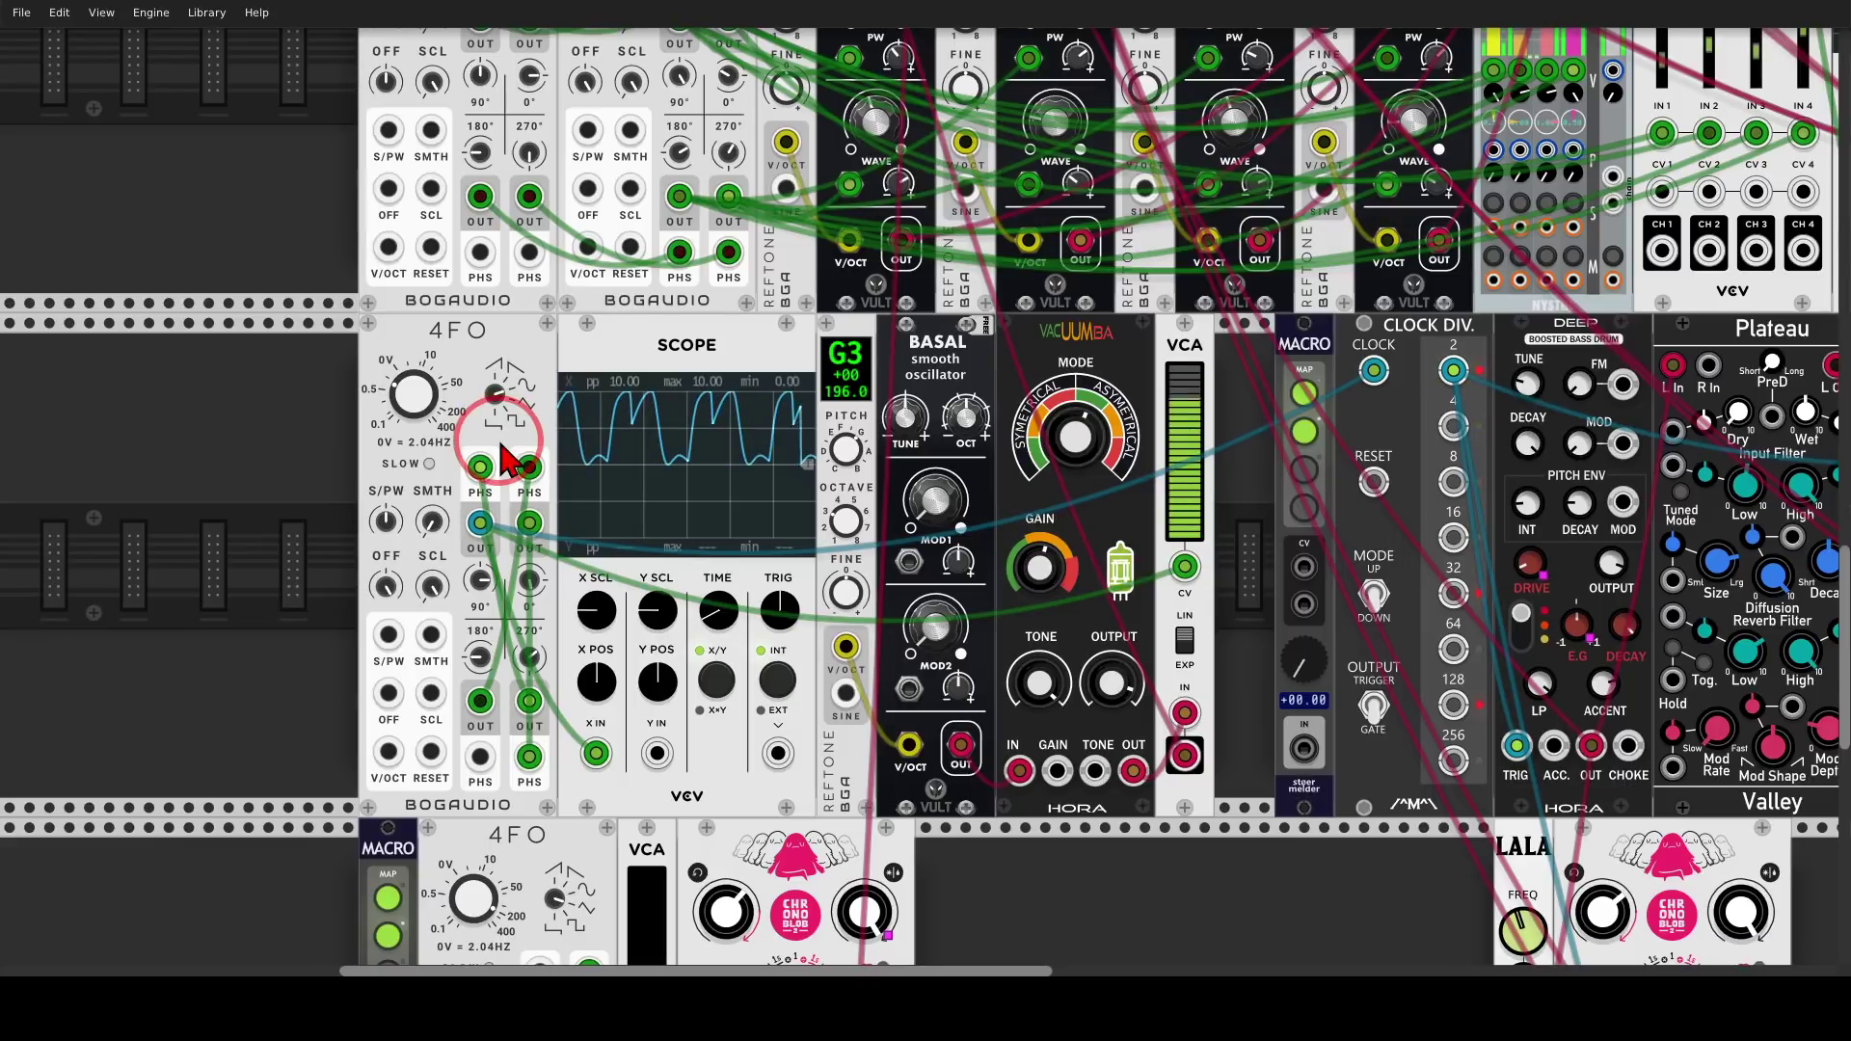
pyautogui.moveTo(526, 703)
pyautogui.mouseDown()
pyautogui.moveTo(456, 677)
pyautogui.moveTo(469, 732)
pyautogui.moveTo(521, 680)
pyautogui.mouseUp()
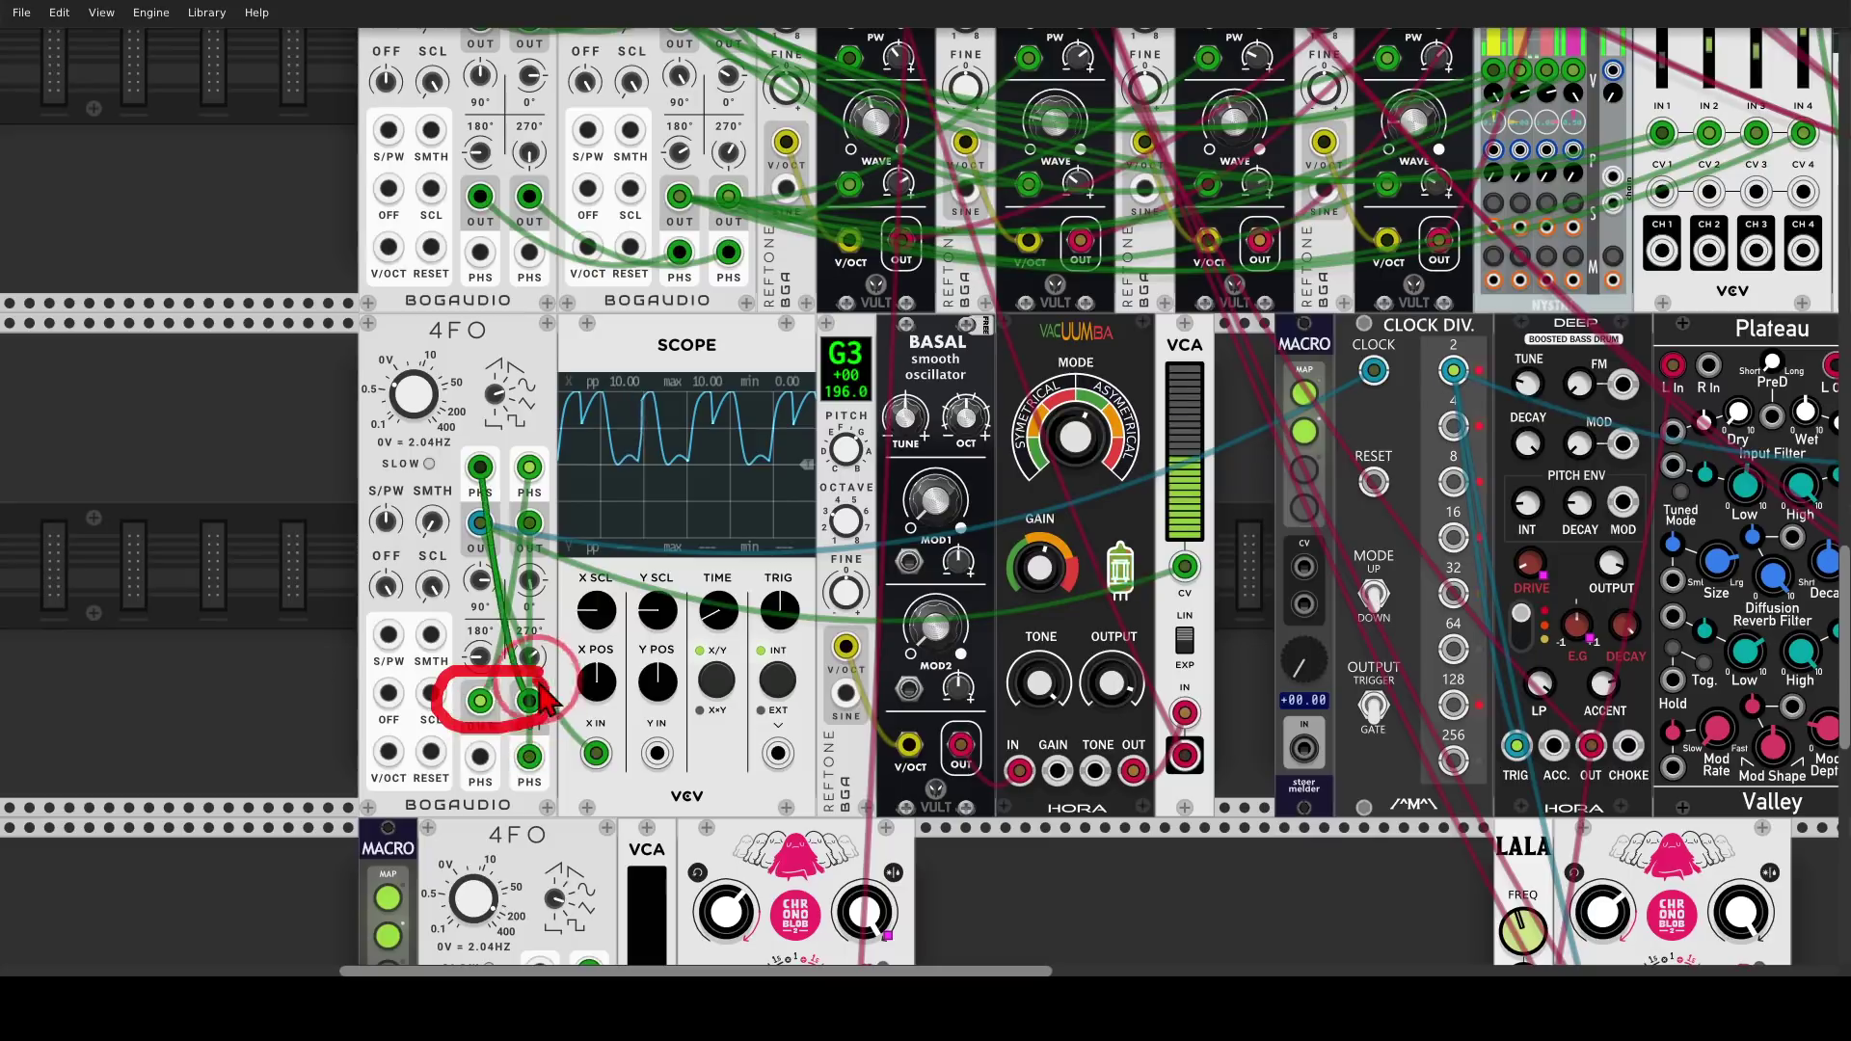
pyautogui.moveTo(530, 448)
pyautogui.mouseDown()
pyautogui.moveTo(472, 439)
pyautogui.moveTo(500, 506)
pyautogui.moveTo(564, 474)
pyautogui.moveTo(520, 439)
pyautogui.mouseUp()
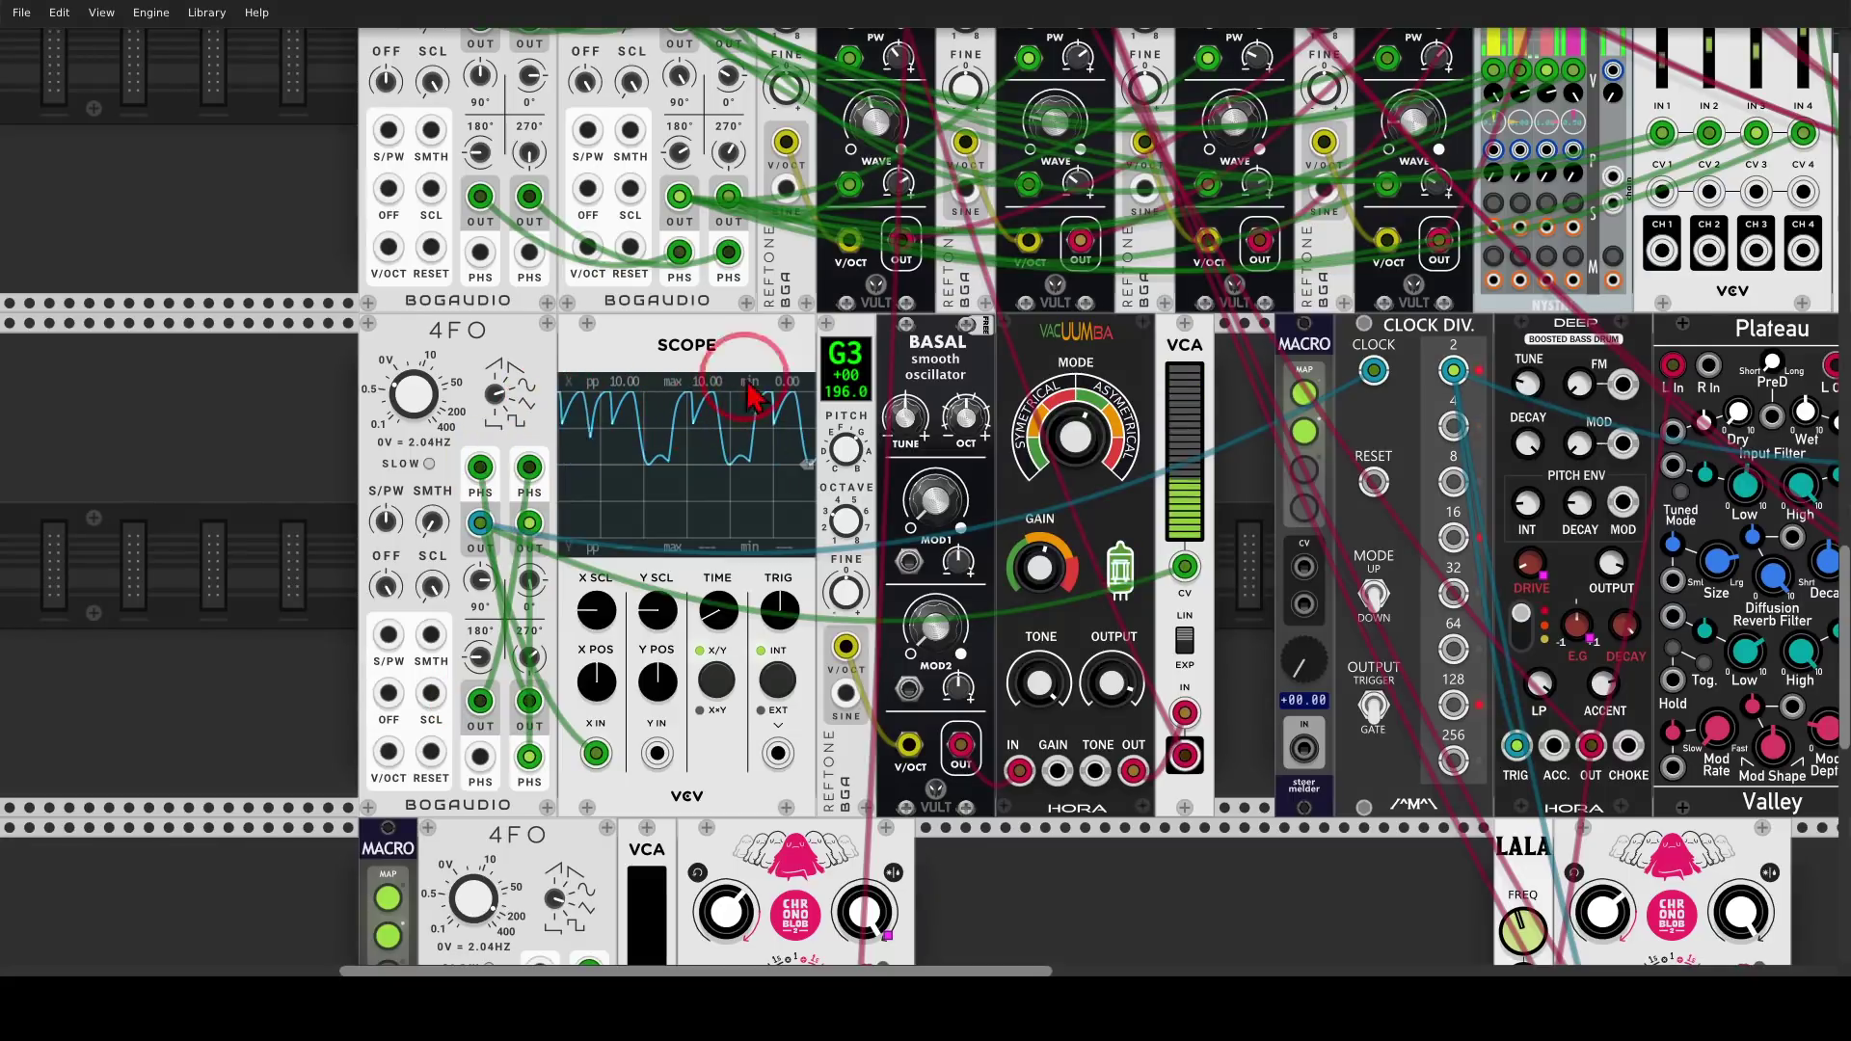
pyautogui.moveTo(748, 382)
pyautogui.mouseDown()
pyautogui.moveTo(579, 352)
pyautogui.moveTo(646, 526)
pyautogui.moveTo(822, 405)
pyautogui.moveTo(787, 369)
pyautogui.mouseUp()
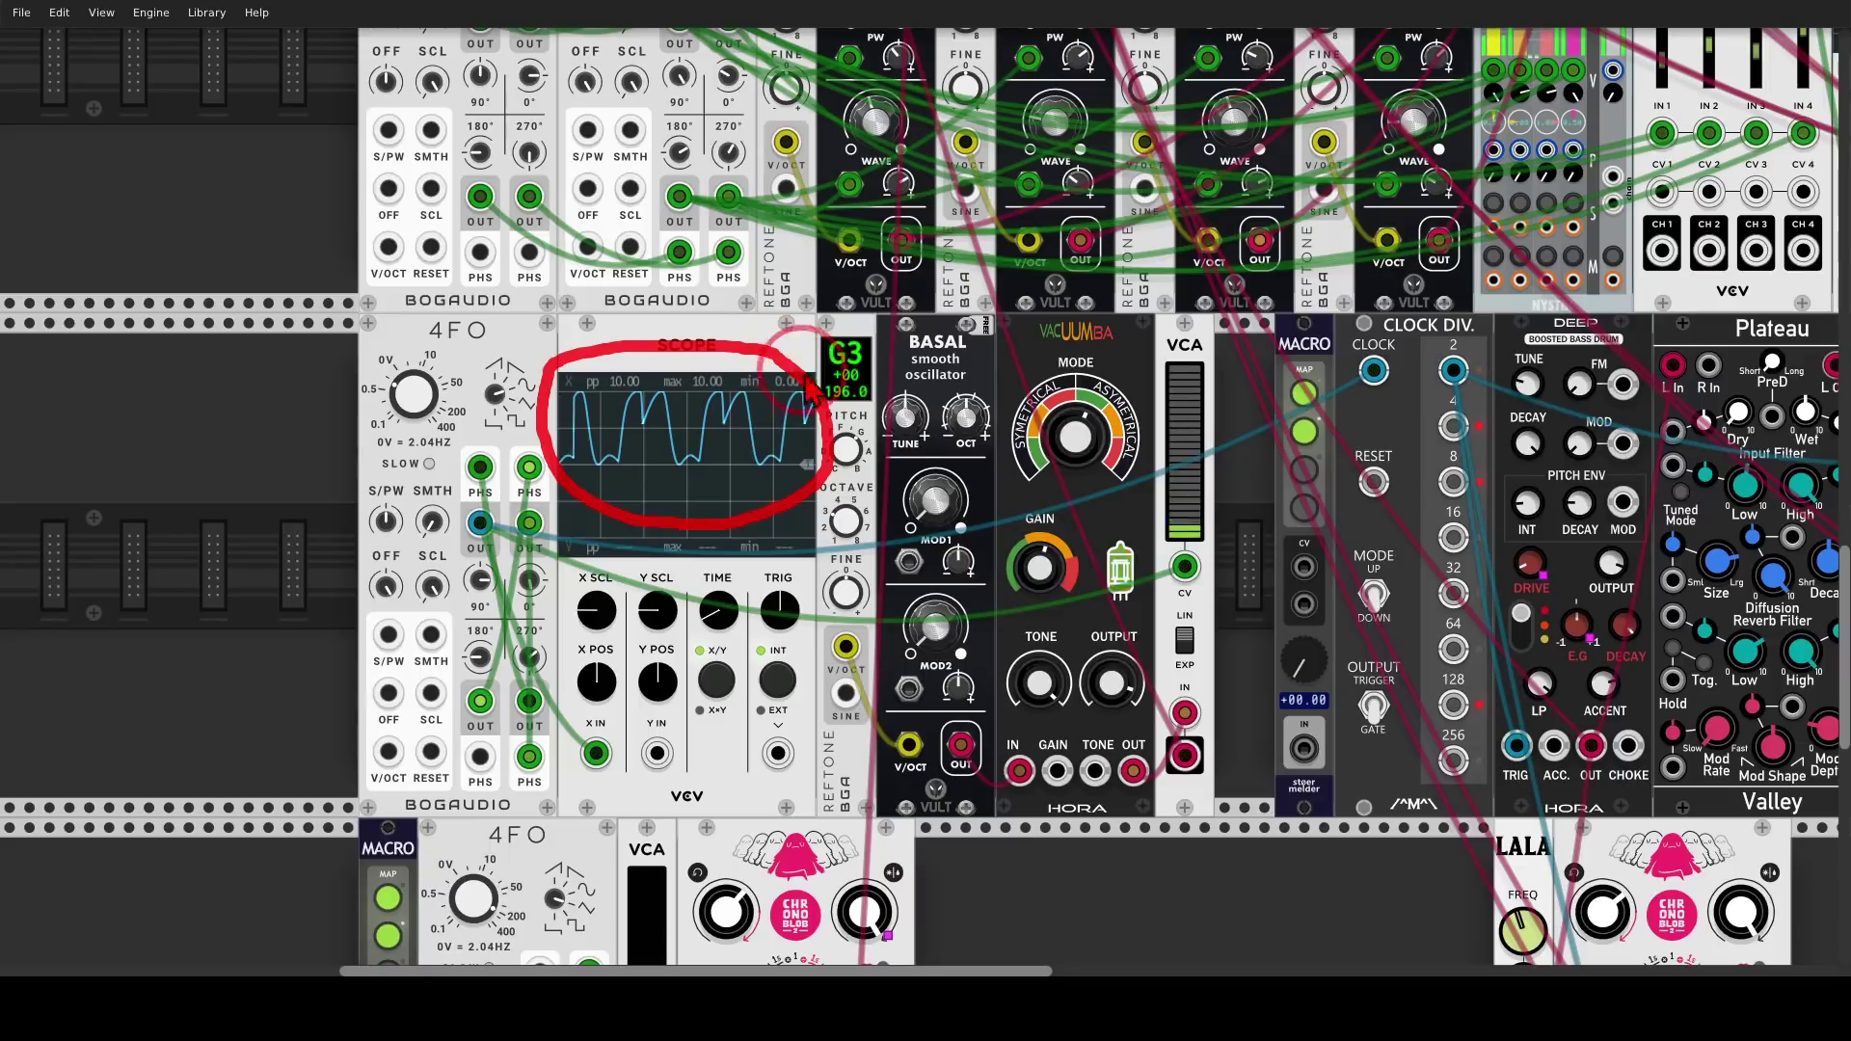
pyautogui.moveTo(964, 318)
pyautogui.mouseDown()
pyautogui.moveTo(945, 388)
pyautogui.moveTo(962, 334)
pyautogui.moveTo(971, 371)
pyautogui.moveTo(993, 374)
pyautogui.moveTo(1006, 335)
pyautogui.moveTo(1043, 354)
pyautogui.moveTo(1027, 396)
pyautogui.mouseUp()
pyautogui.moveTo(1210, 675)
pyautogui.mouseDown()
pyautogui.moveTo(1147, 725)
pyautogui.moveTo(1240, 771)
pyautogui.mouseUp()
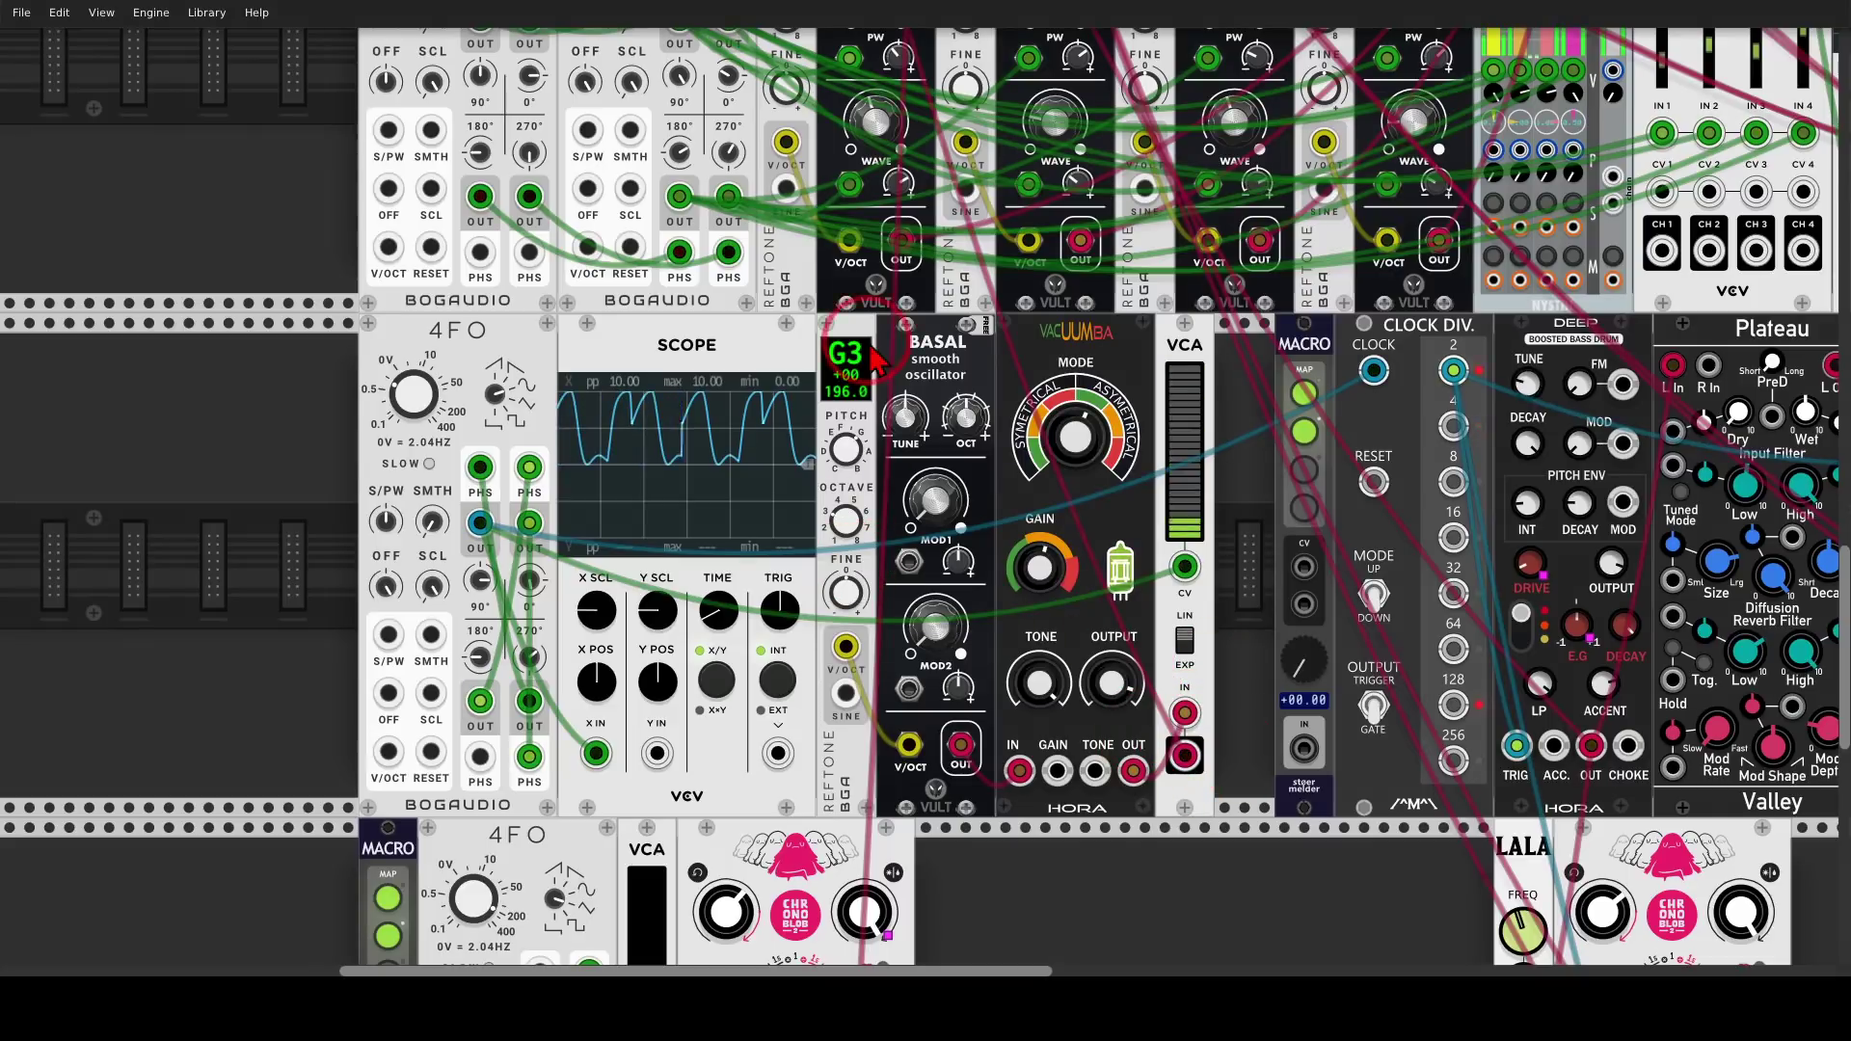
# Examine the G3 pitch source beside the BASAL oscillator and the modulation waveform on the bass row's scope
pyautogui.moveTo(865, 330)
pyautogui.mouseDown()
pyautogui.moveTo(802, 390)
pyautogui.moveTo(841, 431)
pyautogui.mouseUp()
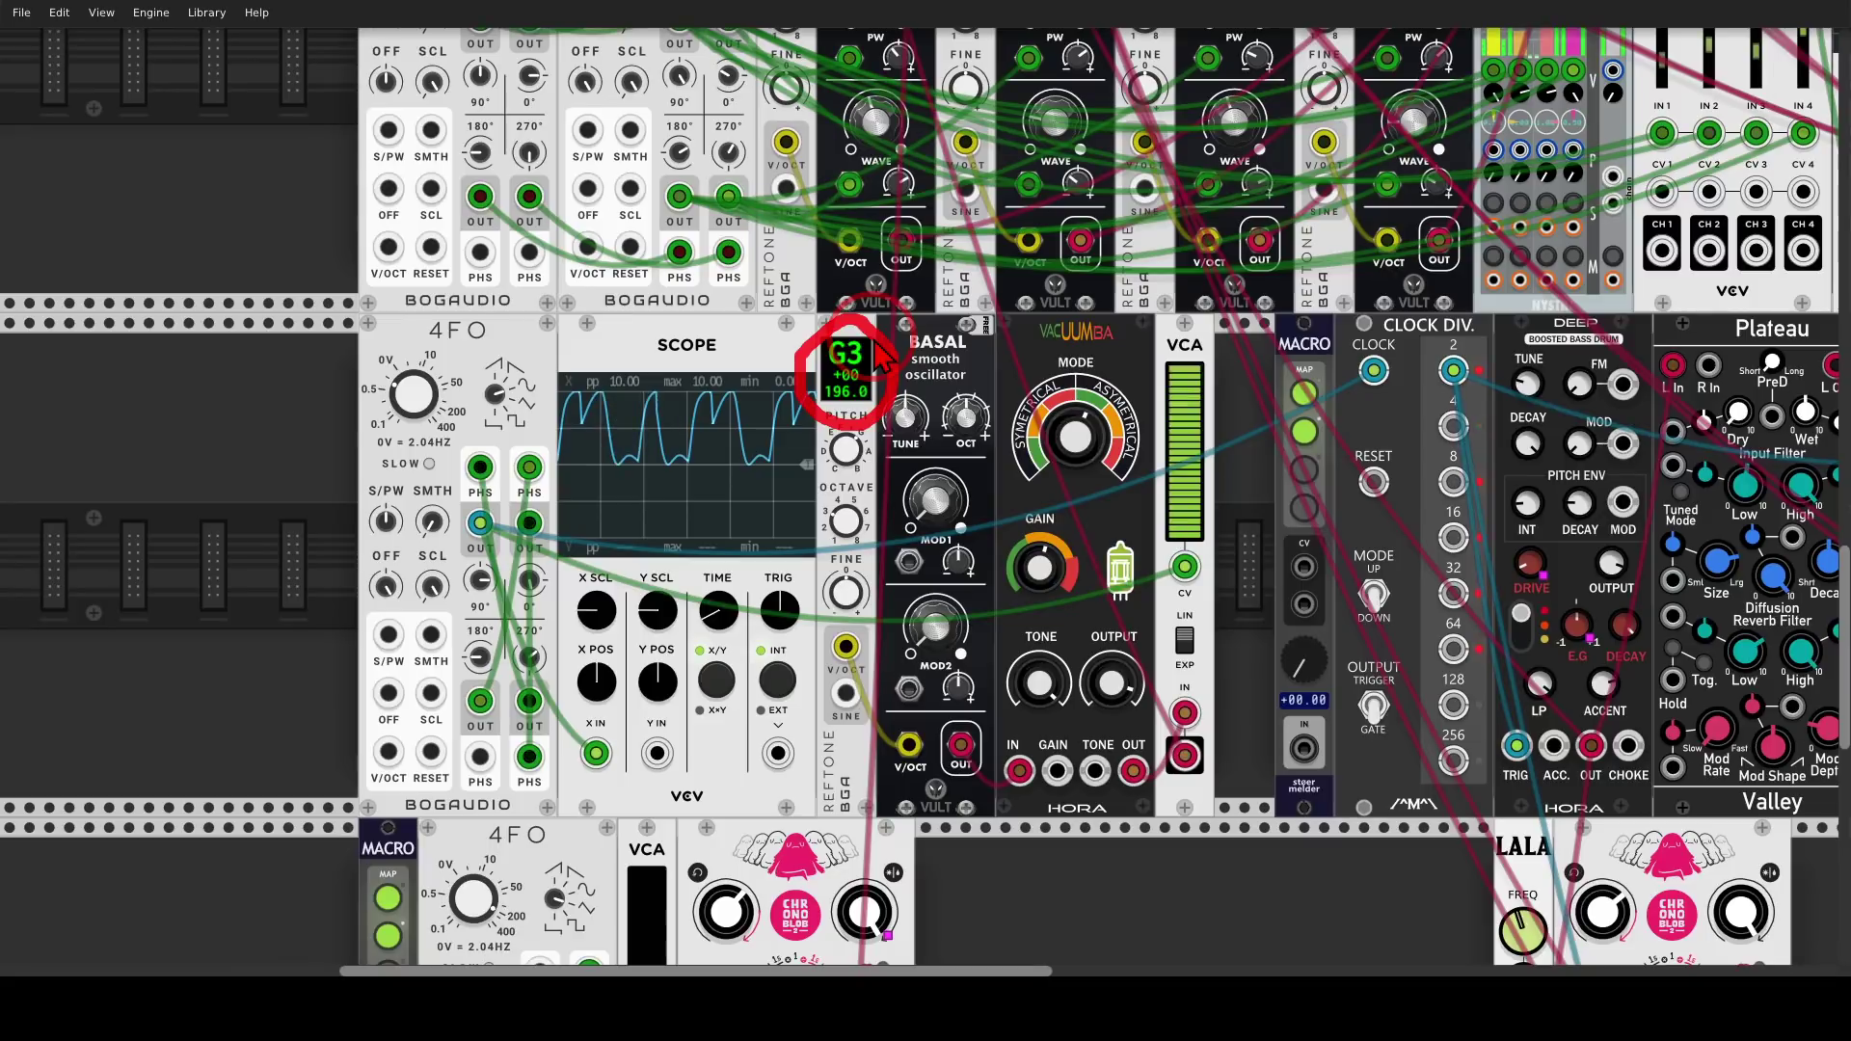
pyautogui.moveTo(718, 359)
pyautogui.mouseDown()
pyautogui.moveTo(630, 353)
pyautogui.moveTo(568, 377)
pyautogui.moveTo(568, 457)
pyautogui.moveTo(643, 510)
pyautogui.moveTo(798, 517)
pyautogui.mouseUp()
pyautogui.moveTo(798, 384); pyautogui.dragTo(732, 359)
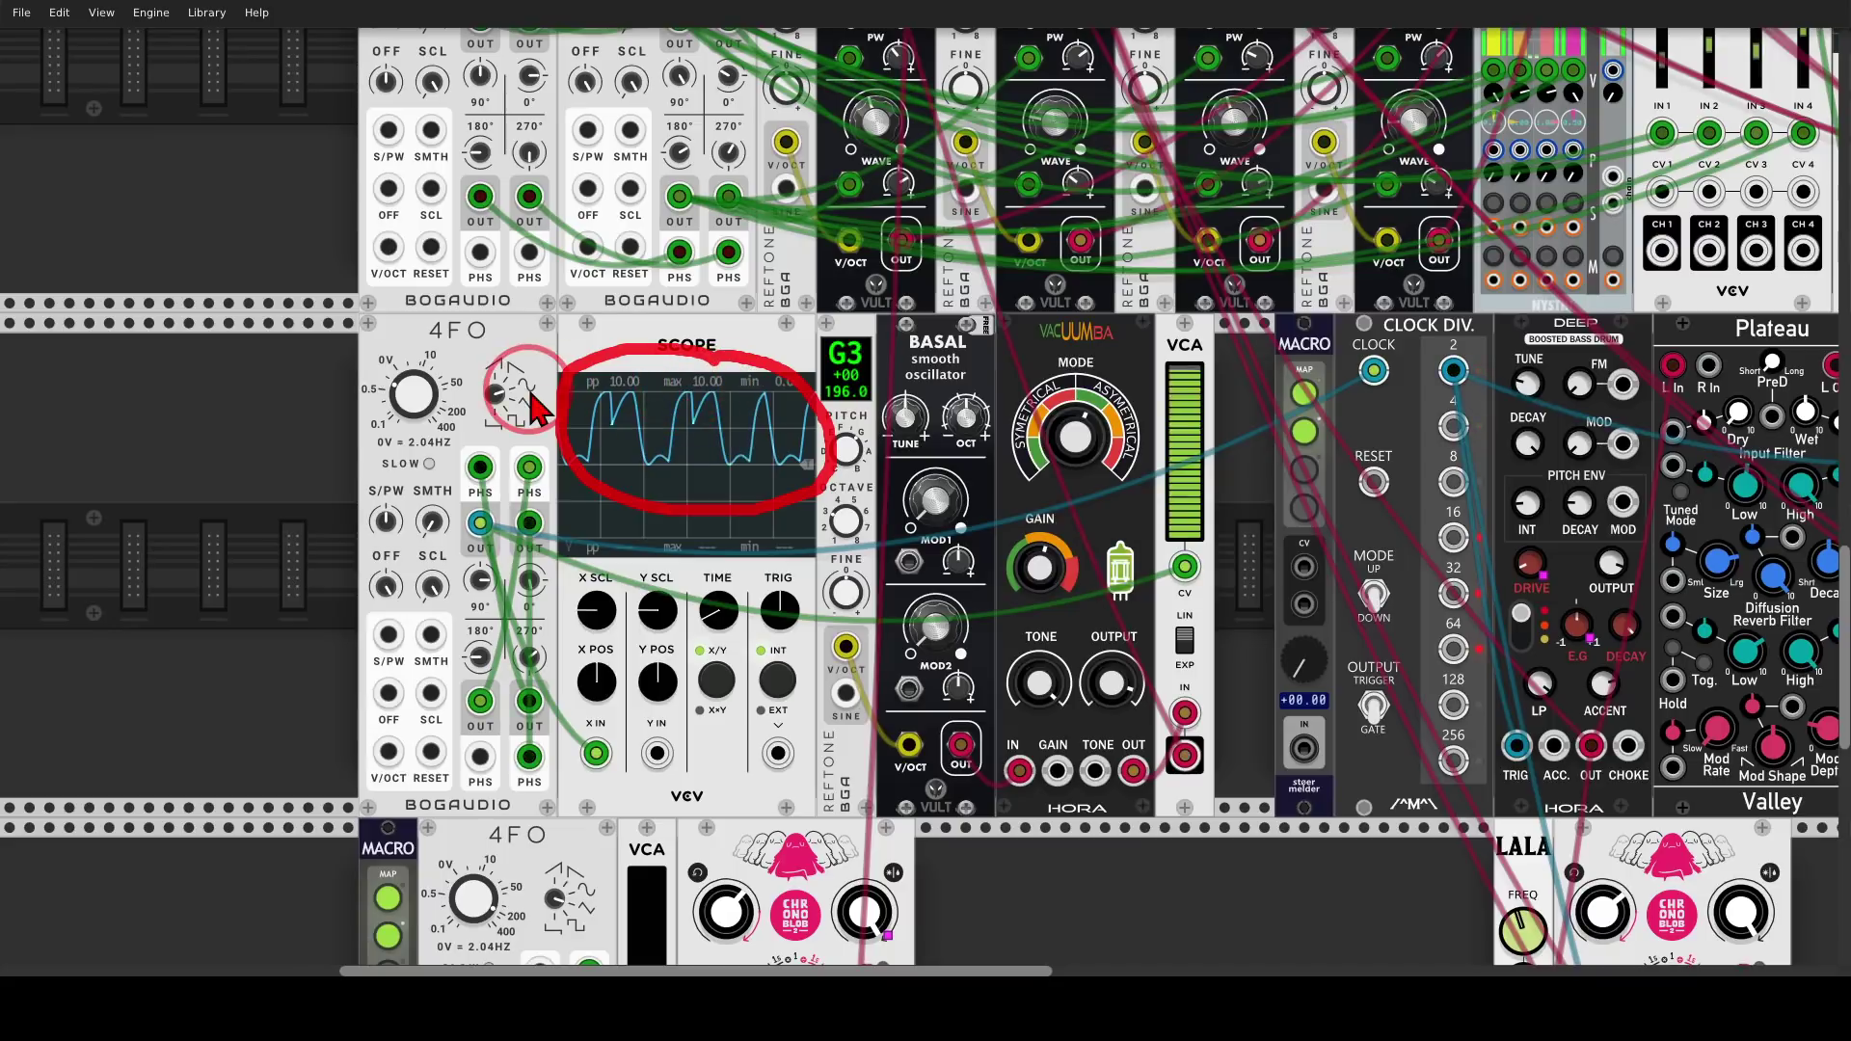
pyautogui.hotkey('shift', 'F9')
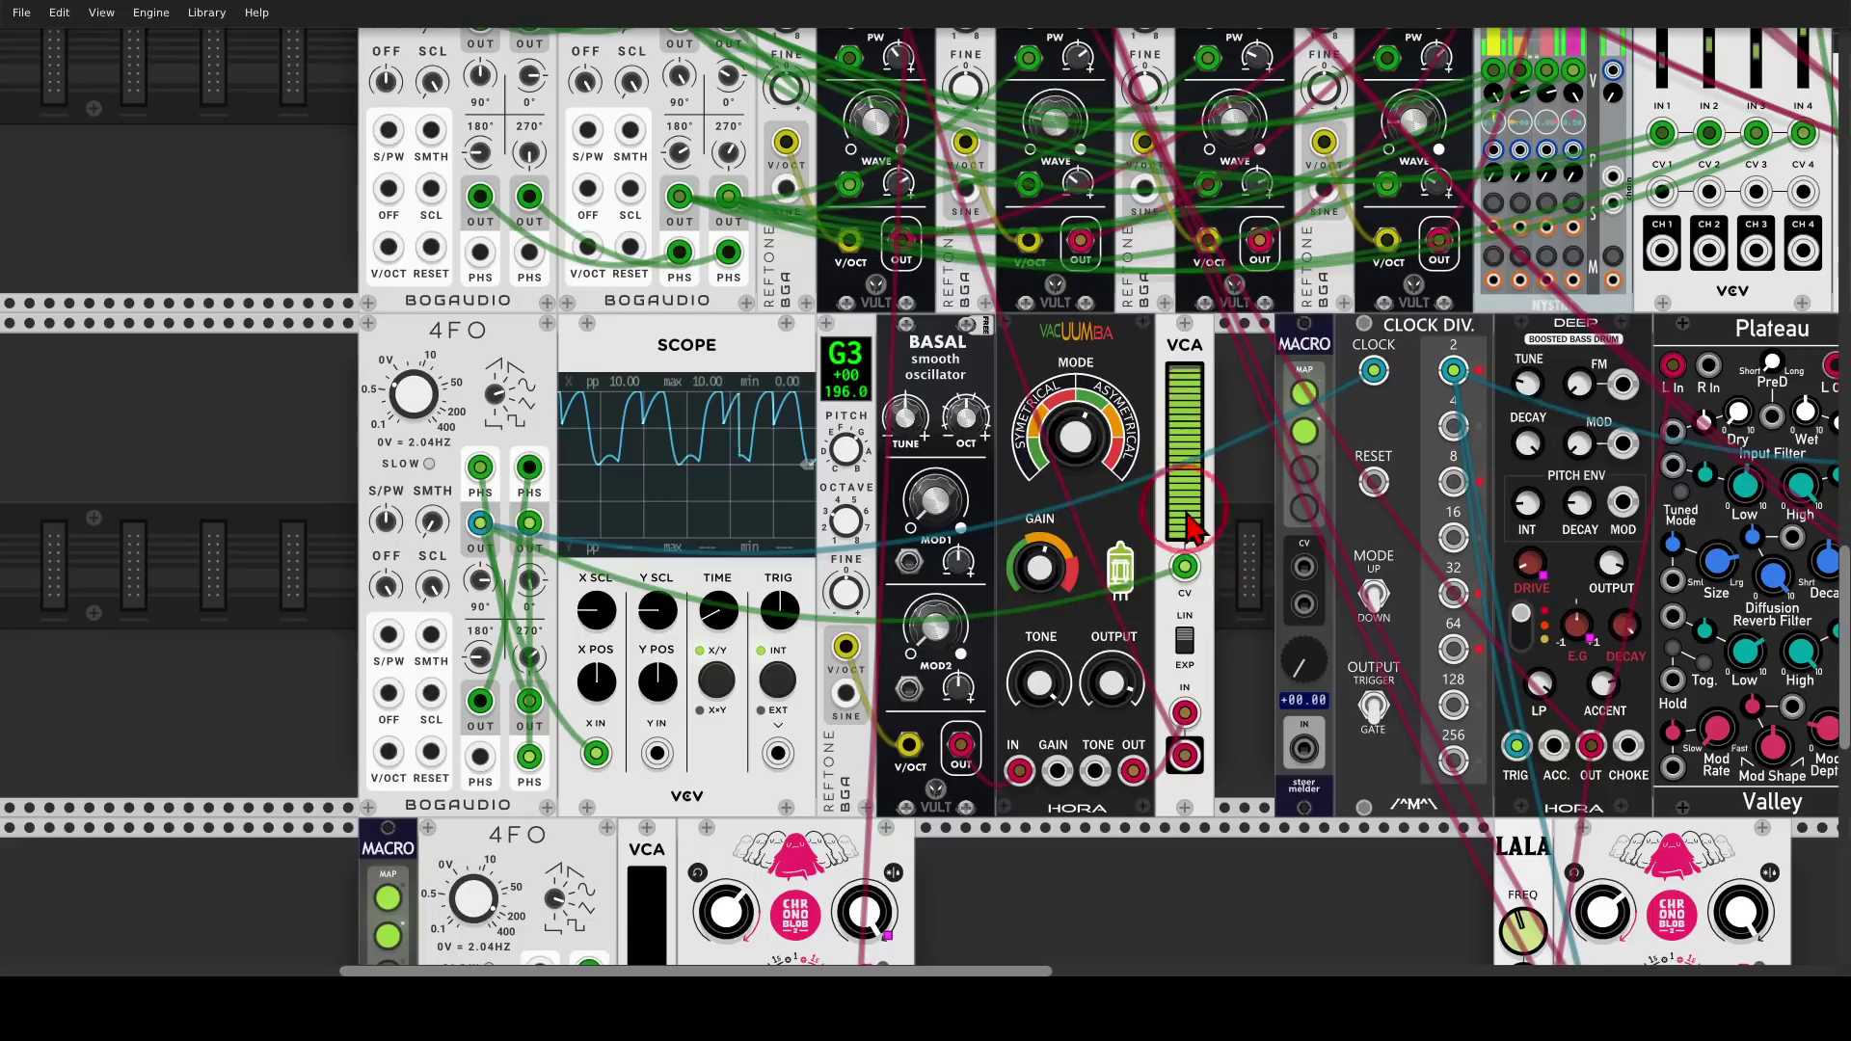
# Unmute the BASL channel on the MixMaster
pyautogui.scroll(5, 742, 228)
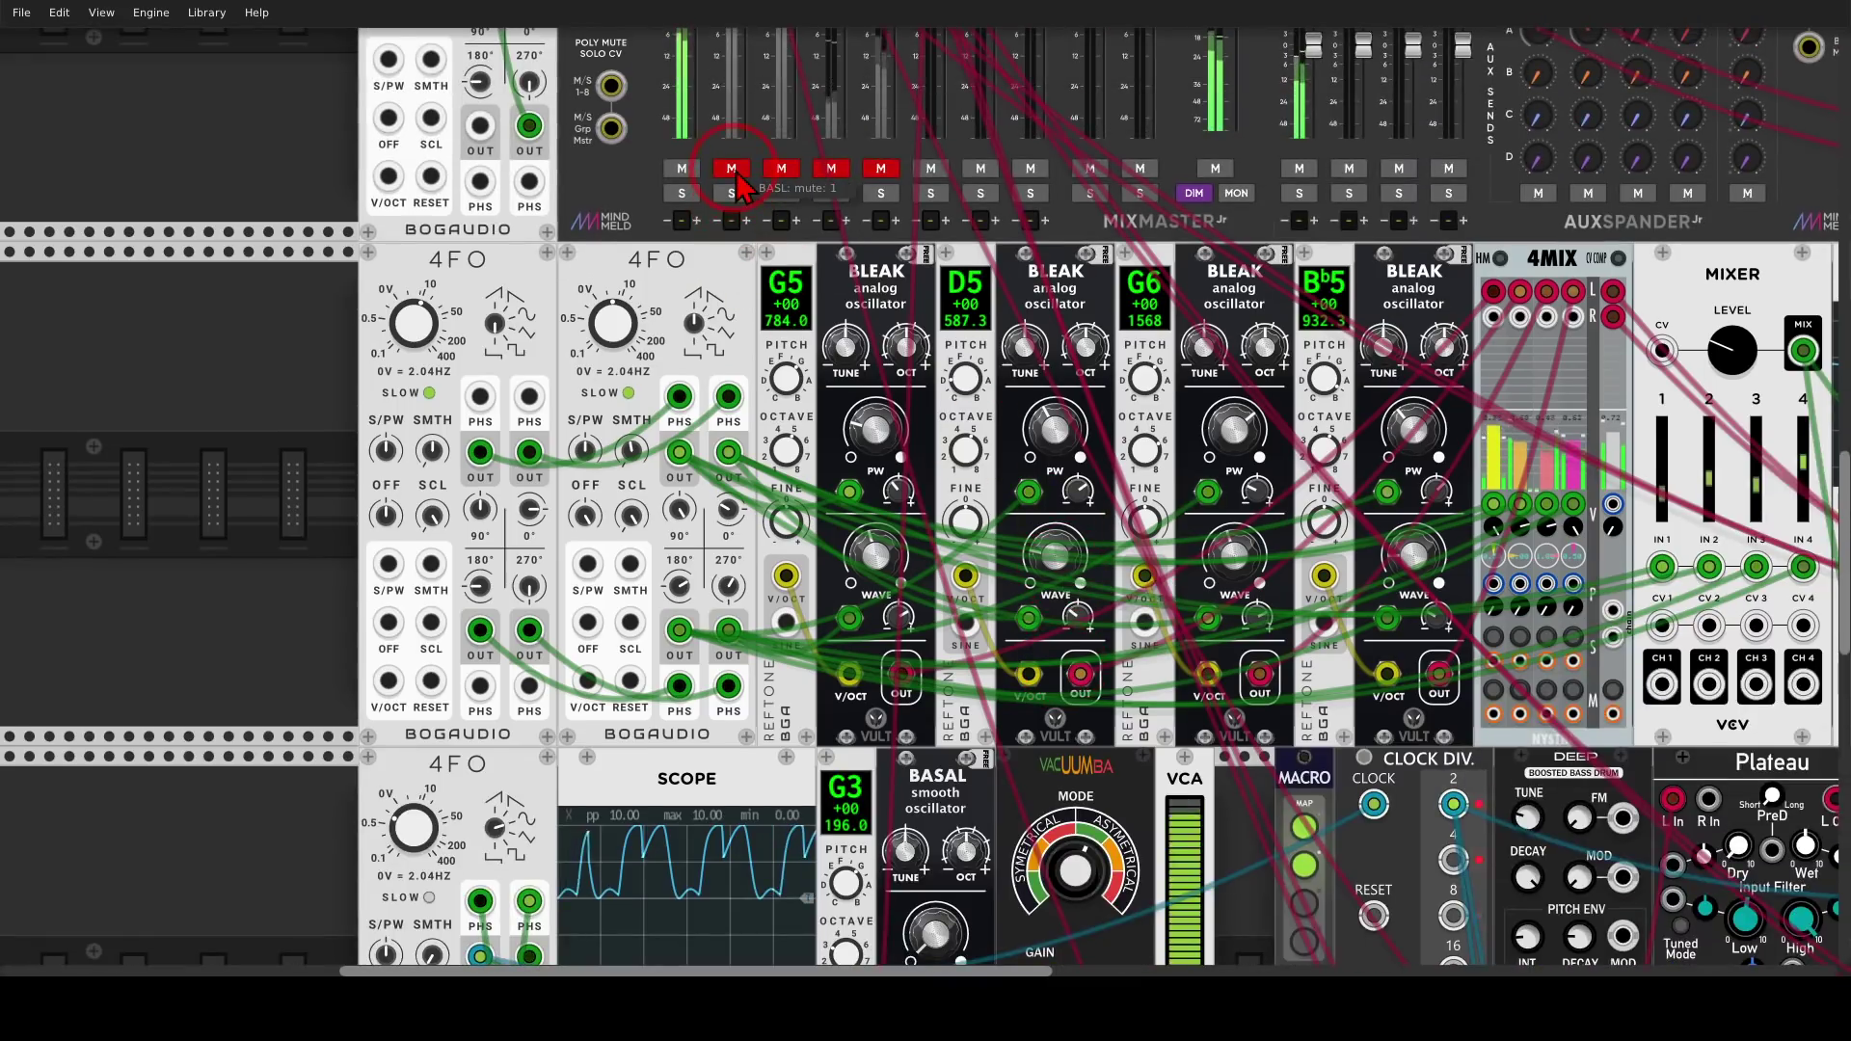
pyautogui.scroll(-3, 817, 492)
pyautogui.scroll(-1, 818, 492)
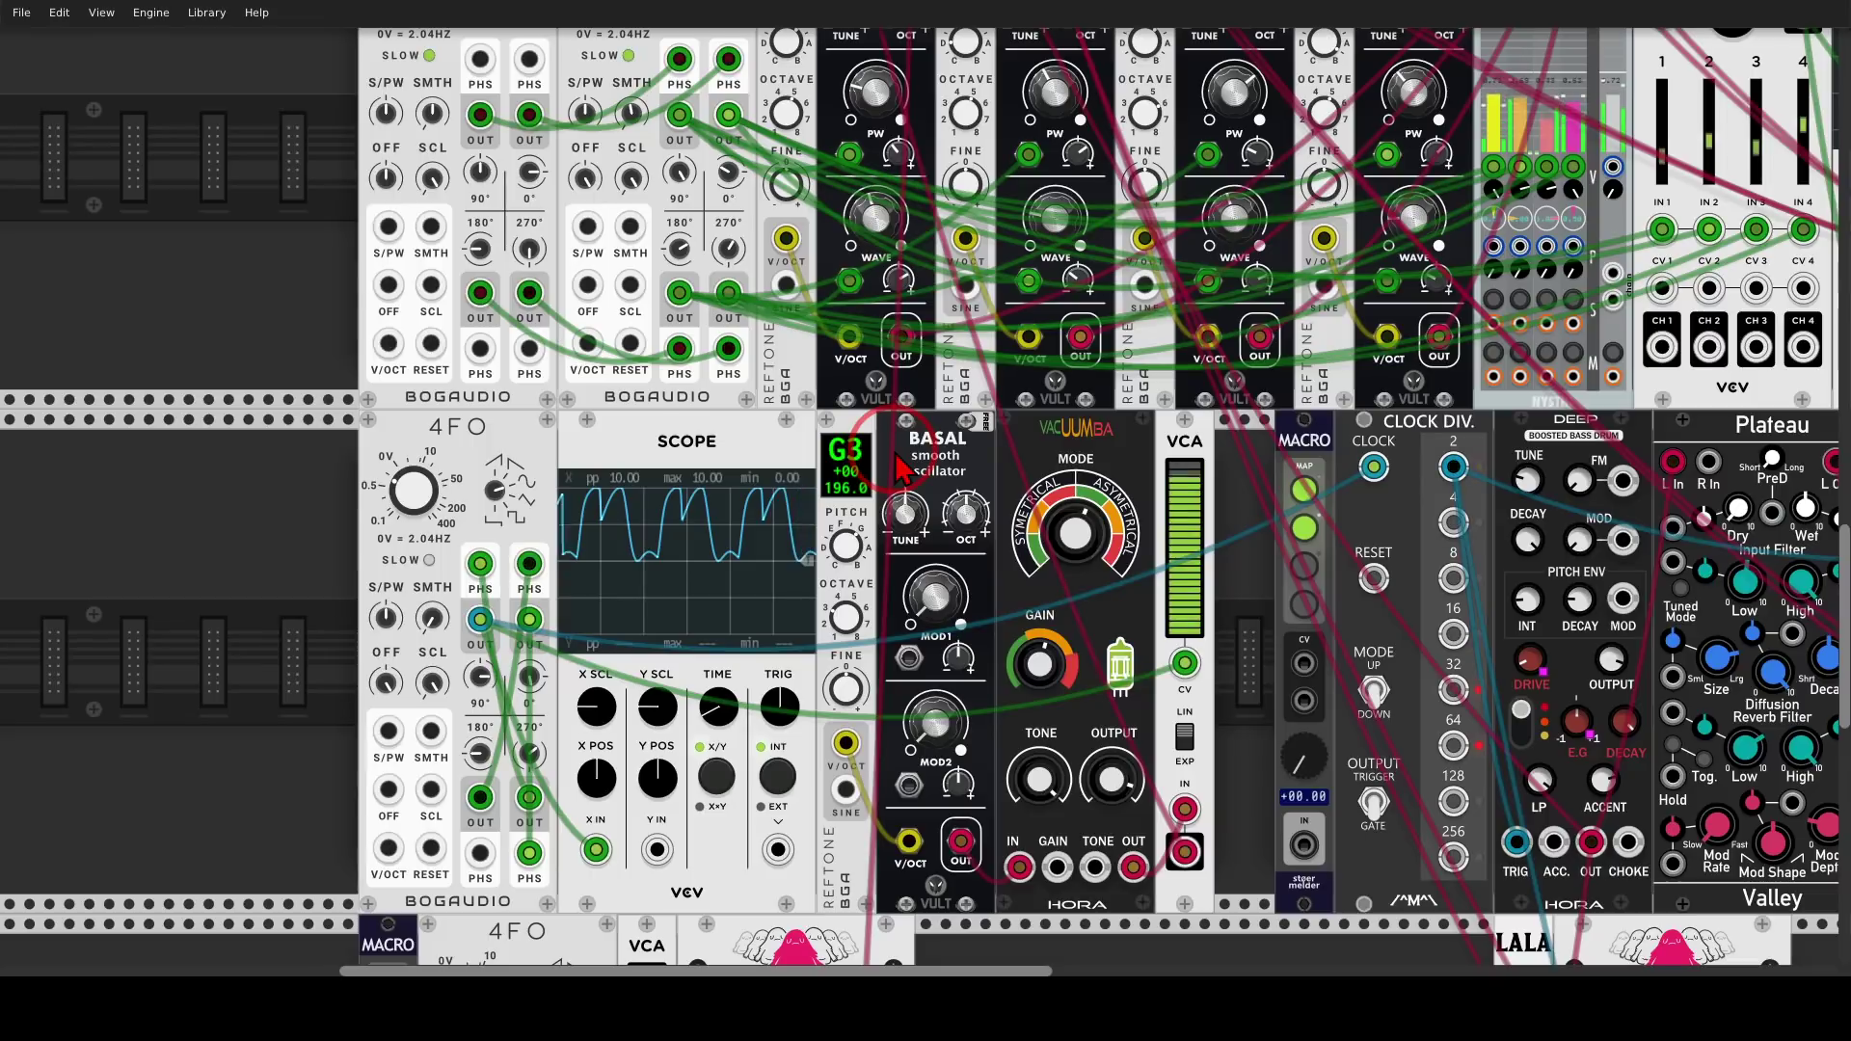
pyautogui.scroll(-1, 902, 469)
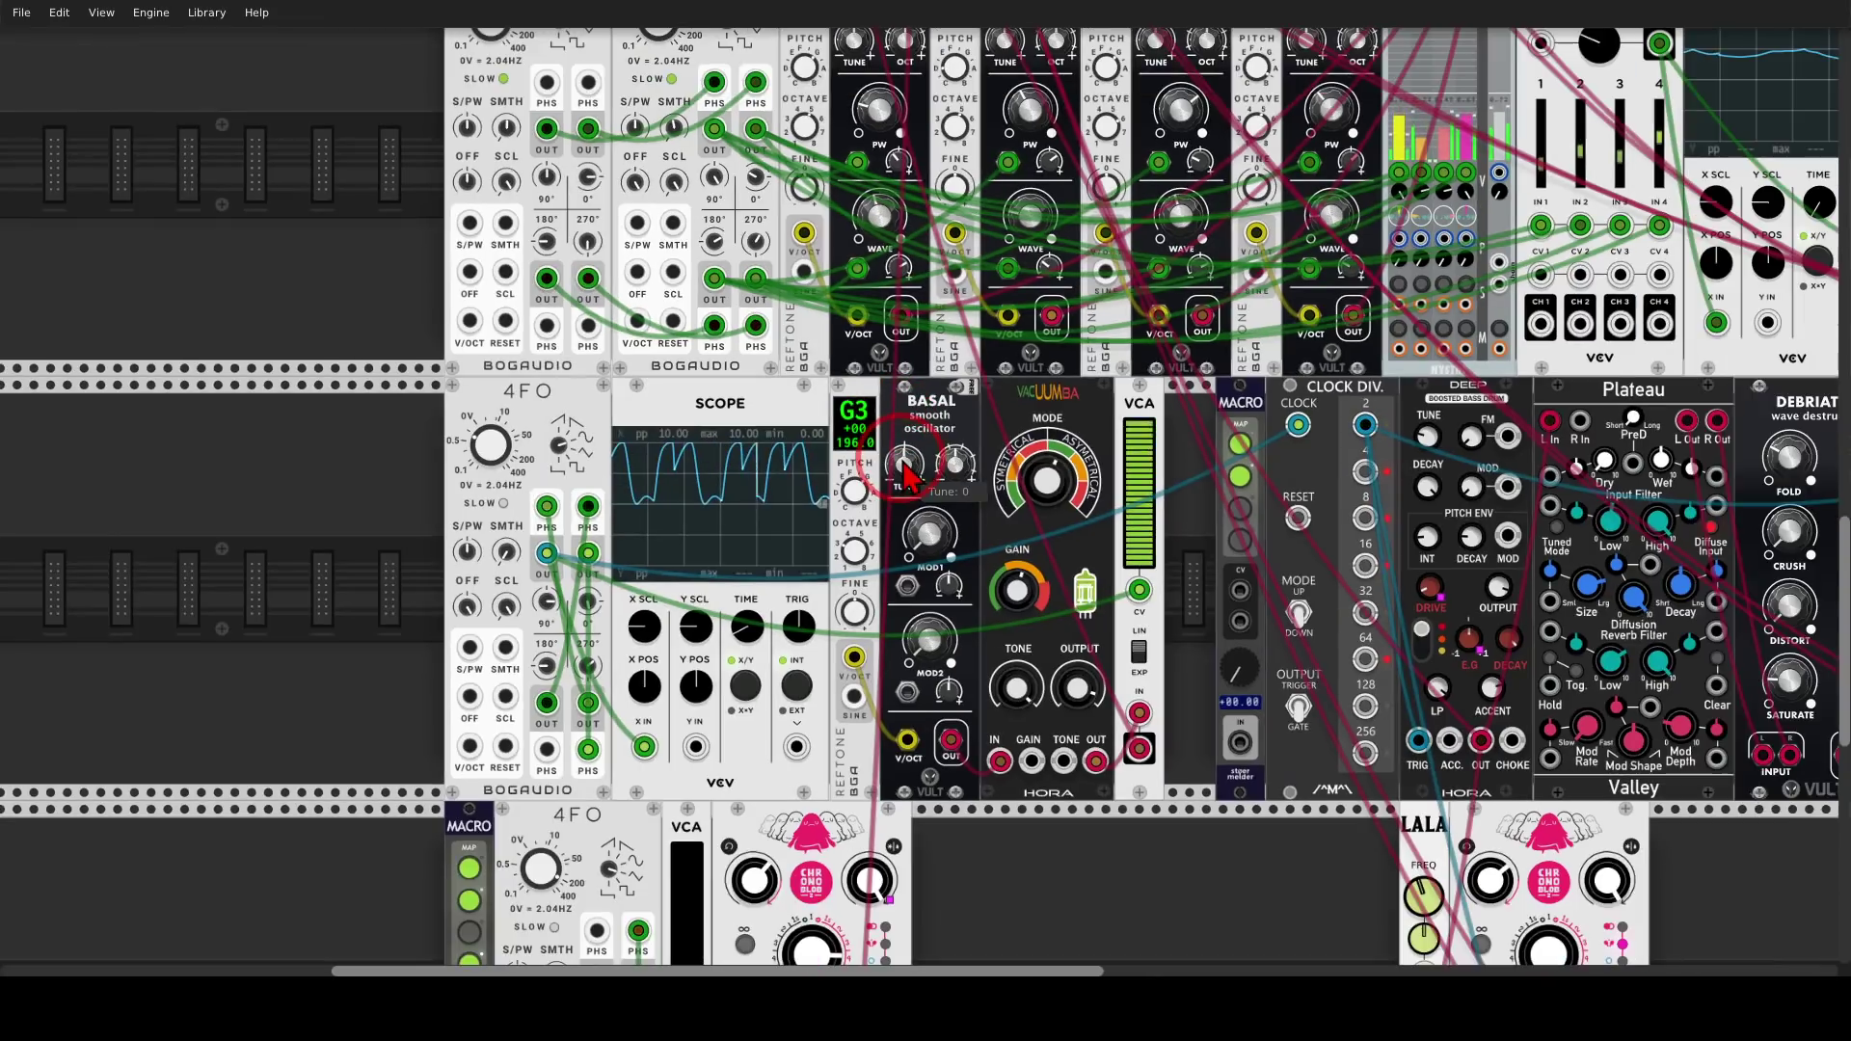
pyautogui.scroll(-1, 905, 472)
# Follow the 4FO output into the clock divider's CLOCK input, and the divider's 2 output down to the DEEP bass drum's trigger
pyautogui.moveTo(1179, 572); pyautogui.dragTo(848, 548)
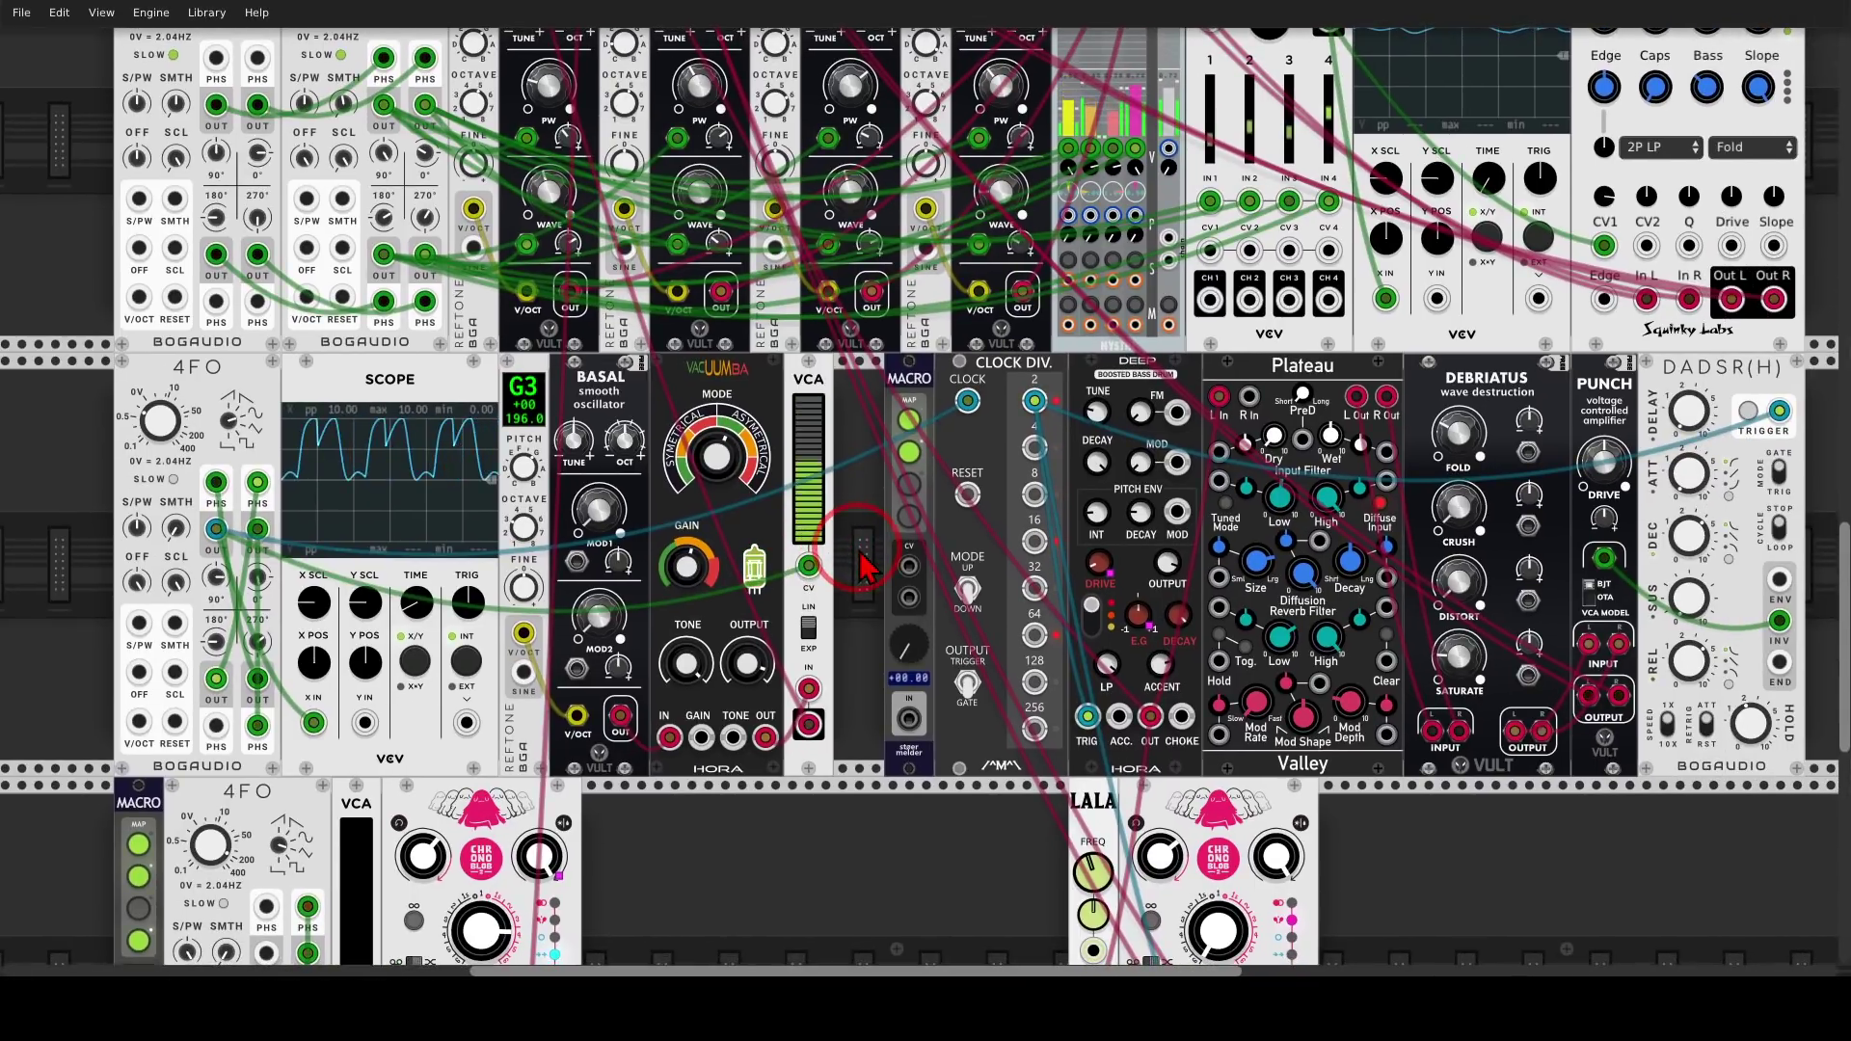
pyautogui.moveTo(861, 567); pyautogui.dragTo(750, 553)
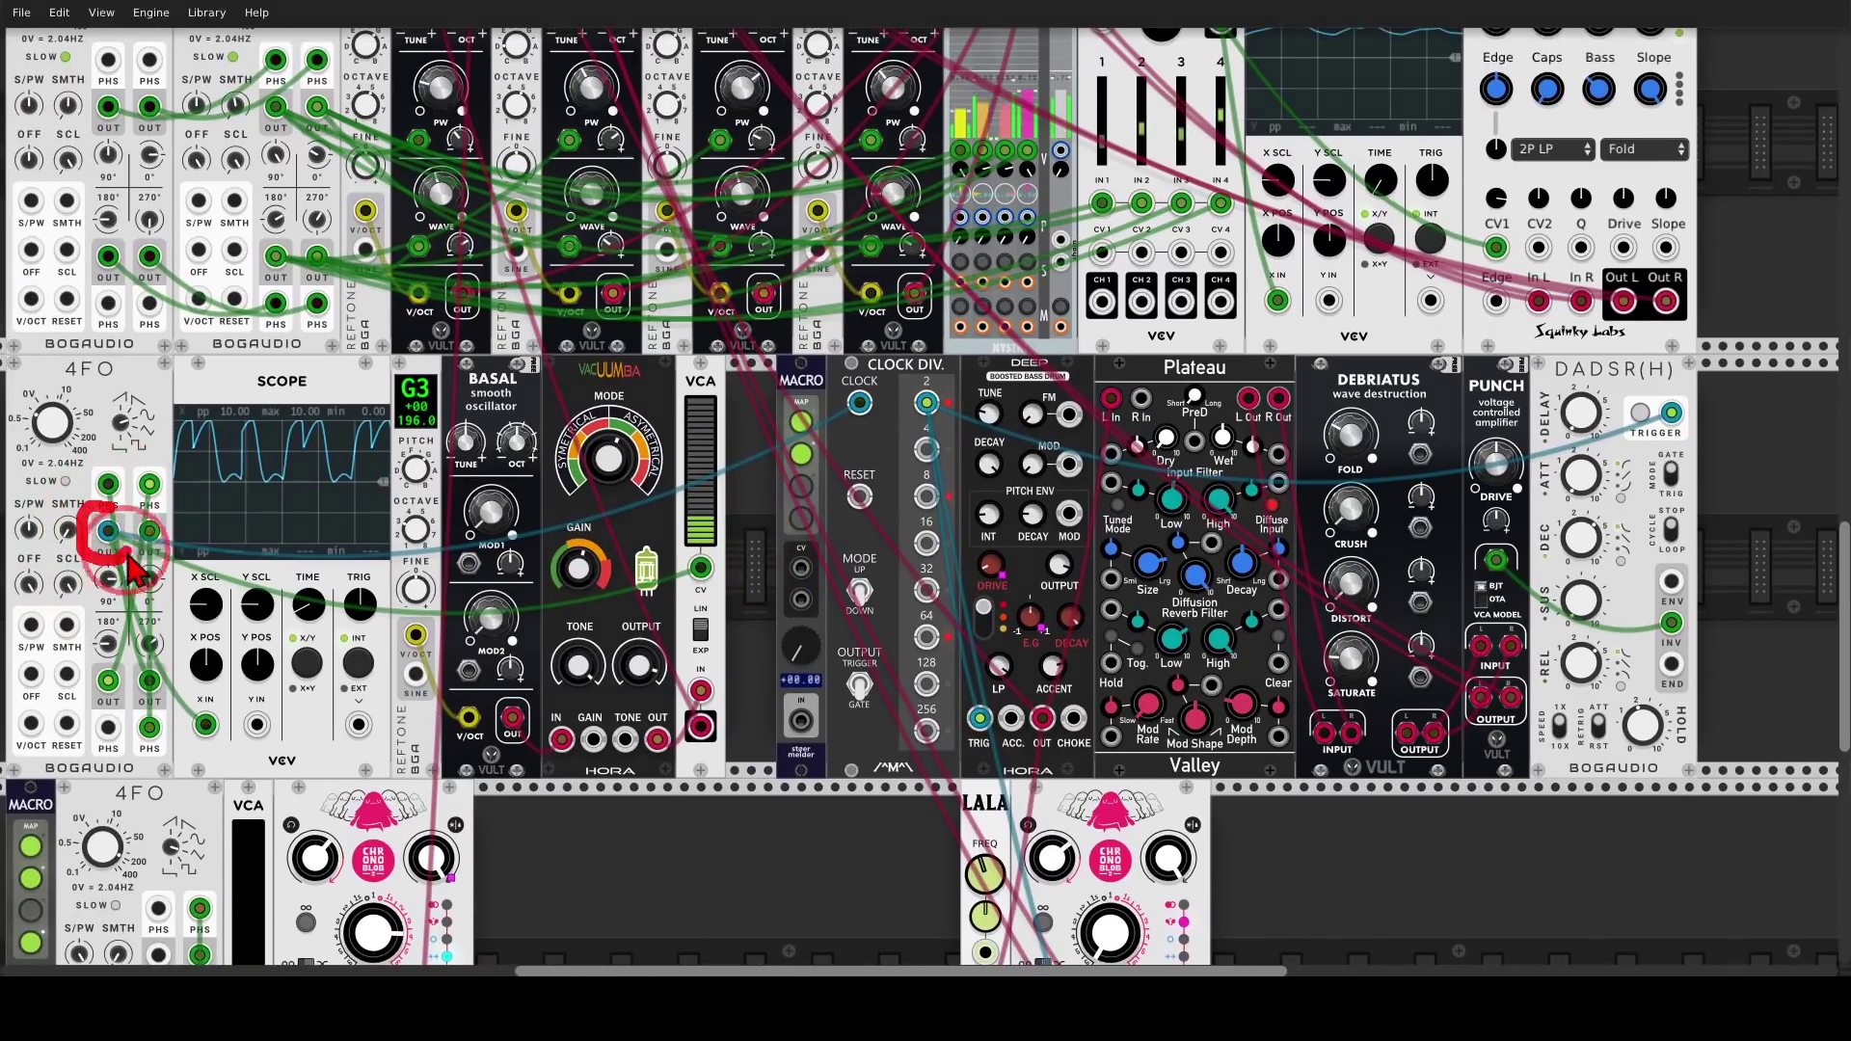
pyautogui.moveTo(108, 530); pyautogui.dragTo(816, 413)
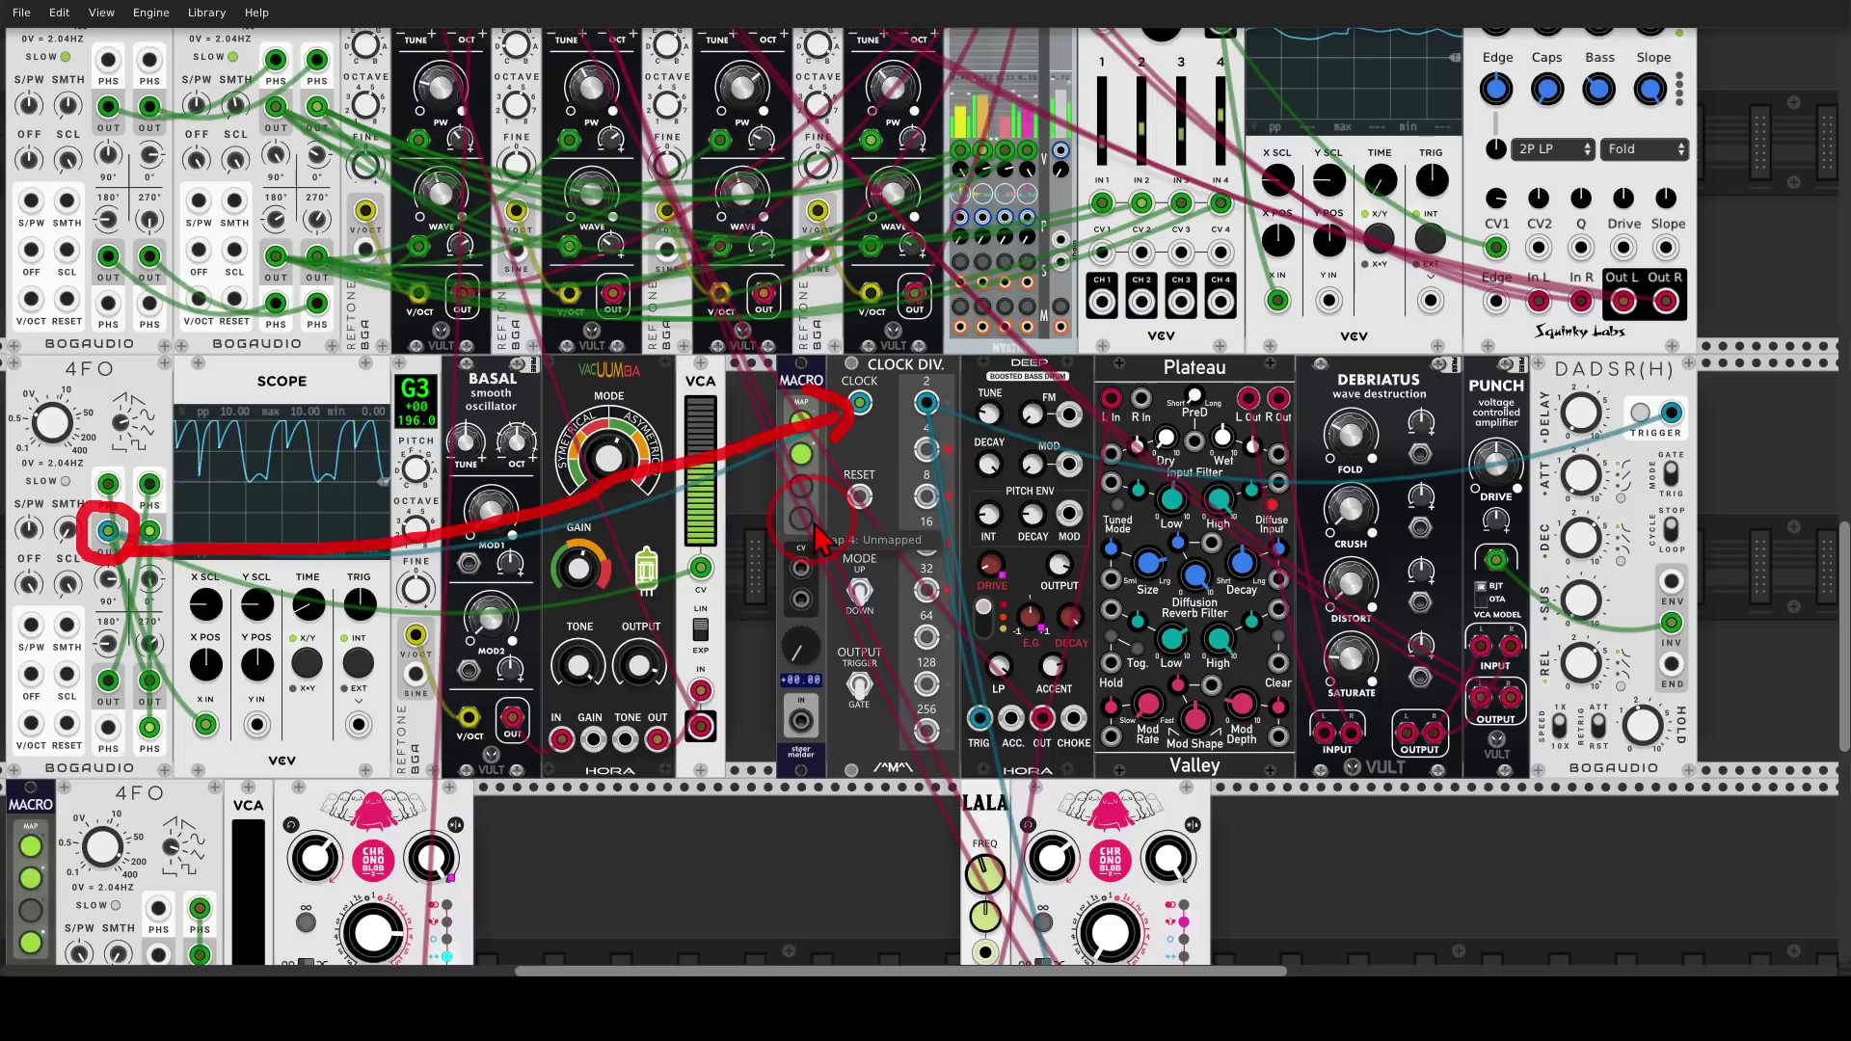
pyautogui.hscroll(5, 535, 521)
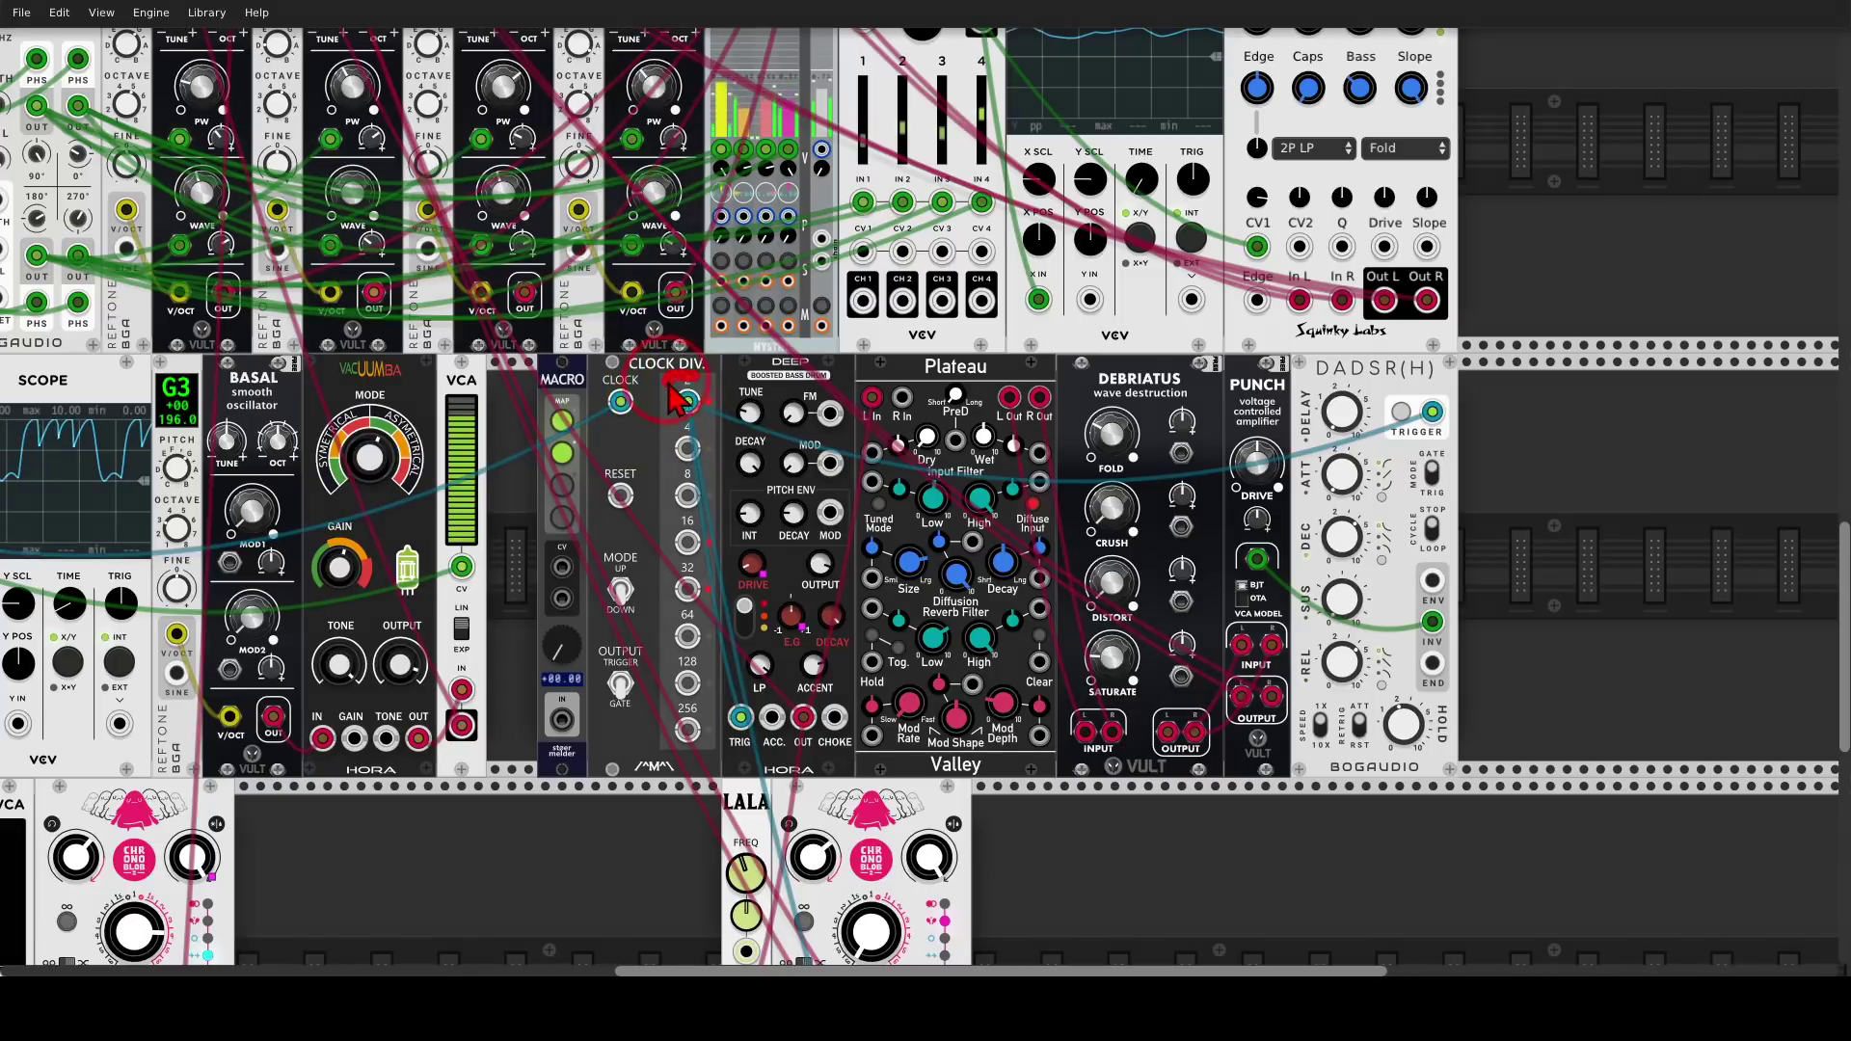
pyautogui.moveTo(679, 396)
pyautogui.mouseDown()
pyautogui.moveTo(711, 414)
pyautogui.moveTo(714, 537)
pyautogui.moveTo(750, 646)
pyautogui.mouseUp()
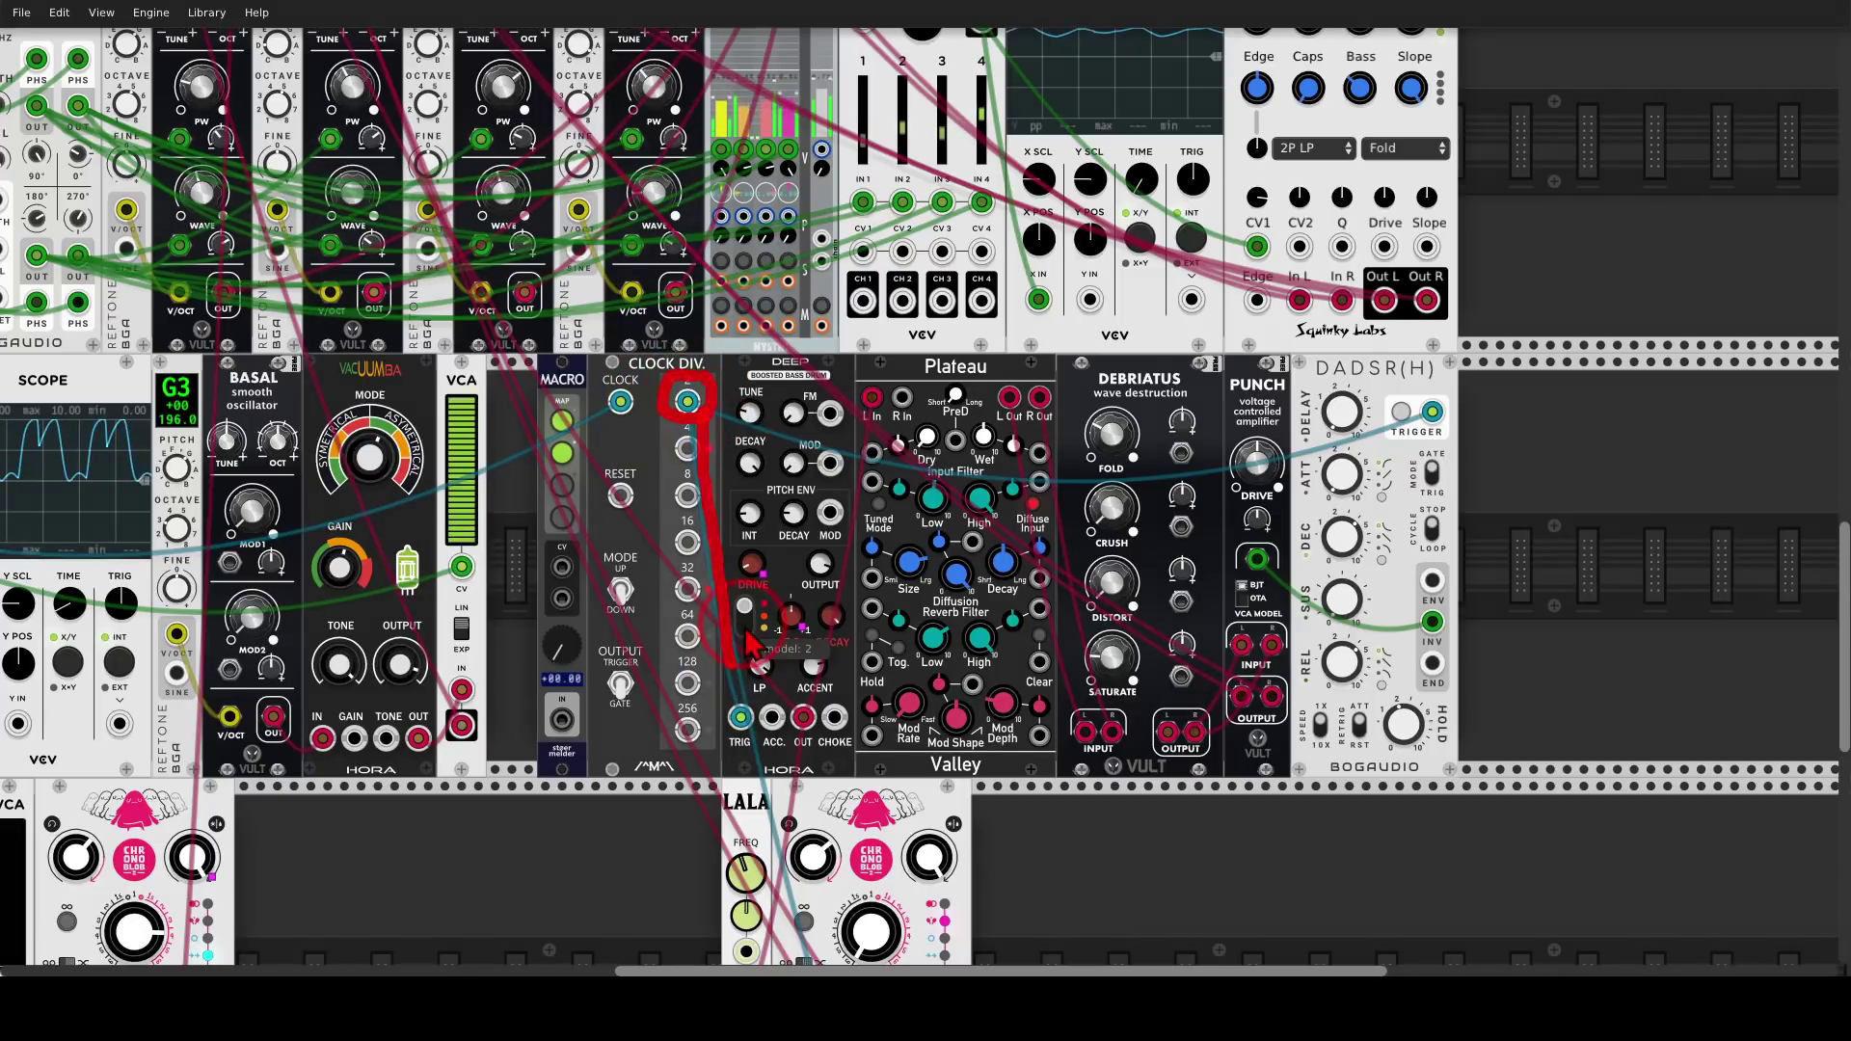
pyautogui.moveTo(812, 339)
pyautogui.mouseDown()
pyautogui.moveTo(765, 394)
pyautogui.moveTo(825, 359)
pyautogui.mouseUp()
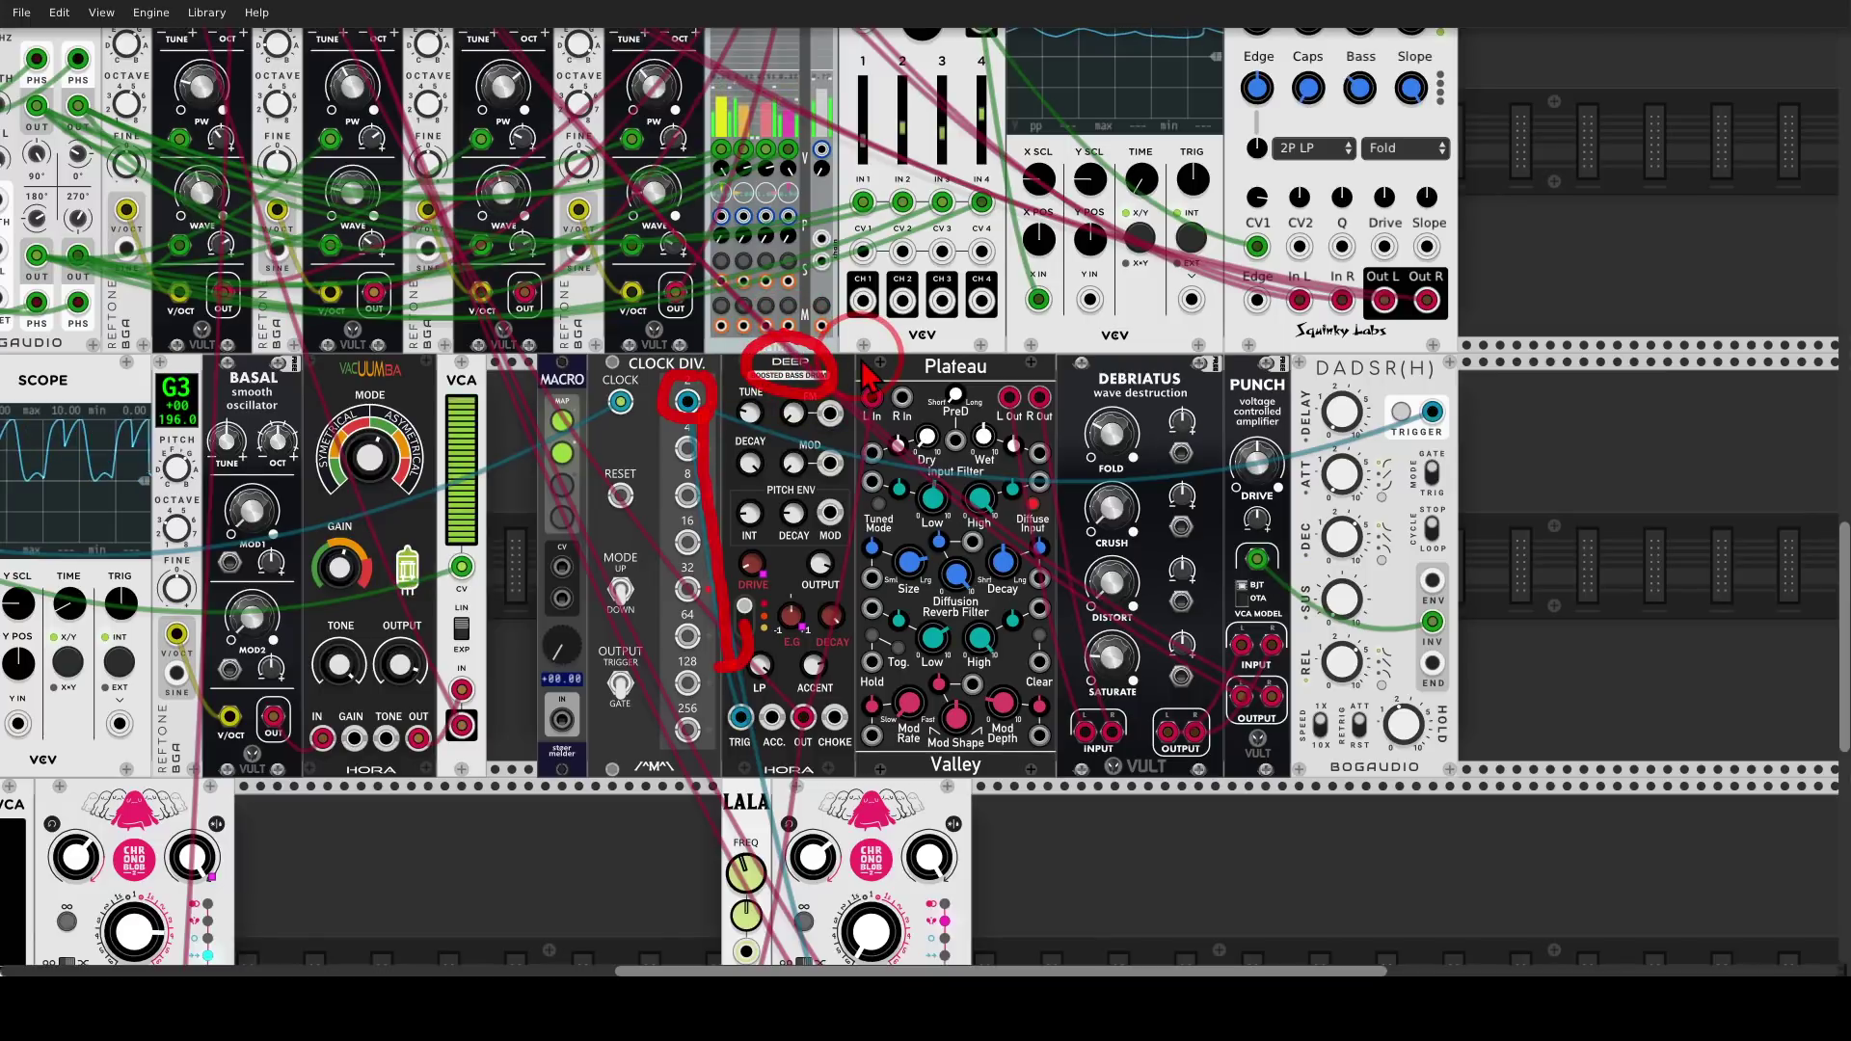
pyautogui.hotkey('shift', 'F9')
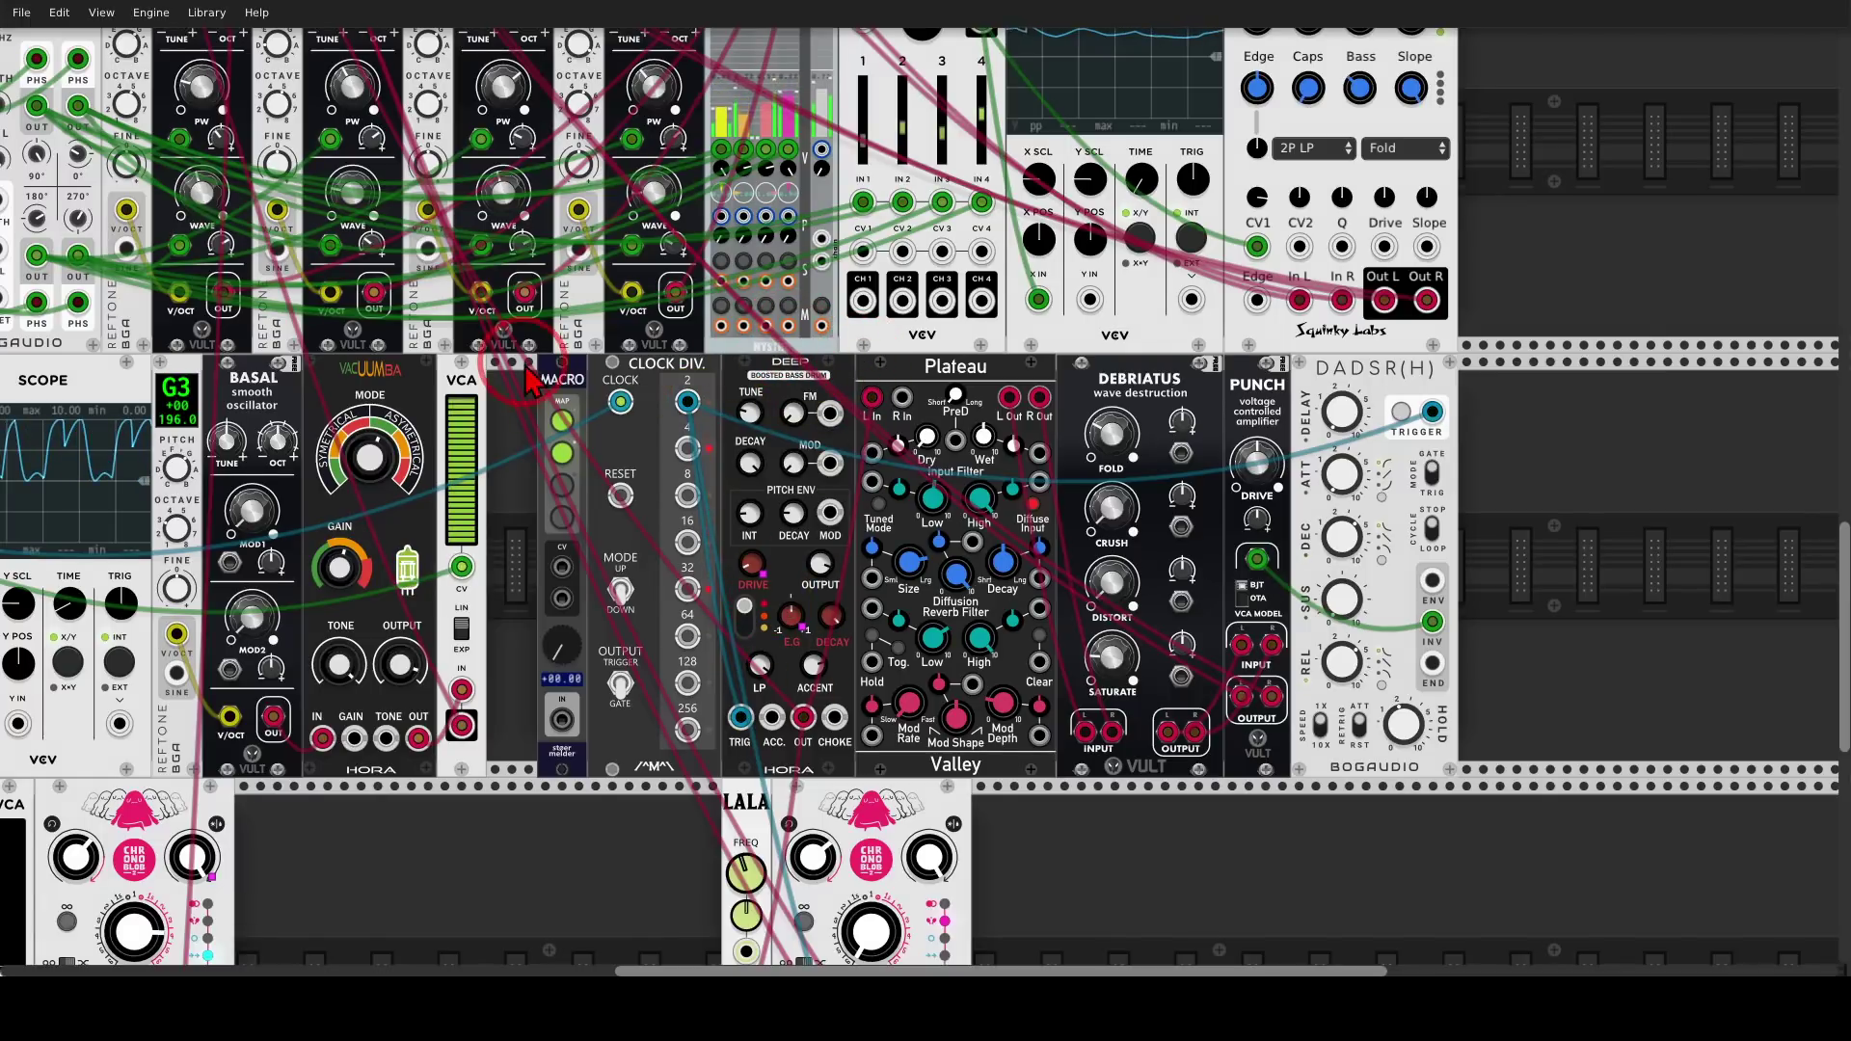
# Follow the DEEP bass drum's output into the inputs of the Plateau reverb
pyautogui.moveTo(524, 366); pyautogui.dragTo(808, 405)
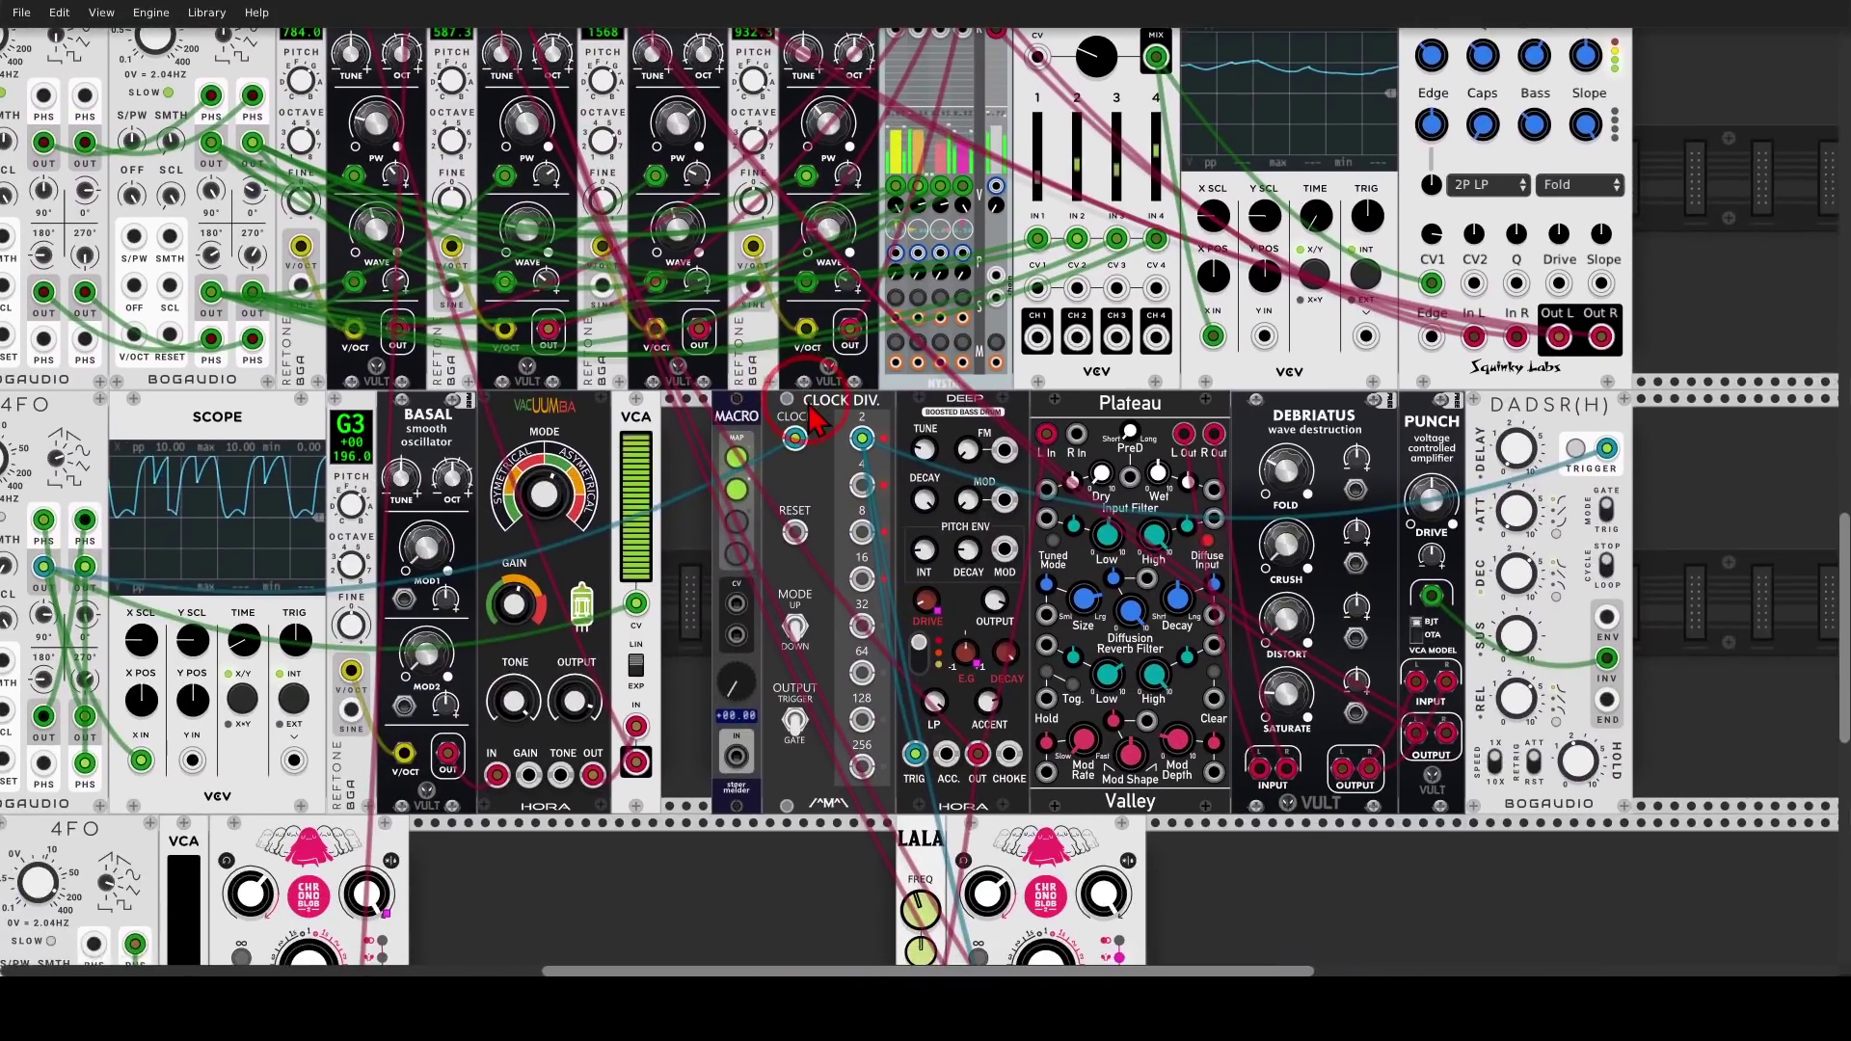
pyautogui.hscroll(-2, 815, 421)
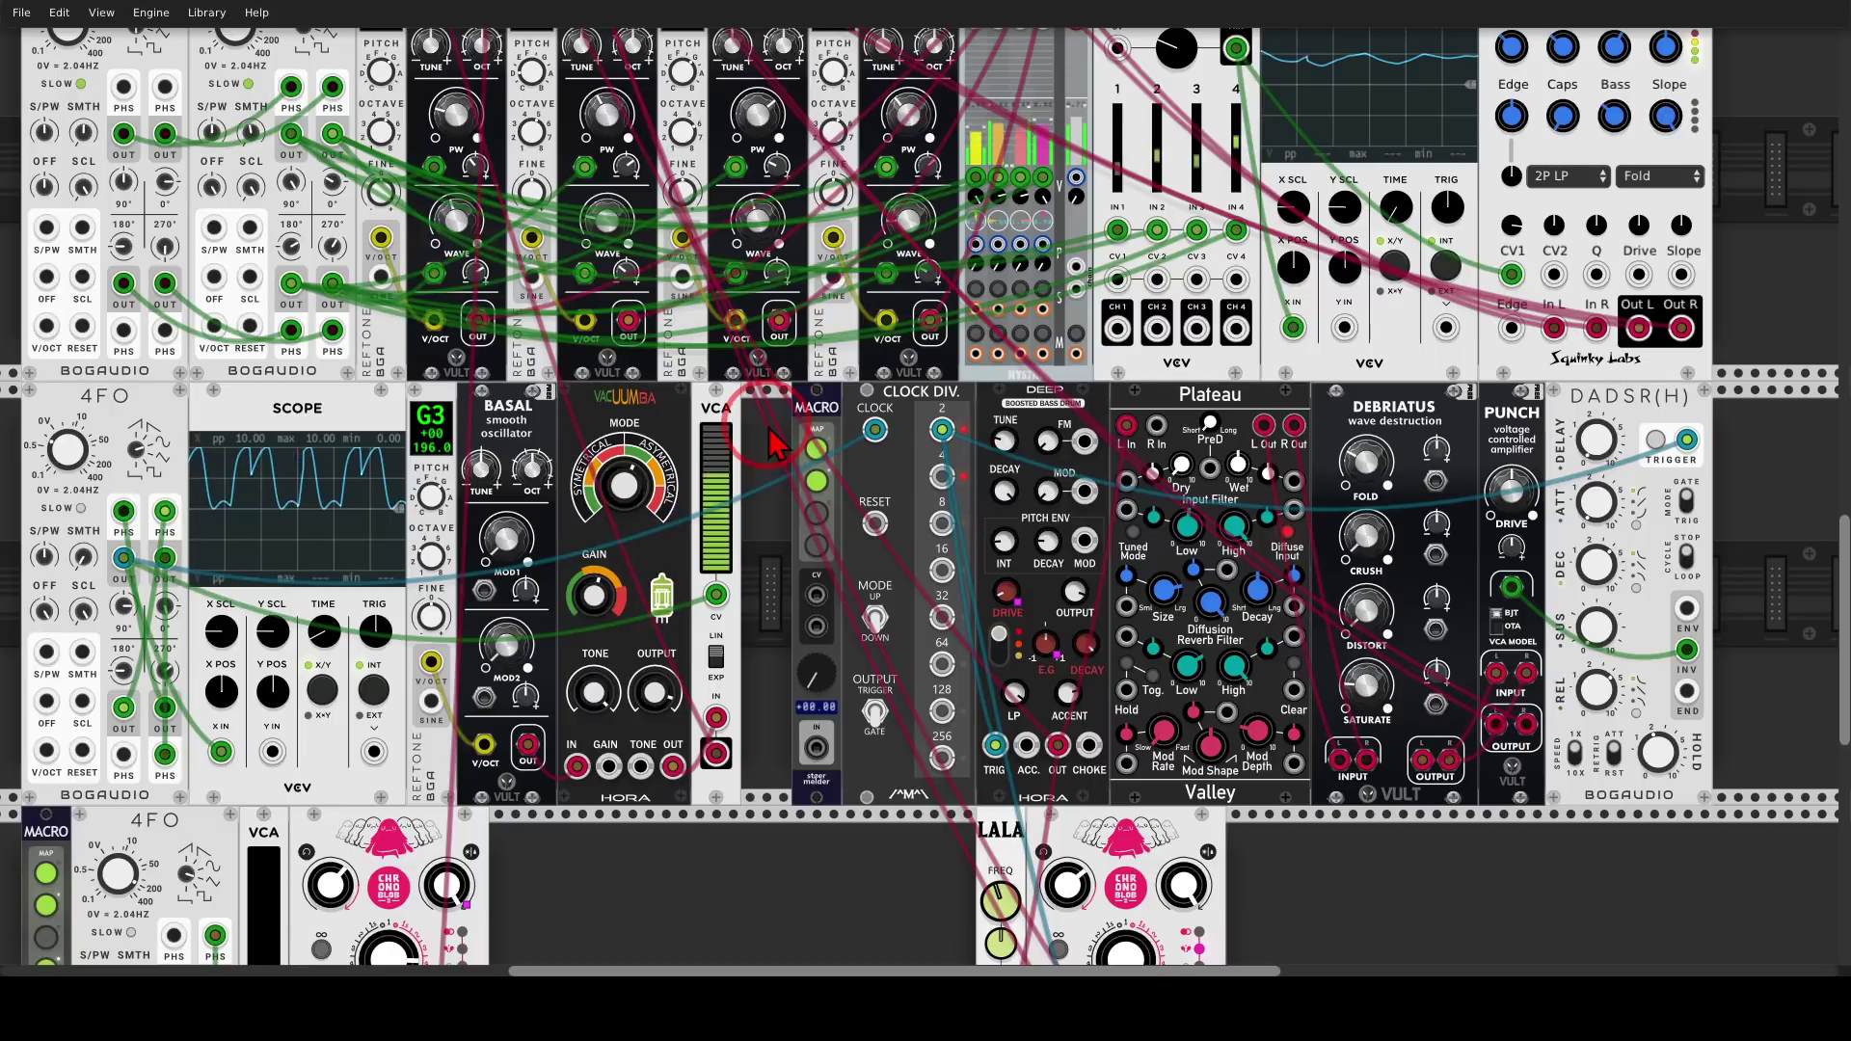
pyautogui.moveTo(1323, 863); pyautogui.dragTo(970, 816)
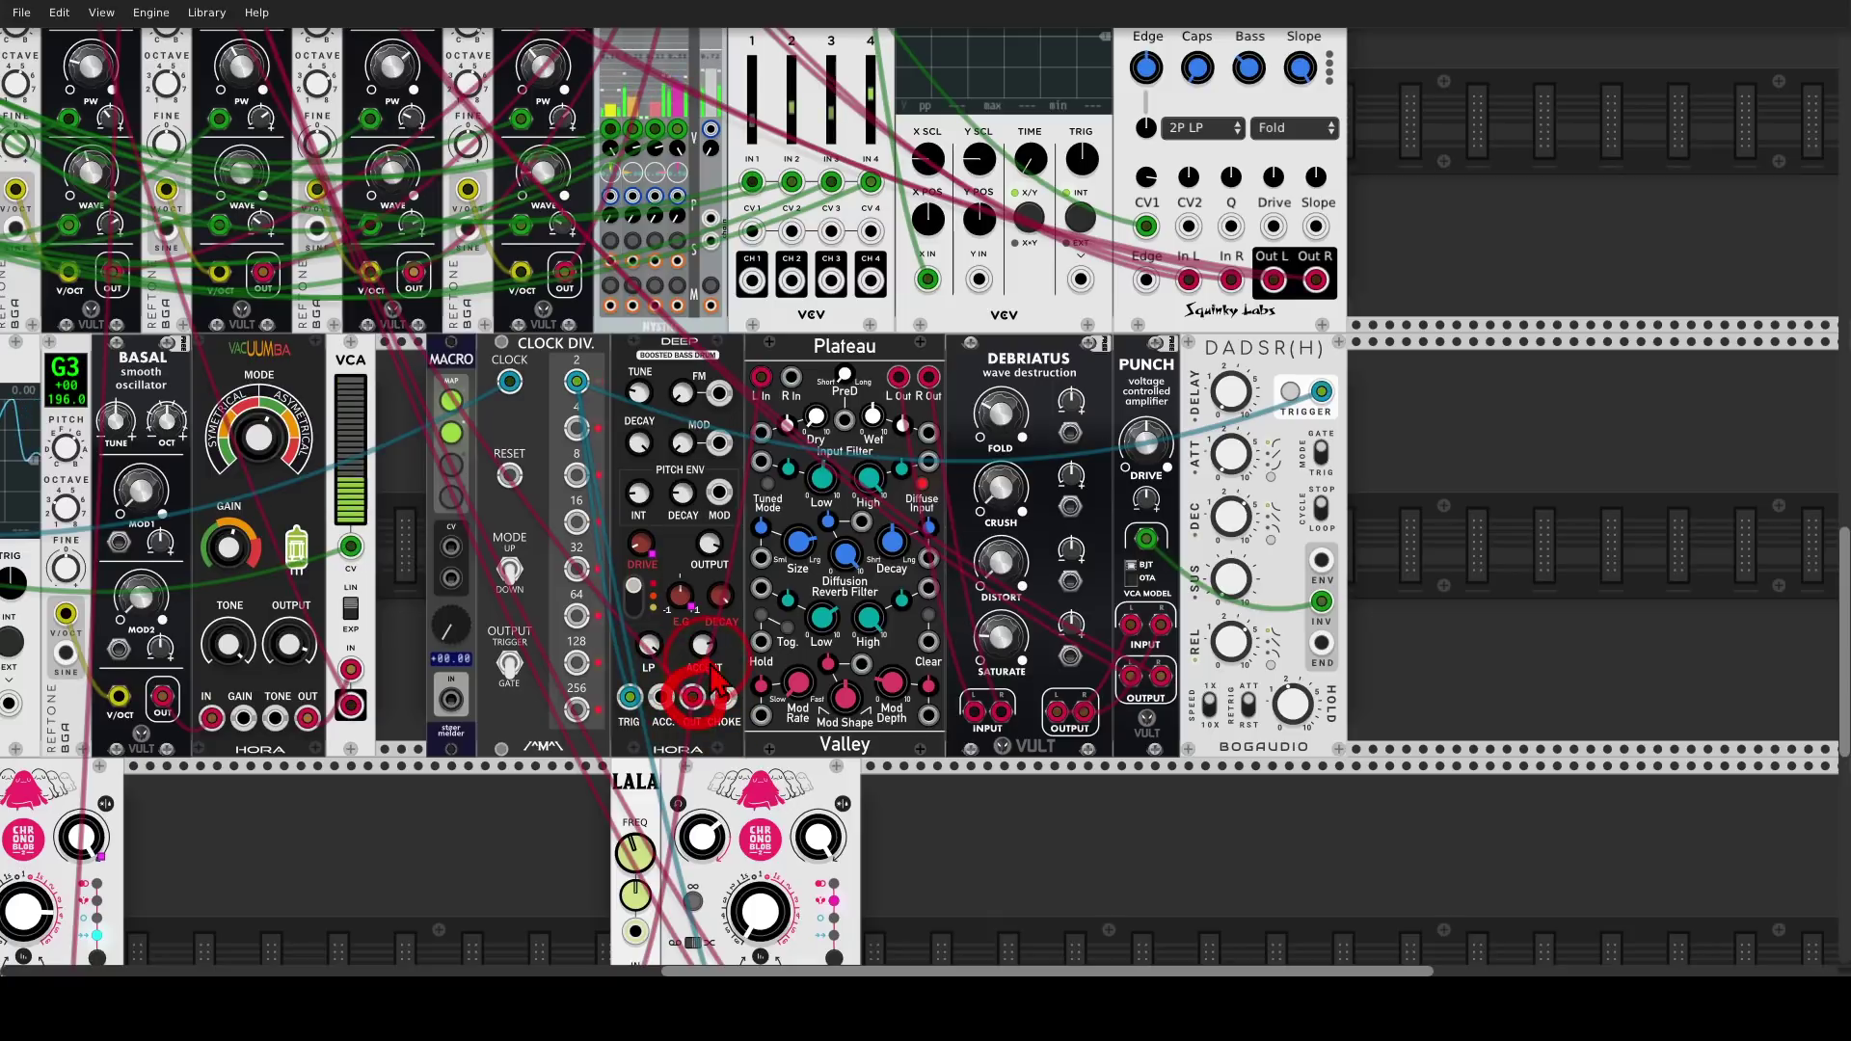
pyautogui.moveTo(759, 552); pyautogui.dragTo(758, 446)
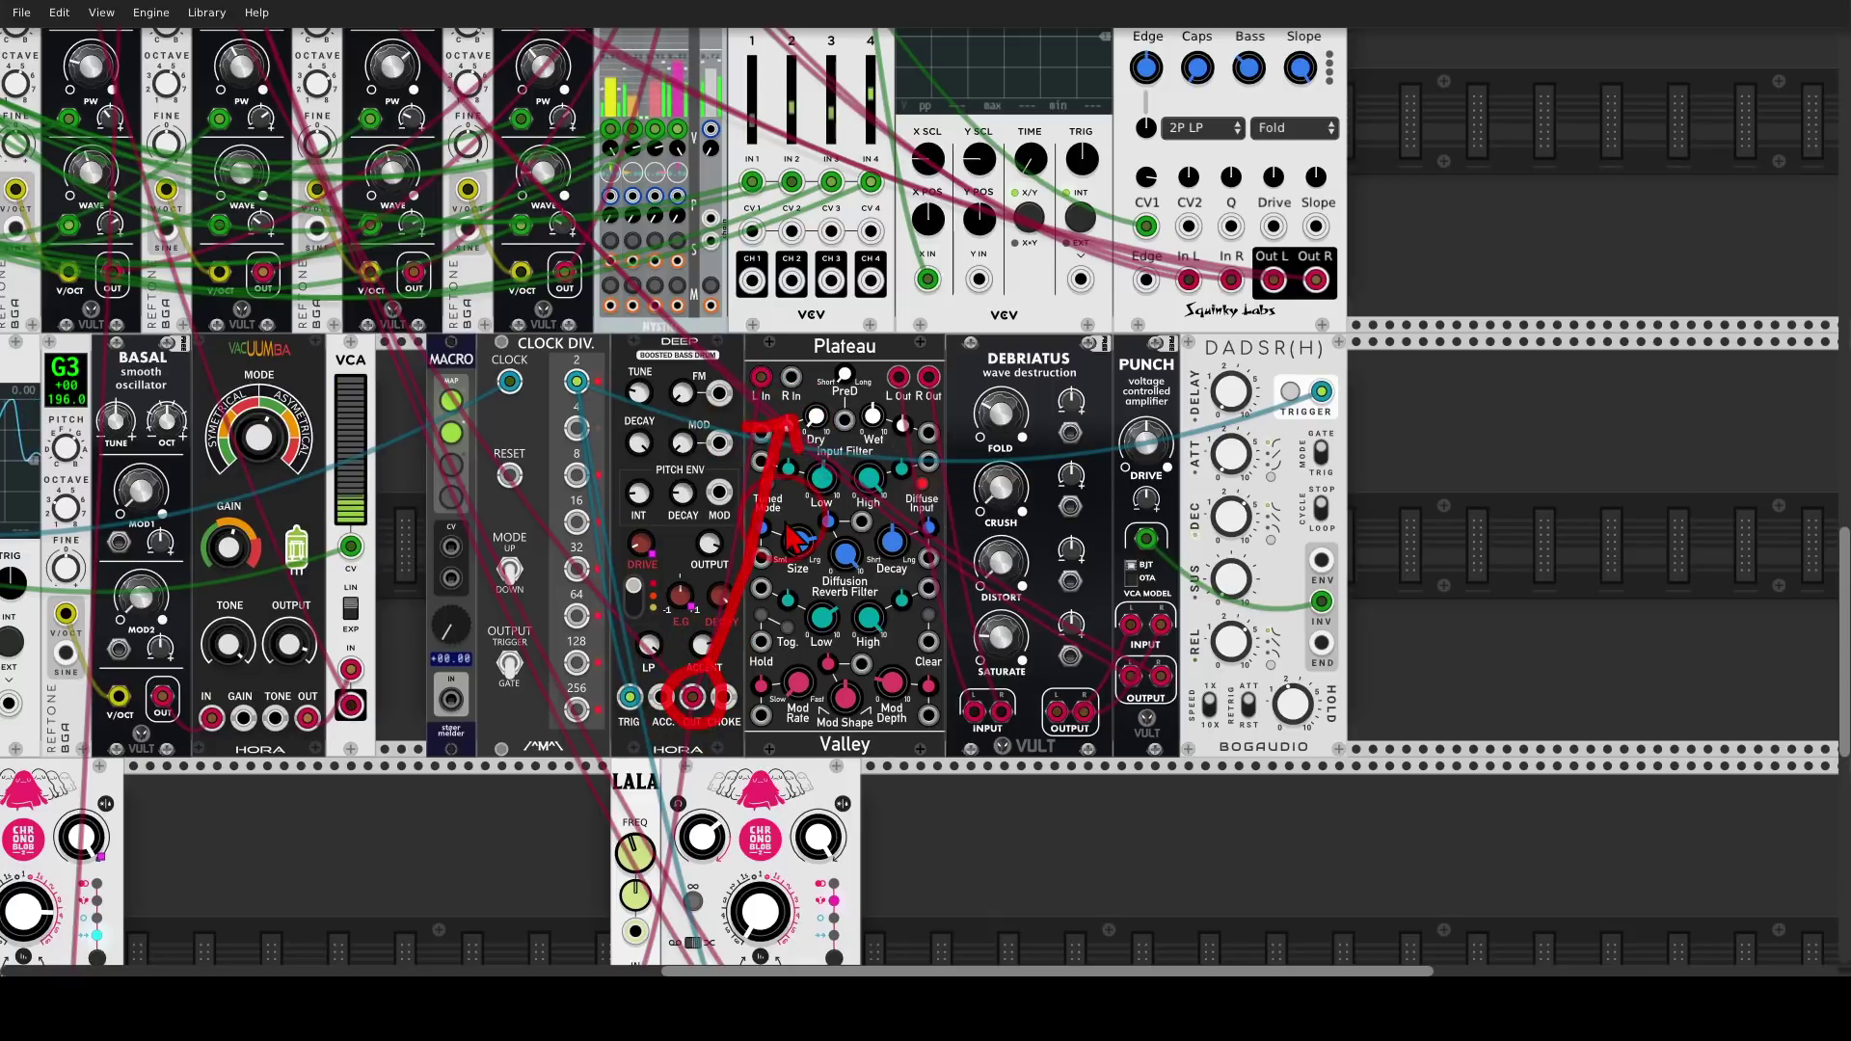
pyautogui.press('Escape')
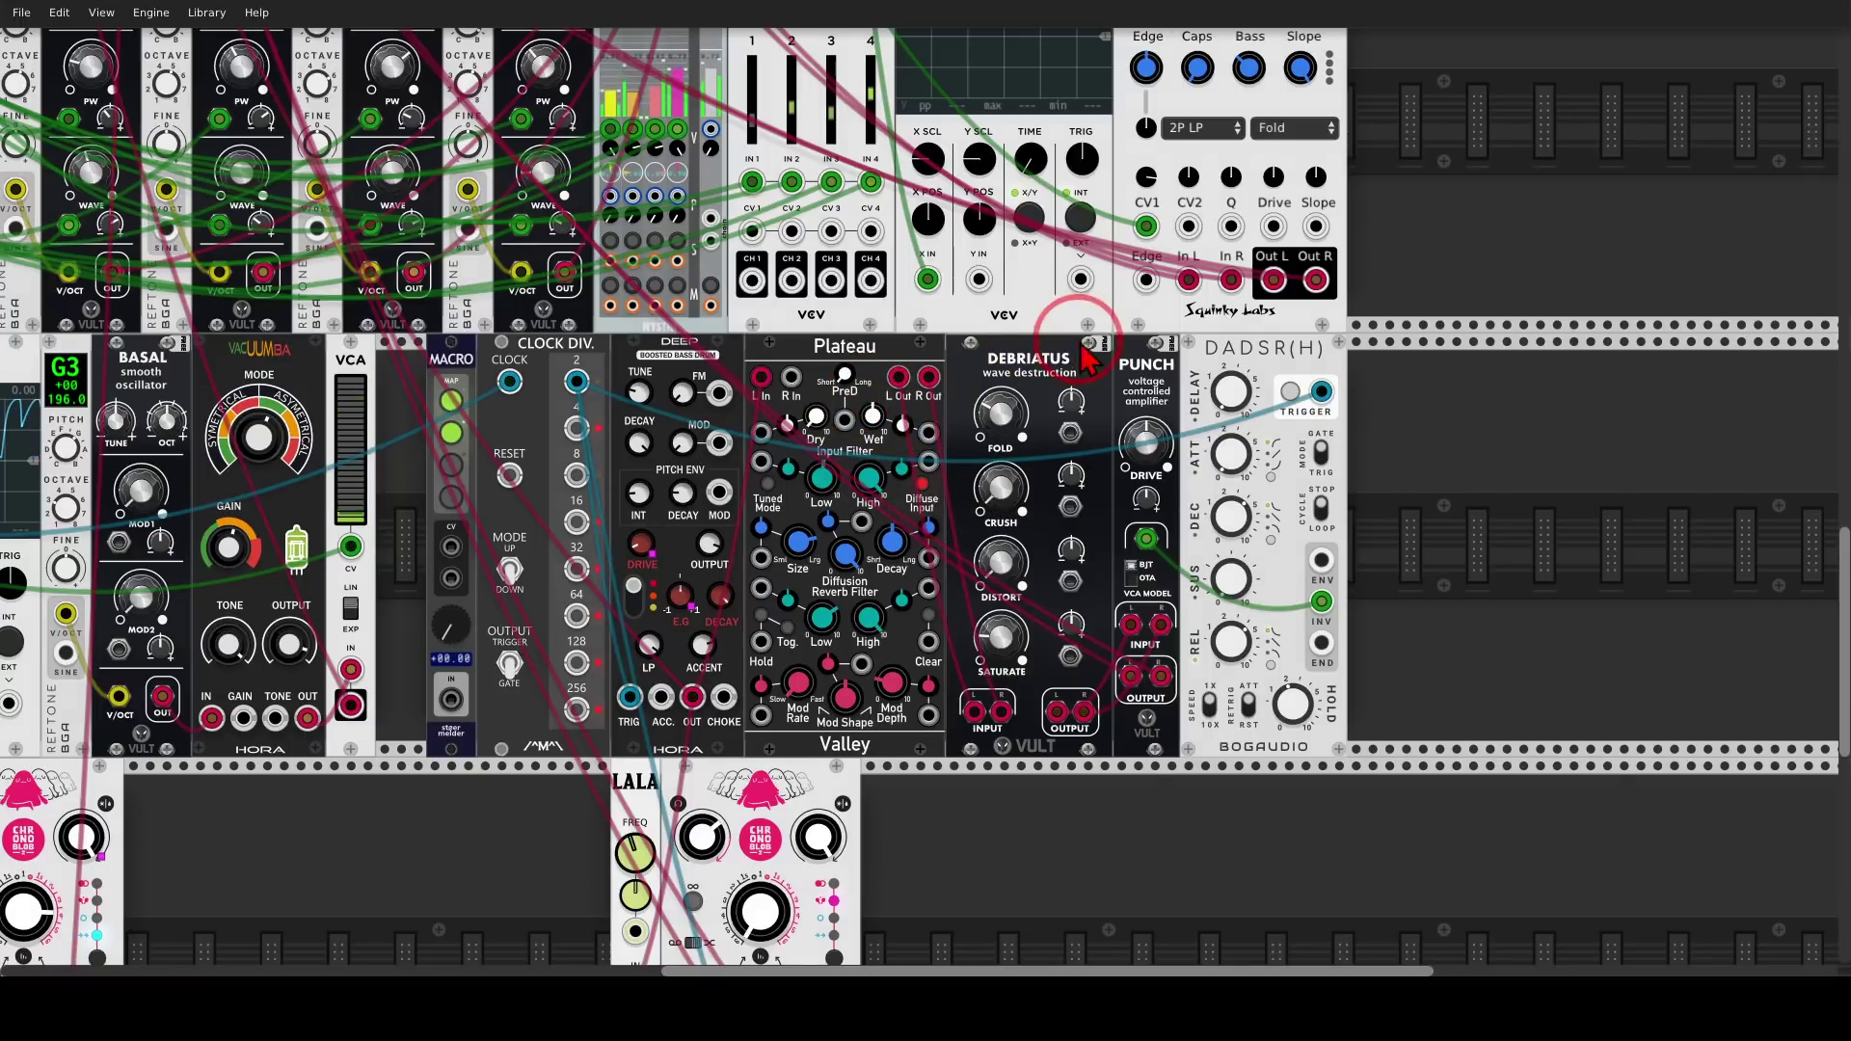
# Examine the Debriatus wave destruction module and the PUNCH amplifier that follows it in the kick reverb chain
pyautogui.moveTo(1086, 359); pyautogui.dragTo(986, 374)
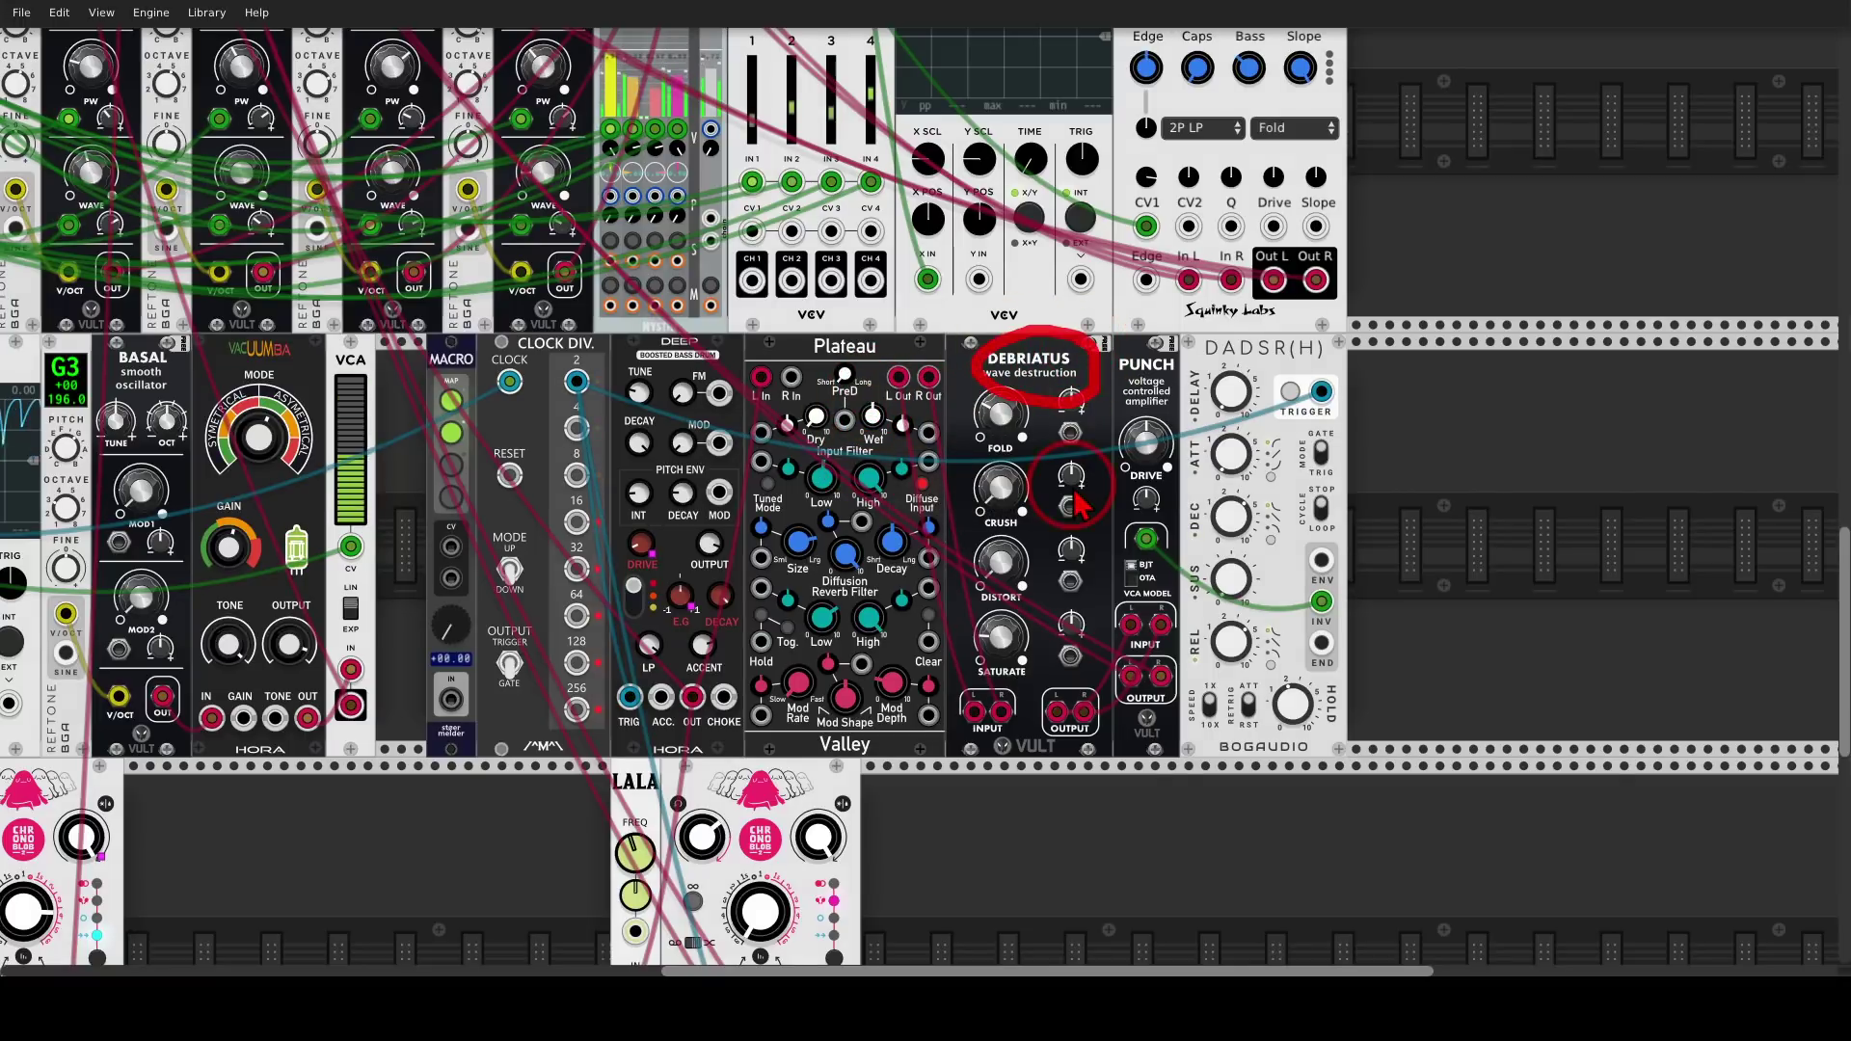
pyautogui.moveTo(1169, 552); pyautogui.dragTo(1178, 614)
pyautogui.moveTo(1112, 737)
pyautogui.mouseDown()
pyautogui.moveTo(1185, 726)
pyautogui.moveTo(1217, 656)
pyautogui.moveTo(1196, 579)
pyautogui.mouseUp()
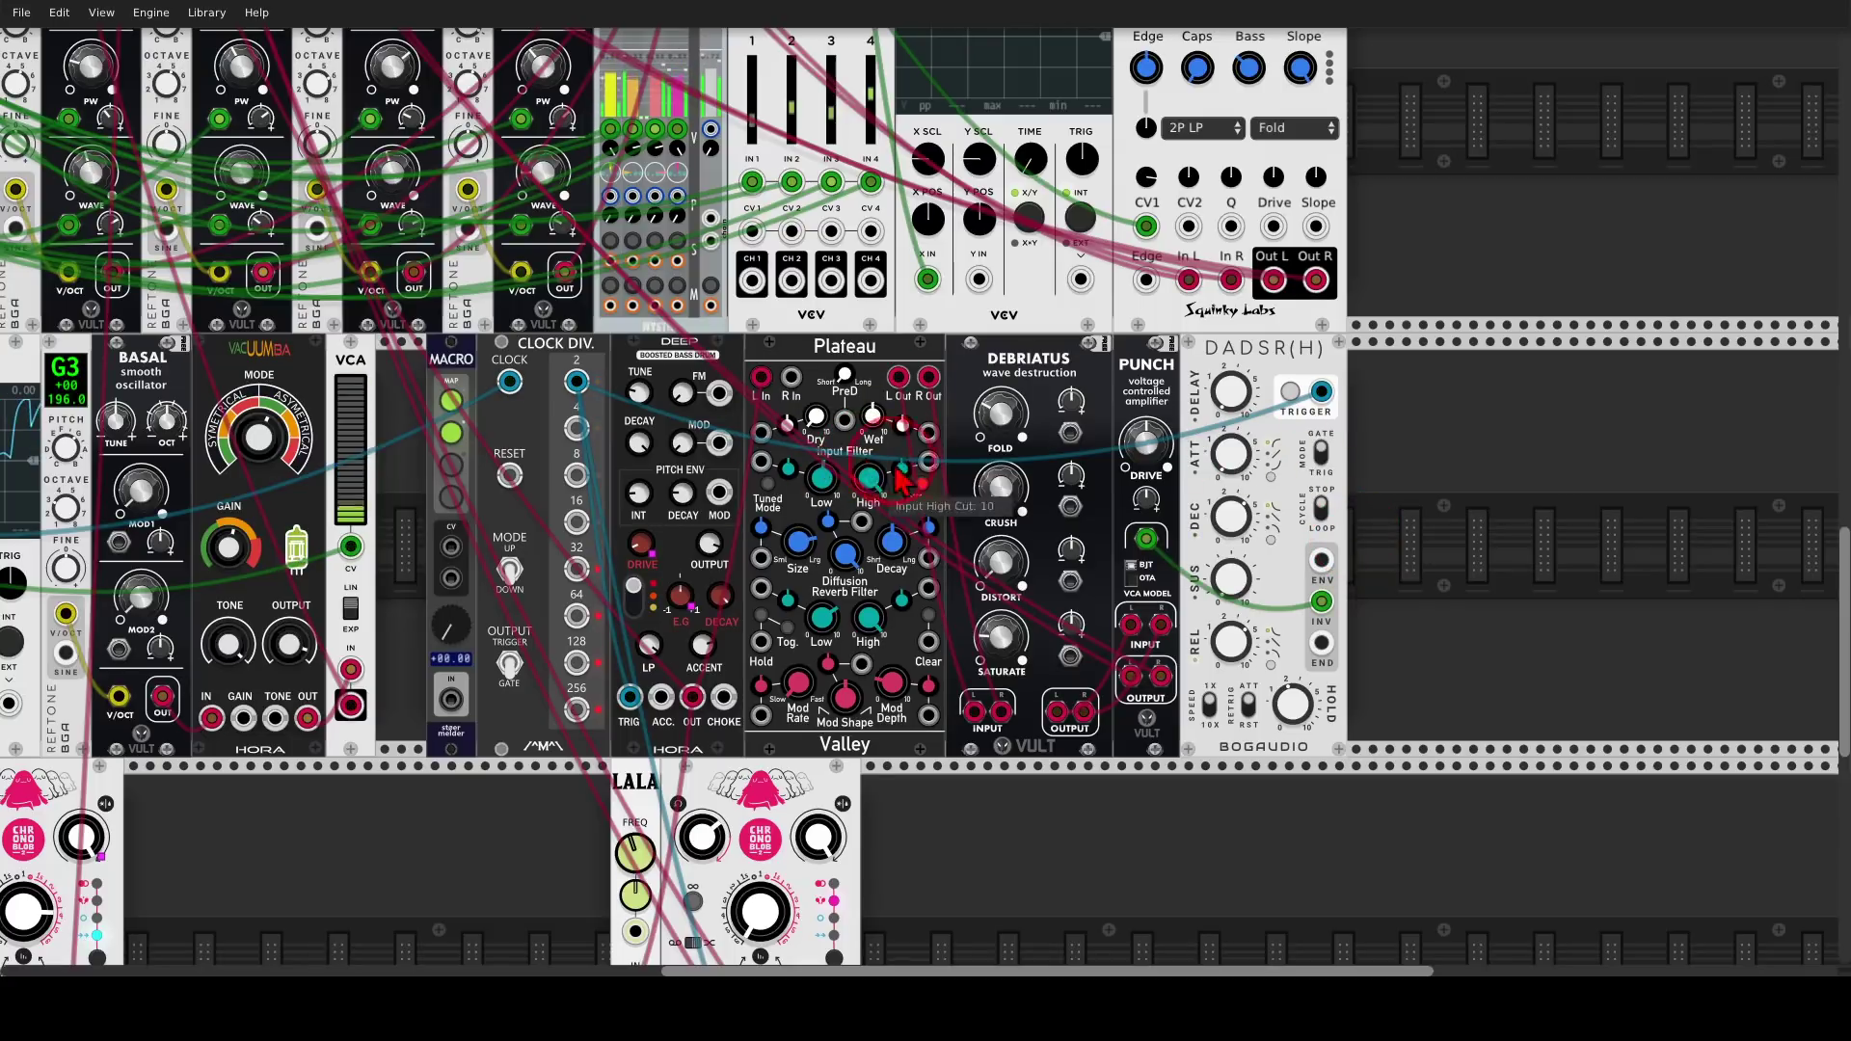
# Unmute the fourth channel on the MixMaster
pyautogui.scroll(5, 735, 357)
pyautogui.hscroll(-7, 735, 357)
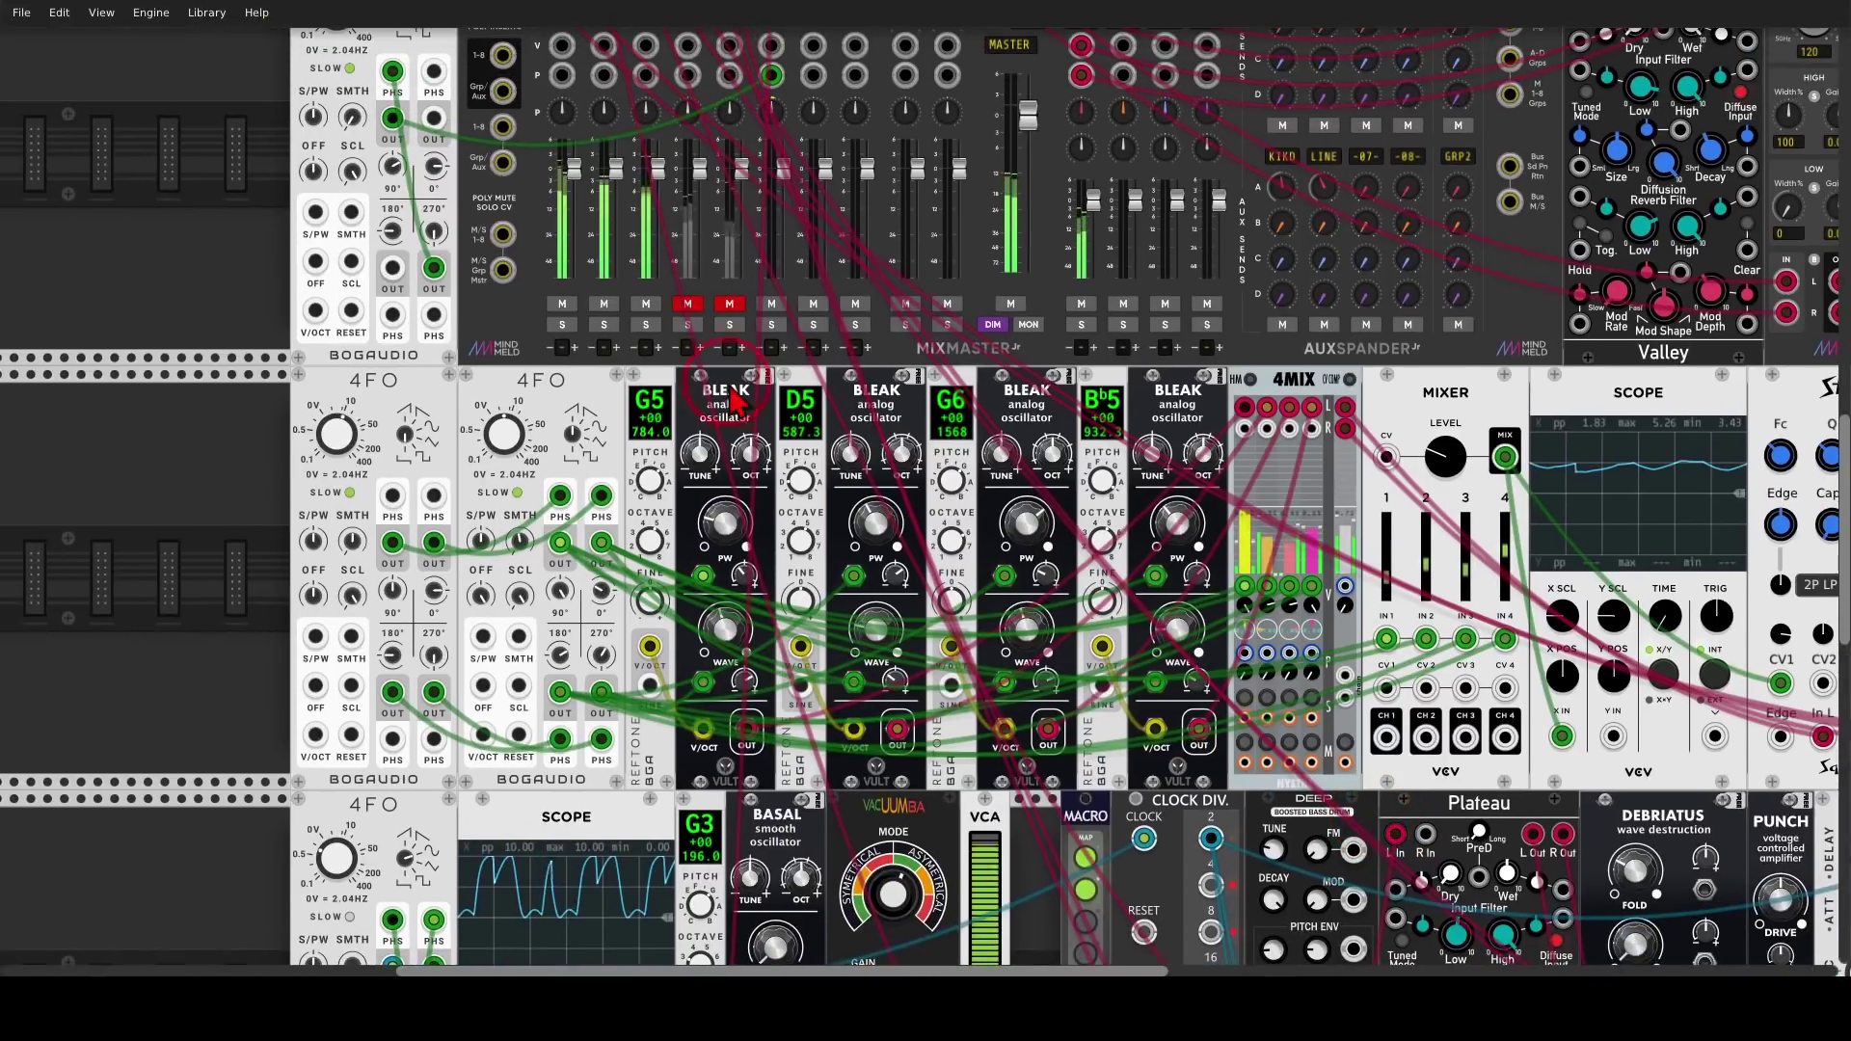
pyautogui.click(687, 304)
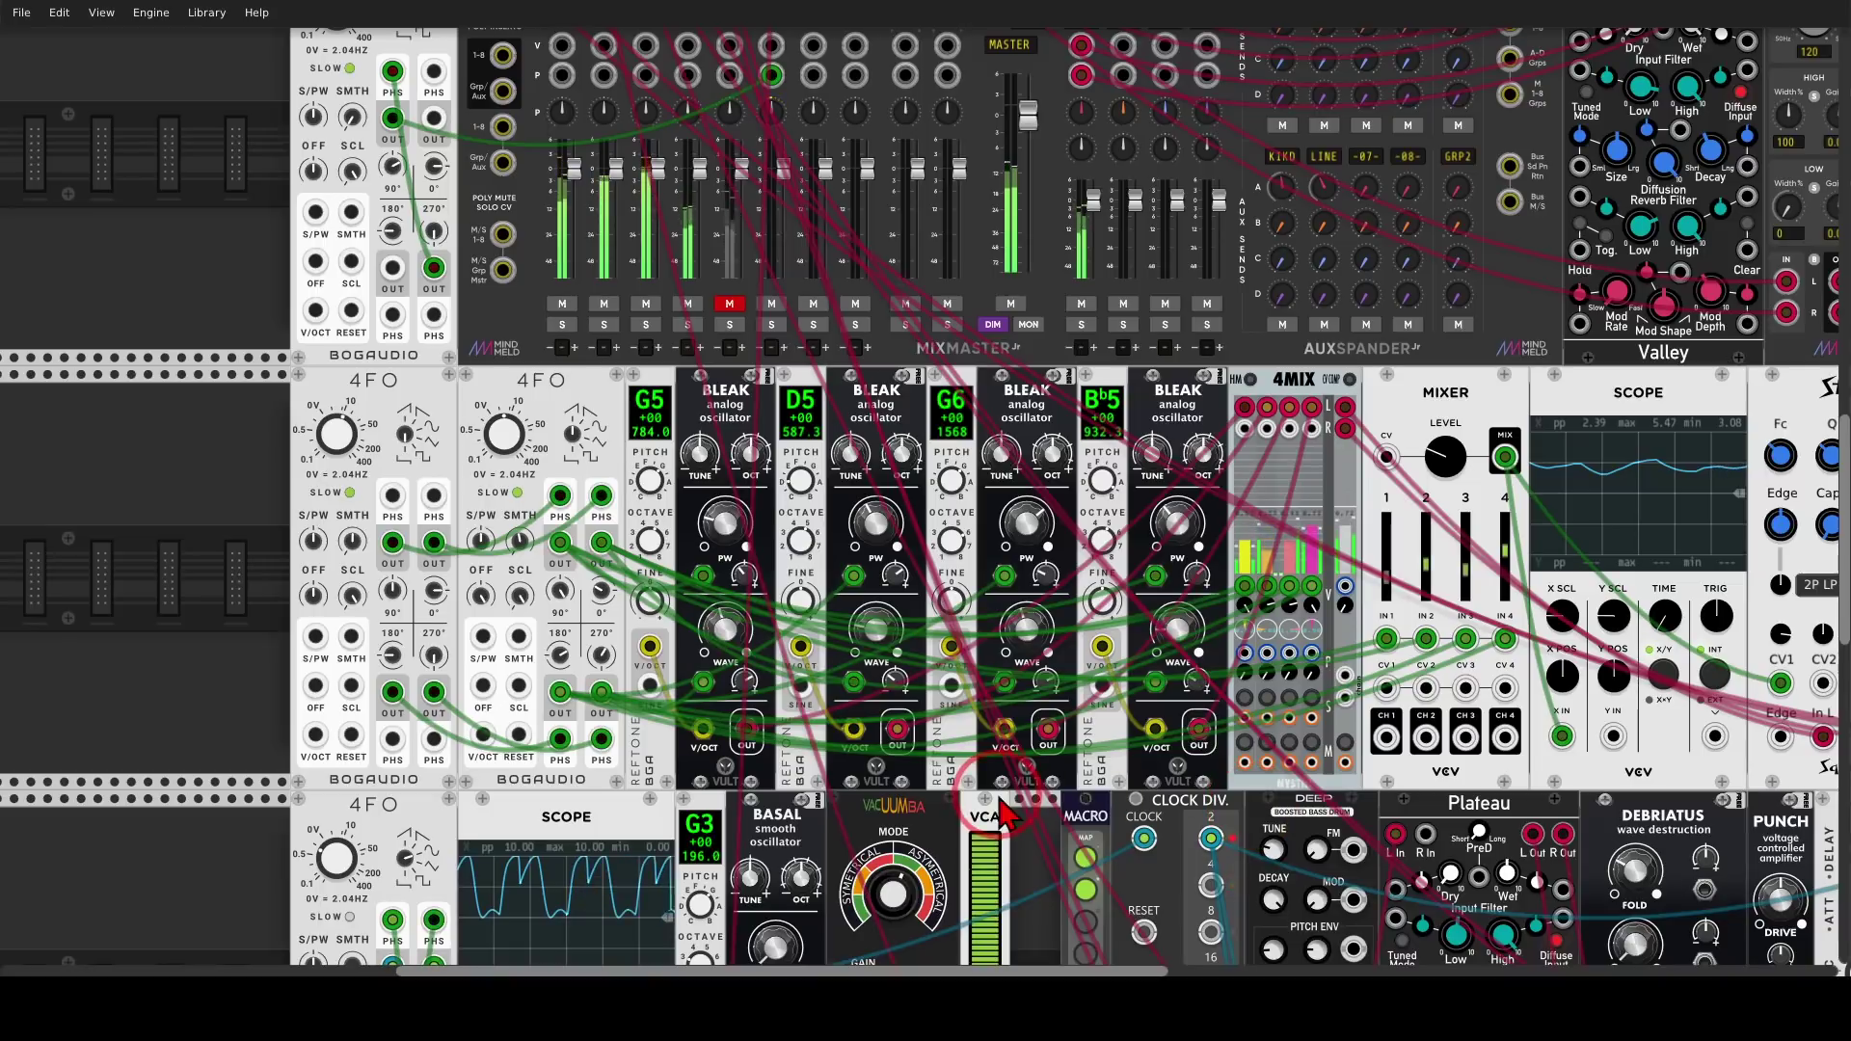
# Follow the DEEP bass drum's output into the LALA crossover, check its frequency, and trace its HIGH output into the Chronoblob delay
pyautogui.moveTo(996, 797); pyautogui.dragTo(961, 765)
pyautogui.scroll(-6, 968, 779)
pyautogui.hscroll(6, 967, 779)
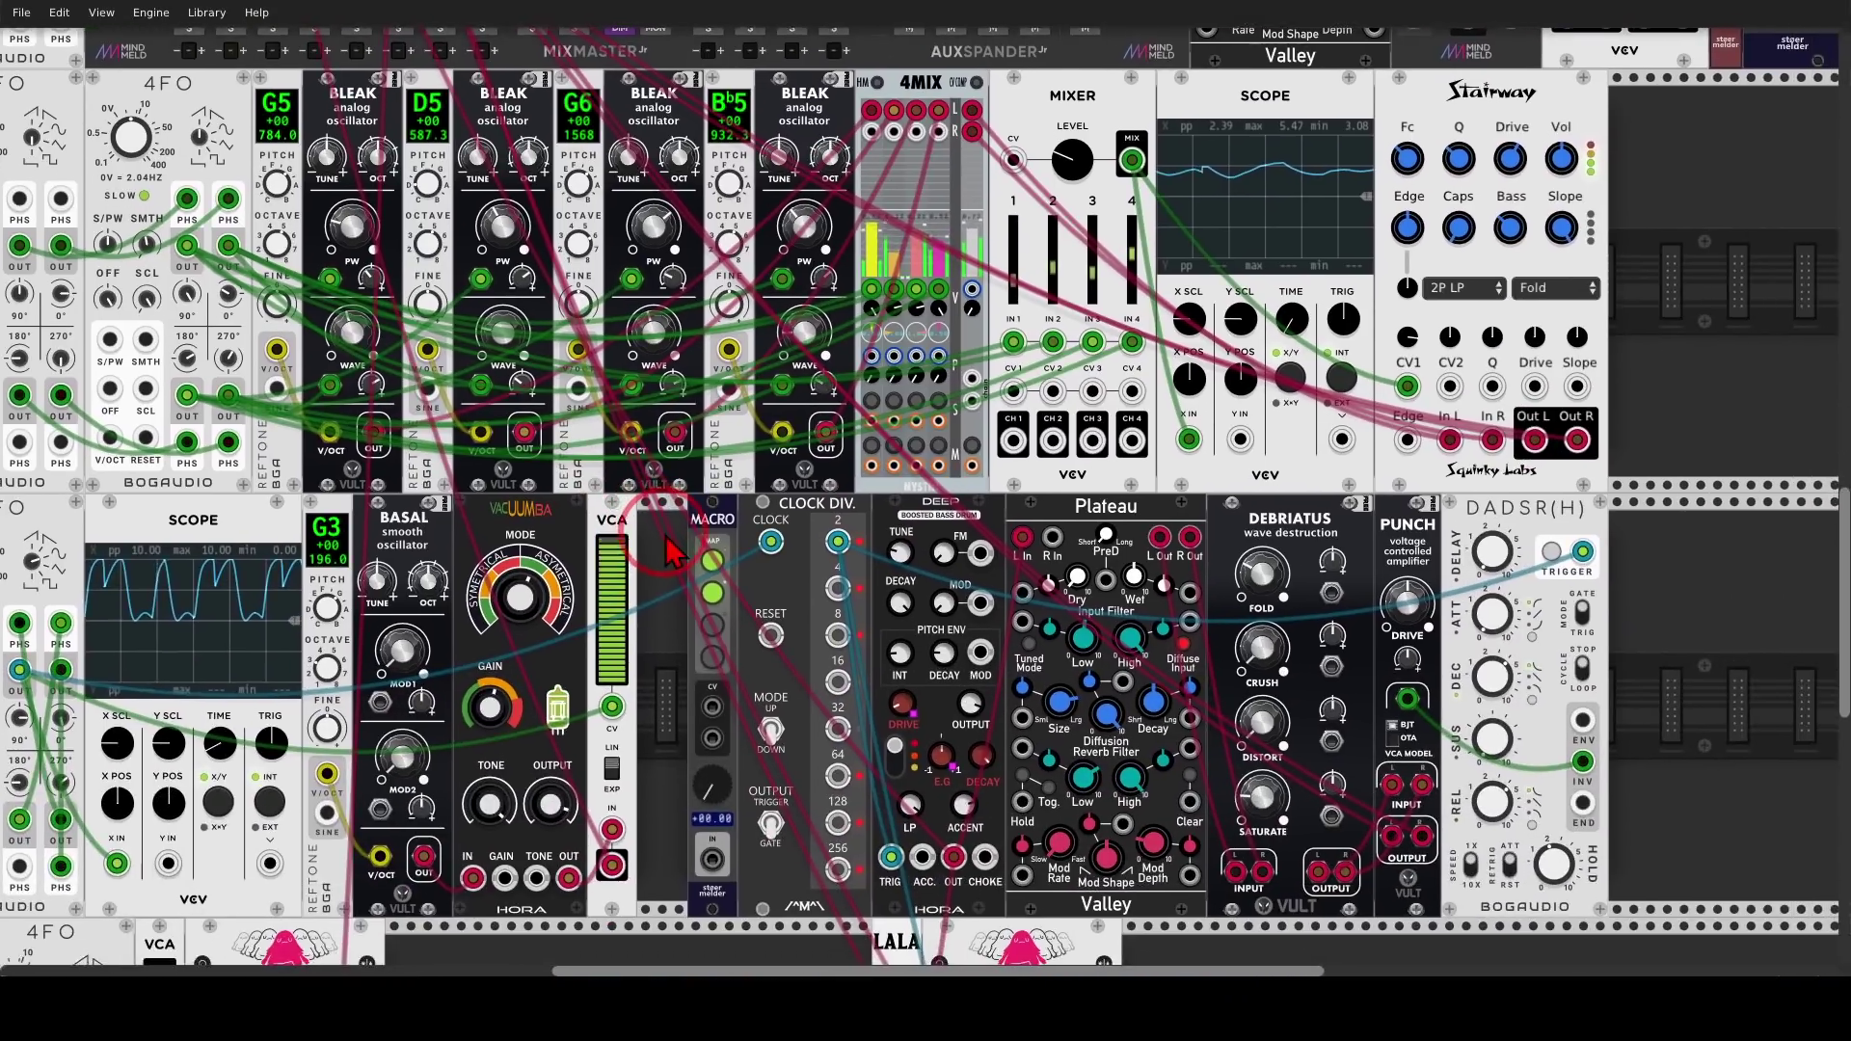
pyautogui.moveTo(698, 820); pyautogui.dragTo(629, 422)
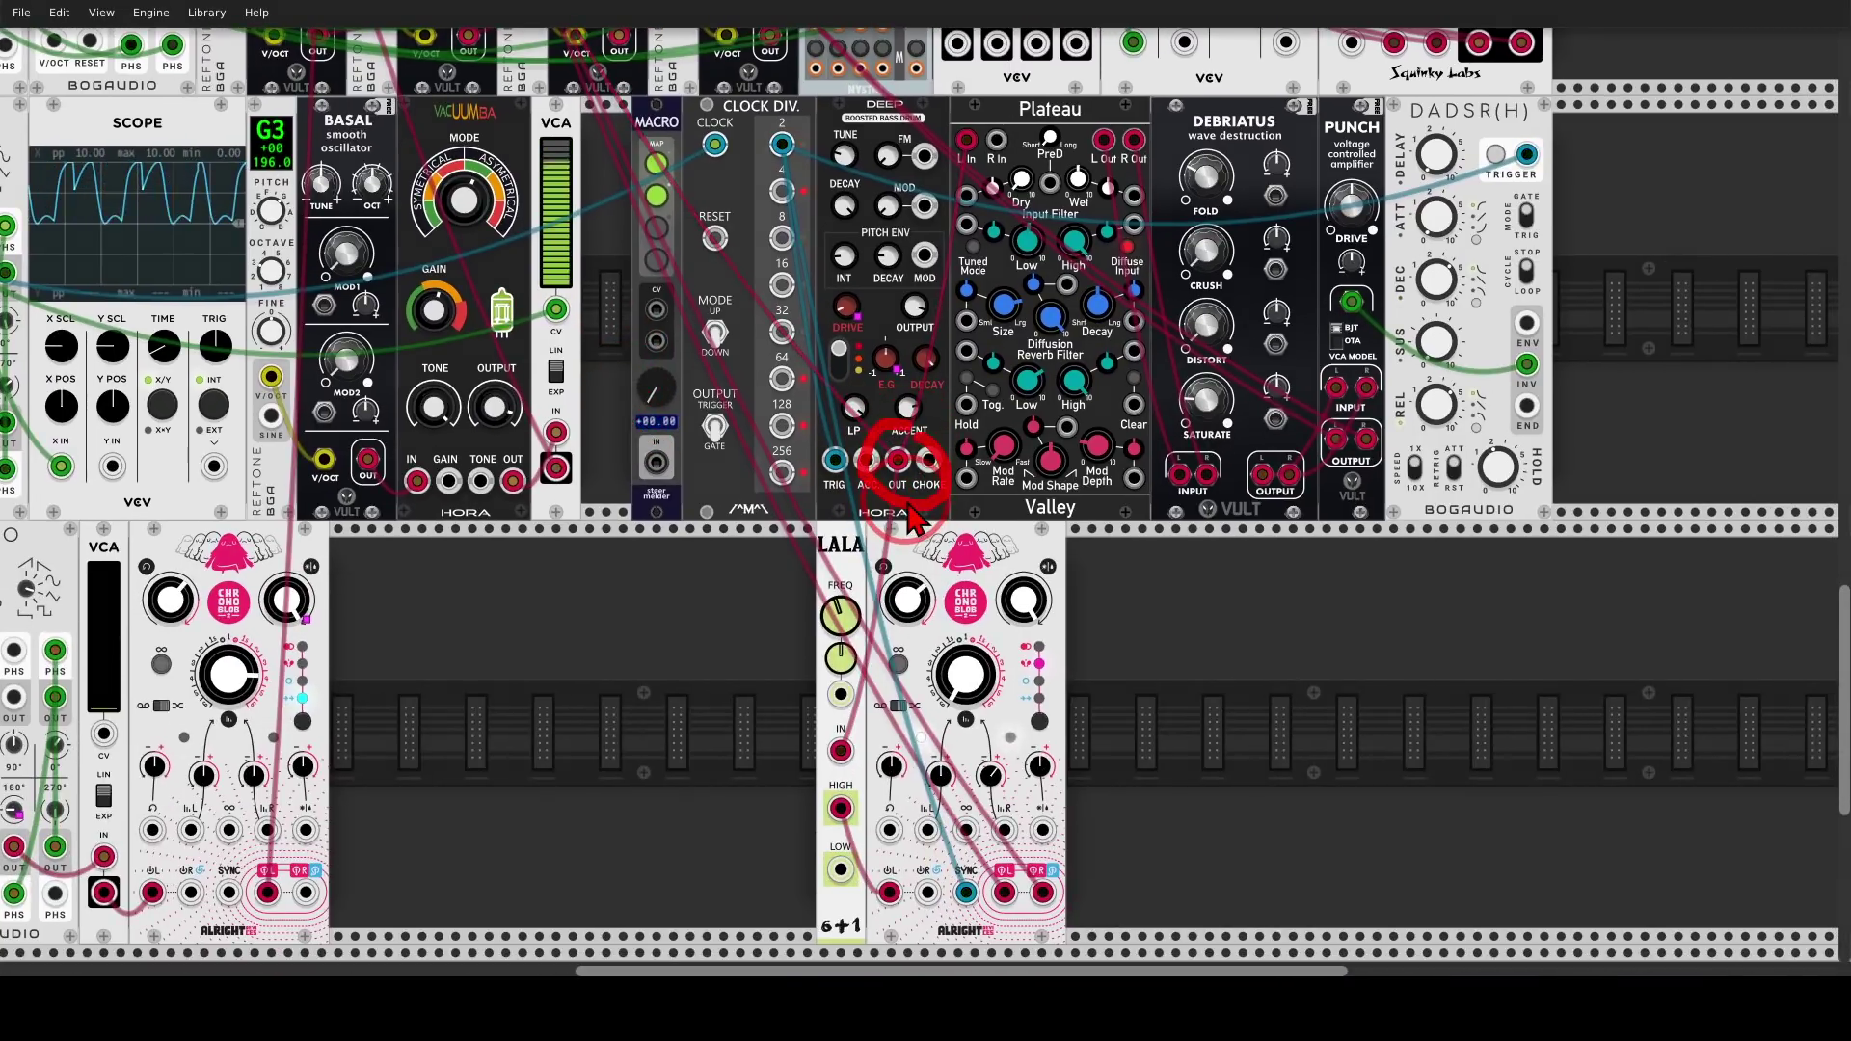
pyautogui.moveTo(907, 504)
pyautogui.mouseDown()
pyautogui.moveTo(838, 706)
pyautogui.moveTo(809, 689)
pyautogui.moveTo(861, 715)
pyautogui.mouseUp()
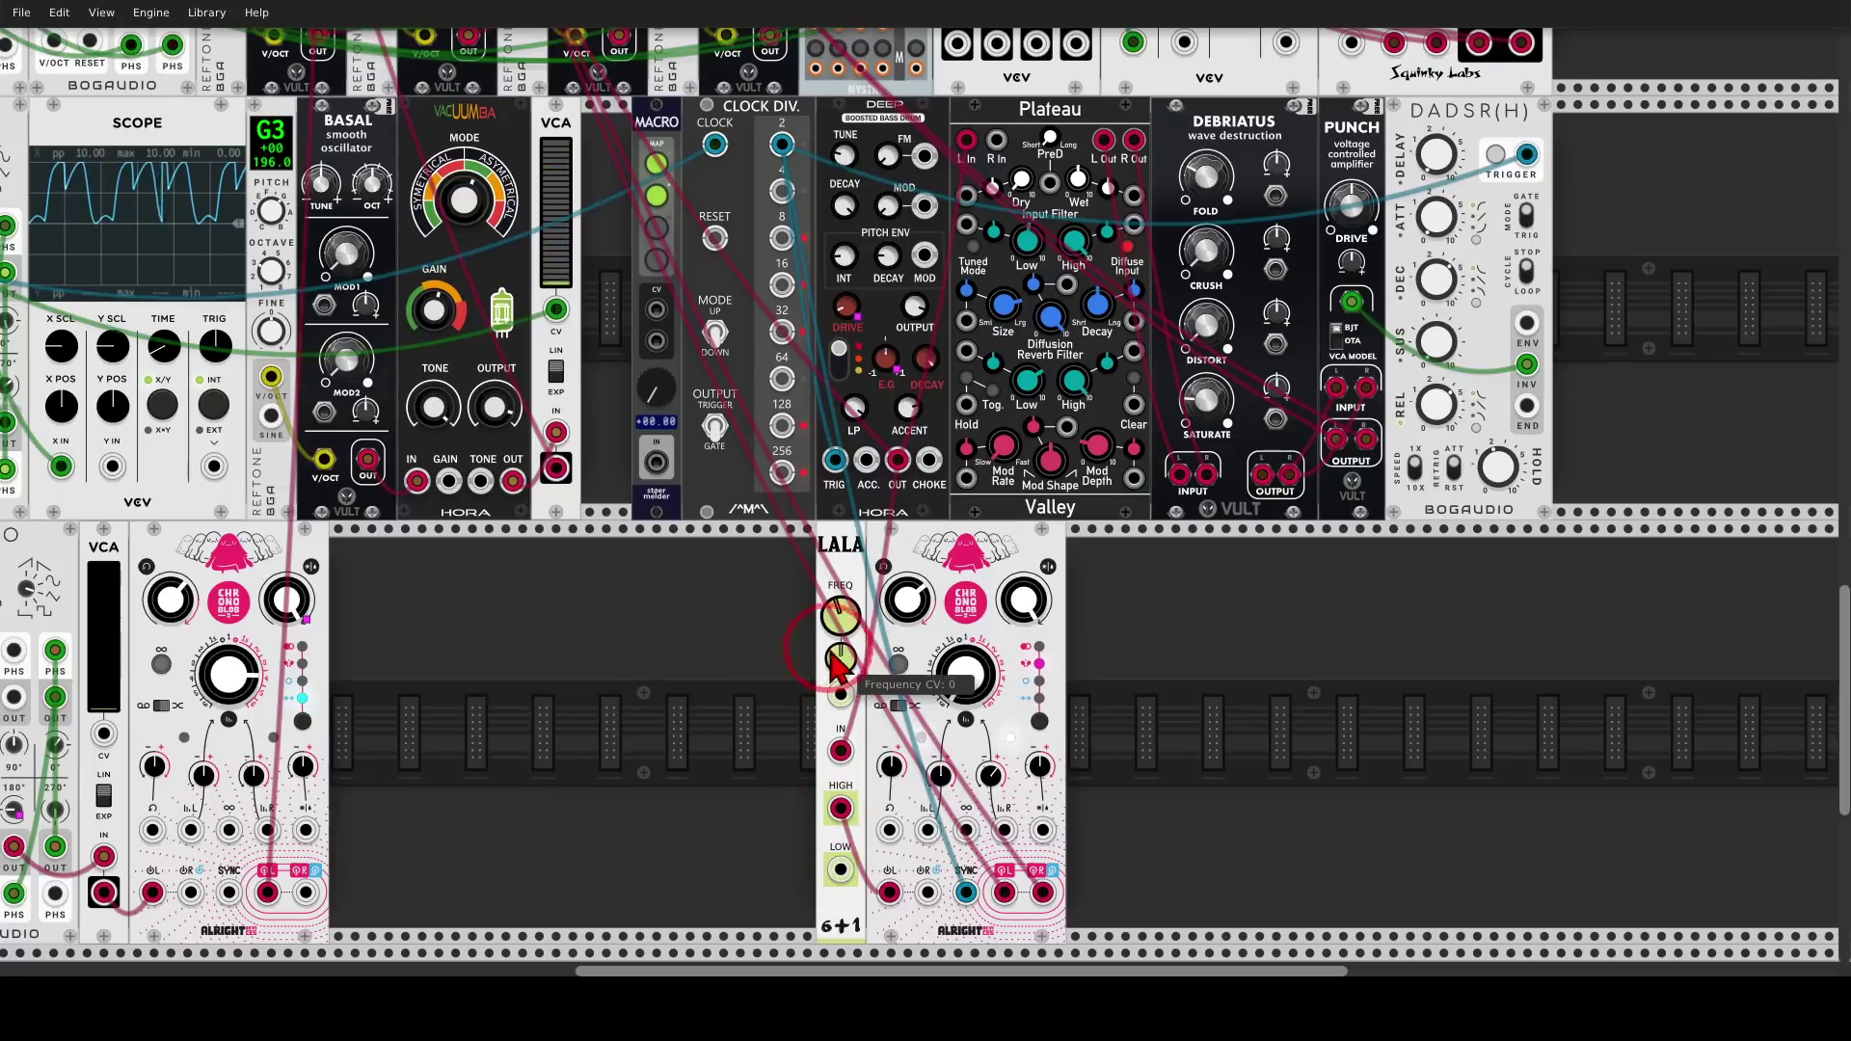
pyautogui.moveTo(845, 629)
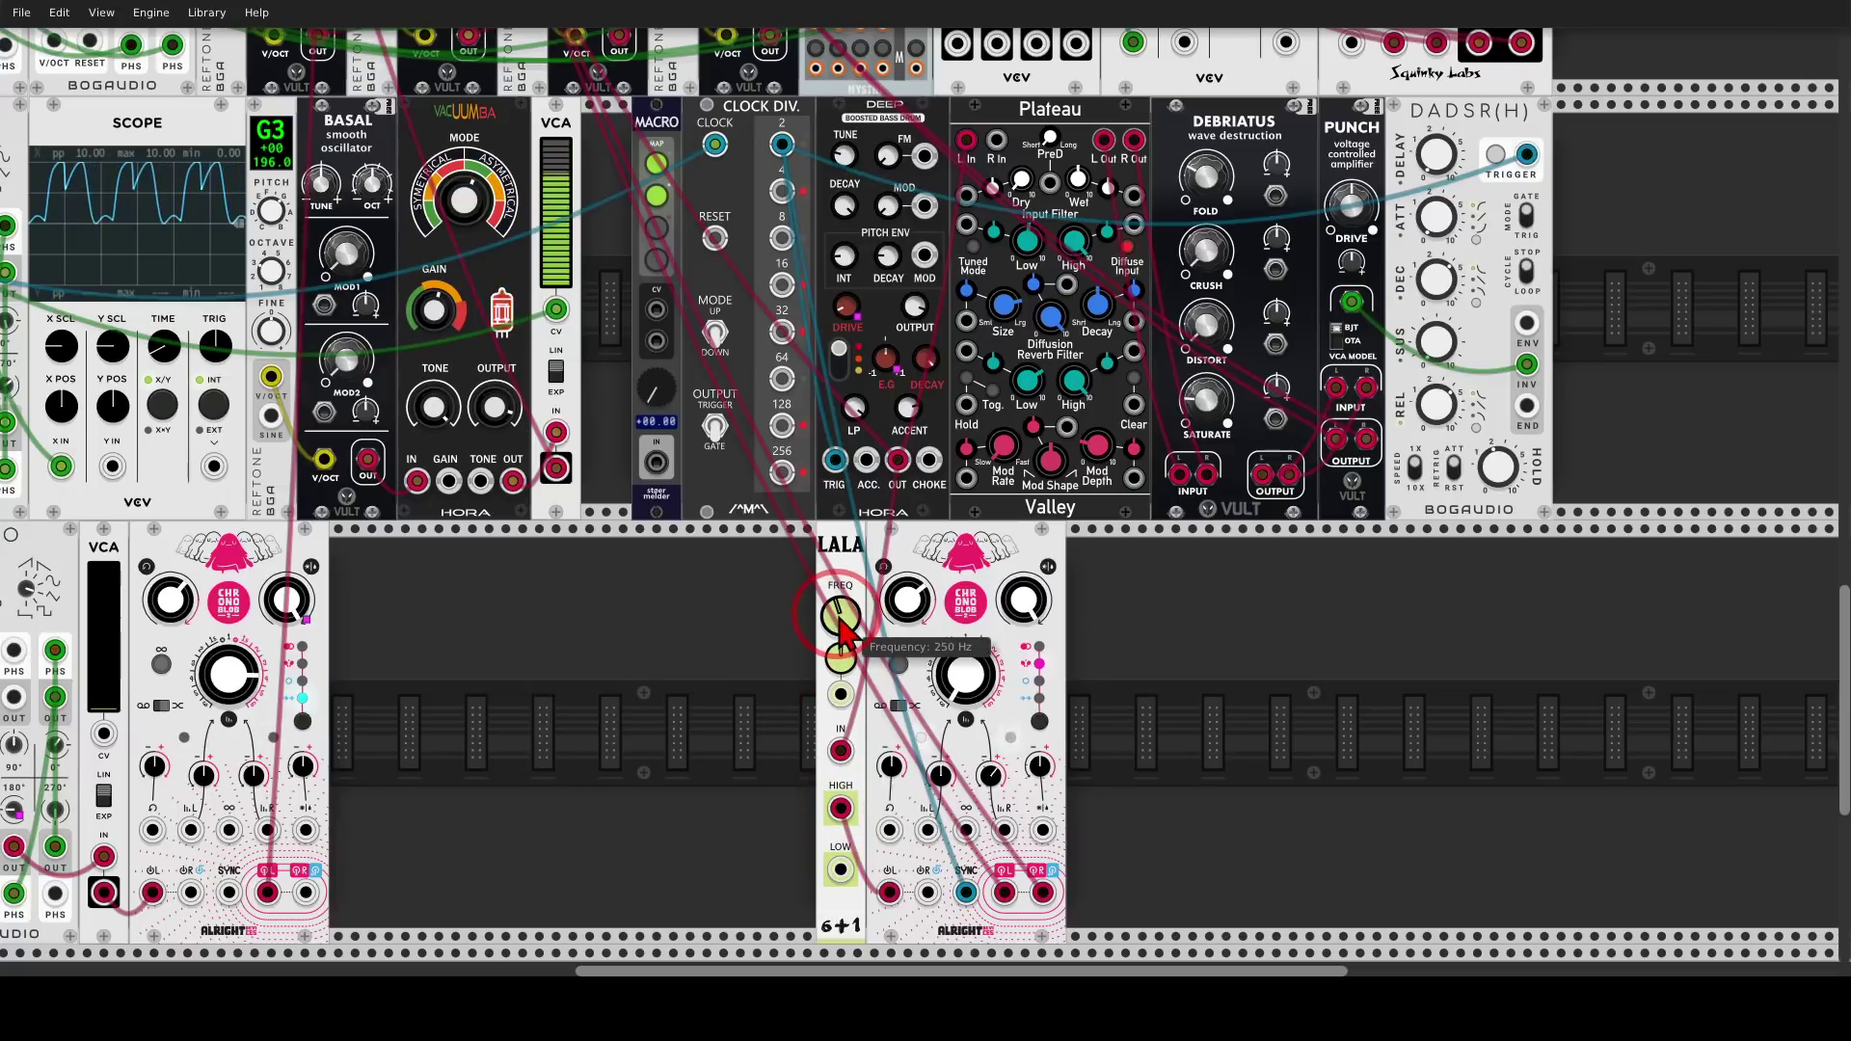
pyautogui.moveTo(861, 769)
pyautogui.mouseDown()
pyautogui.moveTo(823, 822)
pyautogui.moveTo(878, 803)
pyautogui.moveTo(911, 887)
pyautogui.moveTo(878, 960)
pyautogui.mouseUp()
pyautogui.press('Escape')
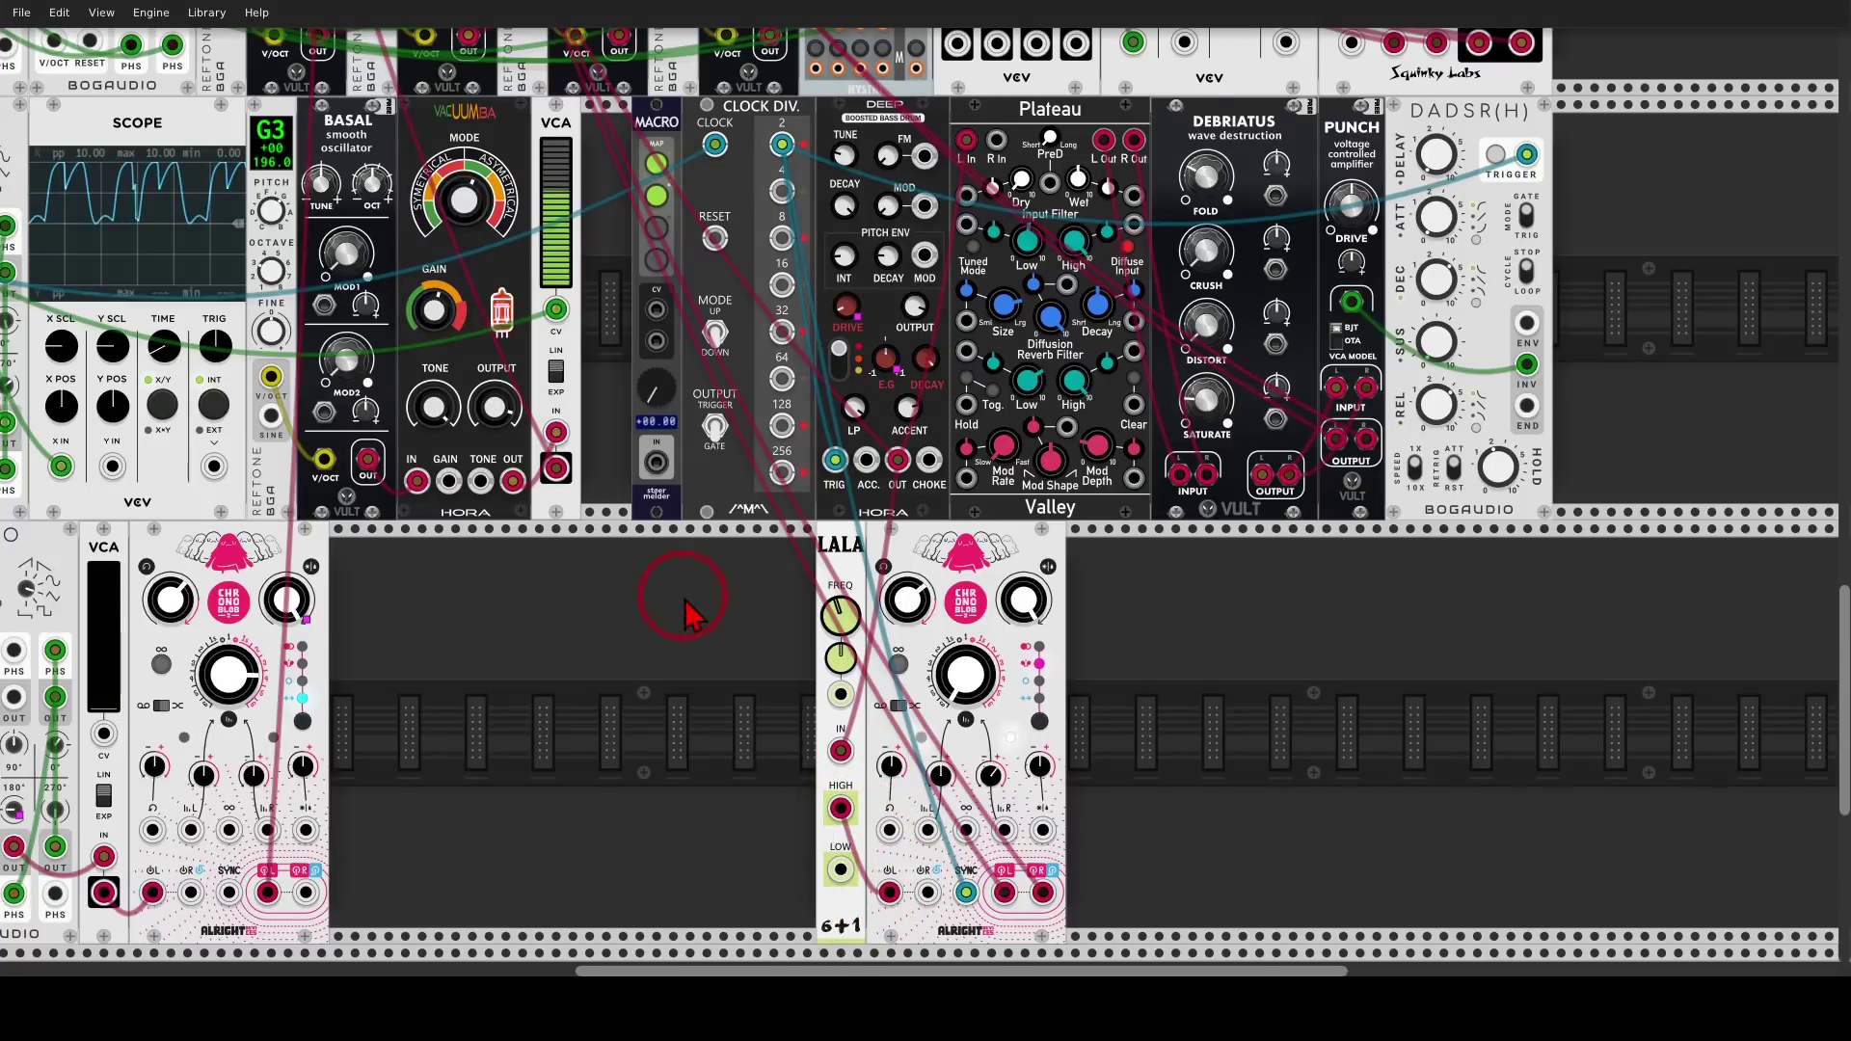
# Unmute the KIKD channel on the MixMaster and bring the bass and drum row back into view
pyautogui.moveTo(688, 607); pyautogui.dragTo(1028, 1033)
pyautogui.scroll(5, 755, 547)
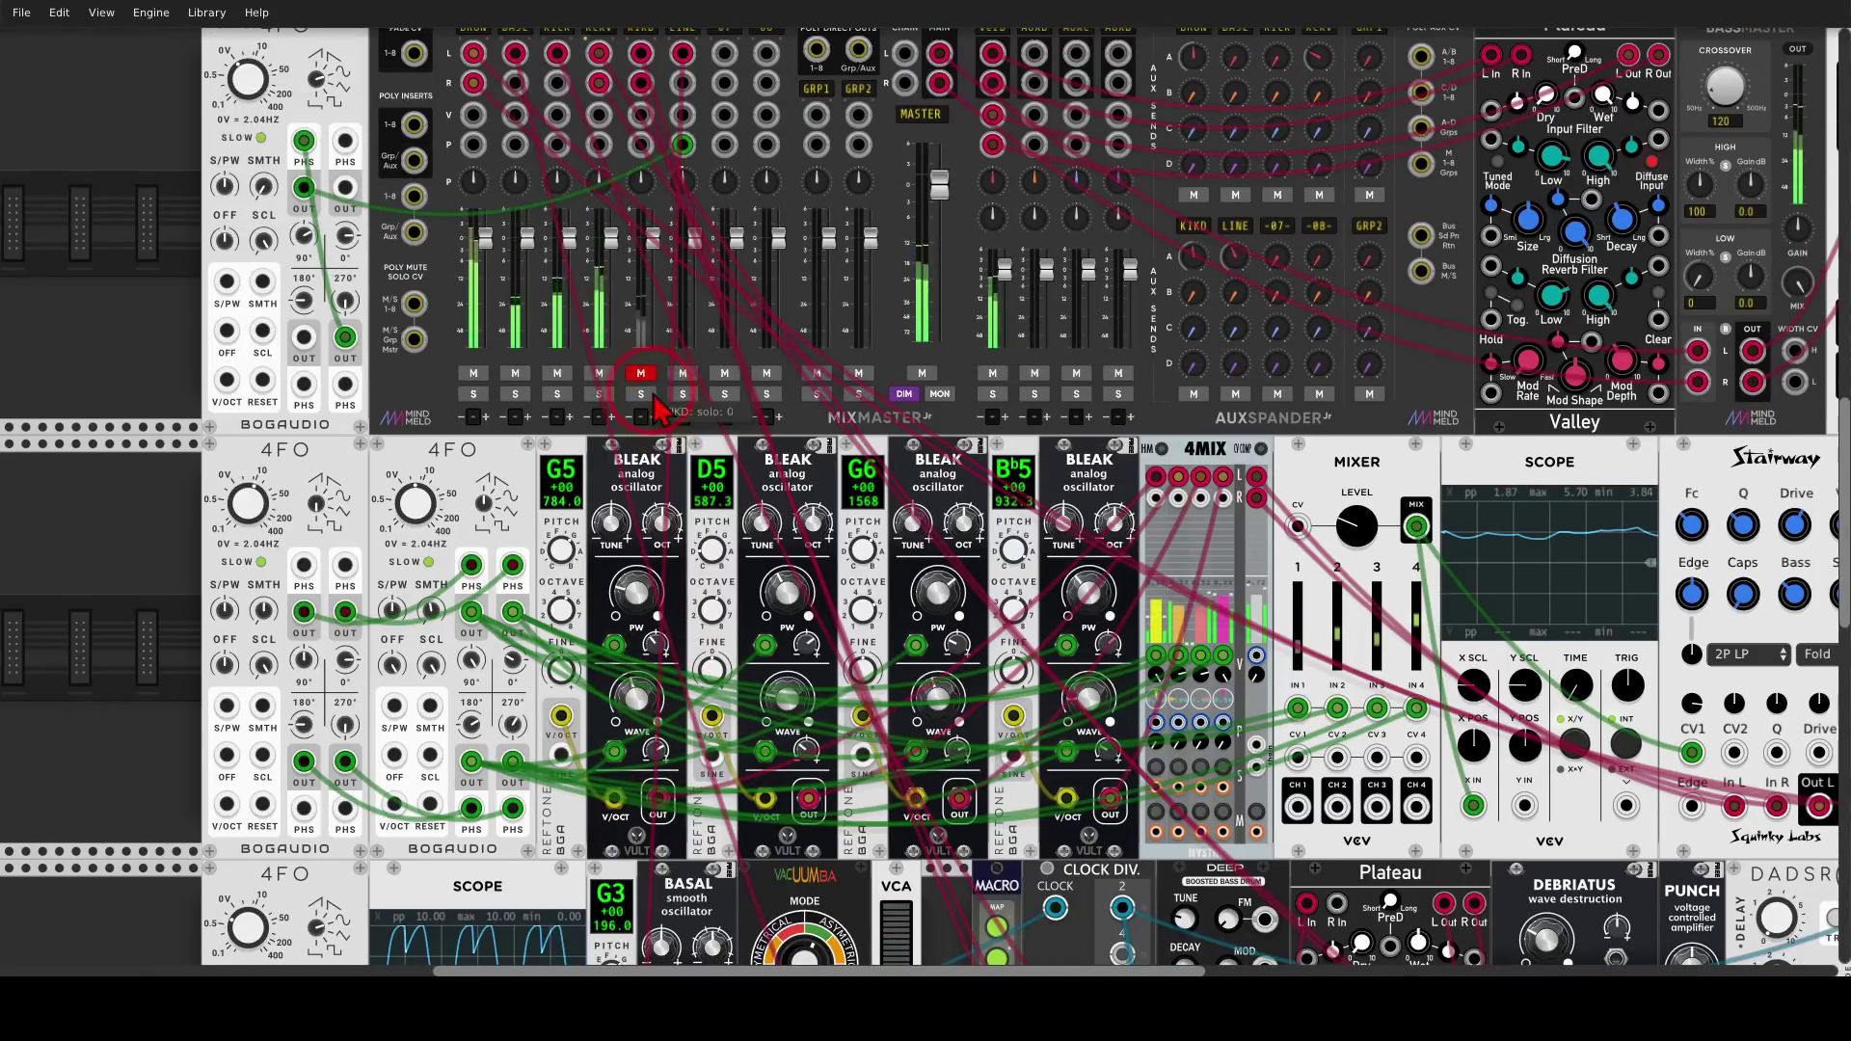
pyautogui.click(642, 374)
pyautogui.scroll(-10, 651, 390)
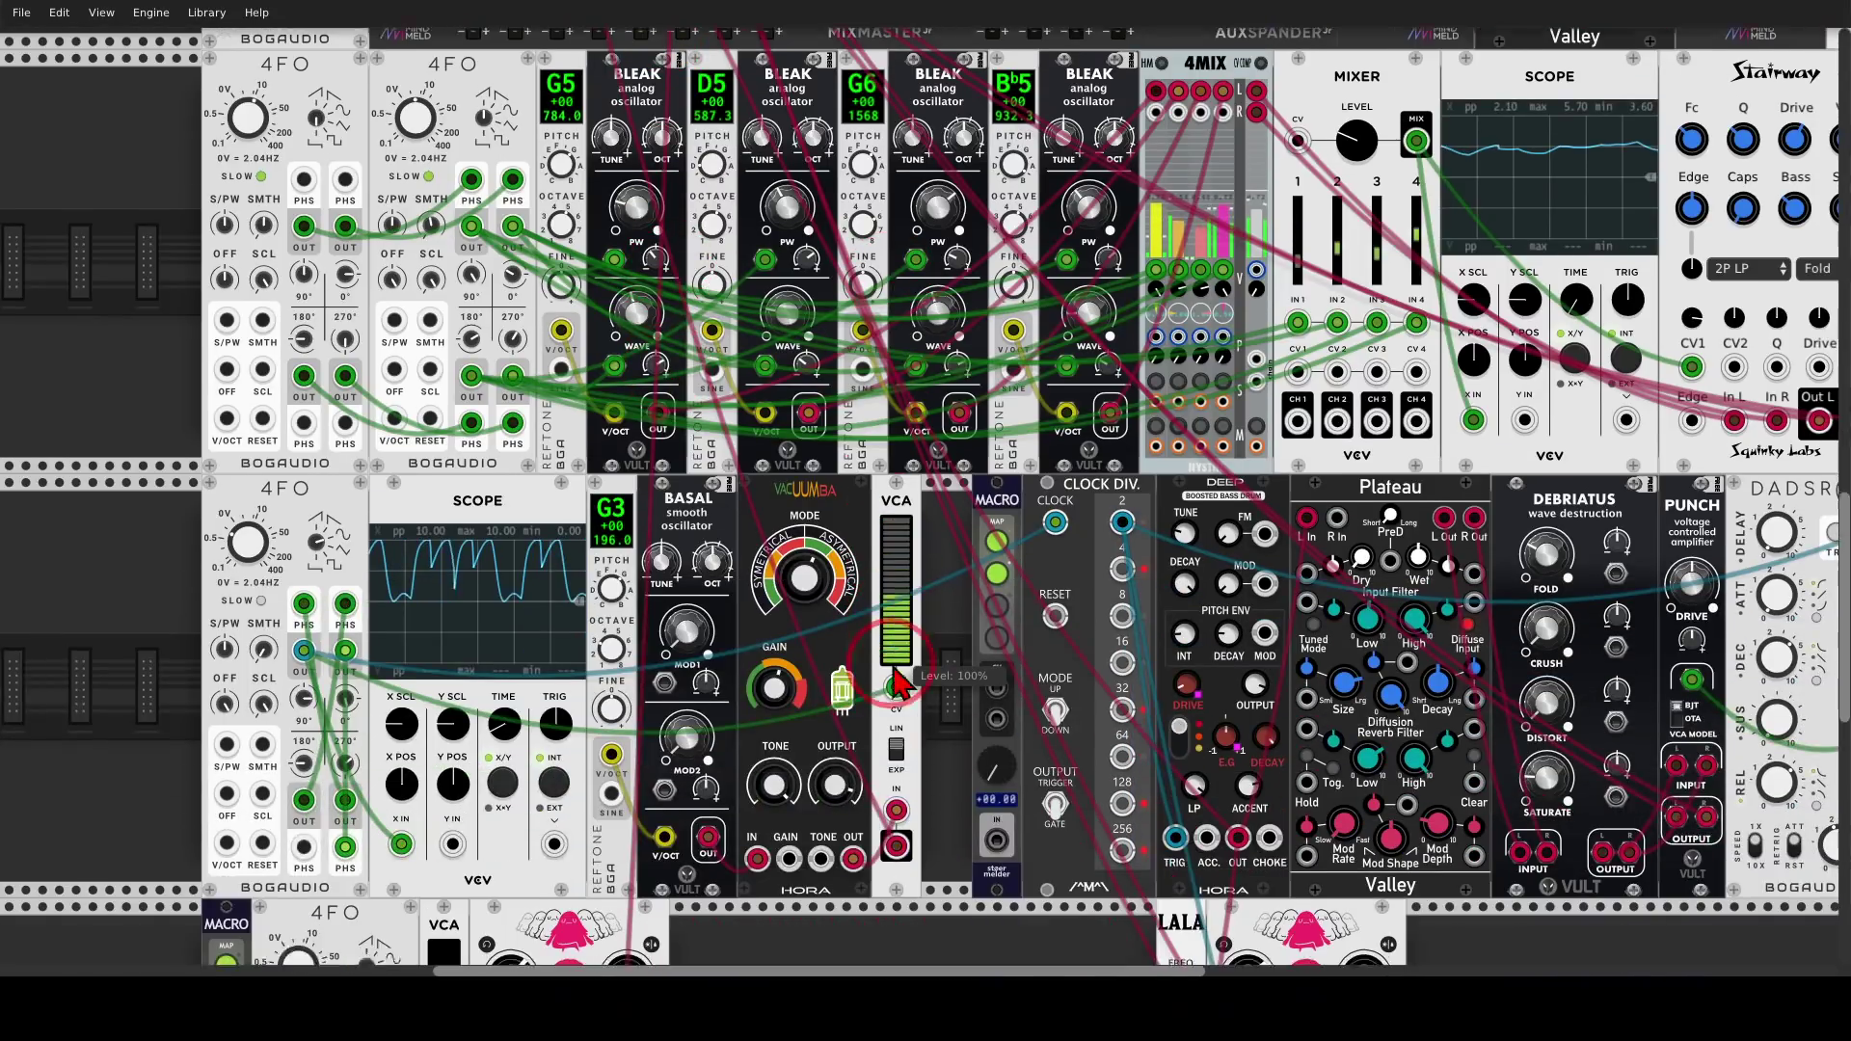
pyautogui.hscroll(4, 757, 574)
pyautogui.moveTo(751, 559); pyautogui.dragTo(698, 536)
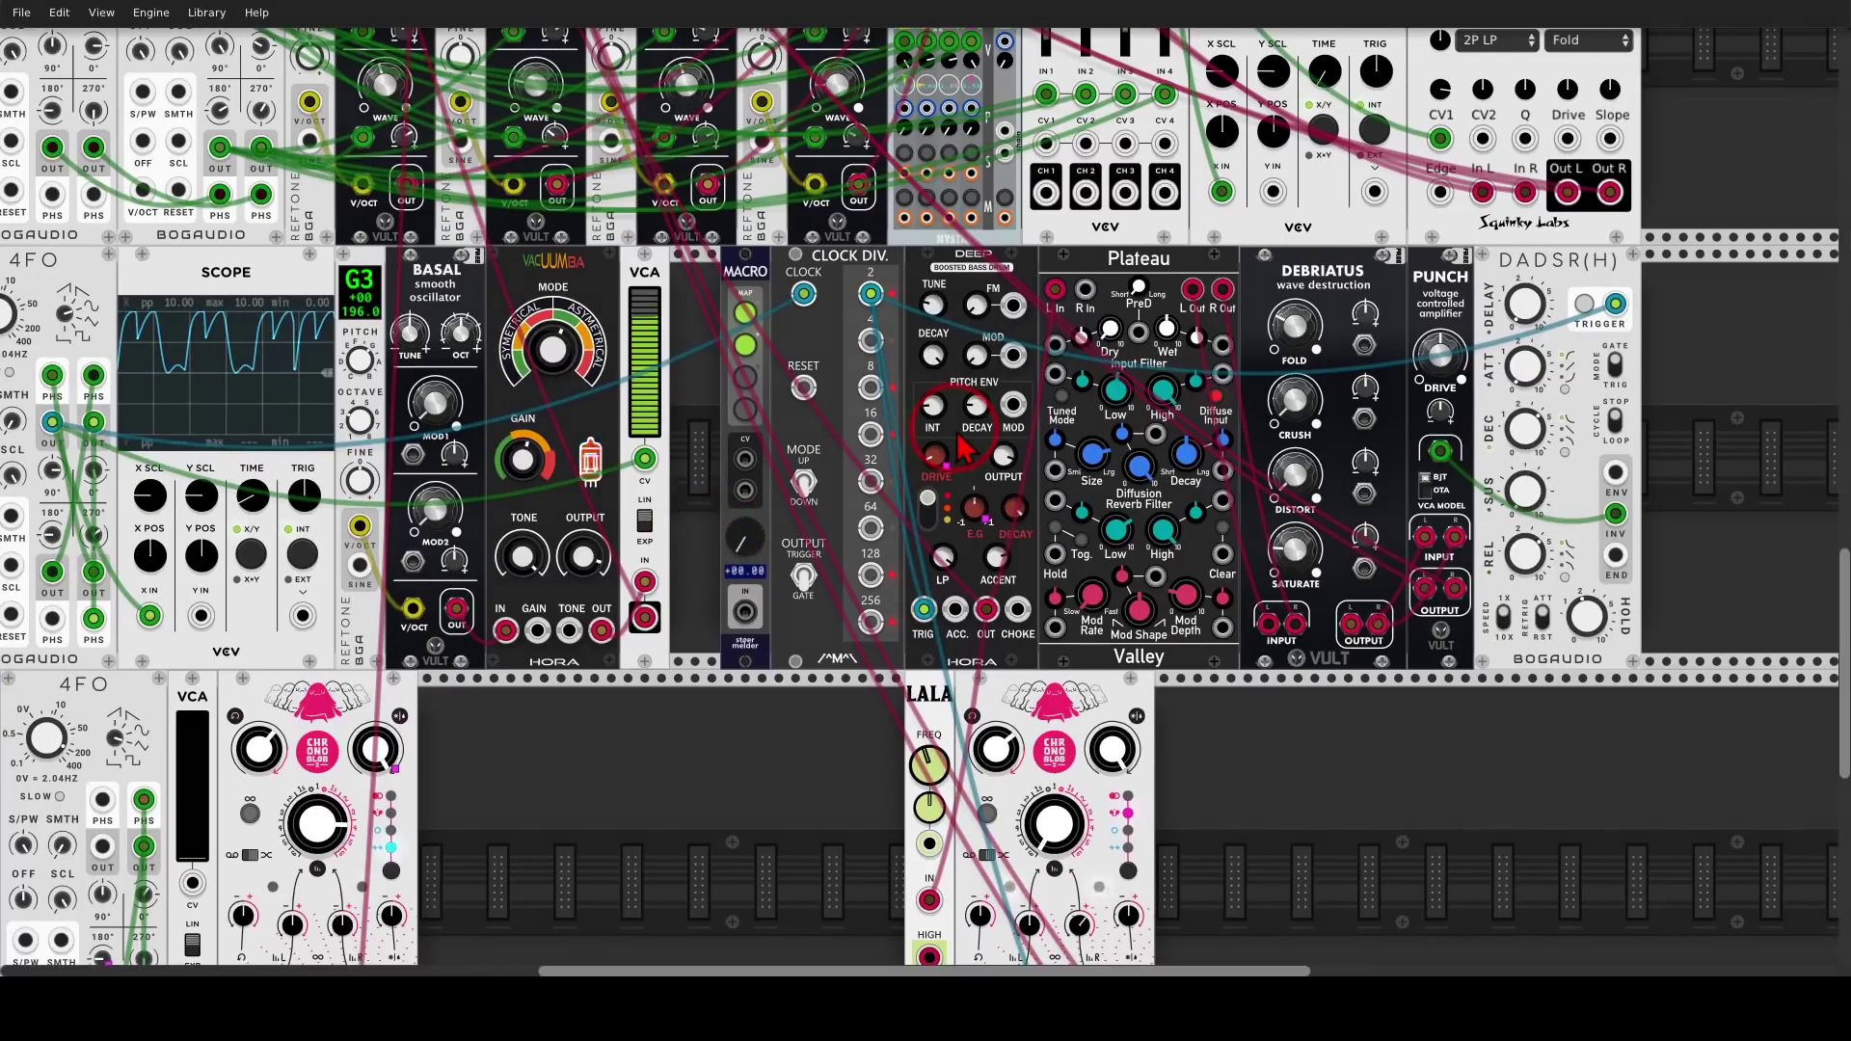
# Examine the MACRO knob beside the clock divider and the DEEP bass drum controls it is mapped to
pyautogui.moveTo(950, 431)
pyautogui.mouseDown()
pyautogui.moveTo(929, 471)
pyautogui.moveTo(944, 412)
pyautogui.mouseUp()
pyautogui.moveTo(978, 478)
pyautogui.mouseDown()
pyautogui.moveTo(955, 493)
pyautogui.moveTo(1003, 511)
pyautogui.moveTo(926, 535)
pyautogui.mouseUp()
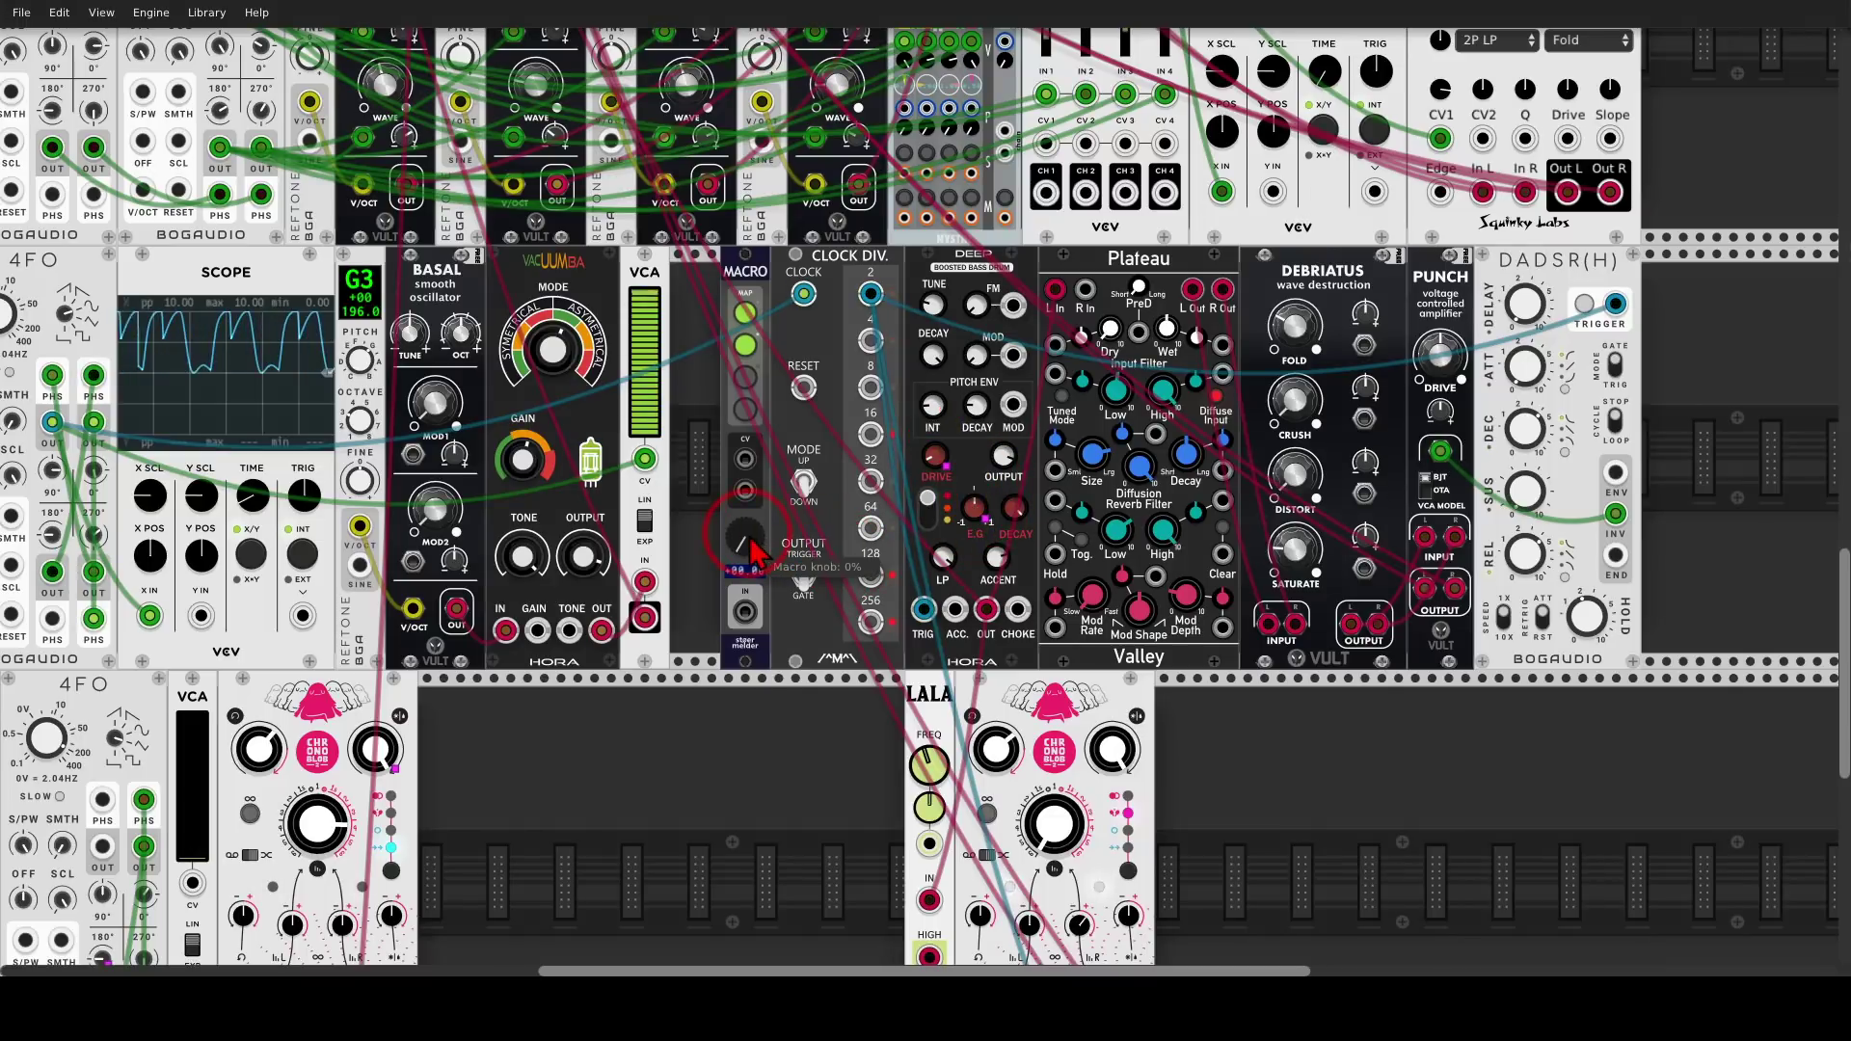
pyautogui.moveTo(745, 536); pyautogui.dragTo(806, 569)
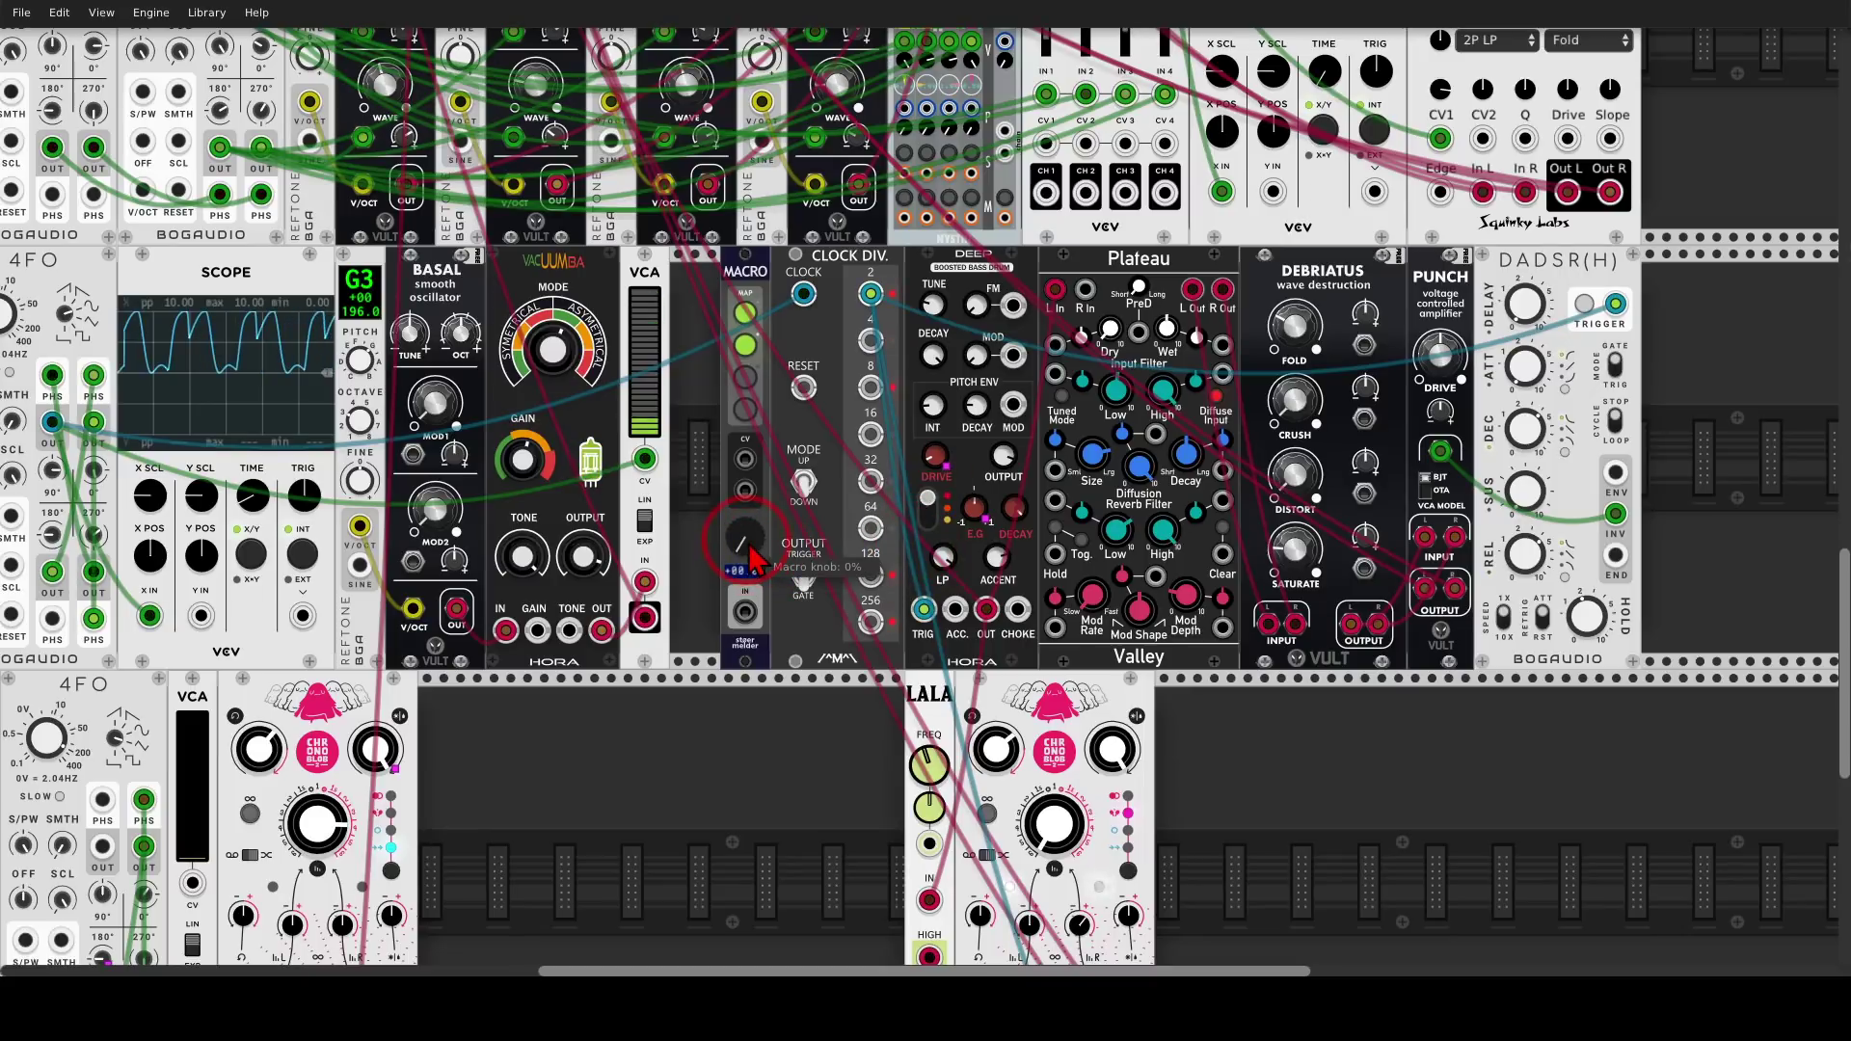
pyautogui.moveTo(751, 551); pyautogui.dragTo(801, 582)
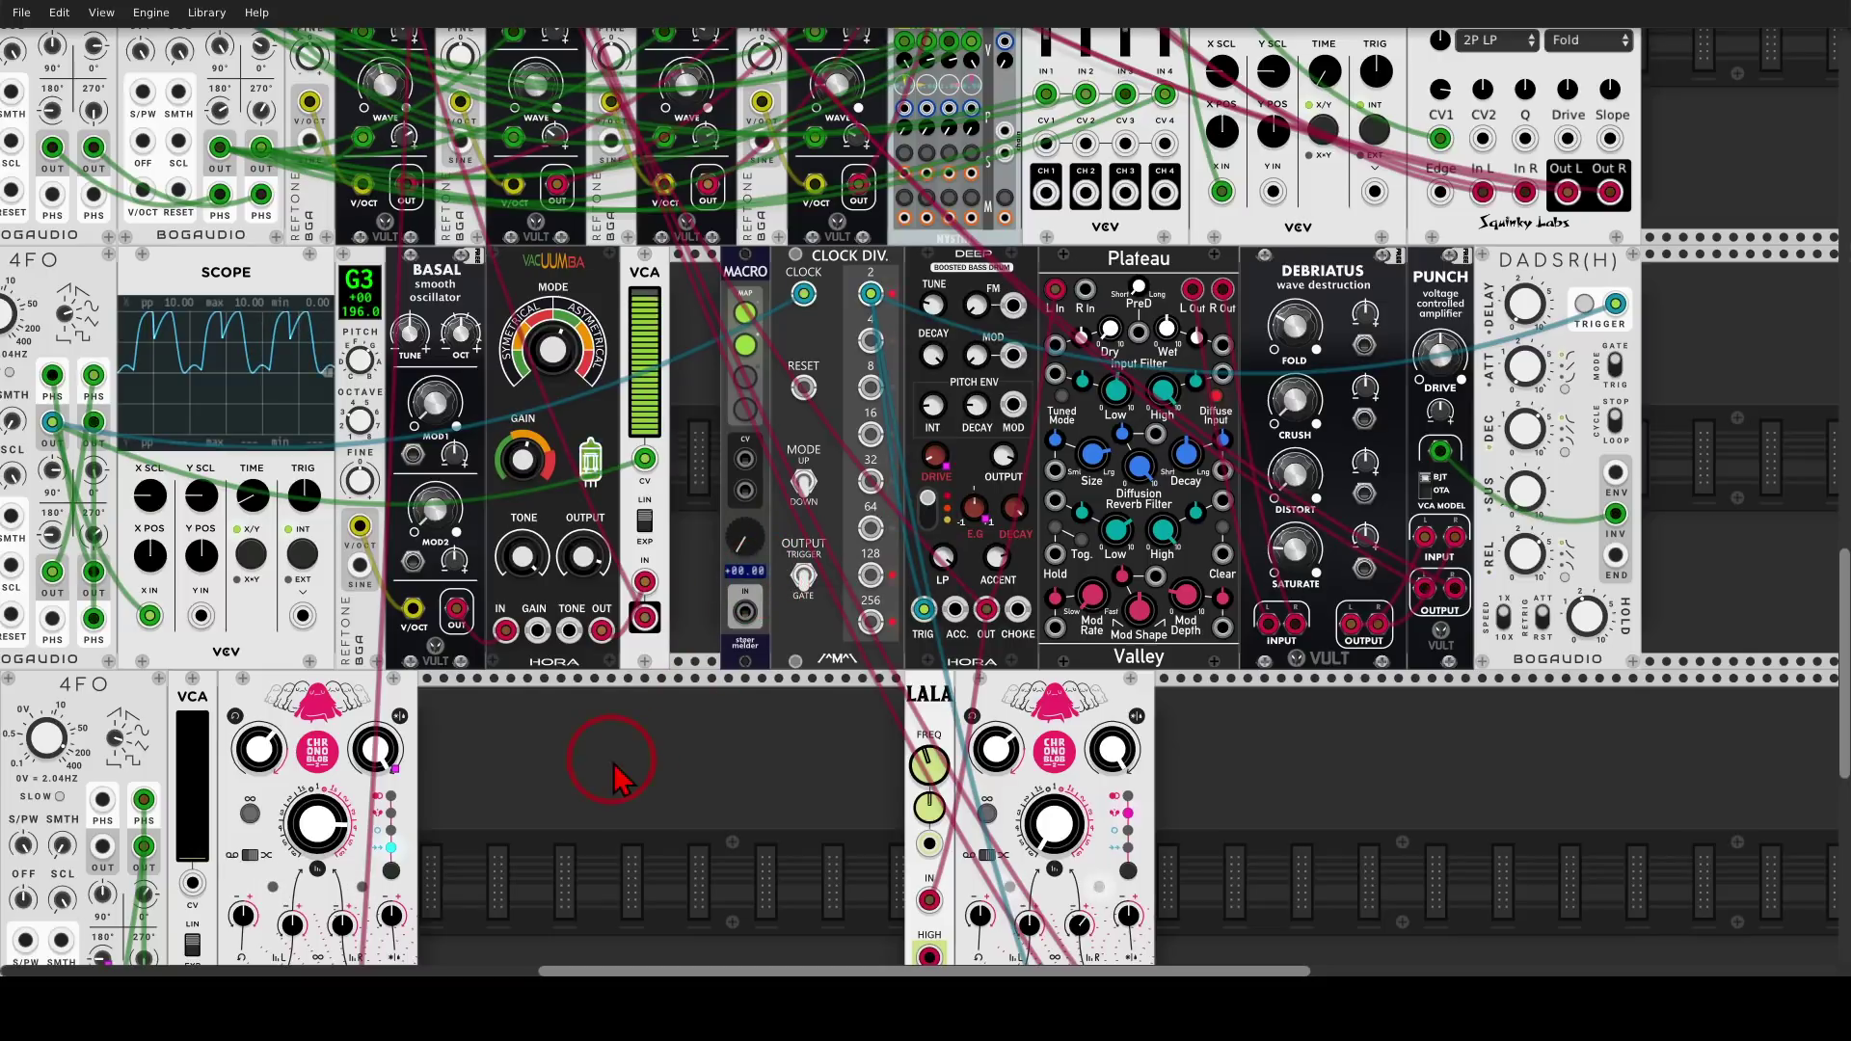
# Examine the 4FO in the lowest row, tracing how its outputs are patched back into its own PHS inputs
pyautogui.moveTo(545, 748); pyautogui.dragTo(785, 703)
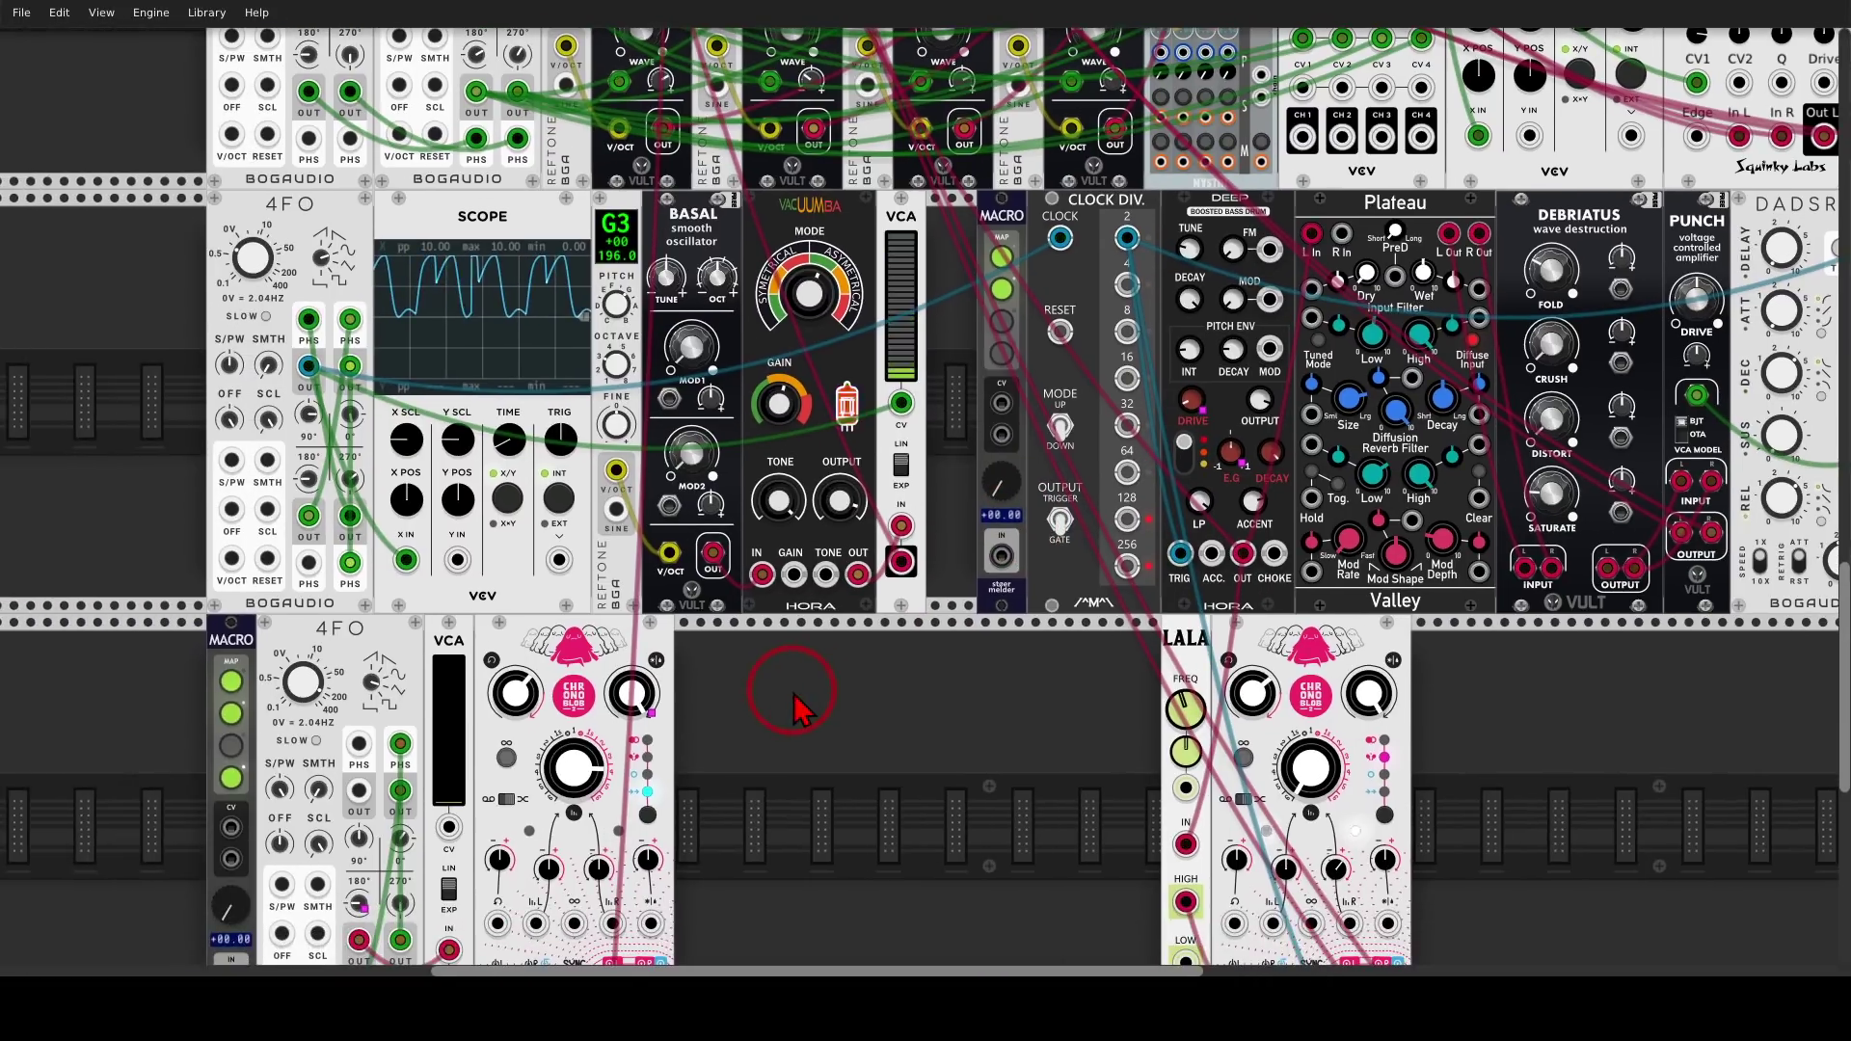
pyautogui.moveTo(736, 785); pyautogui.dragTo(1066, 560)
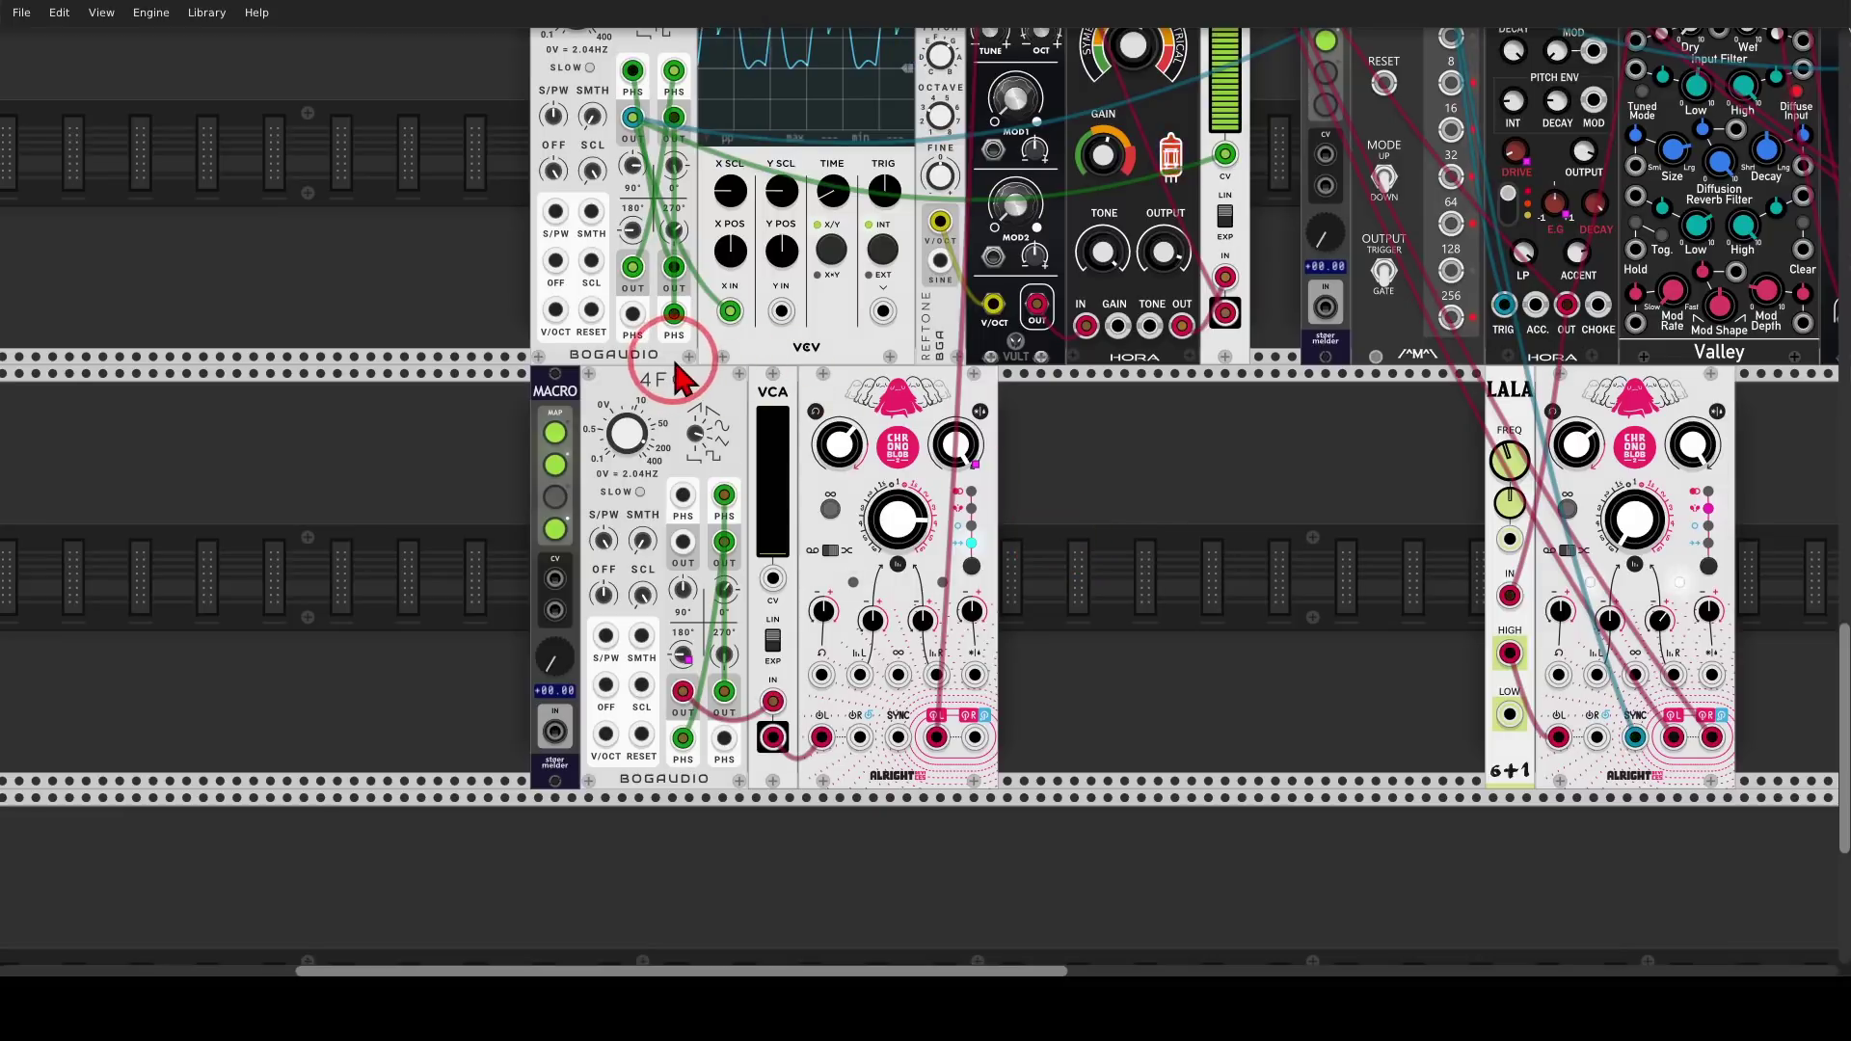
pyautogui.moveTo(623, 364)
pyautogui.mouseDown()
pyautogui.moveTo(637, 412)
pyautogui.moveTo(678, 414)
pyautogui.moveTo(687, 358)
pyautogui.mouseUp()
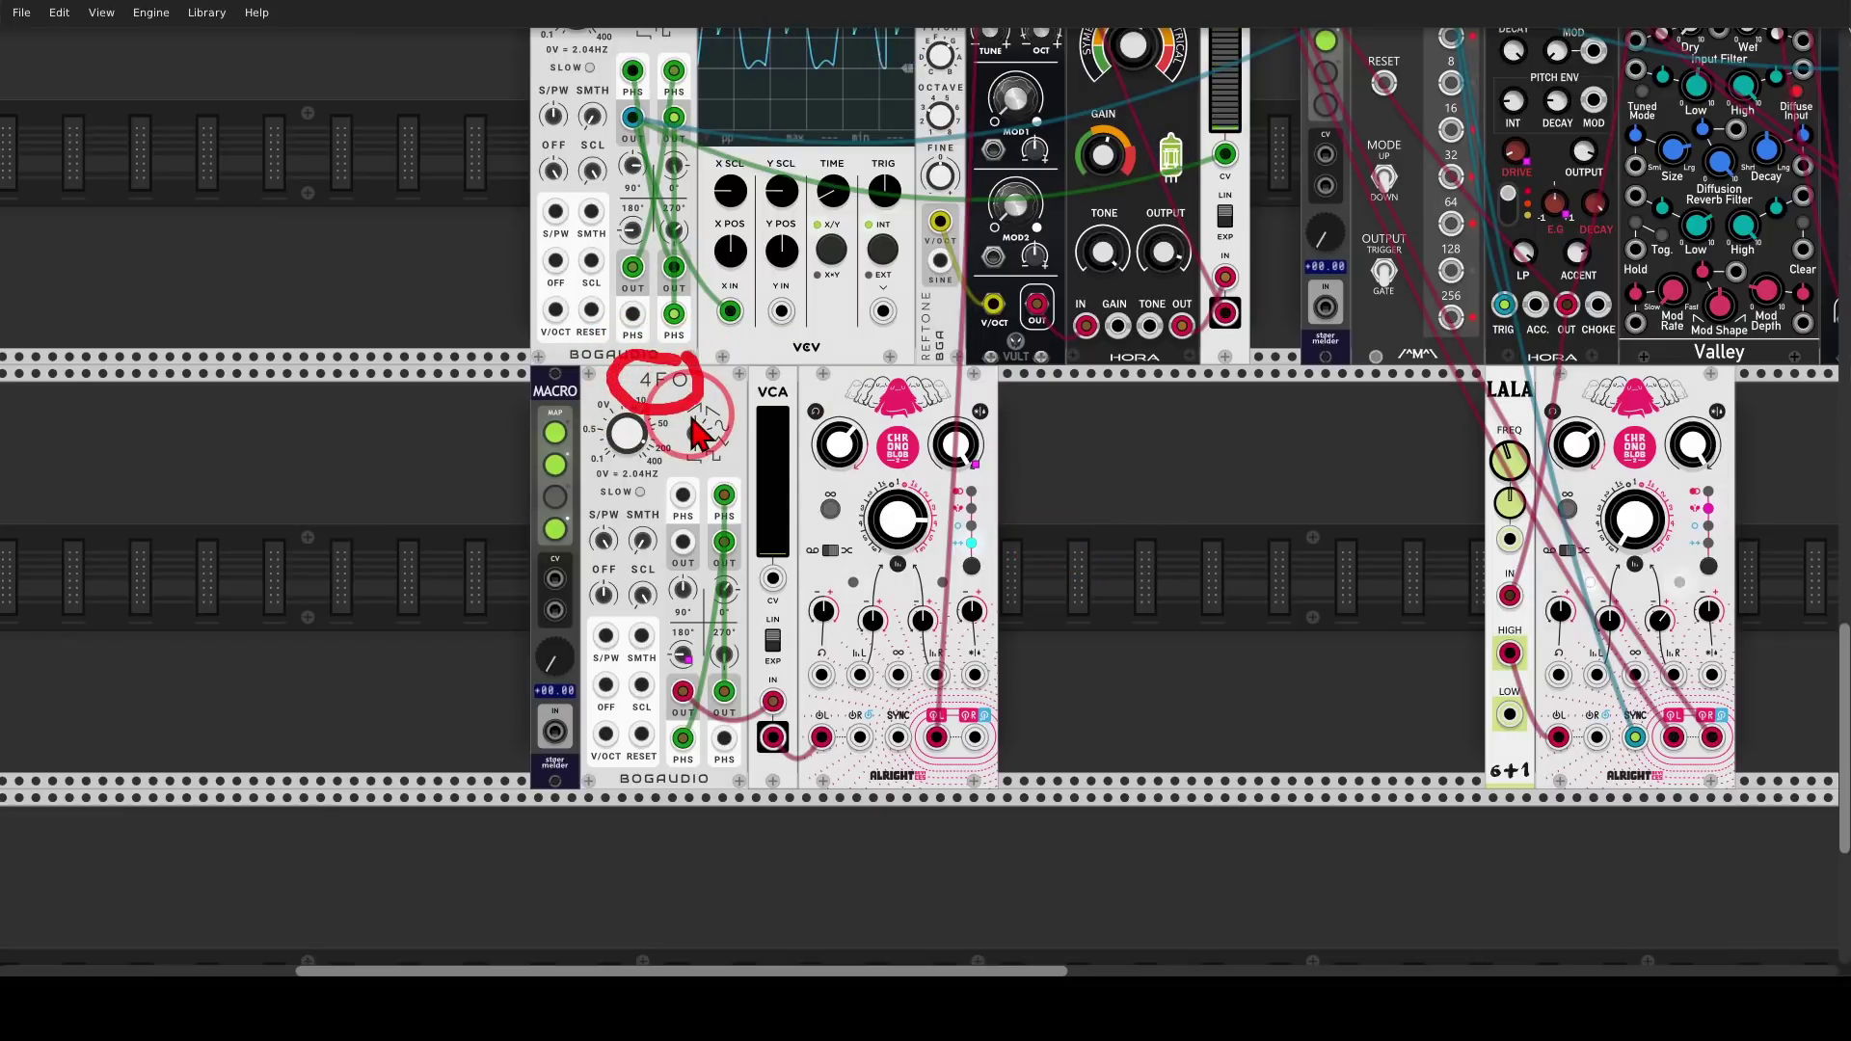
pyautogui.moveTo(640, 783)
pyautogui.mouseDown()
pyautogui.moveTo(628, 723)
pyautogui.moveTo(591, 735)
pyautogui.moveTo(622, 791)
pyautogui.moveTo(594, 704)
pyautogui.moveTo(642, 694)
pyautogui.mouseUp()
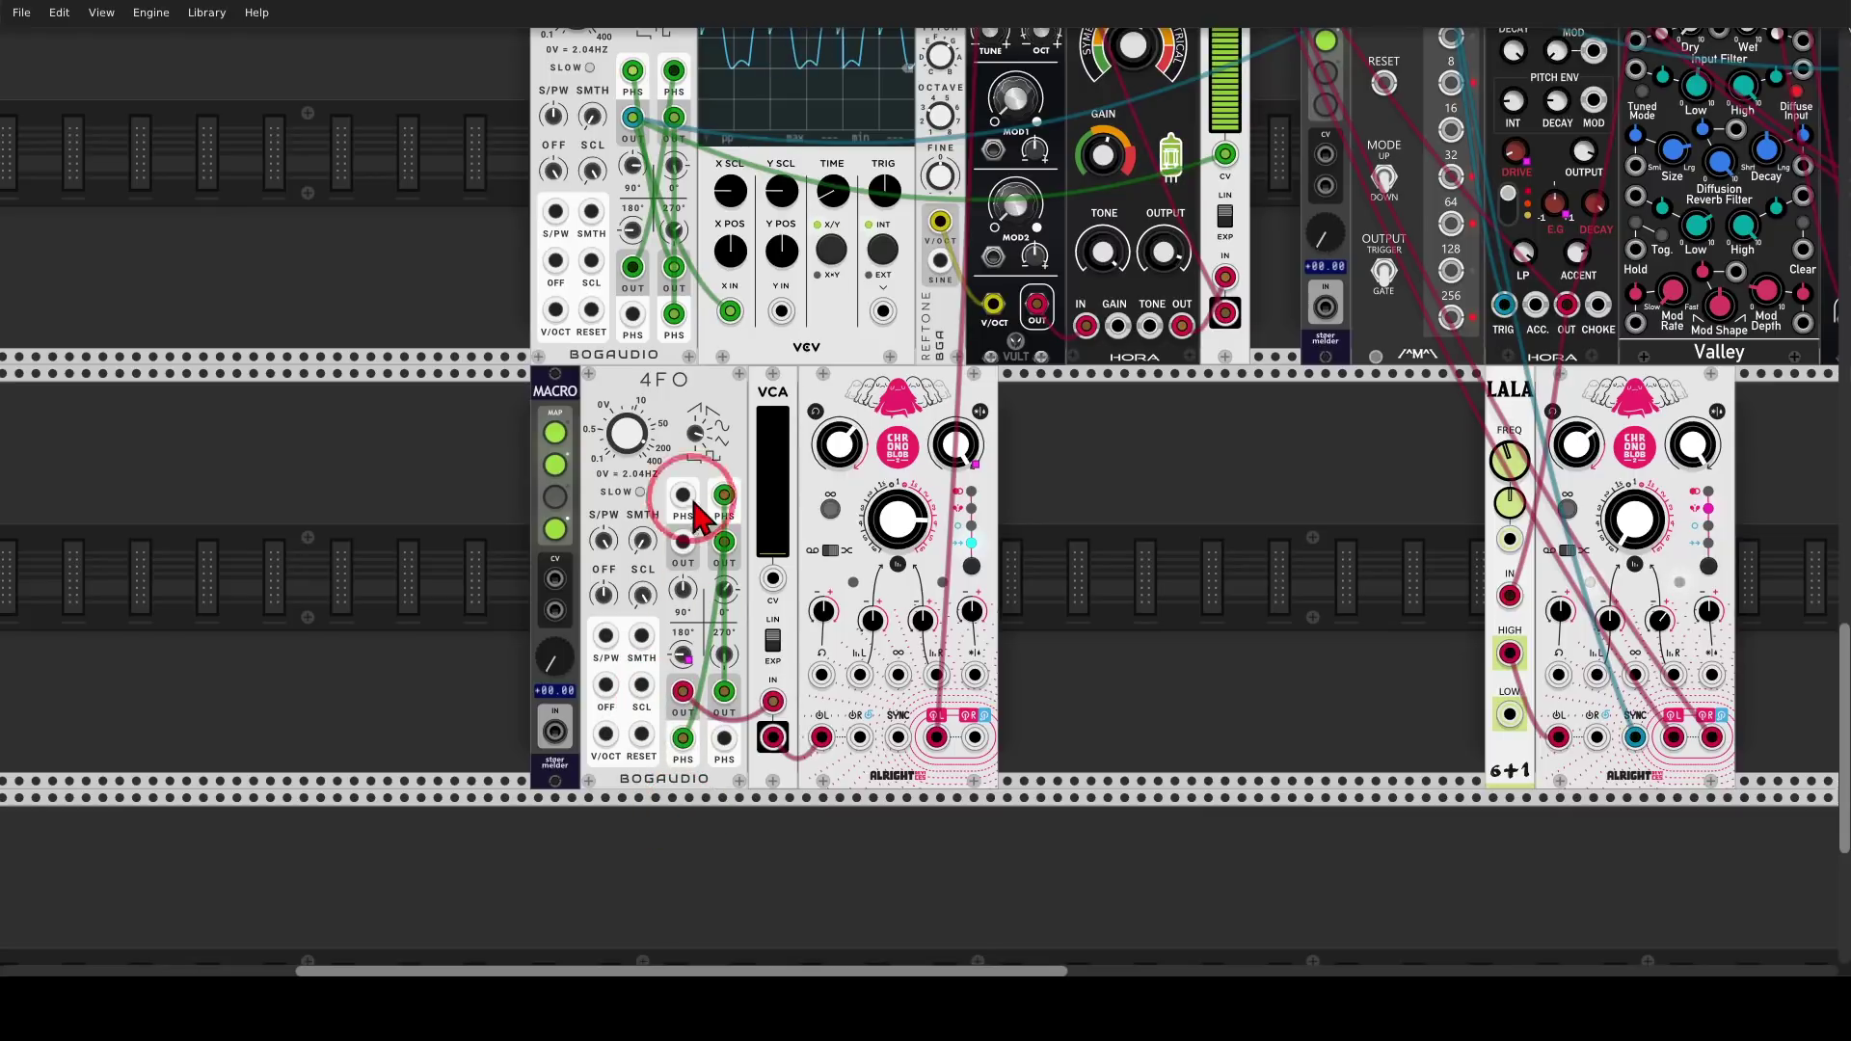
pyautogui.moveTo(694, 488)
pyautogui.mouseDown()
pyautogui.moveTo(711, 559)
pyautogui.moveTo(740, 561)
pyautogui.moveTo(711, 472)
pyautogui.mouseUp()
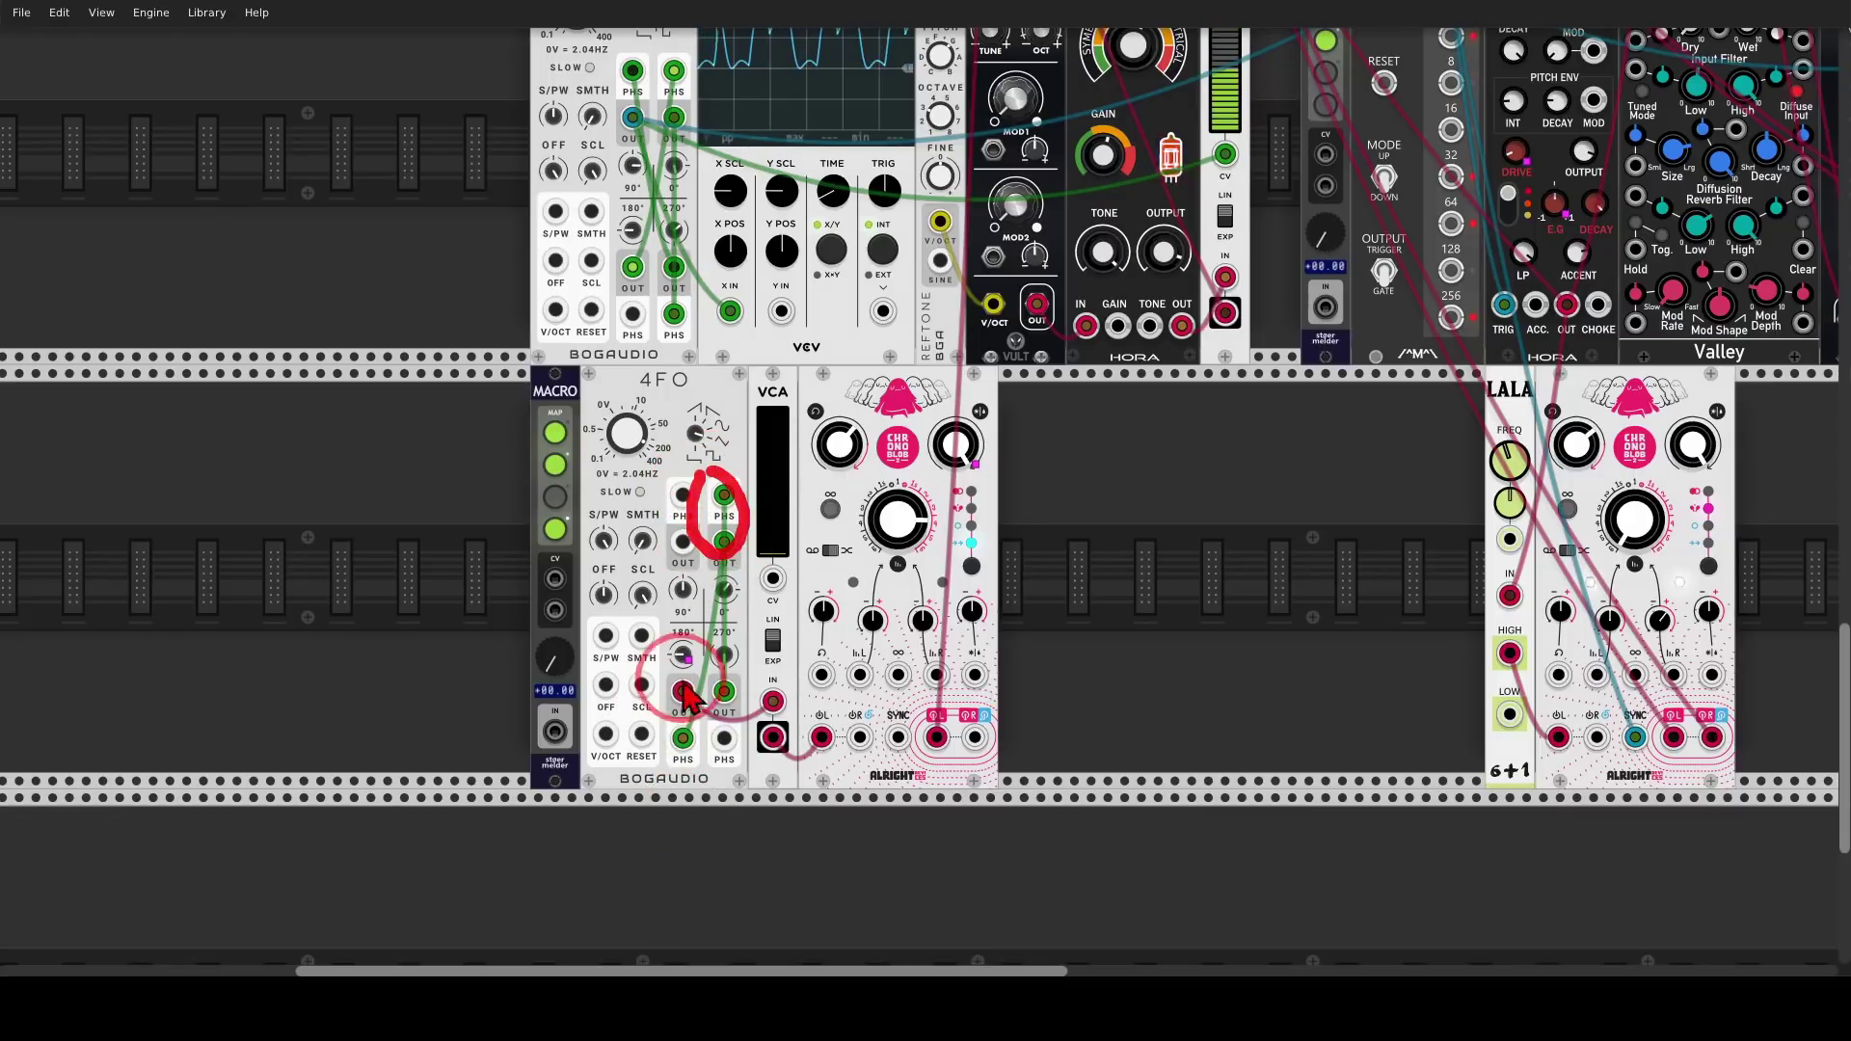
pyautogui.moveTo(692, 720)
pyautogui.mouseDown()
pyautogui.moveTo(656, 759)
pyautogui.moveTo(706, 761)
pyautogui.moveTo(702, 721)
pyautogui.mouseUp()
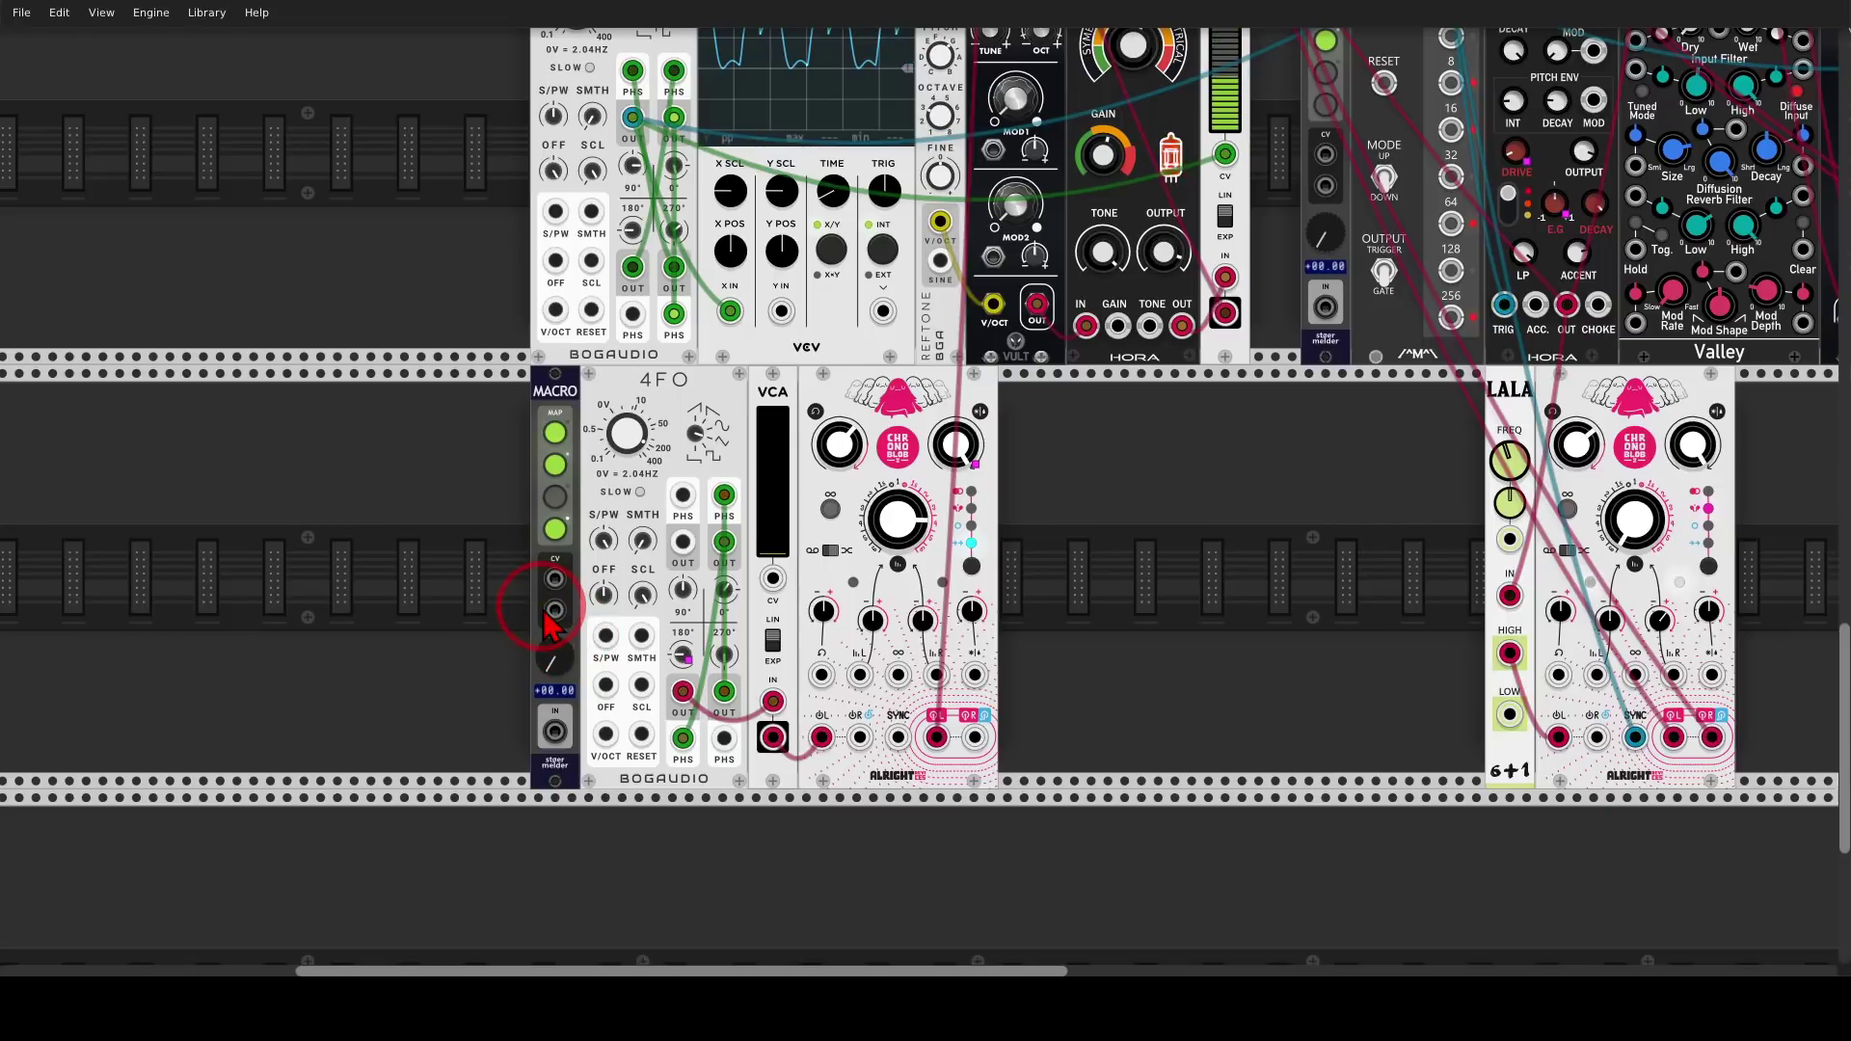
# Check the 4FO output level, VCA level and Chronoblob control that are mapped to the lowest row's MACRO module
pyautogui.moveTo(690, 632)
pyautogui.mouseDown()
pyautogui.moveTo(655, 655)
pyautogui.moveTo(693, 683)
pyautogui.mouseUp()
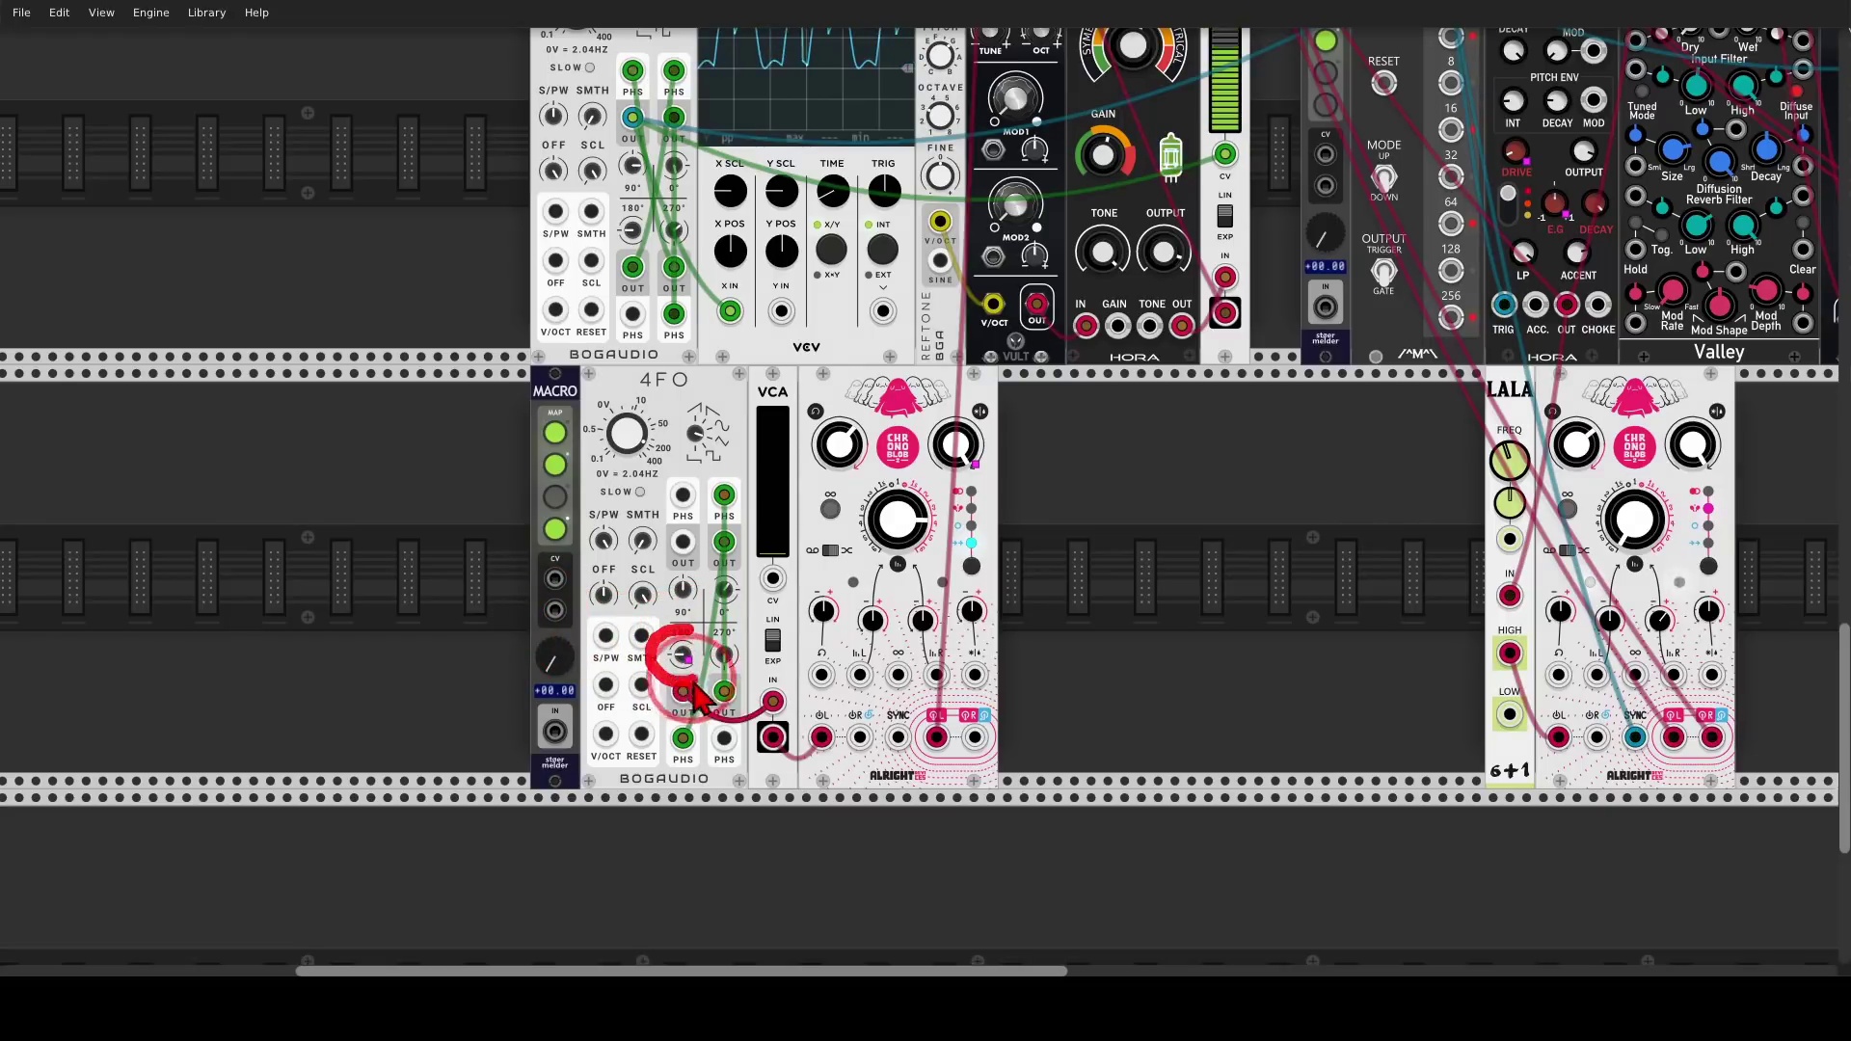
pyautogui.moveTo(796, 504)
pyautogui.mouseDown()
pyautogui.moveTo(742, 551)
pyautogui.moveTo(805, 521)
pyautogui.mouseUp()
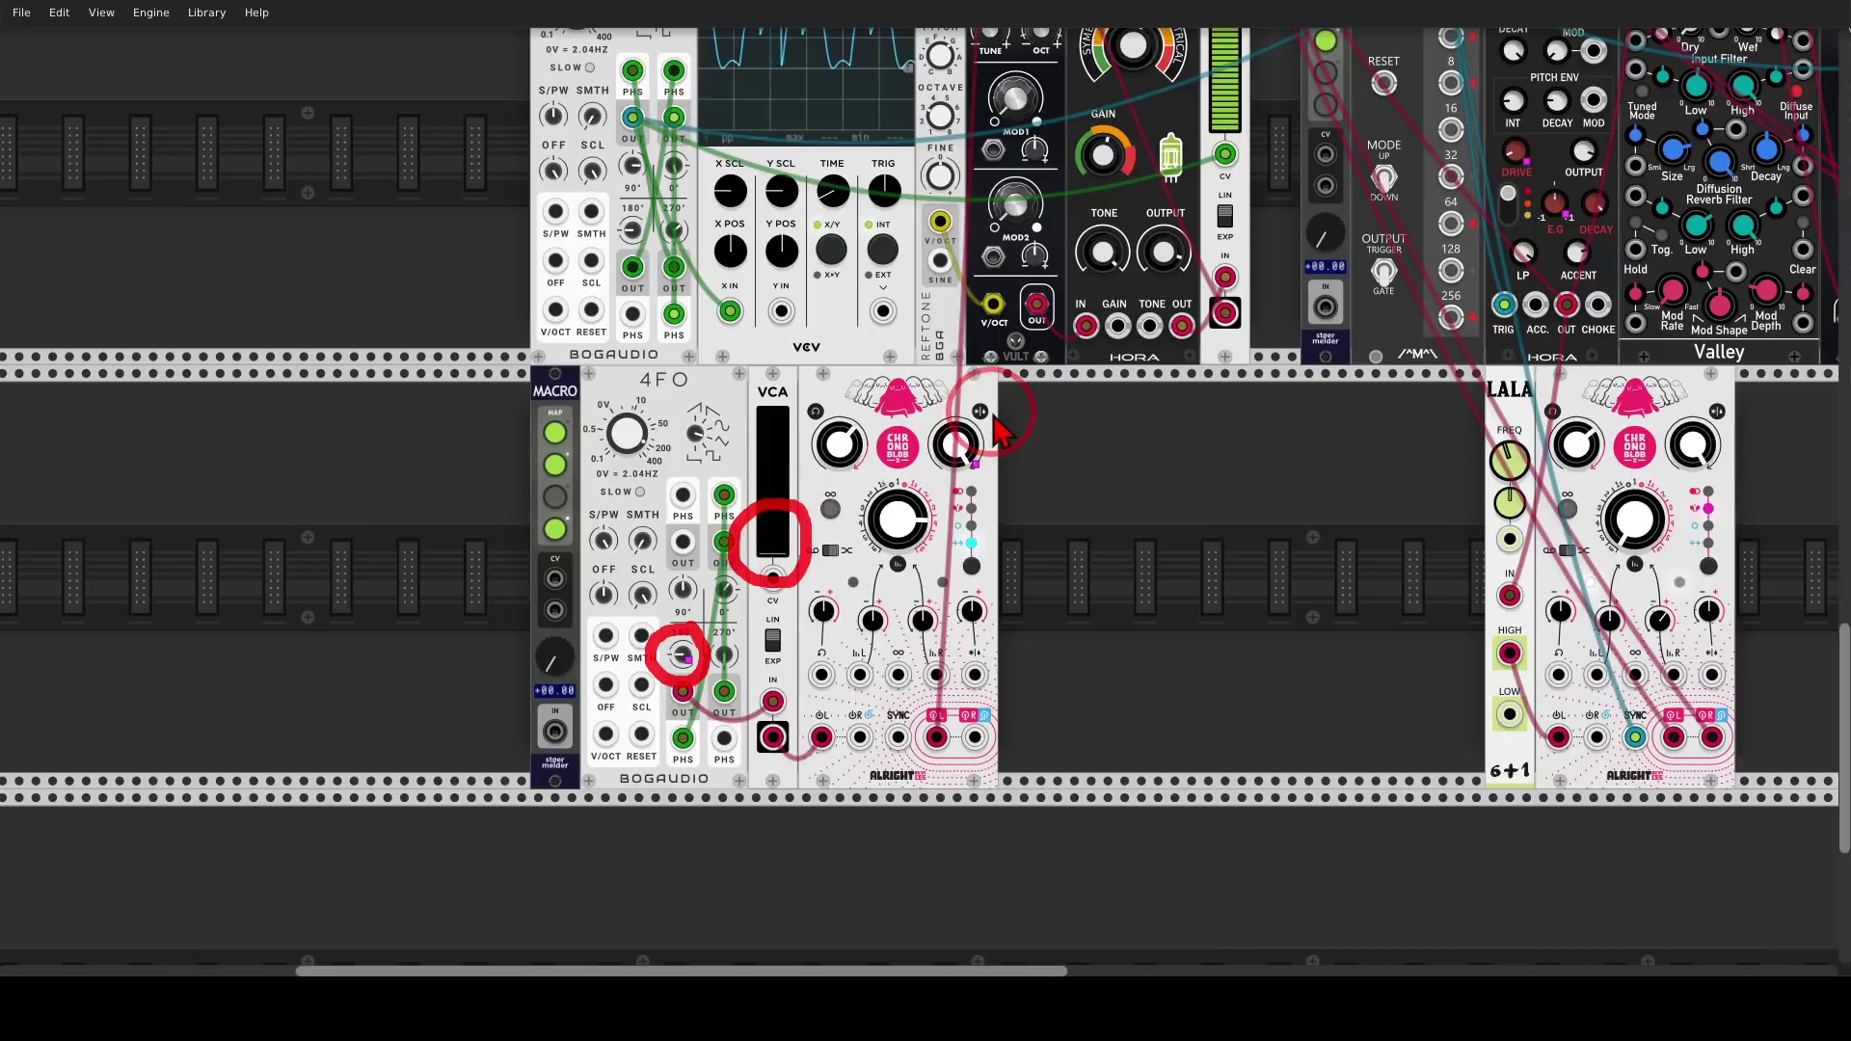
pyautogui.moveTo(988, 400)
pyautogui.mouseDown()
pyautogui.moveTo(931, 406)
pyautogui.moveTo(911, 440)
pyautogui.moveTo(920, 495)
pyautogui.moveTo(971, 507)
pyautogui.moveTo(1012, 486)
pyautogui.moveTo(1003, 429)
pyautogui.mouseUp()
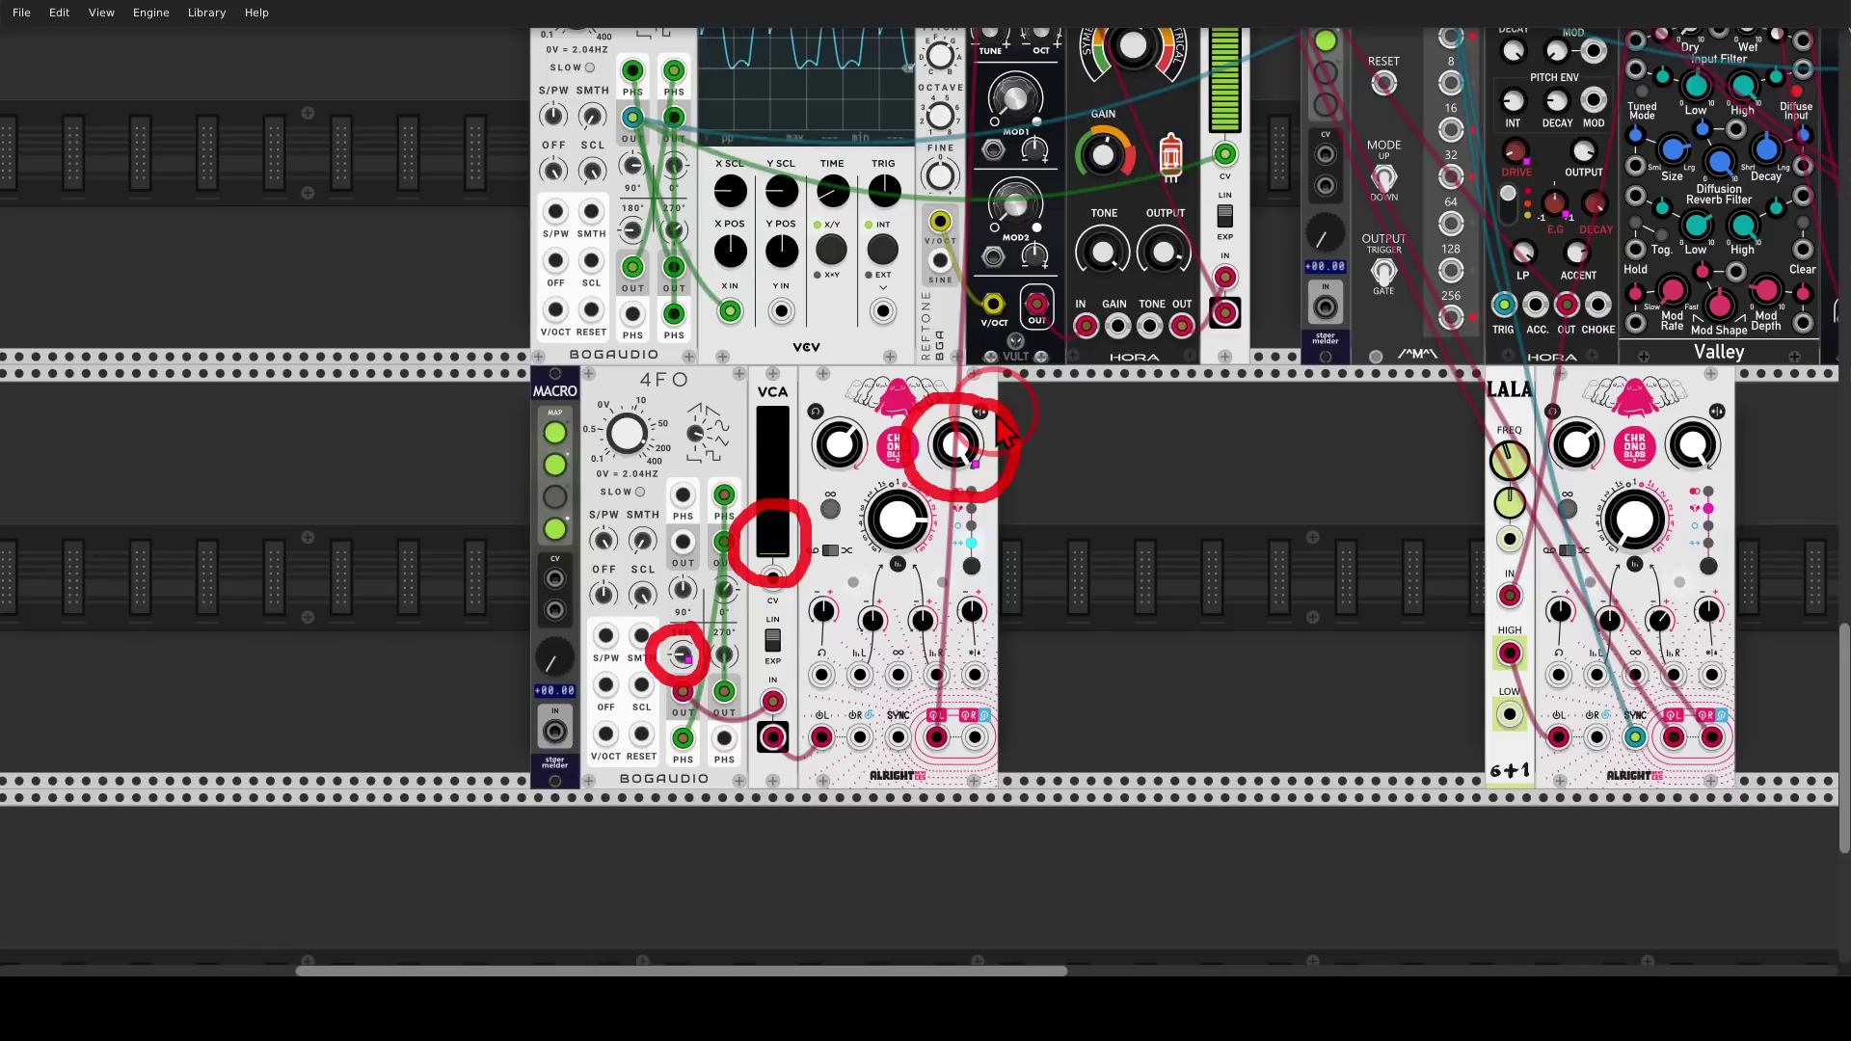
pyautogui.hotkey('shift', 'F9')
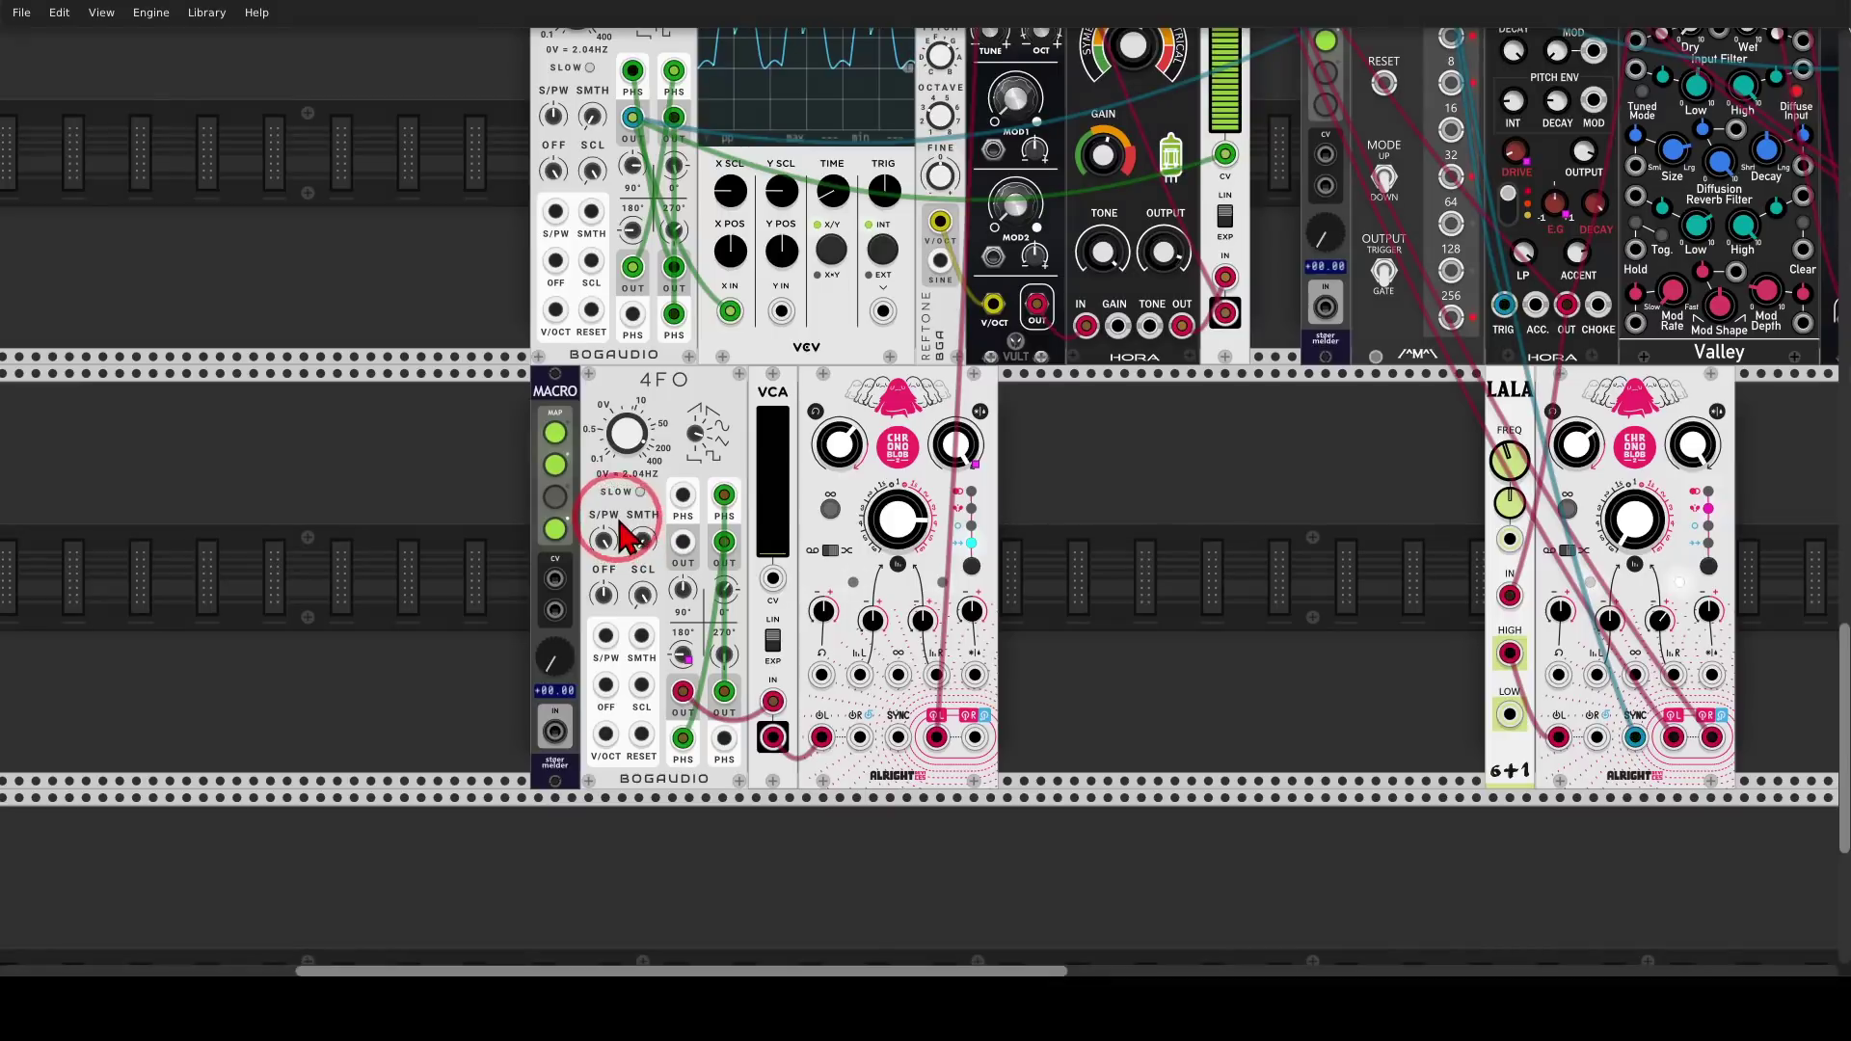
# Try the lowest row's MACRO knob up to full together with the 4FO's width, and return the macro to 0%
pyautogui.moveTo(624, 520)
pyautogui.mouseDown()
pyautogui.moveTo(606, 582)
pyautogui.moveTo(634, 547)
pyautogui.mouseUp()
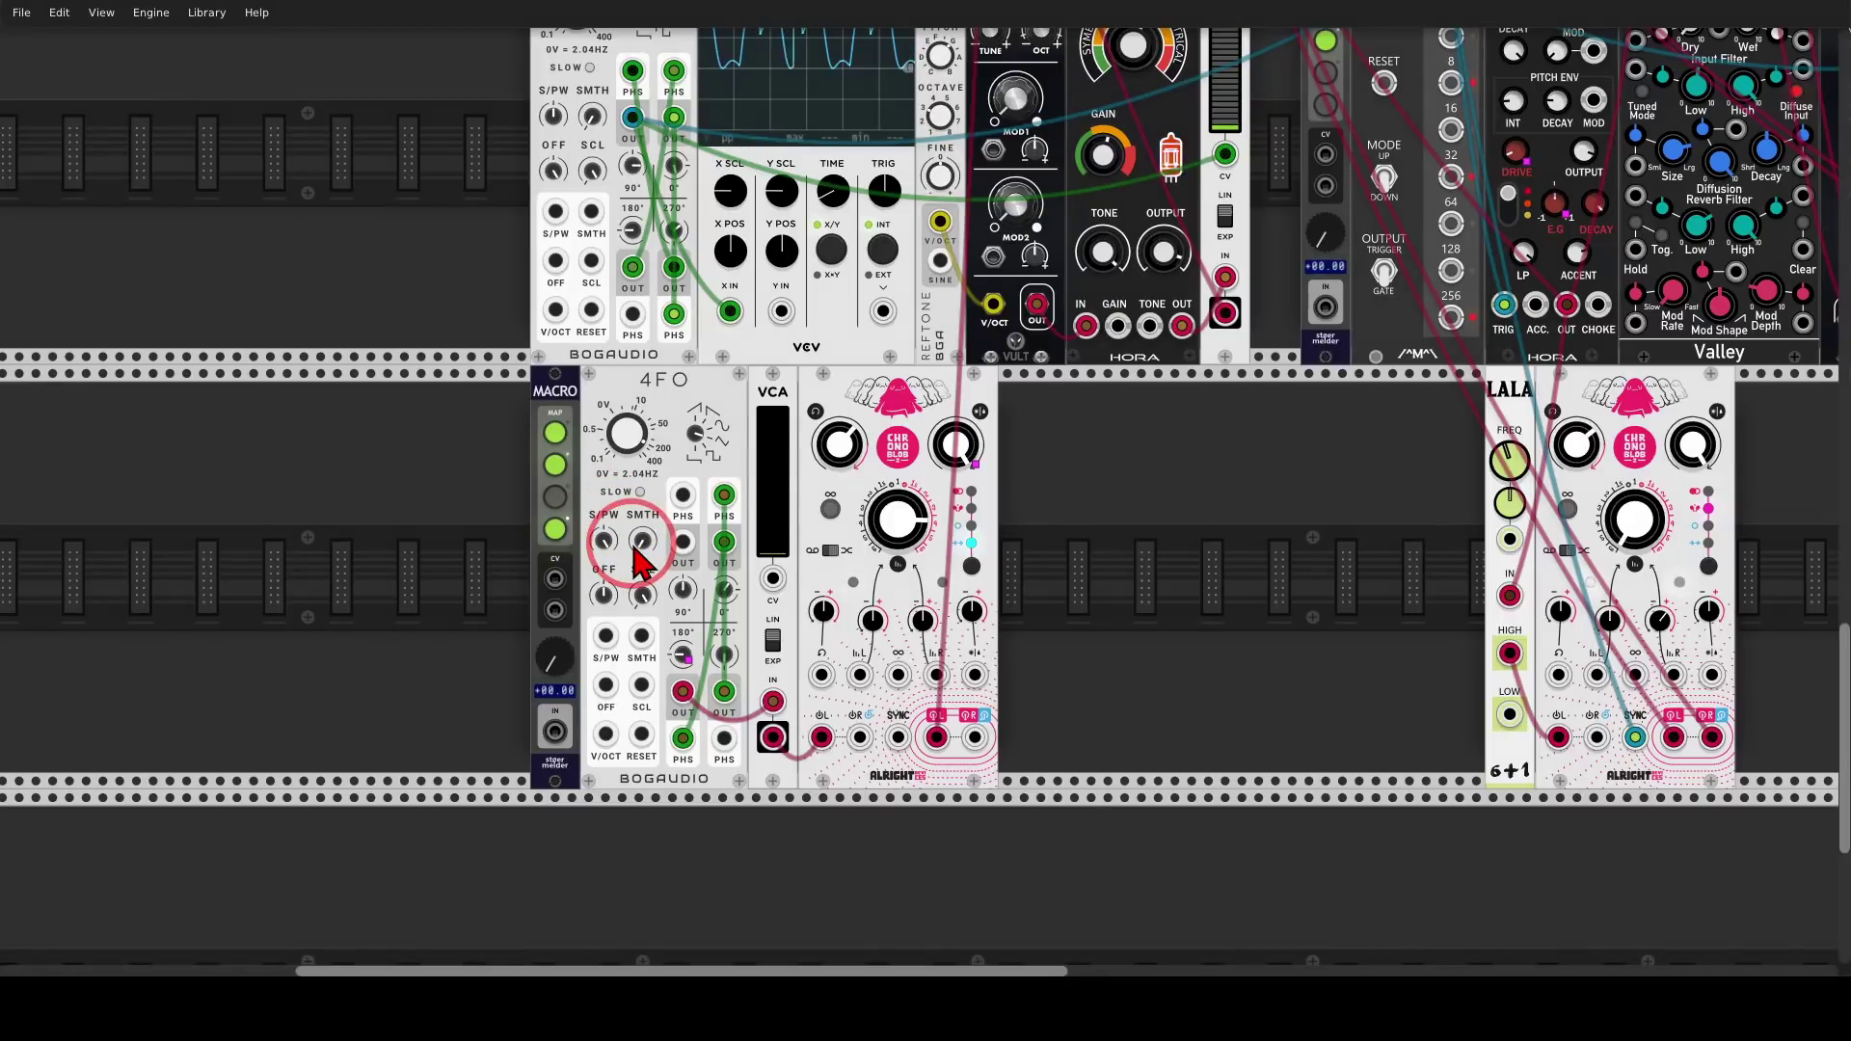
pyautogui.click(551, 675)
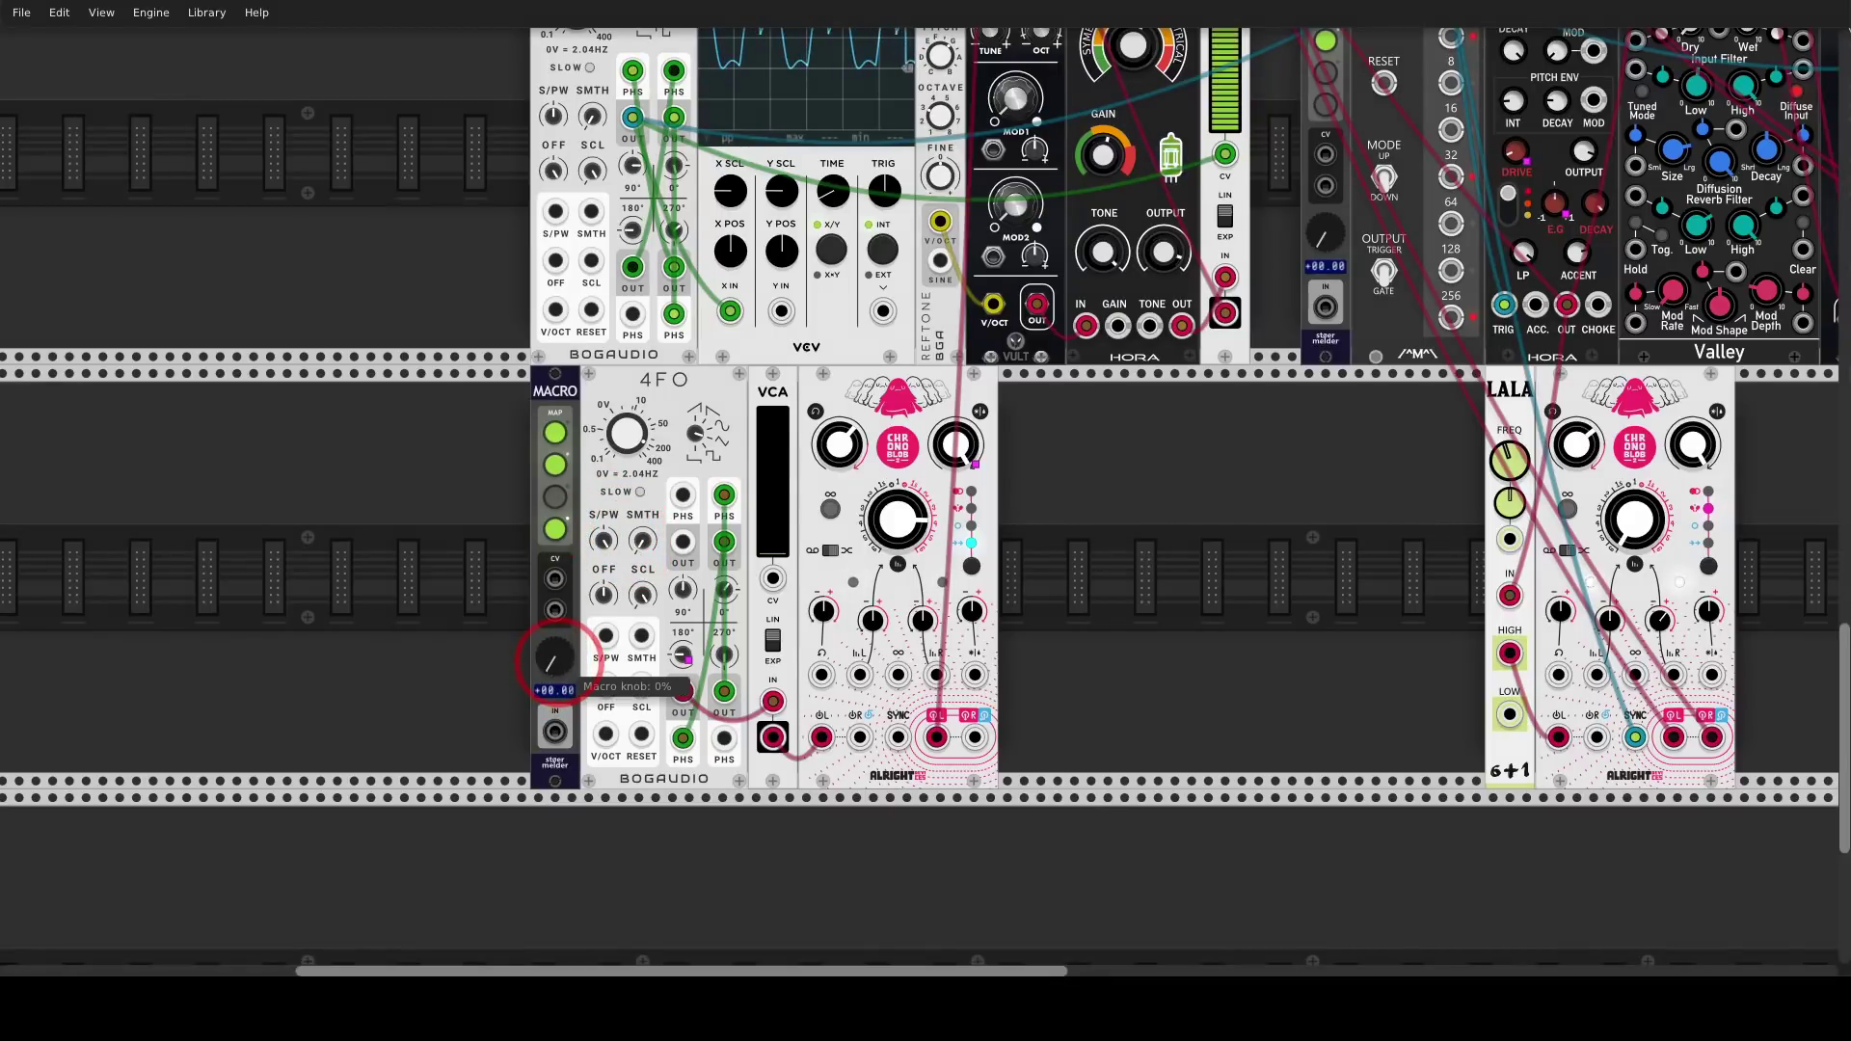
pyautogui.click(926, 486)
pyautogui.moveTo(552, 658); pyautogui.dragTo(552, 569)
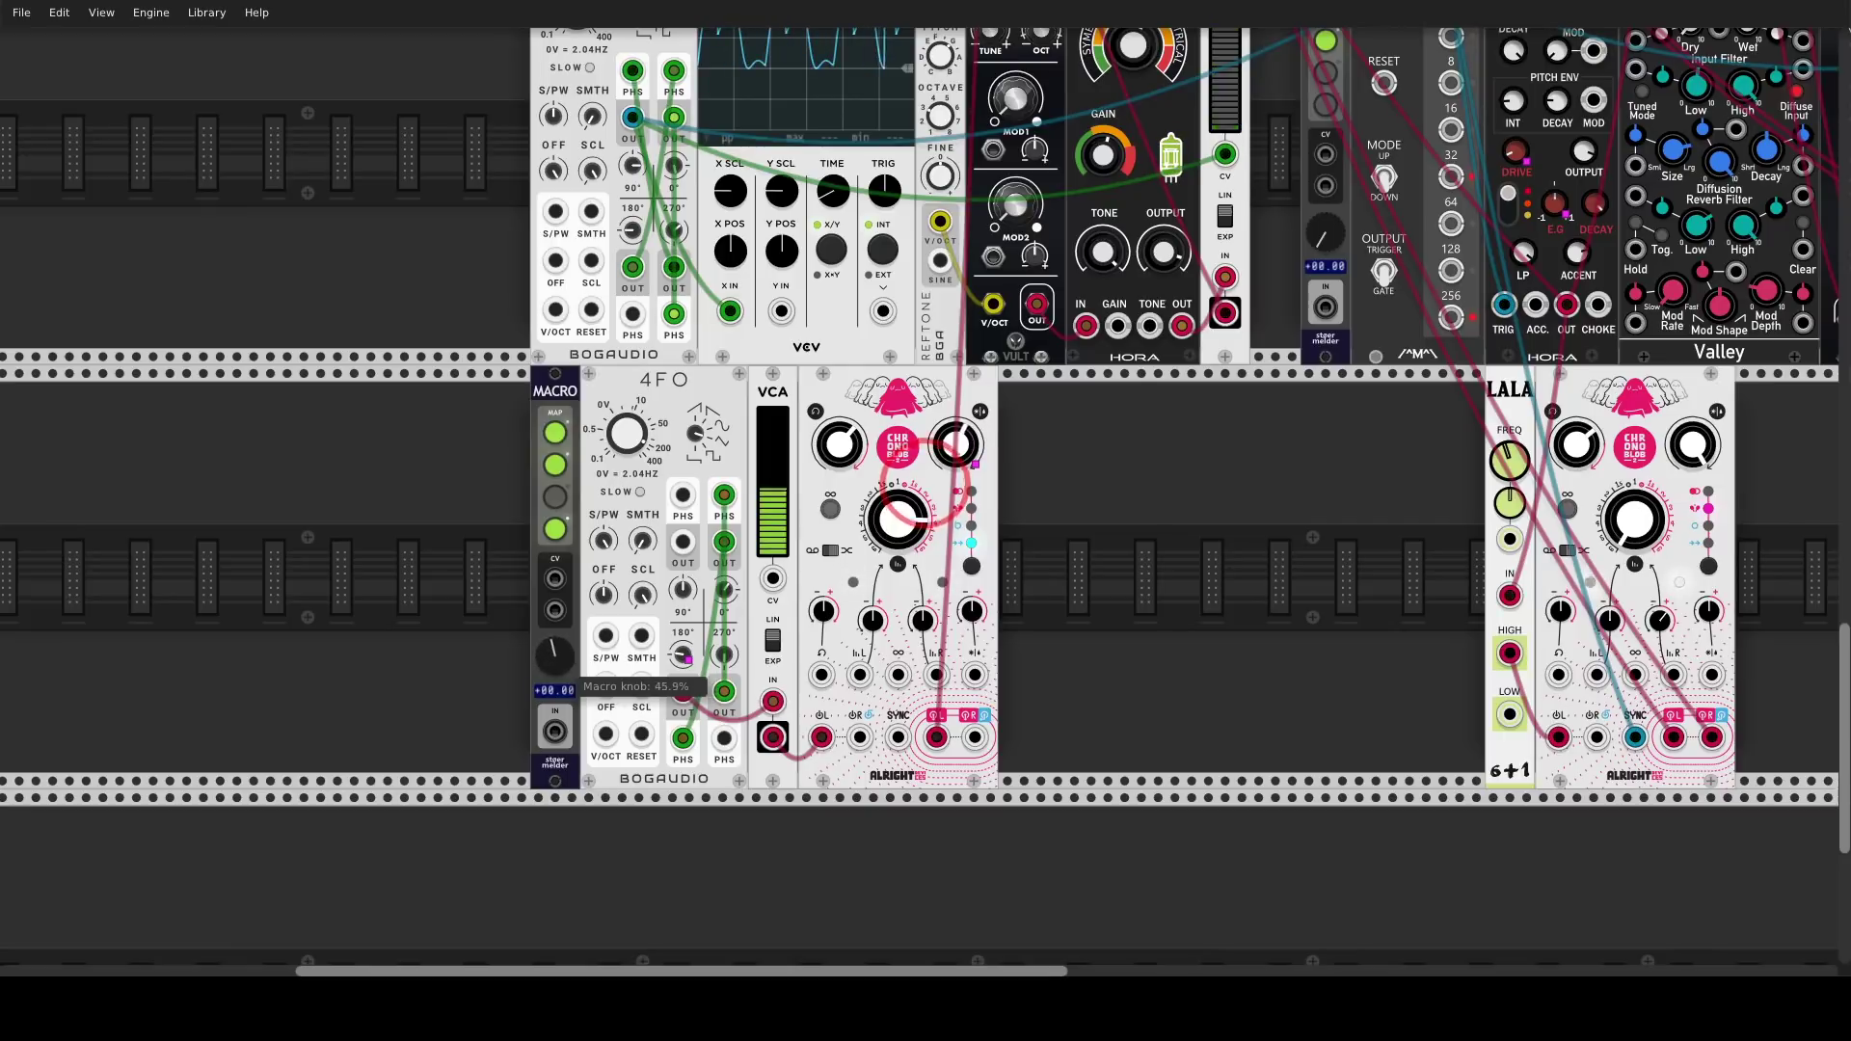
pyautogui.moveTo(555, 657); pyautogui.dragTo(555, 451)
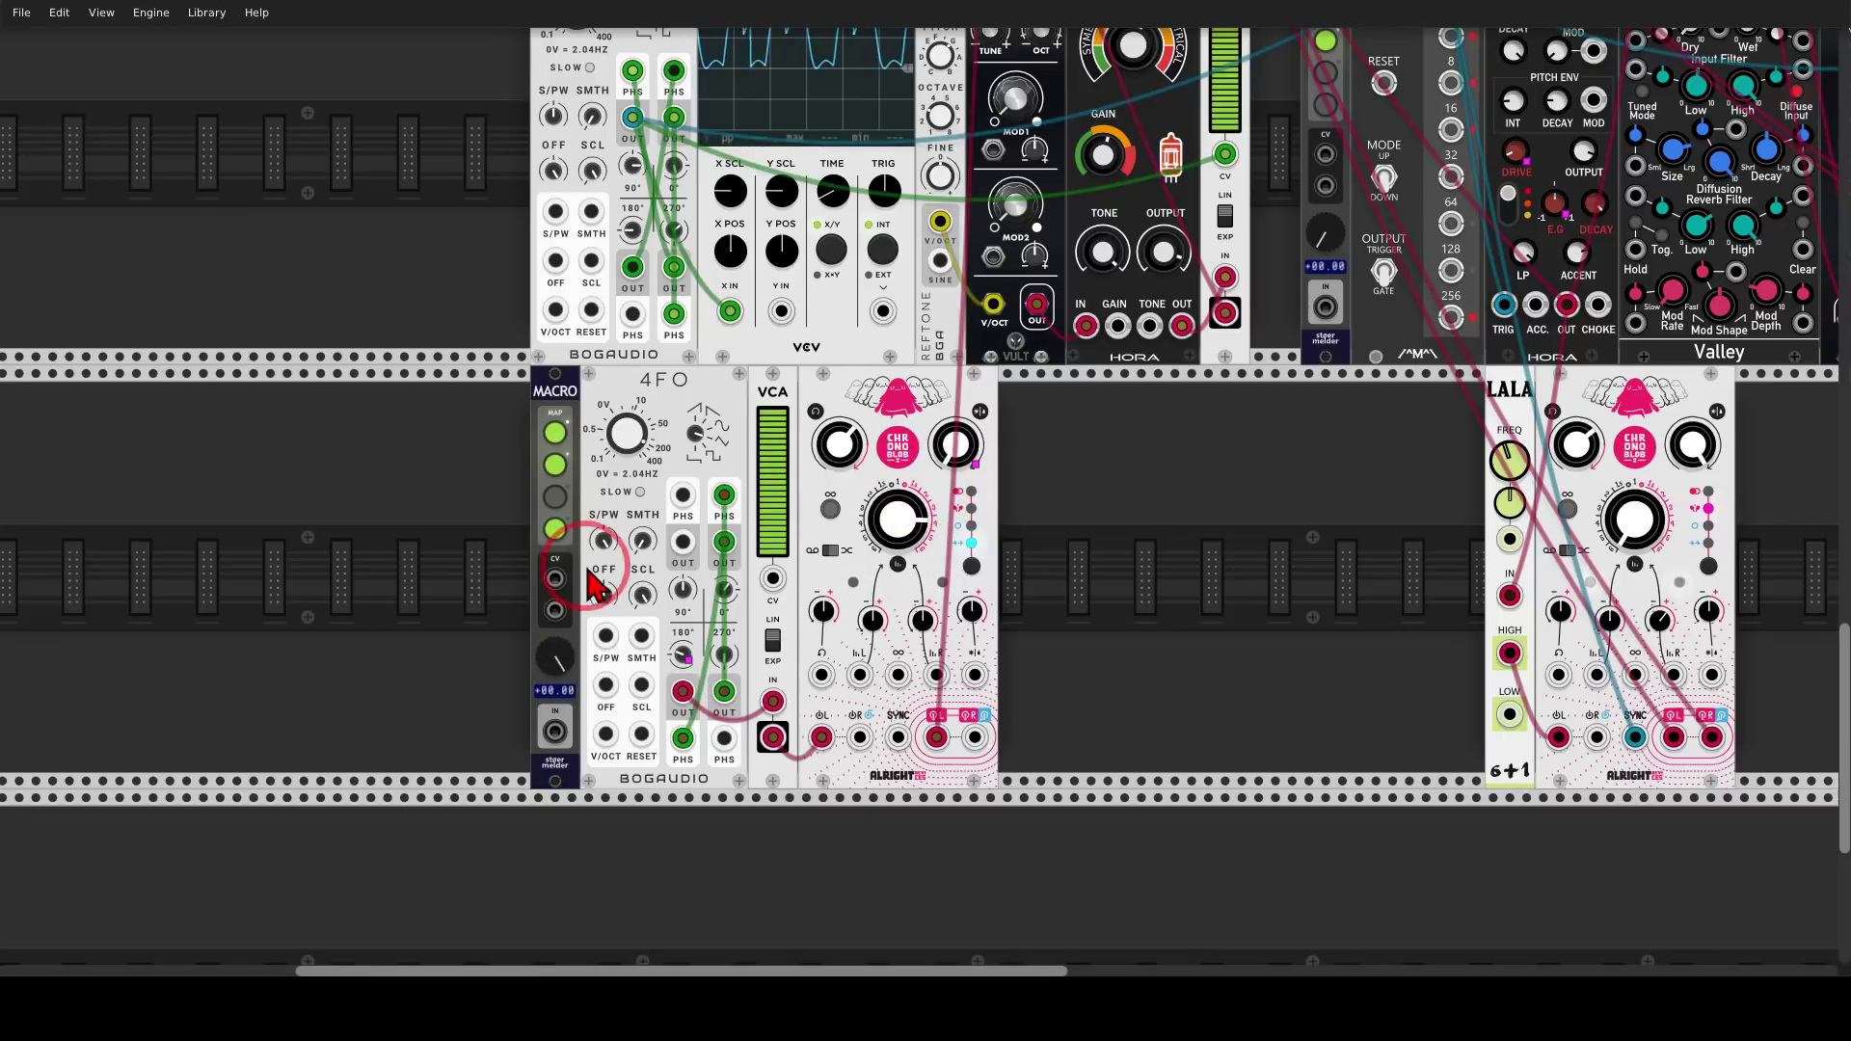
pyautogui.moveTo(604, 541); pyautogui.dragTo(604, 566)
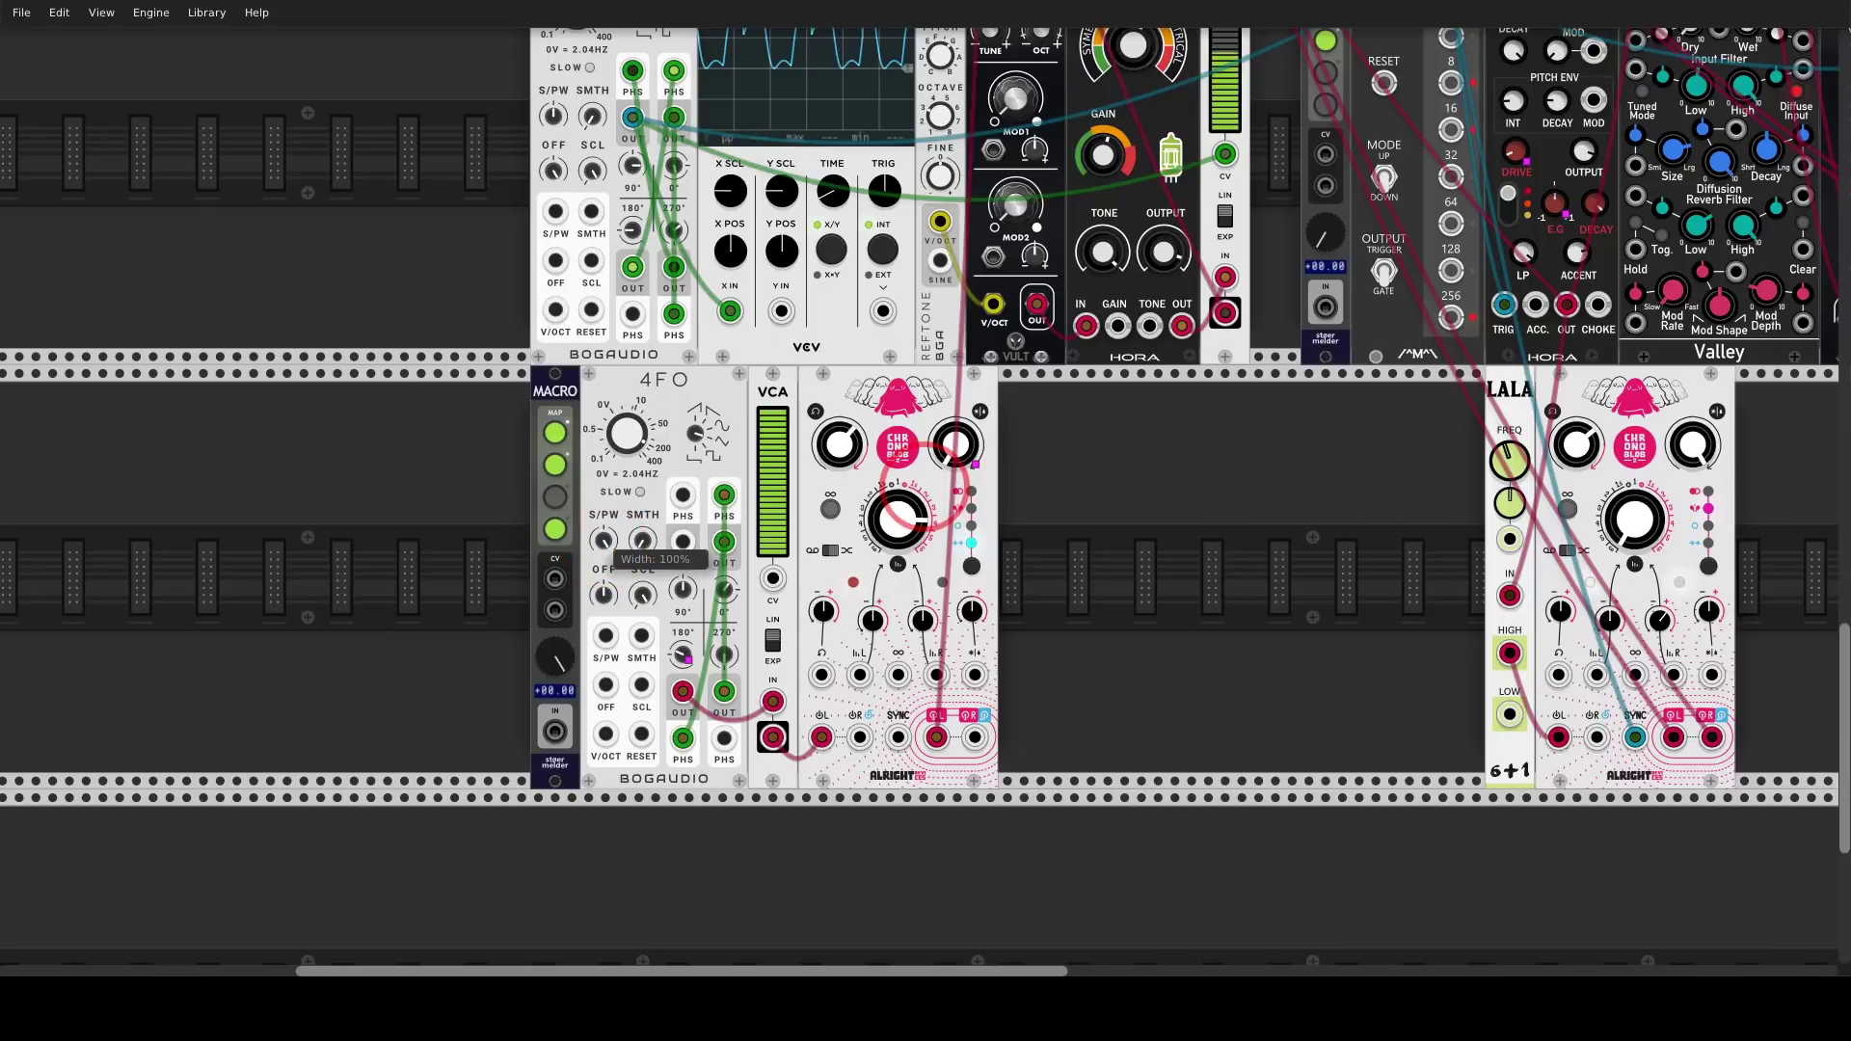
pyautogui.moveTo(556, 656)
pyautogui.mouseDown()
pyautogui.moveTo(556, 602)
pyautogui.moveTo(555, 657)
pyautogui.mouseUp()
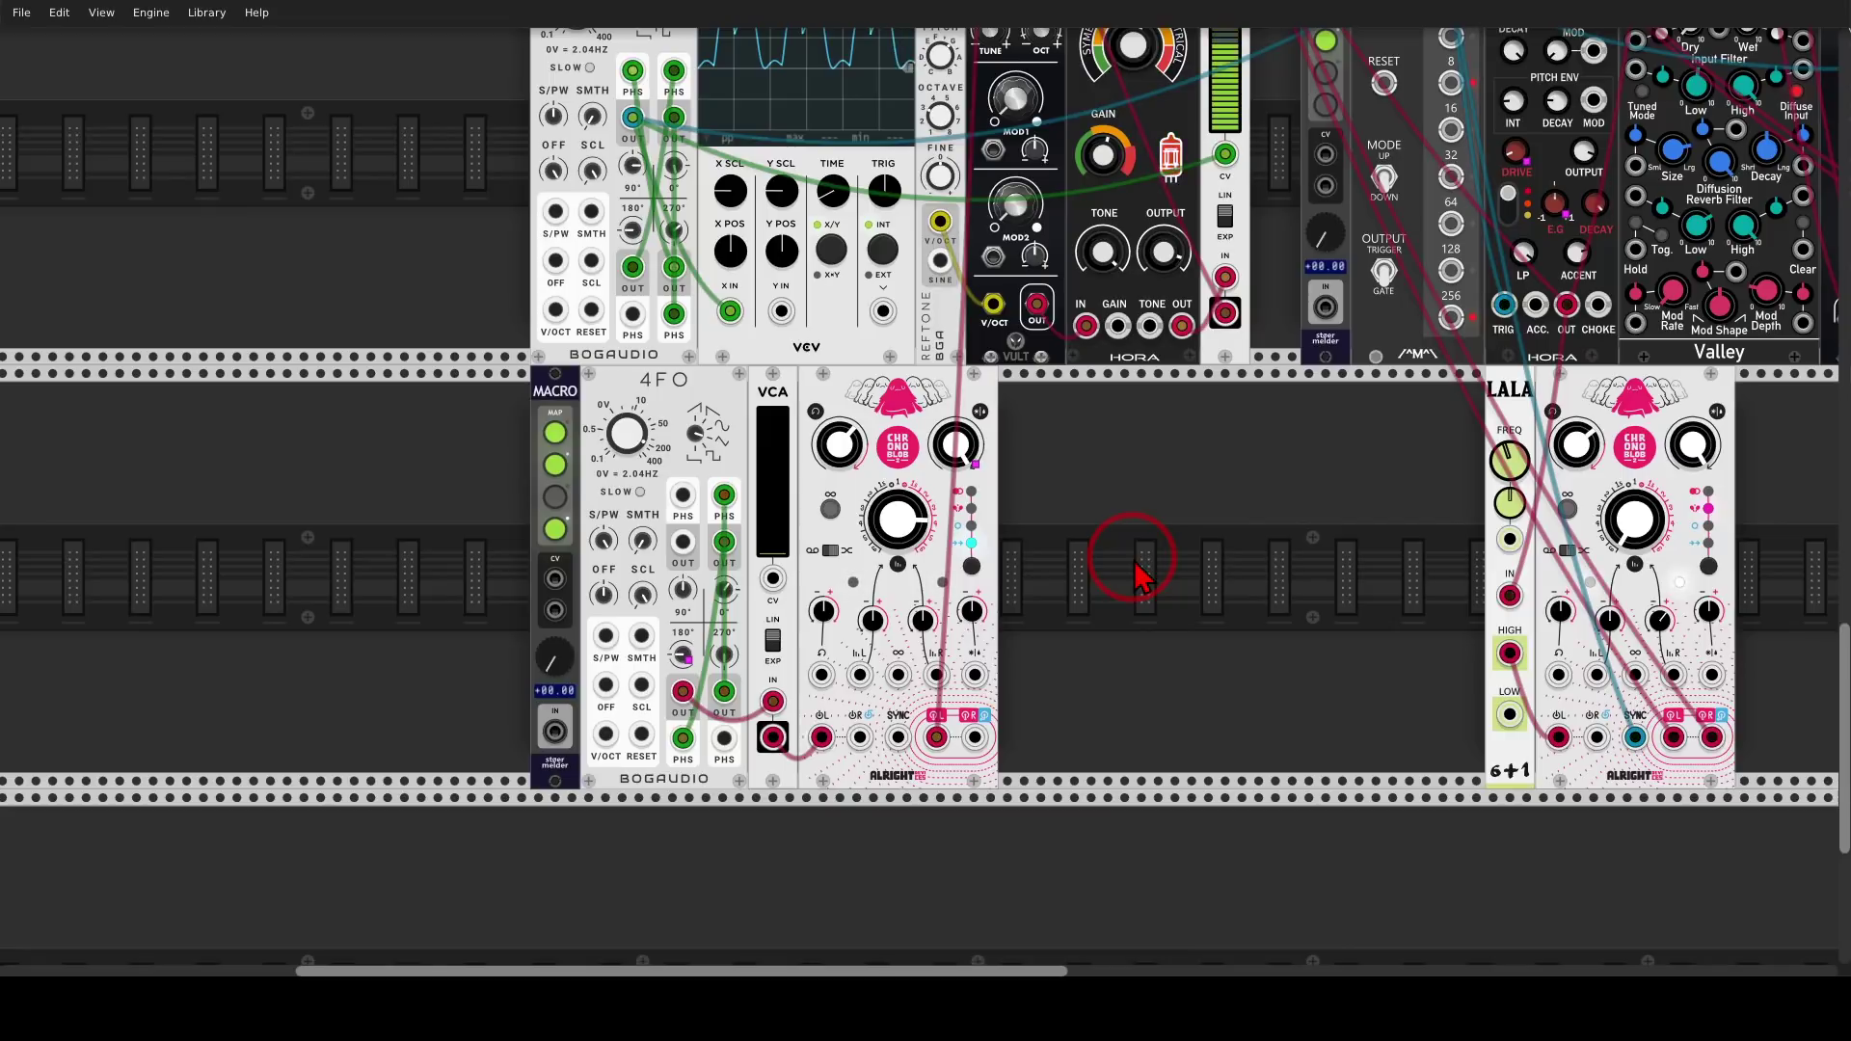
# Play the whole patch with the lowest row's MACRO knob and 4FO width, finishing with the macro turned fully down
pyautogui.scroll(5, 1030, 608)
pyautogui.scroll(7, 1030, 607)
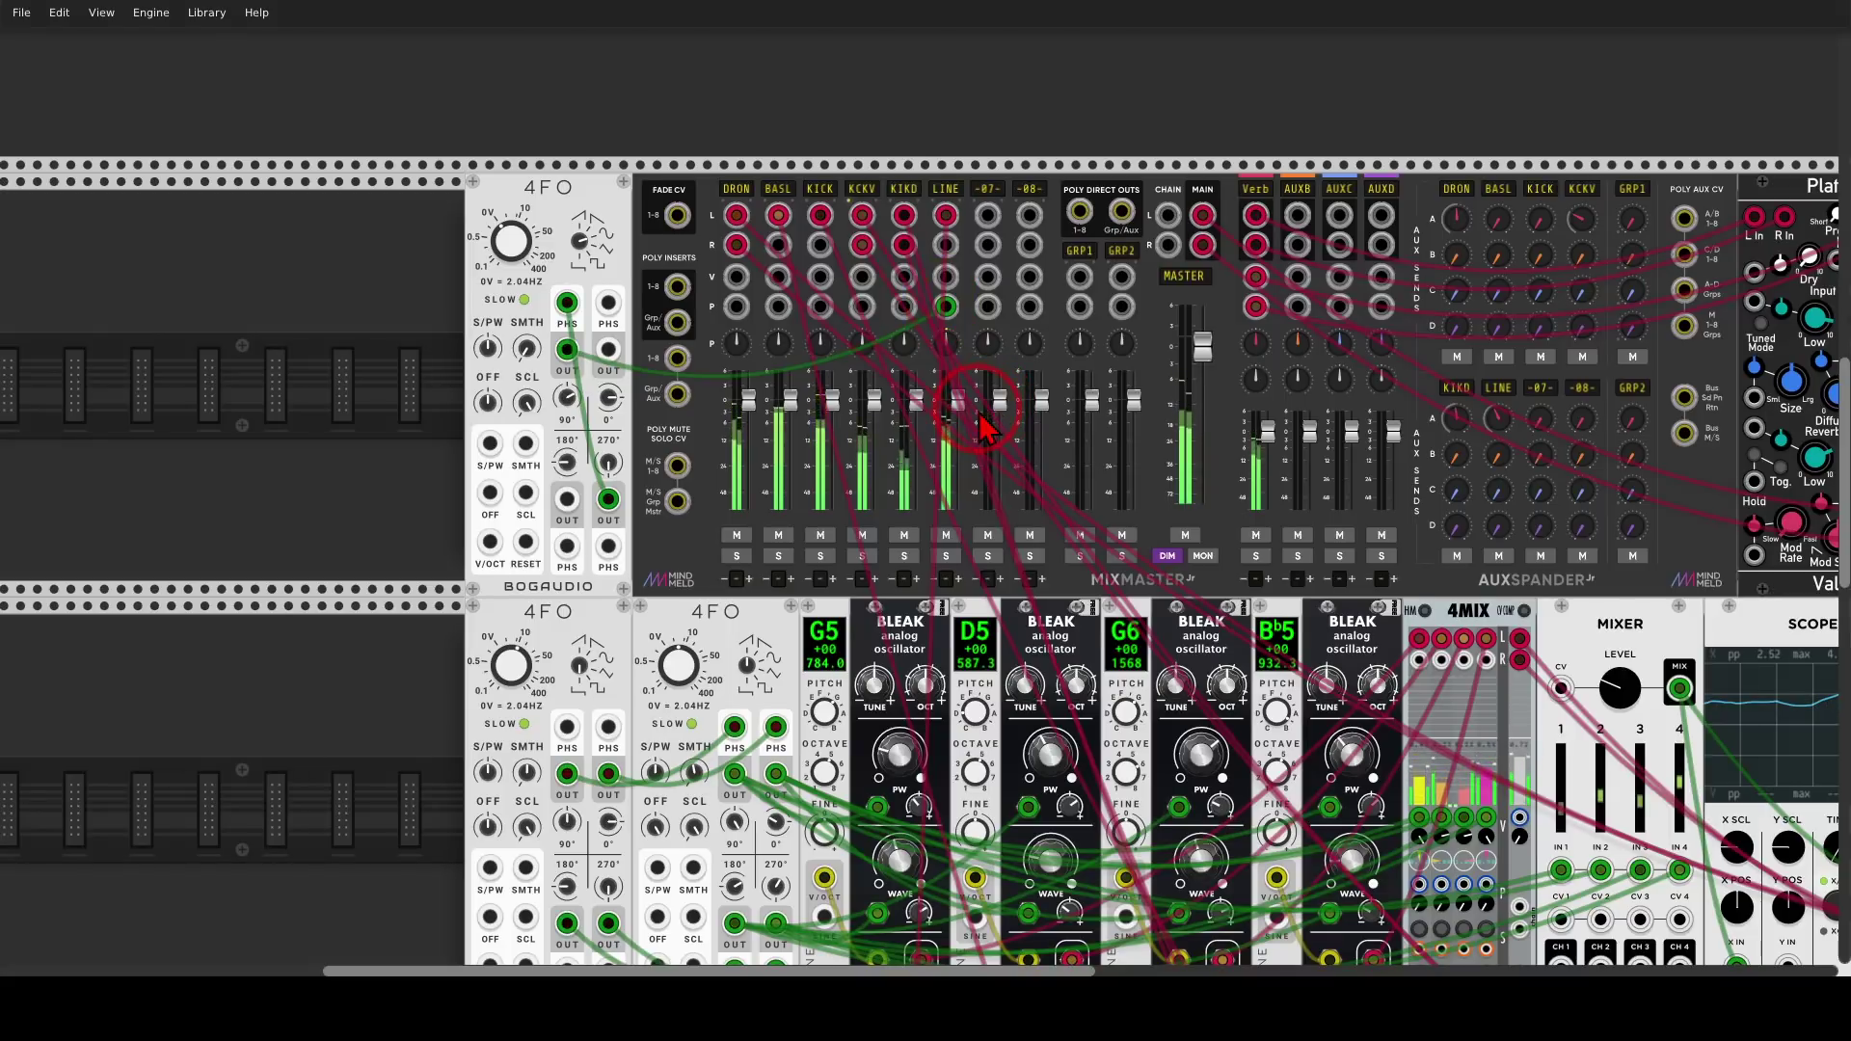
pyautogui.scroll(-5, 984, 424)
pyautogui.scroll(3, 861, 611)
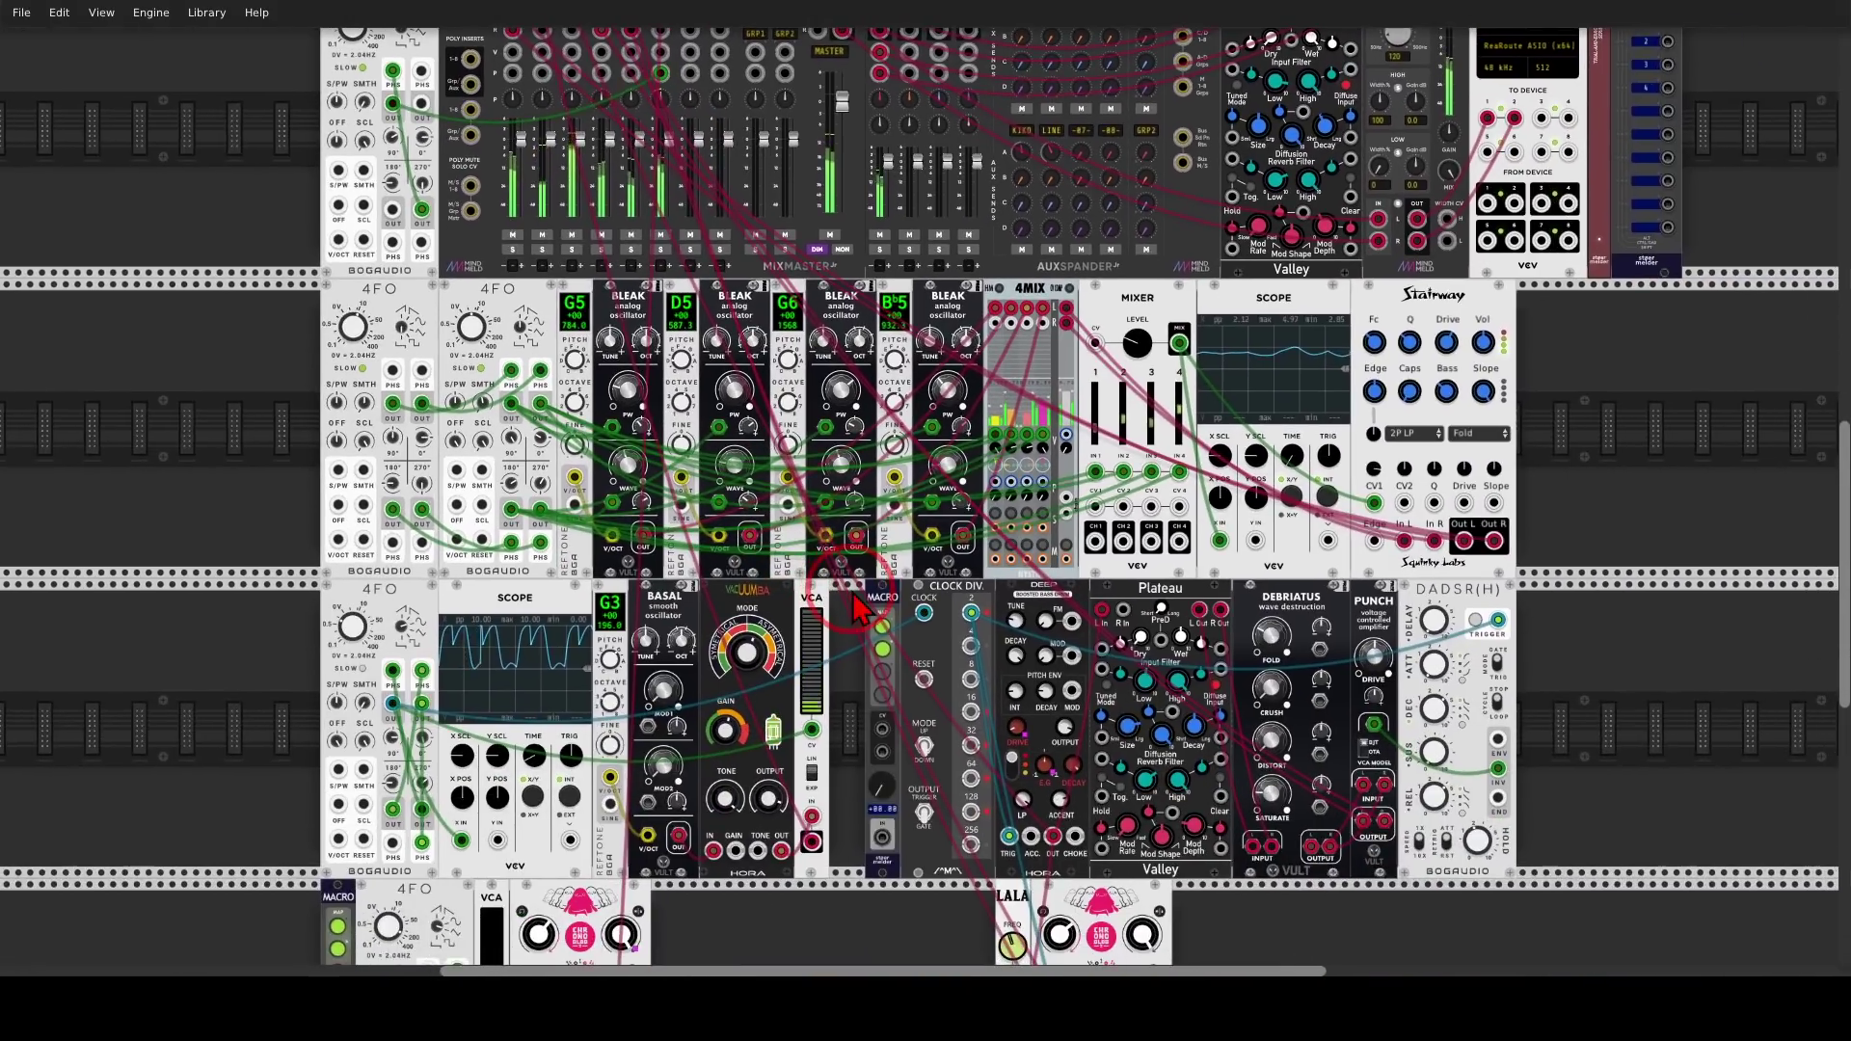
pyautogui.scroll(-2, 858, 610)
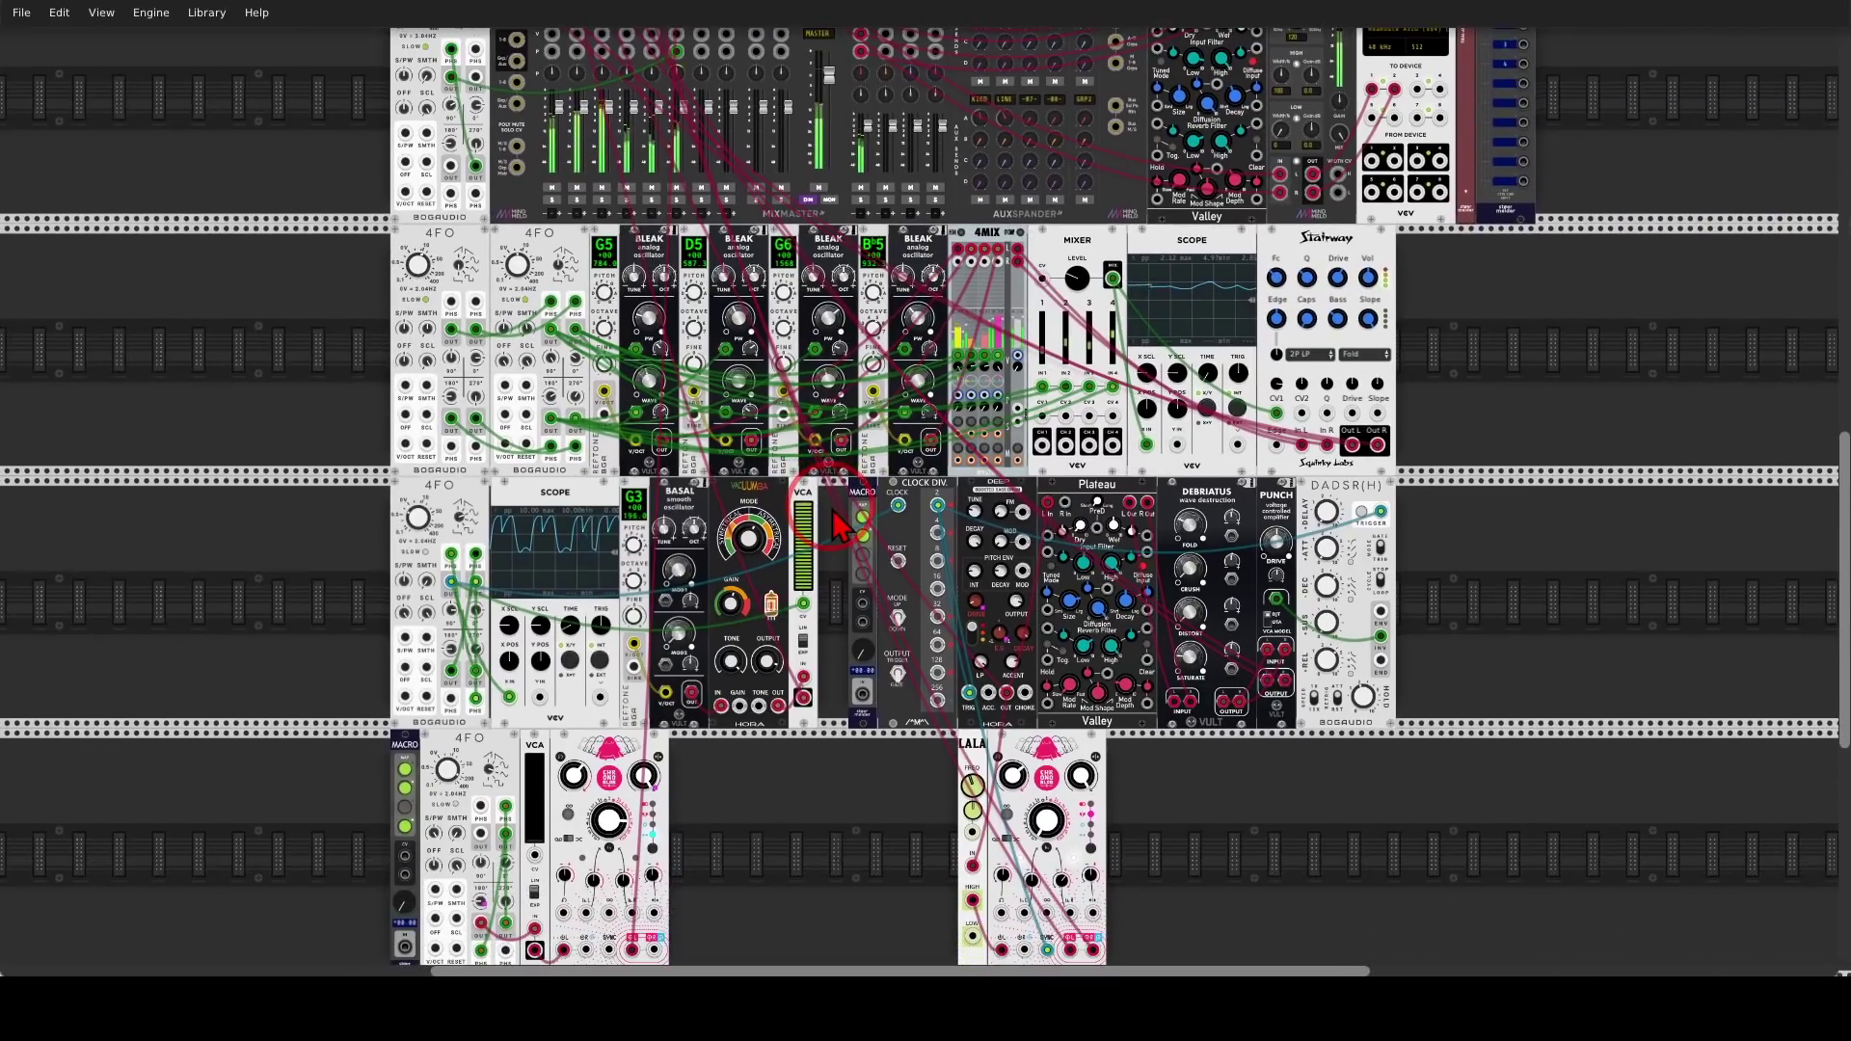
pyautogui.scroll(-2, 832, 533)
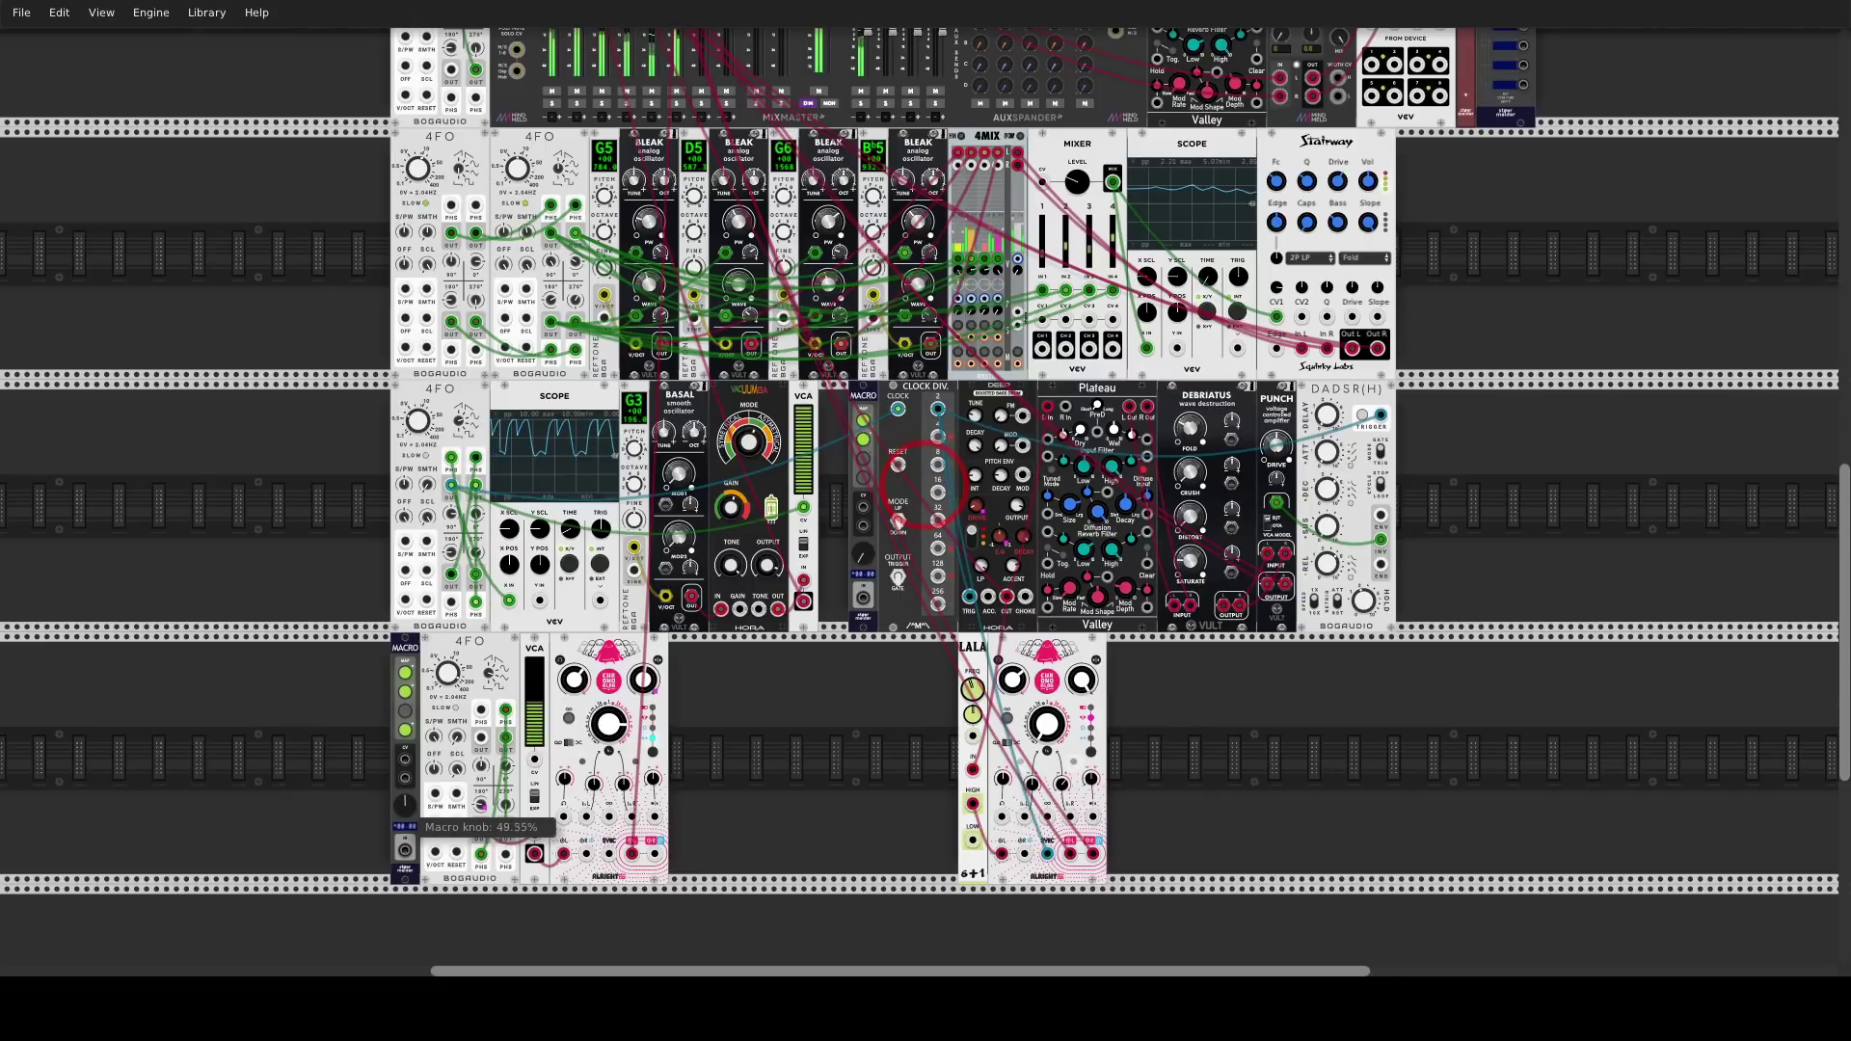
pyautogui.moveTo(405, 806); pyautogui.dragTo(434, 704)
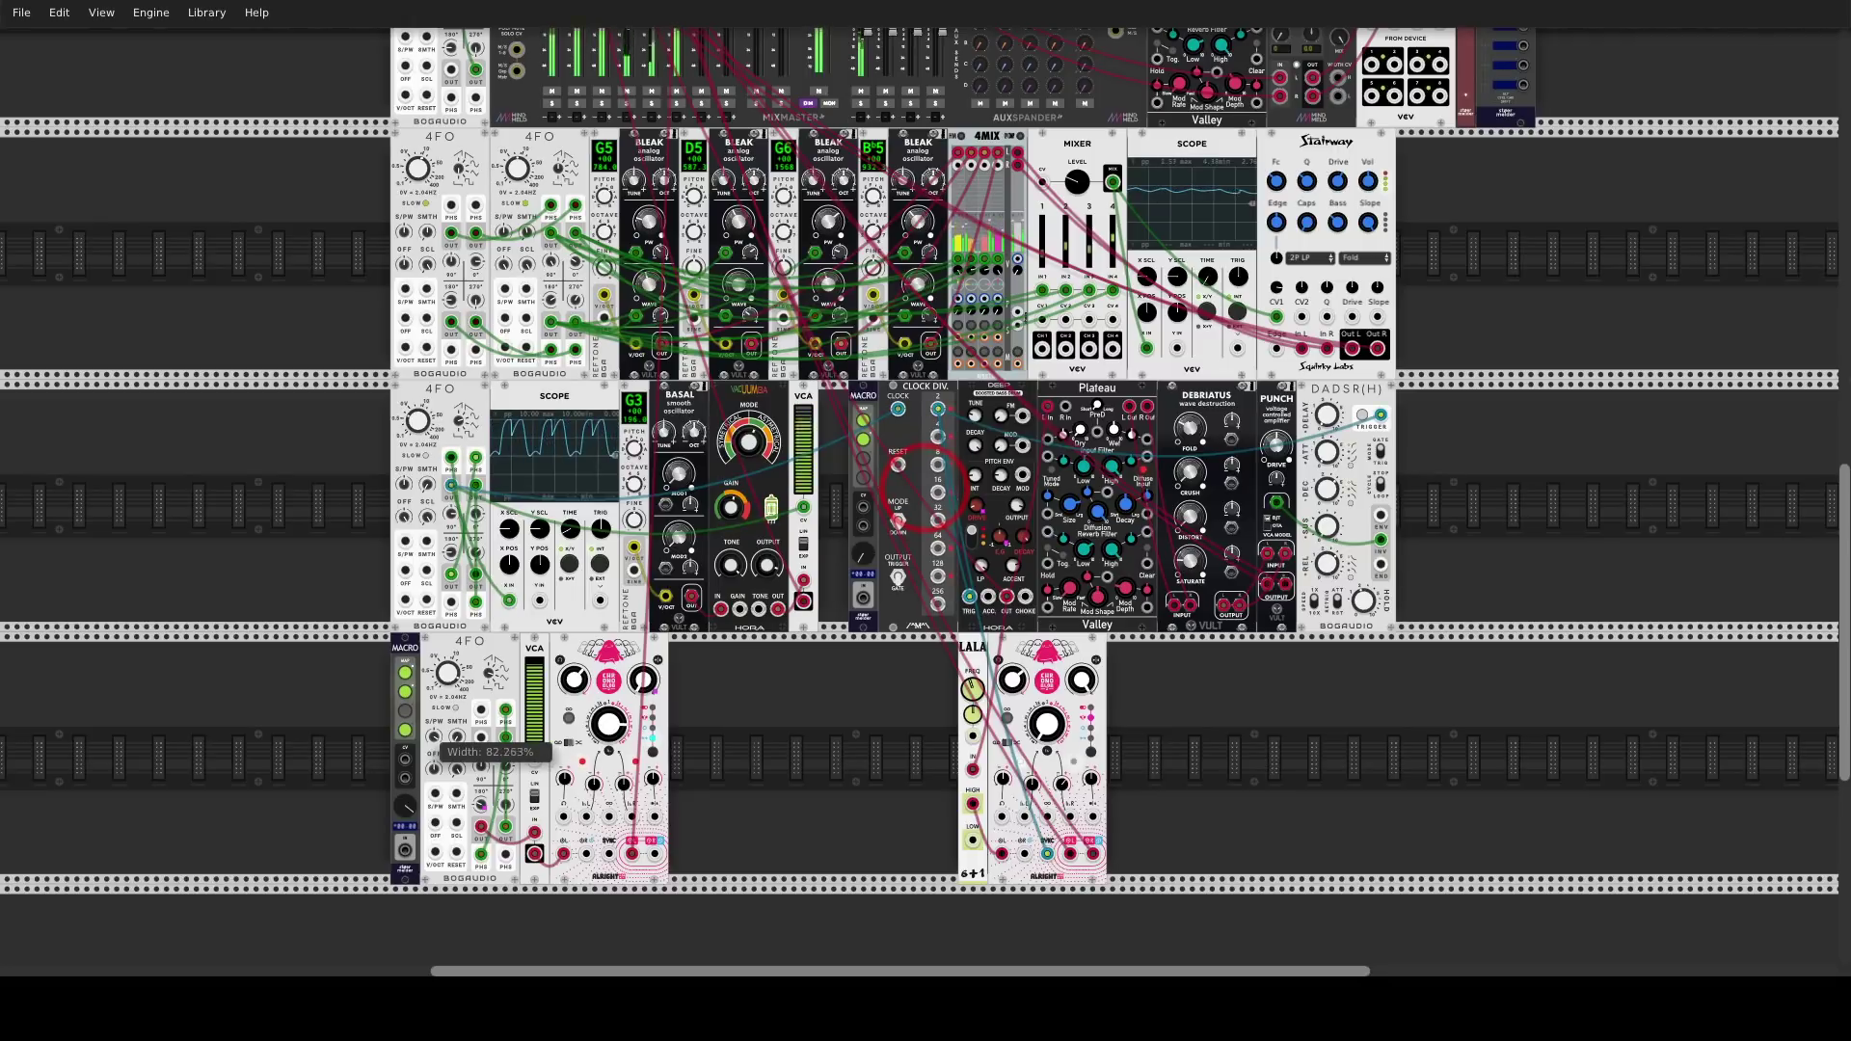
pyautogui.click(406, 809)
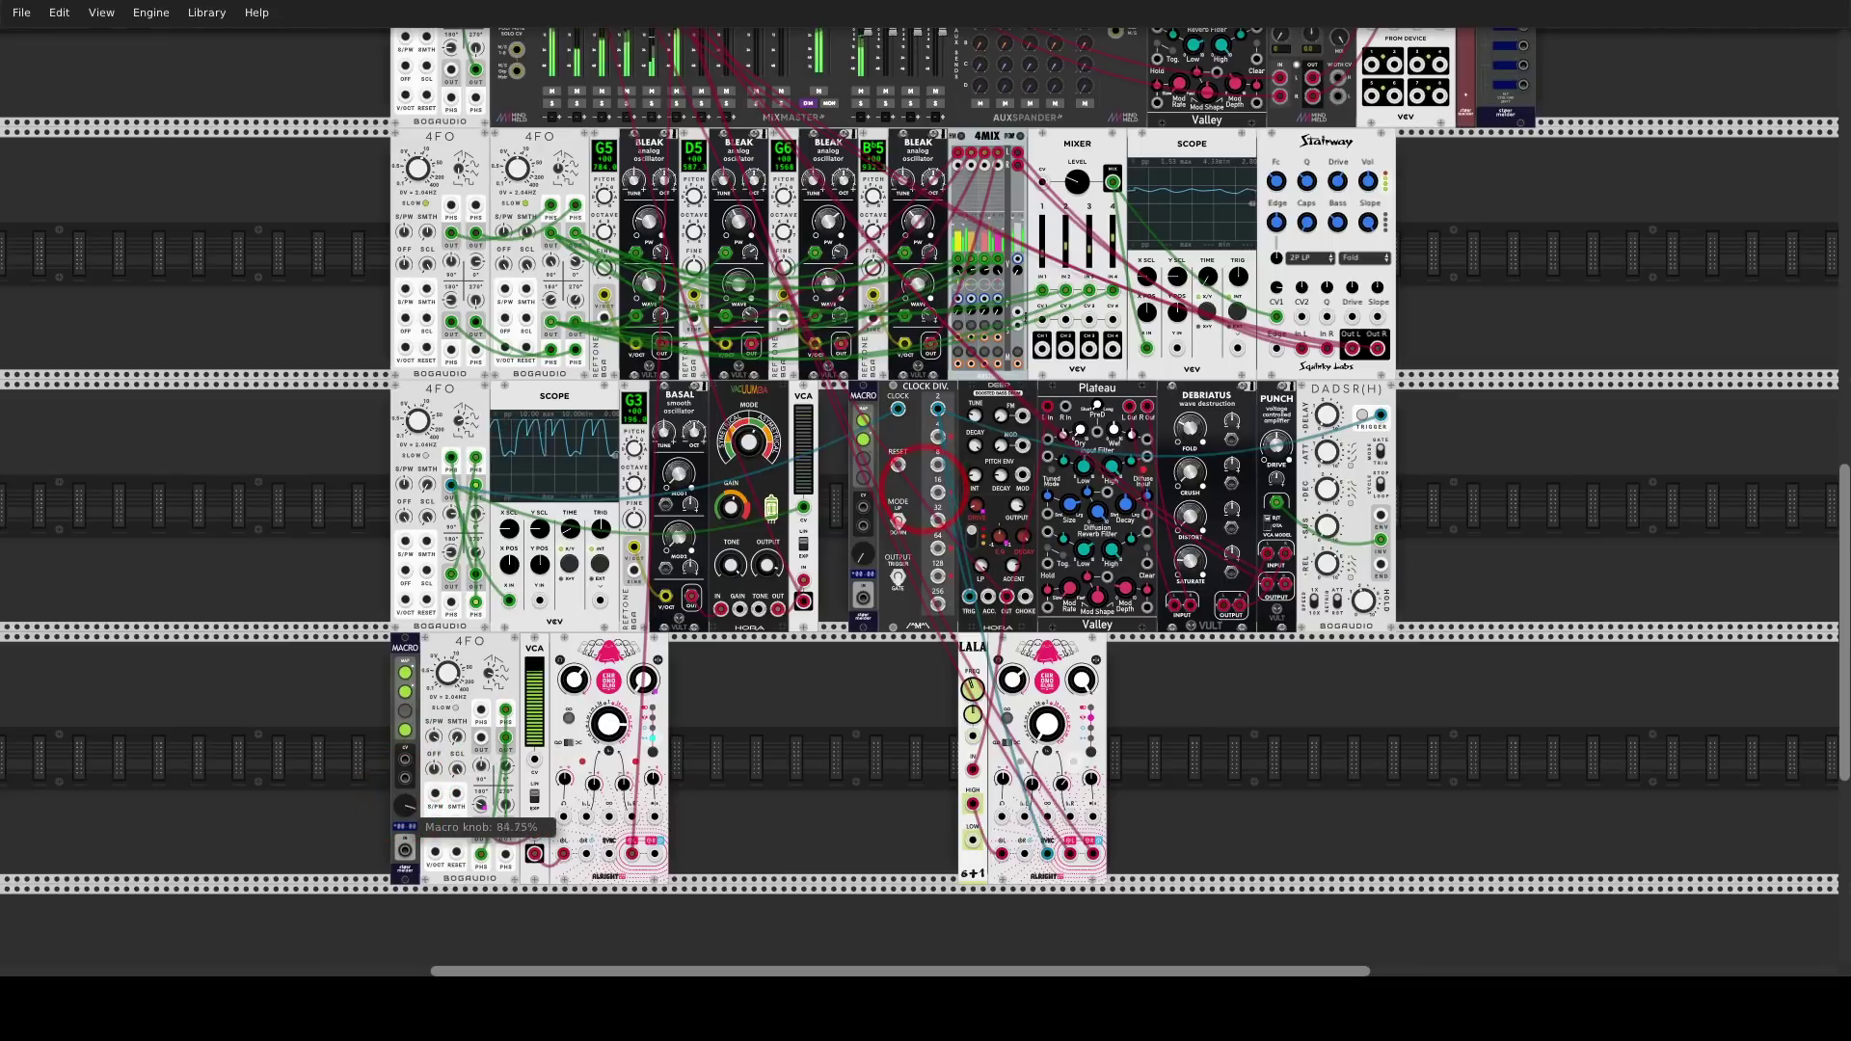
pyautogui.moveTo(405, 808); pyautogui.dragTo(405, 930)
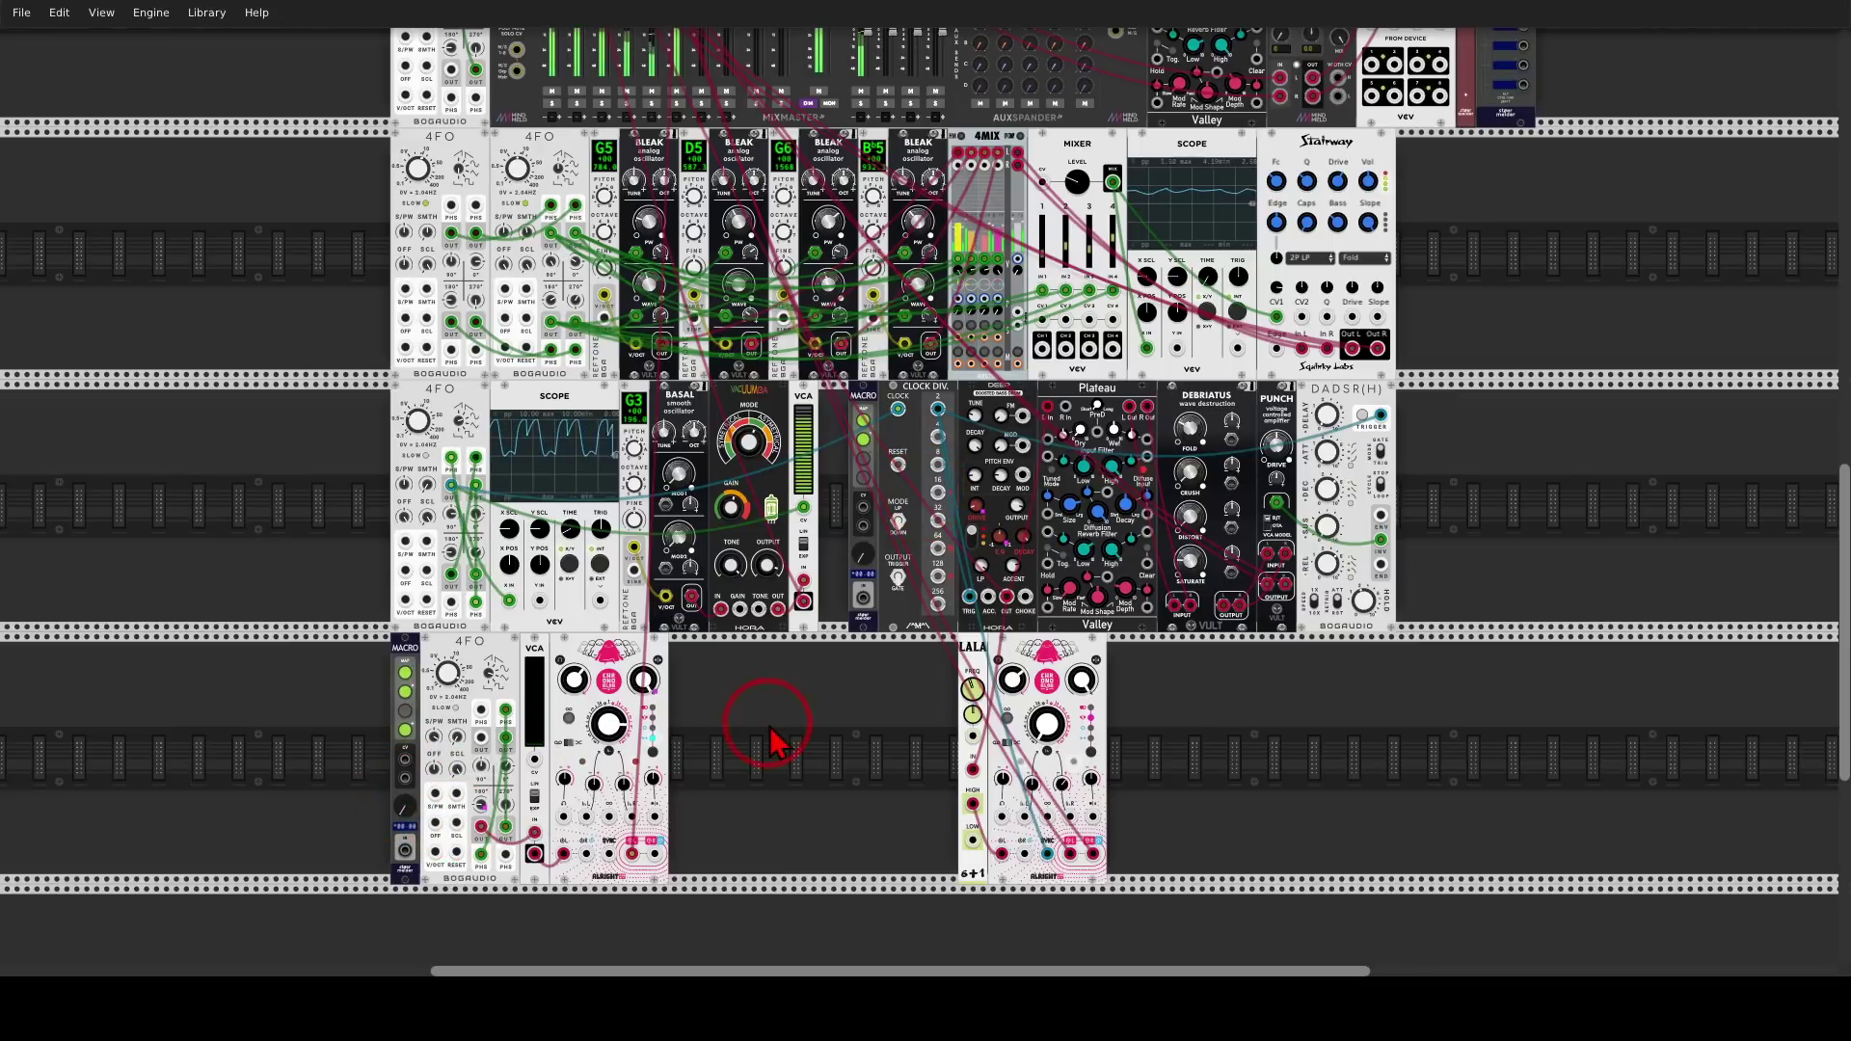
pyautogui.scroll(-6, 771, 743)
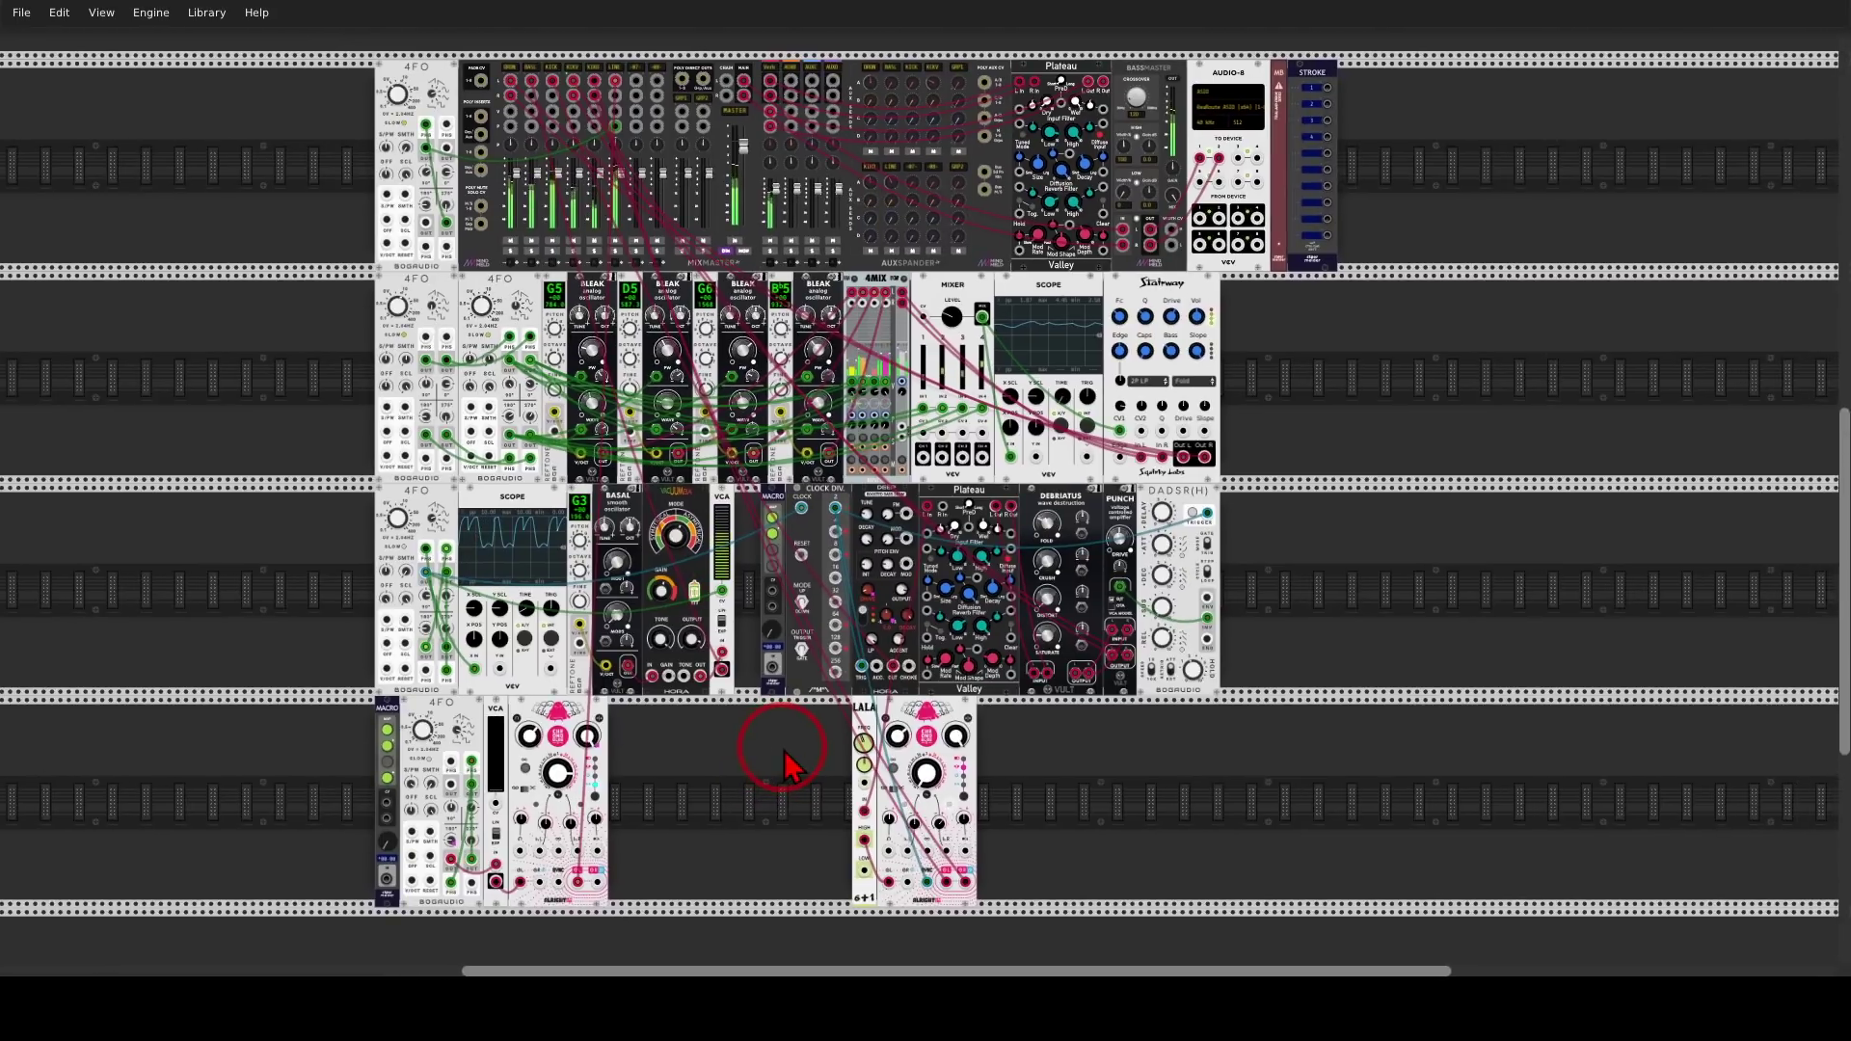
pyautogui.moveTo(784, 751); pyautogui.dragTo(815, 769)
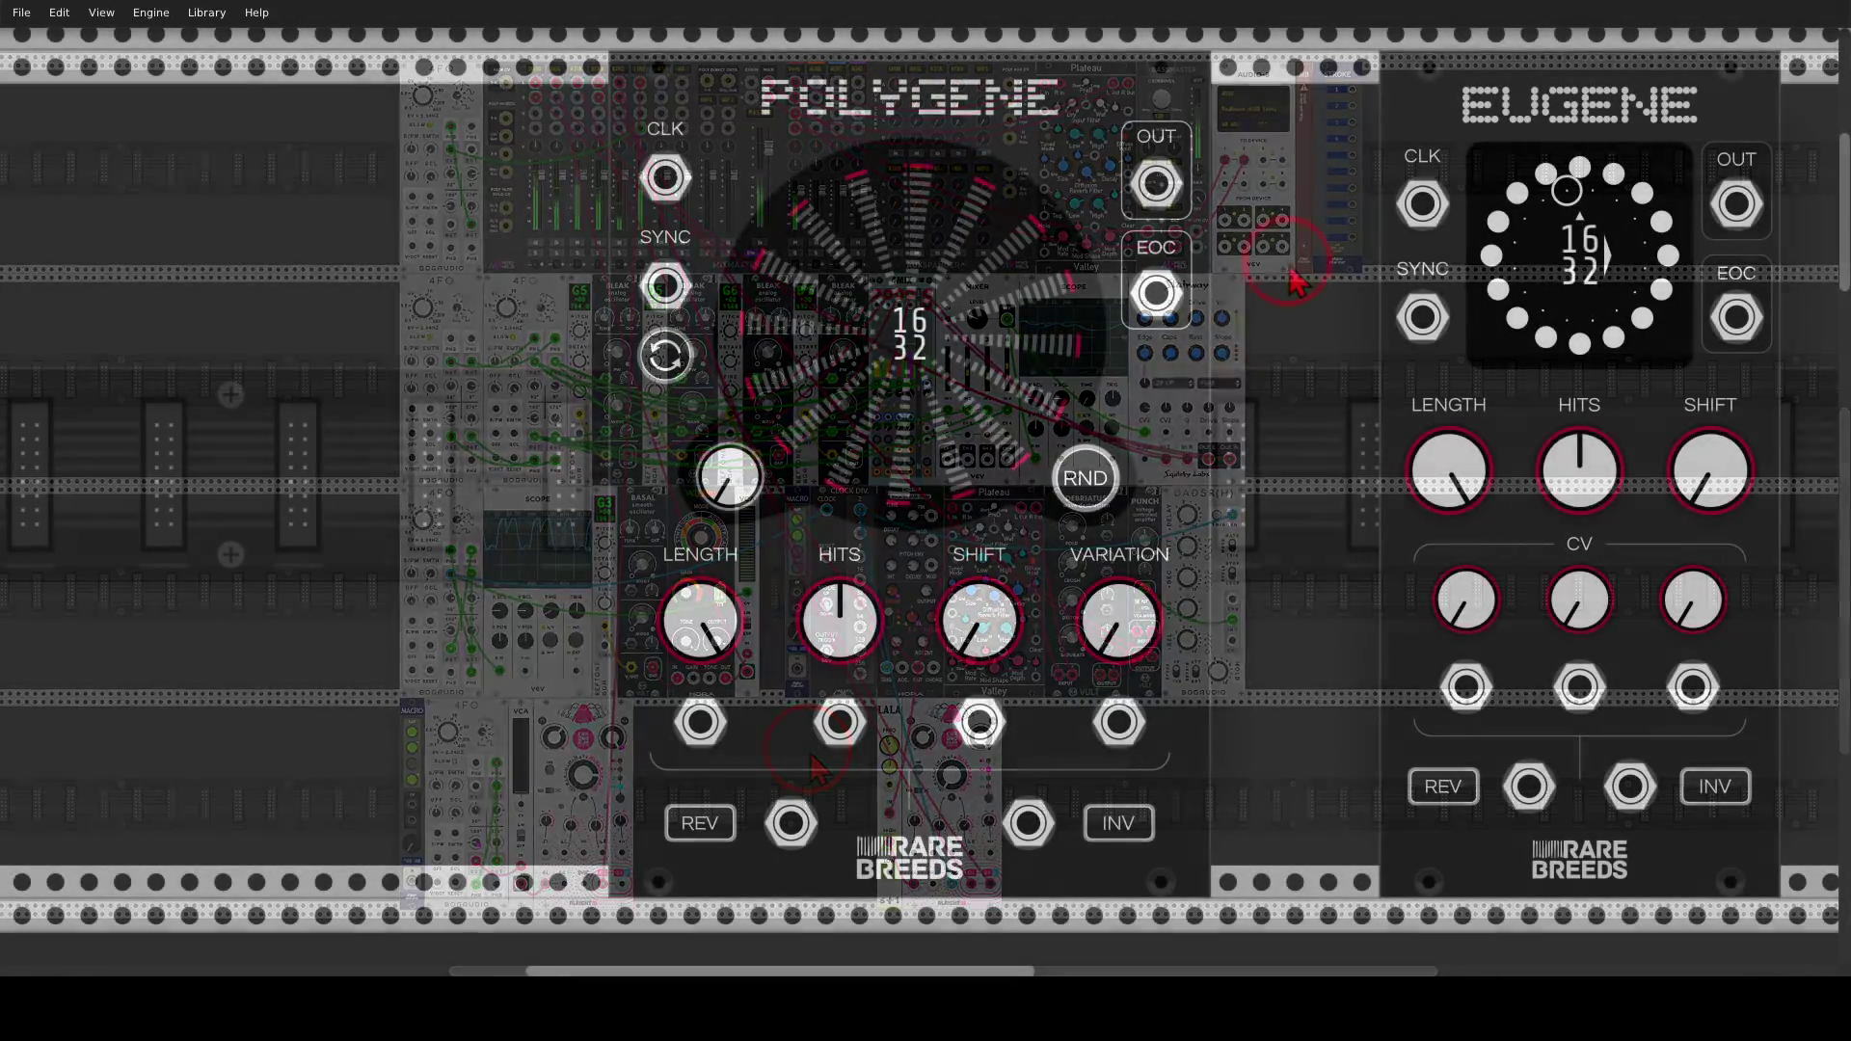
# Step through several POLYGENE channels and adjust their LENGTH and HITS to vary the rhythm of individual rings
pyautogui.moveTo(1040, 67)
pyautogui.mouseDown()
pyautogui.moveTo(714, 58)
pyautogui.moveTo(743, 135)
pyautogui.moveTo(986, 198)
pyautogui.moveTo(1119, 87)
pyautogui.mouseUp()
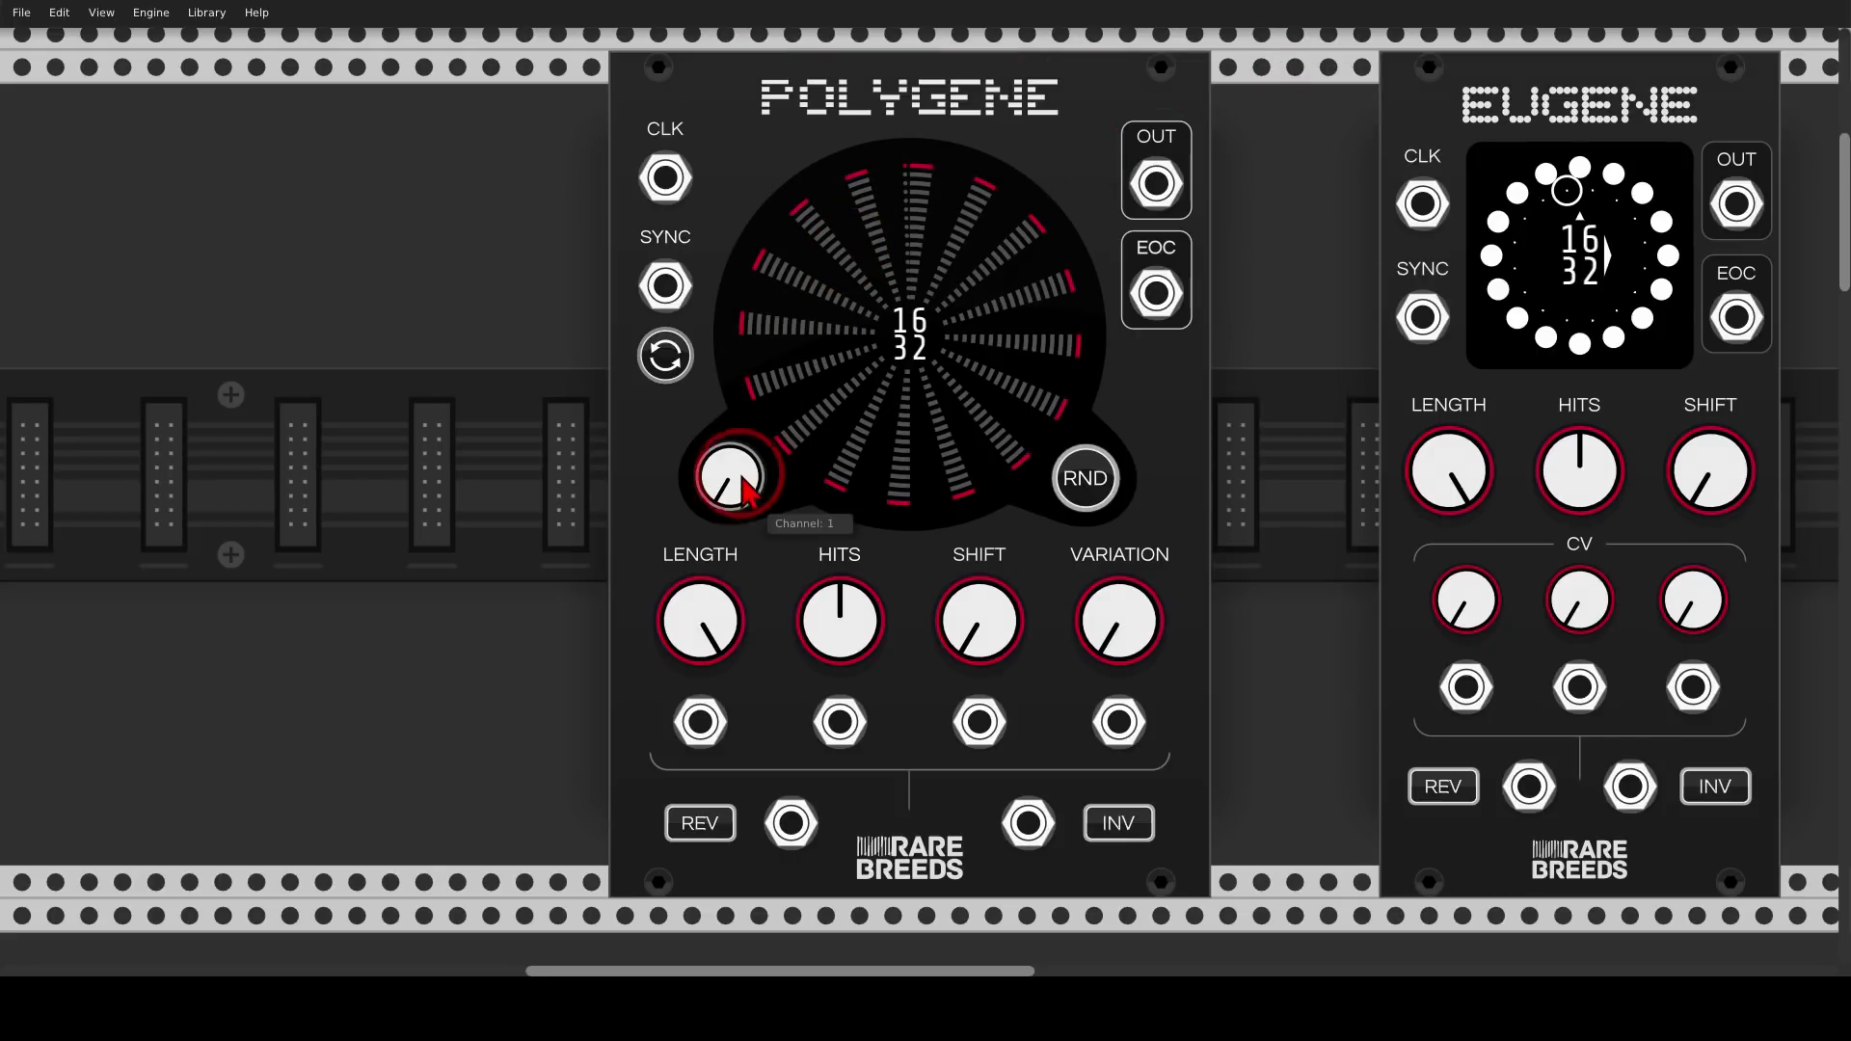
pyautogui.moveTo(727, 476); pyautogui.dragTo(924, 482)
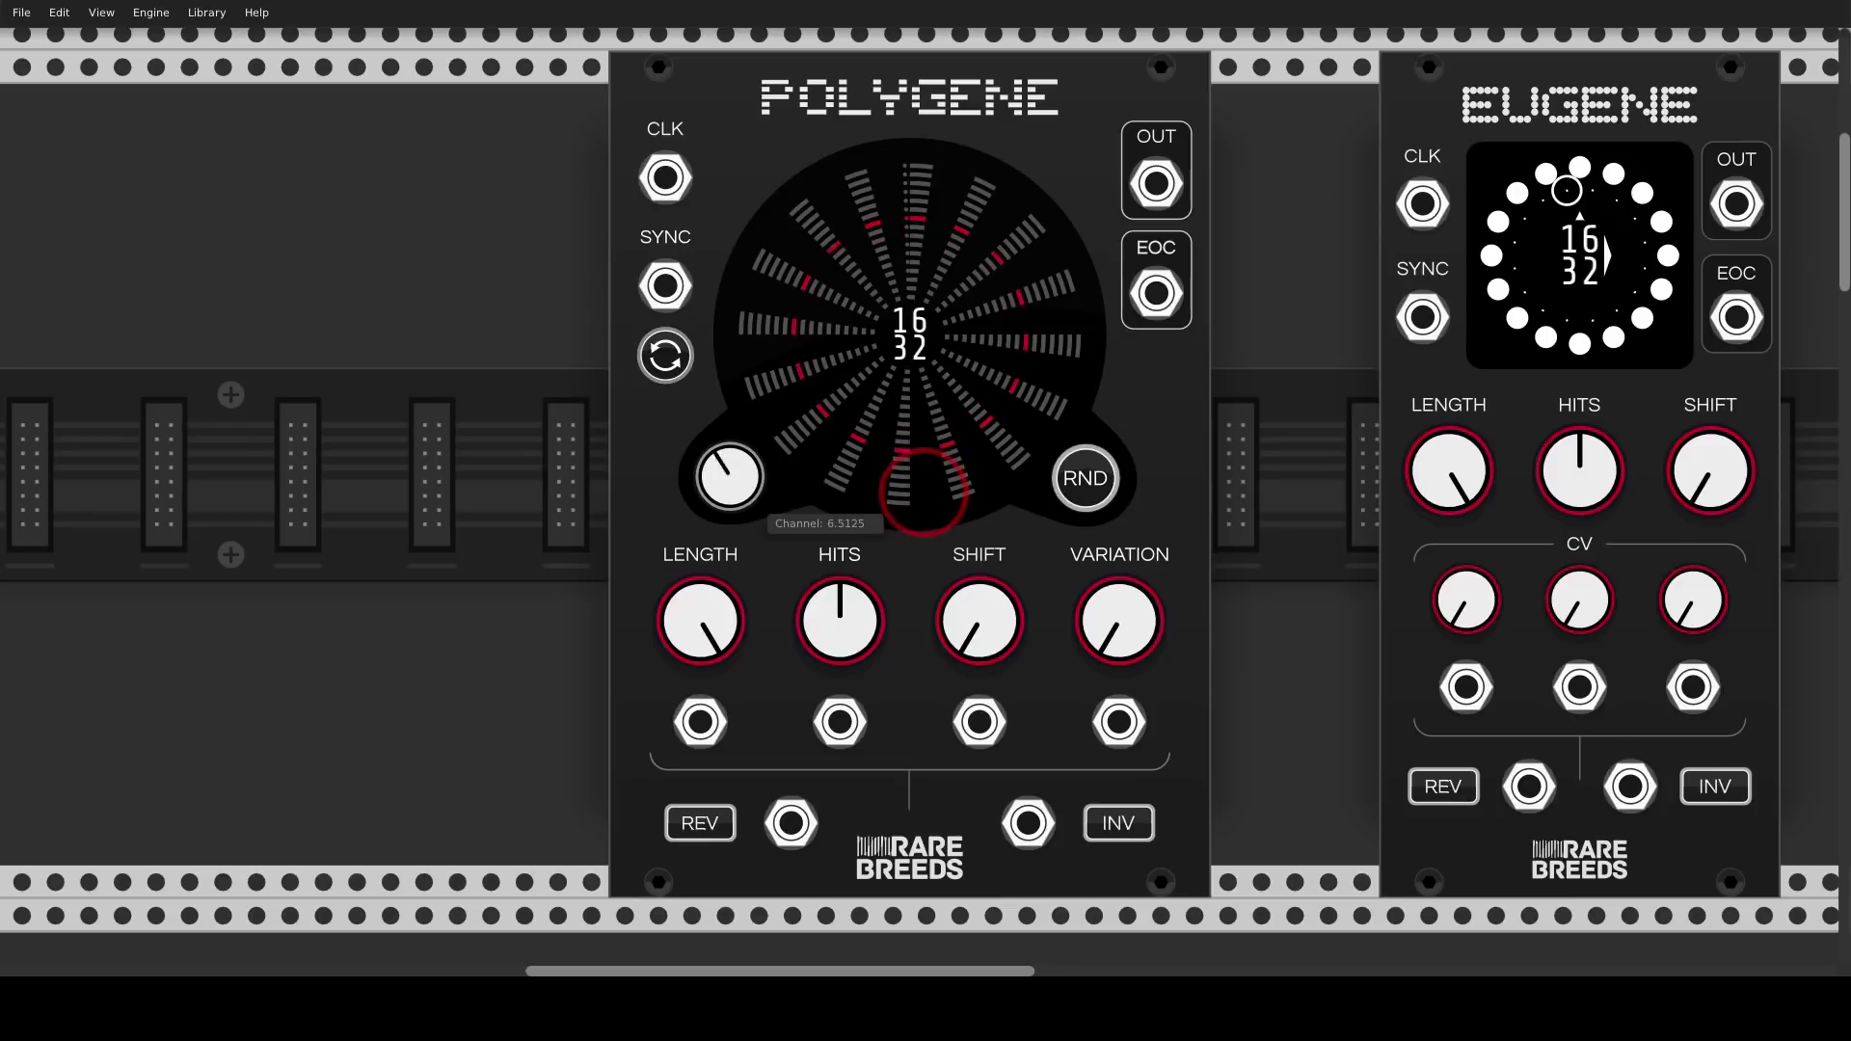
pyautogui.moveTo(727, 476); pyautogui.dragTo(924, 482)
pyautogui.moveTo(694, 592); pyautogui.dragTo(926, 490)
pyautogui.moveTo(729, 478); pyautogui.dragTo(926, 487)
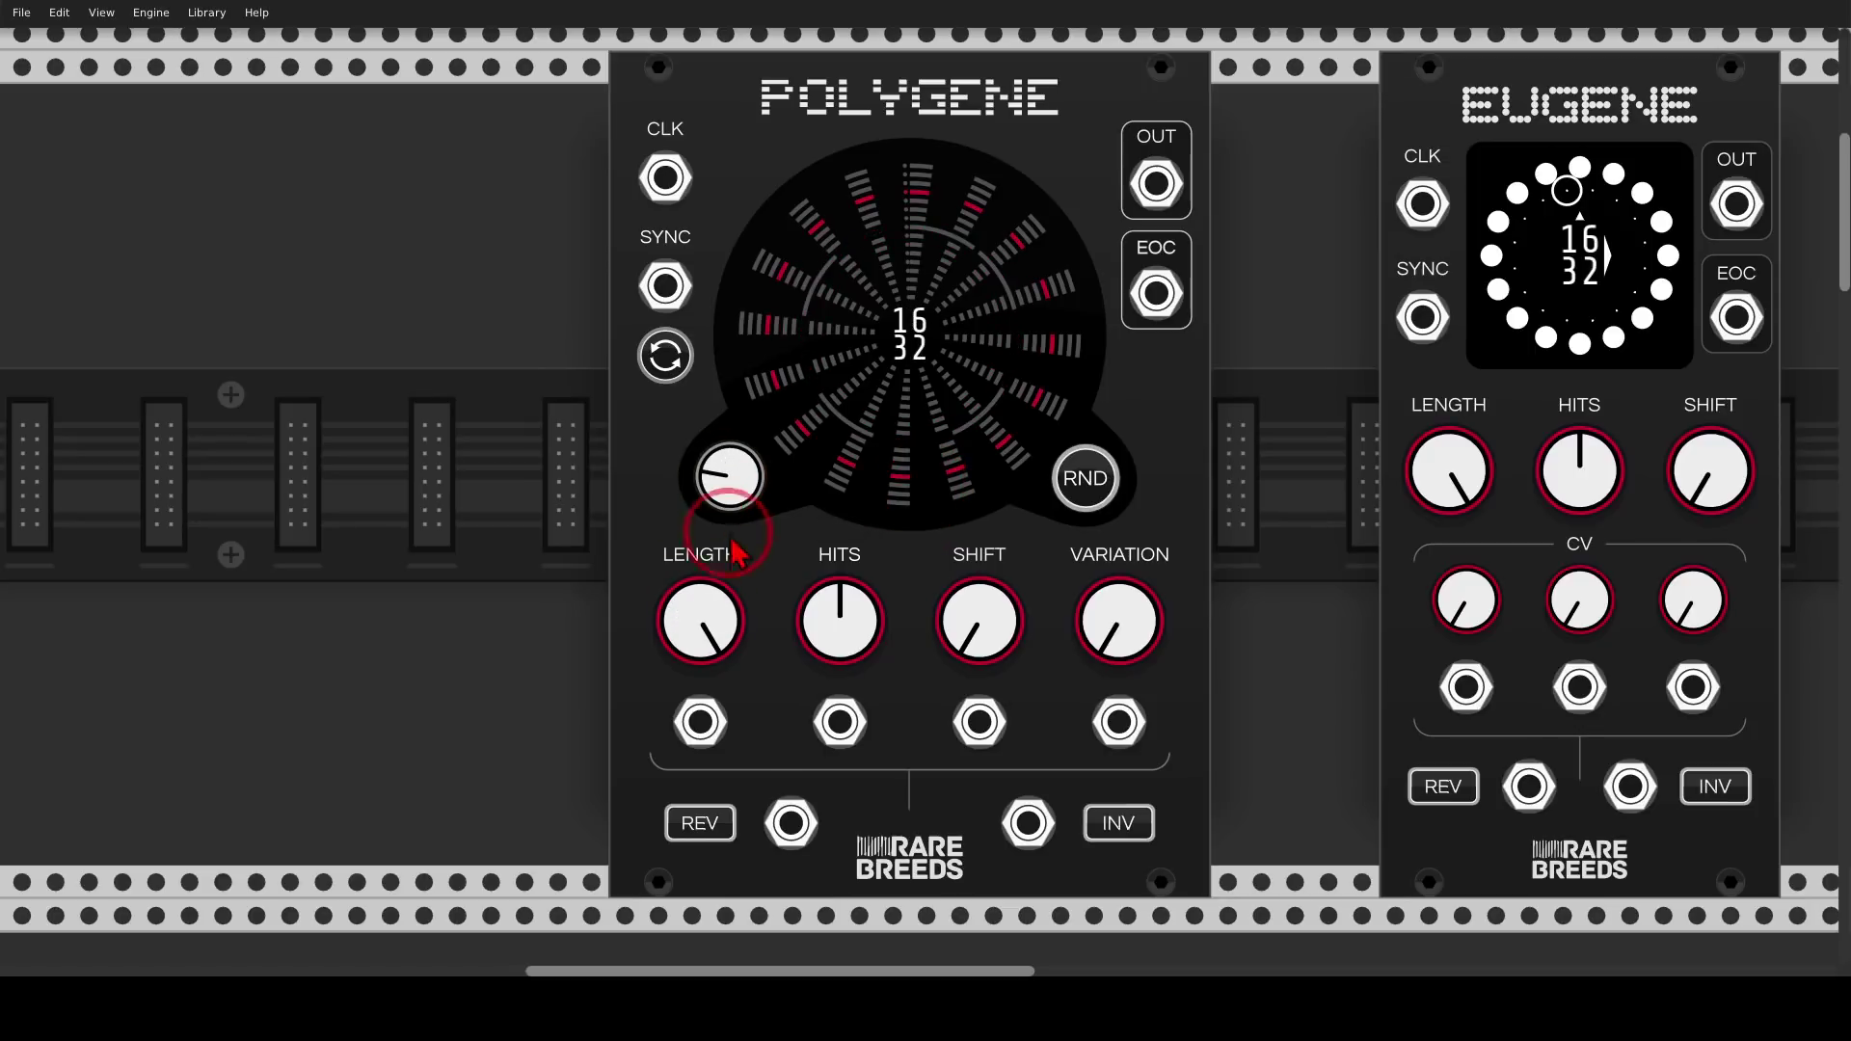
pyautogui.moveTo(711, 611); pyautogui.dragTo(923, 489)
pyautogui.moveTo(837, 622); pyautogui.dragTo(928, 488)
# Randomize the current POLYGENE channel several times, switch to another channel and randomize that one too
pyautogui.click(1119, 497)
pyautogui.click(1119, 497)
pyautogui.click(1118, 497)
pyautogui.moveTo(730, 476); pyautogui.dragTo(924, 486)
pyautogui.click(1107, 482)
pyautogui.click(1107, 482)
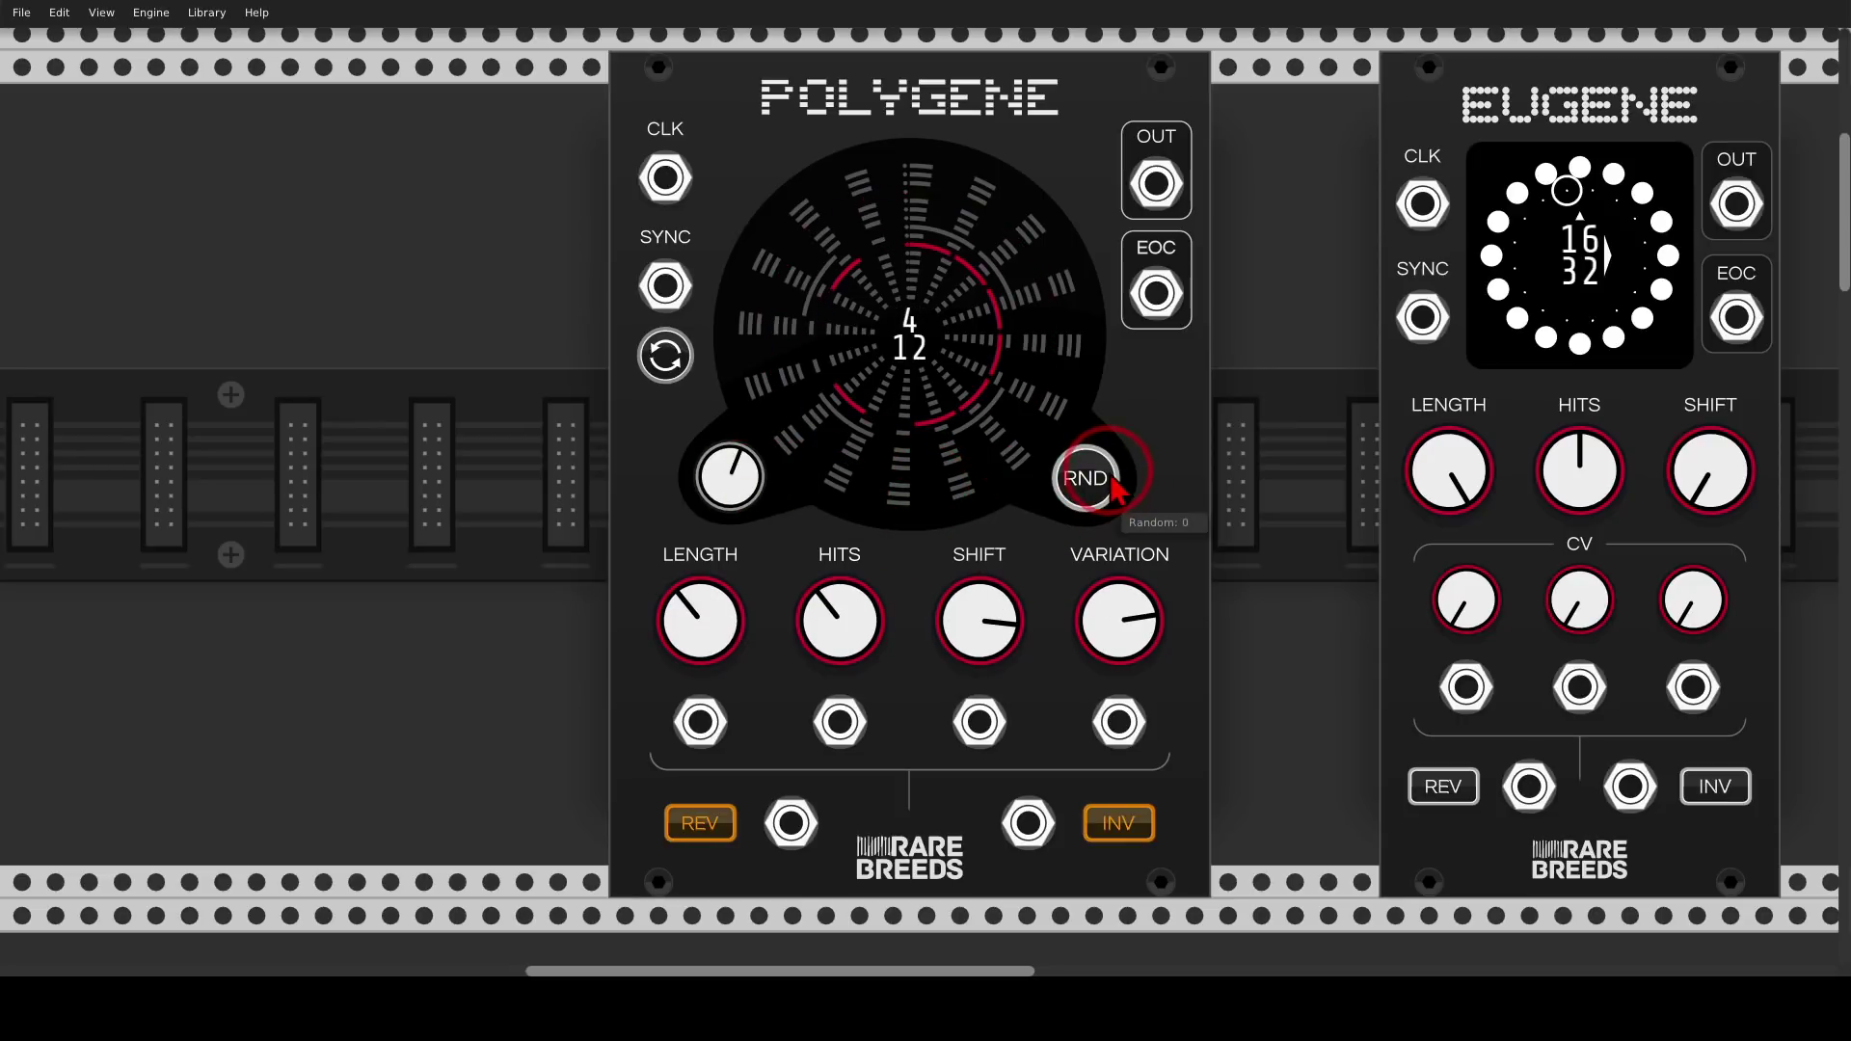
# Select a higher POLYGENE channel, one ring further in, and randomize its rhythm repeatedly
pyautogui.moveTo(704, 492); pyautogui.dragTo(735, 480)
pyautogui.click(1086, 482)
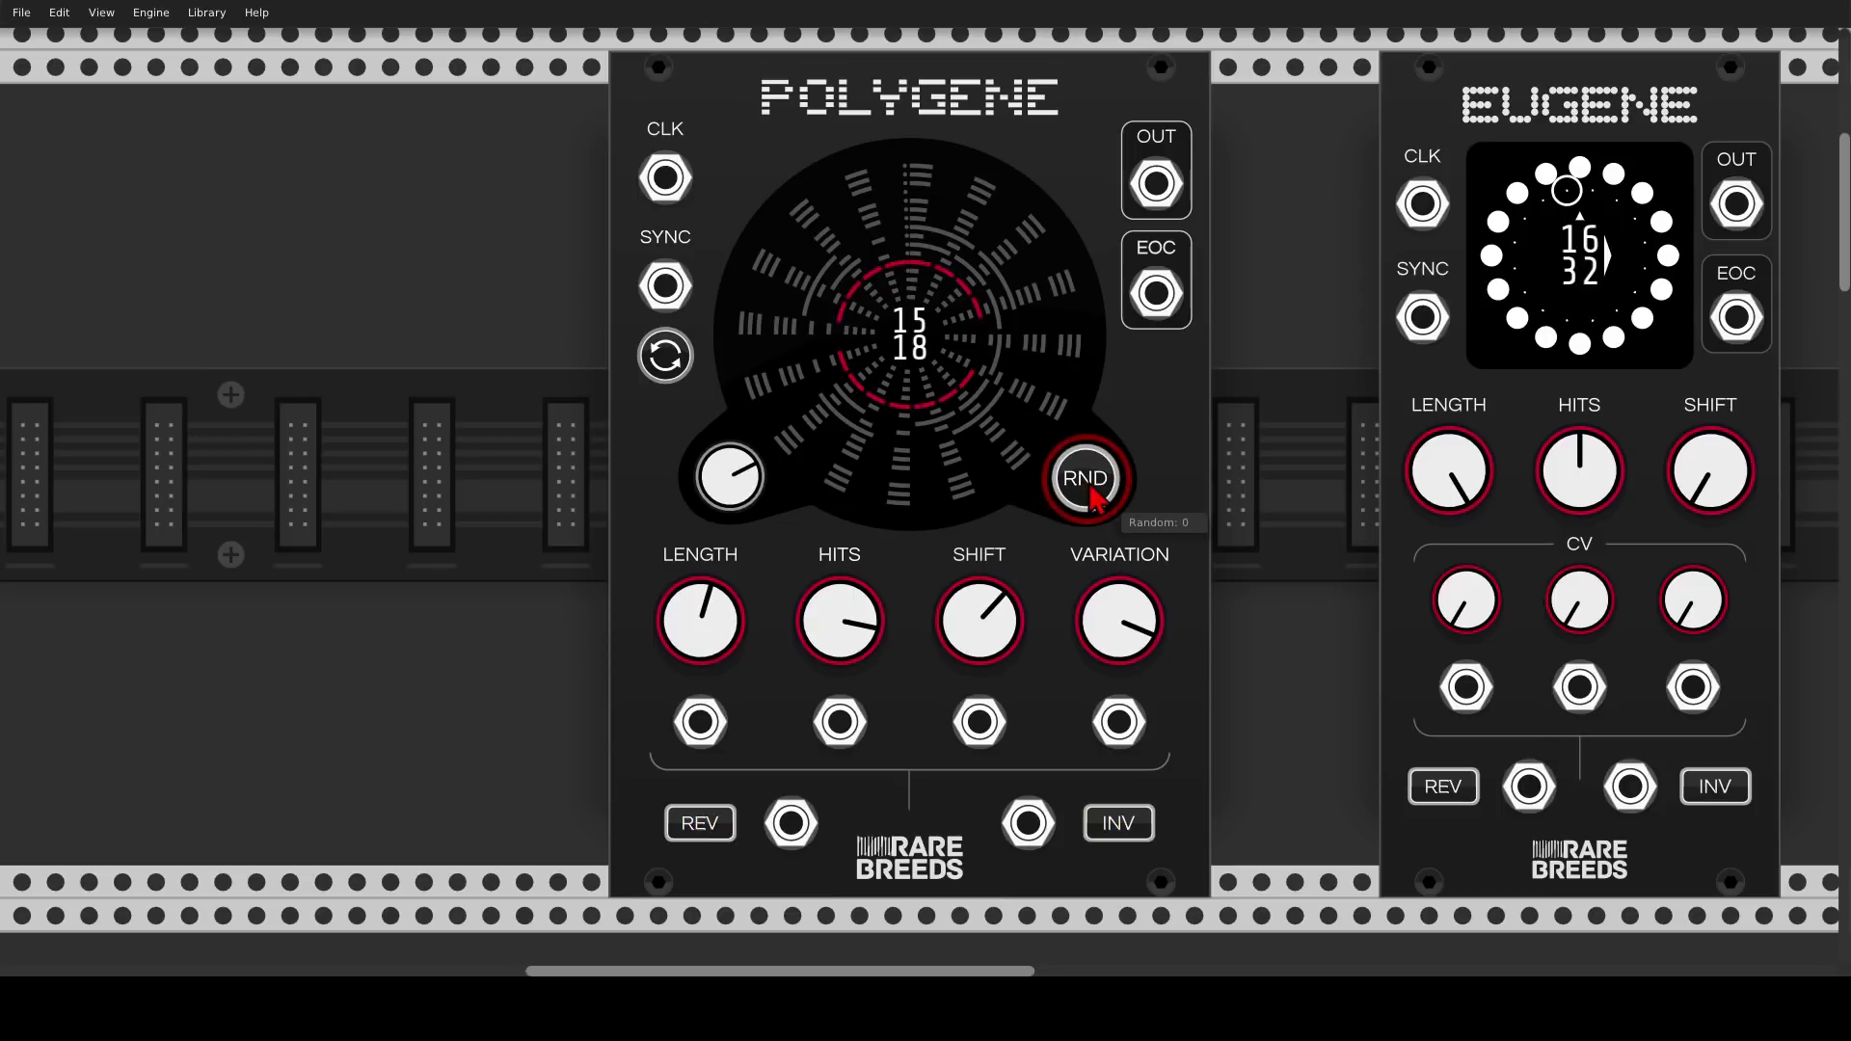
pyautogui.click(1090, 489)
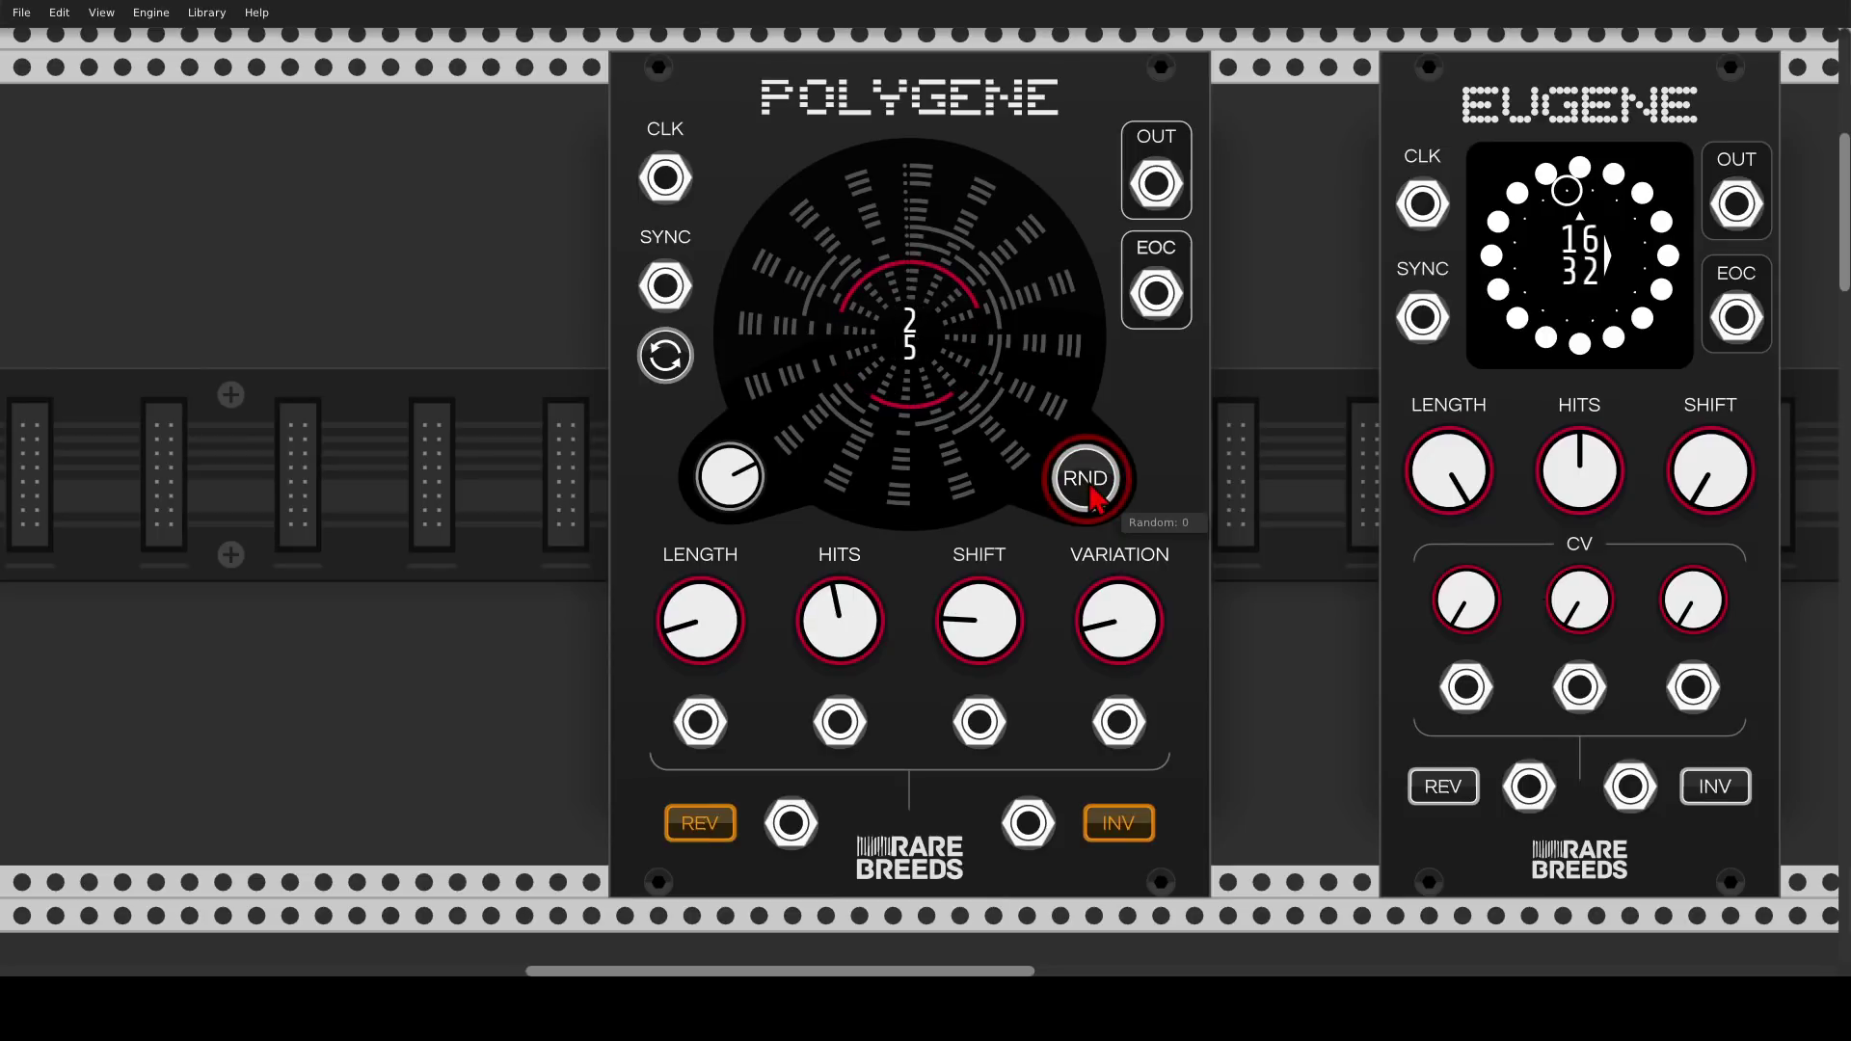
pyautogui.click(1090, 490)
pyautogui.click(1090, 490)
pyautogui.click(1090, 490)
pyautogui.click(1090, 490)
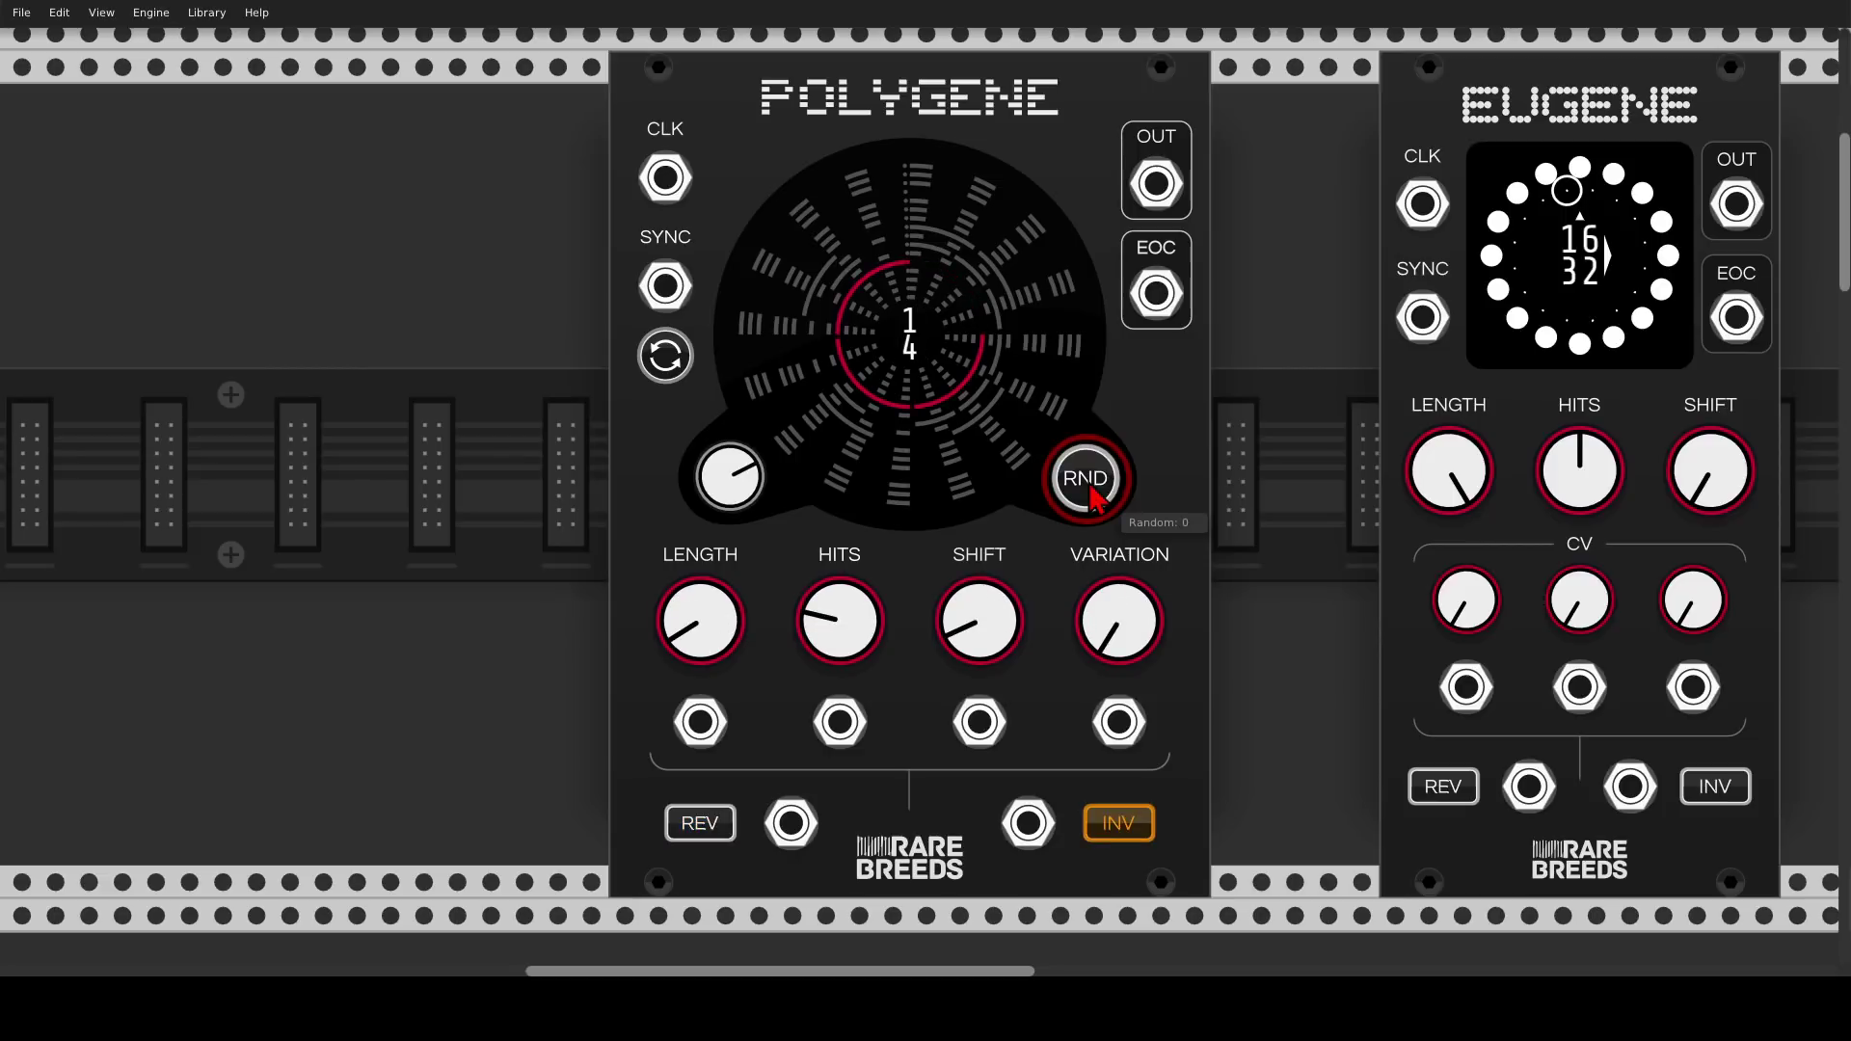
# Randomize the selected POLYGENE channel once more and inspect its EOC output and its reverse and invert settings
pyautogui.click(1090, 490)
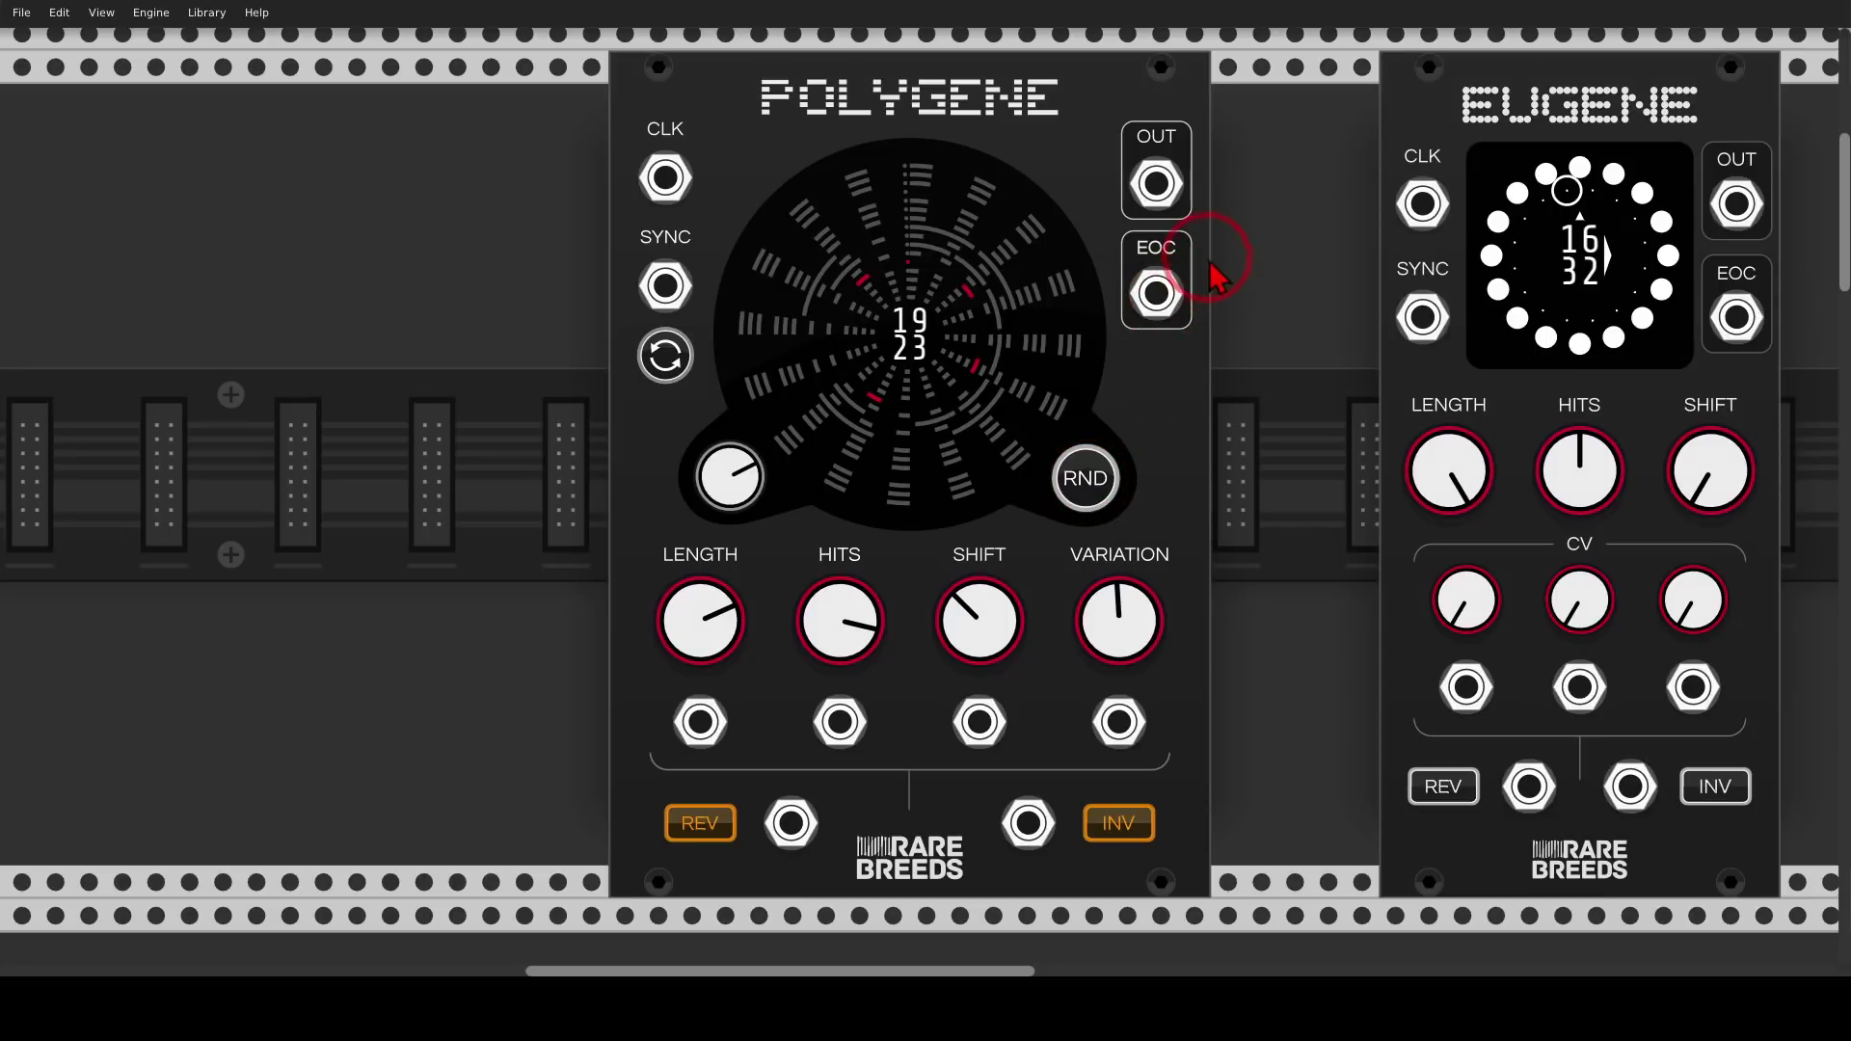
pyautogui.moveTo(1139, 246)
pyautogui.mouseDown()
pyautogui.moveTo(1138, 364)
pyautogui.moveTo(1207, 342)
pyautogui.mouseUp()
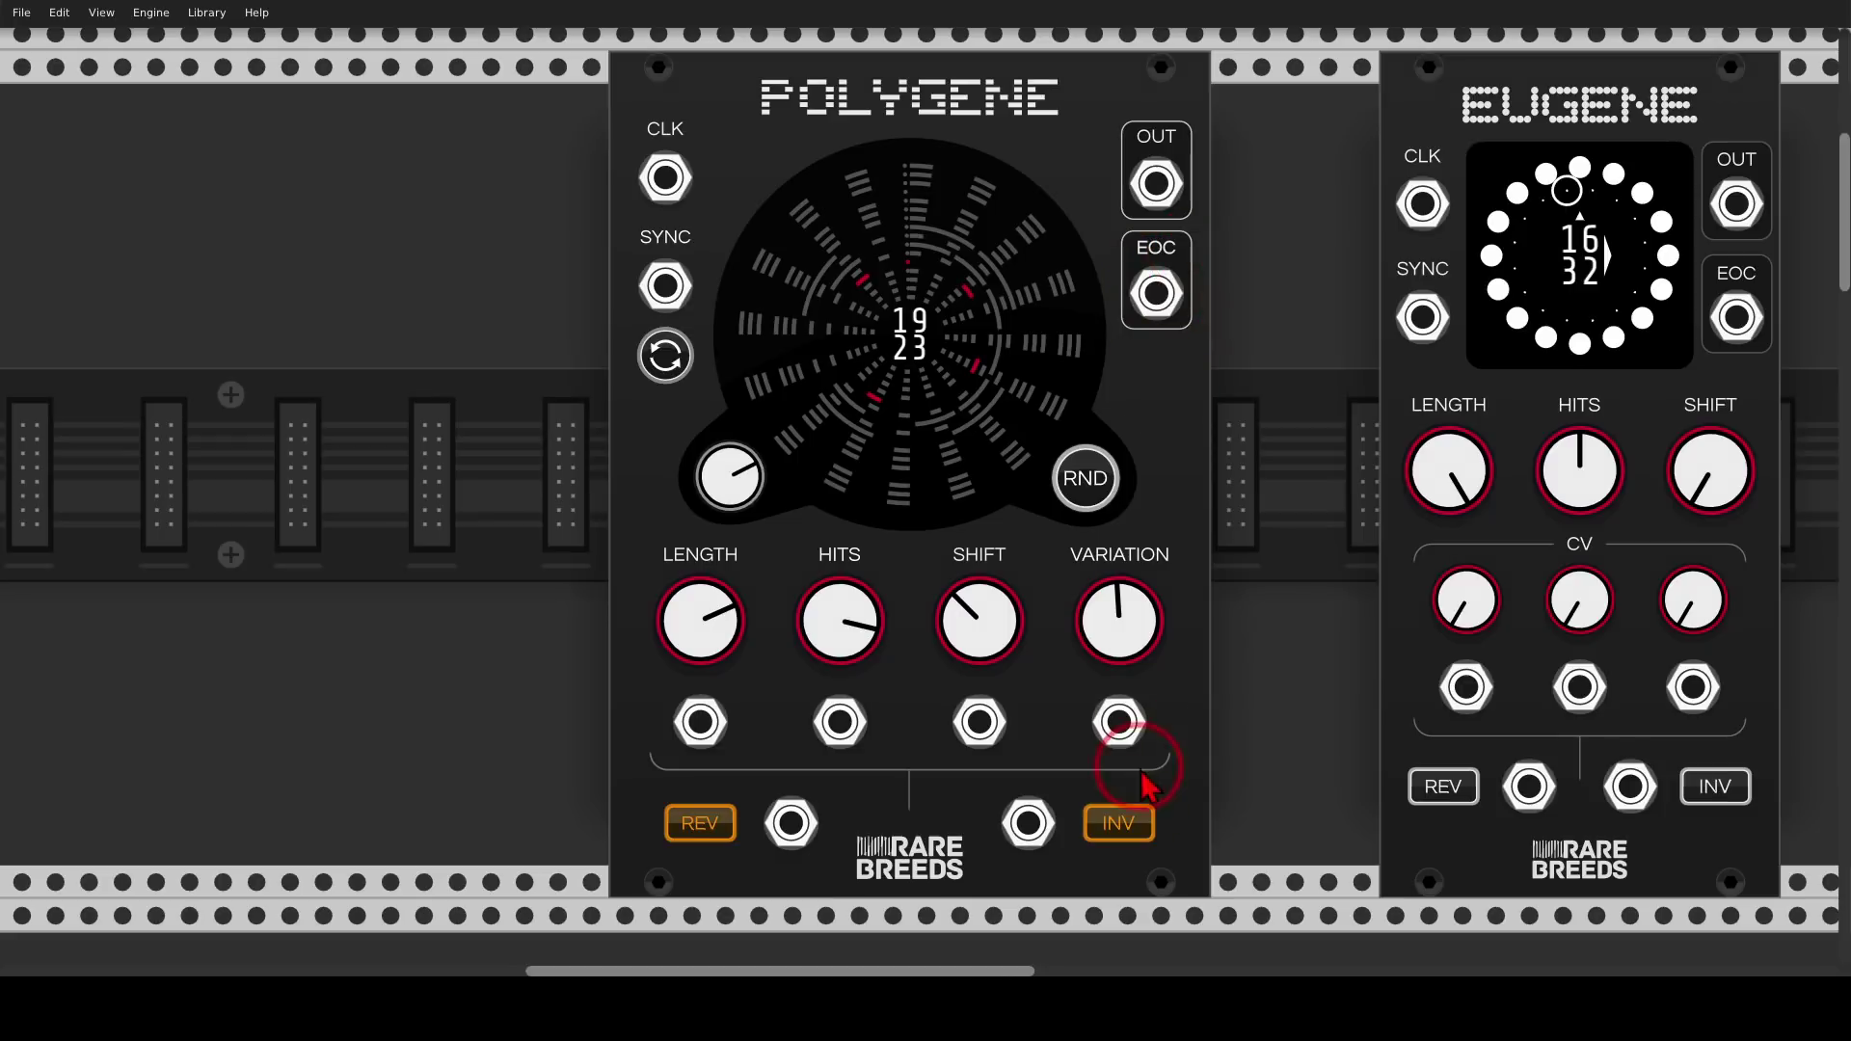
pyautogui.moveTo(1152, 781)
pyautogui.mouseDown()
pyautogui.moveTo(1064, 825)
pyautogui.moveTo(1162, 785)
pyautogui.mouseUp()
pyautogui.moveTo(719, 790)
pyautogui.mouseDown()
pyautogui.moveTo(661, 800)
pyautogui.moveTo(731, 824)
pyautogui.mouseUp()
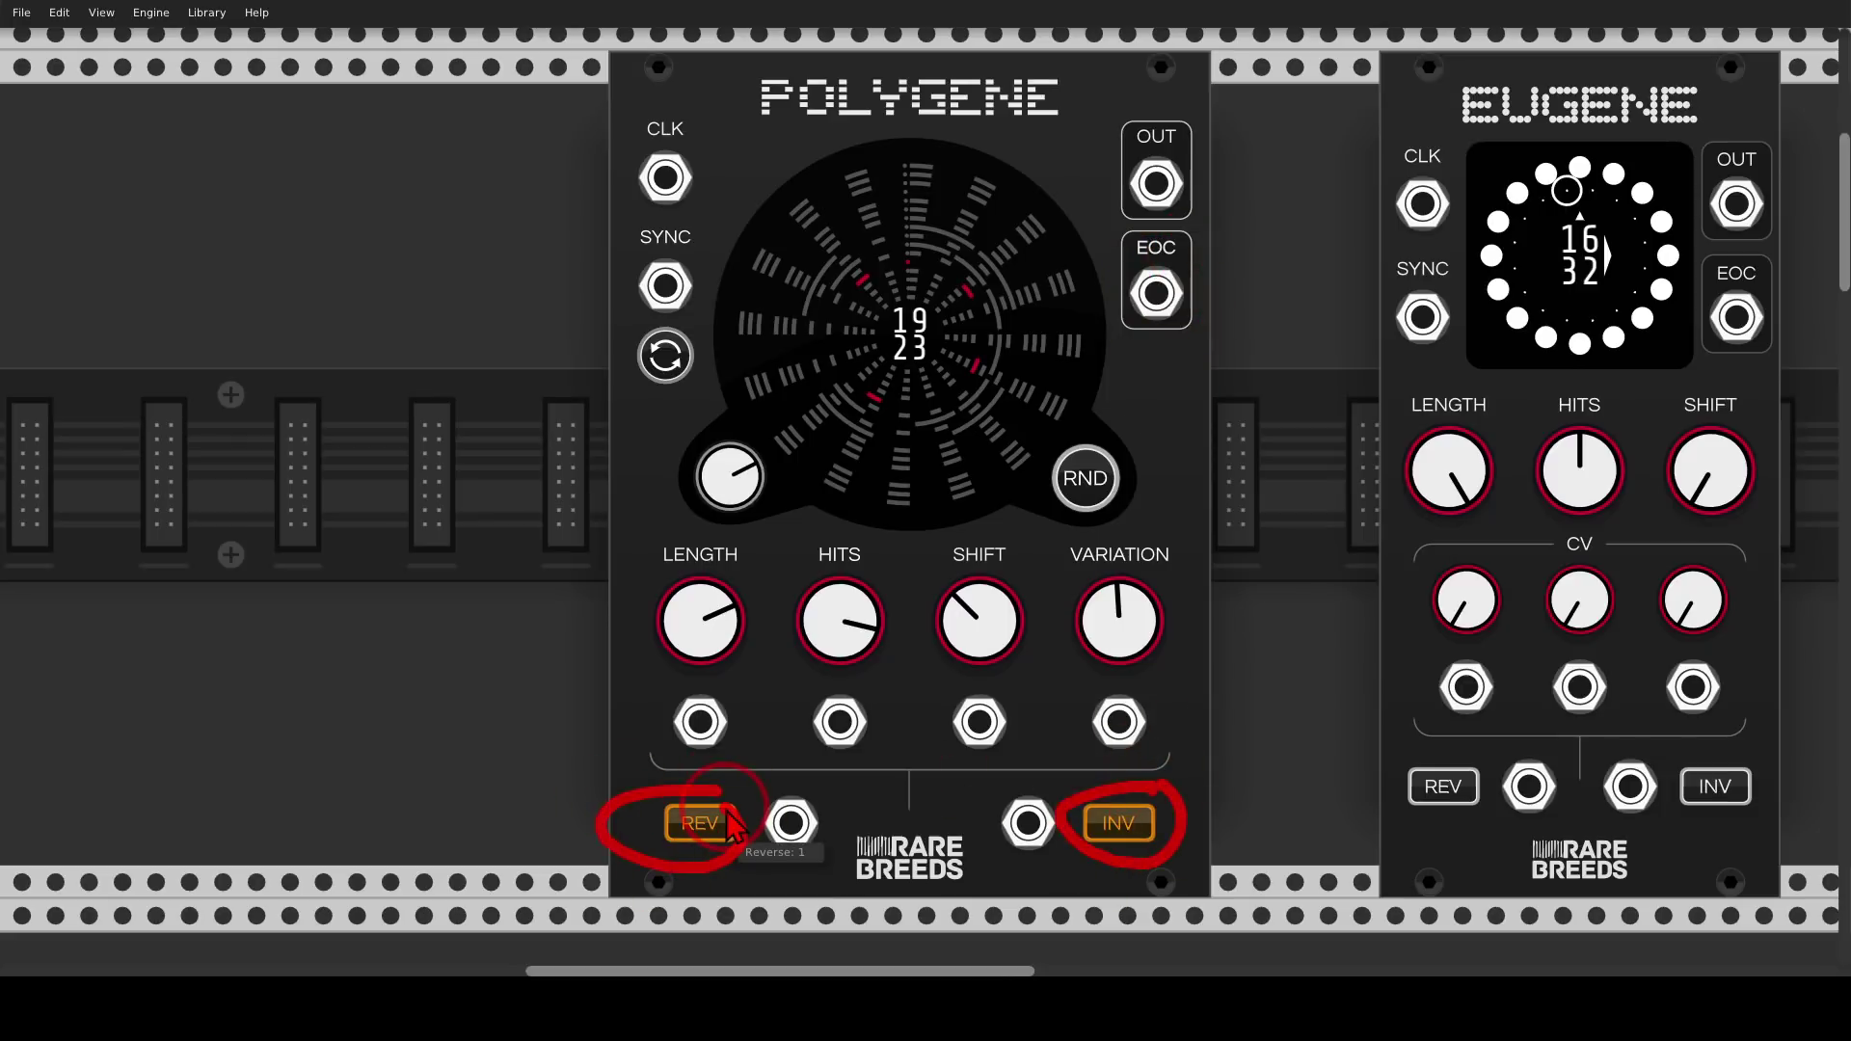
# Go from the standalone POLYGENE and EUGENE modules to the drum patch and view its POLYGENE row
pyautogui.scroll(-5, 733, 608)
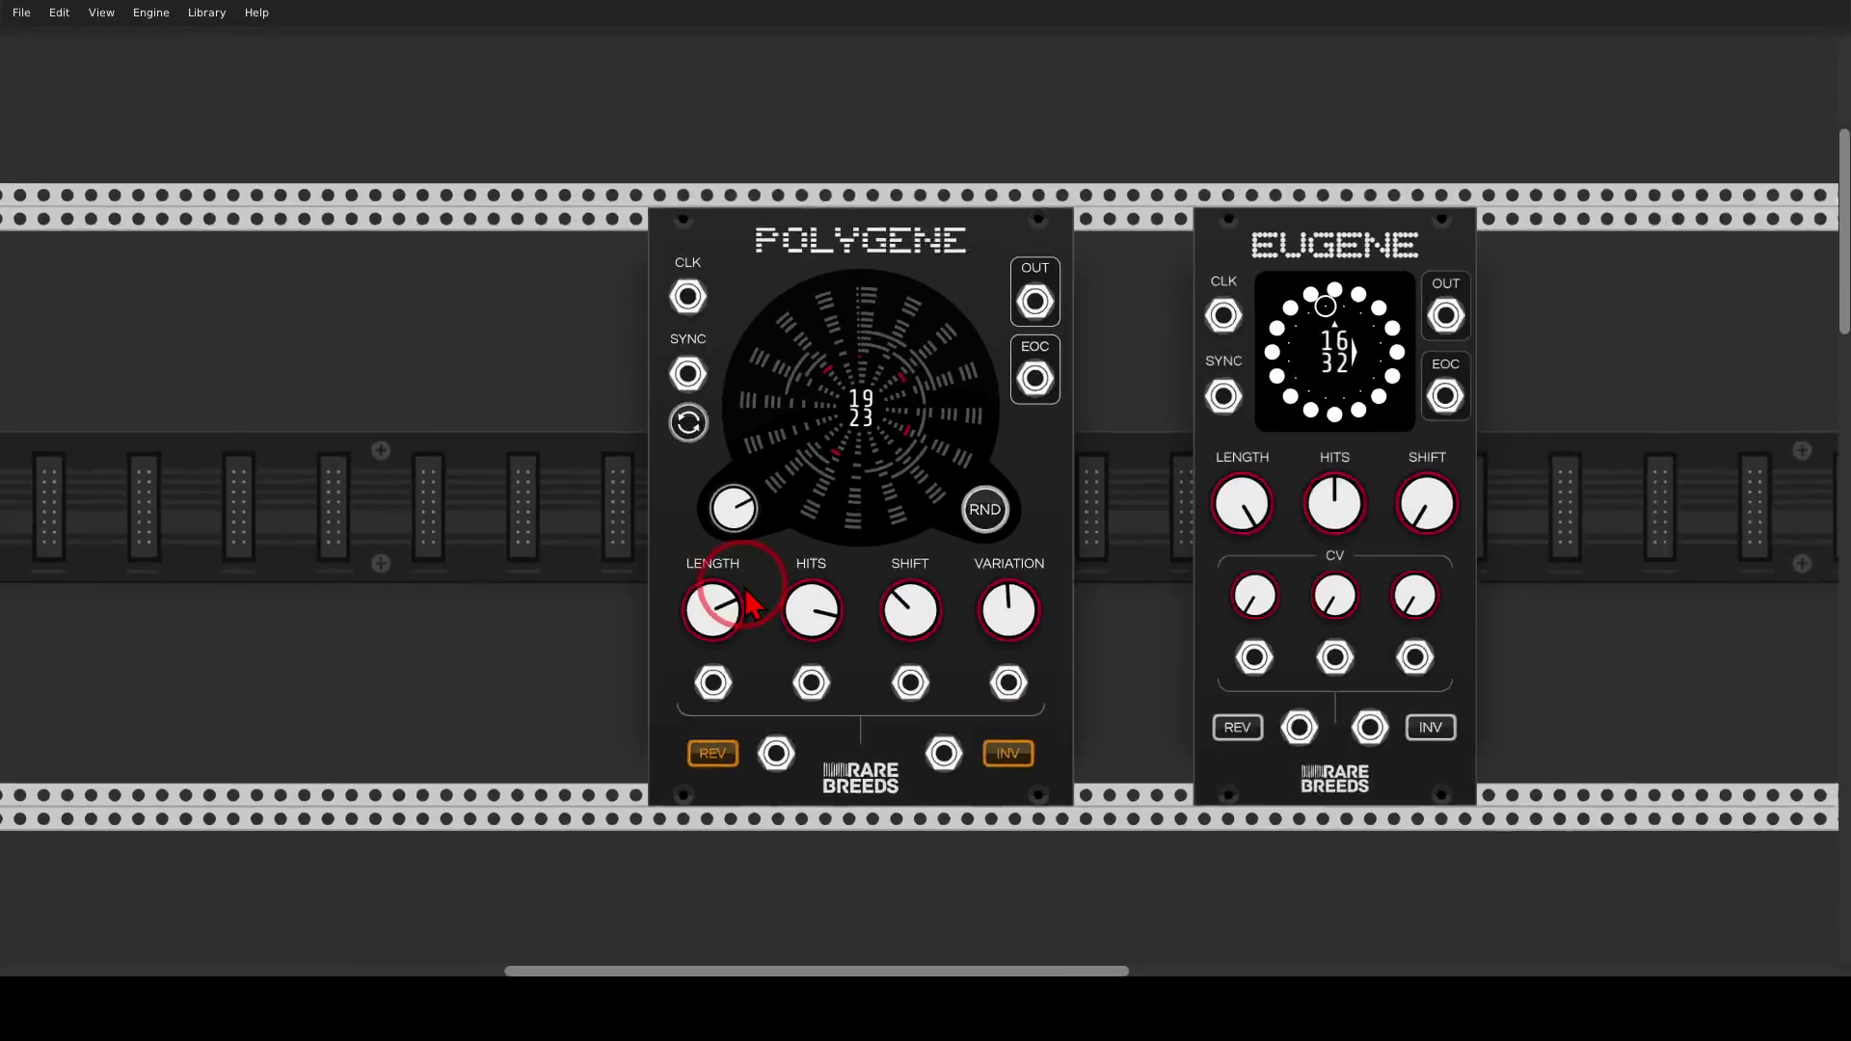
pyautogui.scroll(-5, 749, 591)
pyautogui.moveTo(748, 591); pyautogui.dragTo(1040, 37)
pyautogui.moveTo(993, 758); pyautogui.dragTo(877, 662)
pyautogui.scroll(1, 826, 650)
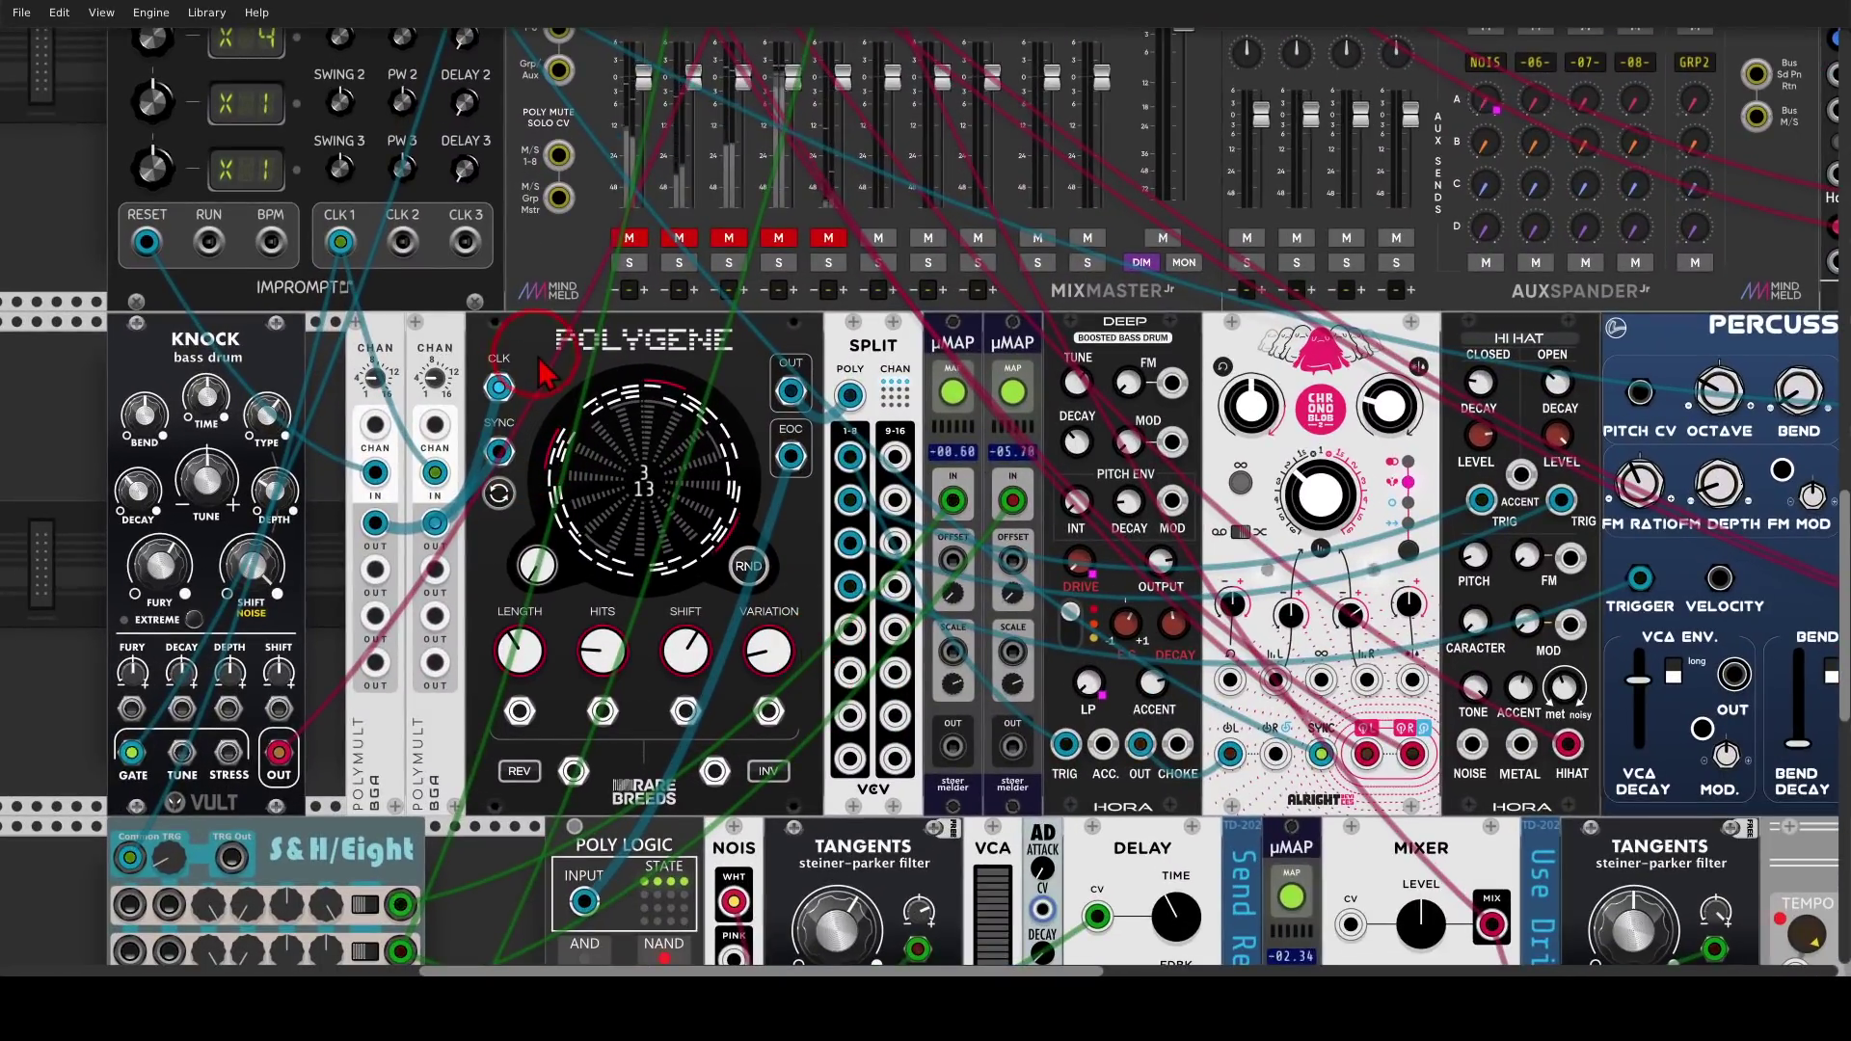
pyautogui.moveTo(536, 307); pyautogui.dragTo(593, 389)
pyautogui.scroll(-1, 596, 396)
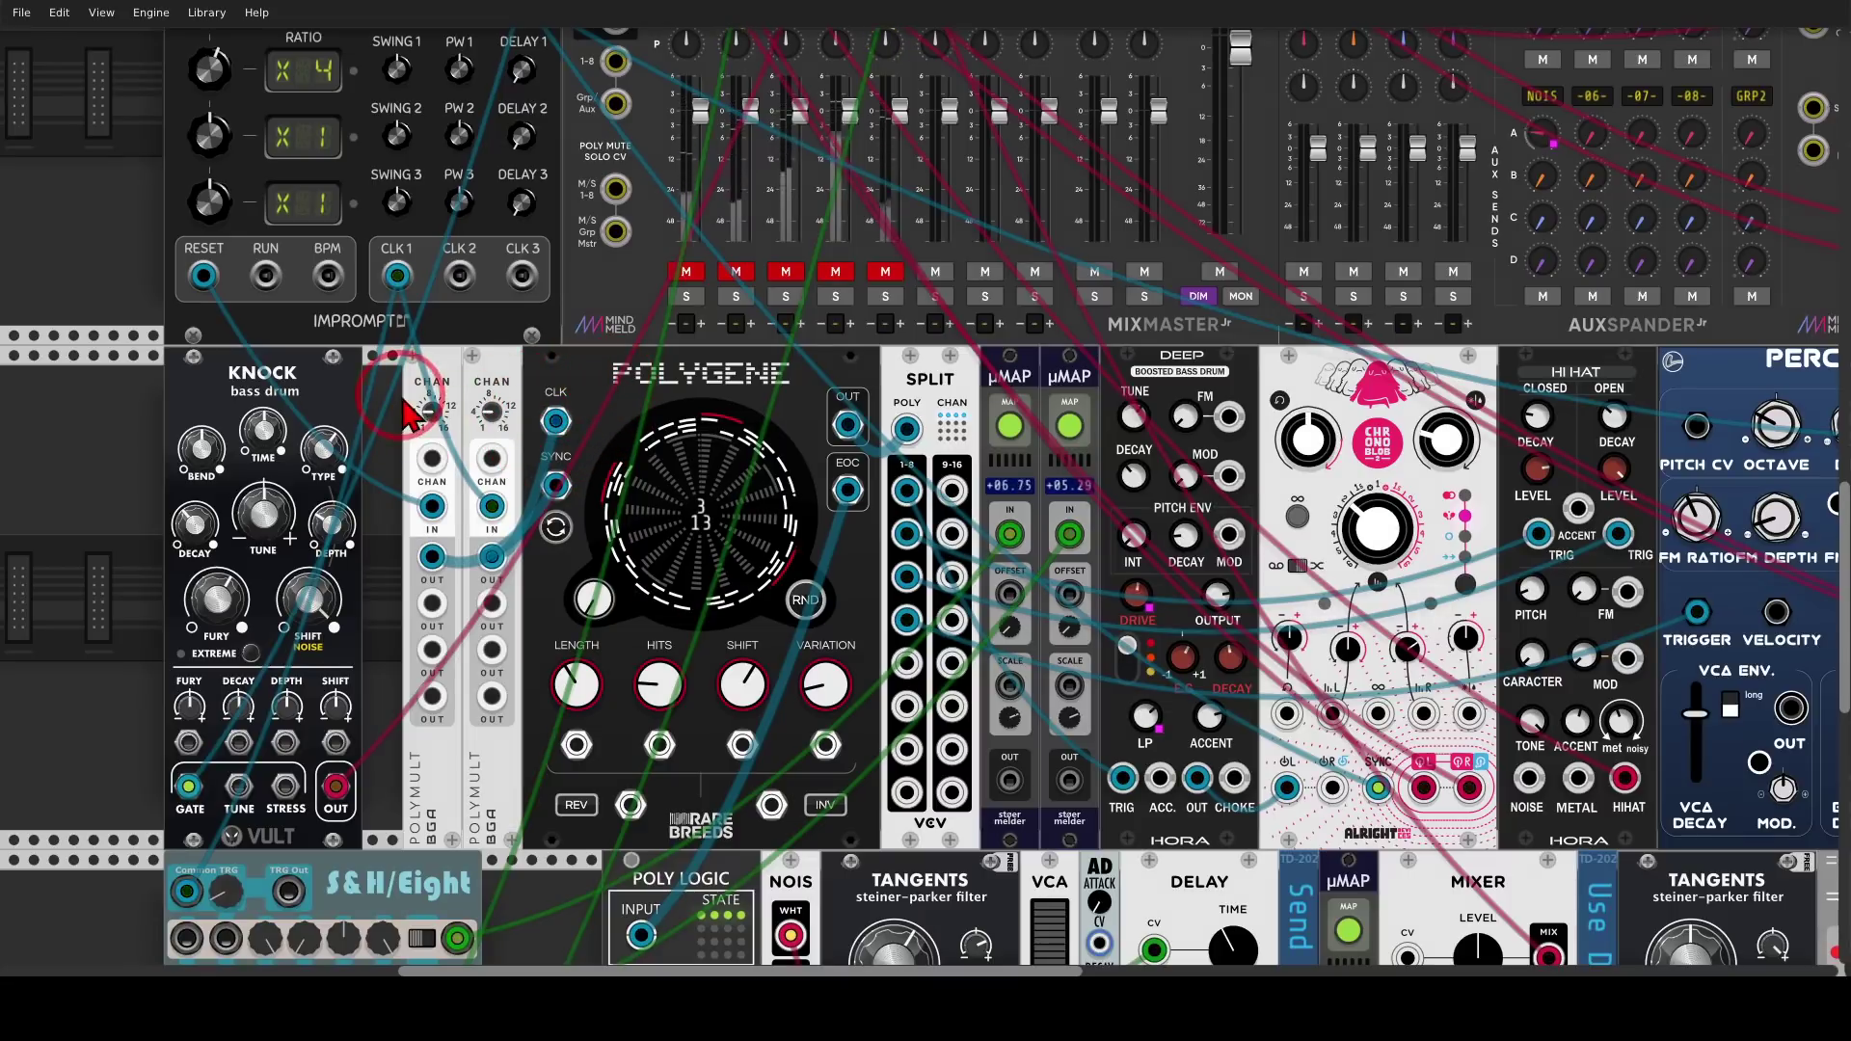
# Trace the CLOCKED CLK 1 and RESET cables through the two POLYMULT modules into POLYGENE's CLK and SYNC inputs
pyautogui.moveTo(431, 419)
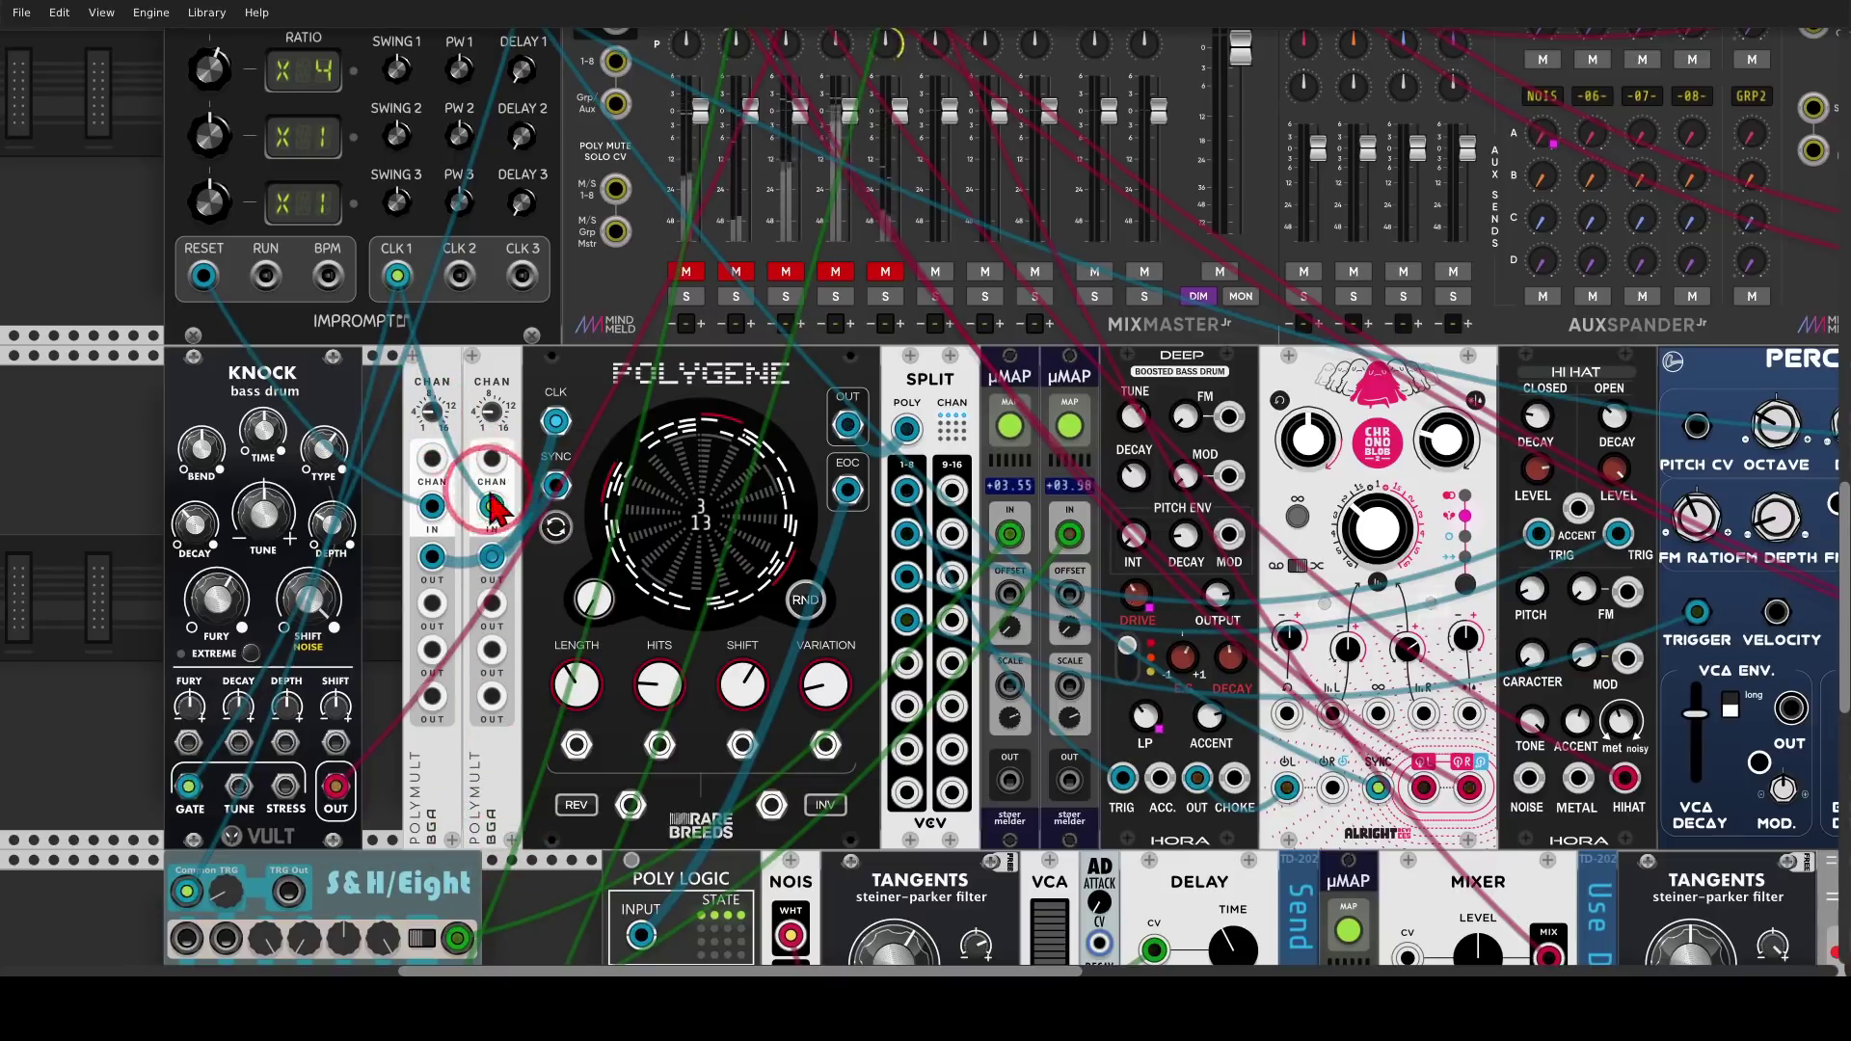
pyautogui.moveTo(396, 276); pyautogui.dragTo(491, 506)
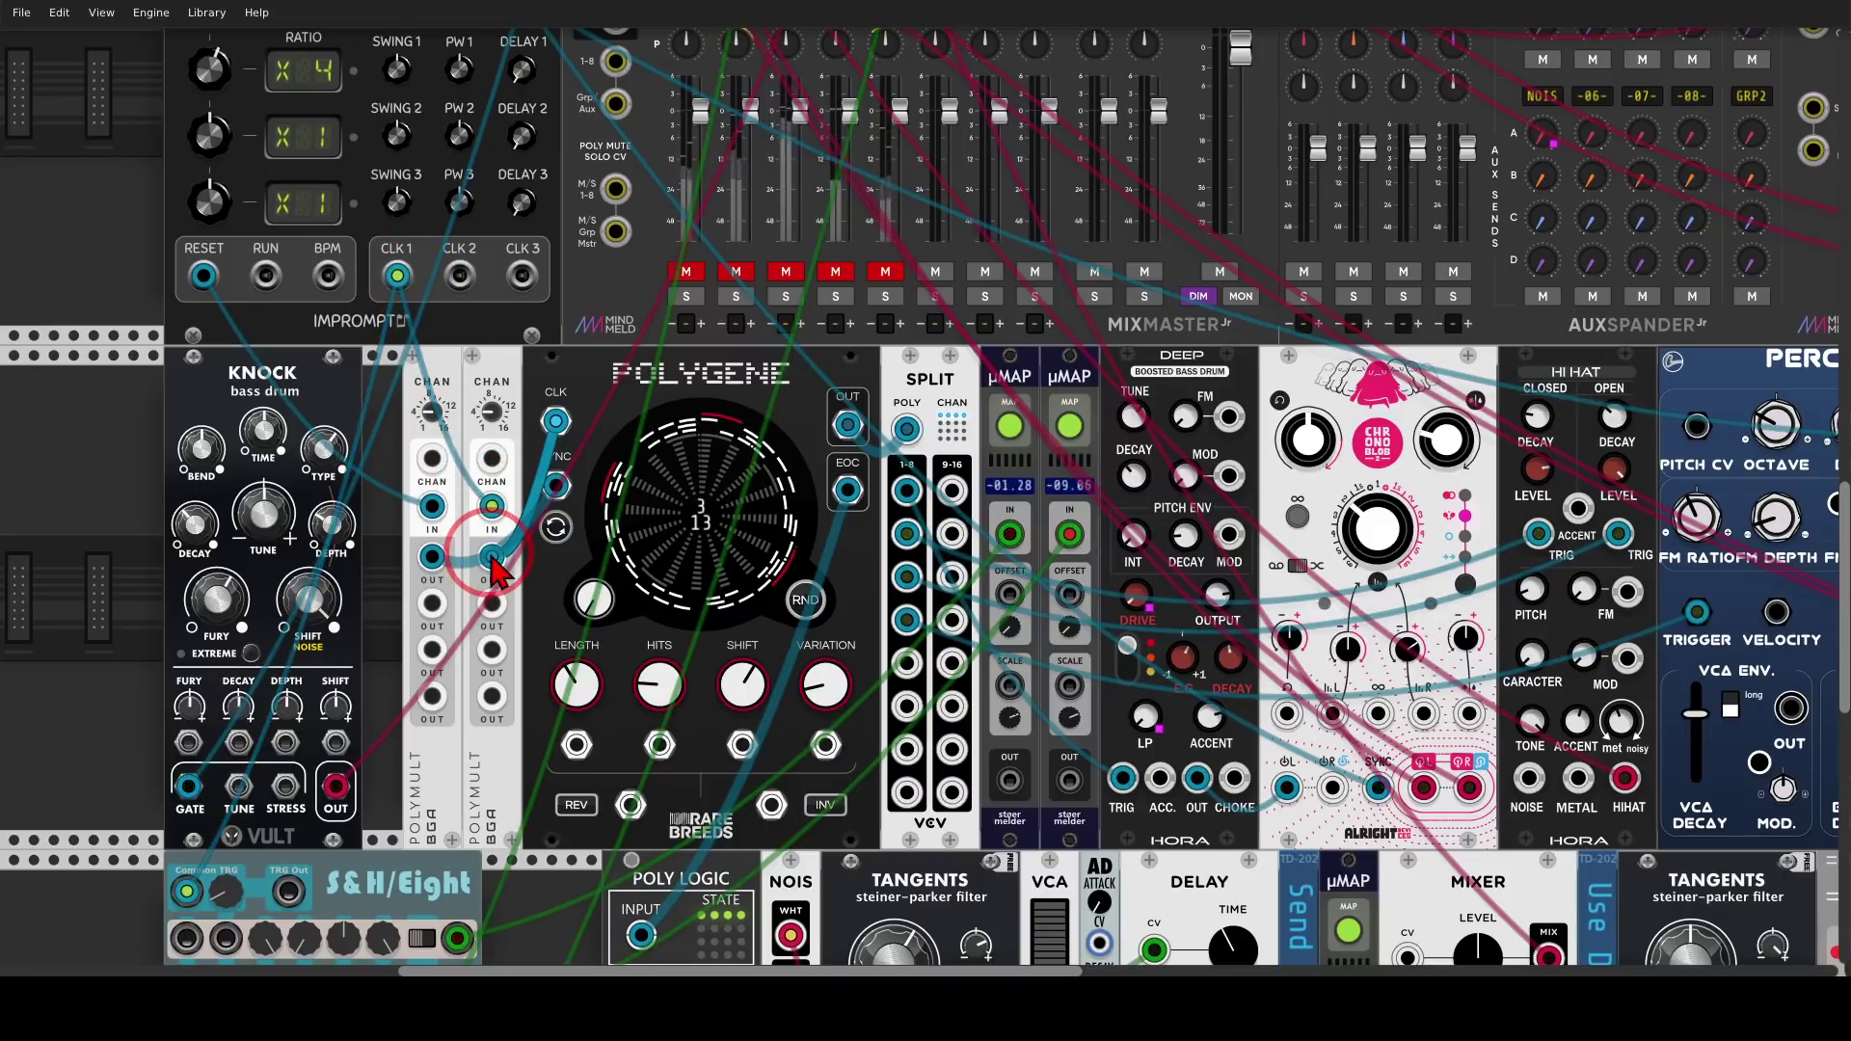
pyautogui.moveTo(494, 417)
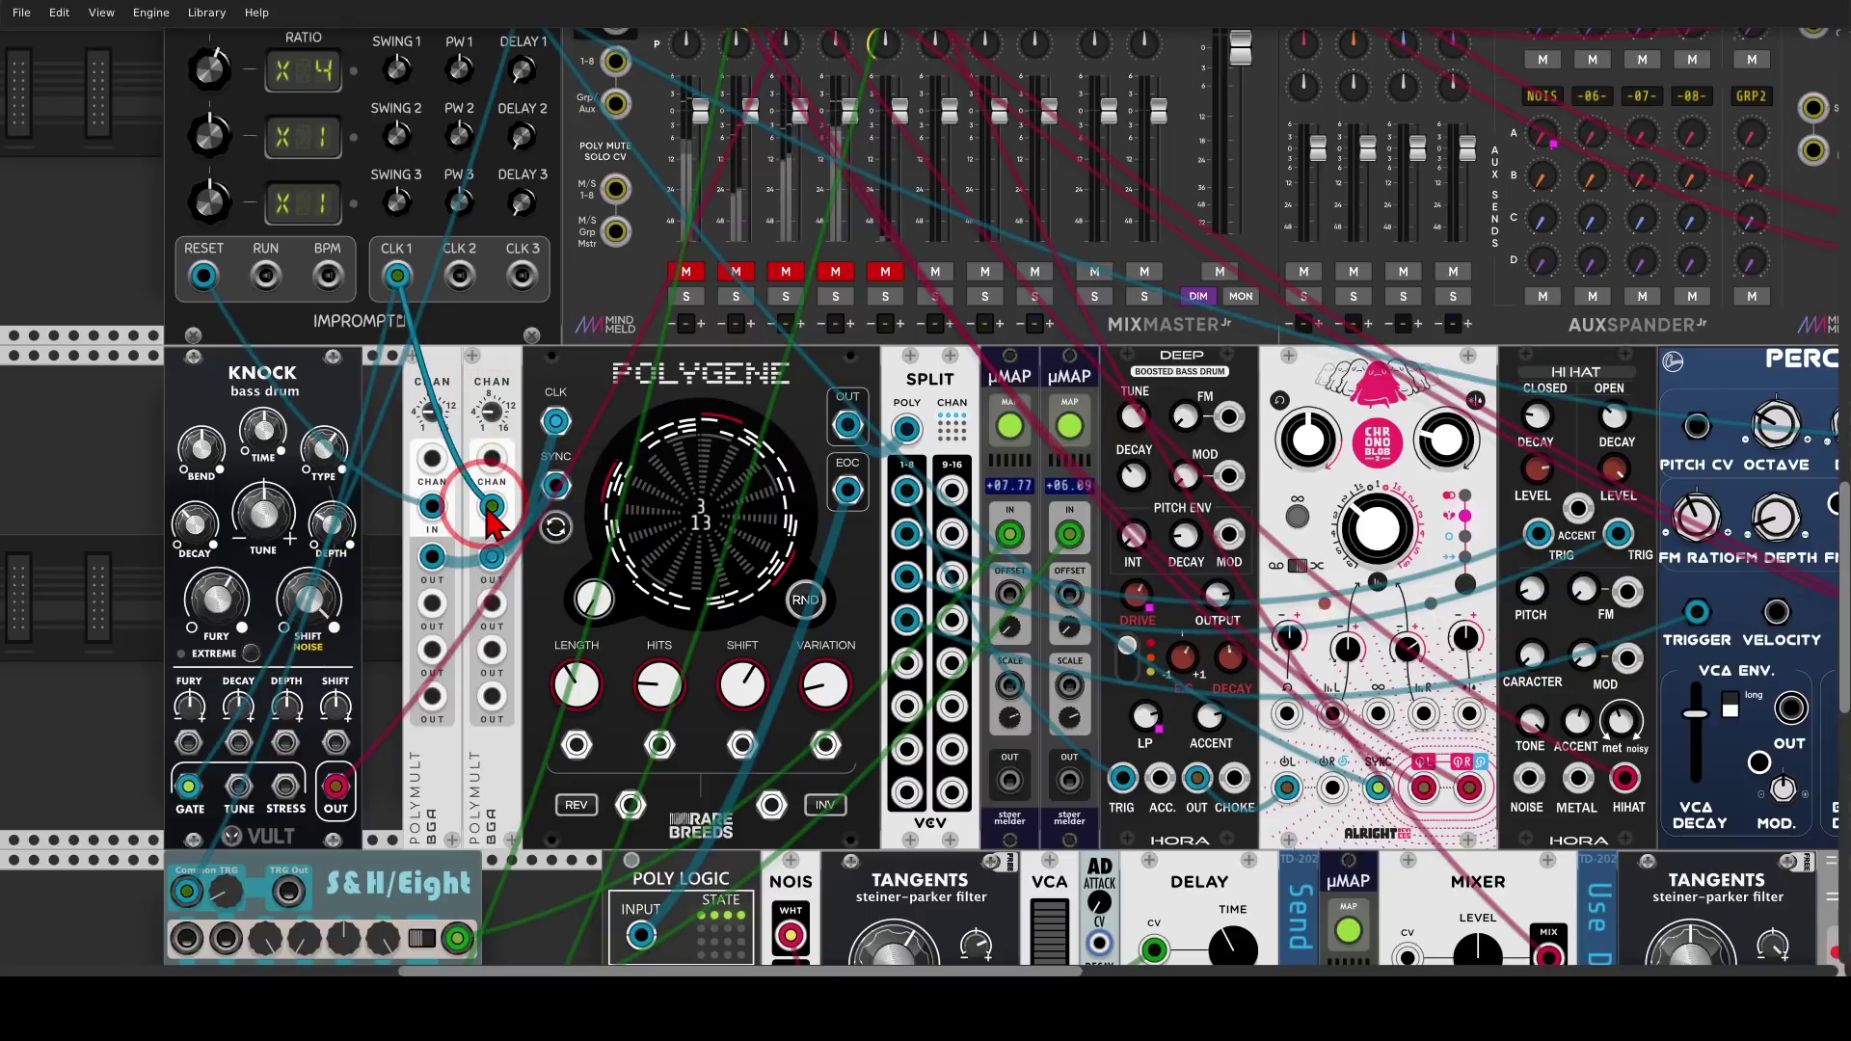
pyautogui.moveTo(490, 507); pyautogui.dragTo(436, 508)
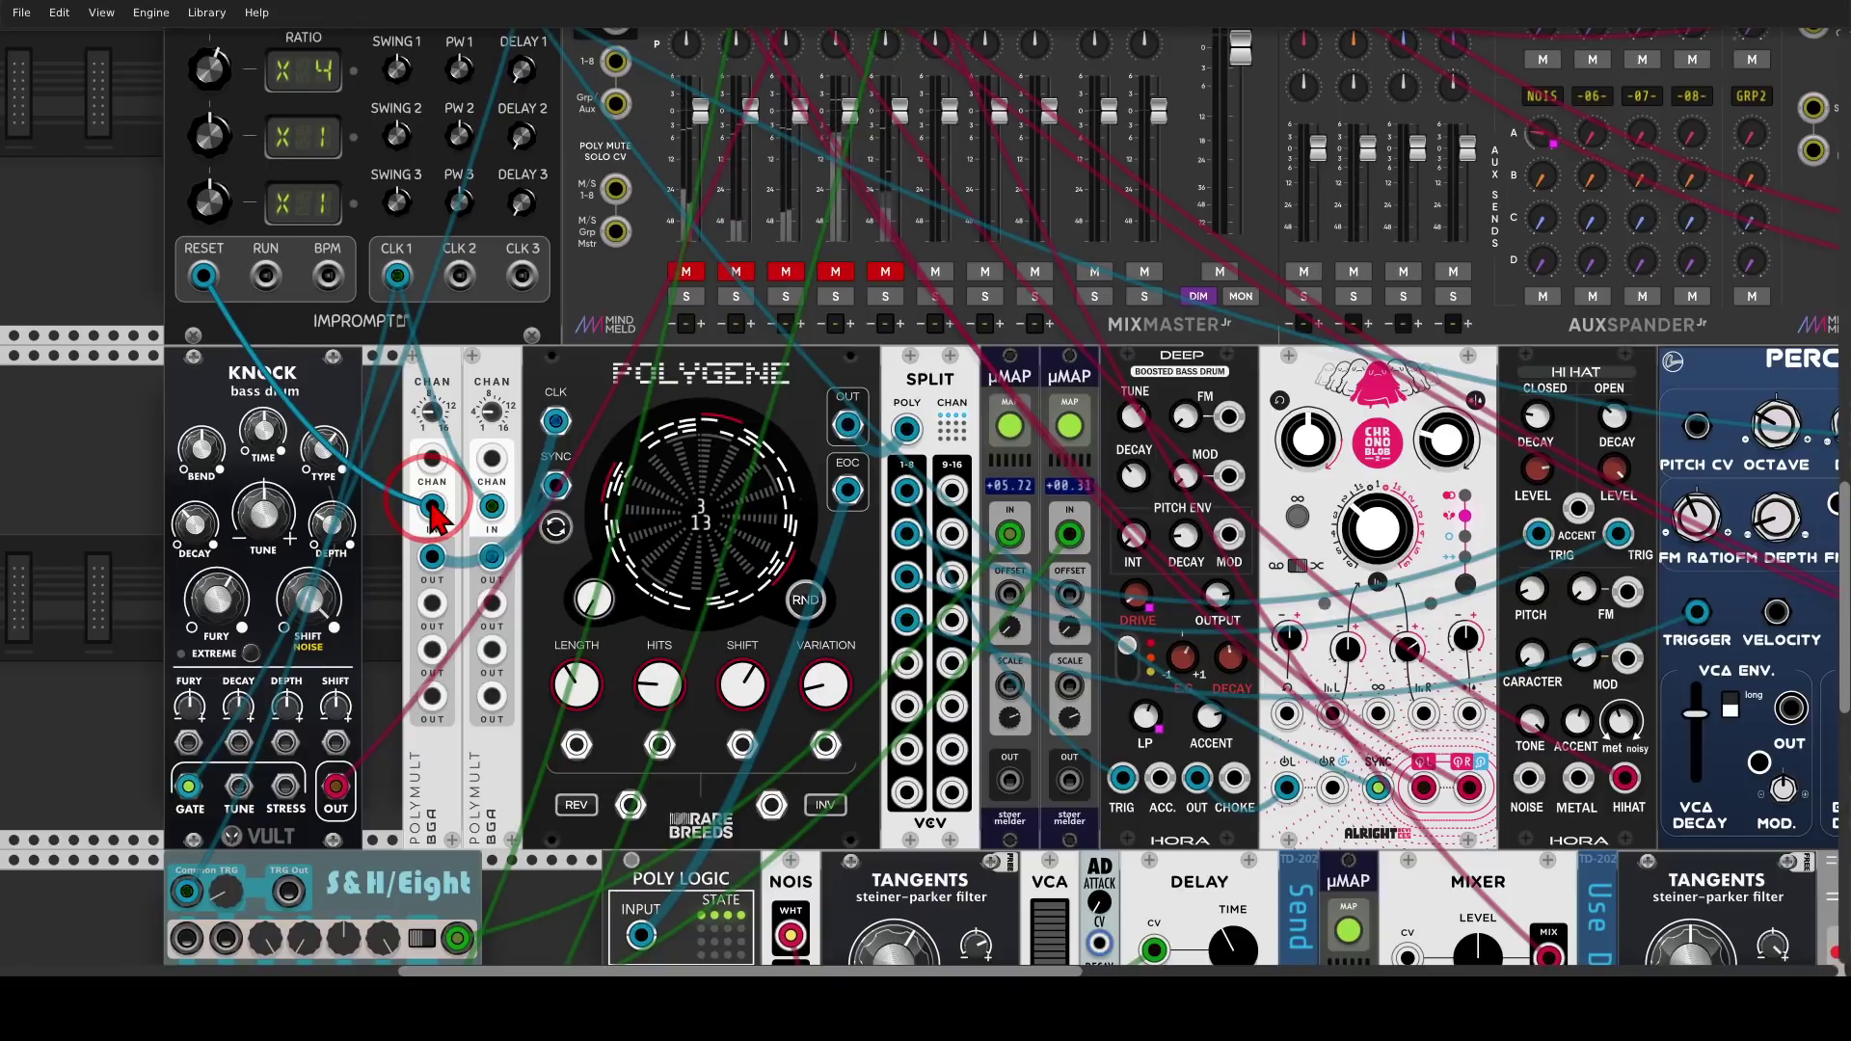
# Follow POLYGENE's output through SPLIT to the DEEP bass drum, and unmute the DEEP channel in MIXMASTER
pyautogui.moveTo(872, 416); pyautogui.dragTo(696, 338)
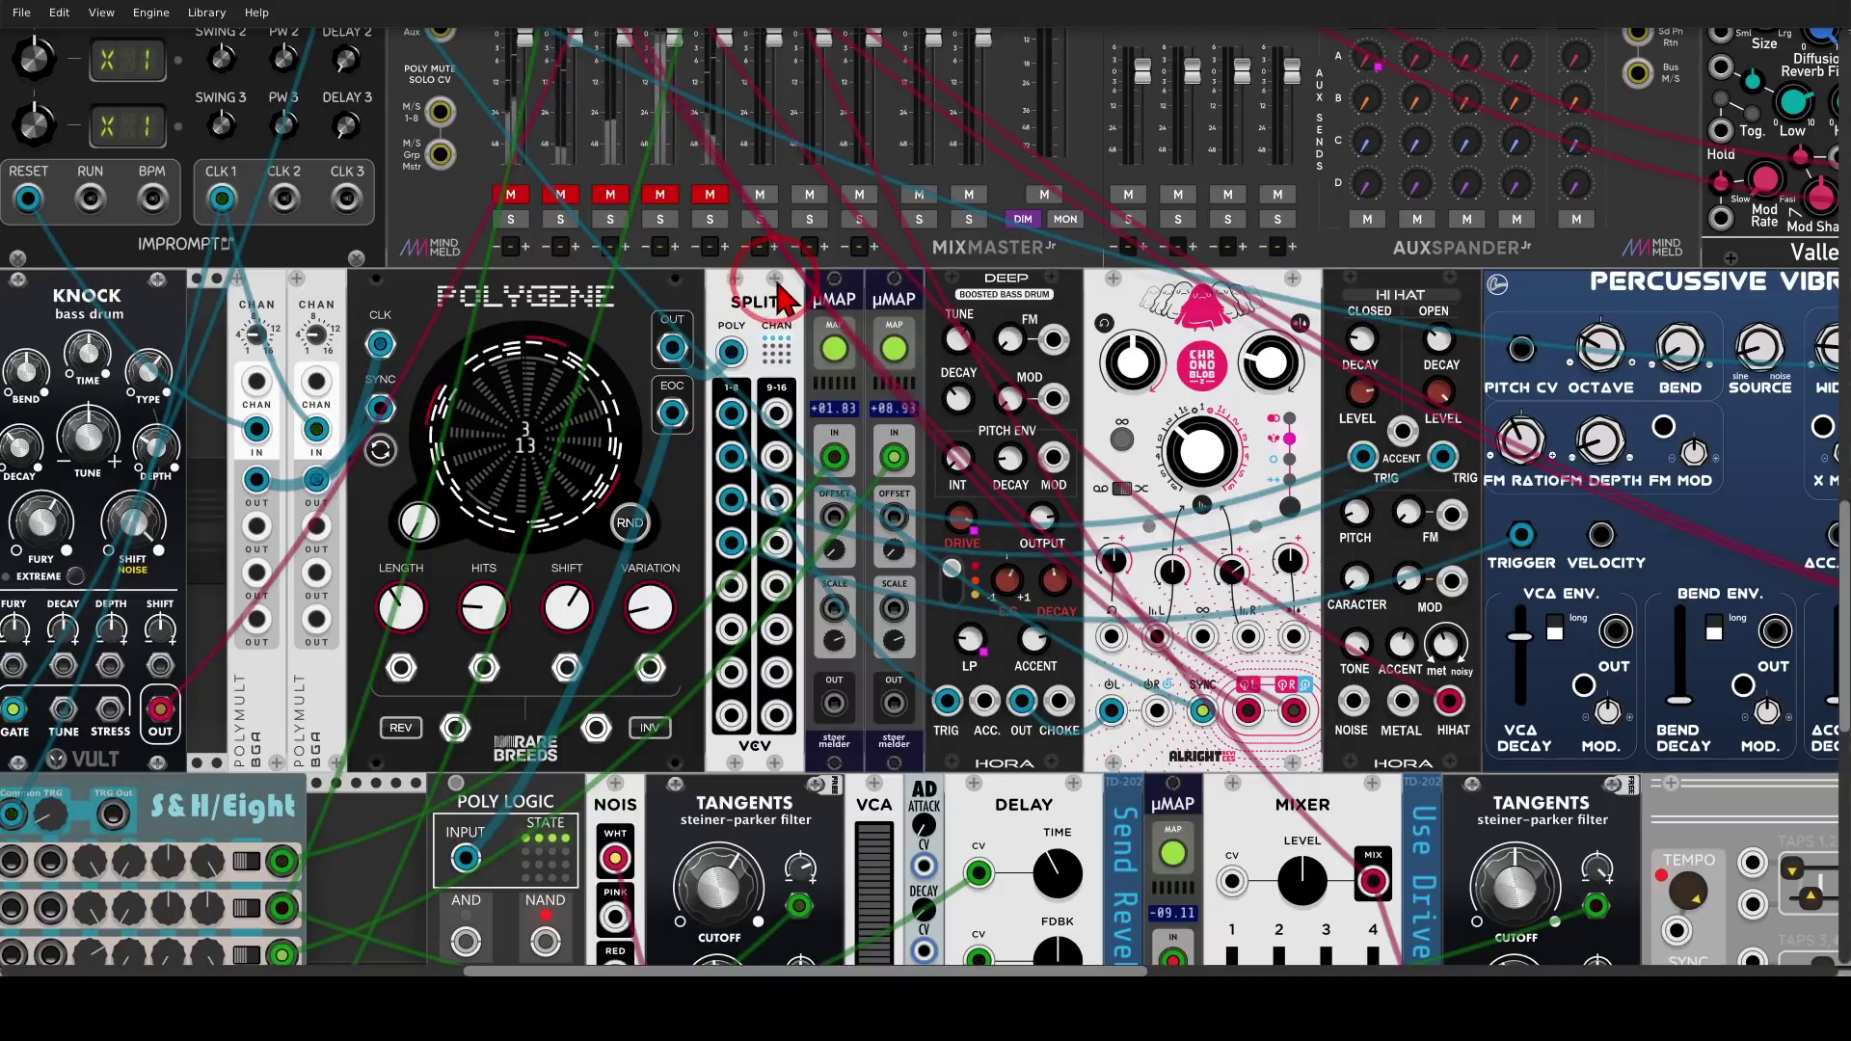
pyautogui.moveTo(735, 280)
pyautogui.mouseDown()
pyautogui.moveTo(789, 326)
pyautogui.moveTo(777, 285)
pyautogui.mouseUp()
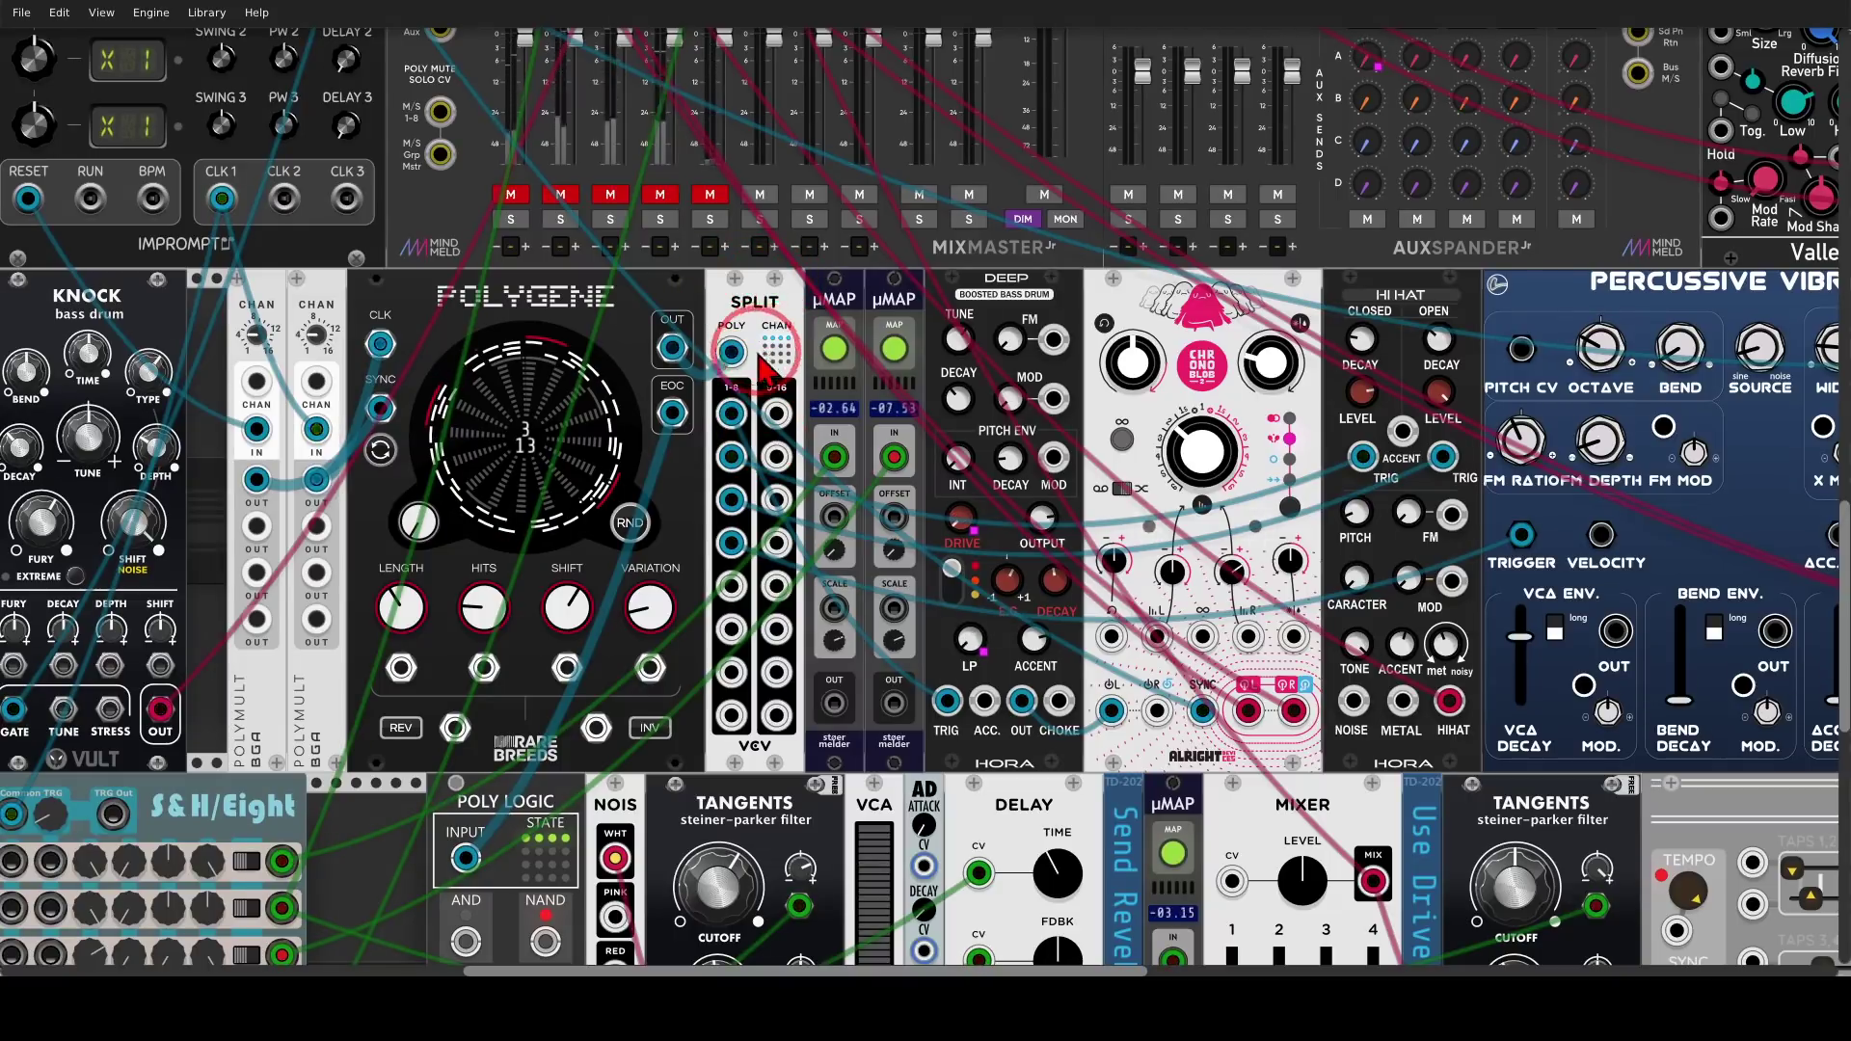
pyautogui.click(734, 412)
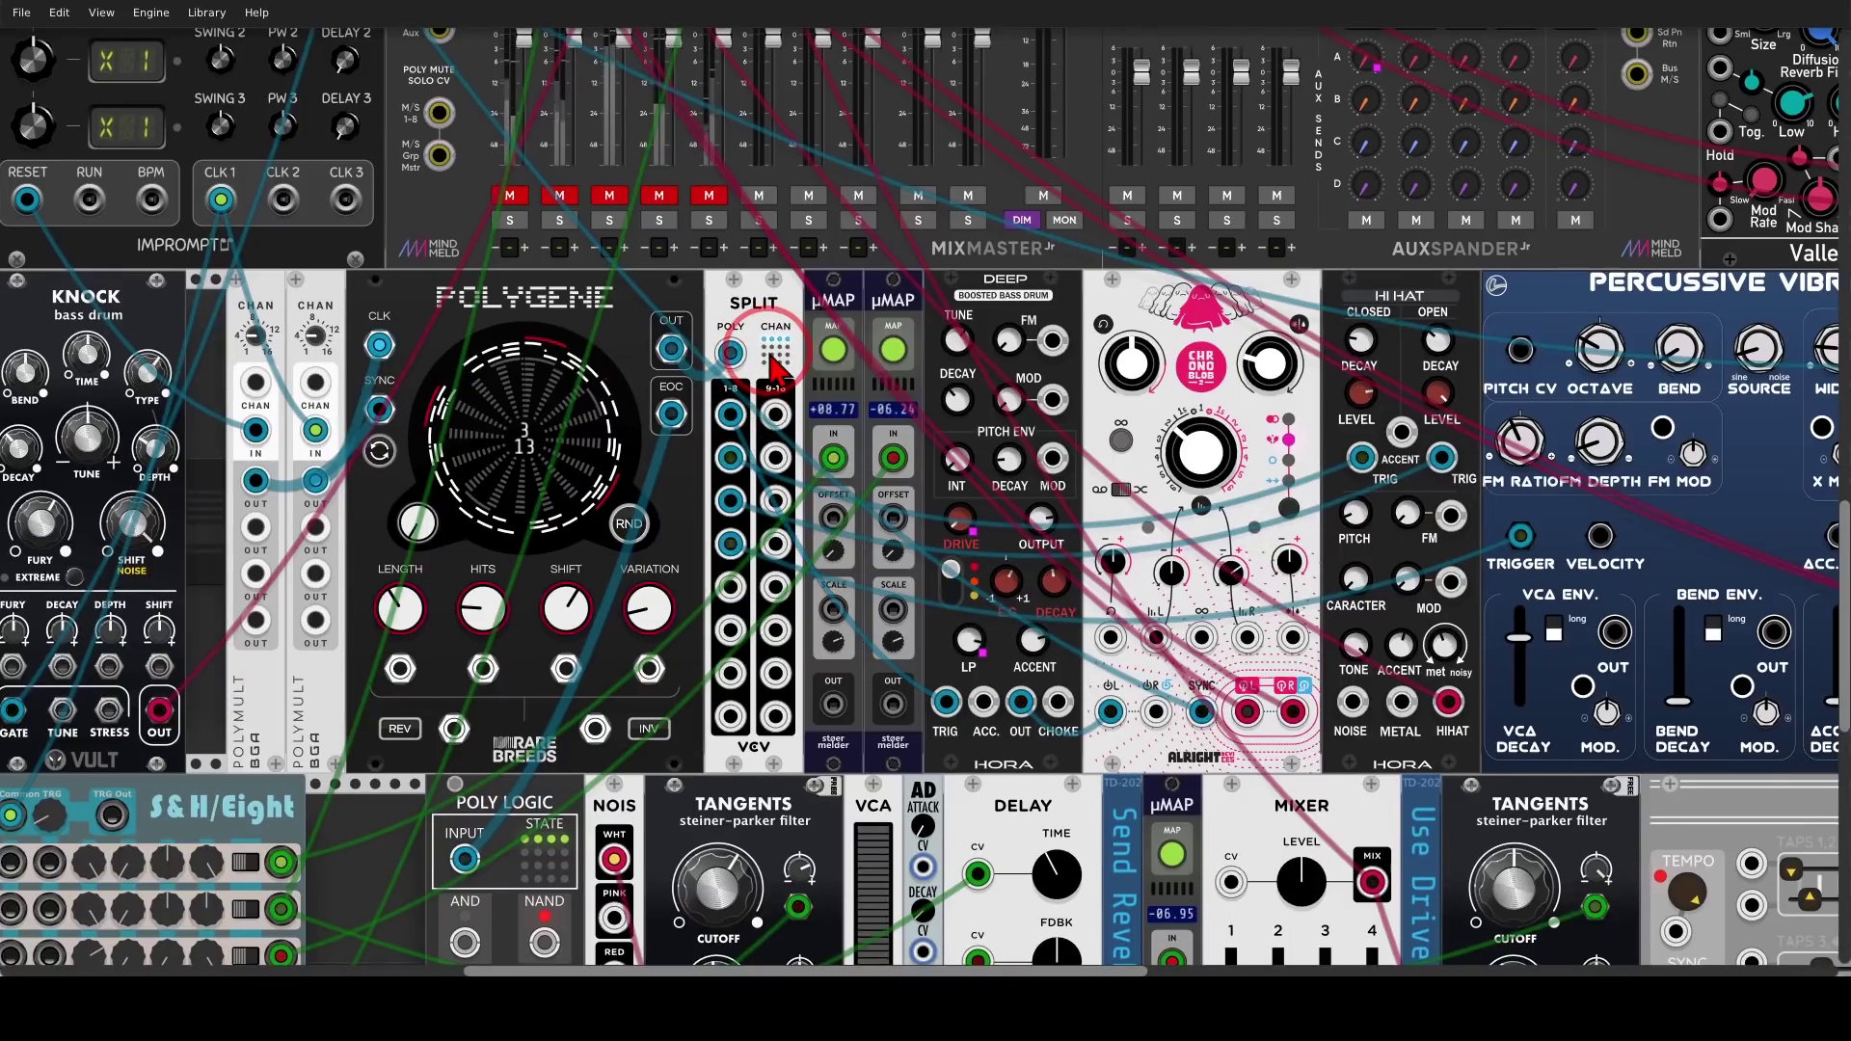
pyautogui.click(969, 332)
pyautogui.moveTo(965, 313)
pyautogui.mouseDown()
pyautogui.moveTo(1051, 280)
pyautogui.moveTo(1027, 323)
pyautogui.mouseUp()
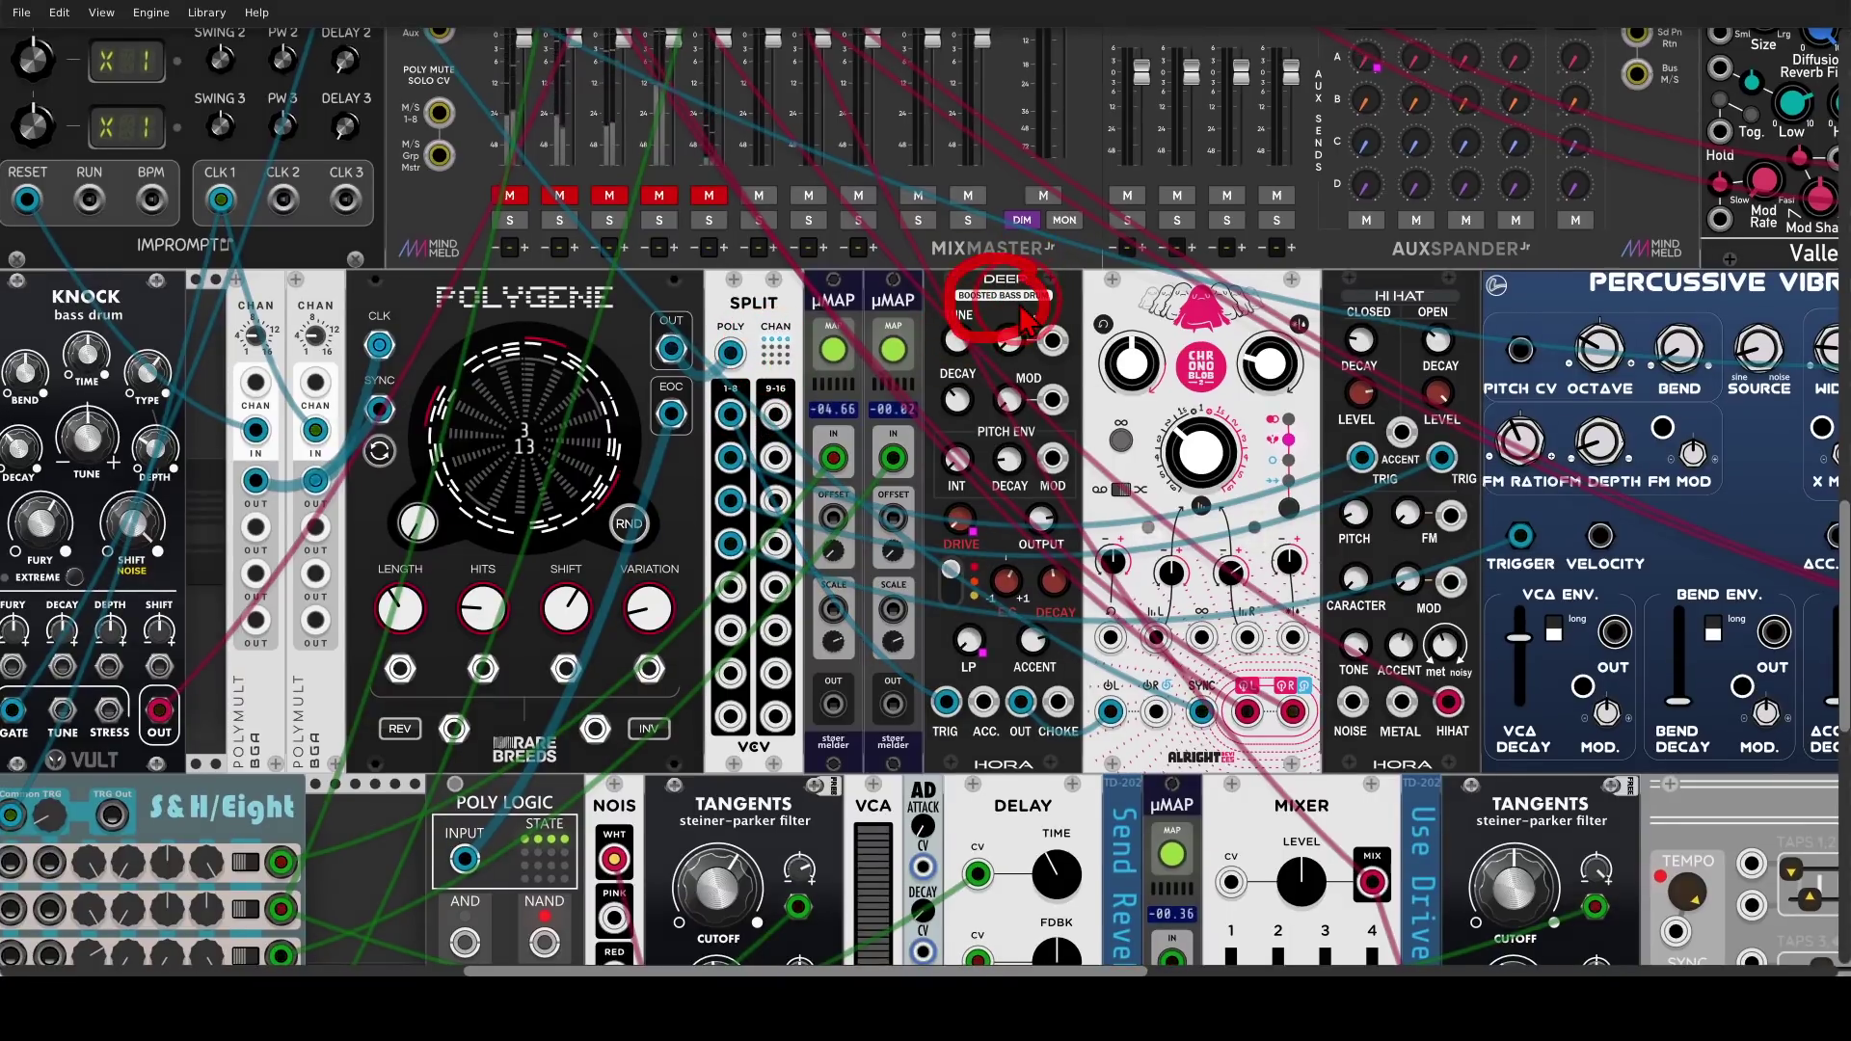
pyautogui.click(510, 196)
pyautogui.scroll(-1, 733, 311)
pyautogui.hscroll(1, 732, 311)
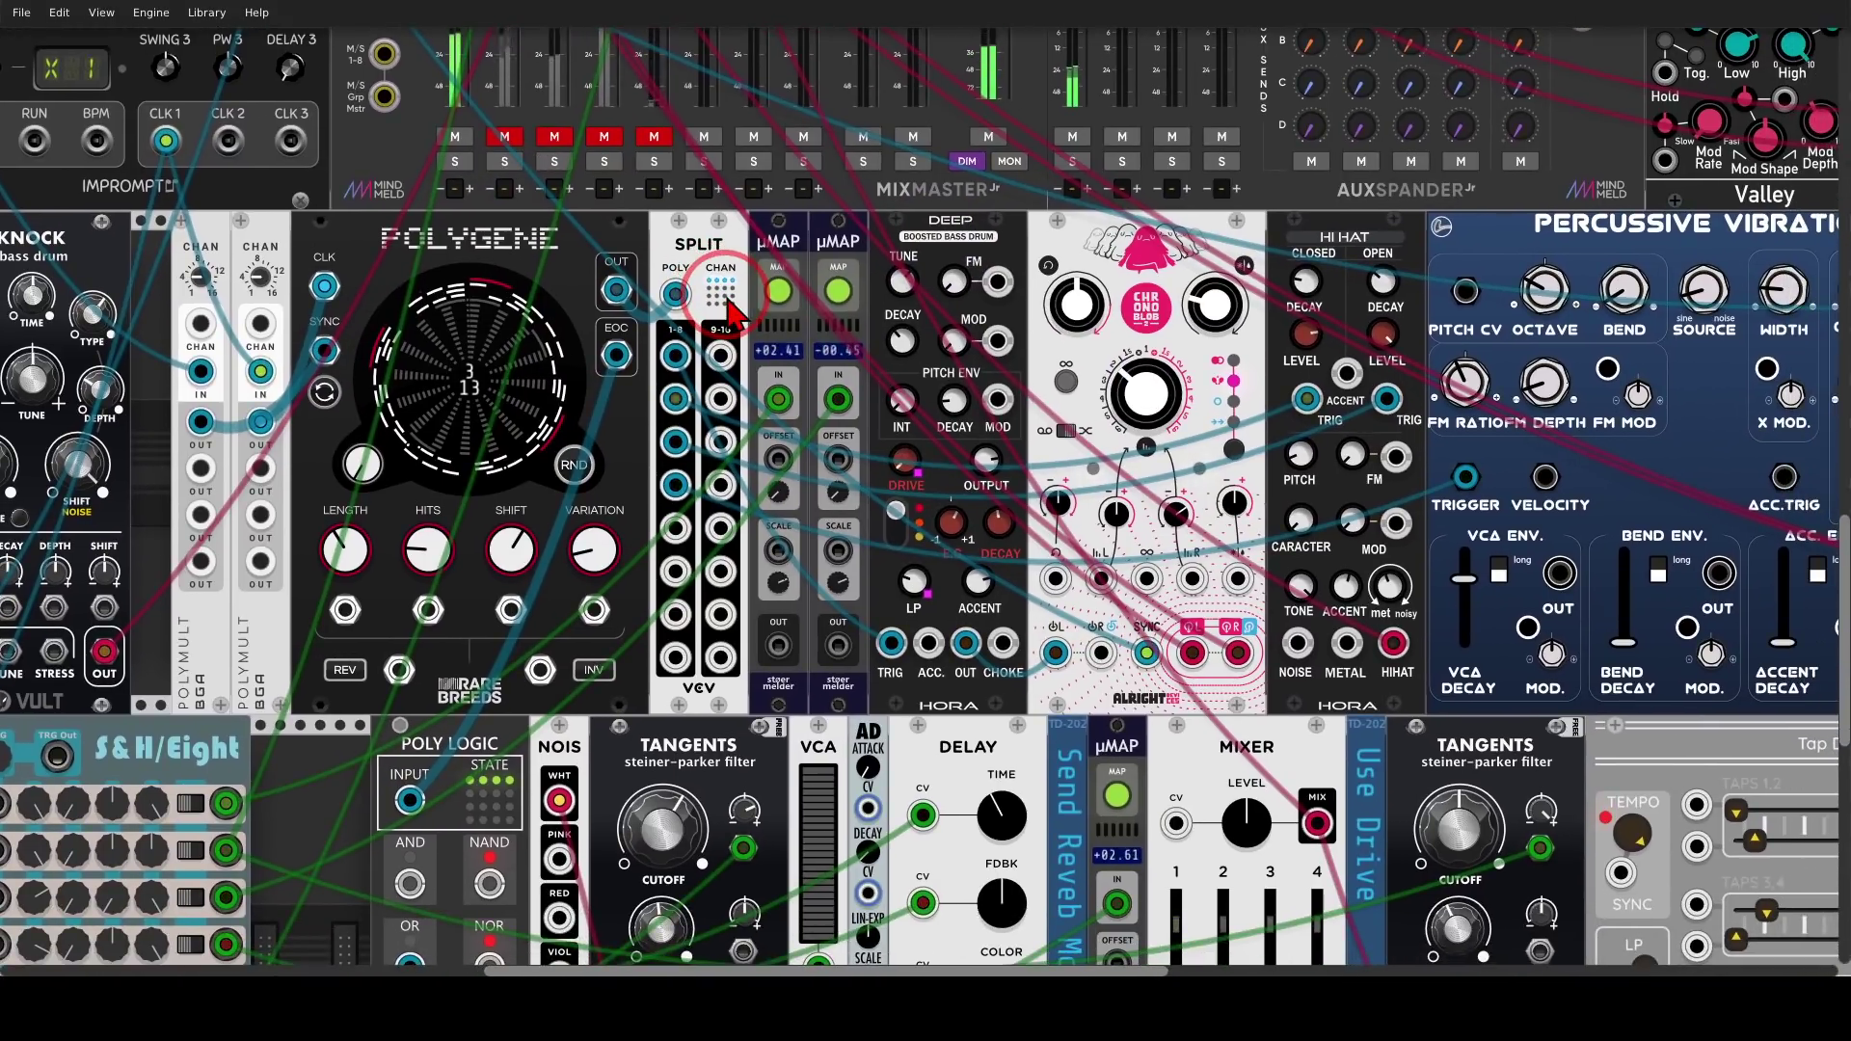
# Trace how the S&H/Eight outputs modulate DEEP's DRIVE and LP through the two µMAP modules
pyautogui.moveTo(815, 248)
pyautogui.mouseDown()
pyautogui.moveTo(783, 190)
pyautogui.moveTo(737, 252)
pyautogui.moveTo(871, 272)
pyautogui.moveTo(873, 226)
pyautogui.mouseUp()
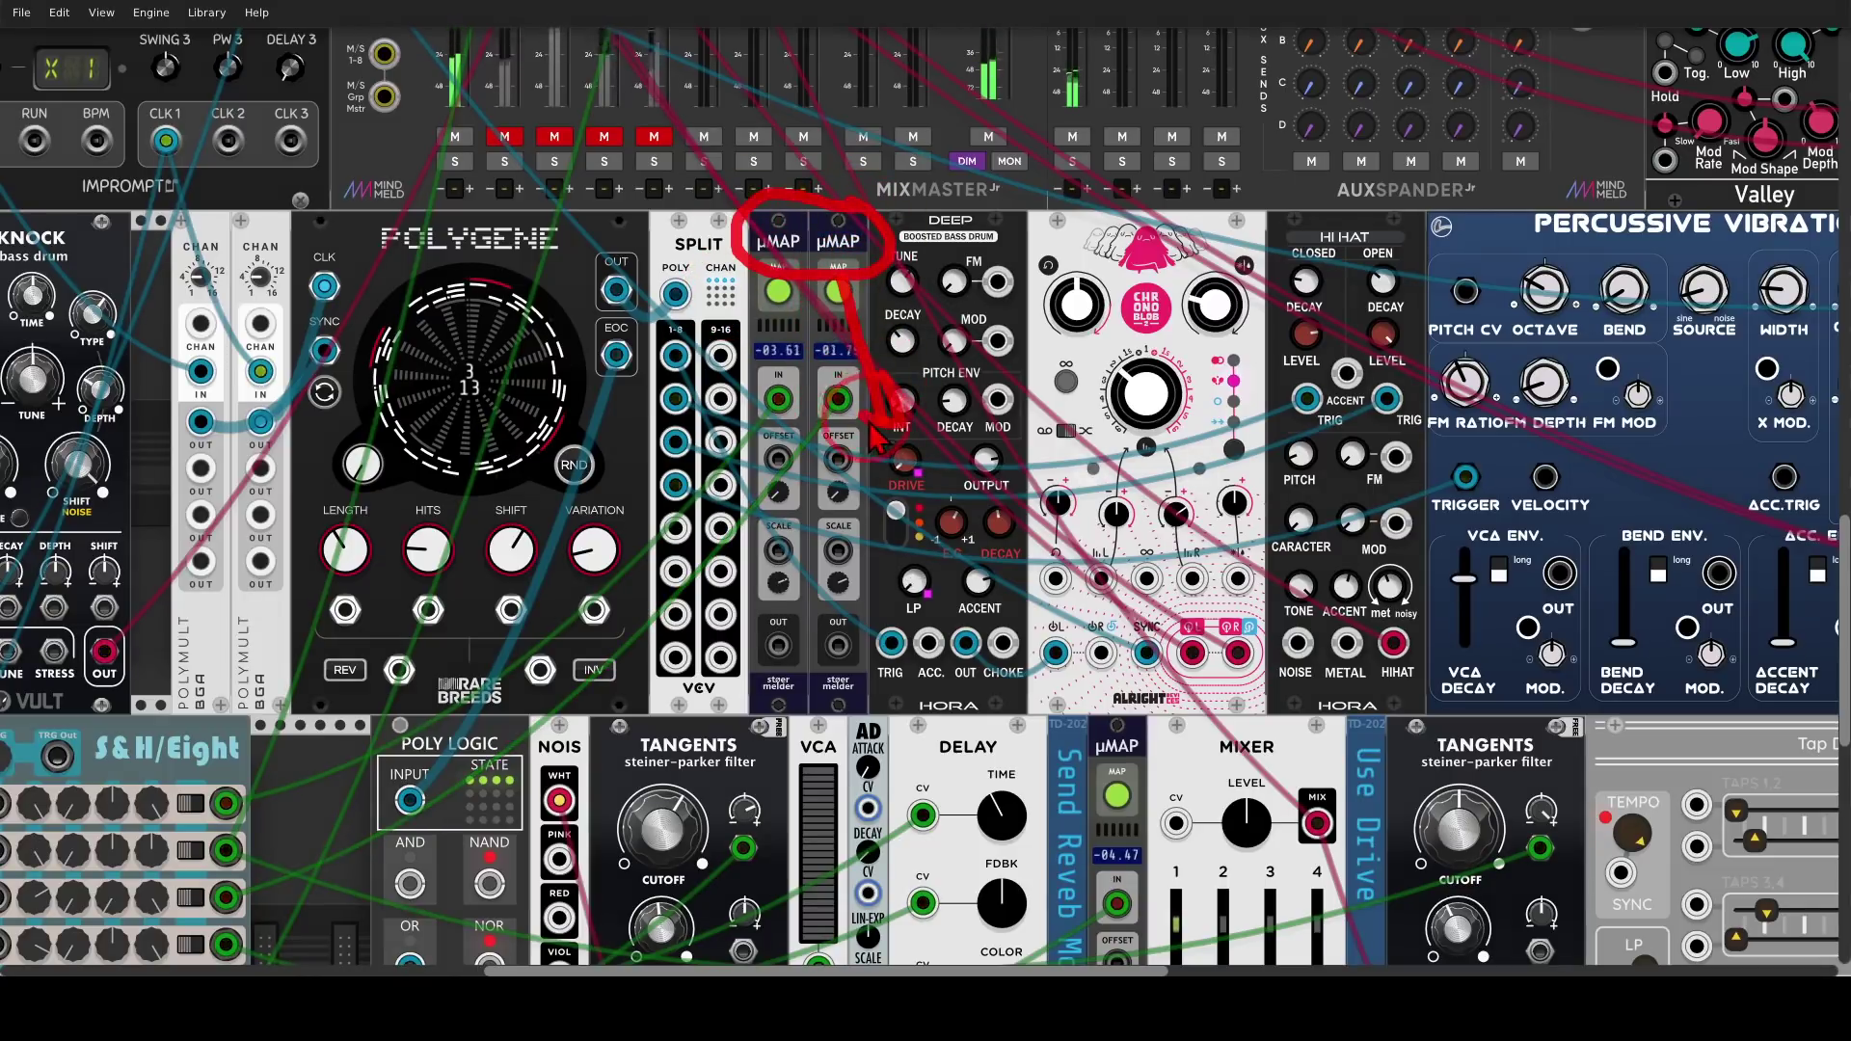
pyautogui.moveTo(885, 579); pyautogui.dragTo(889, 584)
pyautogui.moveTo(892, 538)
pyautogui.mouseDown()
pyautogui.moveTo(910, 576)
pyautogui.moveTo(879, 594)
pyautogui.mouseUp()
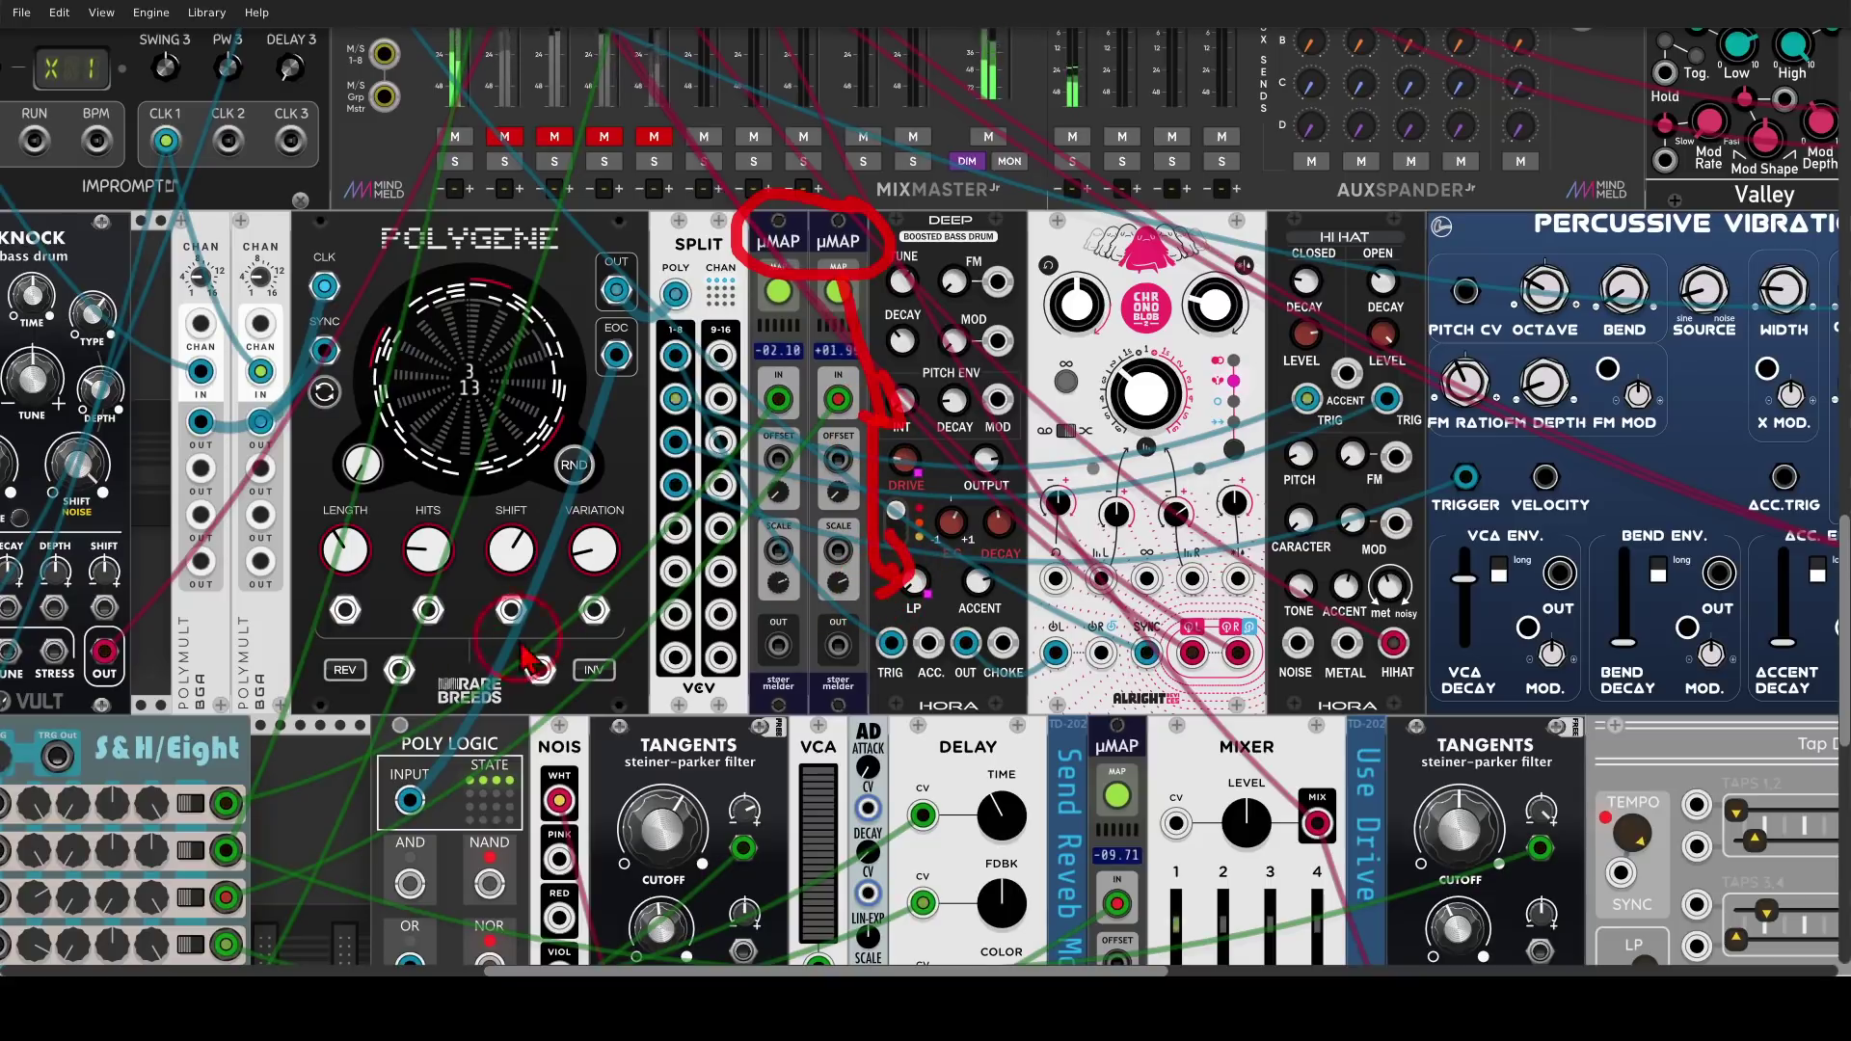
pyautogui.moveTo(282, 773)
pyautogui.mouseDown()
pyautogui.moveTo(203, 771)
pyautogui.moveTo(289, 800)
pyautogui.mouseUp()
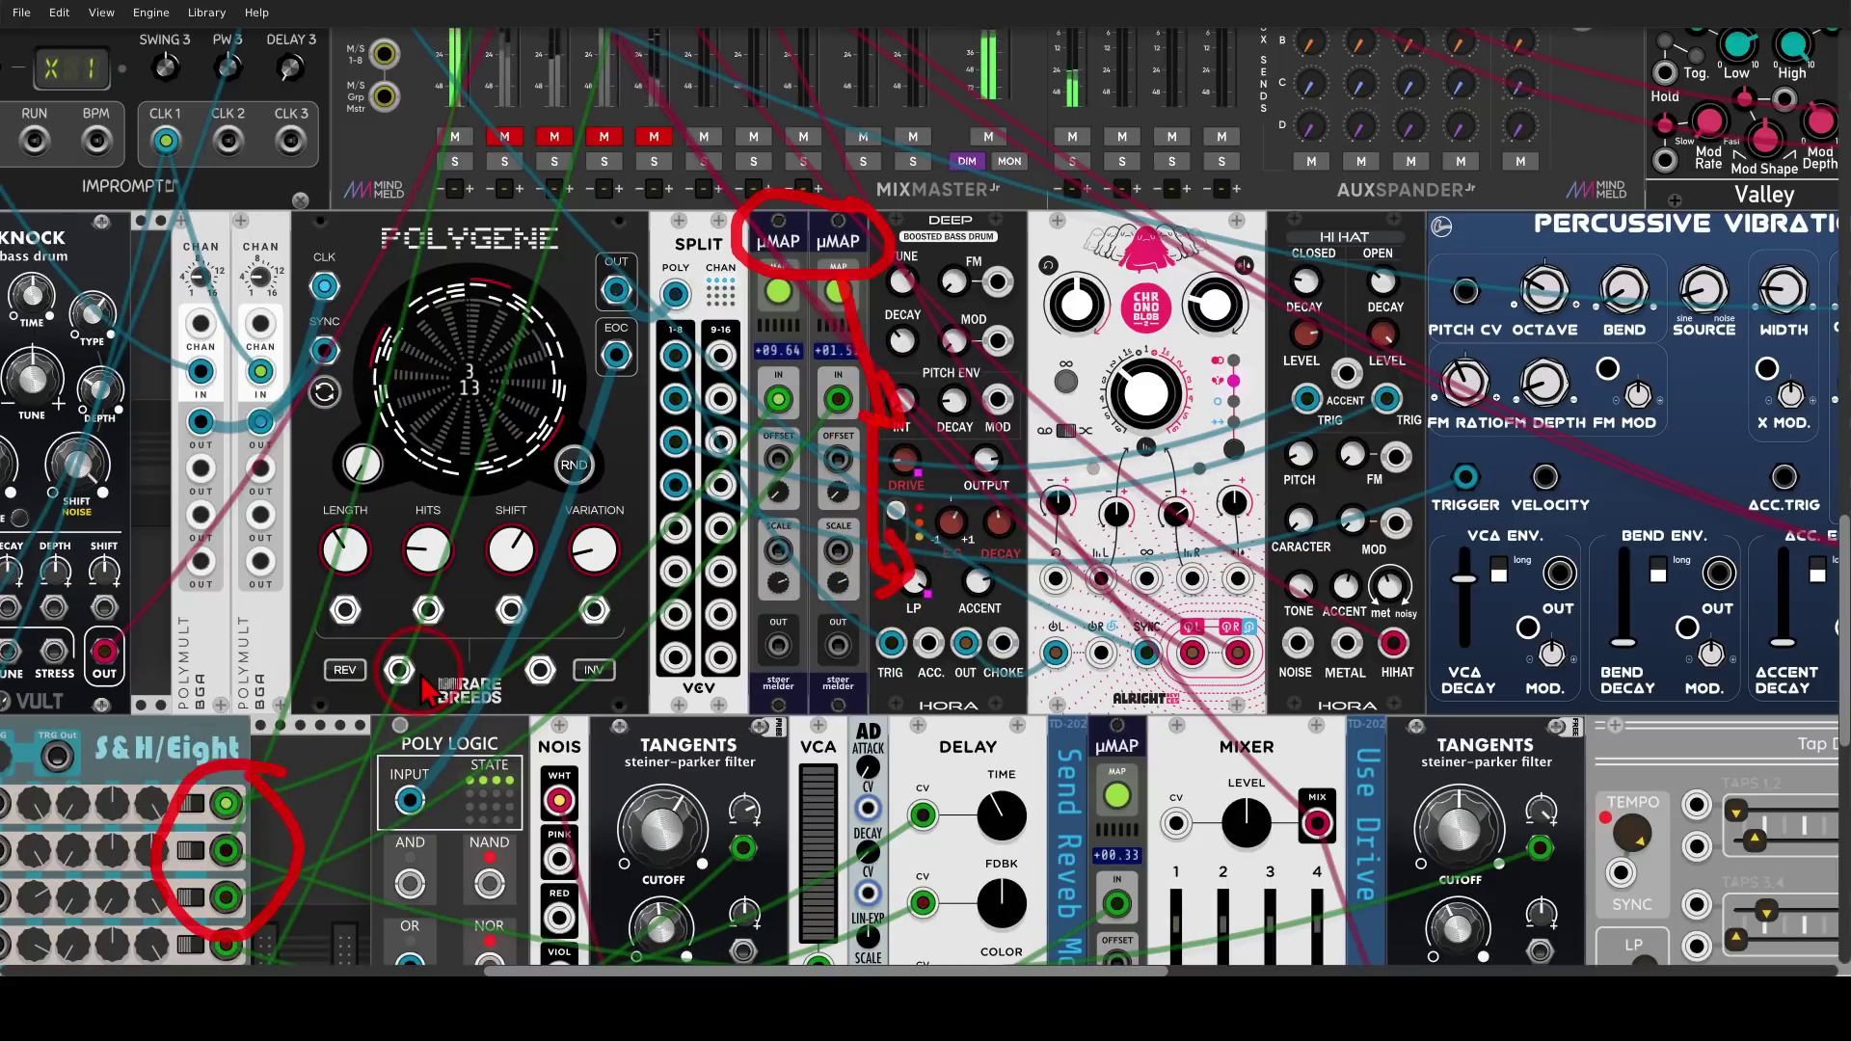
pyautogui.moveTo(593, 567); pyautogui.dragTo(591, 617)
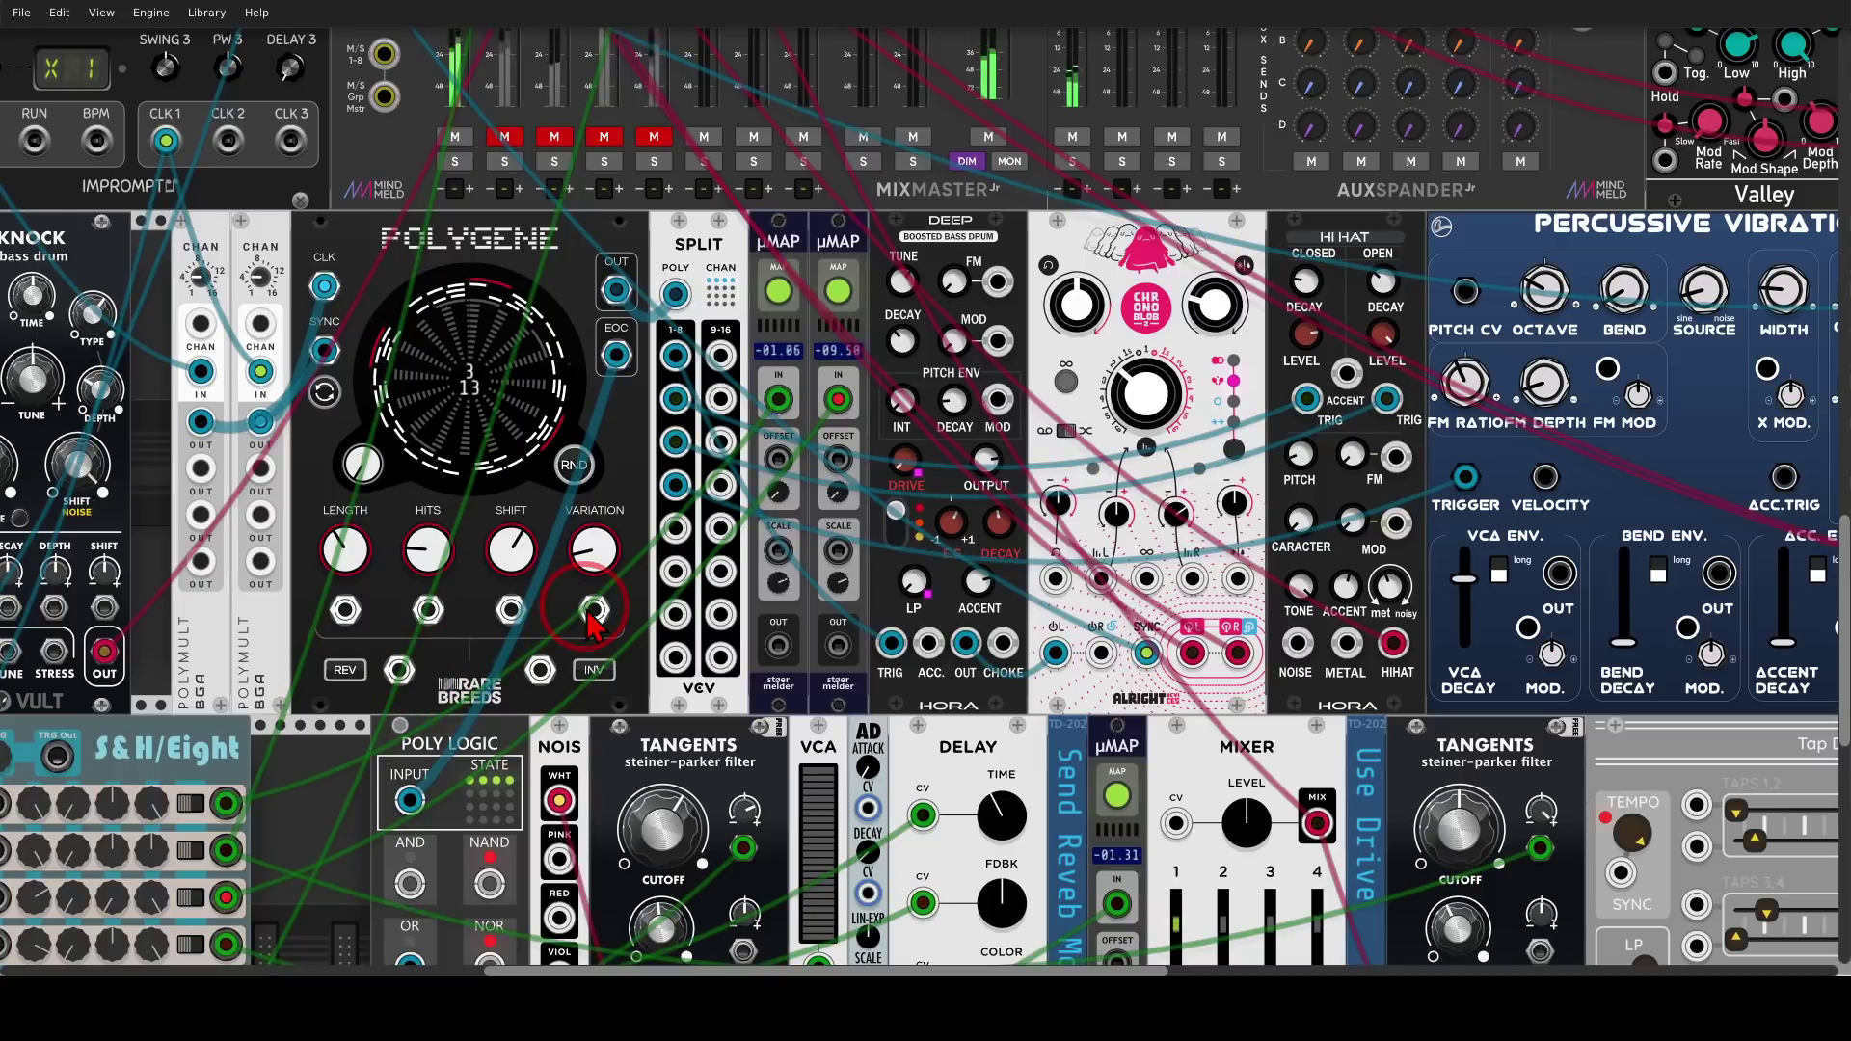
# Unmute the HATS channel in MIXMASTER and return to the POLYGENE row
pyautogui.scroll(7, 593, 625)
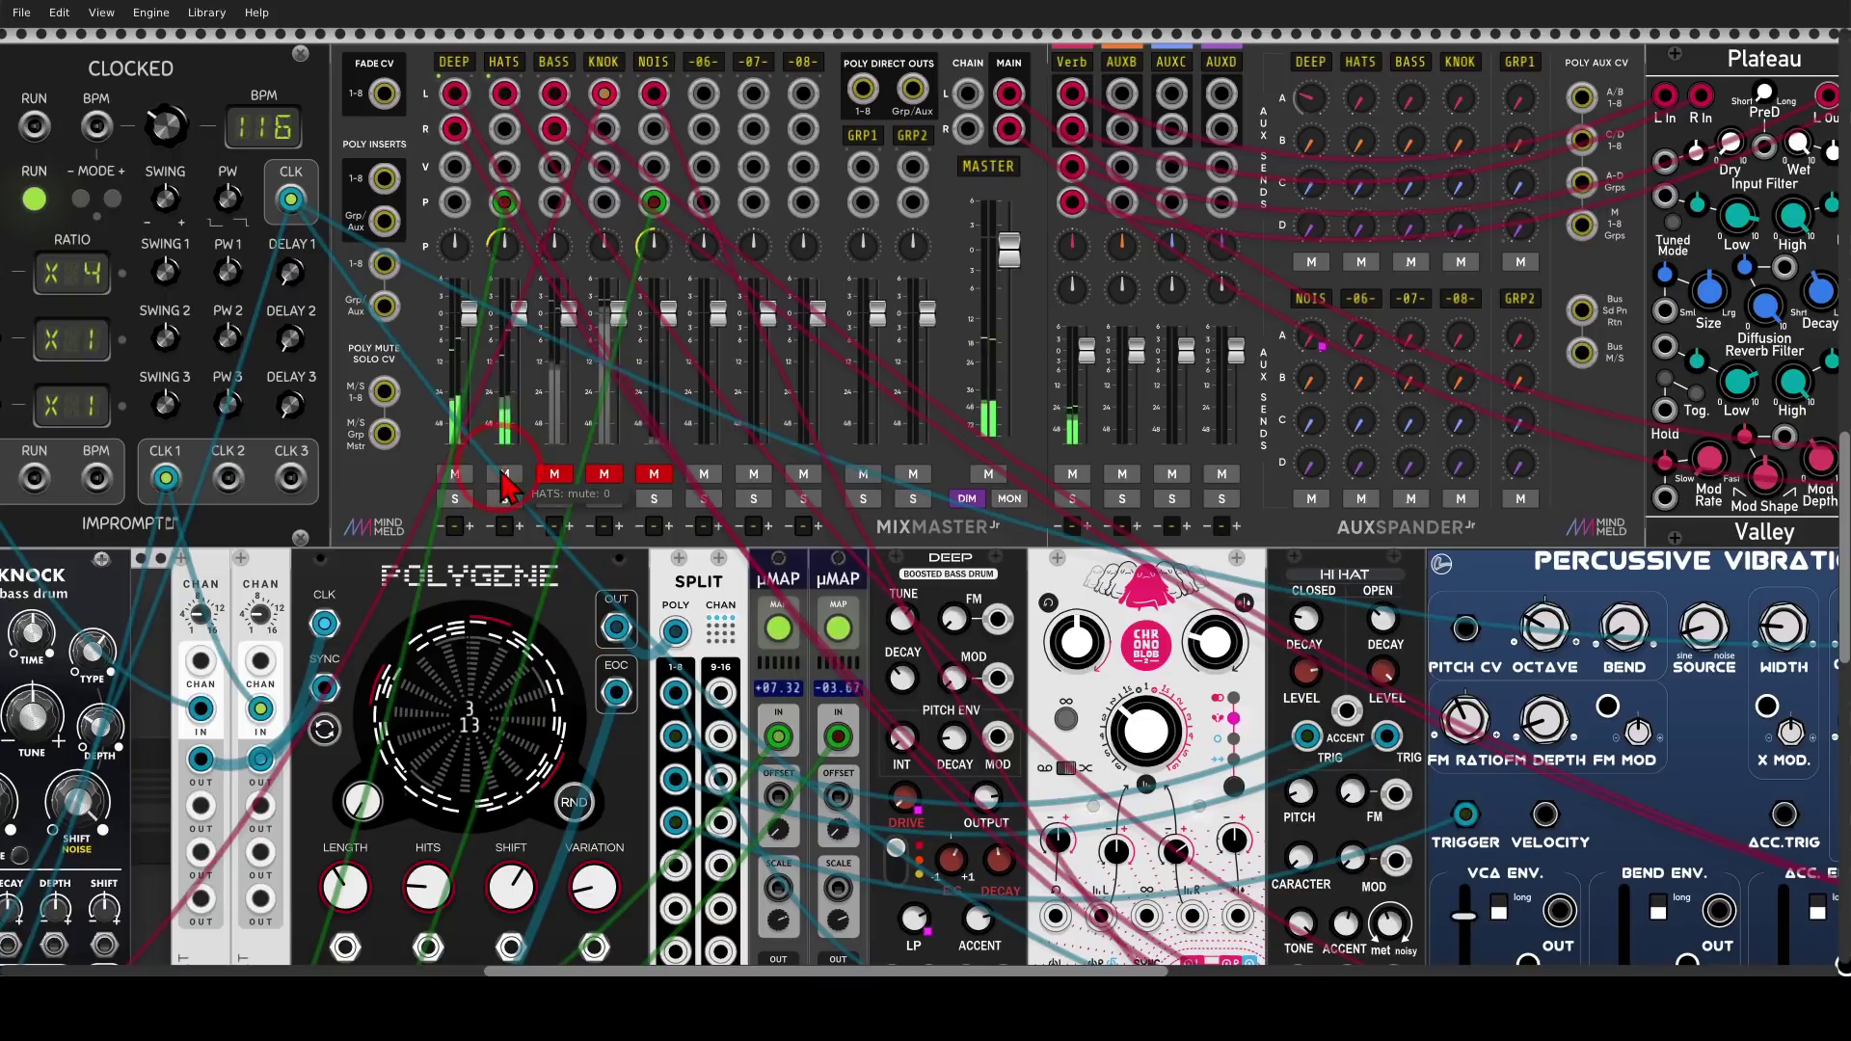
pyautogui.scroll(-4, 617, 608)
pyautogui.scroll(-1, 638, 583)
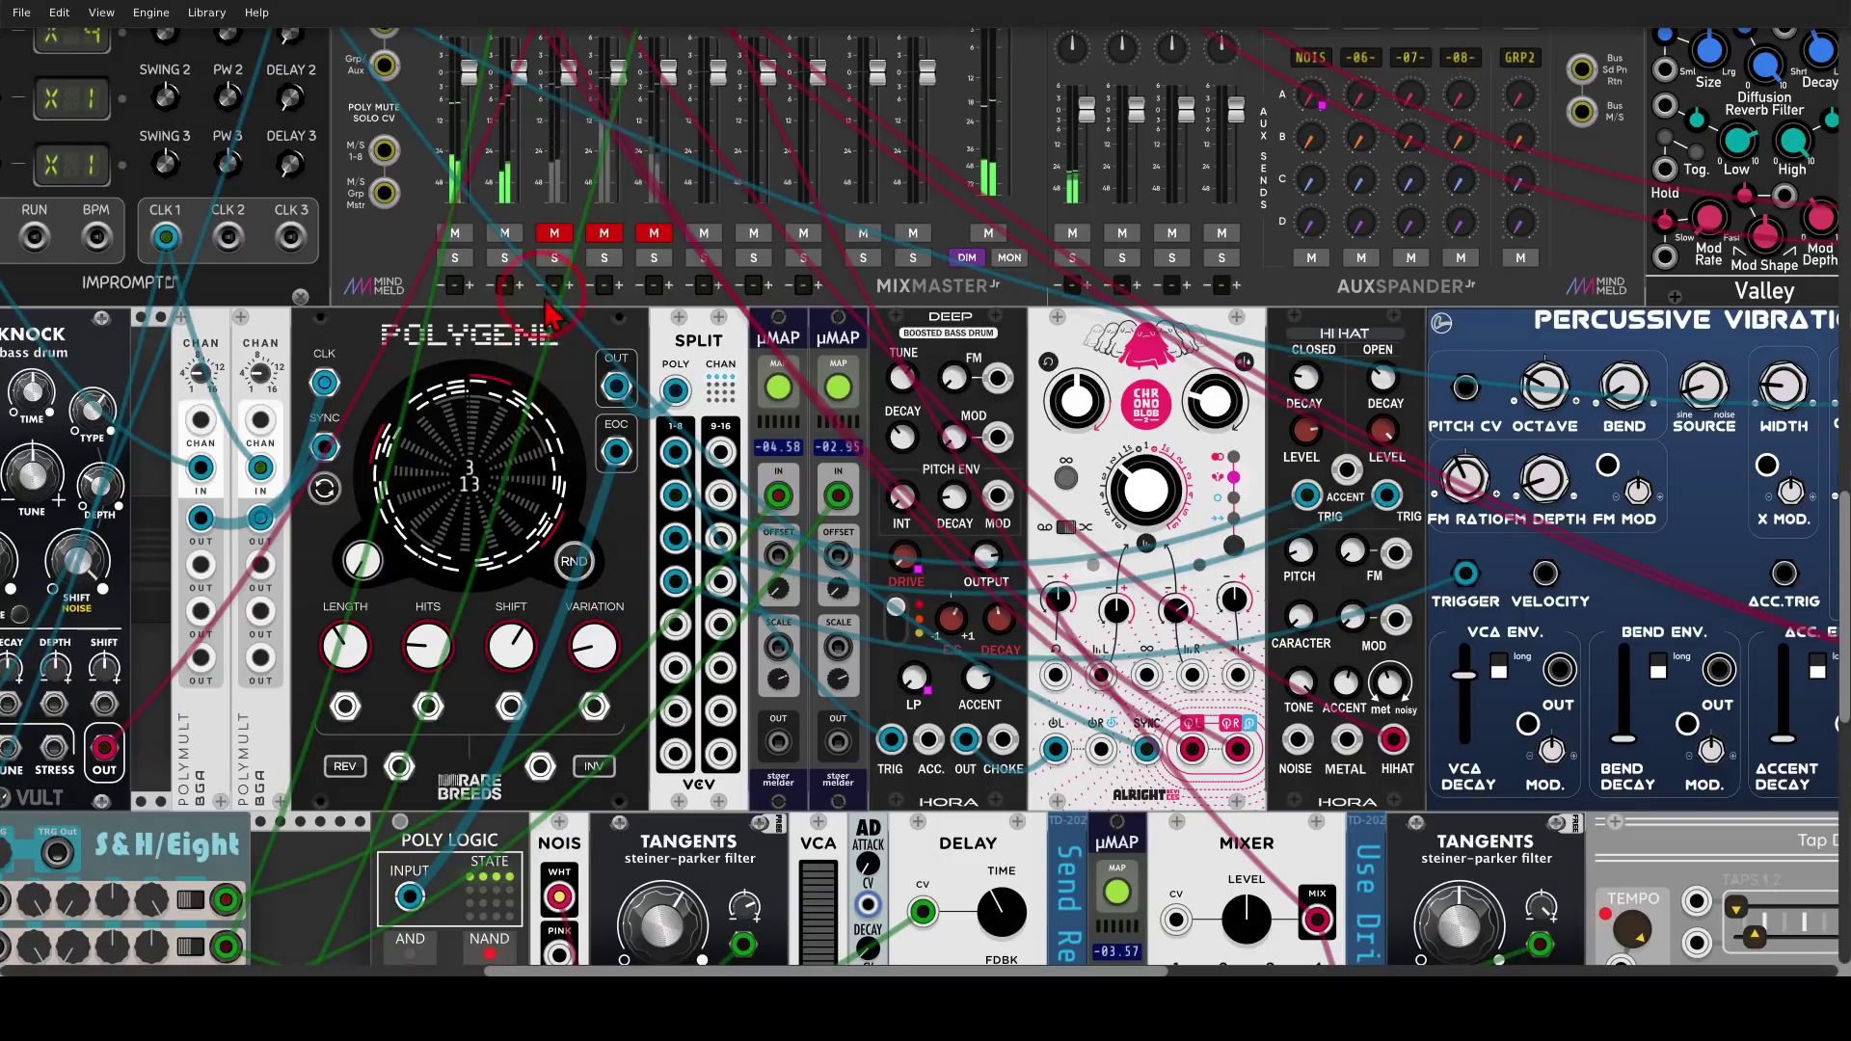
# Trace POLYGENE's individual SPLIT outputs to the DEEP module and the closed and open HI HAT triggers
pyautogui.moveTo(534, 289); pyautogui.dragTo(567, 310)
pyautogui.moveTo(571, 405)
pyautogui.mouseDown()
pyautogui.moveTo(643, 453)
pyautogui.moveTo(650, 435)
pyautogui.moveTo(642, 477)
pyautogui.moveTo(892, 454)
pyautogui.mouseUp()
pyautogui.moveTo(853, 408)
pyautogui.mouseDown()
pyautogui.moveTo(912, 442)
pyautogui.moveTo(887, 490)
pyautogui.mouseUp()
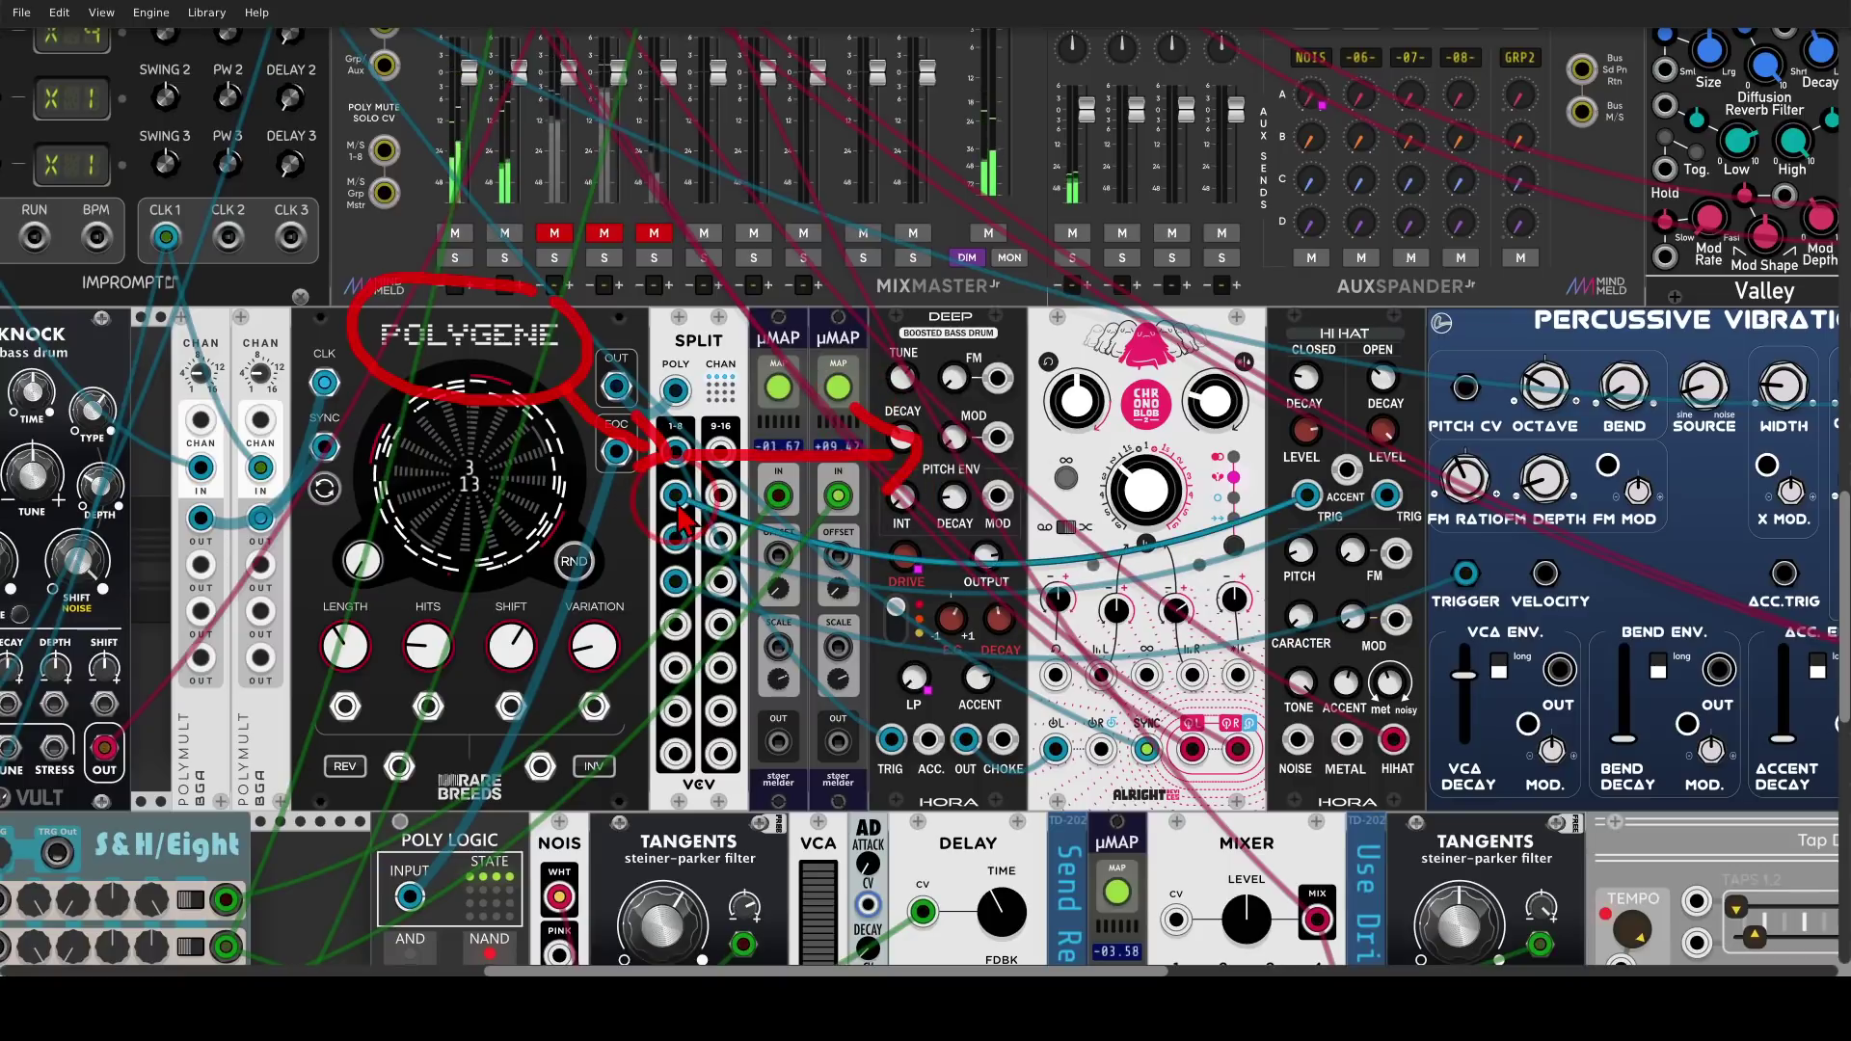
pyautogui.moveTo(686, 497)
pyautogui.mouseDown()
pyautogui.moveTo(1293, 493)
pyautogui.moveTo(1246, 516)
pyautogui.mouseUp()
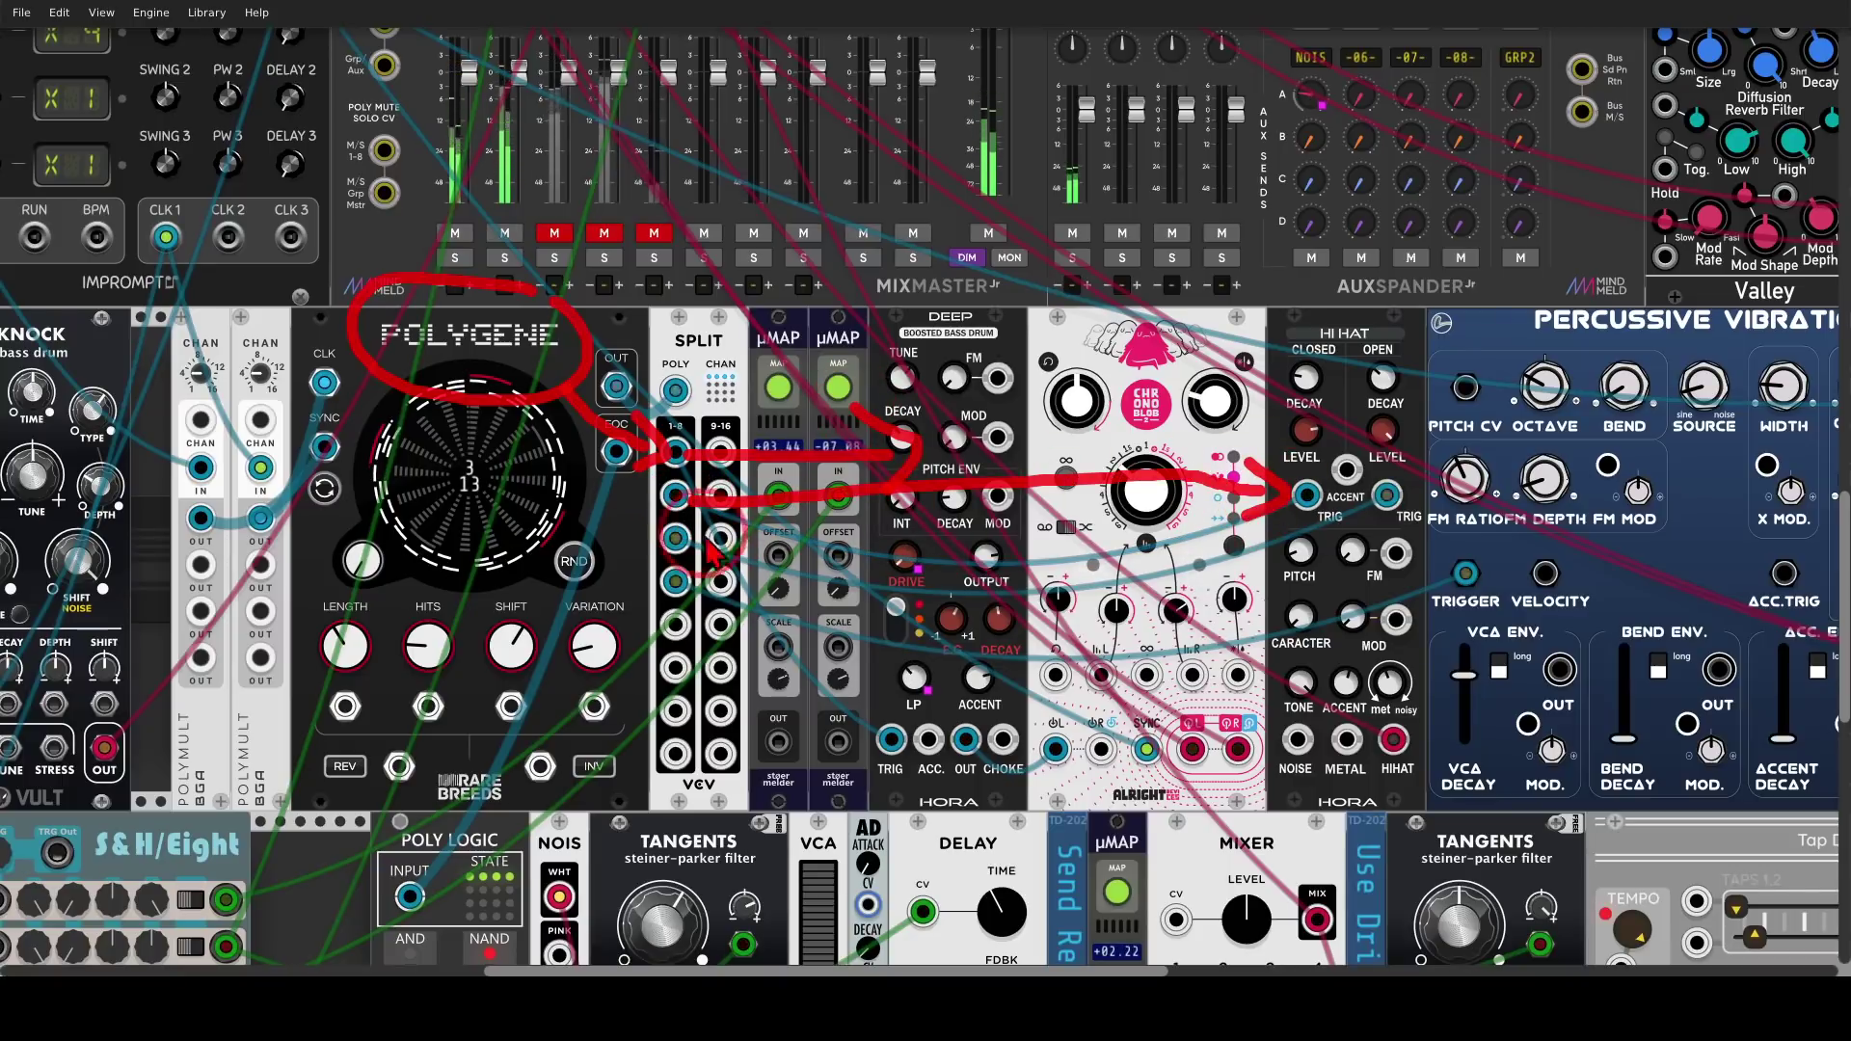
pyautogui.moveTo(709, 543)
pyautogui.mouseDown()
pyautogui.moveTo(1292, 496)
pyautogui.moveTo(1335, 461)
pyautogui.moveTo(1350, 526)
pyautogui.mouseUp()
pyautogui.moveTo(883, 617)
pyautogui.mouseDown()
pyautogui.moveTo(872, 660)
pyautogui.moveTo(845, 639)
pyautogui.mouseUp()
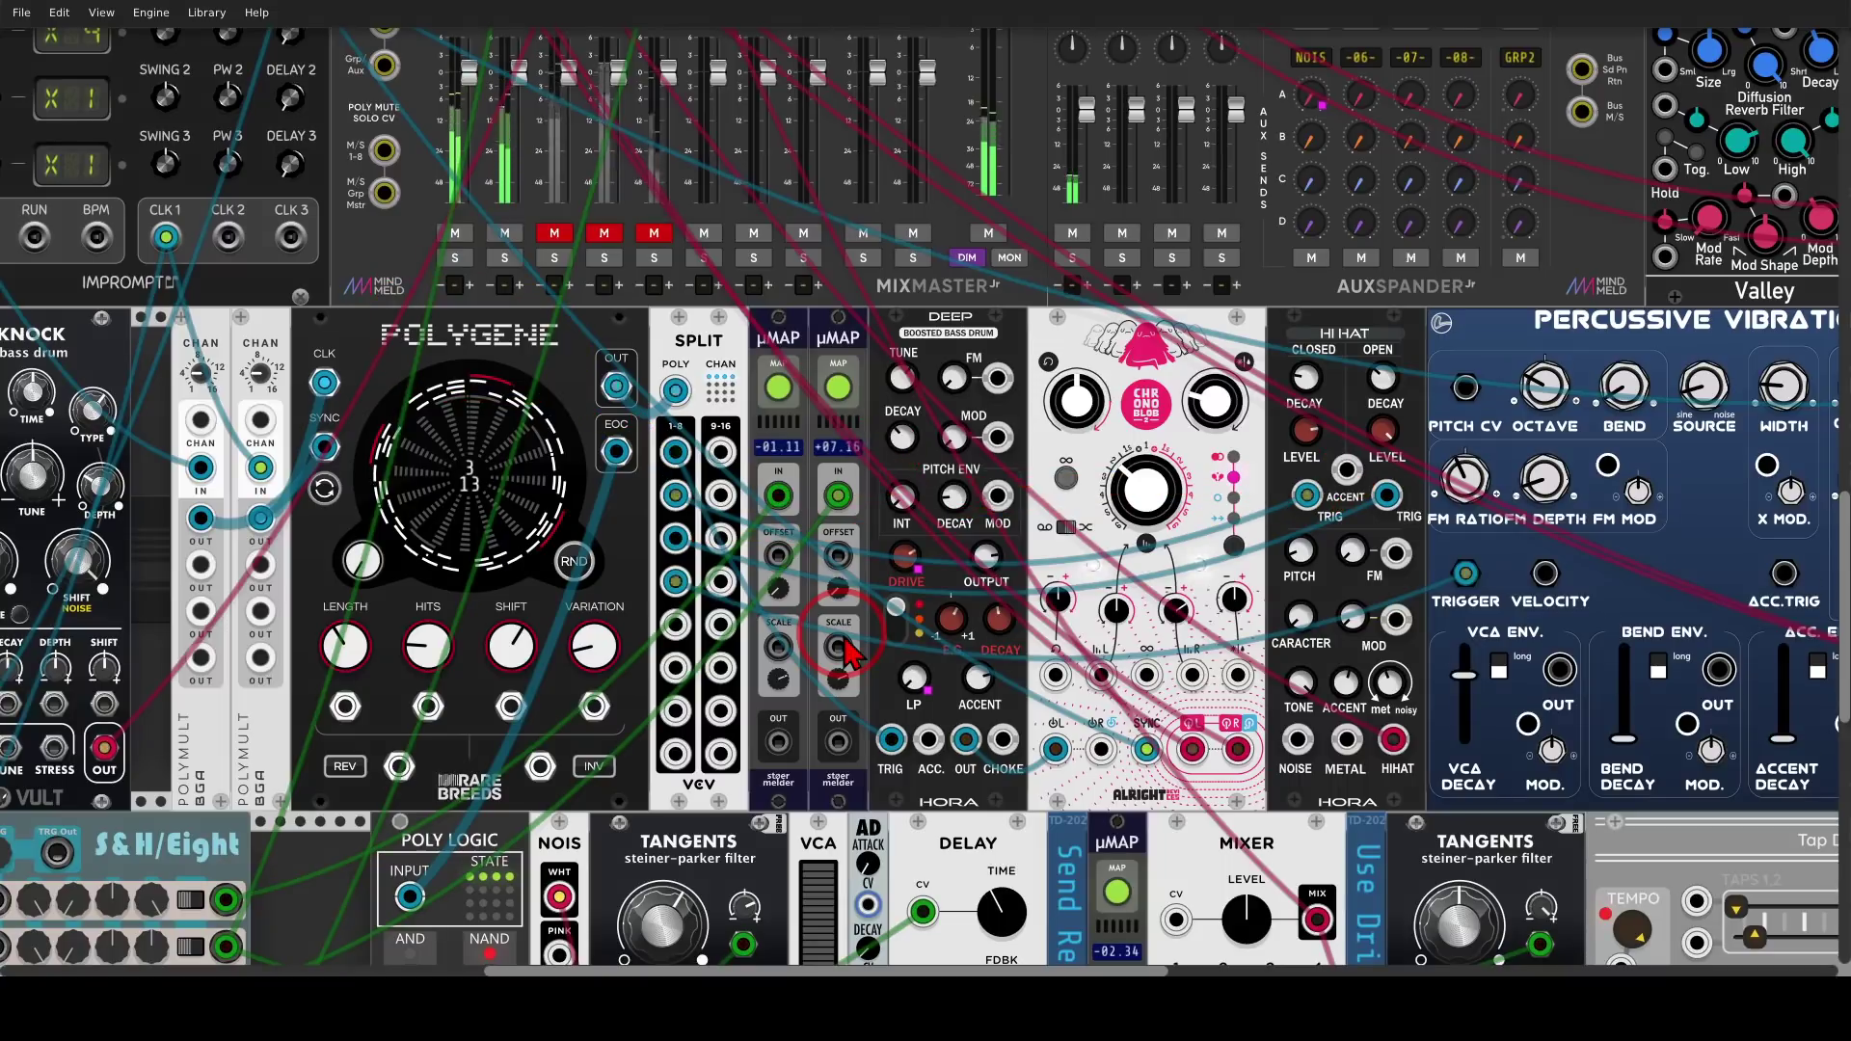
pyautogui.moveTo(709, 453); pyautogui.dragTo(672, 489)
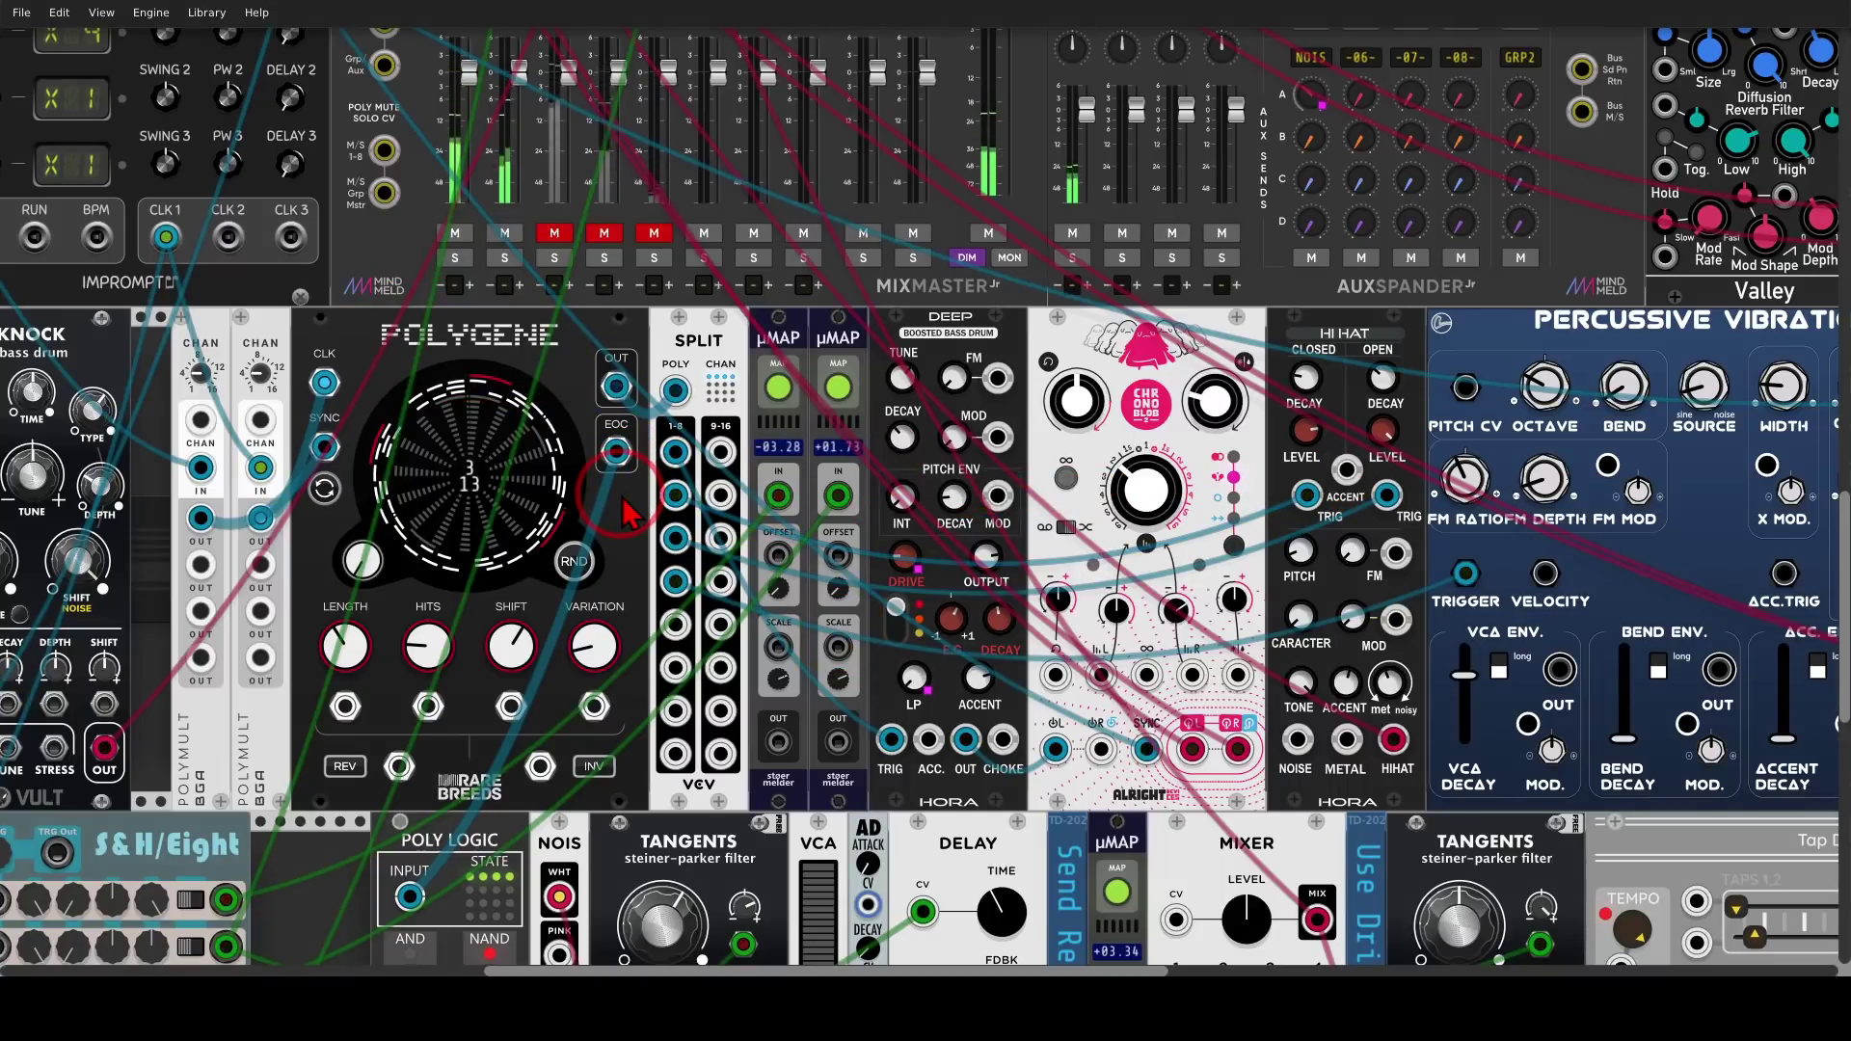
# Unmute the BASS channel and examine its PERCUSSIVE VIBRATION voice with the VCA, DADSR(H) and Electric Ensemble
pyautogui.scroll(5, 617, 511)
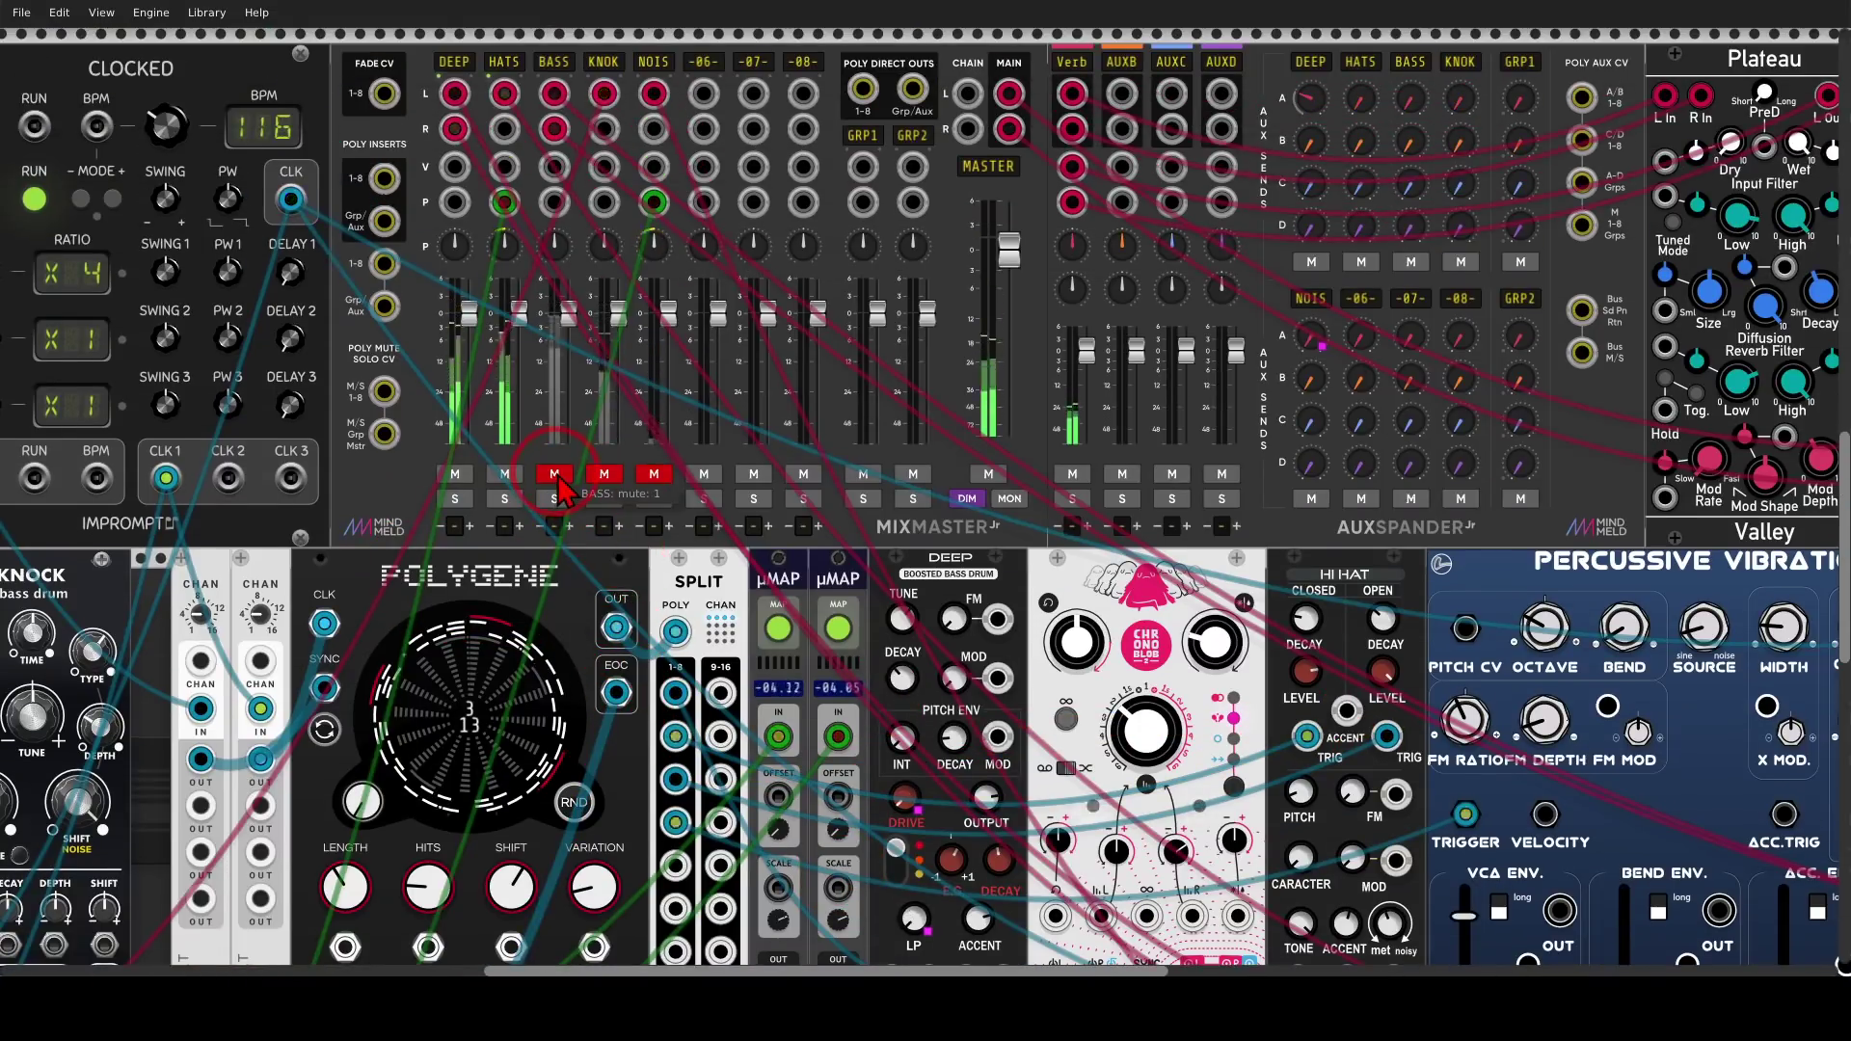
pyautogui.click(555, 474)
pyautogui.moveTo(897, 574)
pyautogui.mouseDown()
pyautogui.moveTo(950, 584)
pyautogui.moveTo(109, 349)
pyautogui.mouseUp()
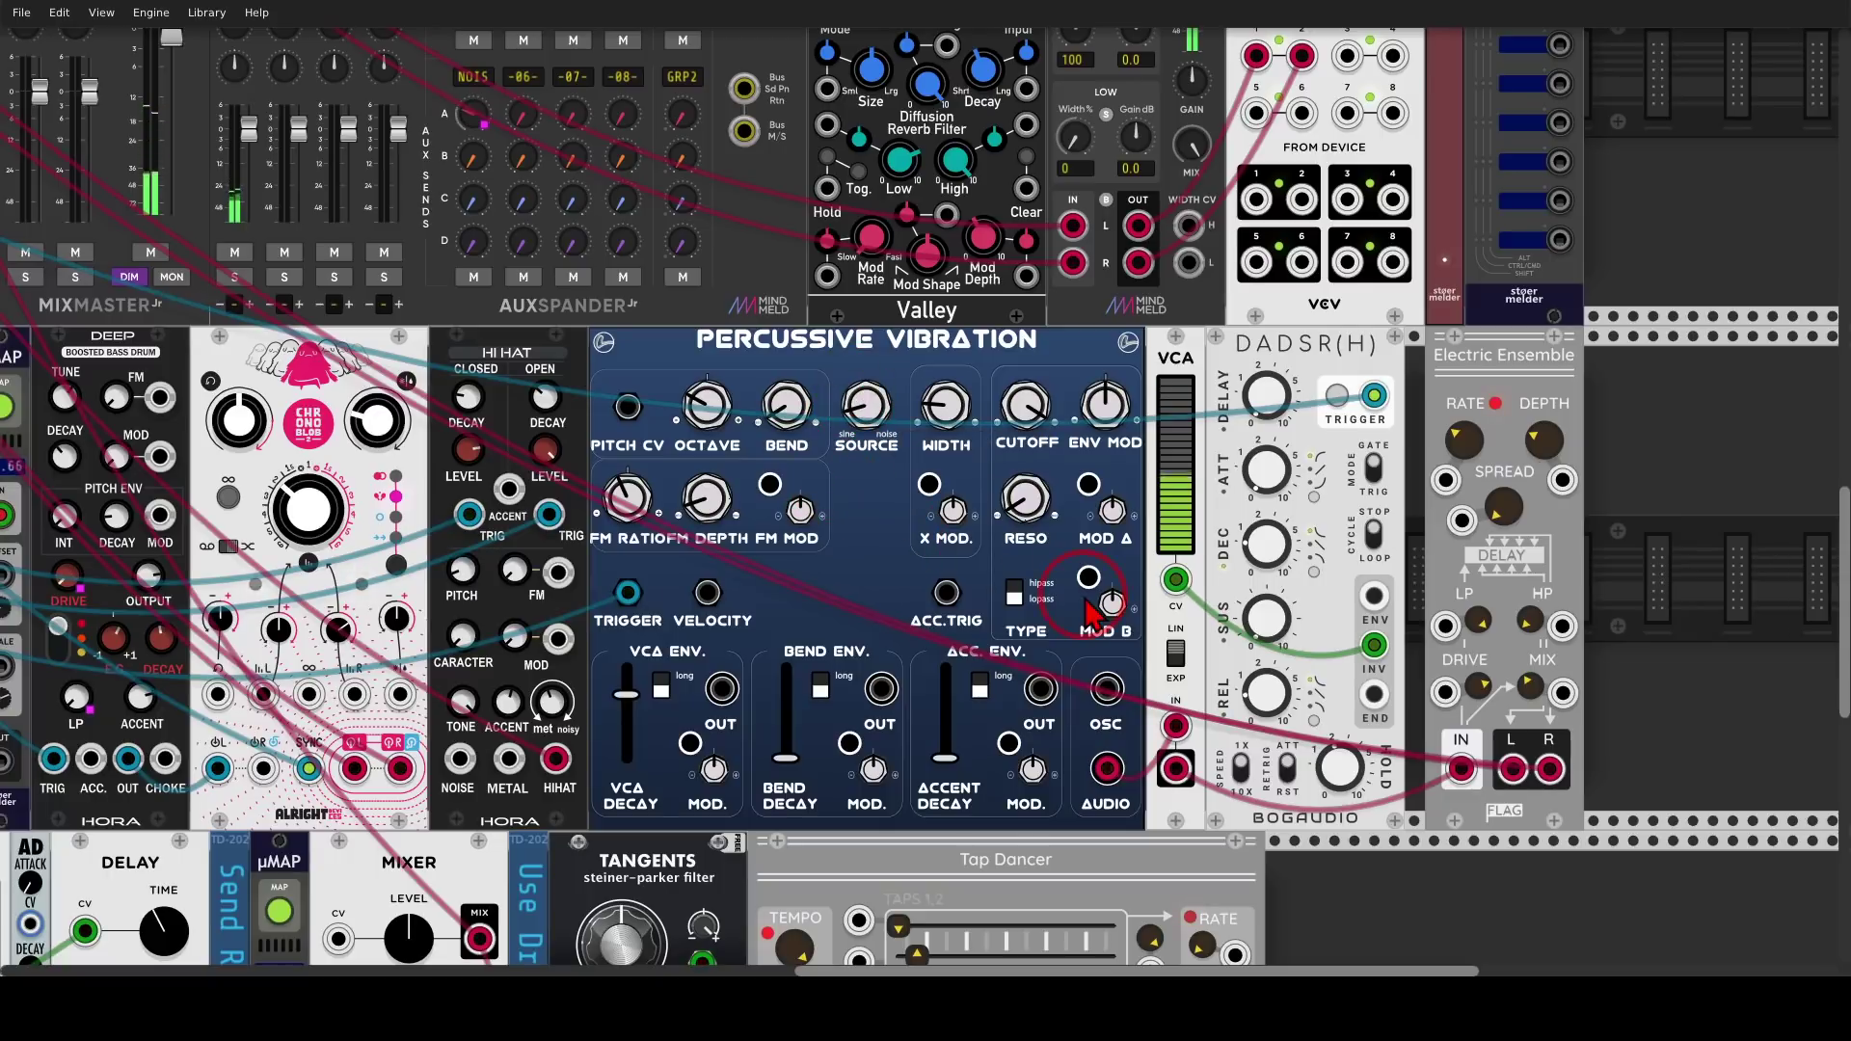
pyautogui.moveTo(1571, 331)
pyautogui.mouseDown()
pyautogui.moveTo(1391, 336)
pyautogui.moveTo(1454, 434)
pyautogui.moveTo(1601, 409)
pyautogui.mouseUp()
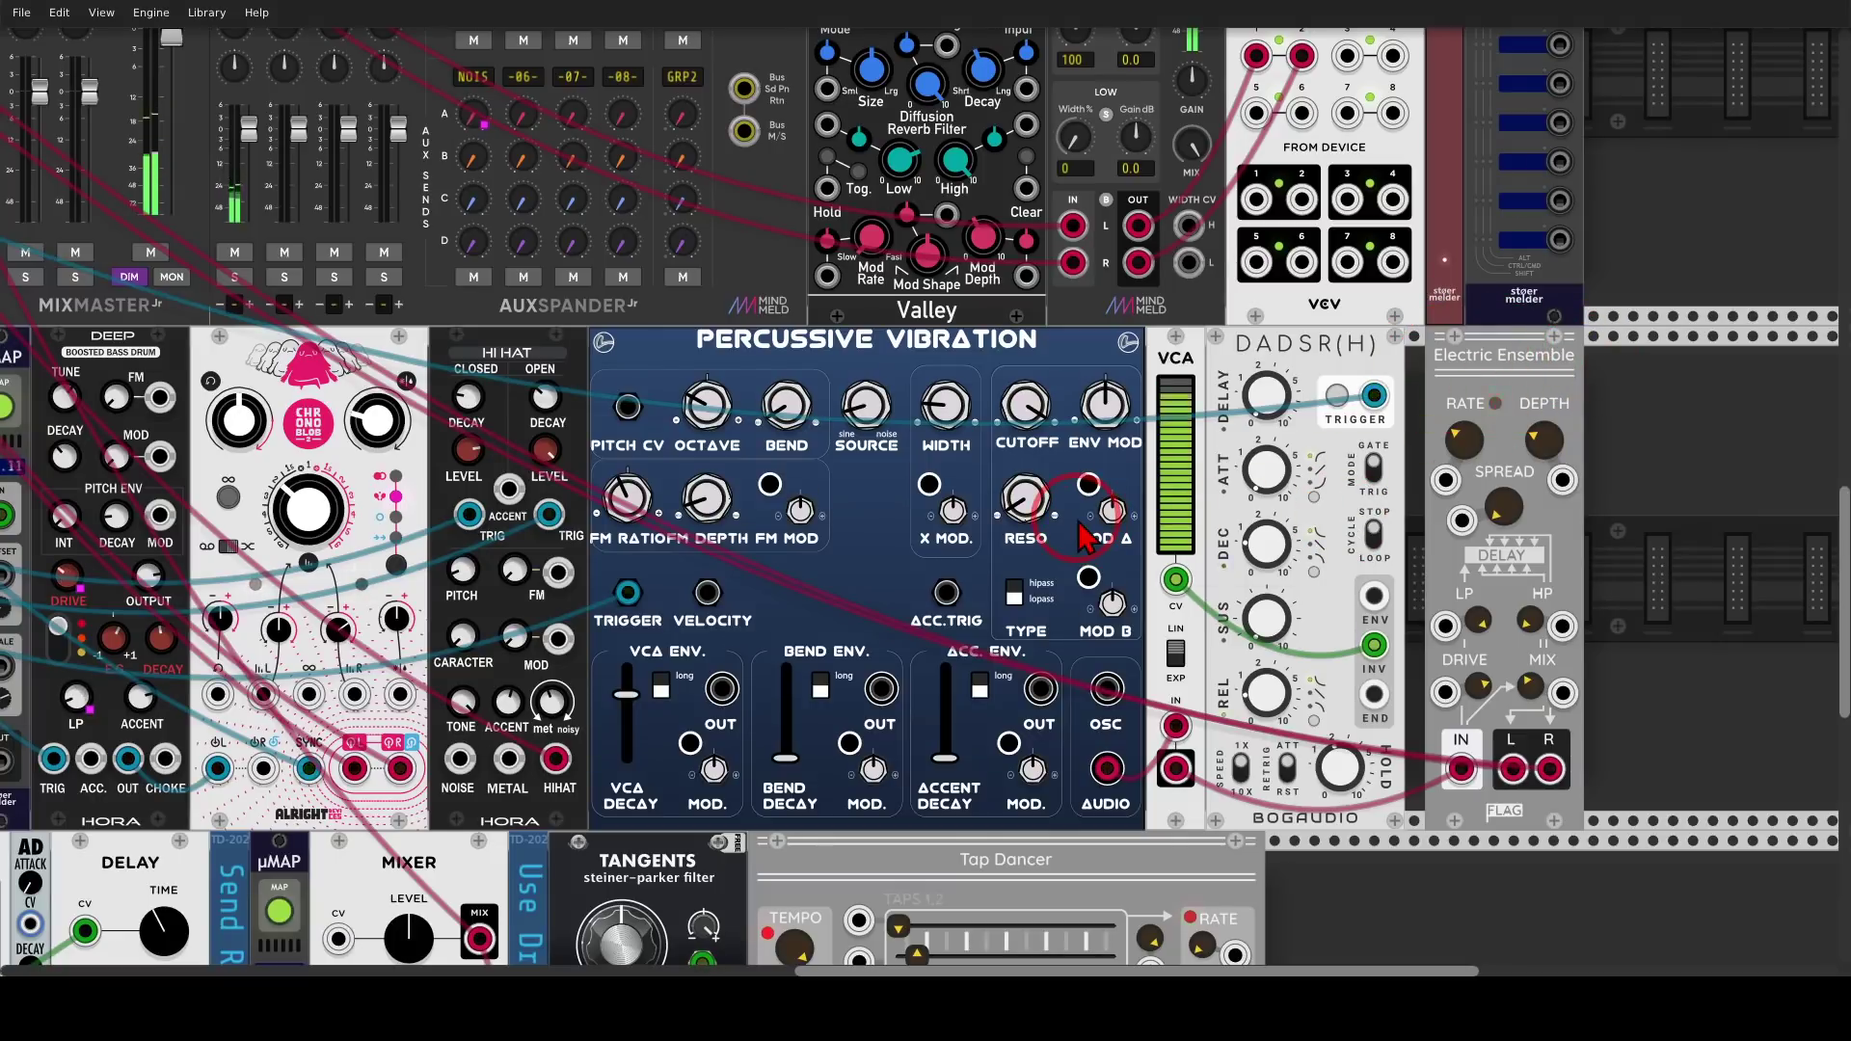
pyautogui.moveTo(1215, 552)
pyautogui.mouseDown()
pyautogui.moveTo(1170, 609)
pyautogui.moveTo(1206, 544)
pyautogui.moveTo(1229, 582)
pyautogui.moveTo(1329, 616)
pyautogui.moveTo(1333, 581)
pyautogui.moveTo(1350, 645)
pyautogui.moveTo(1312, 654)
pyautogui.mouseUp()
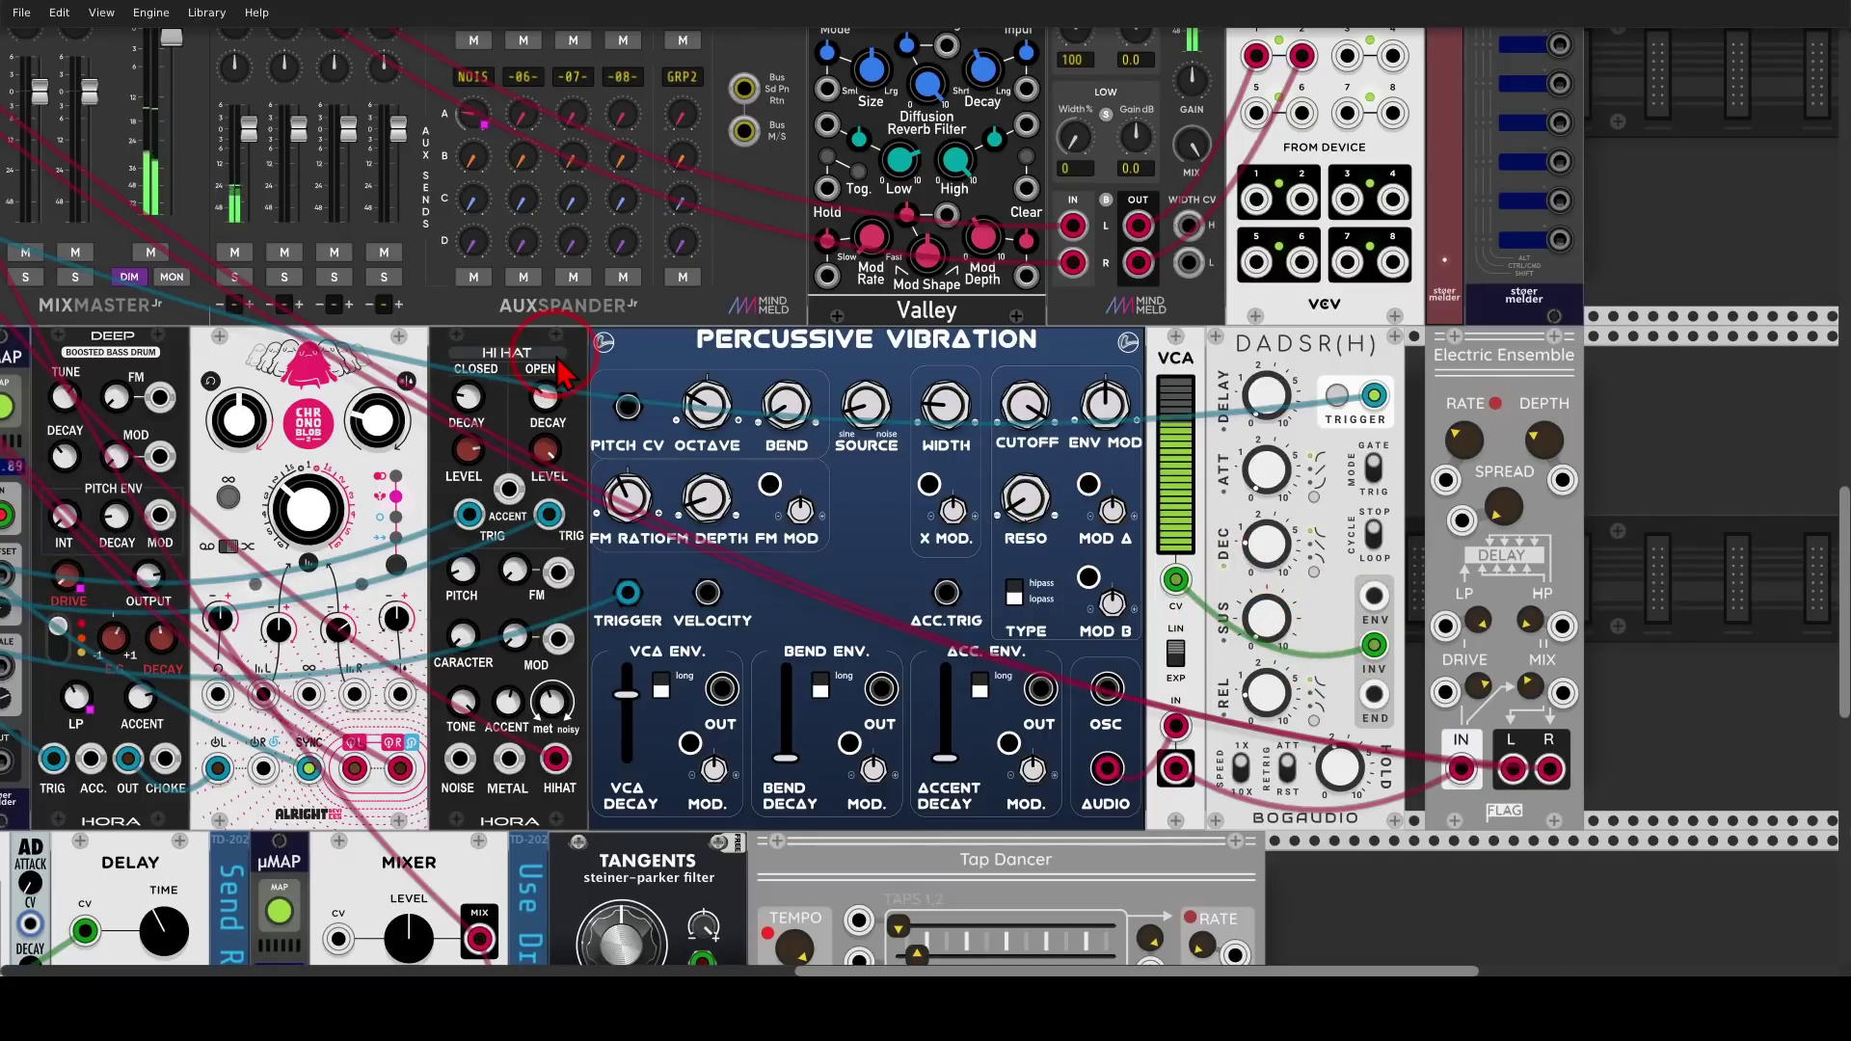
# Go back to the KNOCK bass drum and unmute the KNOK channel in MIXMASTER
pyautogui.moveTo(569, 362); pyautogui.dragTo(1456, 439)
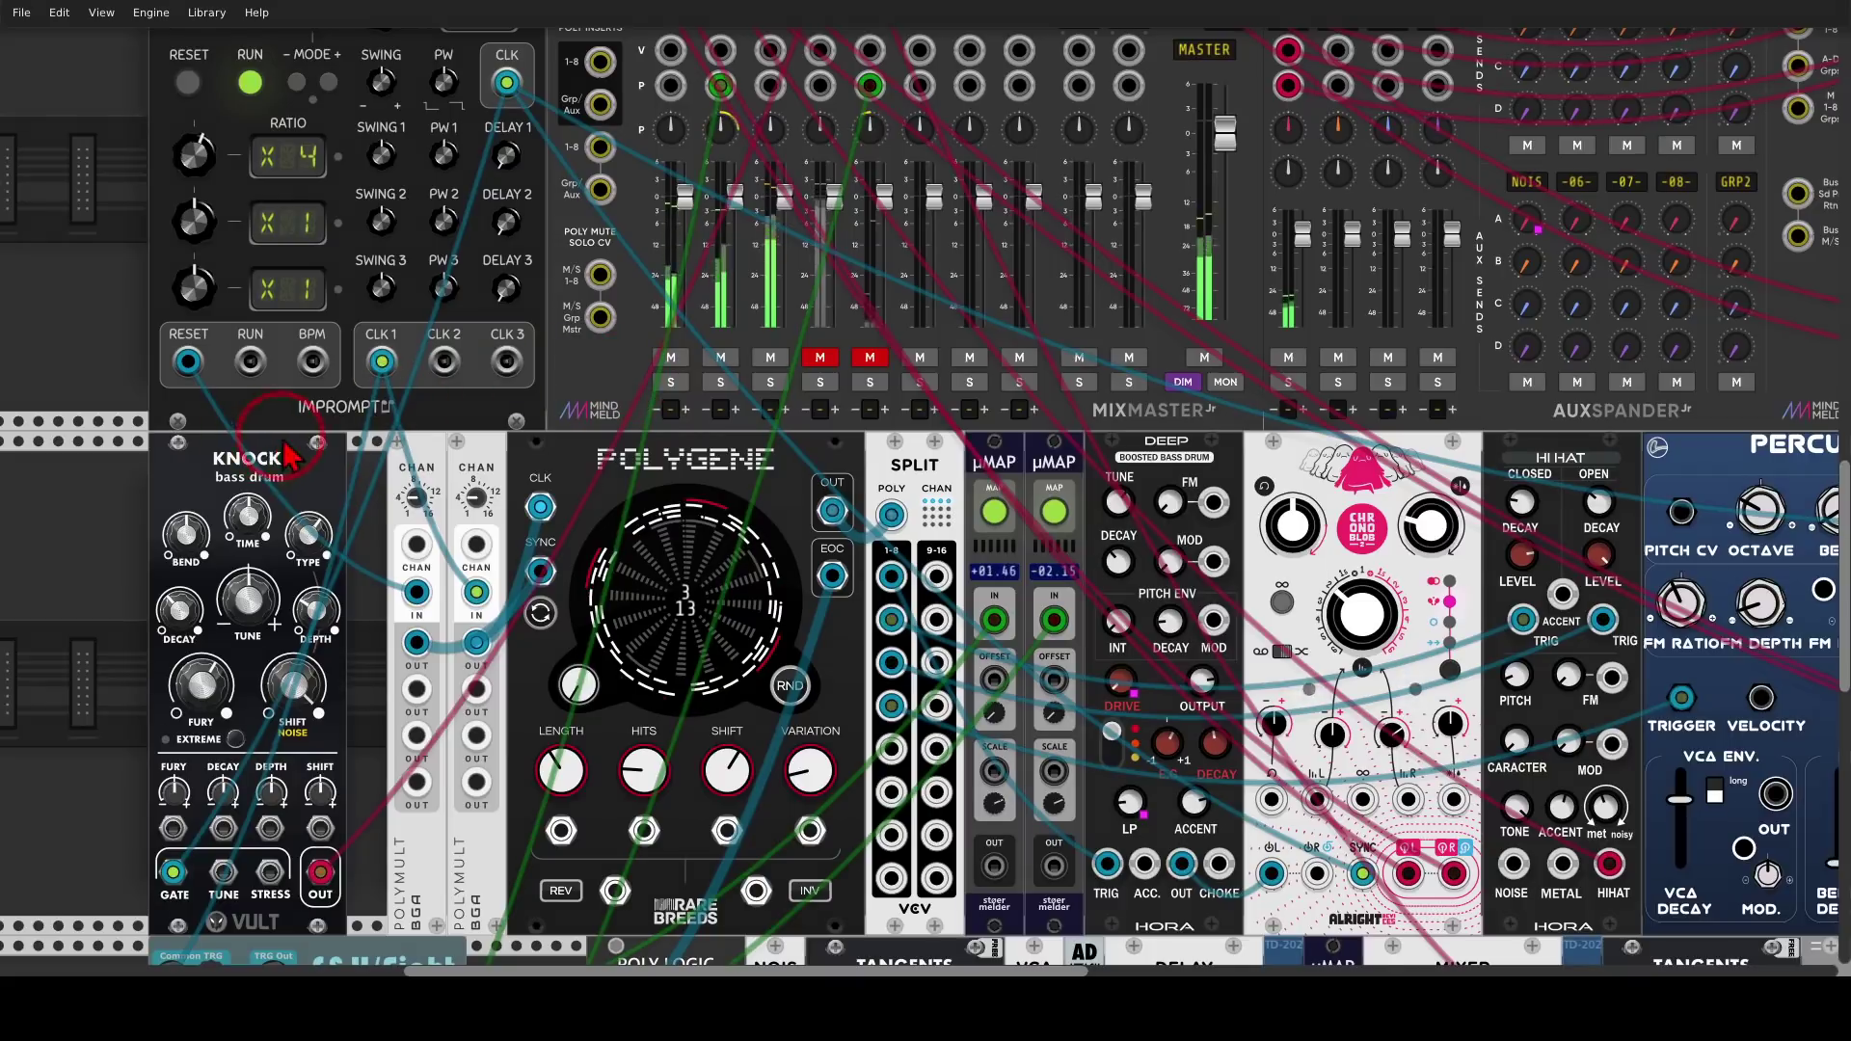
pyautogui.click(819, 358)
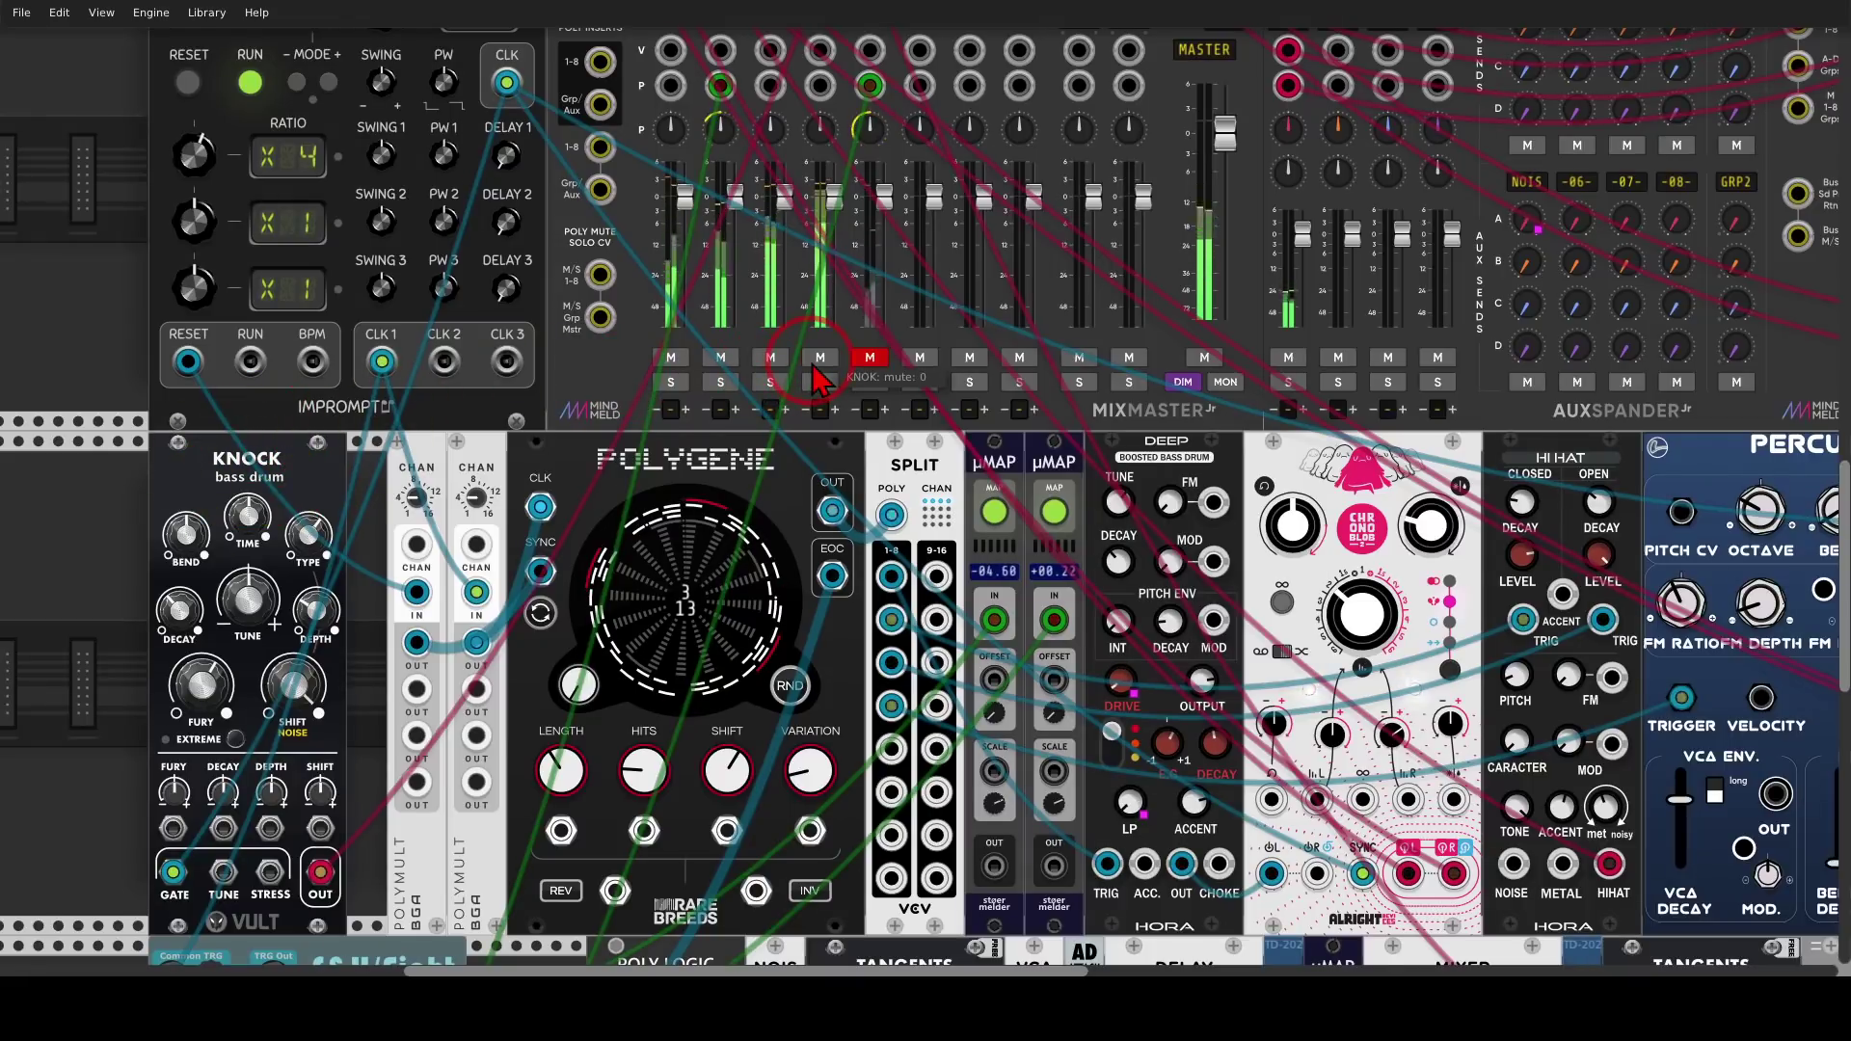
# Follow the patch from POLYGENE down to the POLY LOGIC module and examine its input and OR output
pyautogui.scroll(-1, 820, 379)
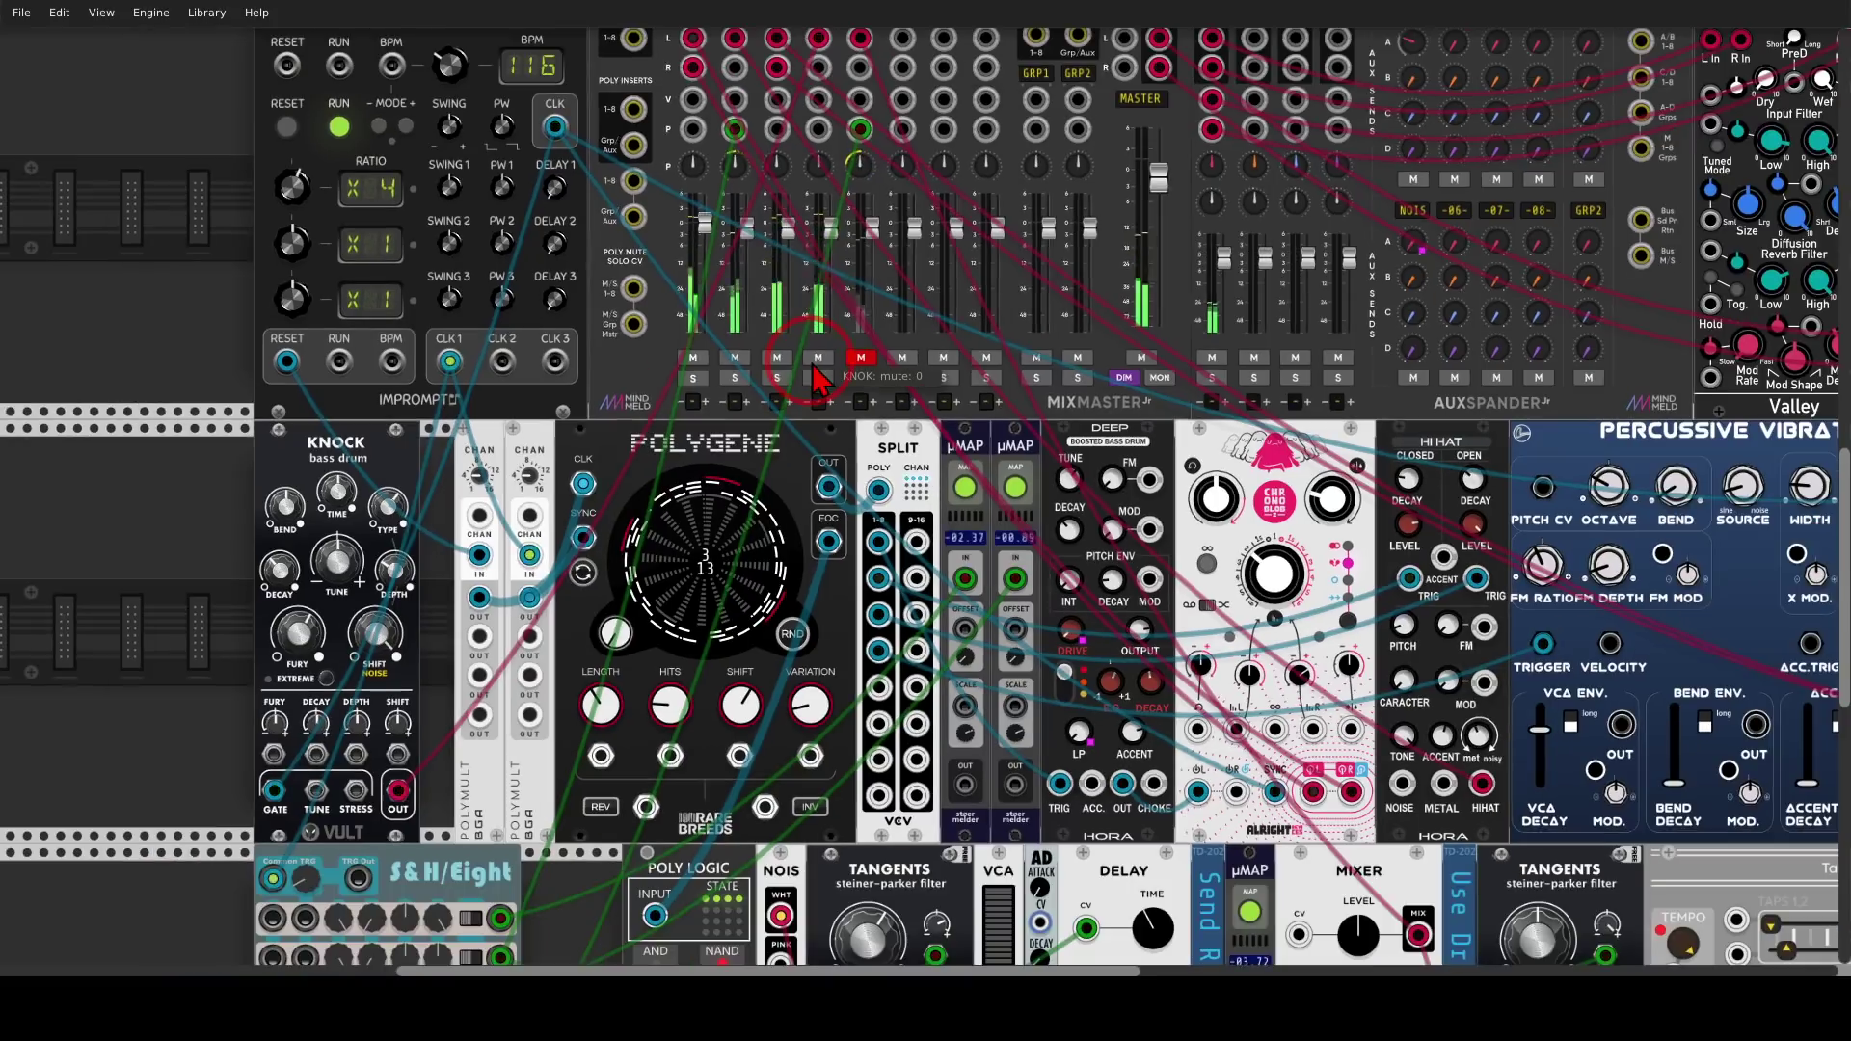
pyautogui.scroll(-1, 848, 415)
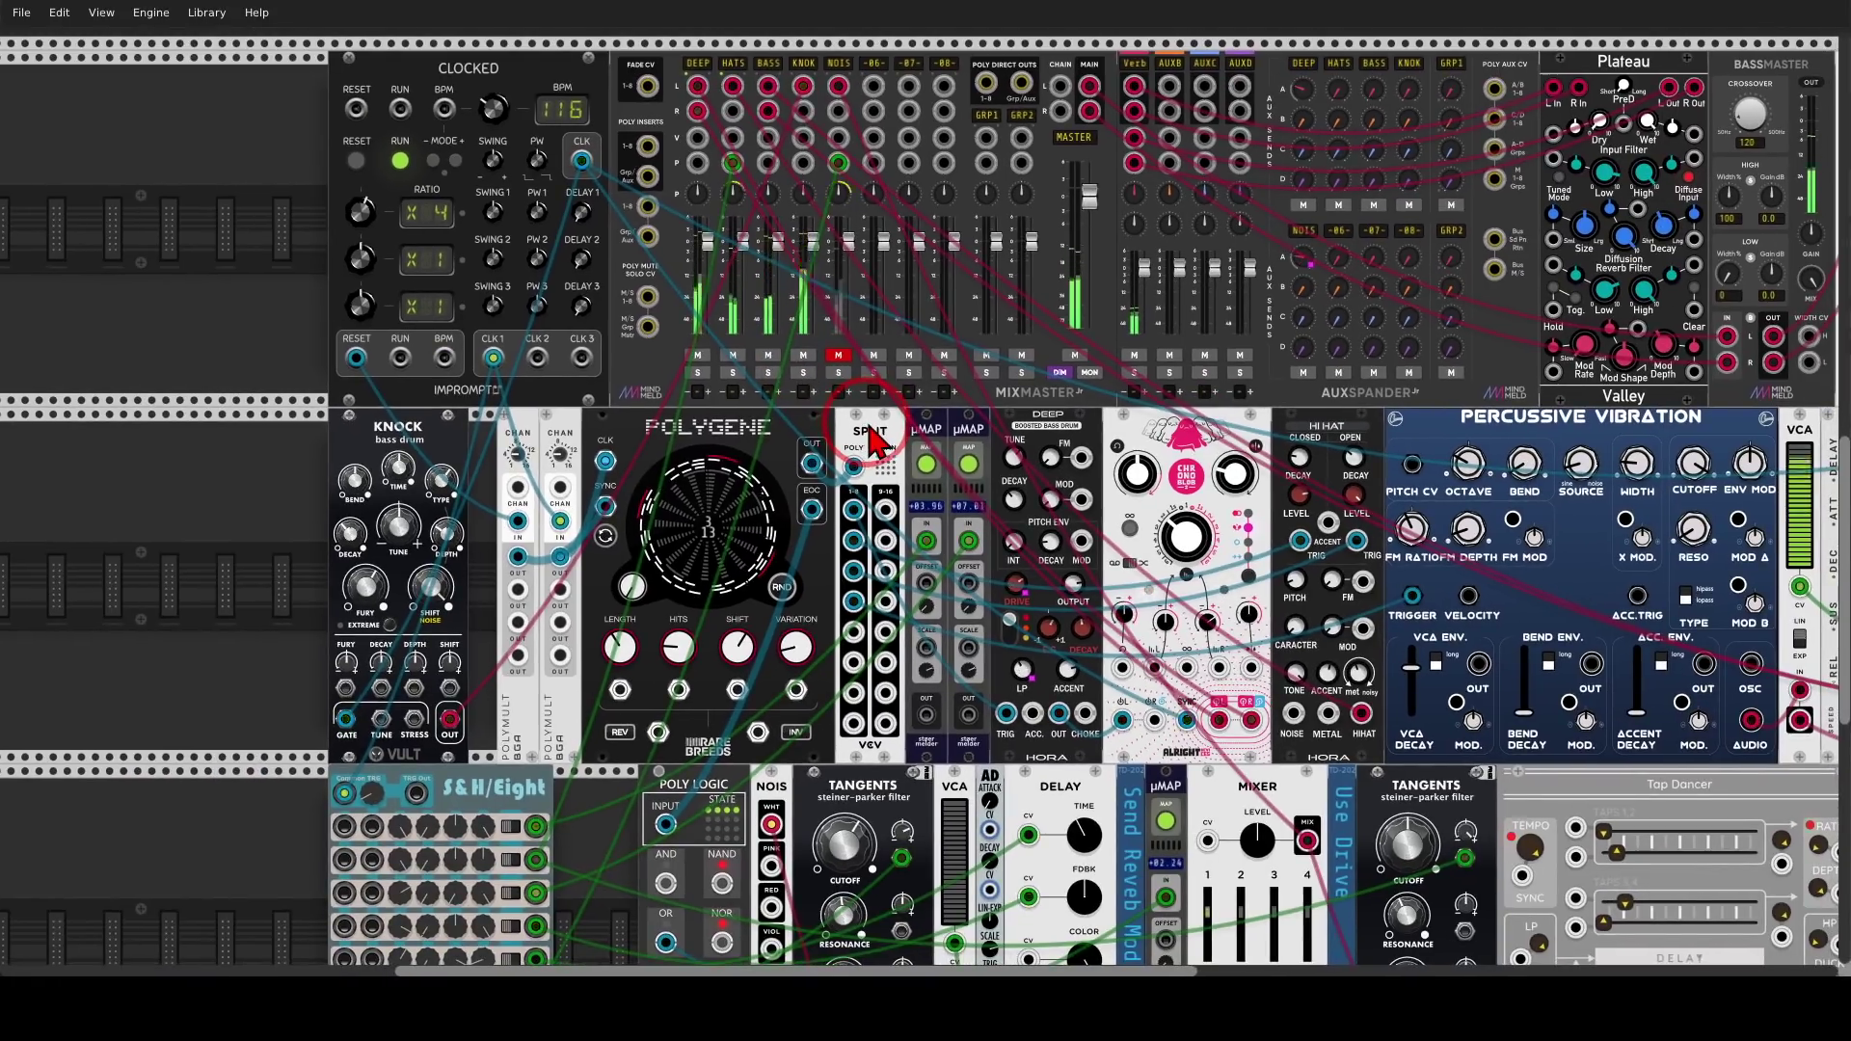
pyautogui.moveTo(869, 427); pyautogui.dragTo(734, 427)
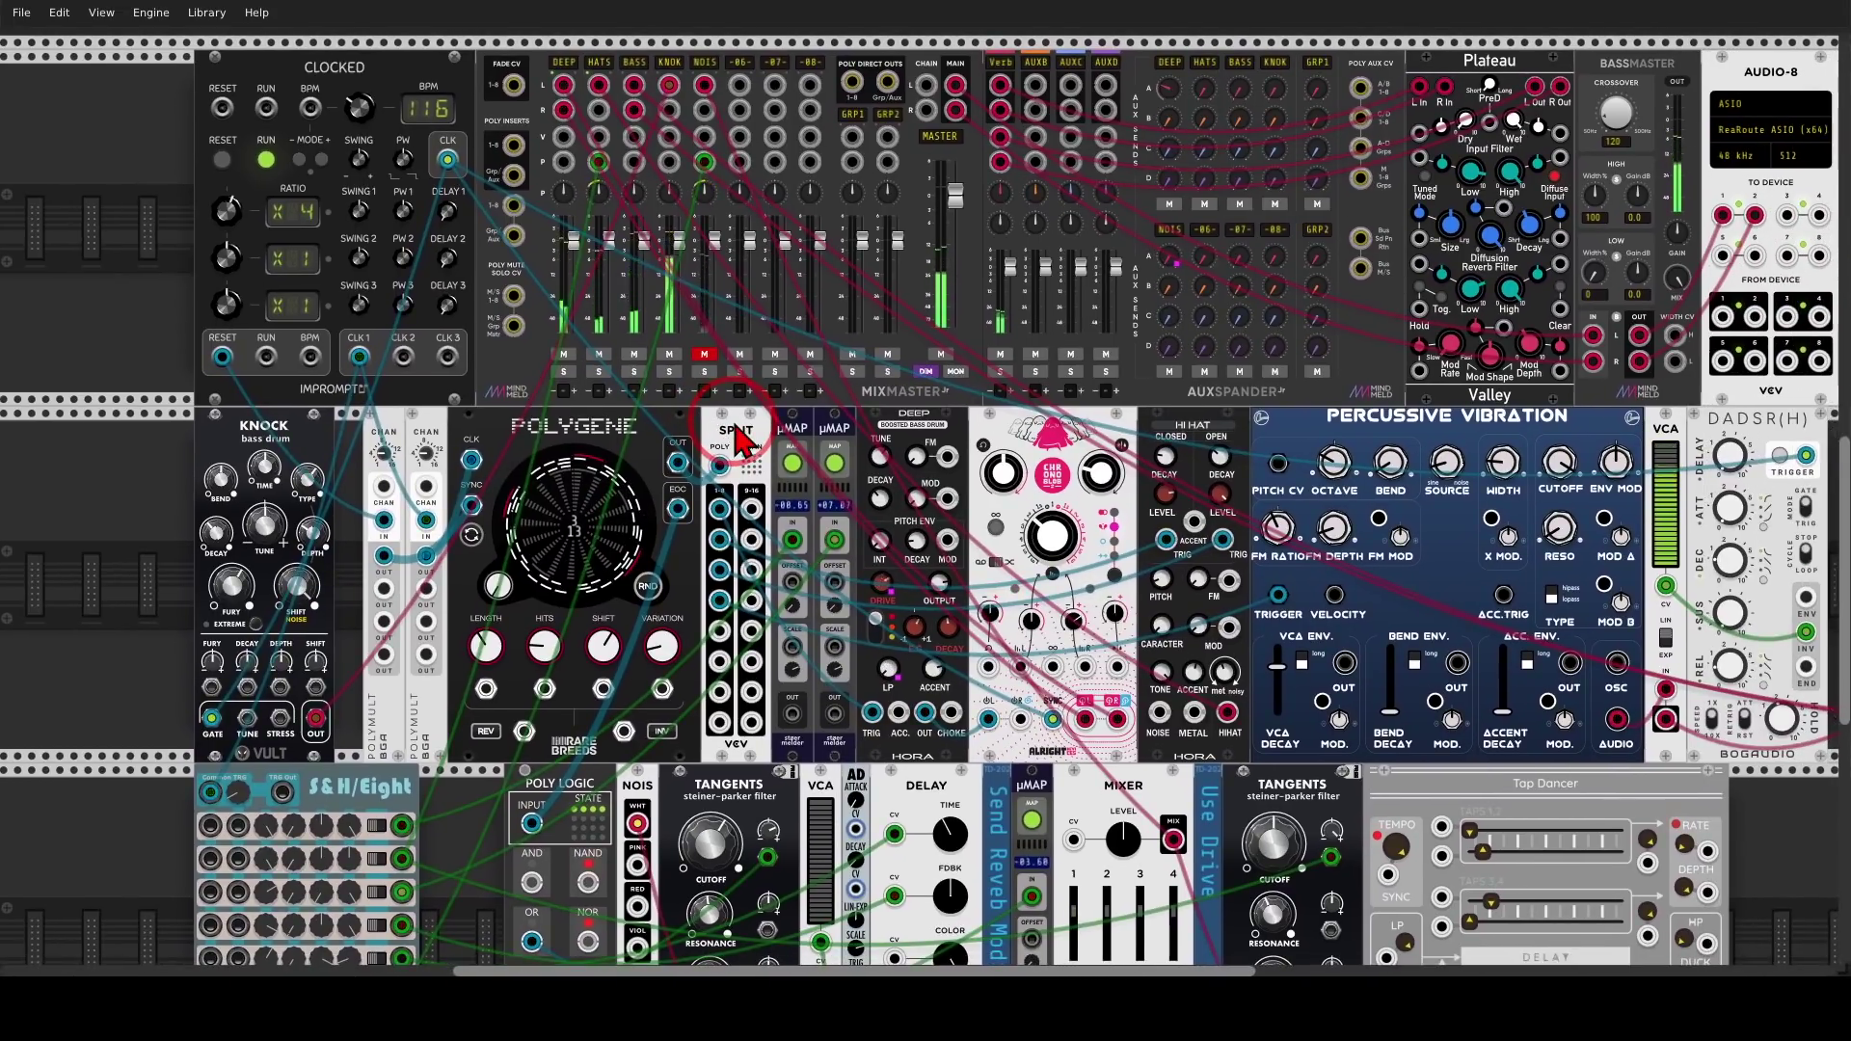
pyautogui.scroll(-5, 740, 439)
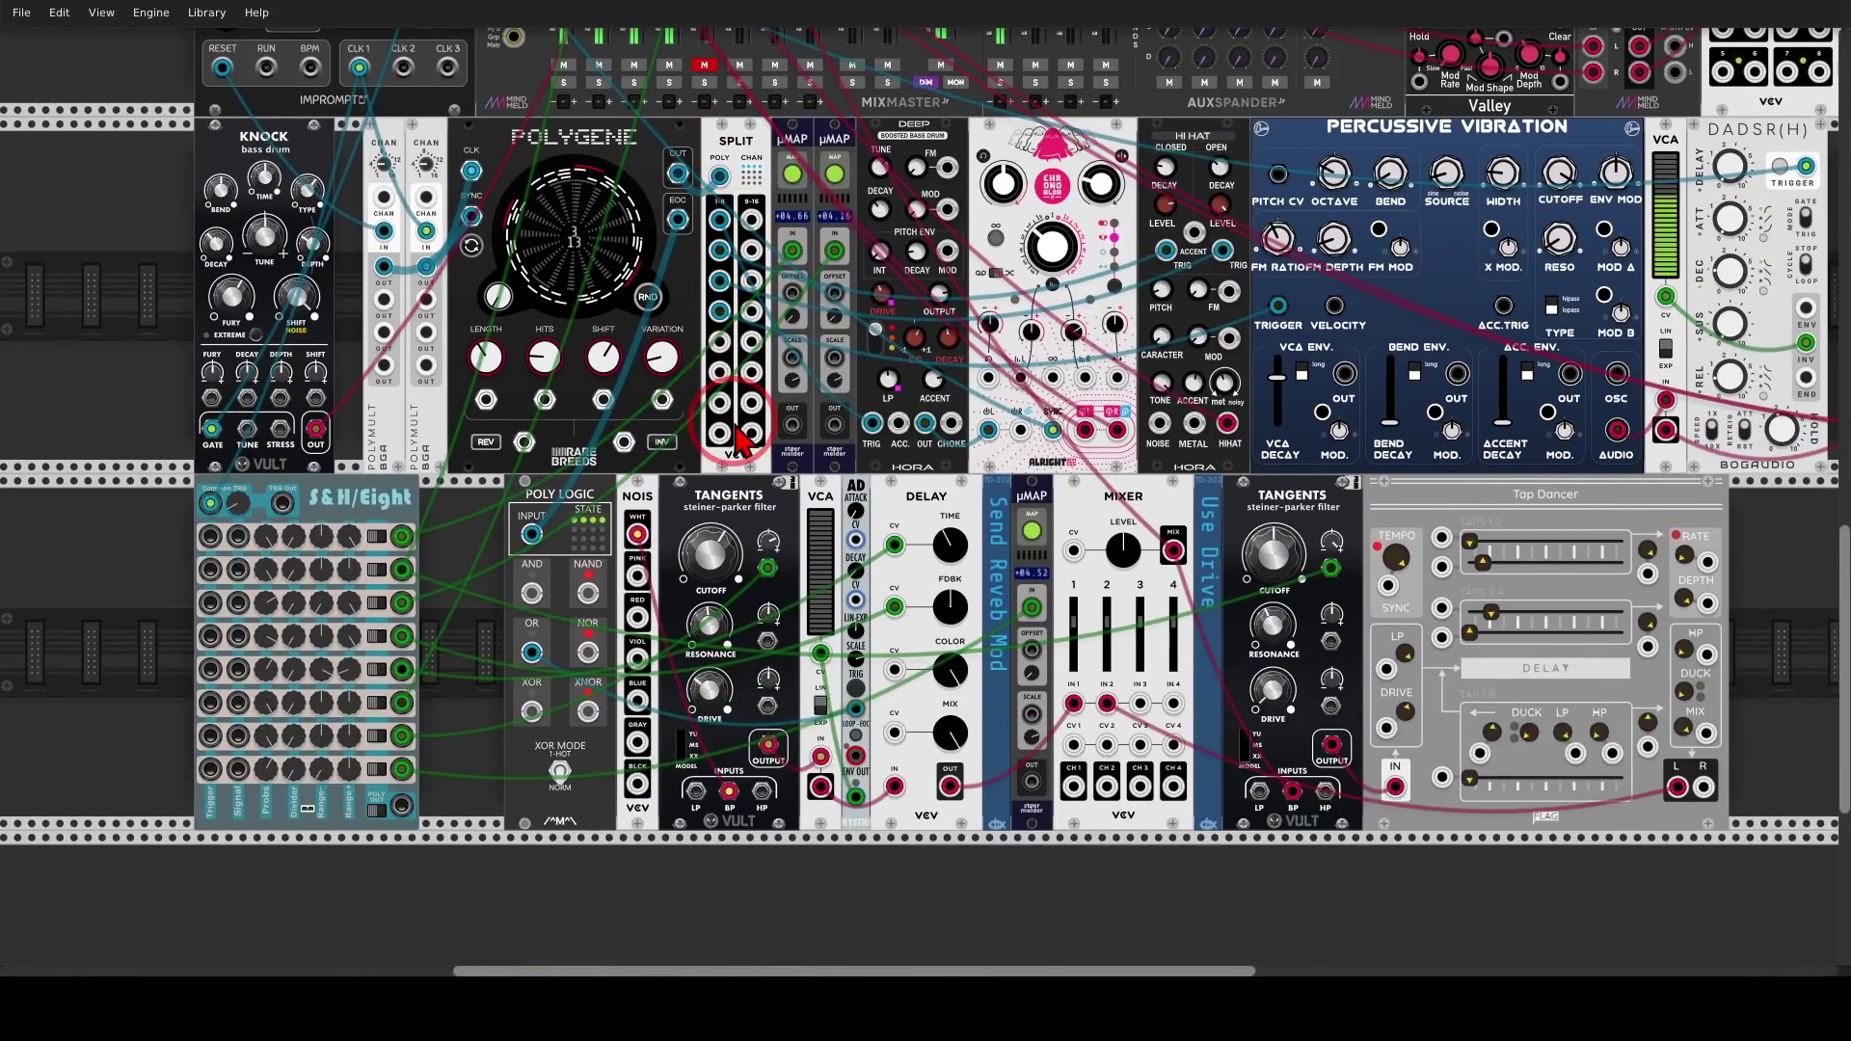
pyautogui.scroll(-1, 741, 439)
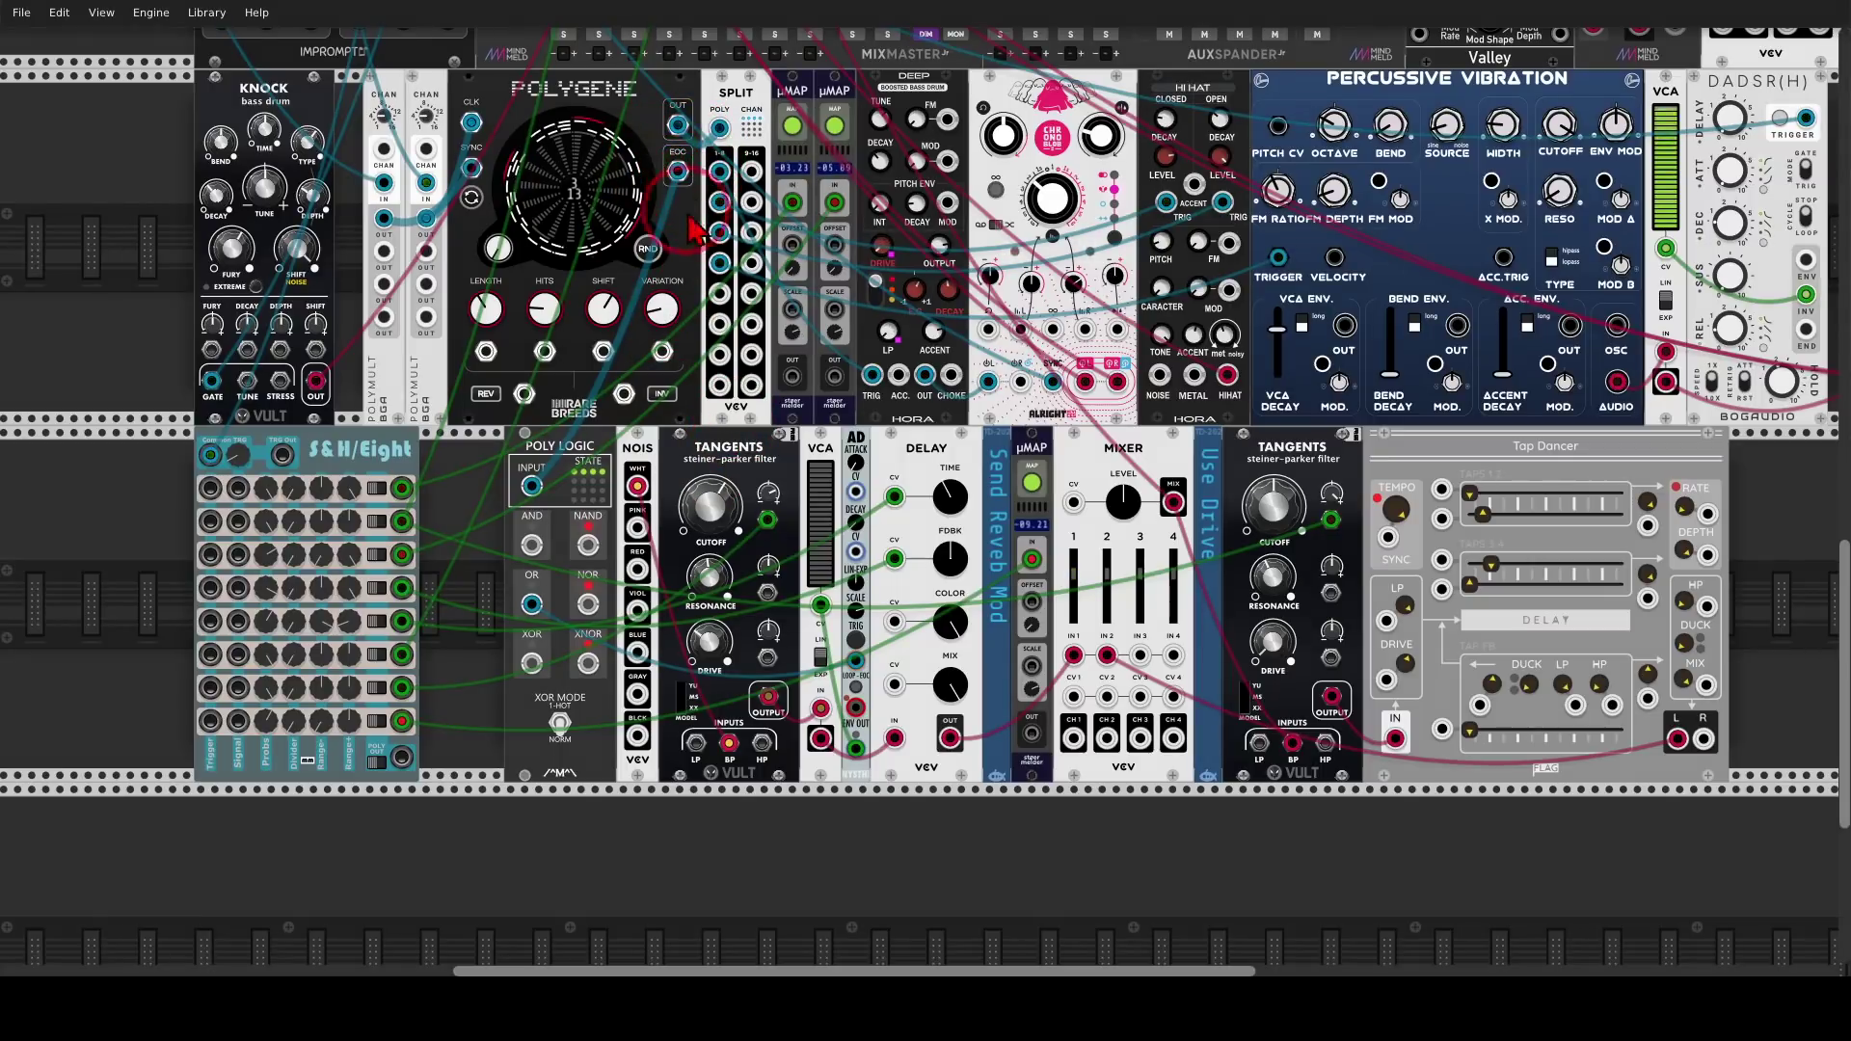
pyautogui.scroll(2, 559, 598)
pyautogui.scroll(1, 563, 602)
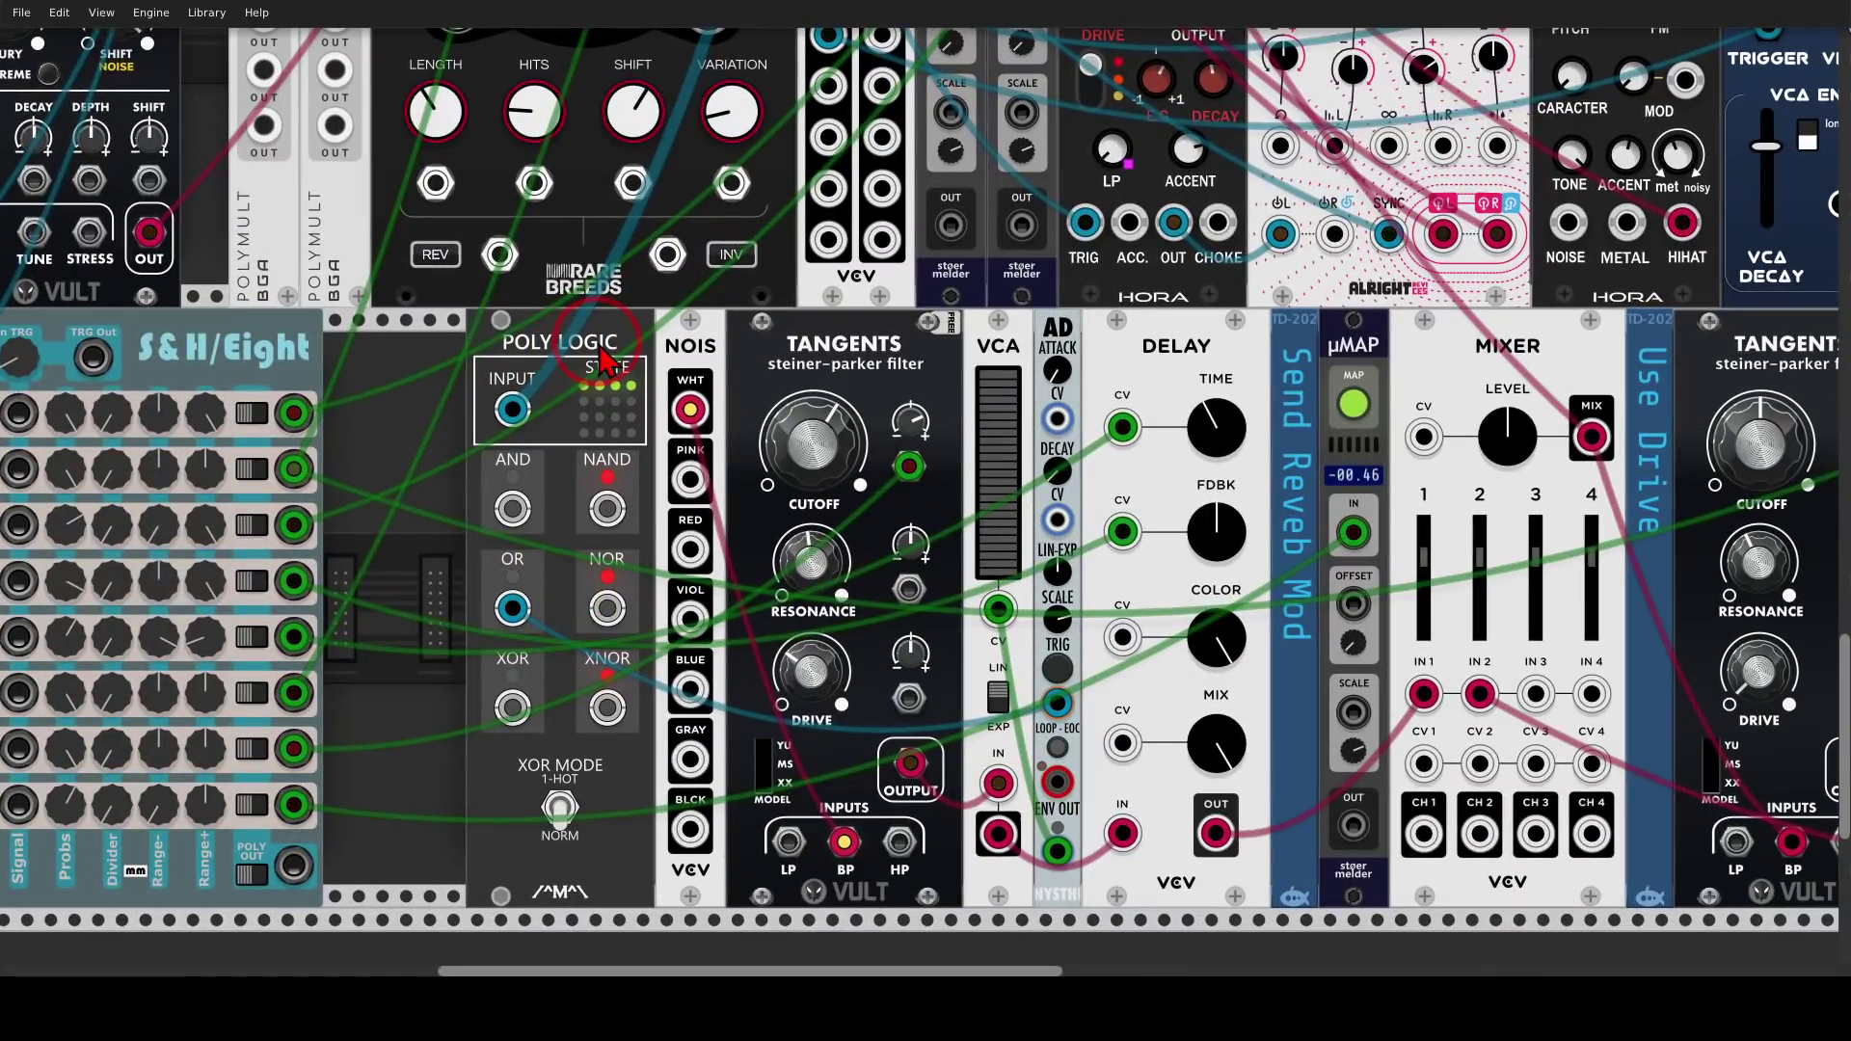
pyautogui.moveTo(595, 330)
pyautogui.mouseDown()
pyautogui.moveTo(480, 336)
pyautogui.moveTo(457, 421)
pyautogui.moveTo(585, 468)
pyautogui.moveTo(672, 418)
pyautogui.moveTo(617, 337)
pyautogui.mouseUp()
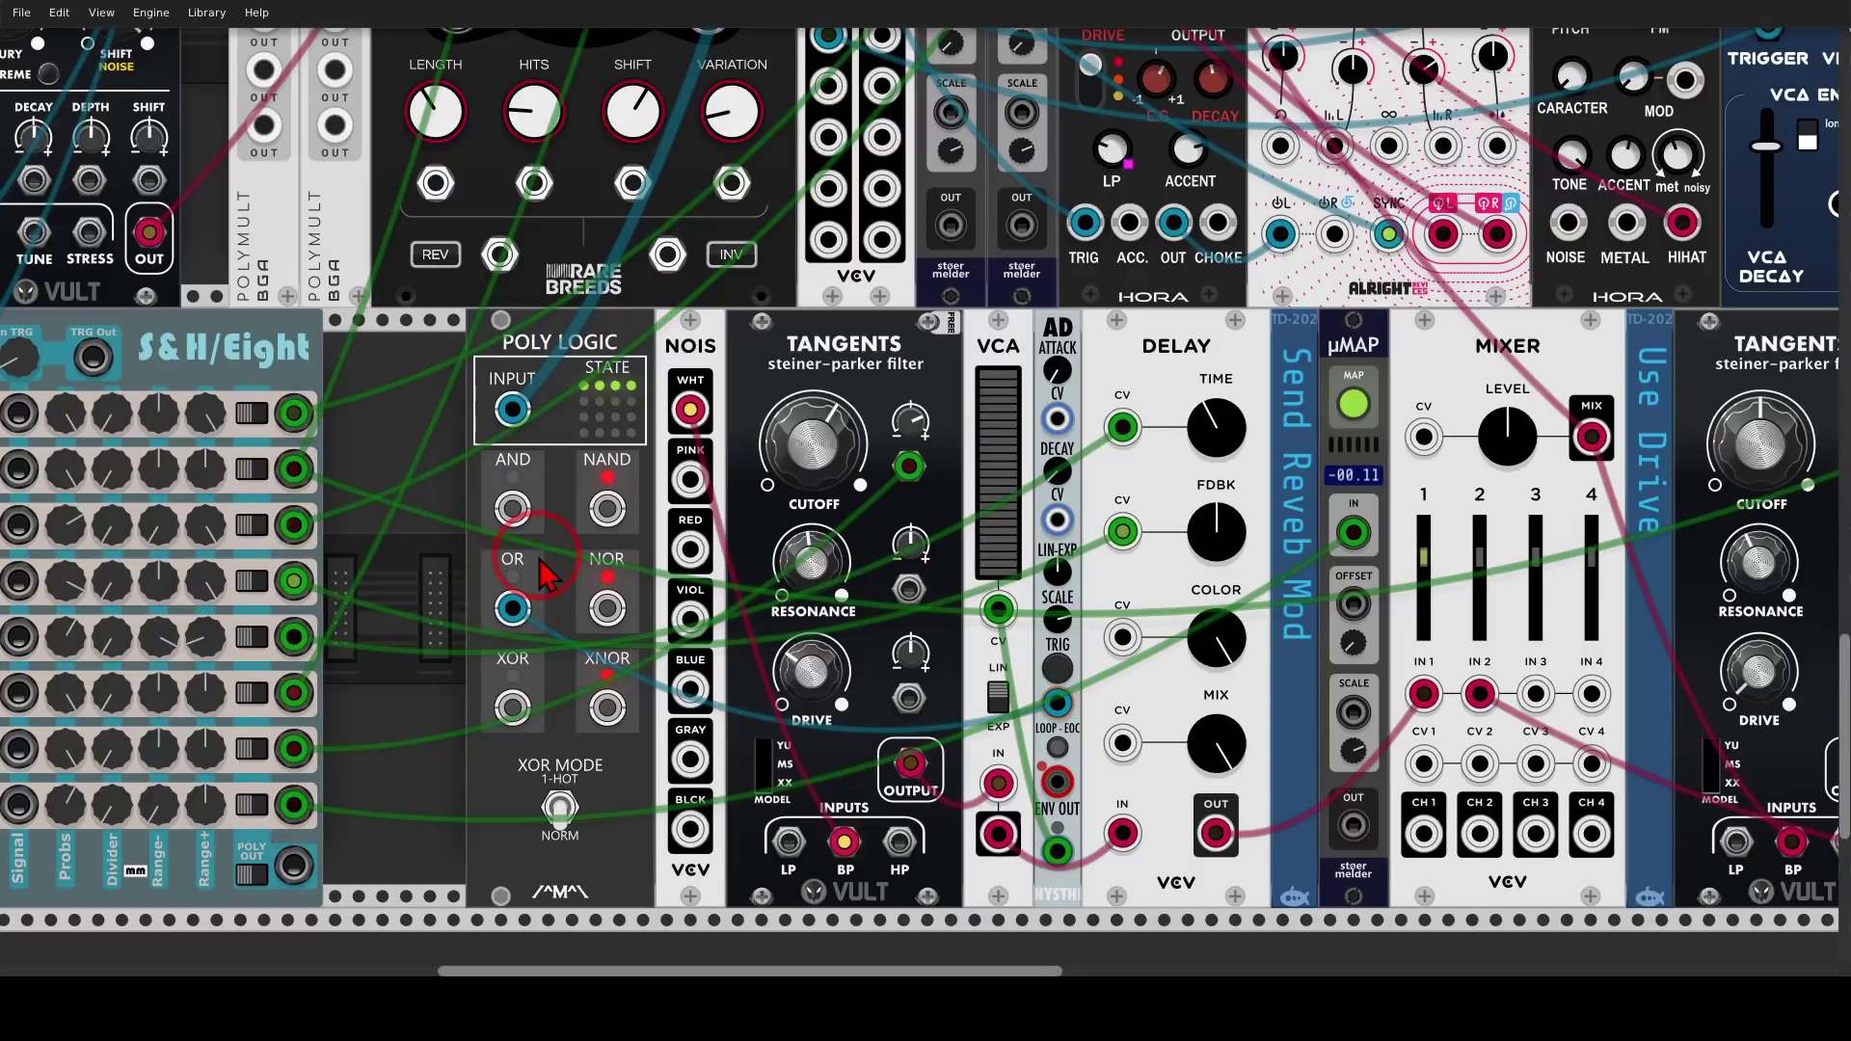
pyautogui.moveTo(564, 582); pyautogui.dragTo(476, 541)
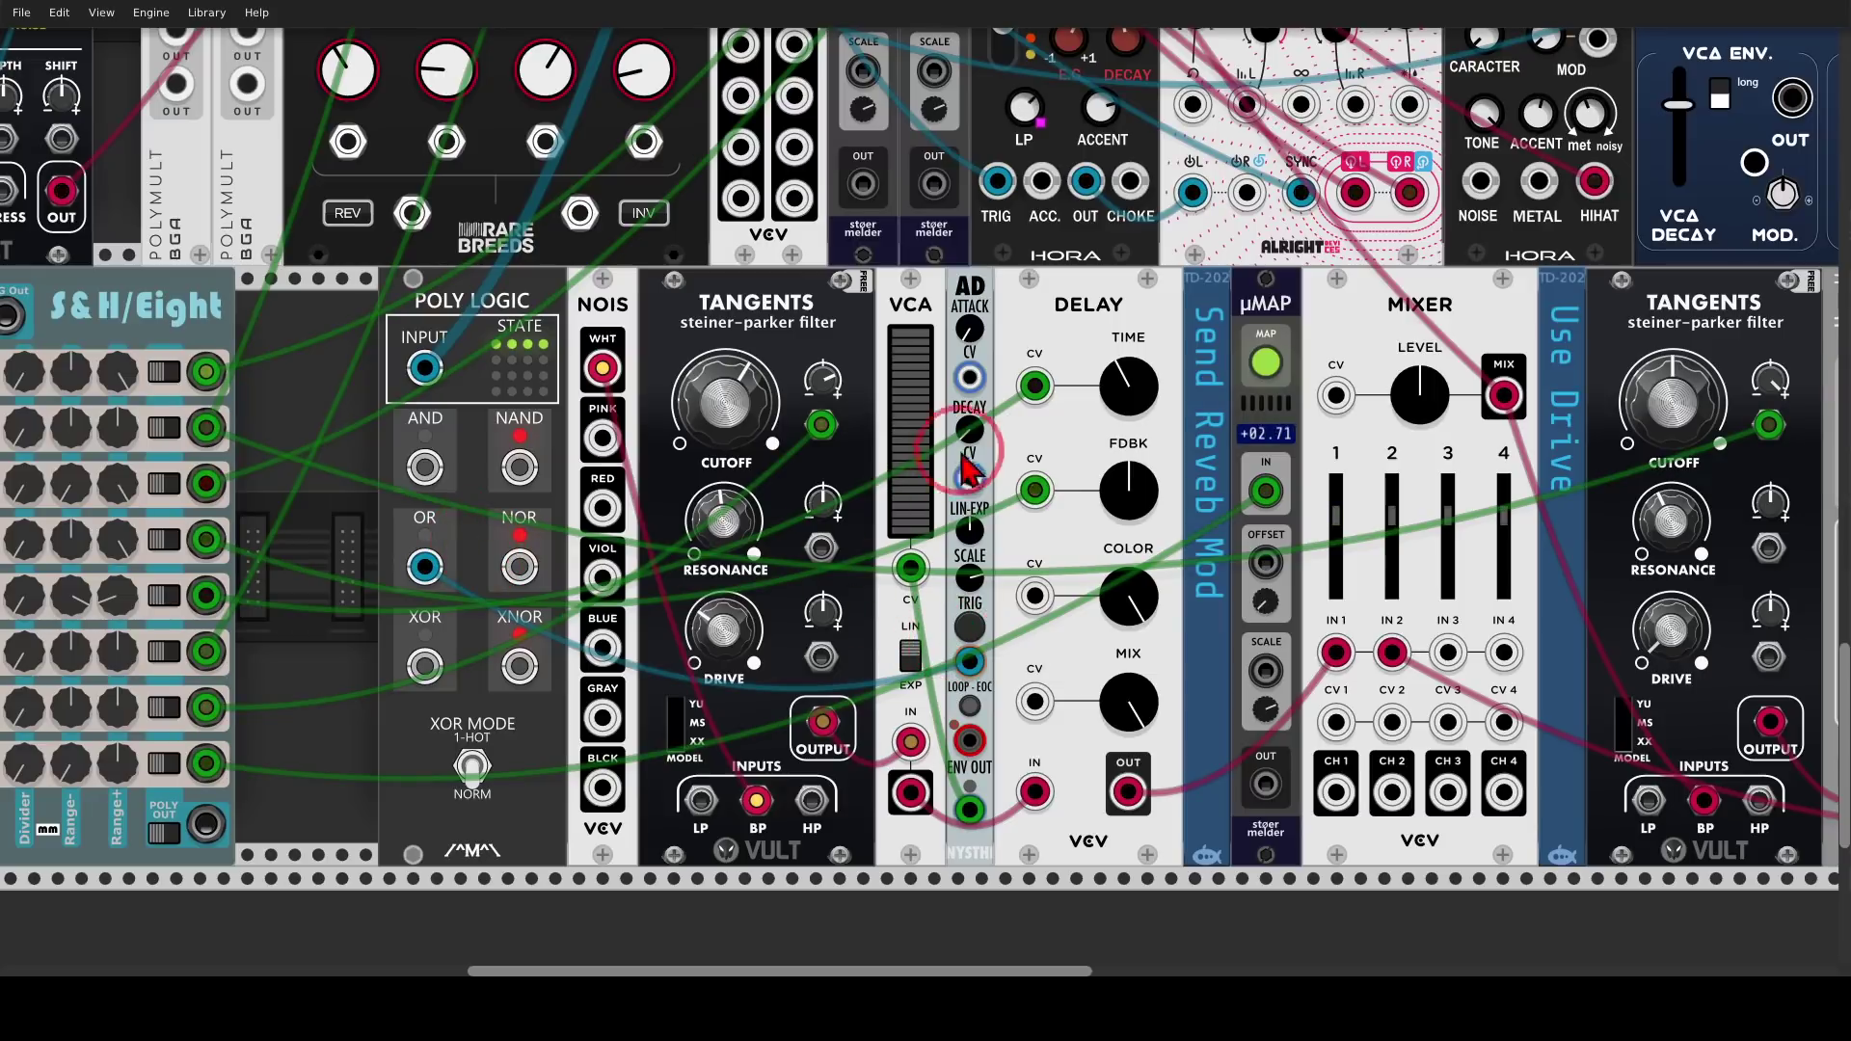
# Trace the noise voice from NOIS white output through TANGENTS and the AD-controlled VCA into the modulated DELAY
pyautogui.moveTo(993, 417); pyautogui.dragTo(985, 412)
pyautogui.moveTo(969, 476); pyautogui.dragTo(940, 531)
pyautogui.moveTo(927, 498)
pyautogui.mouseDown()
pyautogui.moveTo(933, 548)
pyautogui.moveTo(960, 542)
pyautogui.mouseUp()
pyautogui.moveTo(625, 347)
pyautogui.mouseDown()
pyautogui.moveTo(571, 365)
pyautogui.moveTo(602, 417)
pyautogui.moveTo(658, 394)
pyautogui.moveTo(643, 335)
pyautogui.moveTo(635, 436)
pyautogui.moveTo(699, 667)
pyautogui.moveTo(735, 752)
pyautogui.moveTo(734, 701)
pyautogui.moveTo(745, 759)
pyautogui.moveTo(700, 737)
pyautogui.mouseUp()
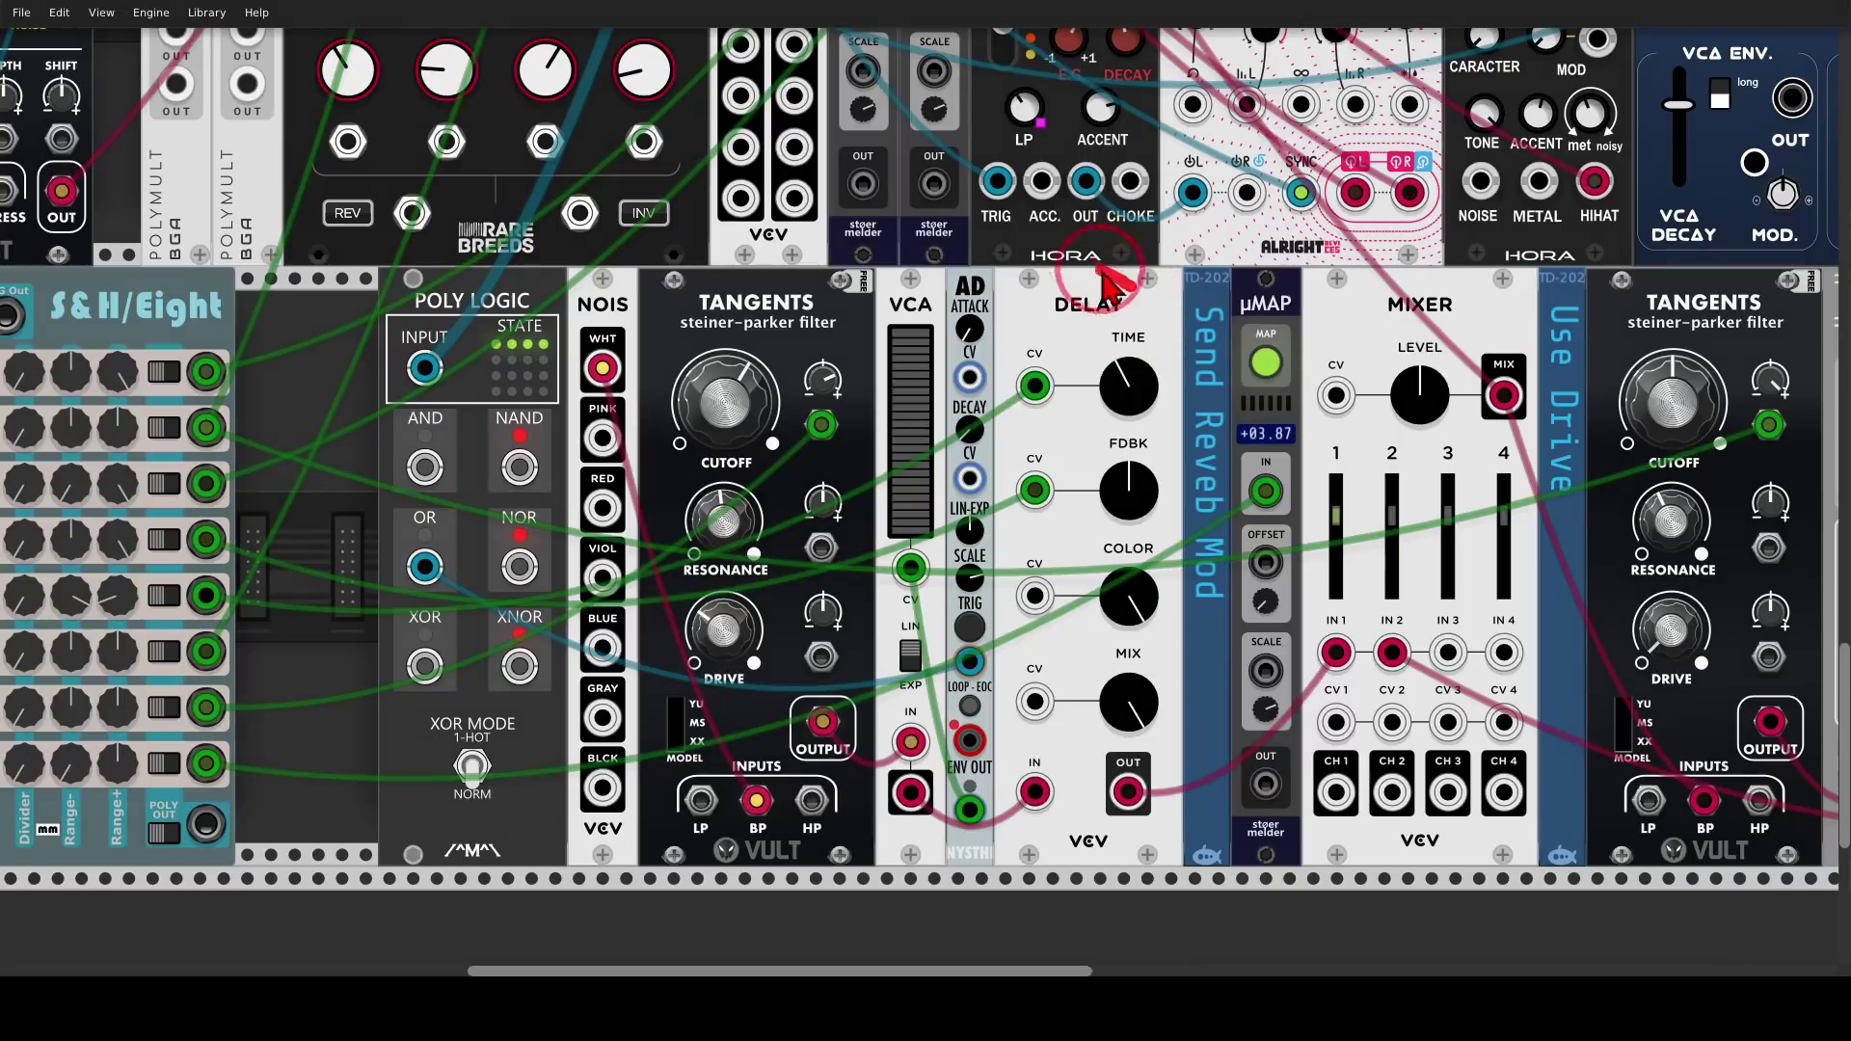
pyautogui.moveTo(1109, 285)
pyautogui.mouseDown()
pyautogui.moveTo(1108, 331)
pyautogui.moveTo(1128, 290)
pyautogui.mouseUp()
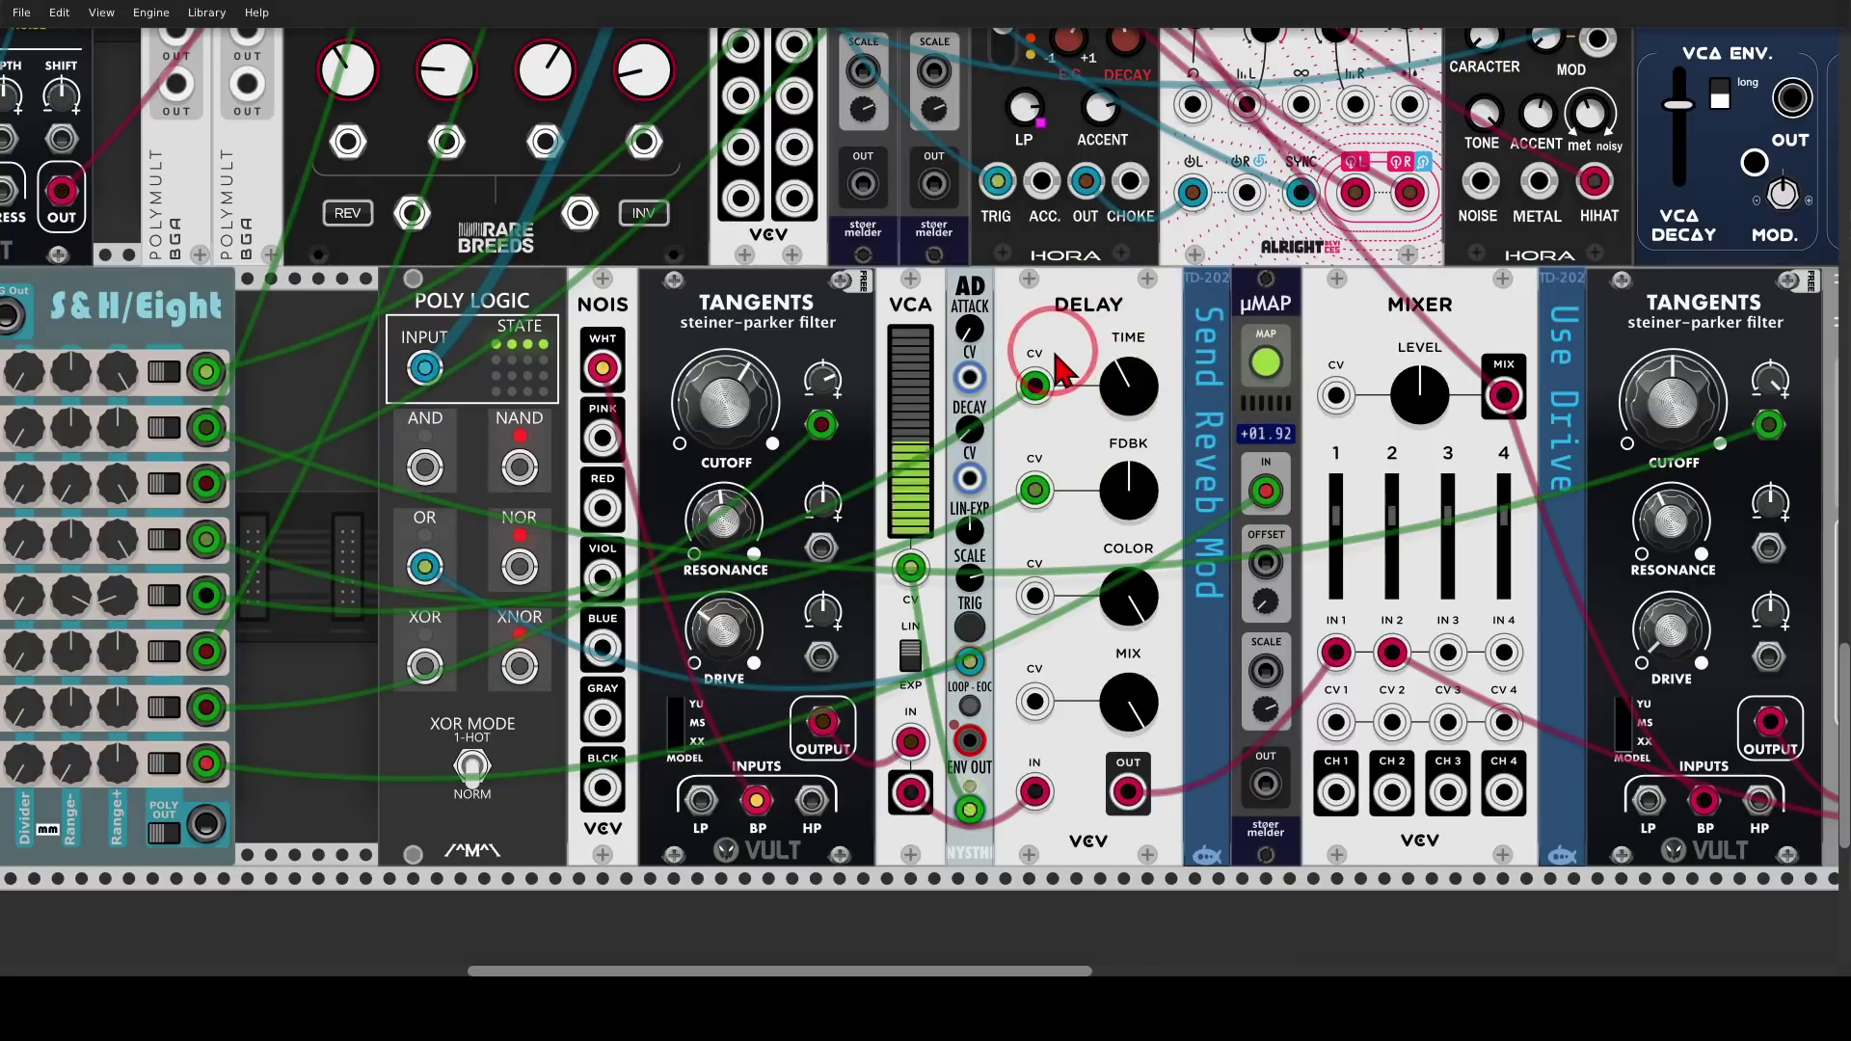
pyautogui.moveTo(1060, 366)
pyautogui.mouseDown()
pyautogui.moveTo(989, 388)
pyautogui.moveTo(996, 509)
pyautogui.moveTo(1055, 518)
pyautogui.moveTo(1051, 381)
pyautogui.mouseUp()
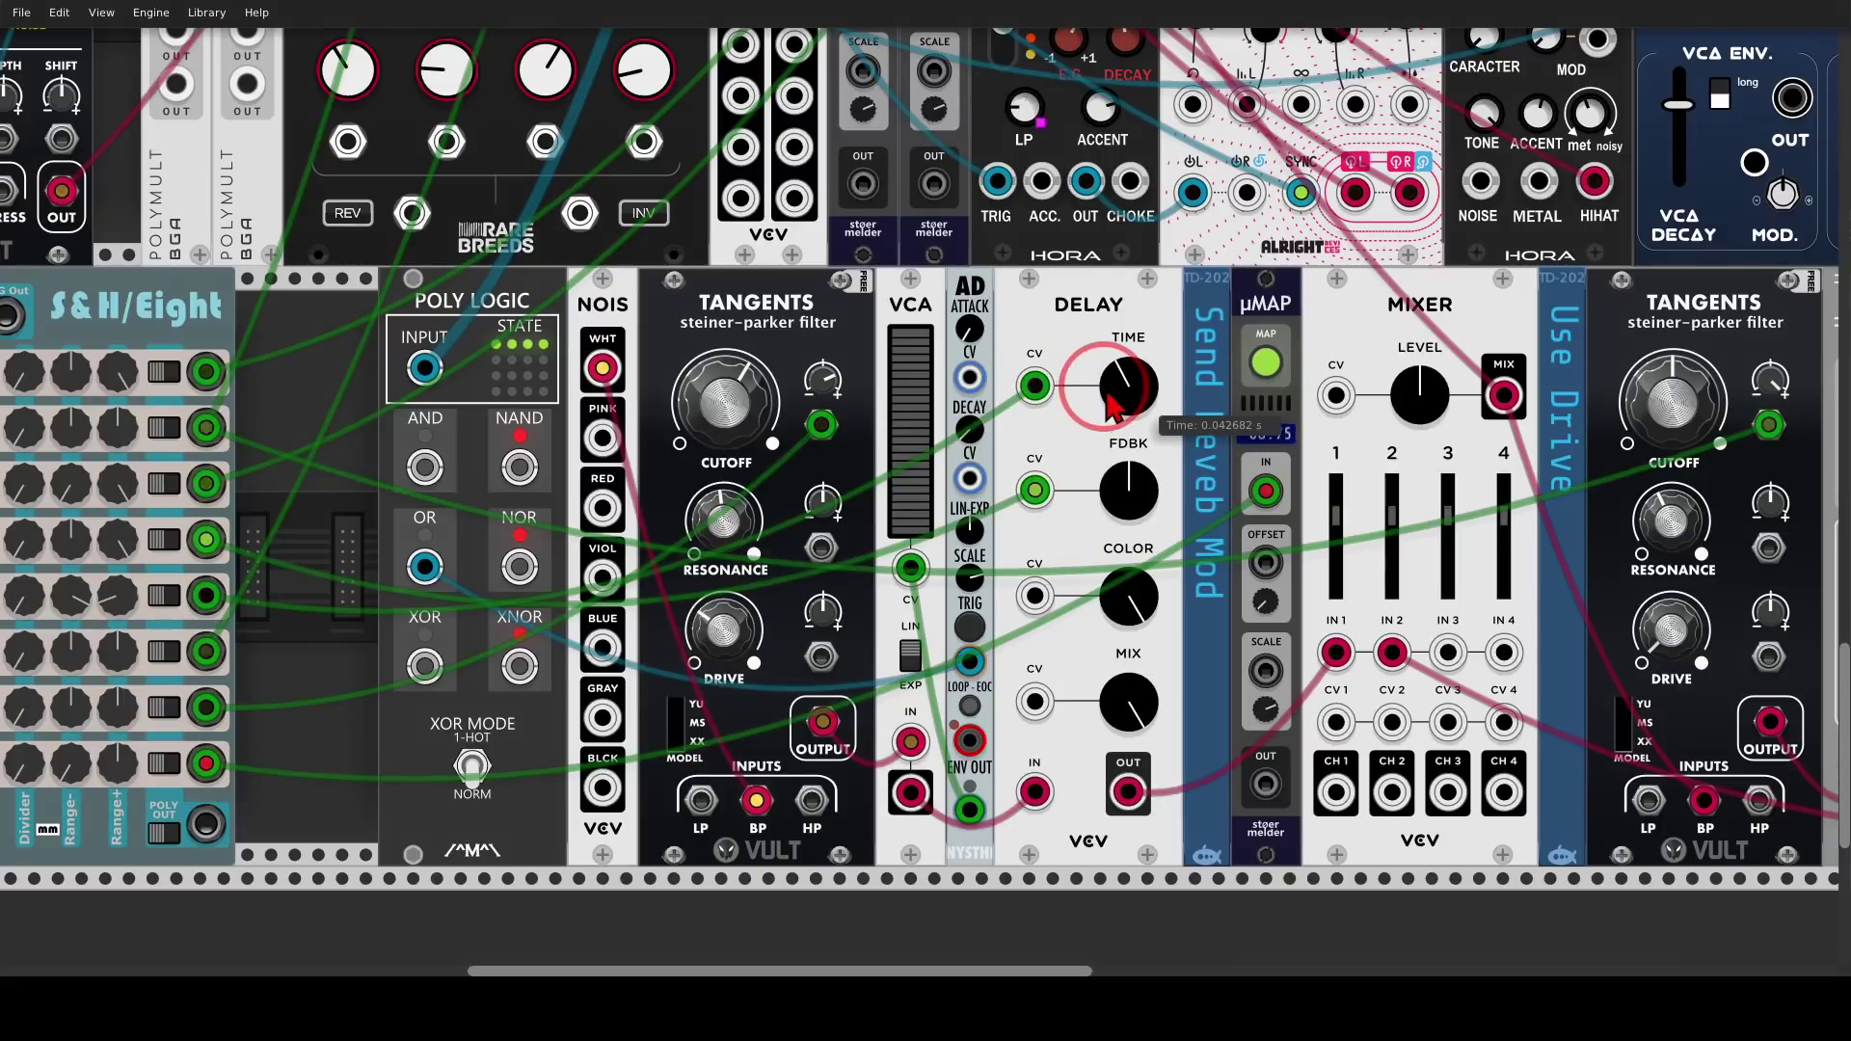
# Examine the NOIS reverb send in AUXSPANDER and unmute the NOIS channel in MIXMASTER
pyautogui.hscroll(4, 1002, 328)
pyautogui.moveTo(1113, 259)
pyautogui.mouseDown()
pyautogui.moveTo(1032, 260)
pyautogui.moveTo(1041, 323)
pyautogui.moveTo(1126, 309)
pyautogui.moveTo(1102, 278)
pyautogui.mouseUp()
pyautogui.scroll(10, 1099, 304)
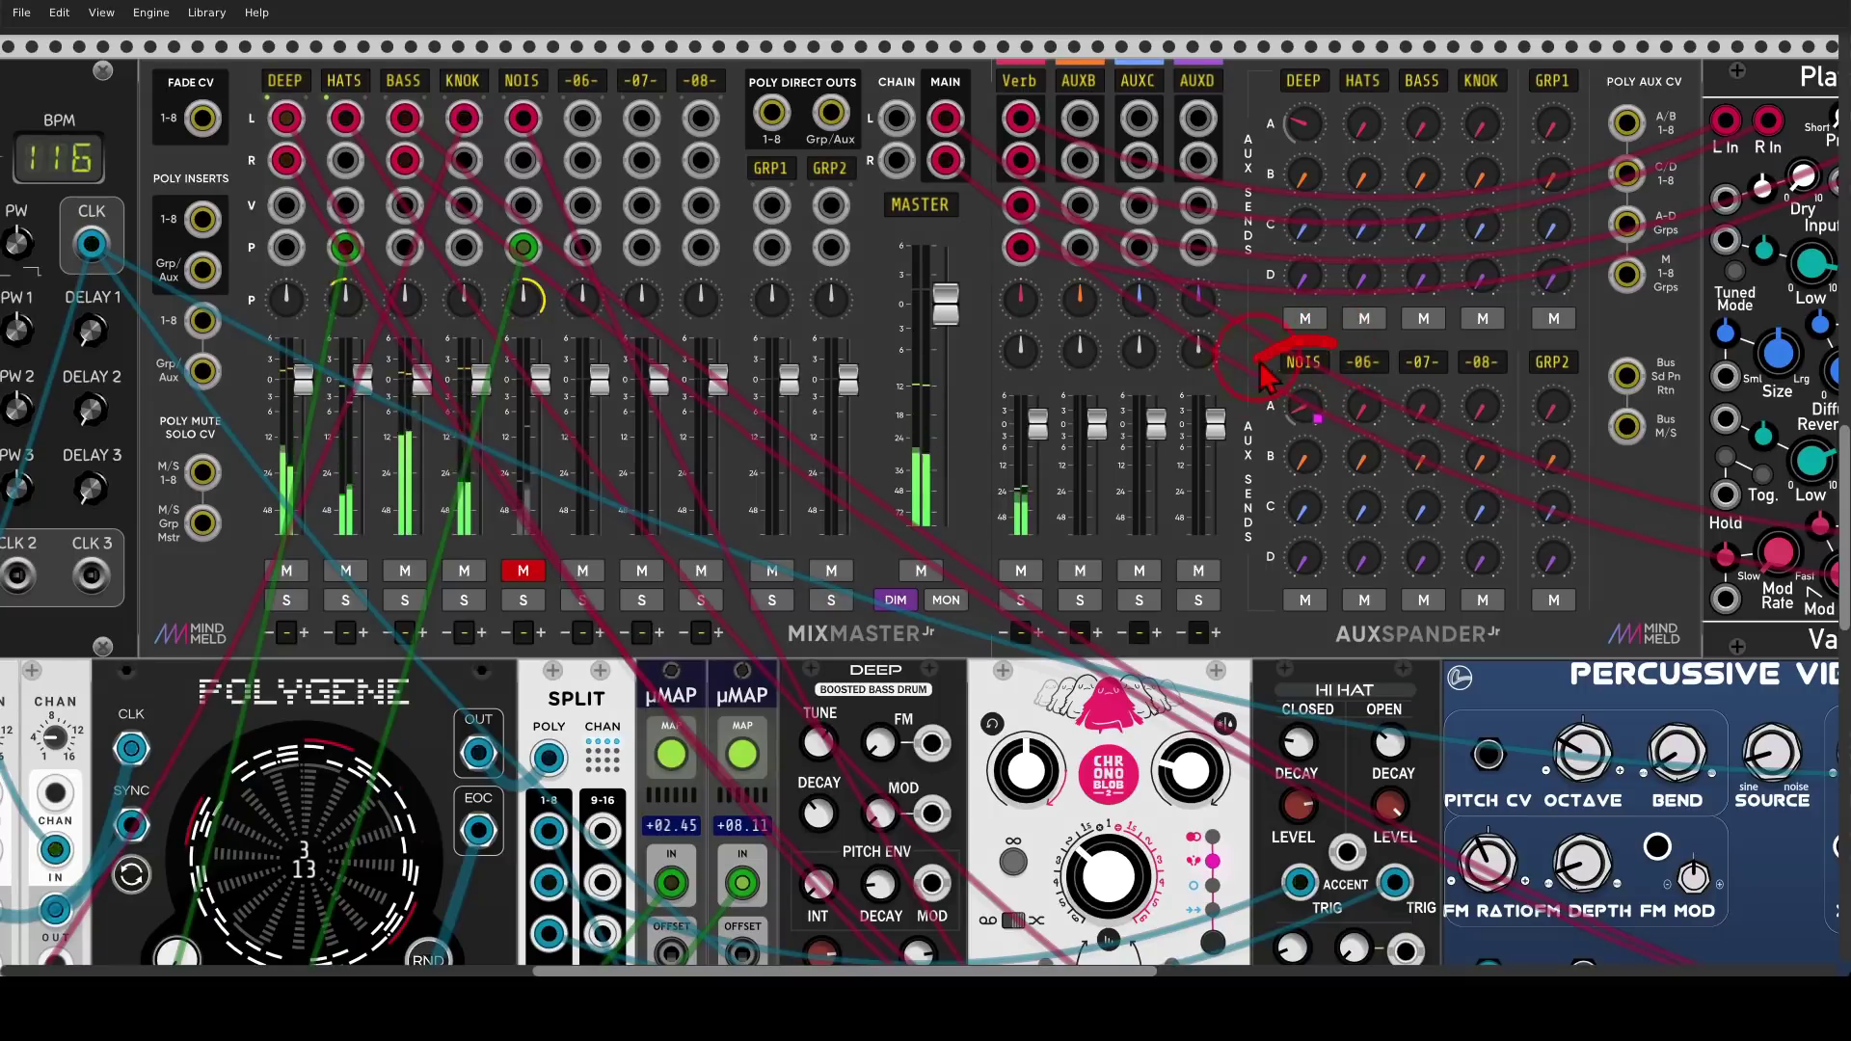
pyautogui.moveTo(1331, 304)
pyautogui.mouseDown()
pyautogui.moveTo(1340, 414)
pyautogui.moveTo(1326, 342)
pyautogui.mouseUp()
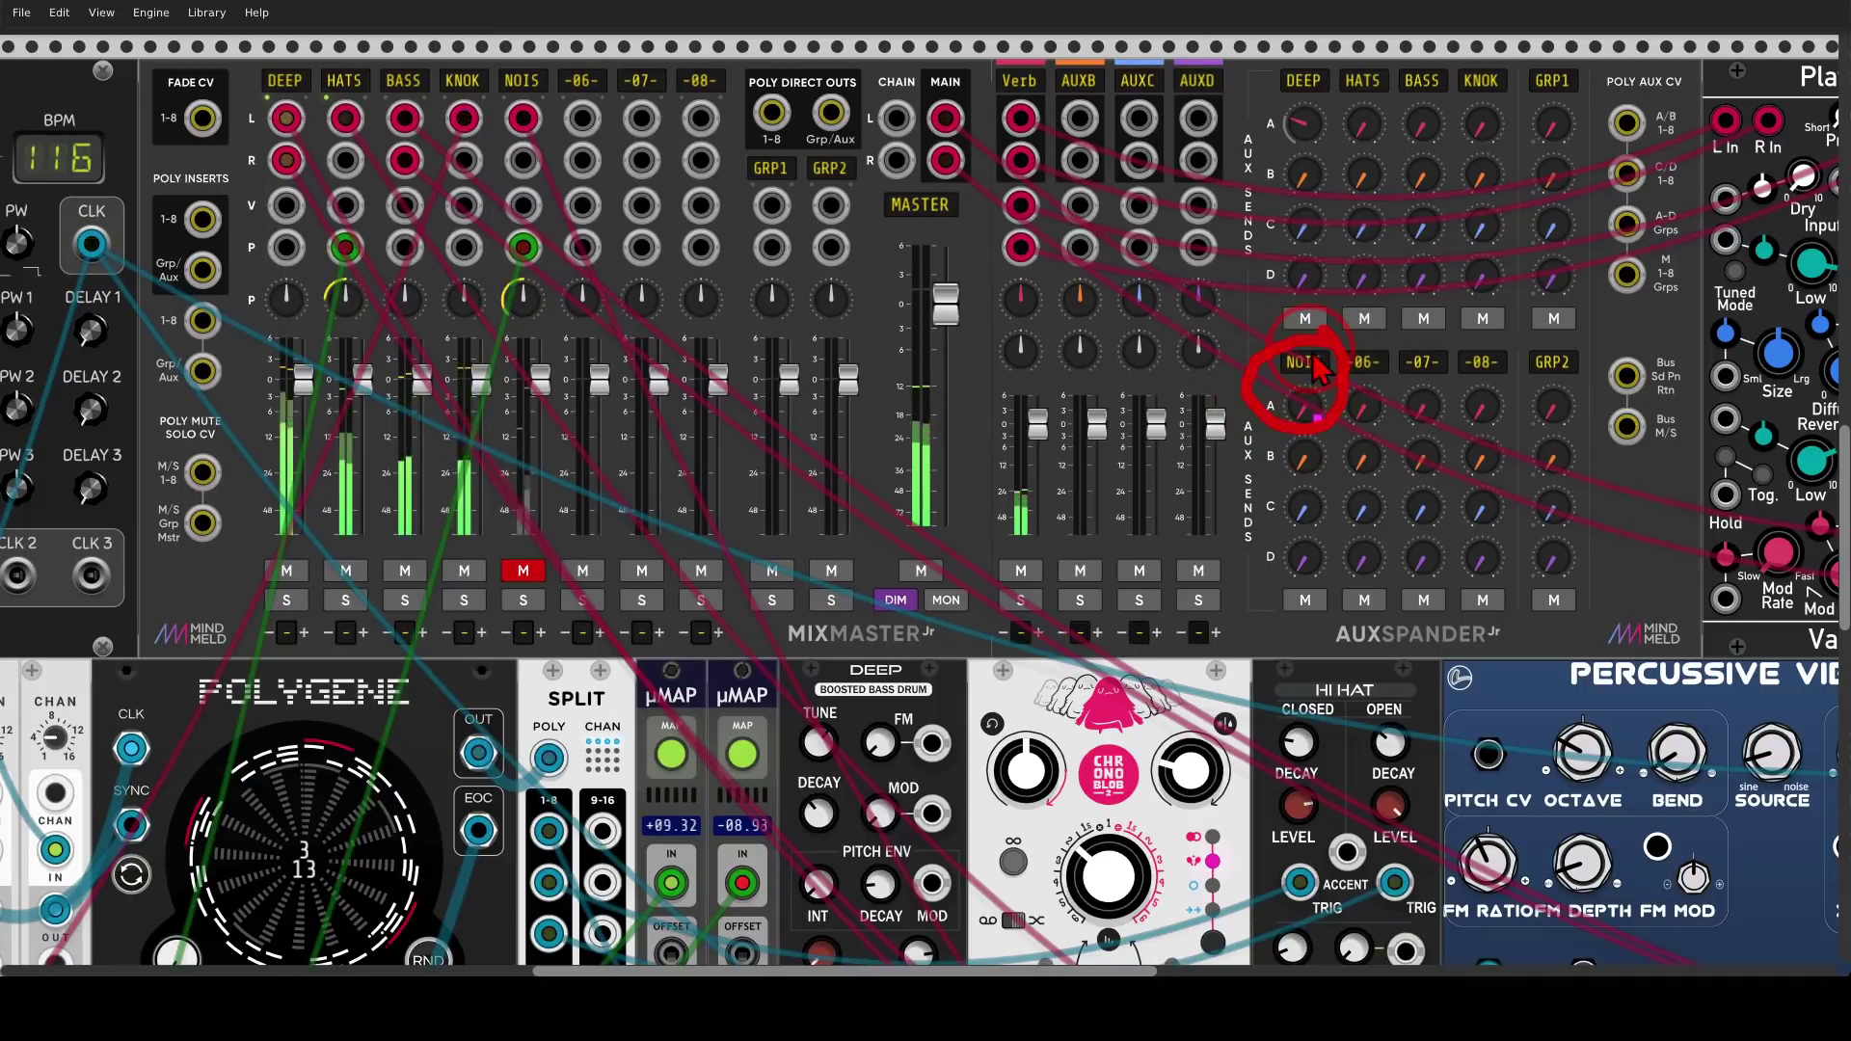
pyautogui.moveTo(540, 533); pyautogui.dragTo(577, 575)
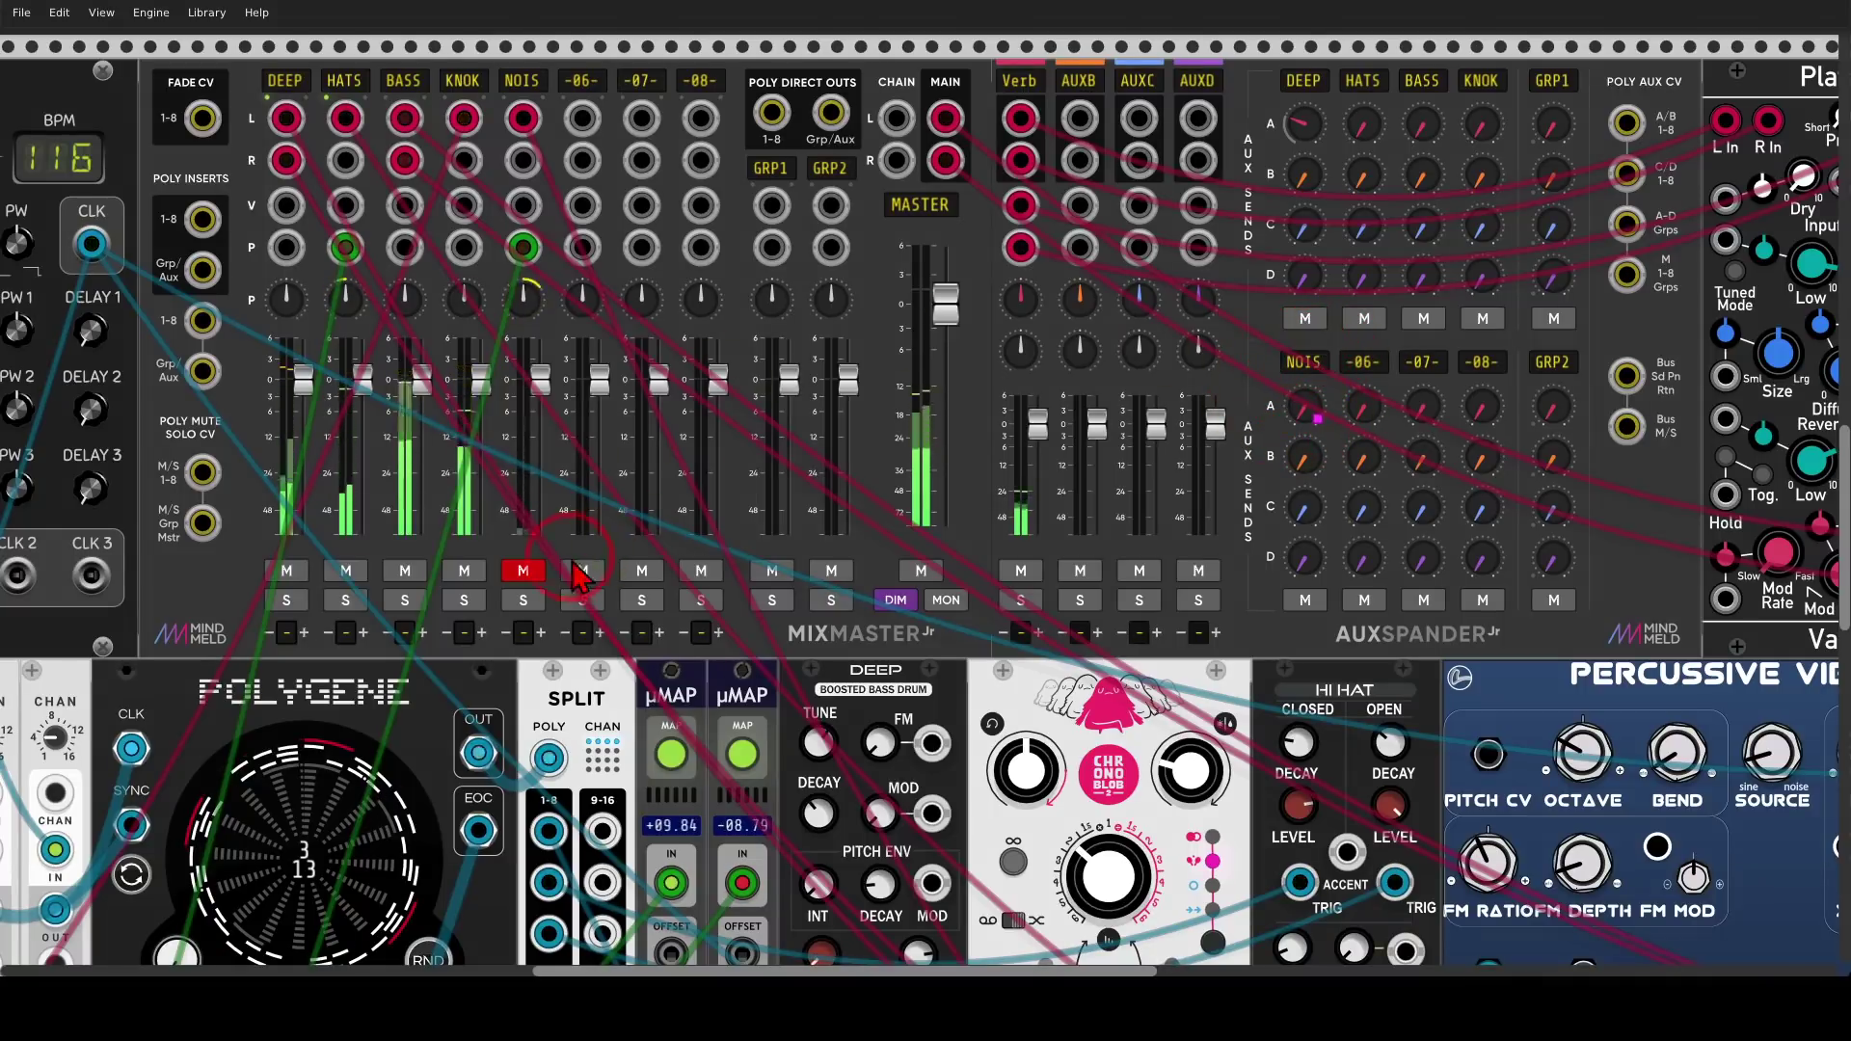
pyautogui.click(521, 570)
# Return to the noise voice and trace the DELAY output into IN 1 of the MIXER
pyautogui.scroll(-2, 554, 586)
pyautogui.scroll(-5, 566, 579)
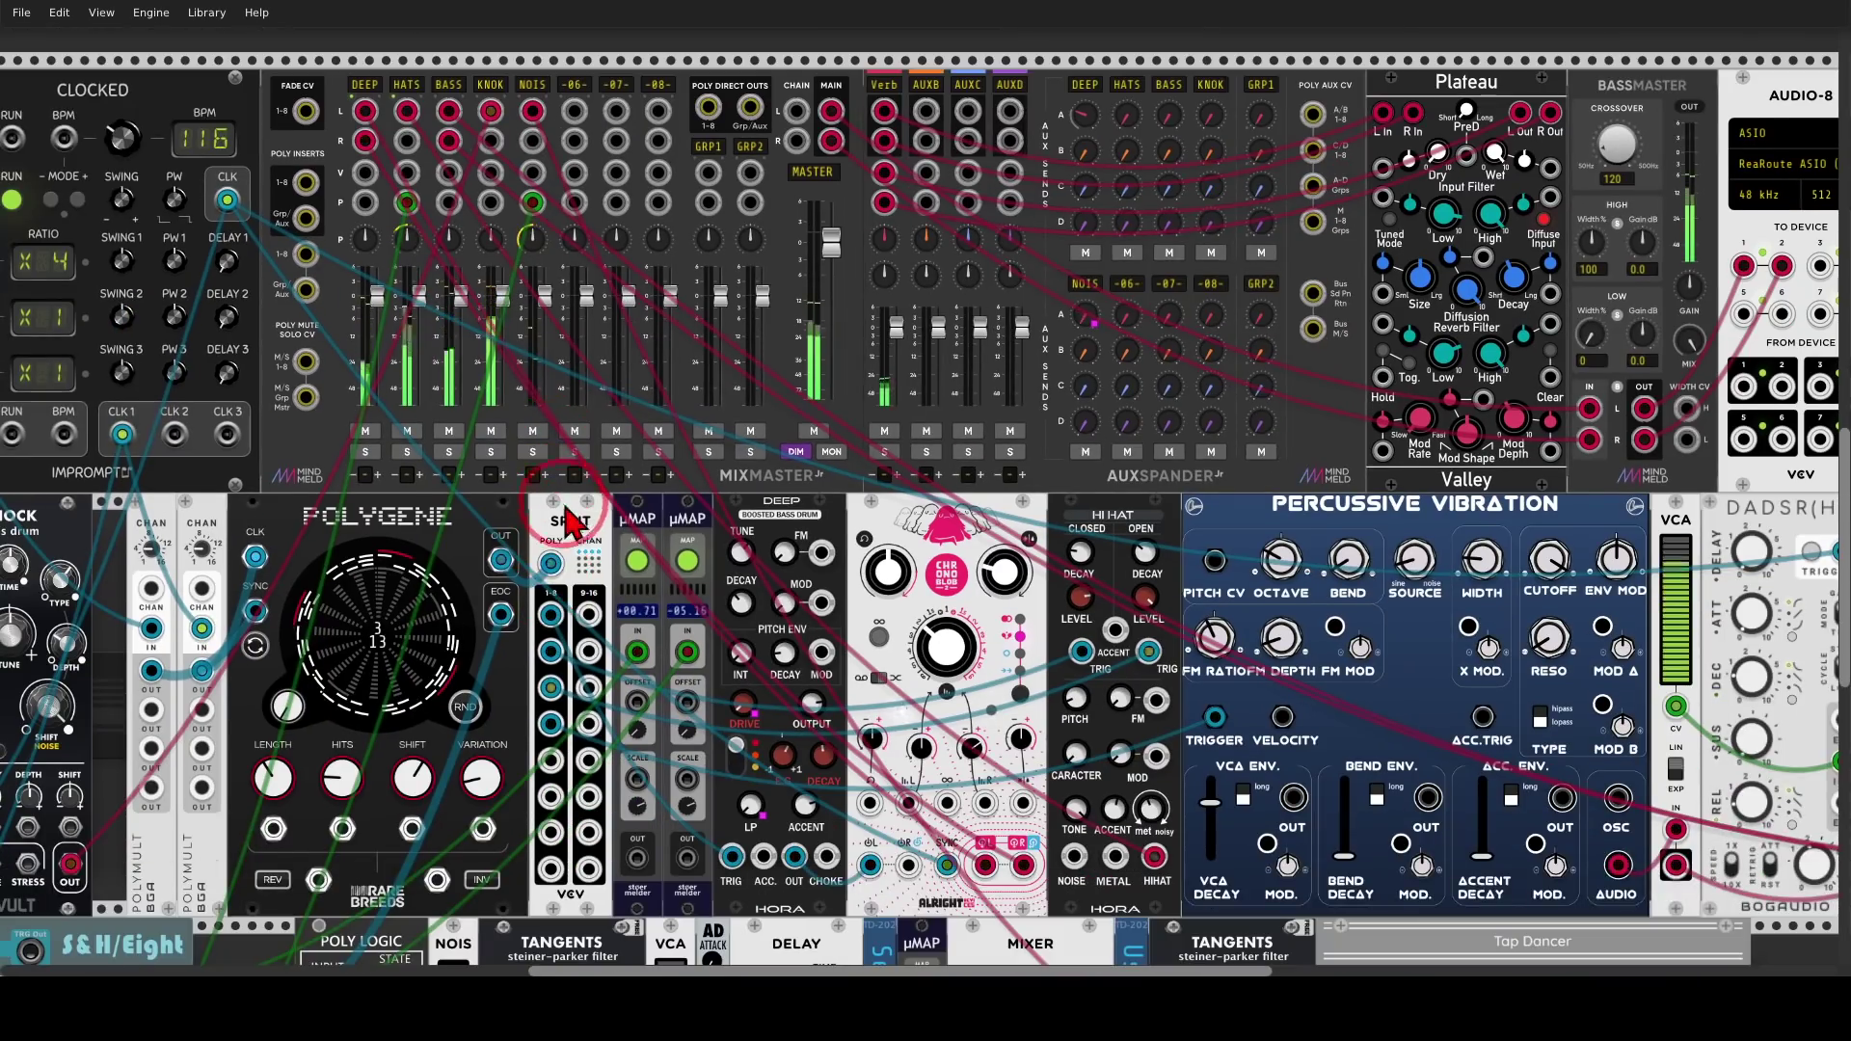
pyautogui.scroll(-6, 564, 506)
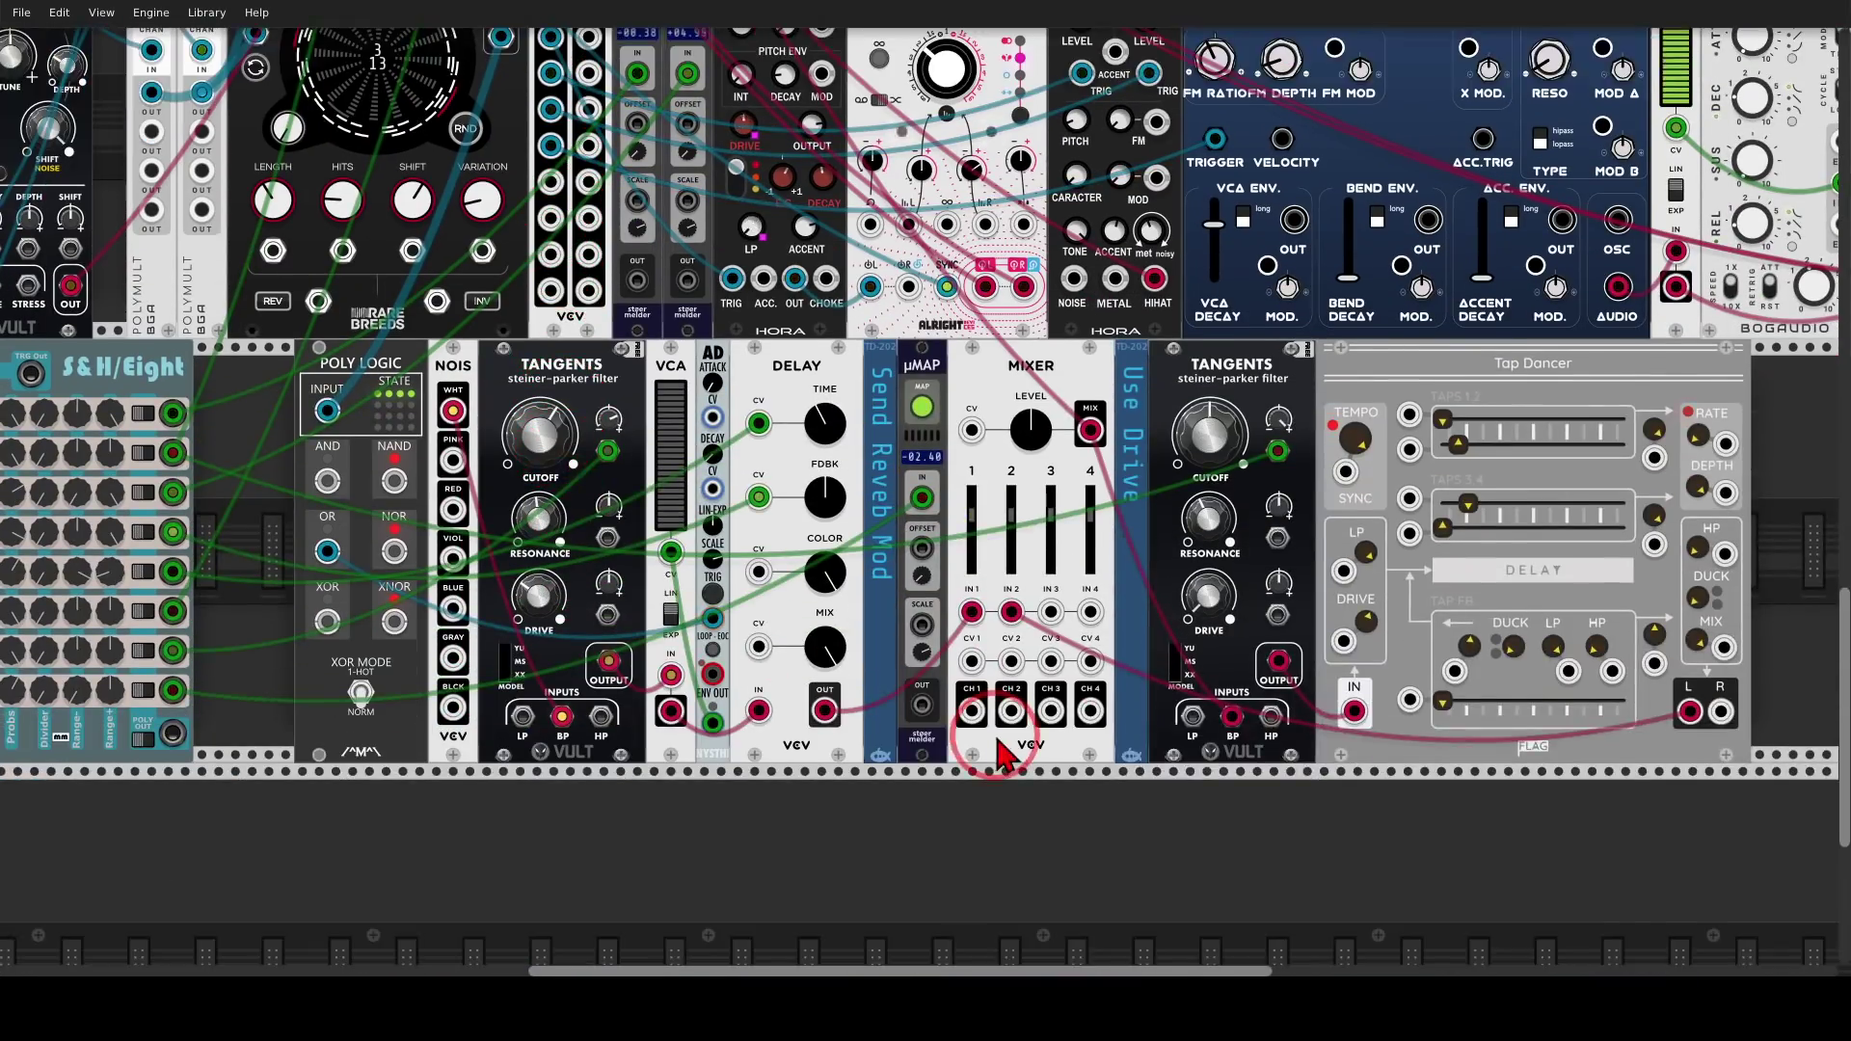
pyautogui.scroll(2, 1020, 801)
pyautogui.moveTo(1102, 801); pyautogui.dragTo(1003, 781)
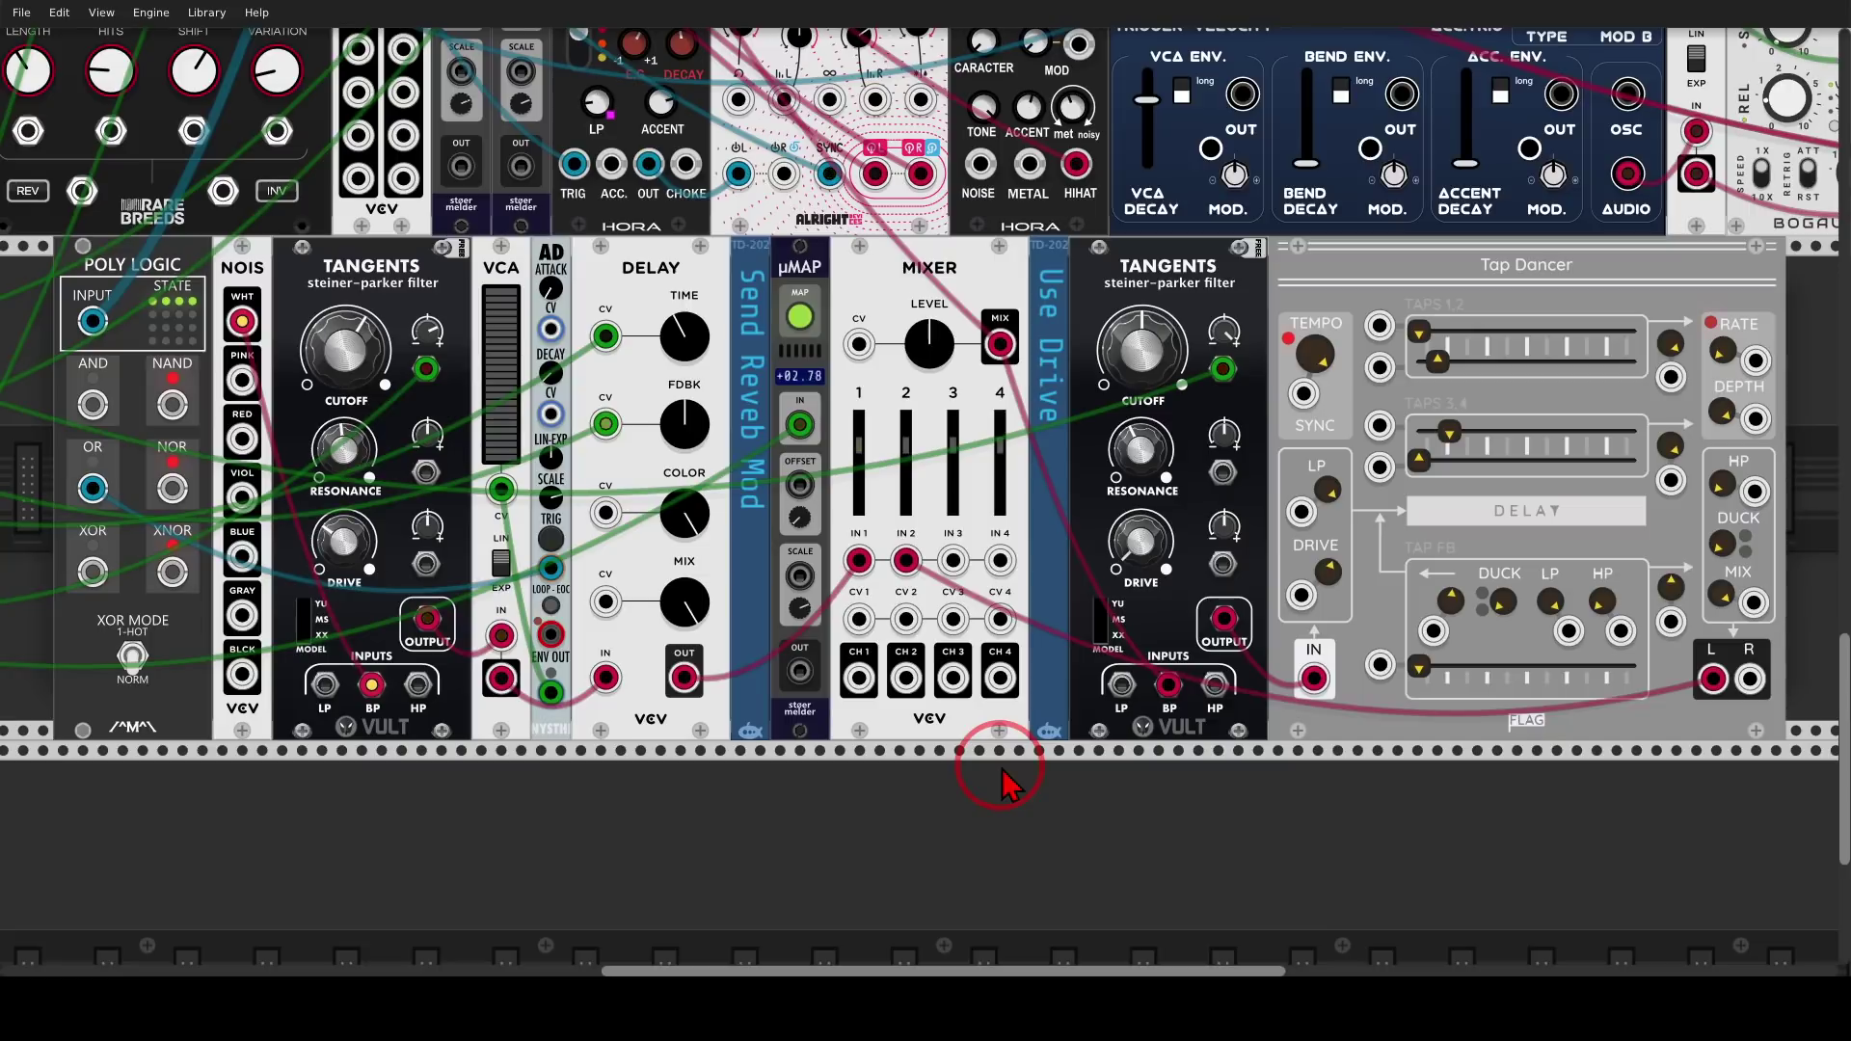
pyautogui.moveTo(1003, 769); pyautogui.dragTo(902, 757)
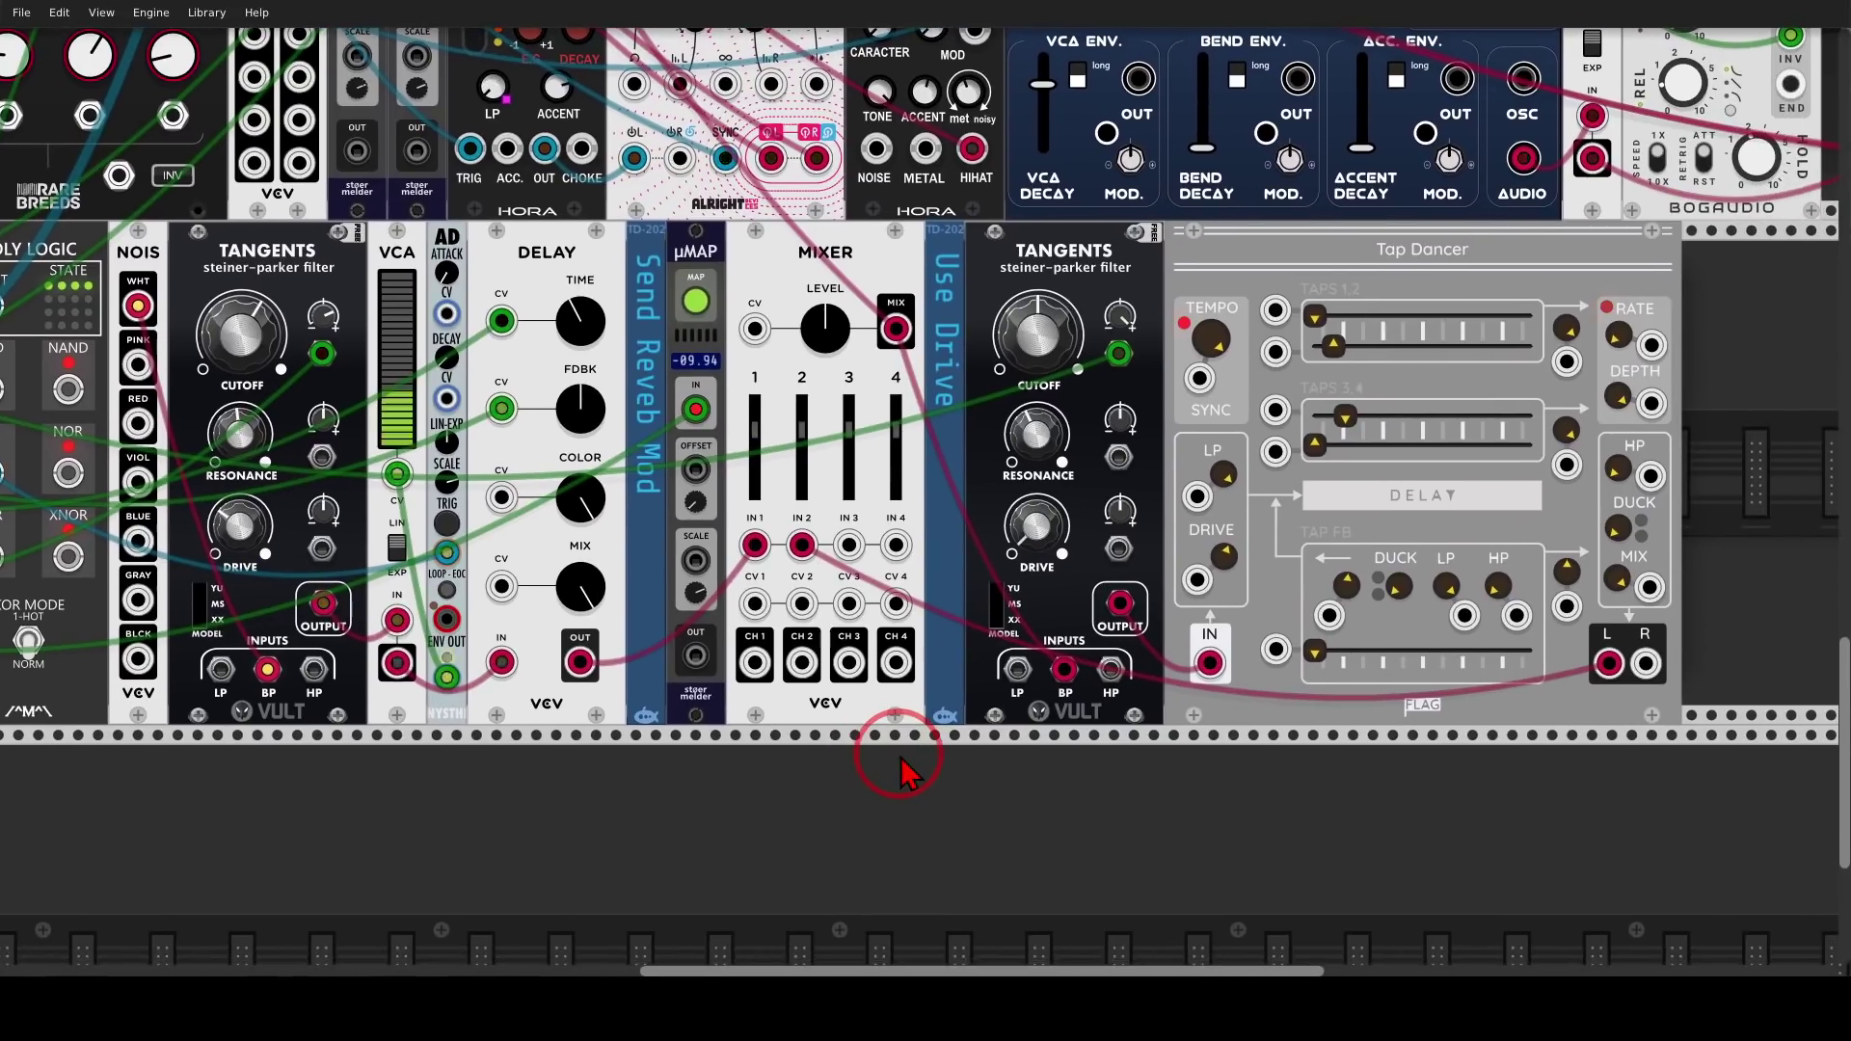
pyautogui.moveTo(602, 638)
pyautogui.mouseDown()
pyautogui.moveTo(548, 650)
pyautogui.moveTo(587, 704)
pyautogui.moveTo(606, 627)
pyautogui.moveTo(730, 546)
pyautogui.moveTo(697, 524)
pyautogui.moveTo(740, 543)
pyautogui.moveTo(729, 578)
pyautogui.mouseUp()
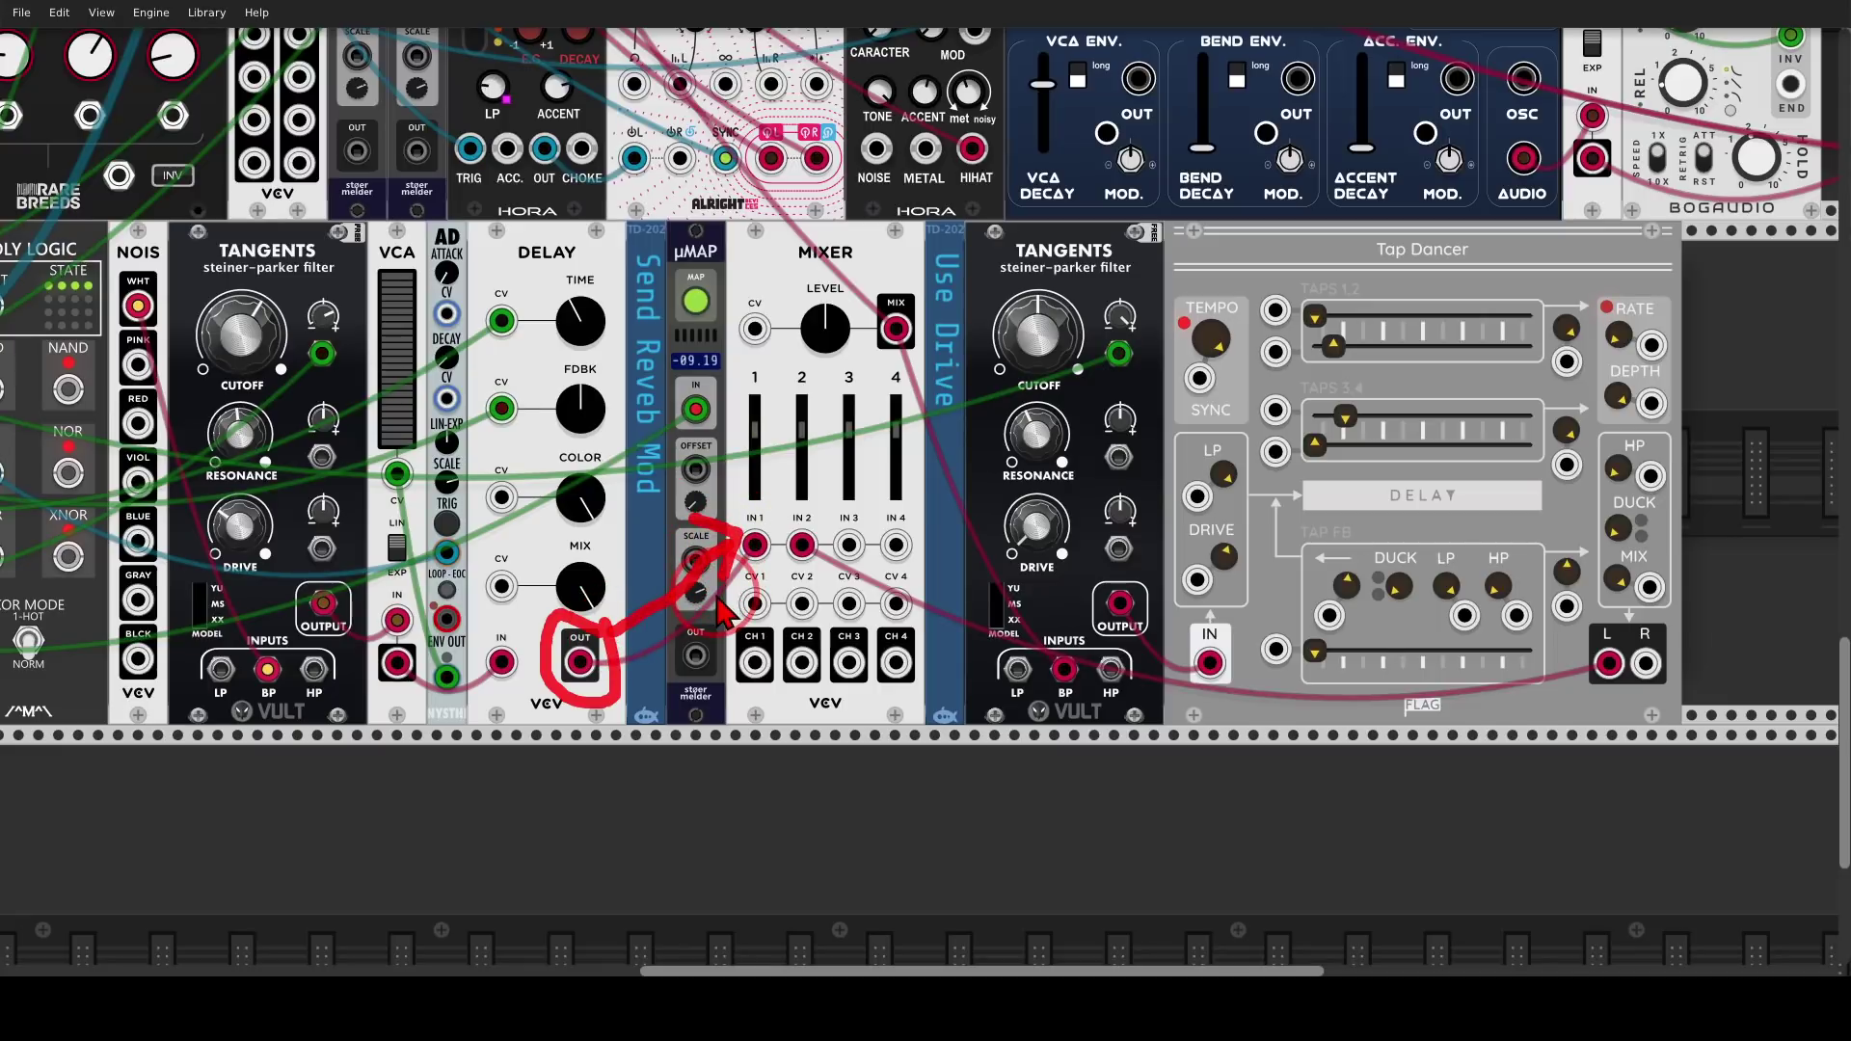
pyautogui.moveTo(927, 644)
pyautogui.mouseDown()
pyautogui.moveTo(940, 709)
pyautogui.moveTo(877, 729)
pyautogui.mouseUp()
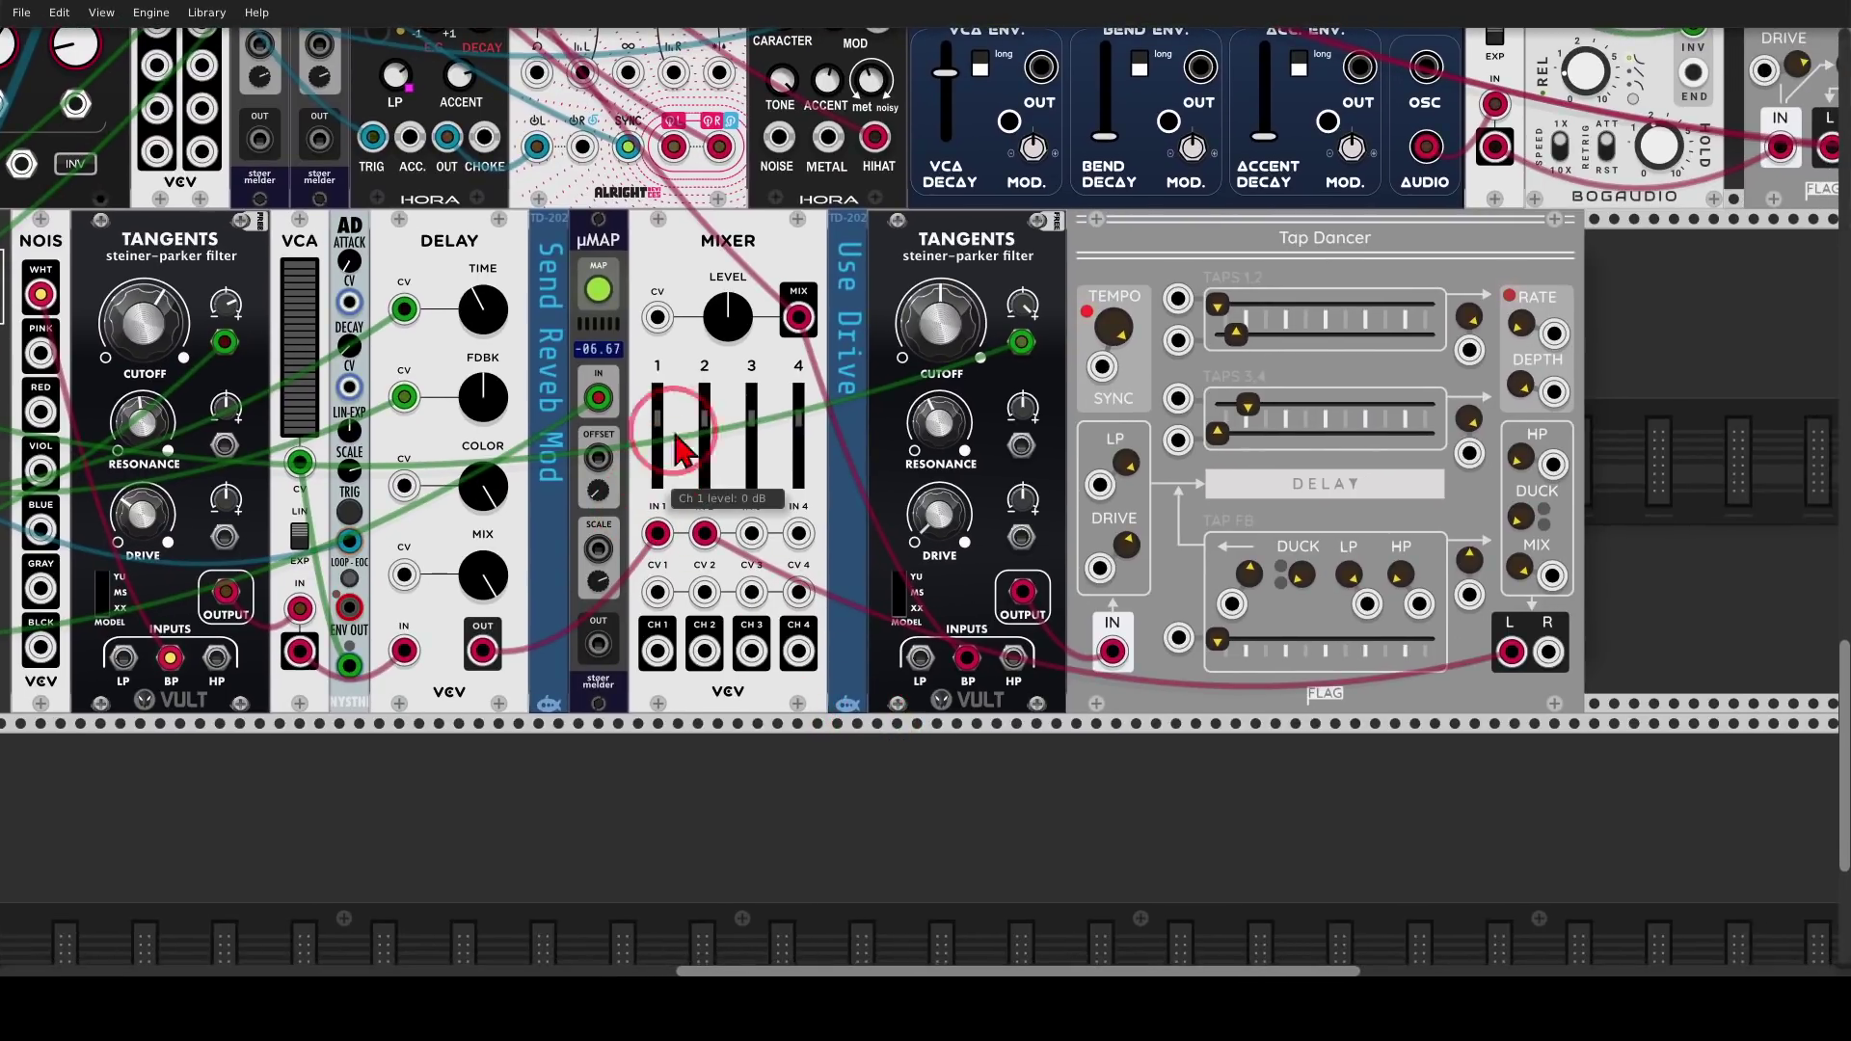
# Trace the MIXER's MIX output through the second TANGENTS filter into Tap Dancer and back to MIXER IN 2
pyautogui.click(771, 328)
pyautogui.moveTo(796, 266)
pyautogui.mouseDown()
pyautogui.moveTo(766, 338)
pyautogui.moveTo(824, 361)
pyautogui.moveTo(804, 267)
pyautogui.mouseUp()
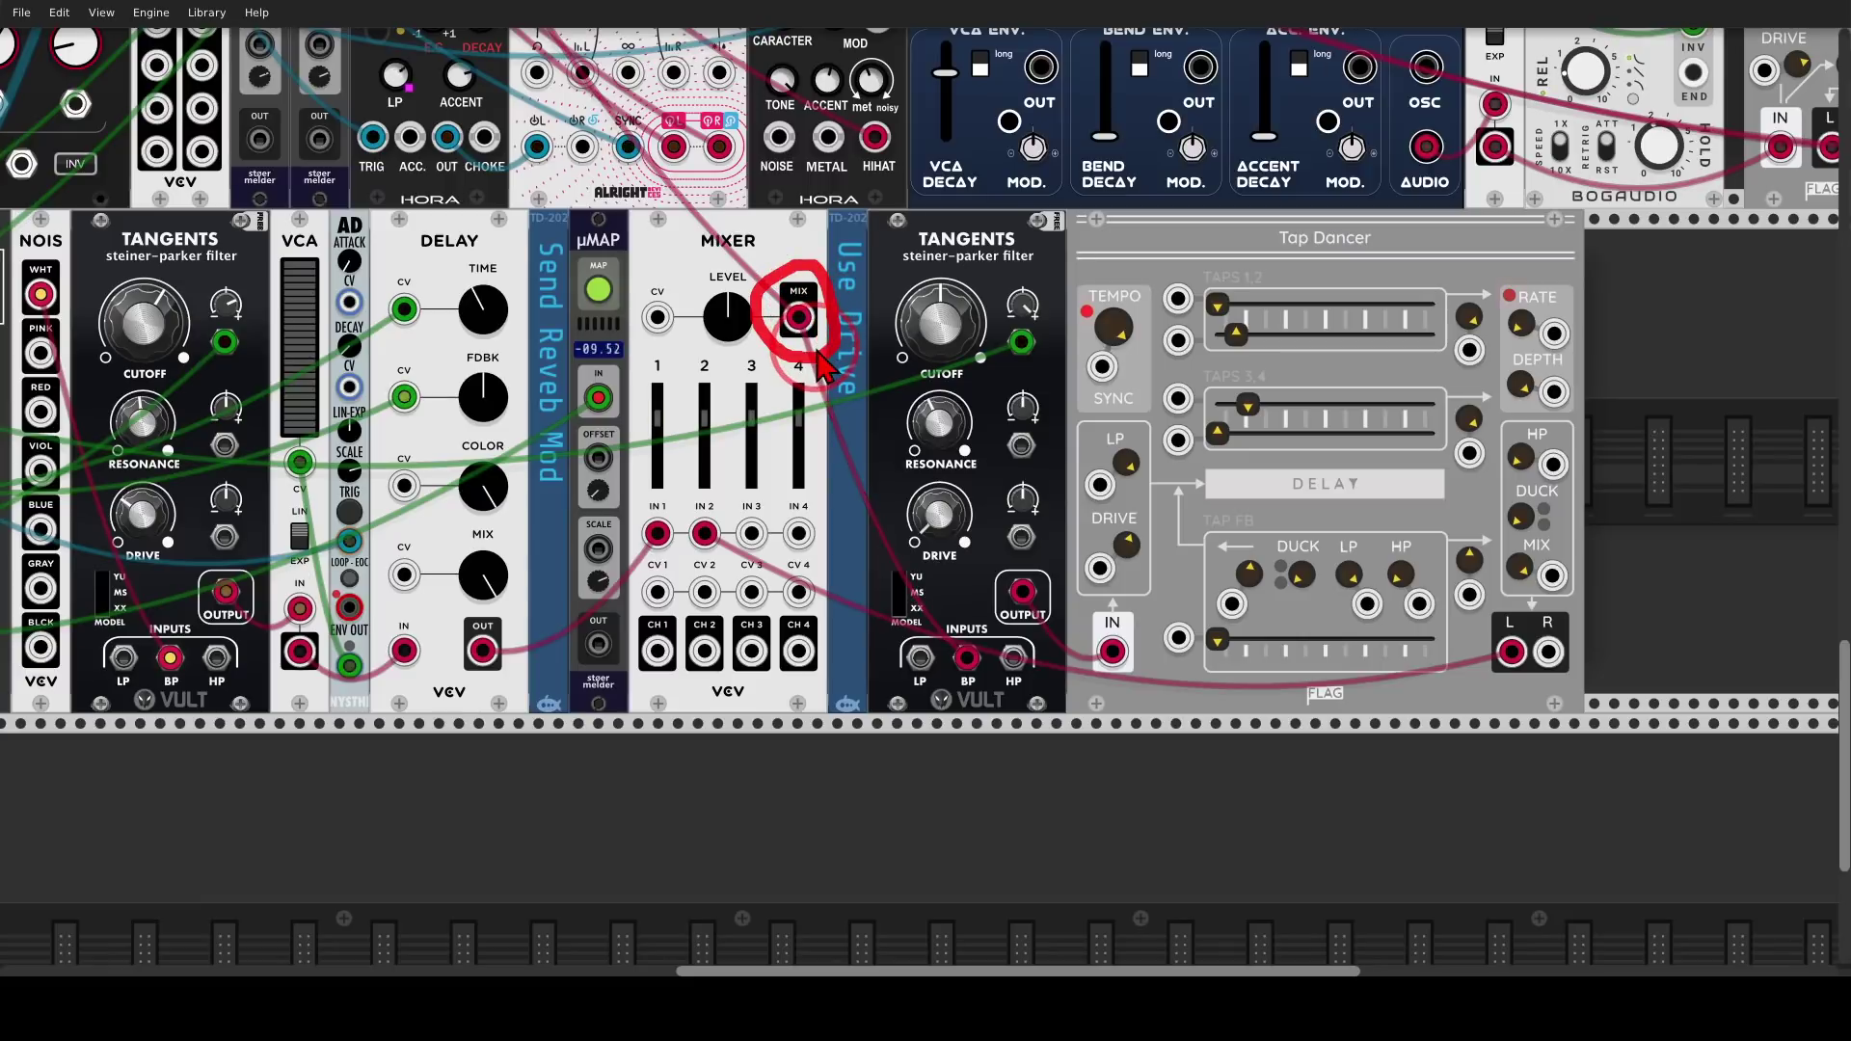
pyautogui.moveTo(825, 364)
pyautogui.mouseDown()
pyautogui.moveTo(950, 634)
pyautogui.moveTo(941, 579)
pyautogui.moveTo(952, 649)
pyautogui.moveTo(962, 633)
pyautogui.moveTo(1068, 644)
pyautogui.moveTo(1062, 618)
pyautogui.moveTo(1084, 632)
pyautogui.moveTo(1071, 683)
pyautogui.mouseUp()
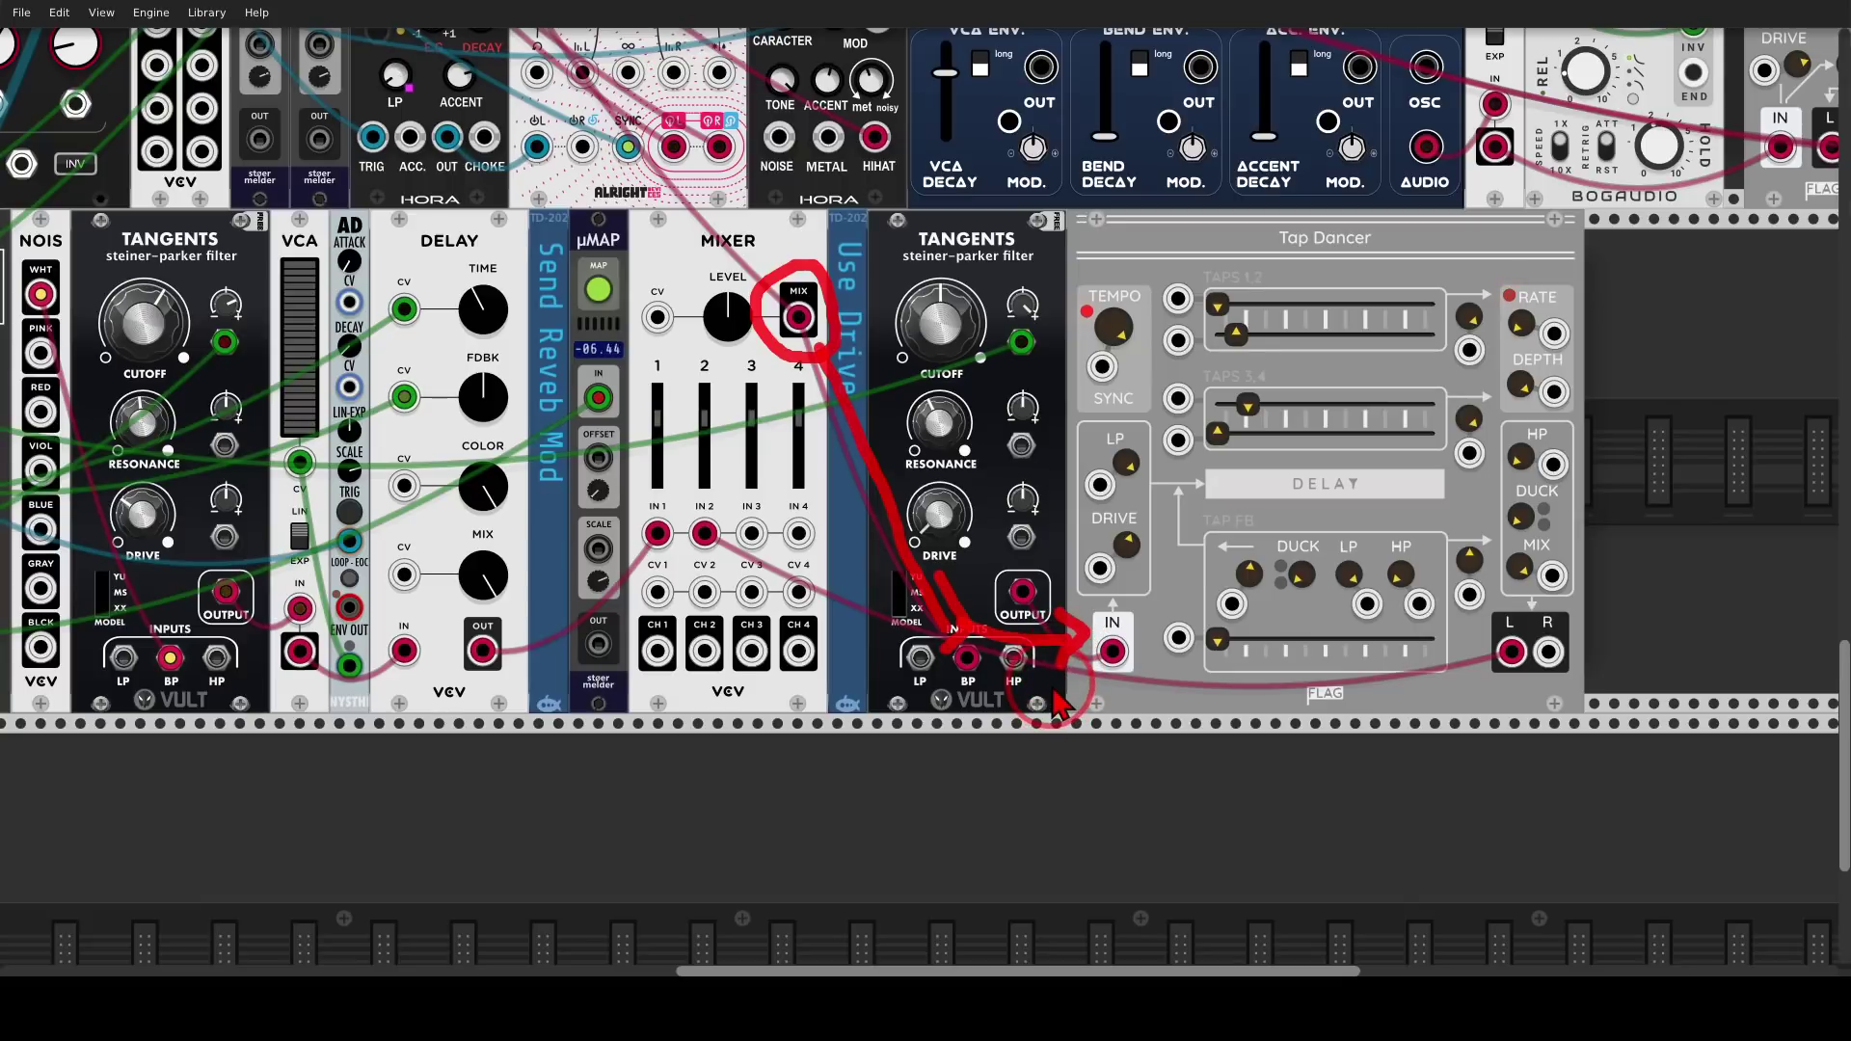
pyautogui.hotkey('shift', 'F9')
pyautogui.moveTo(1508, 628)
pyautogui.mouseDown()
pyautogui.moveTo(1463, 673)
pyautogui.moveTo(1557, 679)
pyautogui.moveTo(1483, 649)
pyautogui.moveTo(1442, 677)
pyautogui.moveTo(1145, 715)
pyautogui.moveTo(731, 568)
pyautogui.moveTo(771, 554)
pyautogui.mouseUp()
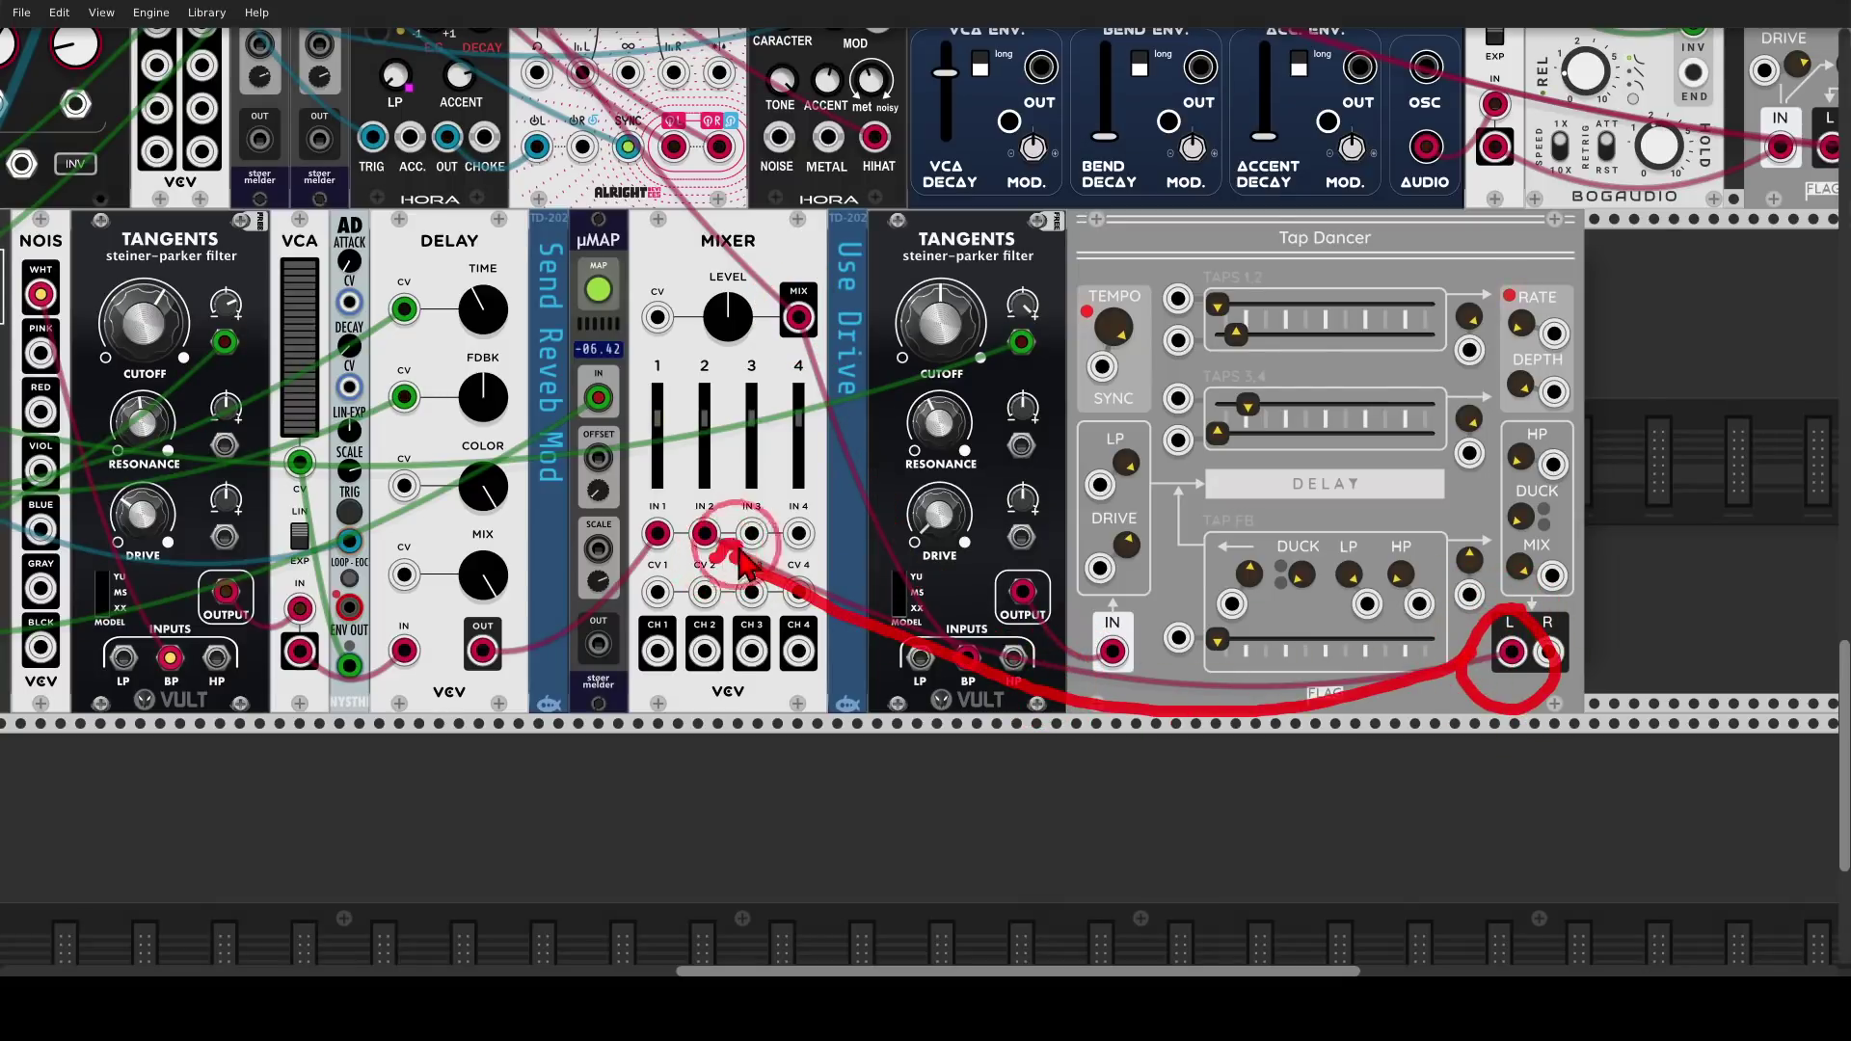
pyautogui.moveTo(815, 294)
pyautogui.mouseDown()
pyautogui.moveTo(772, 347)
pyautogui.moveTo(815, 352)
pyautogui.moveTo(1143, 540)
pyautogui.moveTo(1109, 655)
pyautogui.moveTo(1178, 637)
pyautogui.mouseUp()
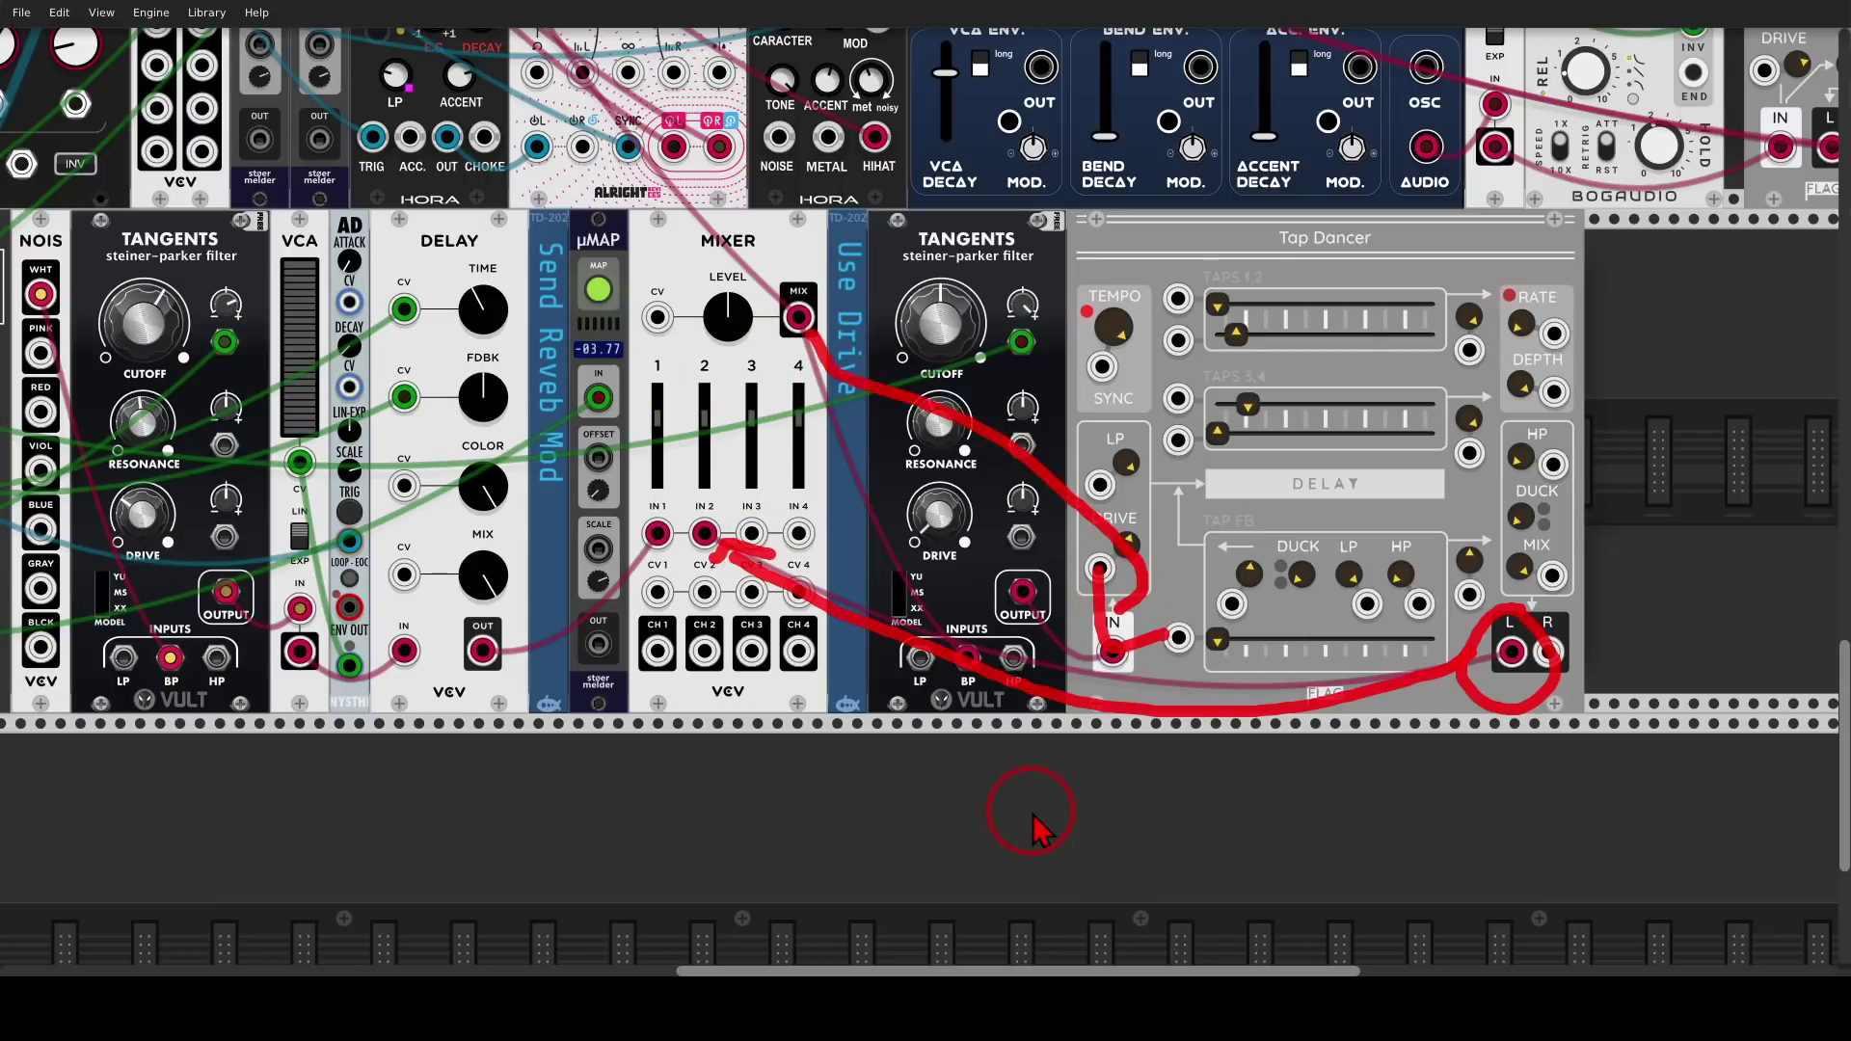
pyautogui.press('Escape')
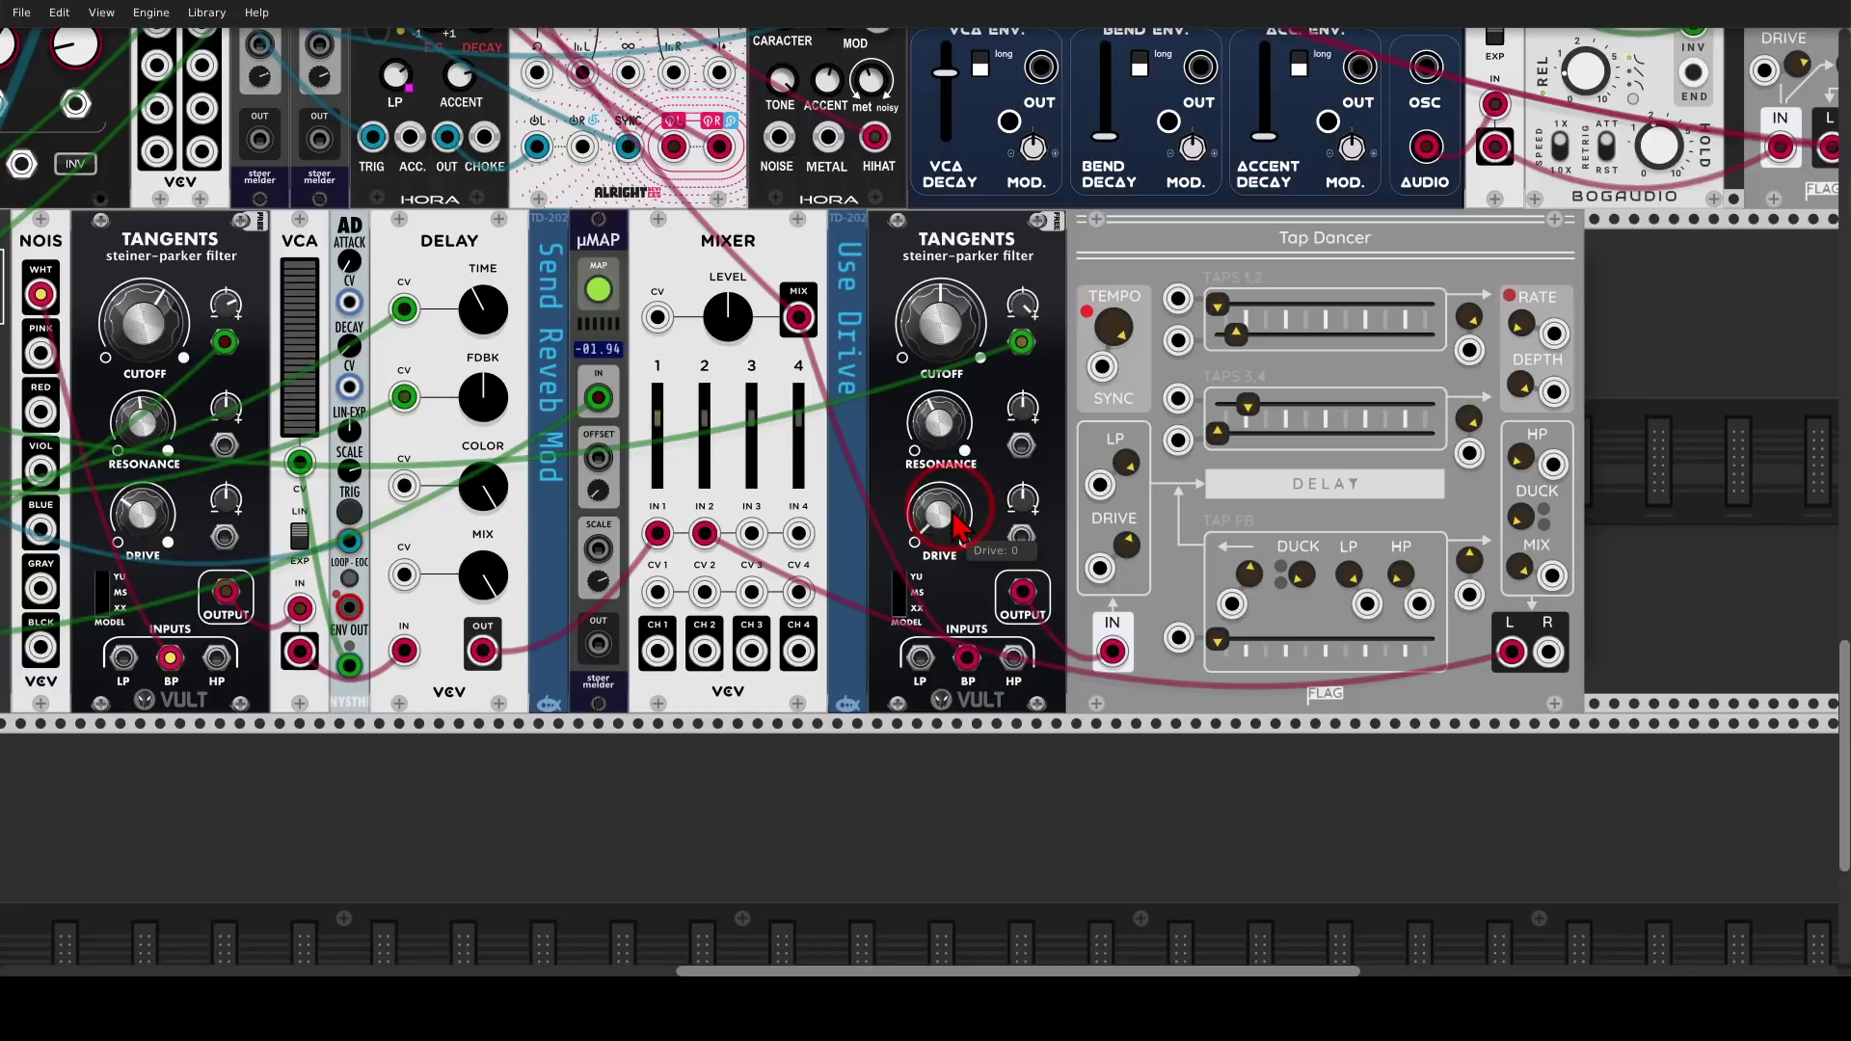
# Raise the Drive of the TANGENTS filter feeding Tap Dancer to about 1.011 and return it to 0
pyautogui.moveTo(965, 560); pyautogui.dragTo(914, 485)
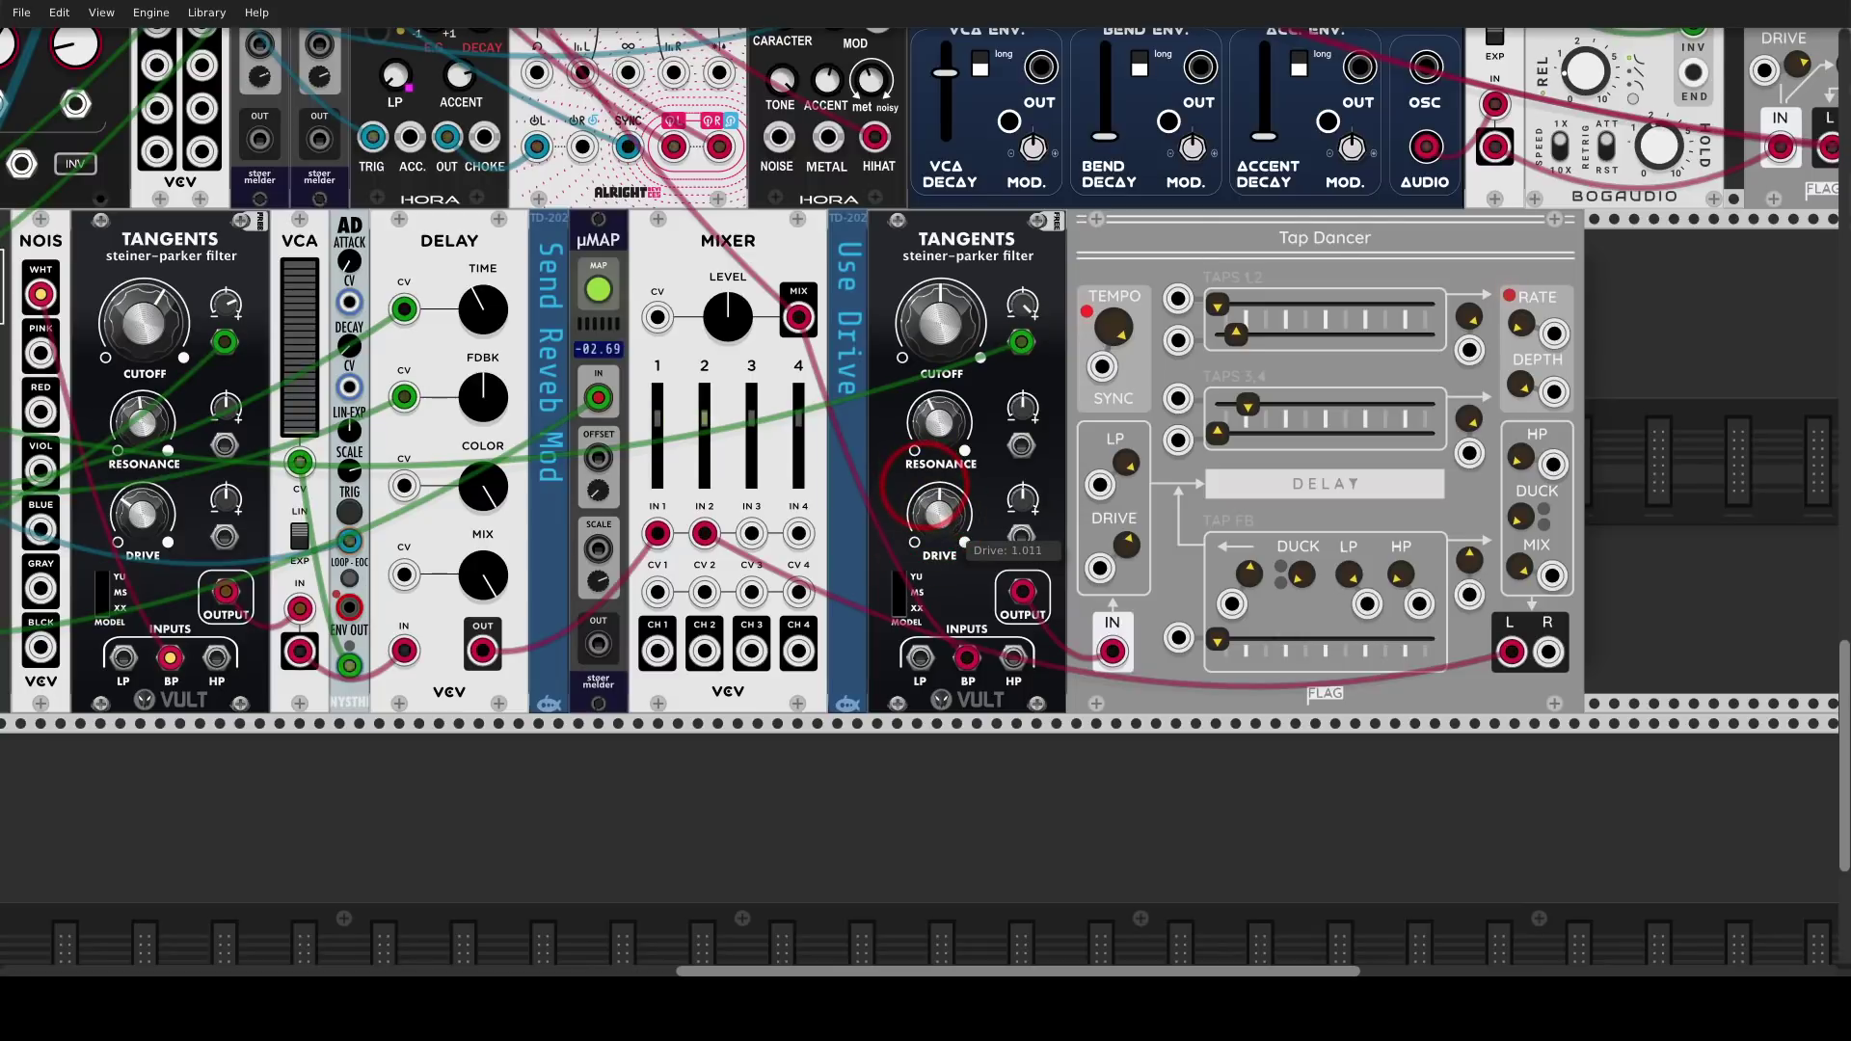
pyautogui.moveTo(922, 489); pyautogui.dragTo(924, 492)
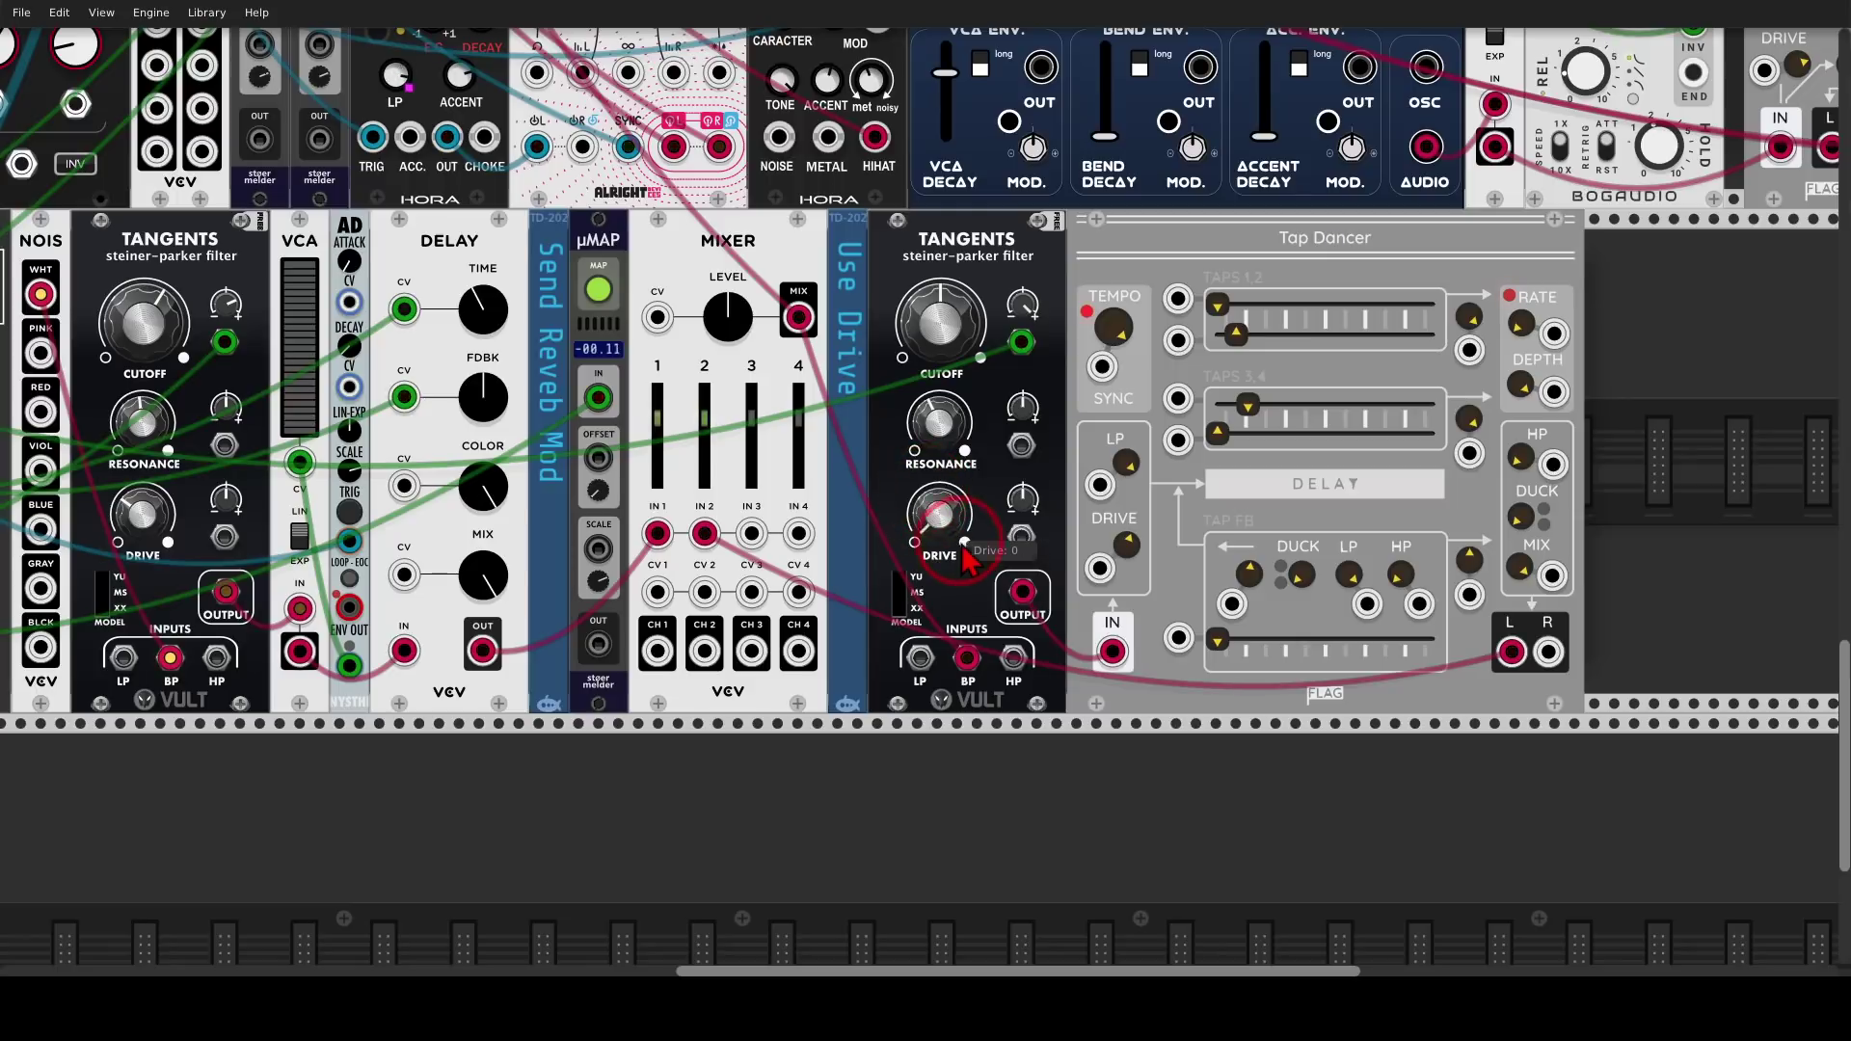
pyautogui.moveTo(968, 560); pyautogui.dragTo(962, 558)
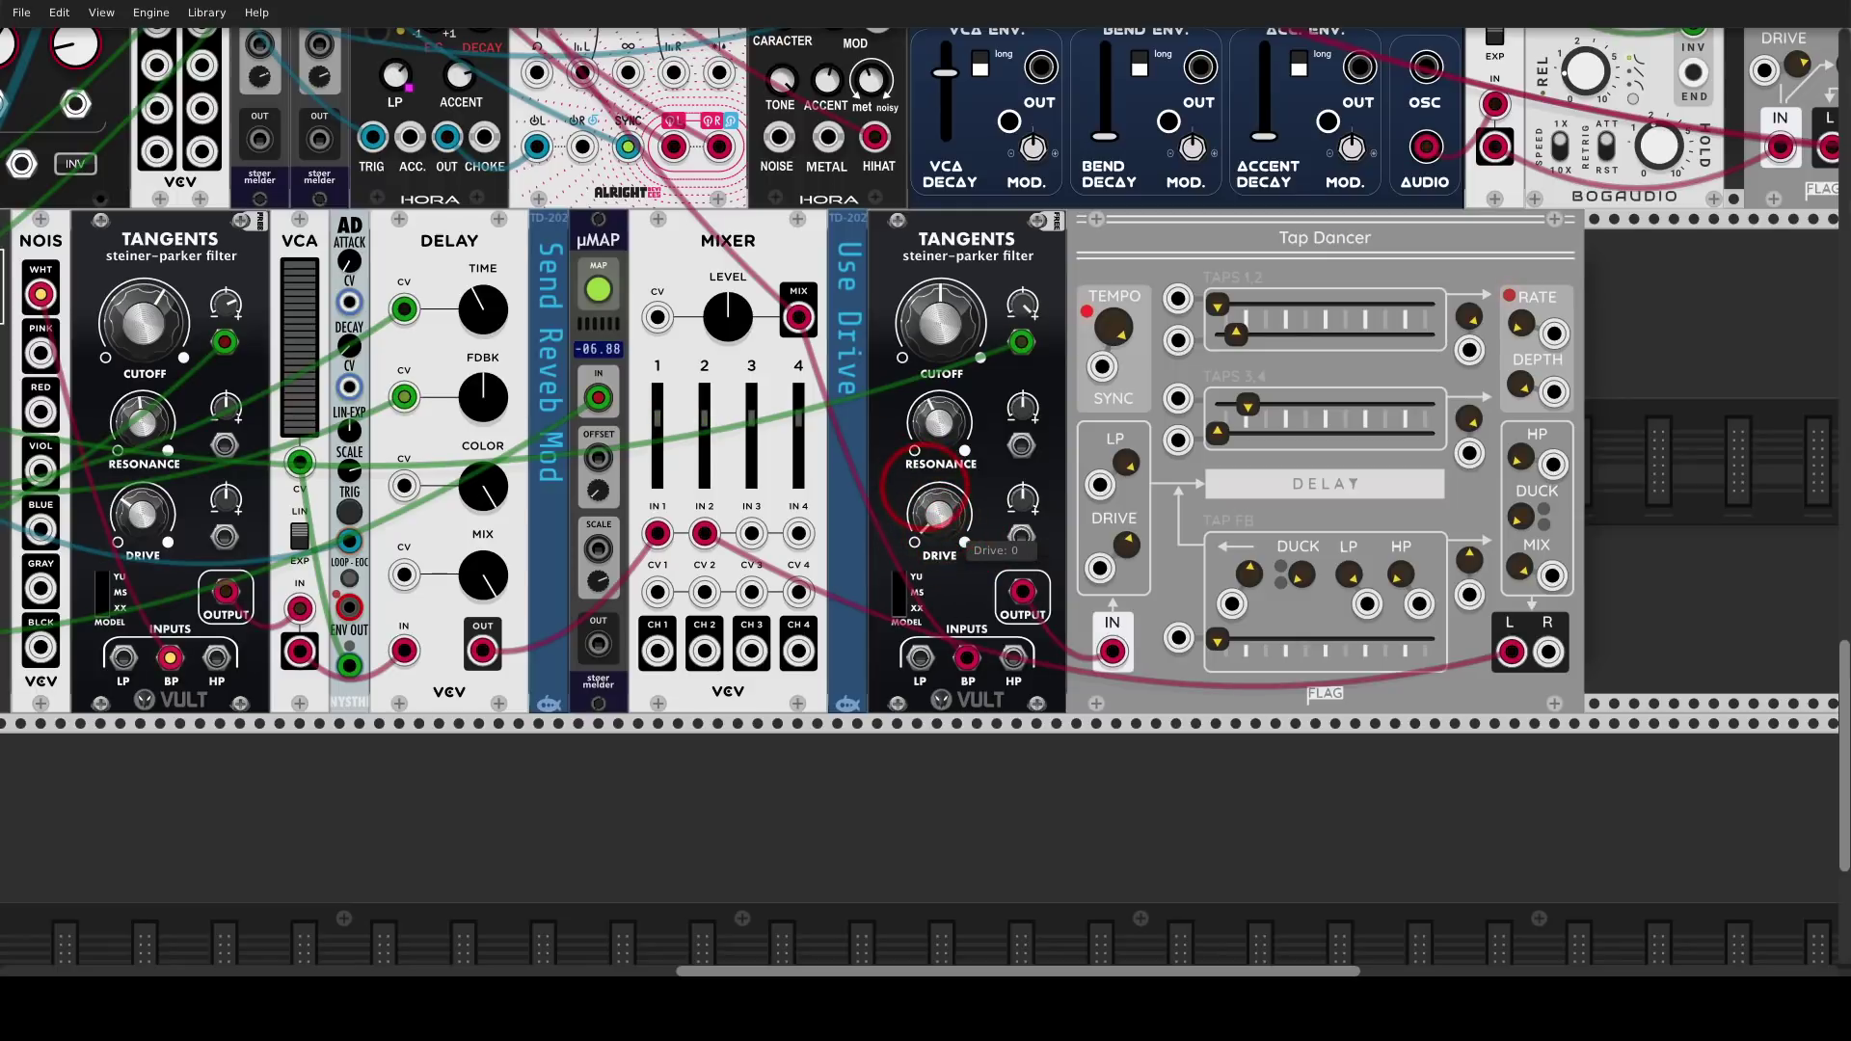
pyautogui.moveTo(937, 511); pyautogui.dragTo(937, 505)
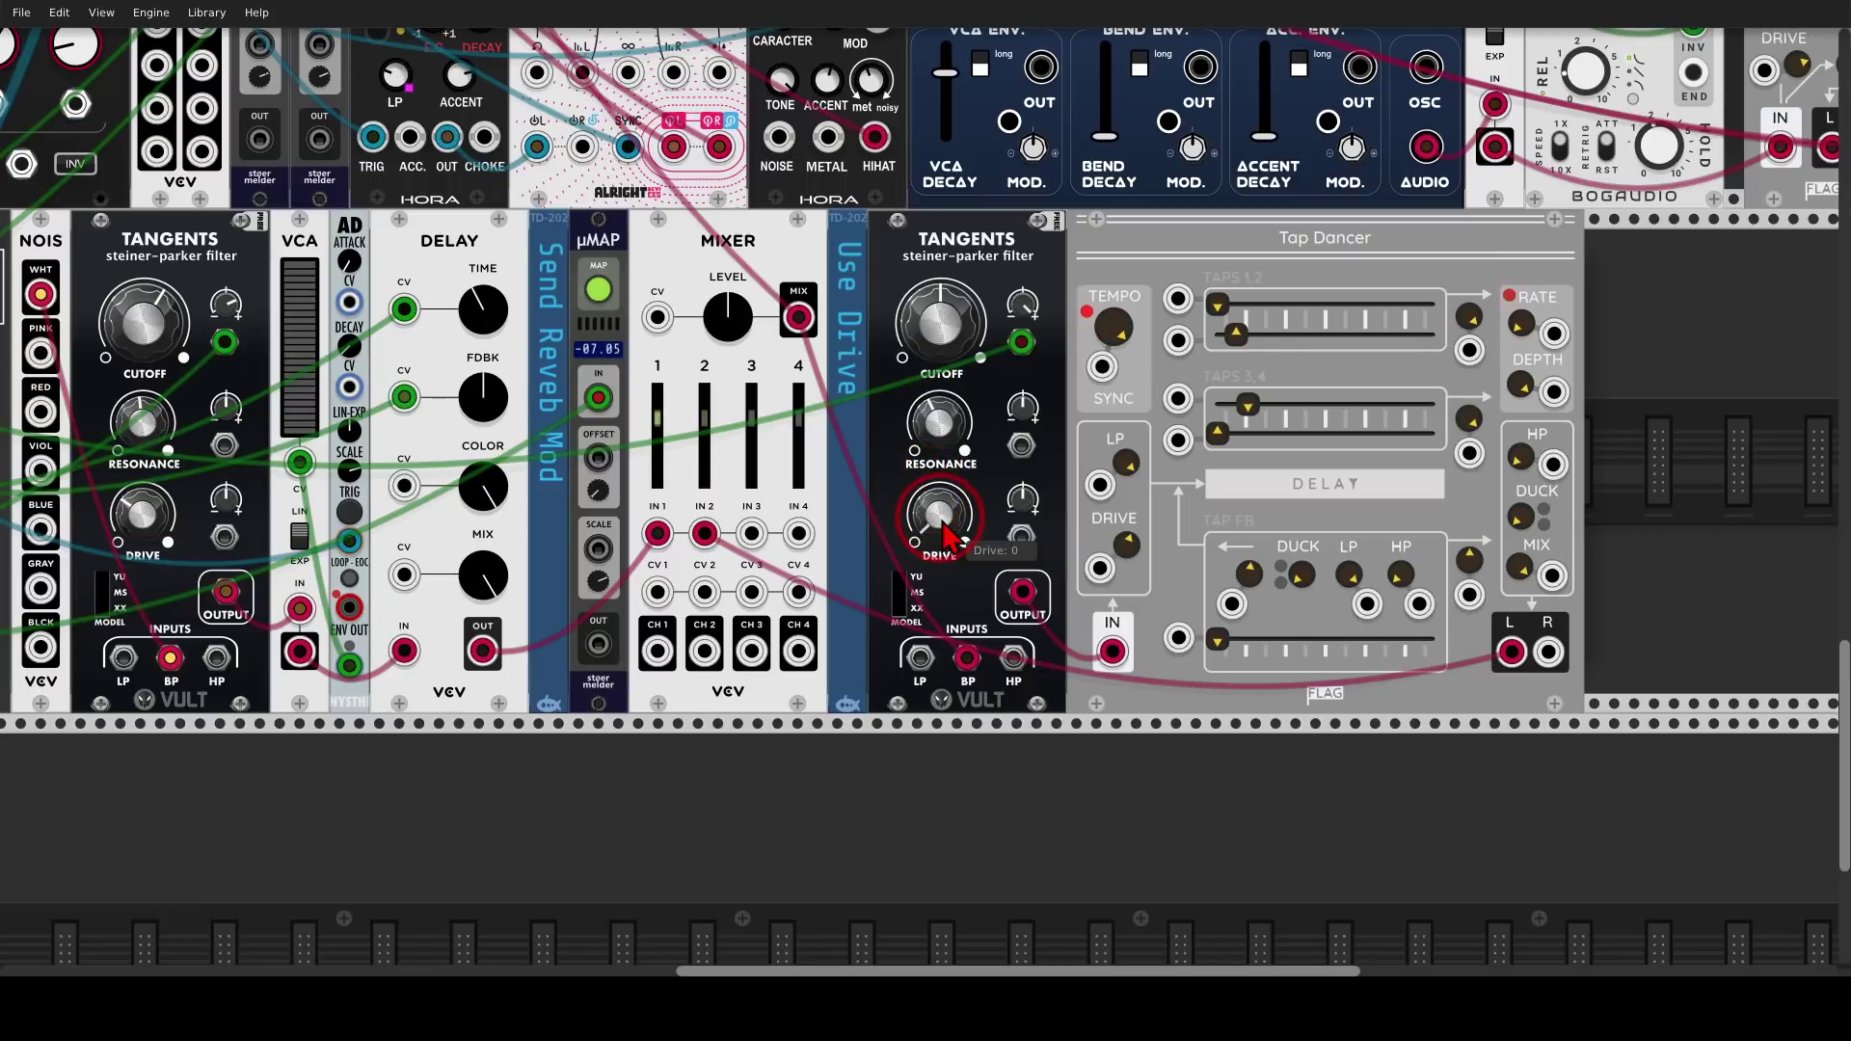
# Bring the whole patch into view and examine POLYGENE's theme and EOC mode options
pyautogui.scroll(-5, 945, 533)
pyautogui.scroll(1, 1084, 516)
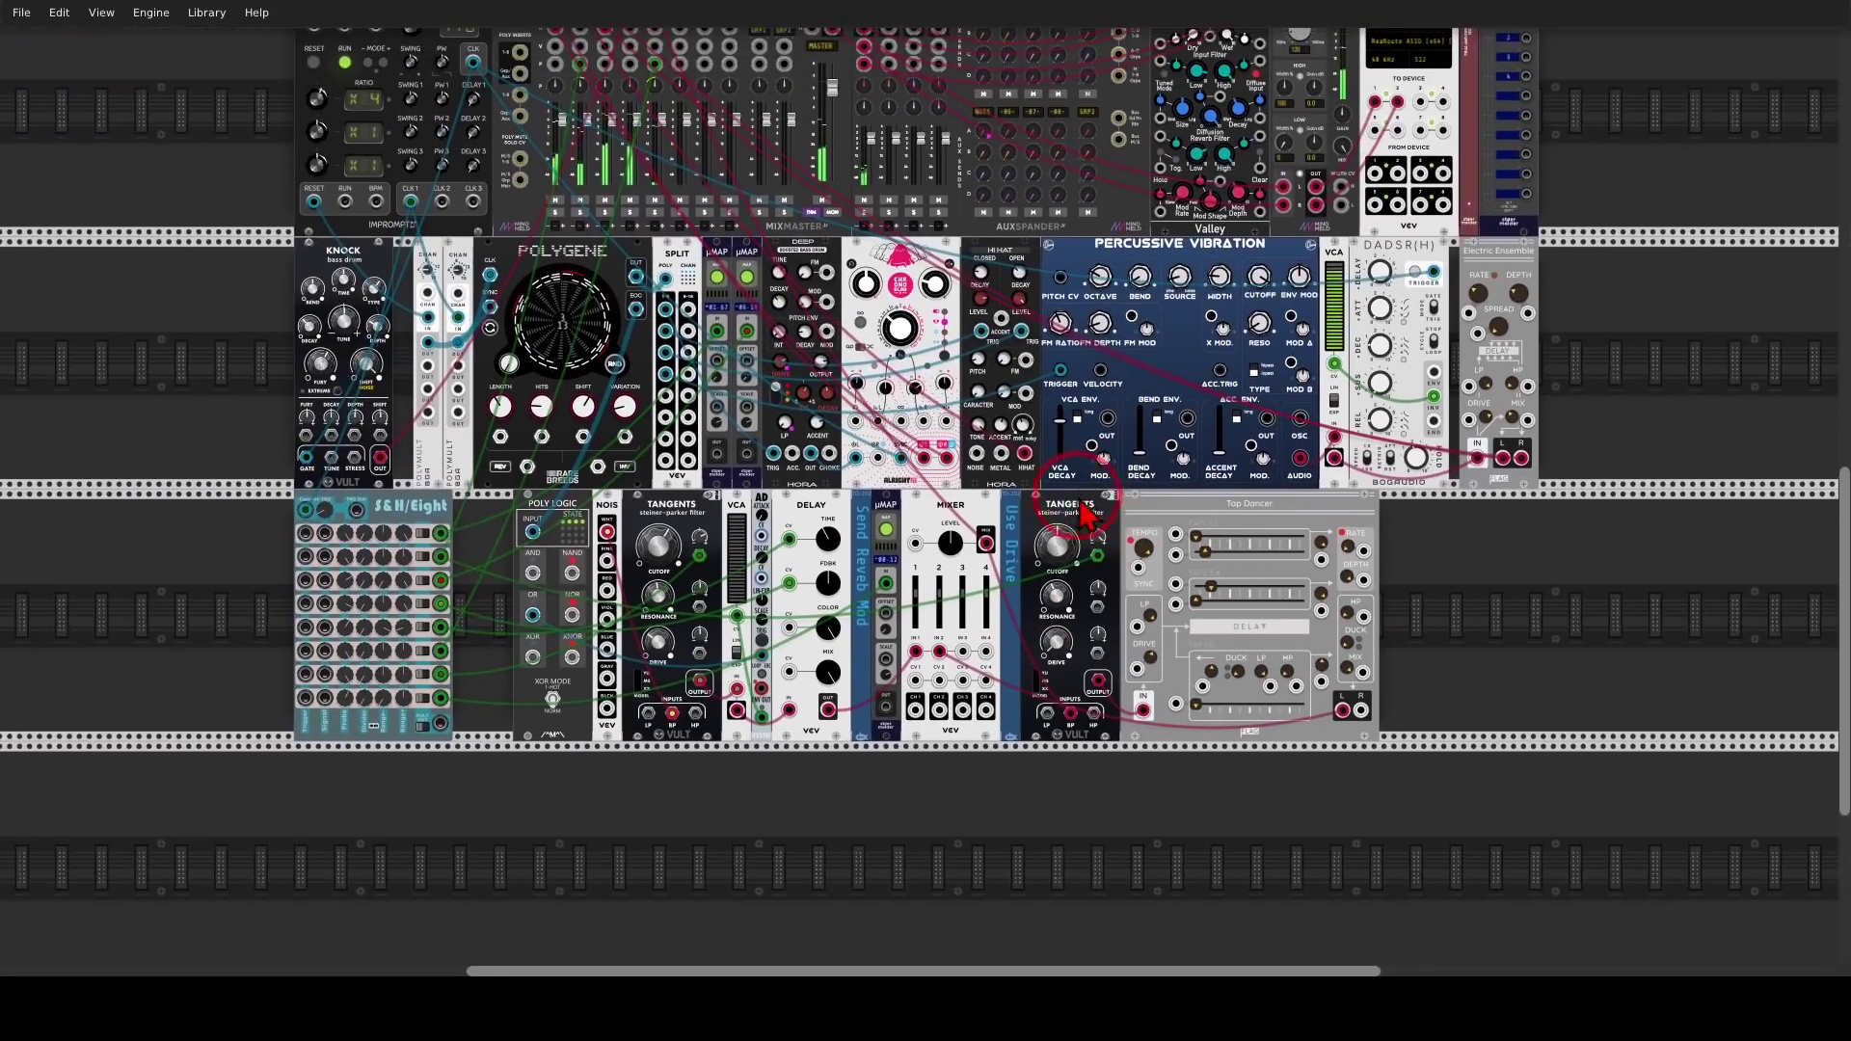
pyautogui.scroll(1, 1085, 516)
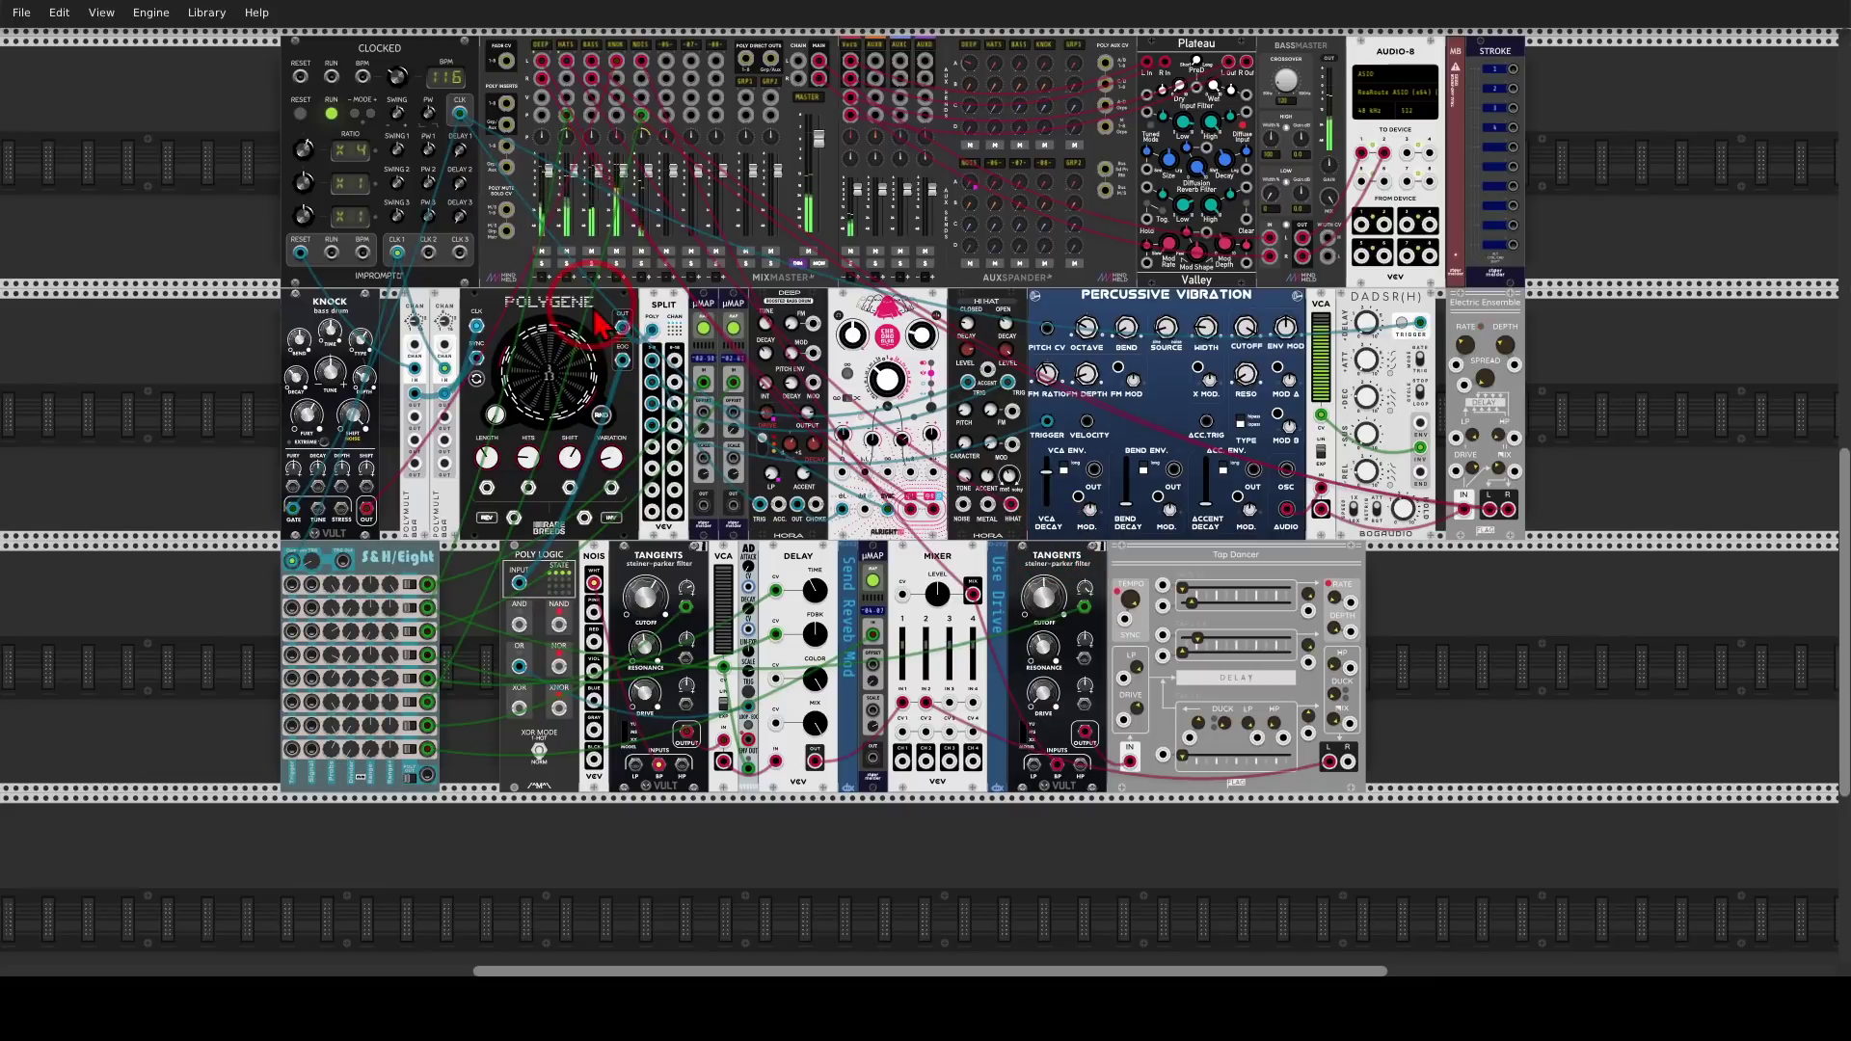
pyautogui.rightClick(596, 312)
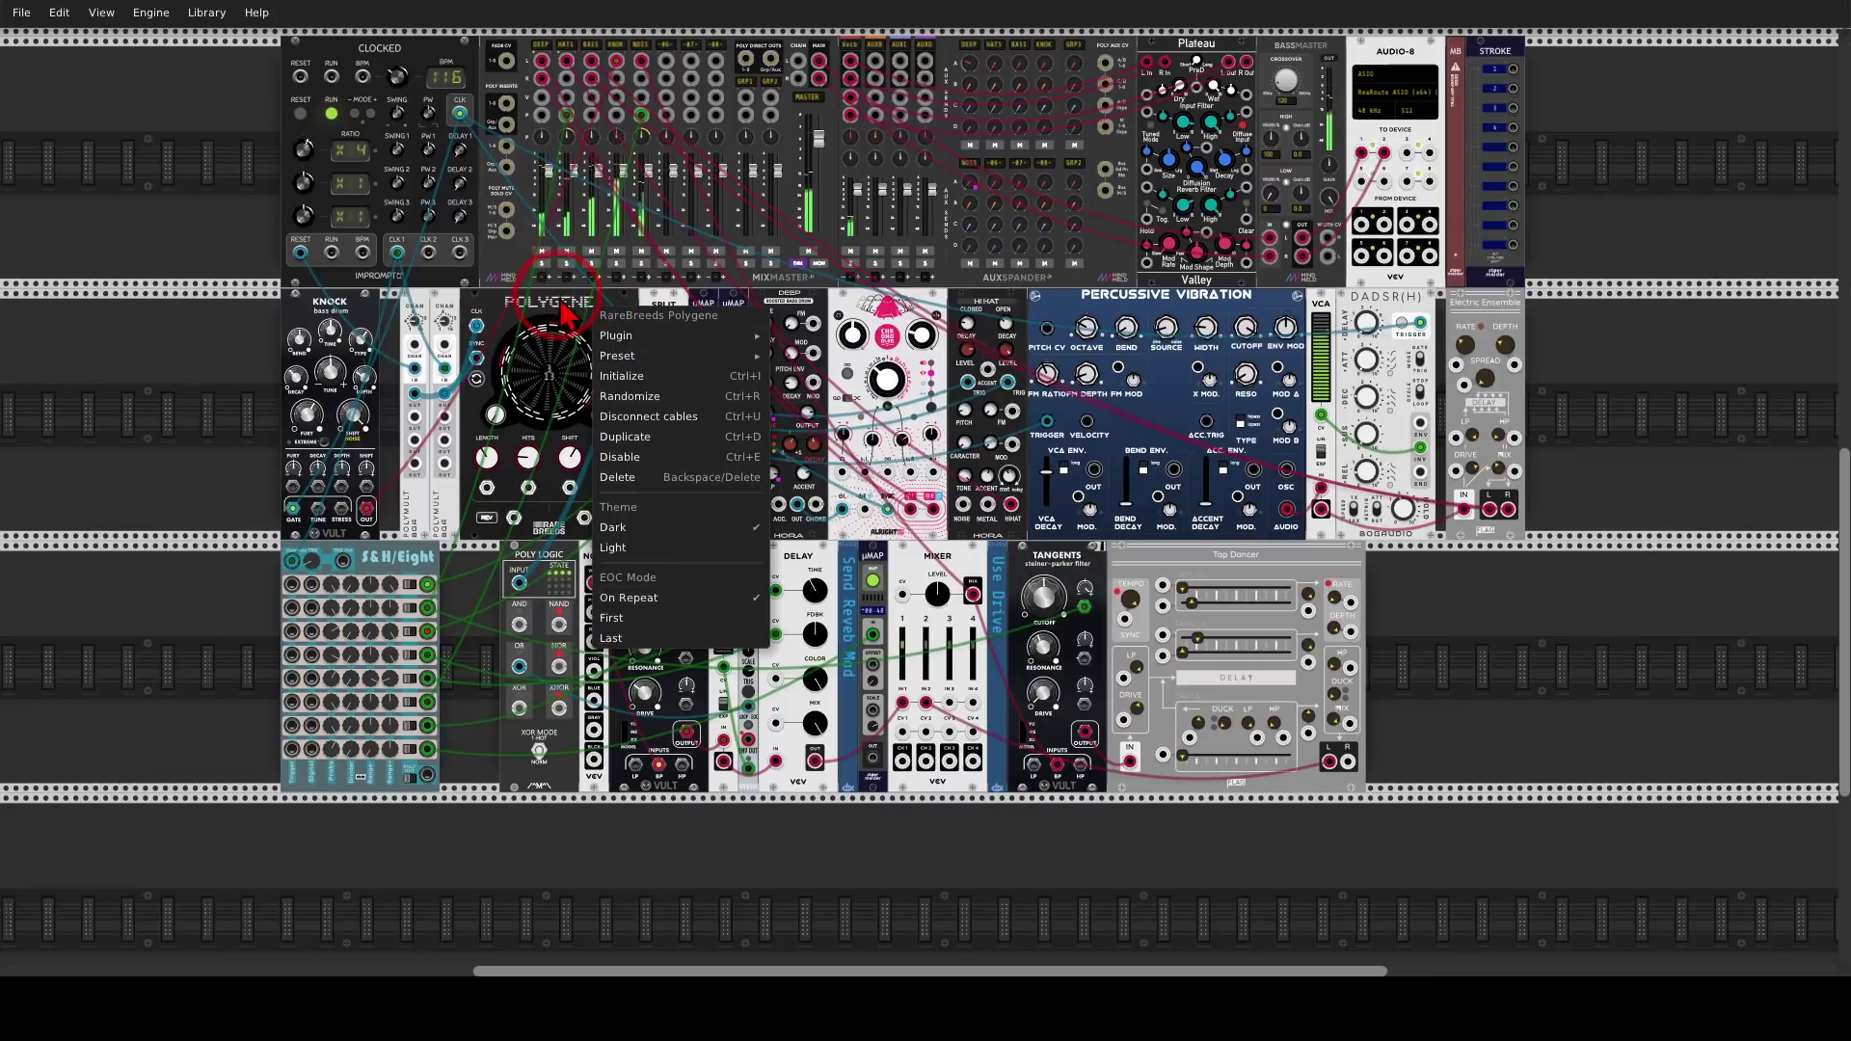
pyautogui.click(567, 313)
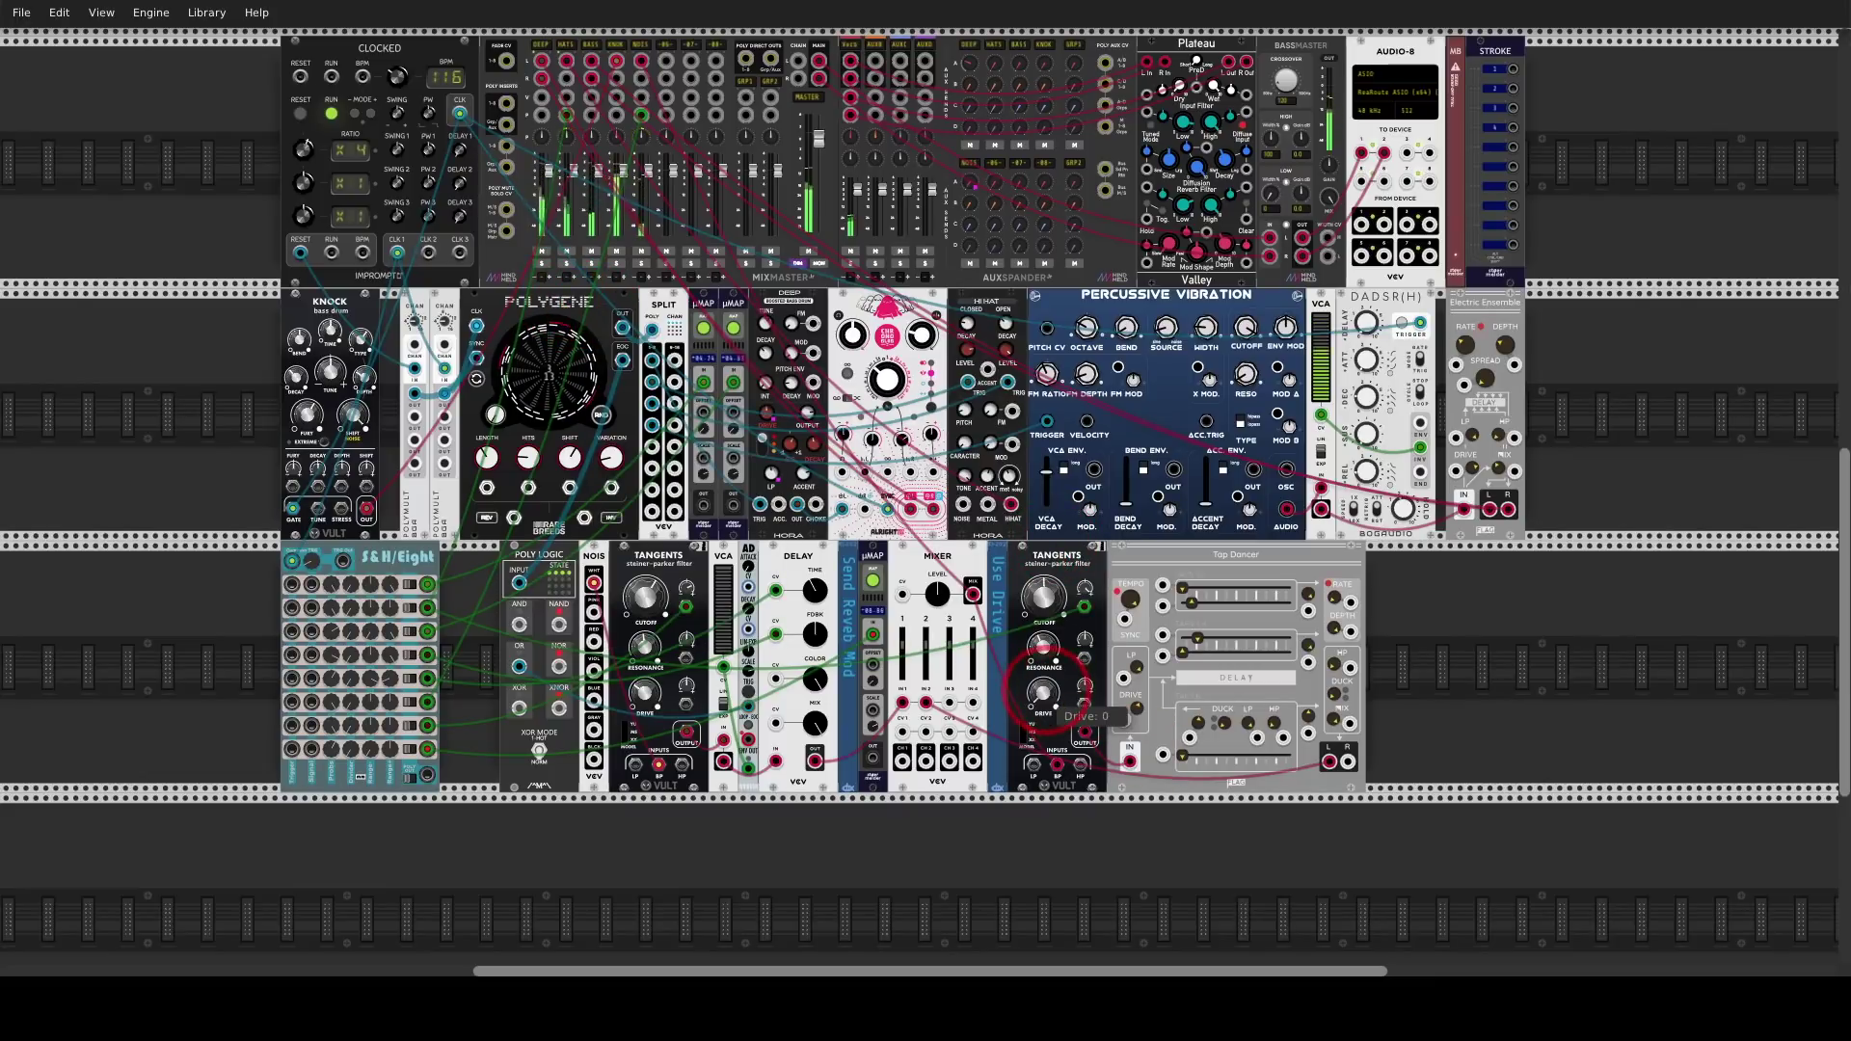
# Sweep the Drive of the second TANGENTS filter up to about 0.813 and back down
pyautogui.moveTo(1043, 693); pyautogui.dragTo(1043, 556)
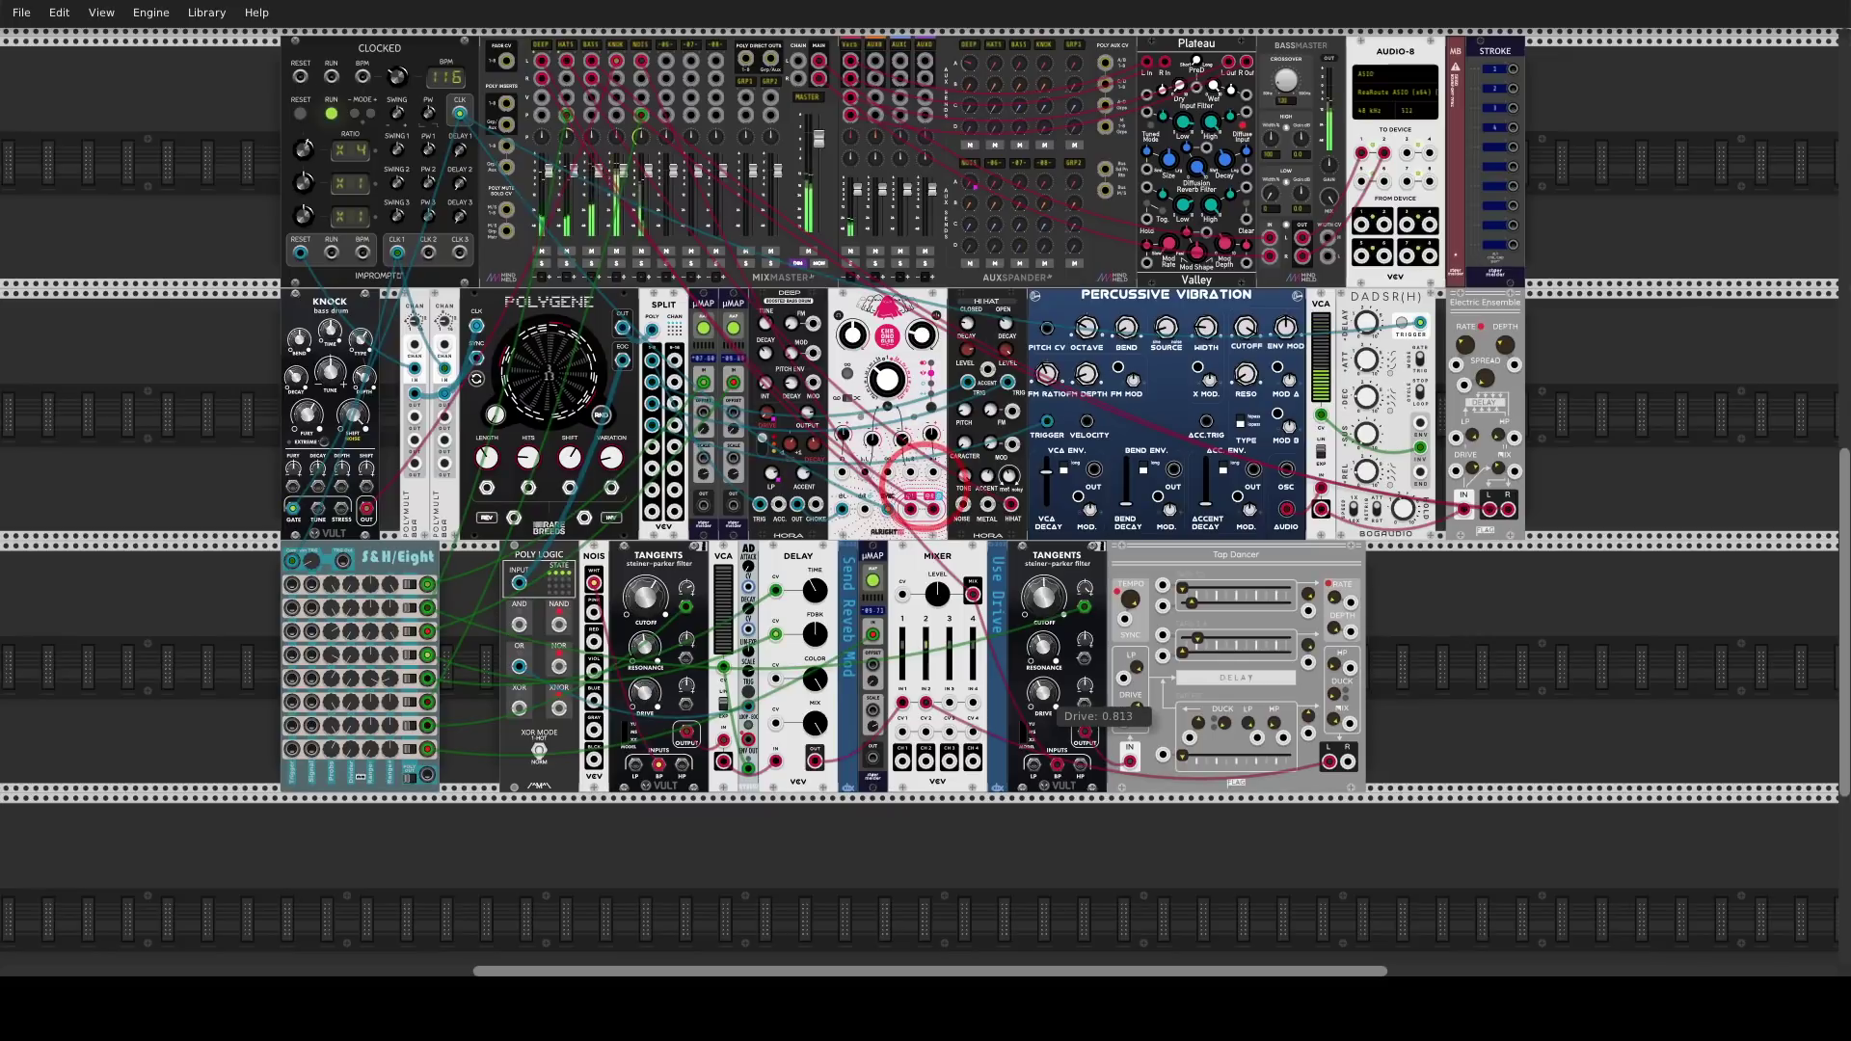
pyautogui.moveTo(1043, 693); pyautogui.dragTo(1043, 965)
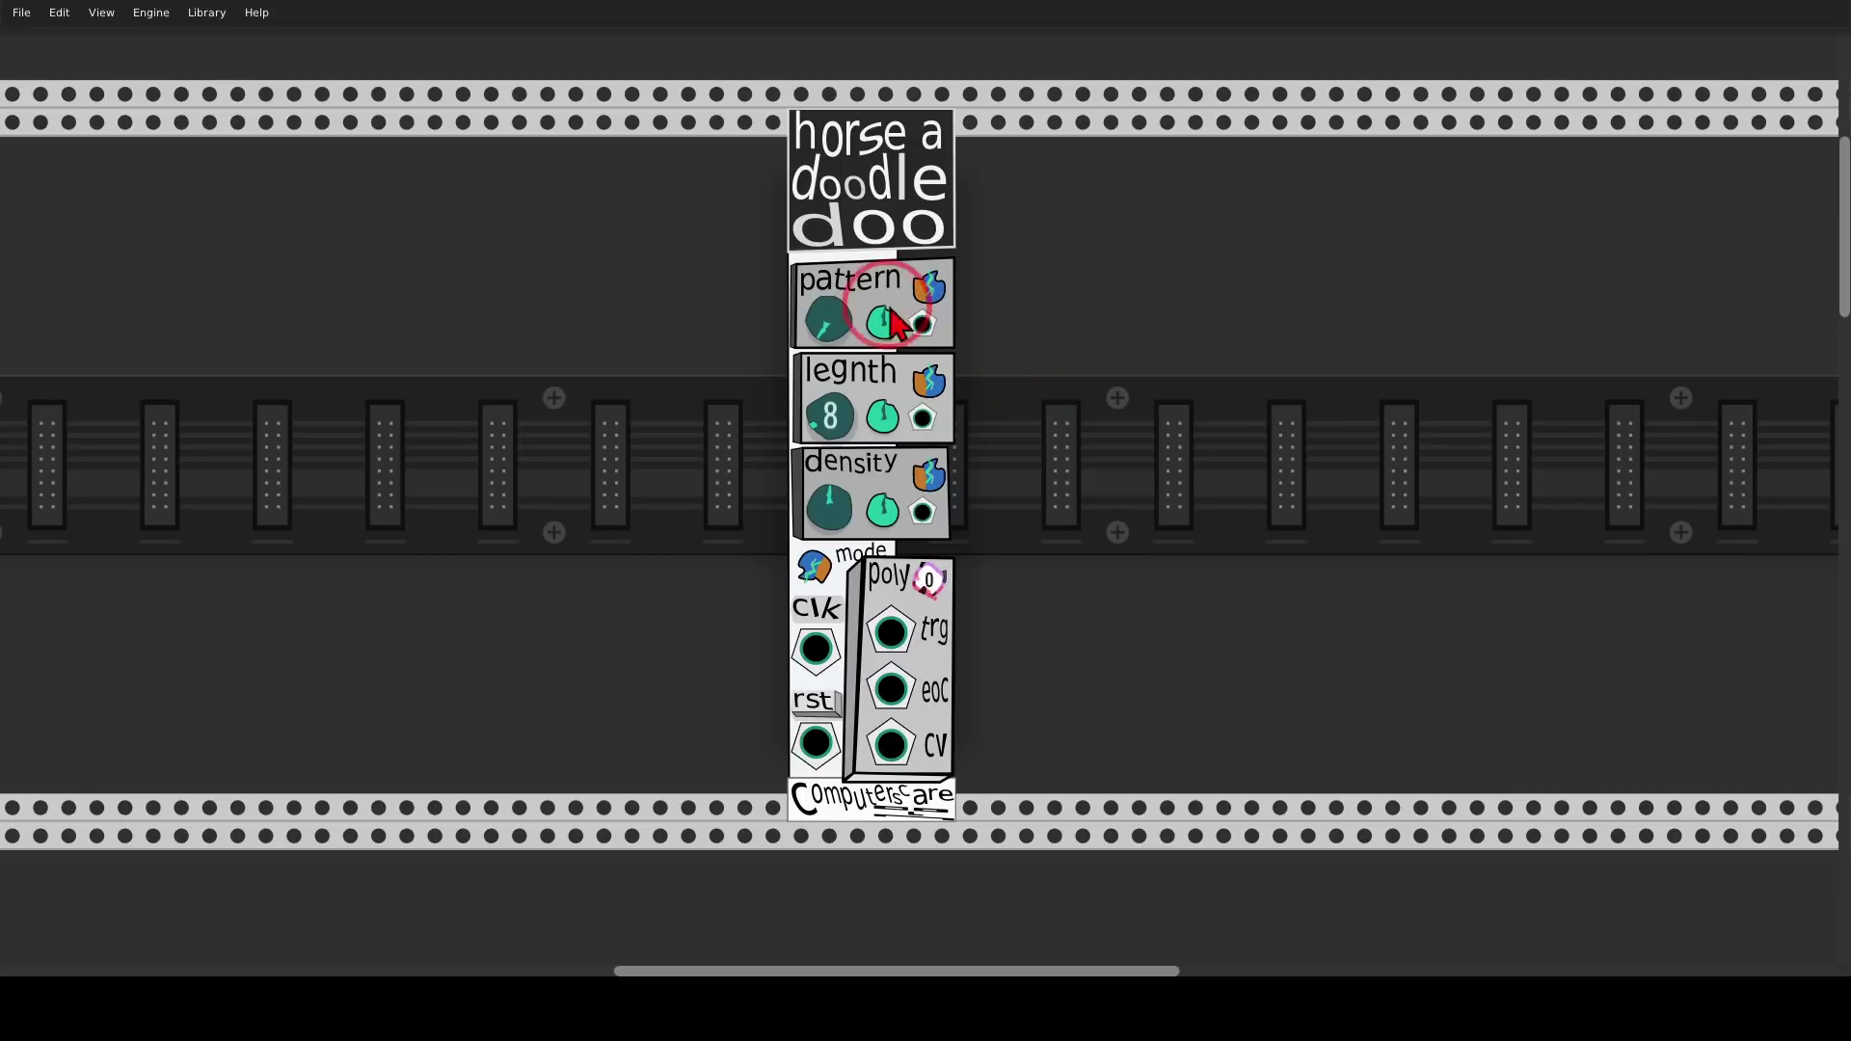
# Change Horse A Doodle Doo's pattern, set its number of steps to 2 and lower the density slightly
pyautogui.click(928, 291)
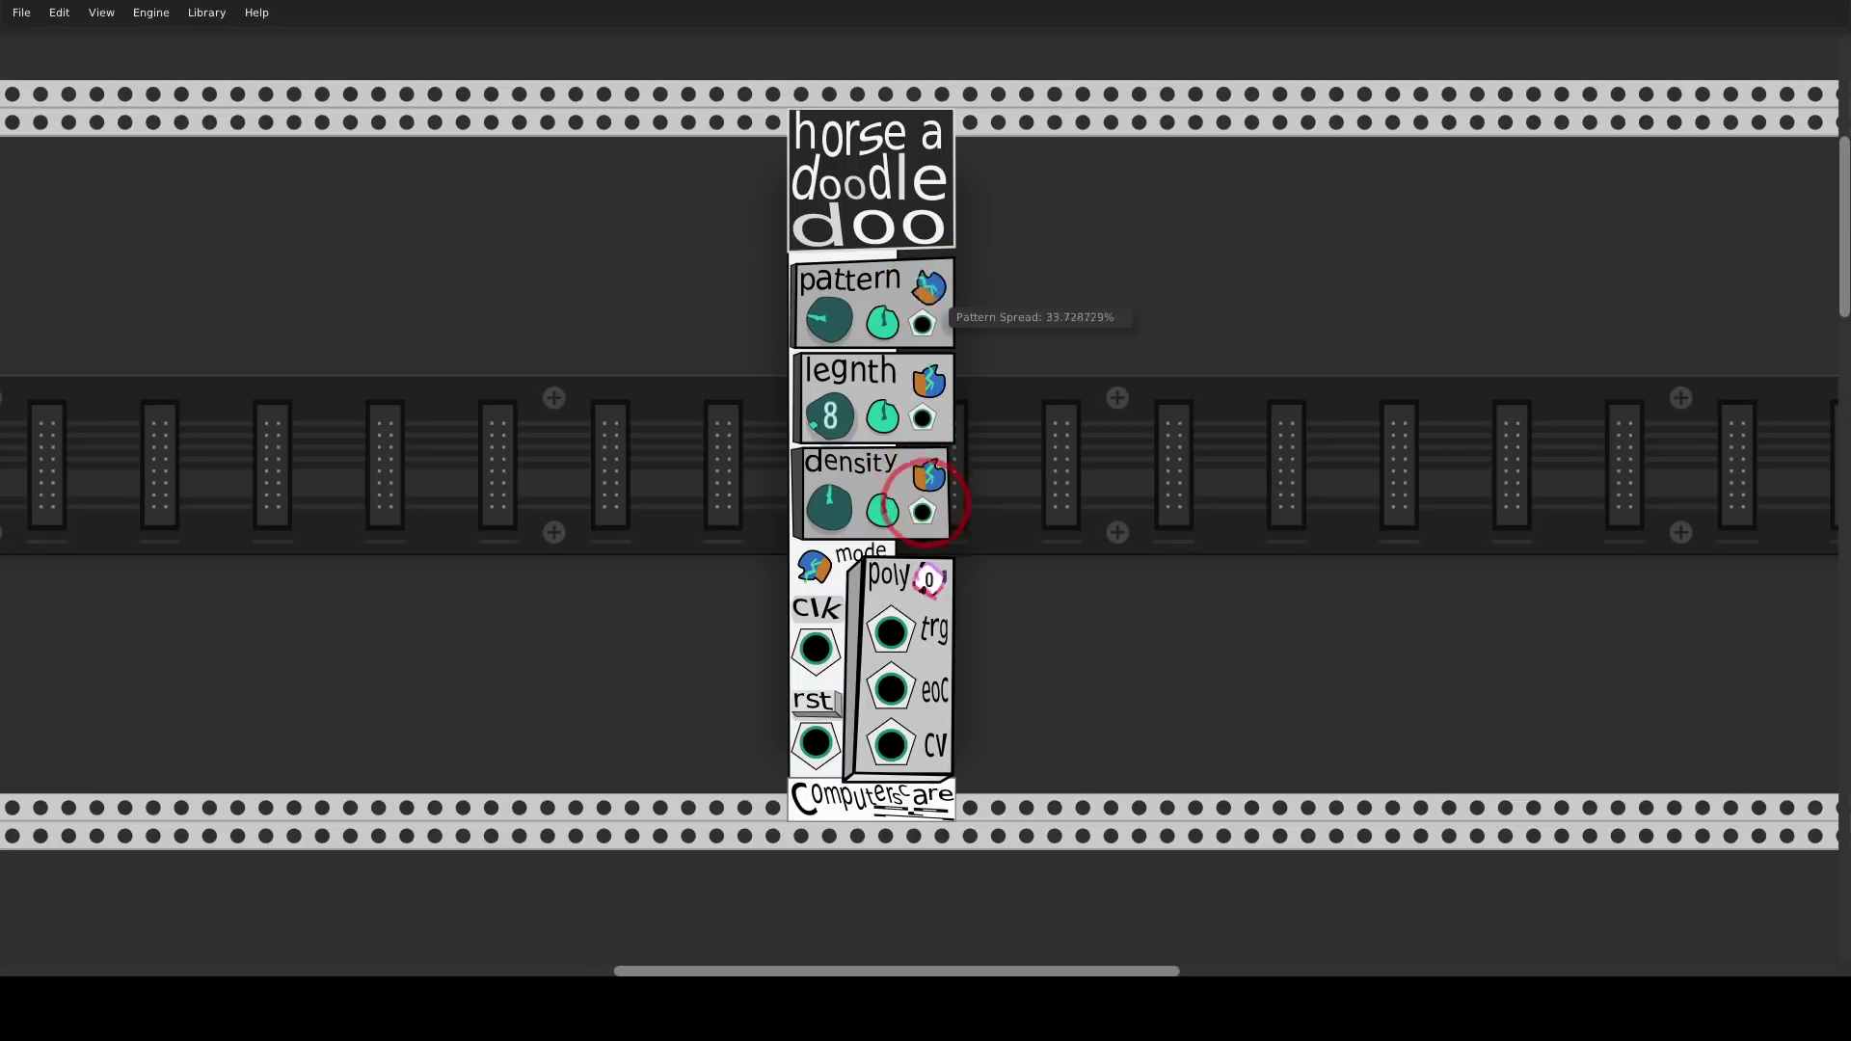
pyautogui.moveTo(917, 458)
pyautogui.mouseDown()
pyautogui.moveTo(921, 506)
pyautogui.moveTo(924, 488)
pyautogui.mouseUp()
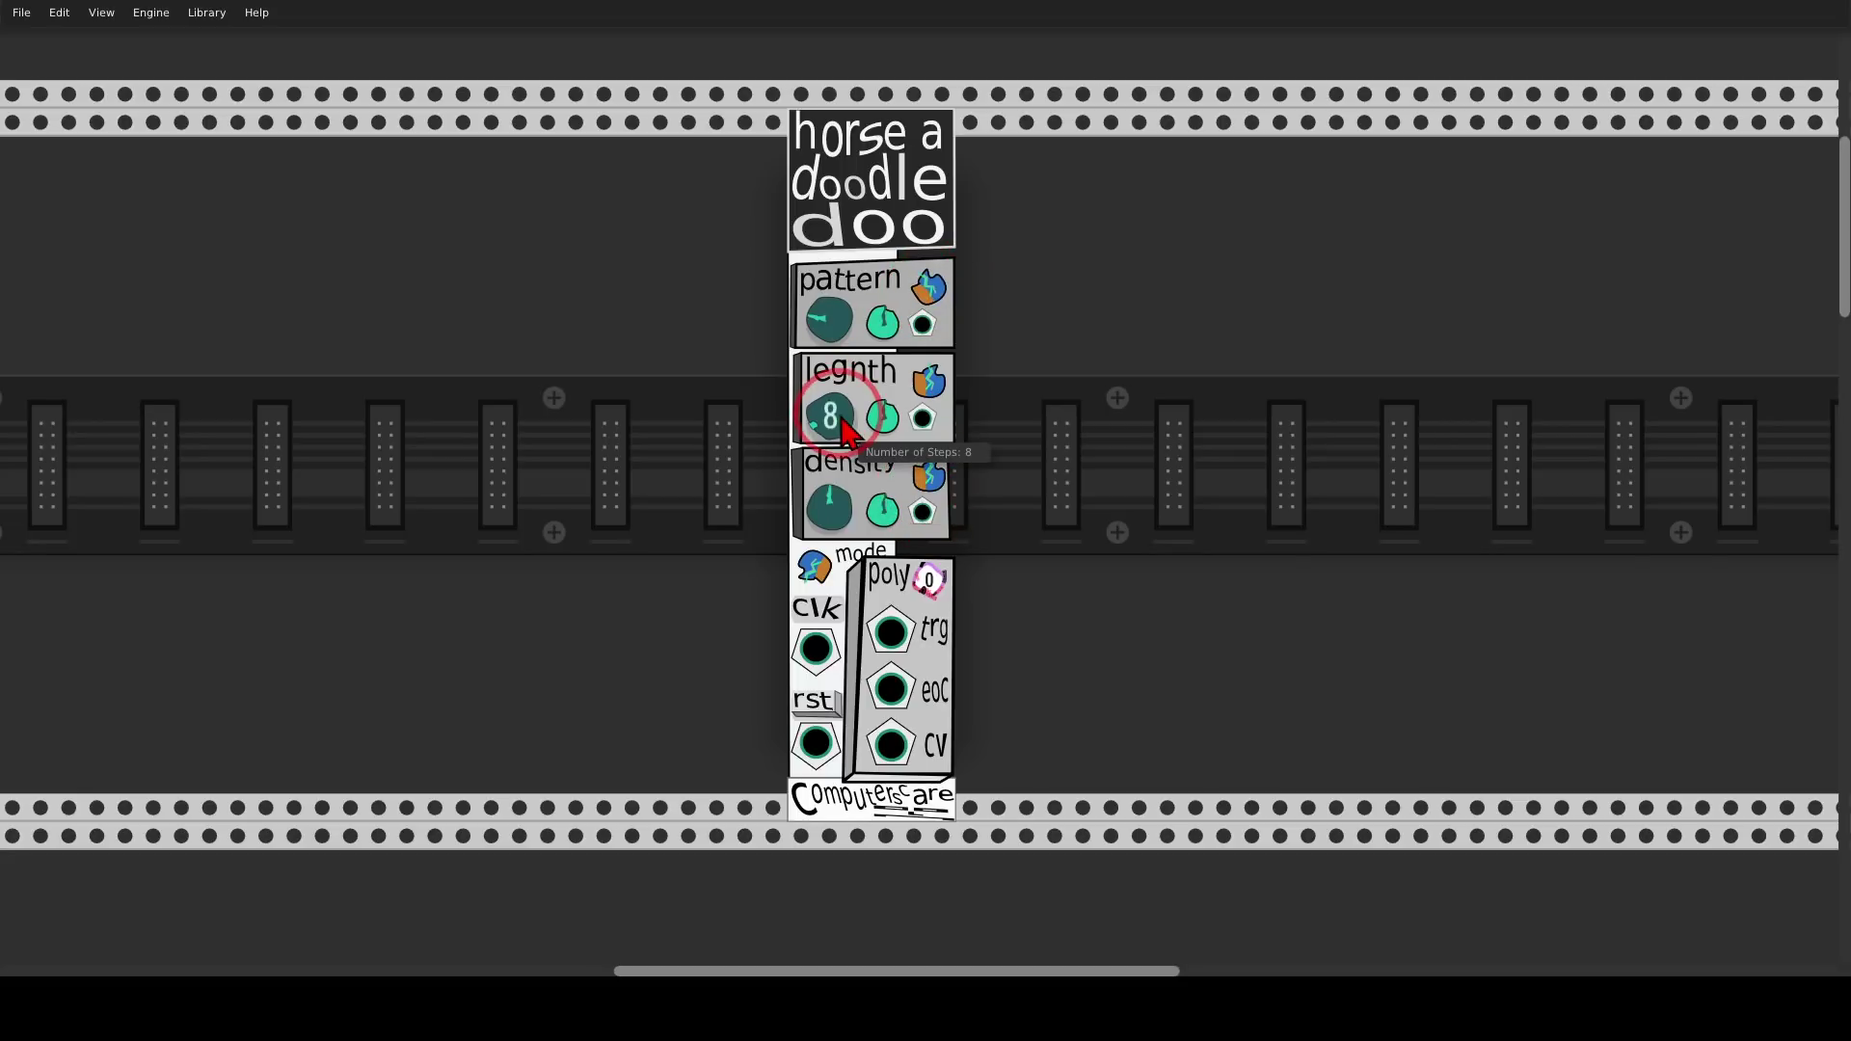
pyautogui.moveTo(841, 416); pyautogui.dragTo(924, 476)
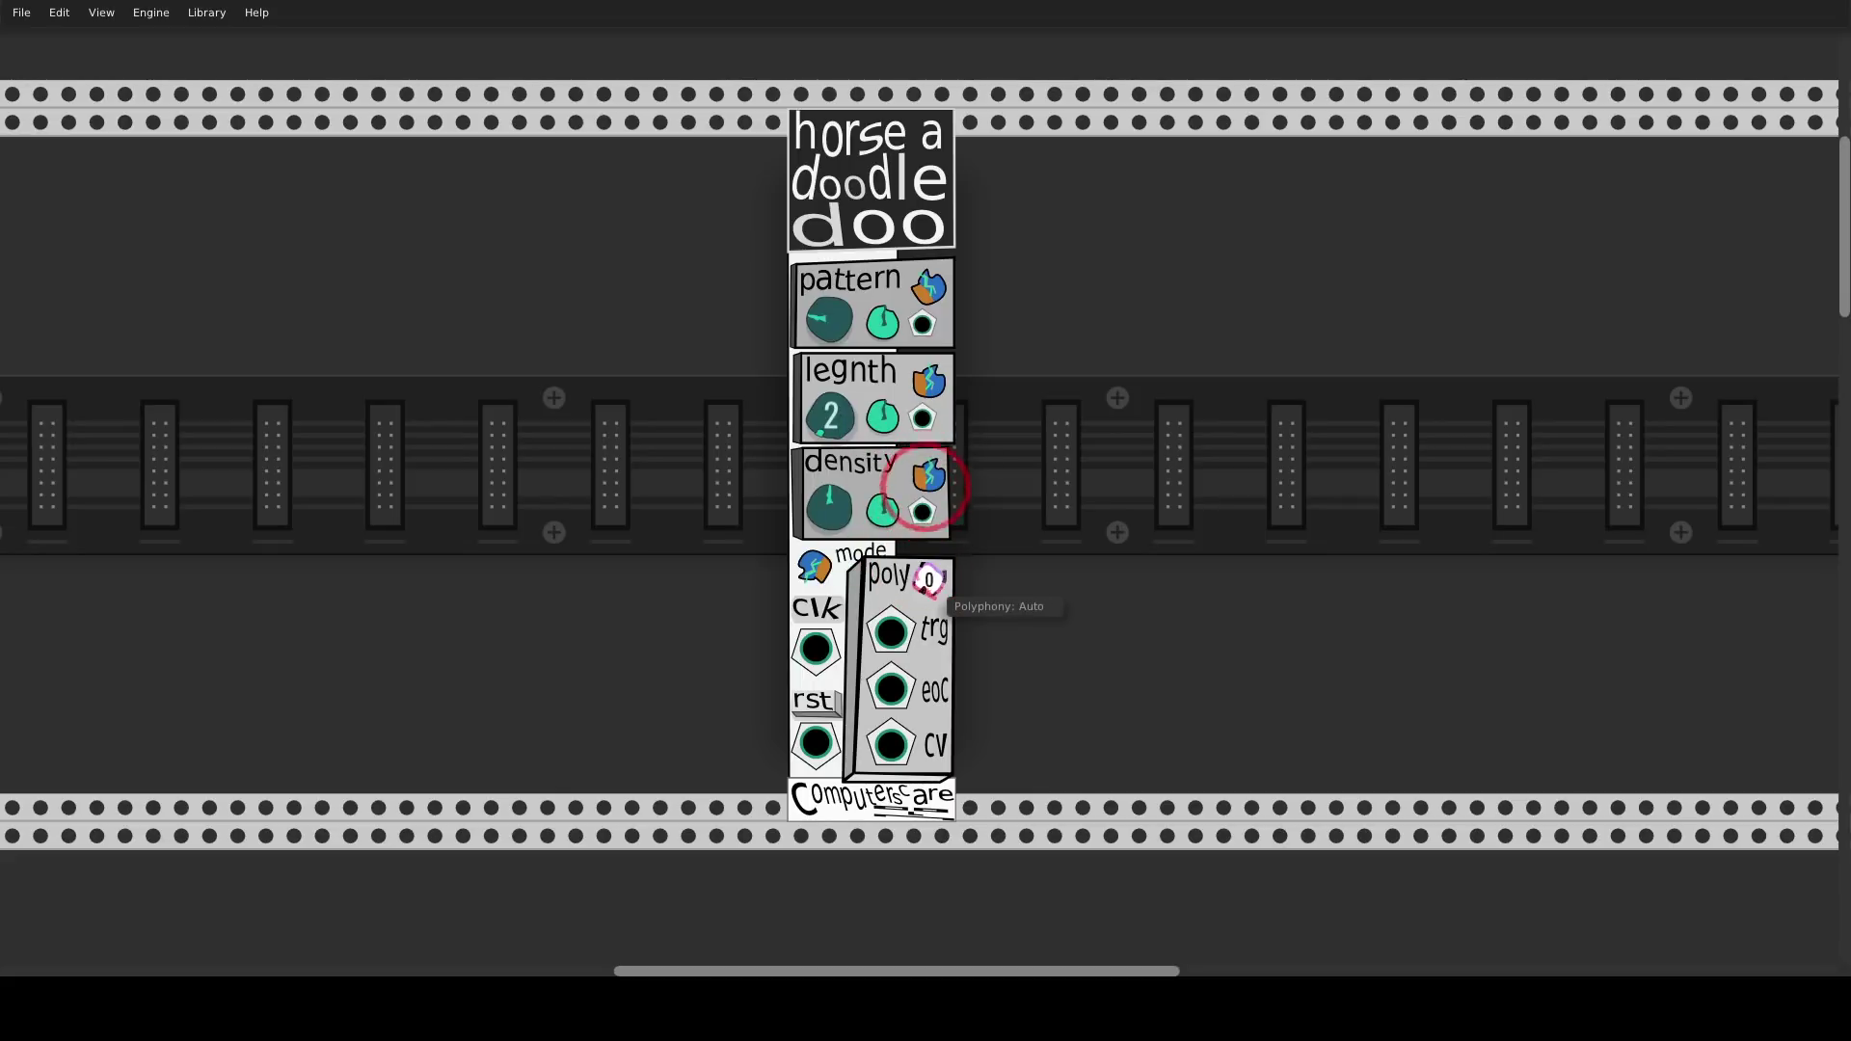
pyautogui.moveTo(838, 515); pyautogui.dragTo(912, 504)
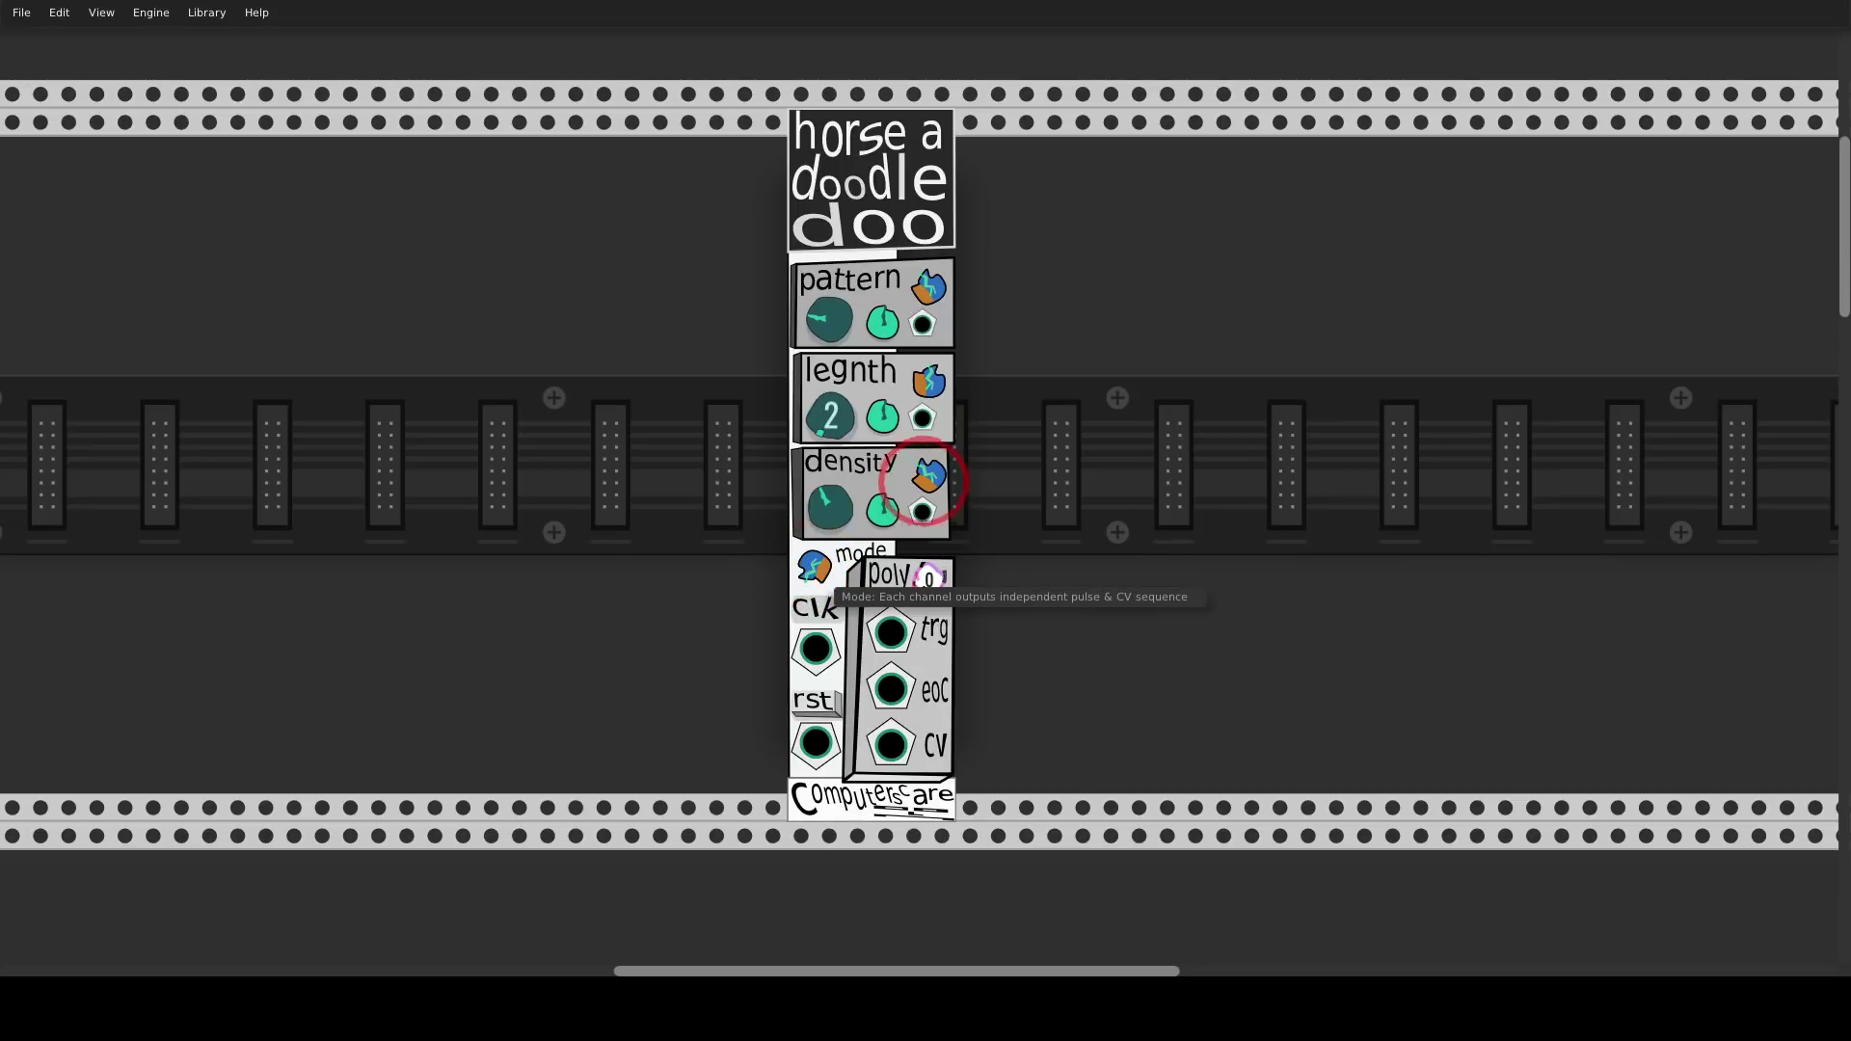
# Cycle Horse A Doodle Doo's mode through Ch. 1 triggering and Trigger Cascade back to independent pulse and CV sequences
pyautogui.click(815, 569)
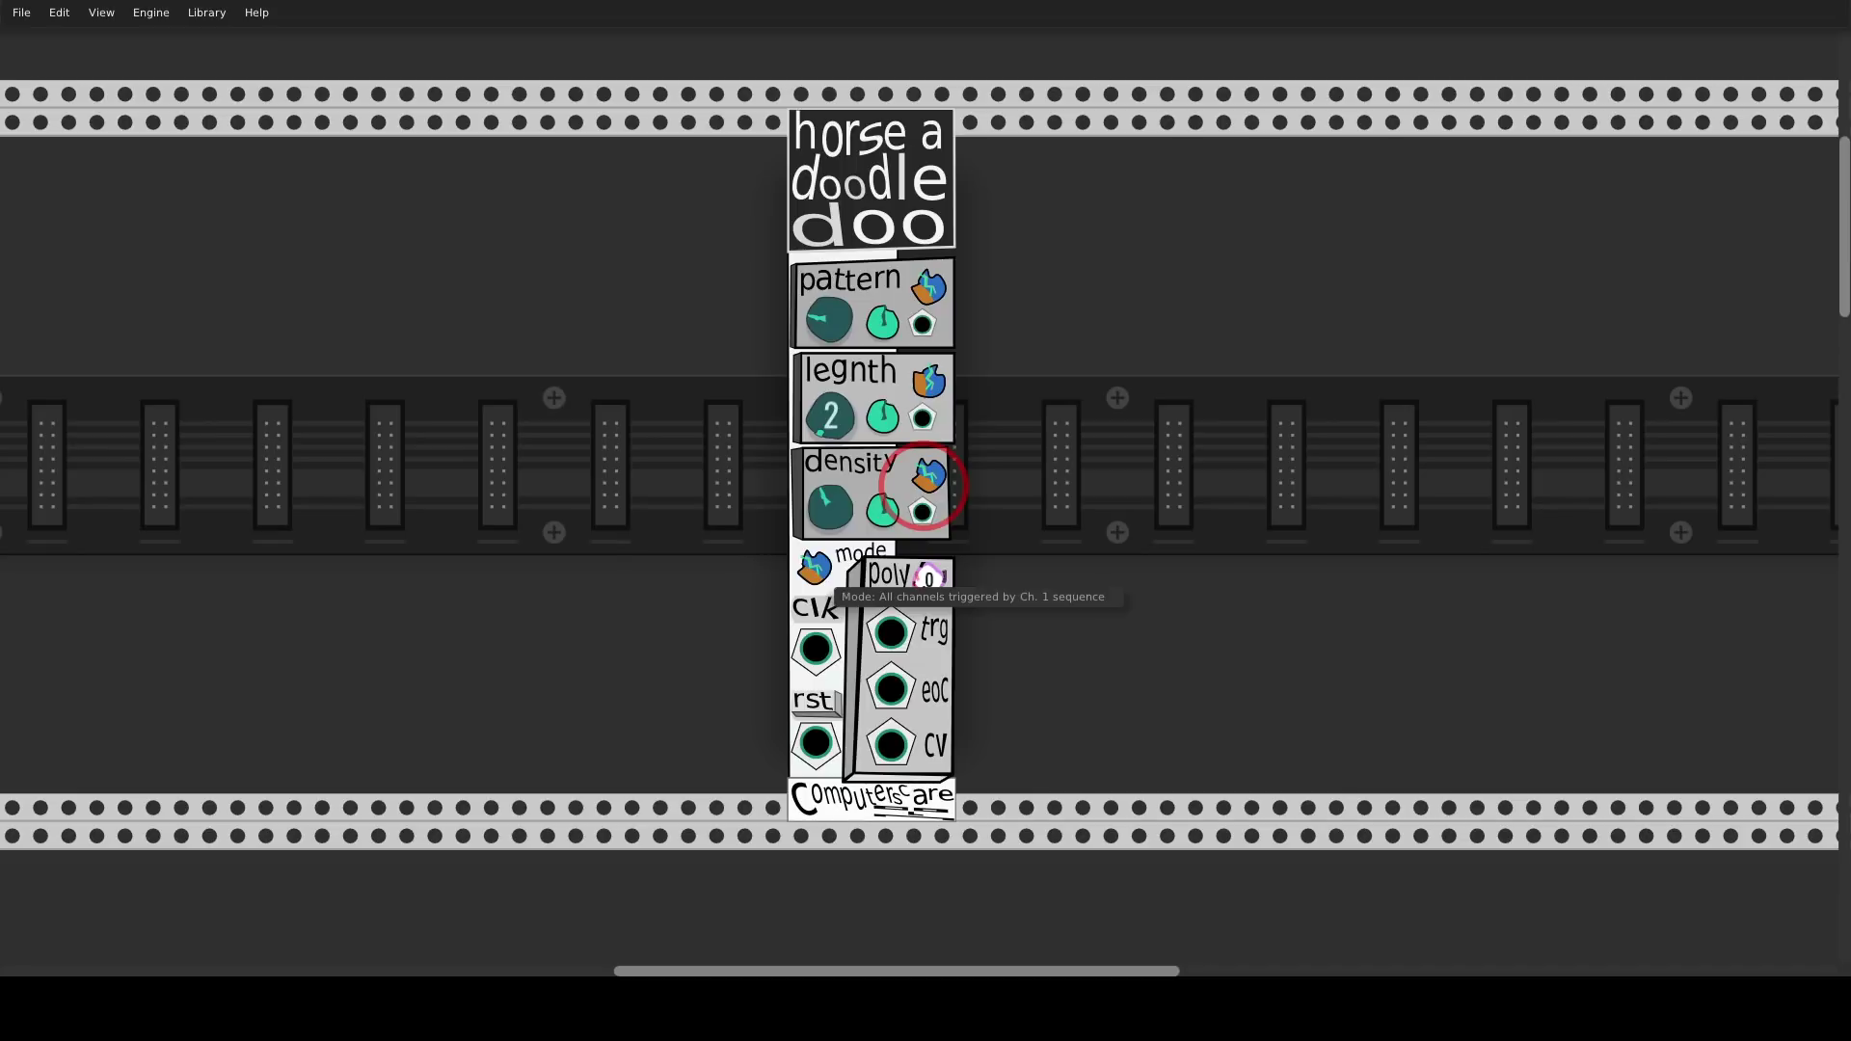
pyautogui.click(815, 569)
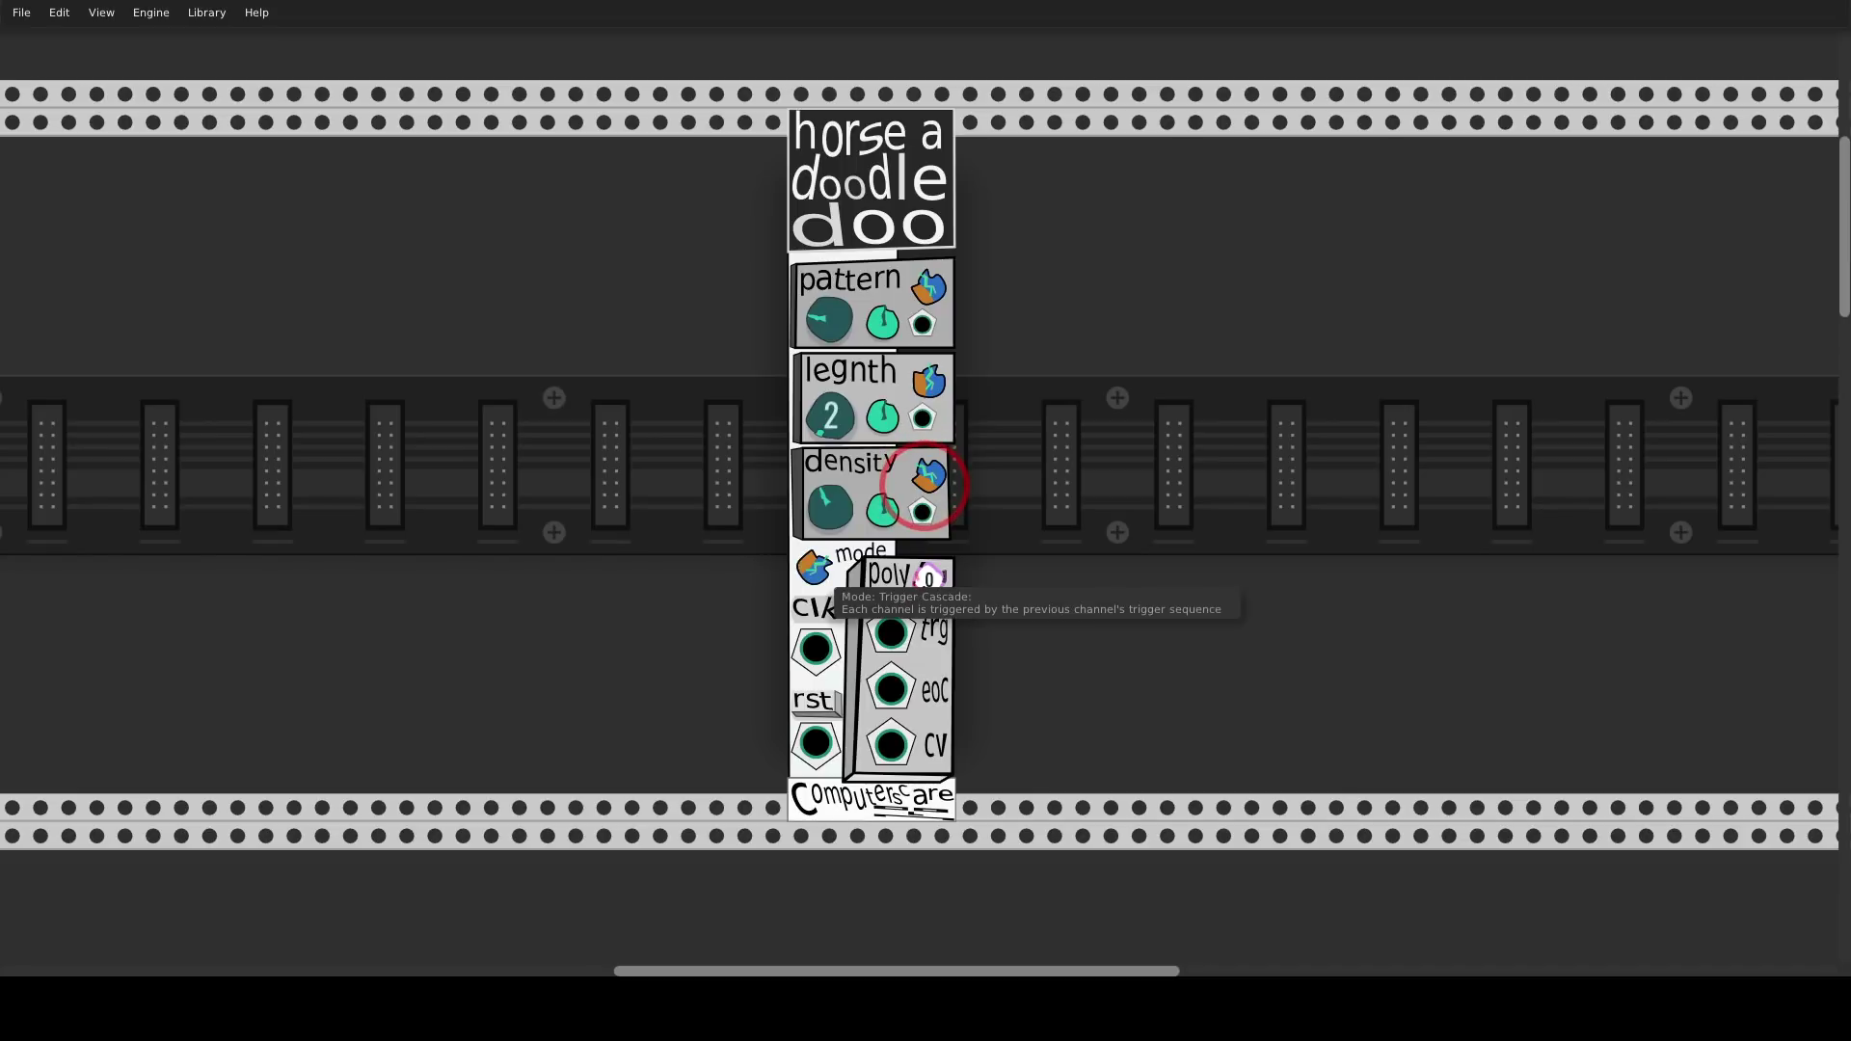
pyautogui.click(815, 571)
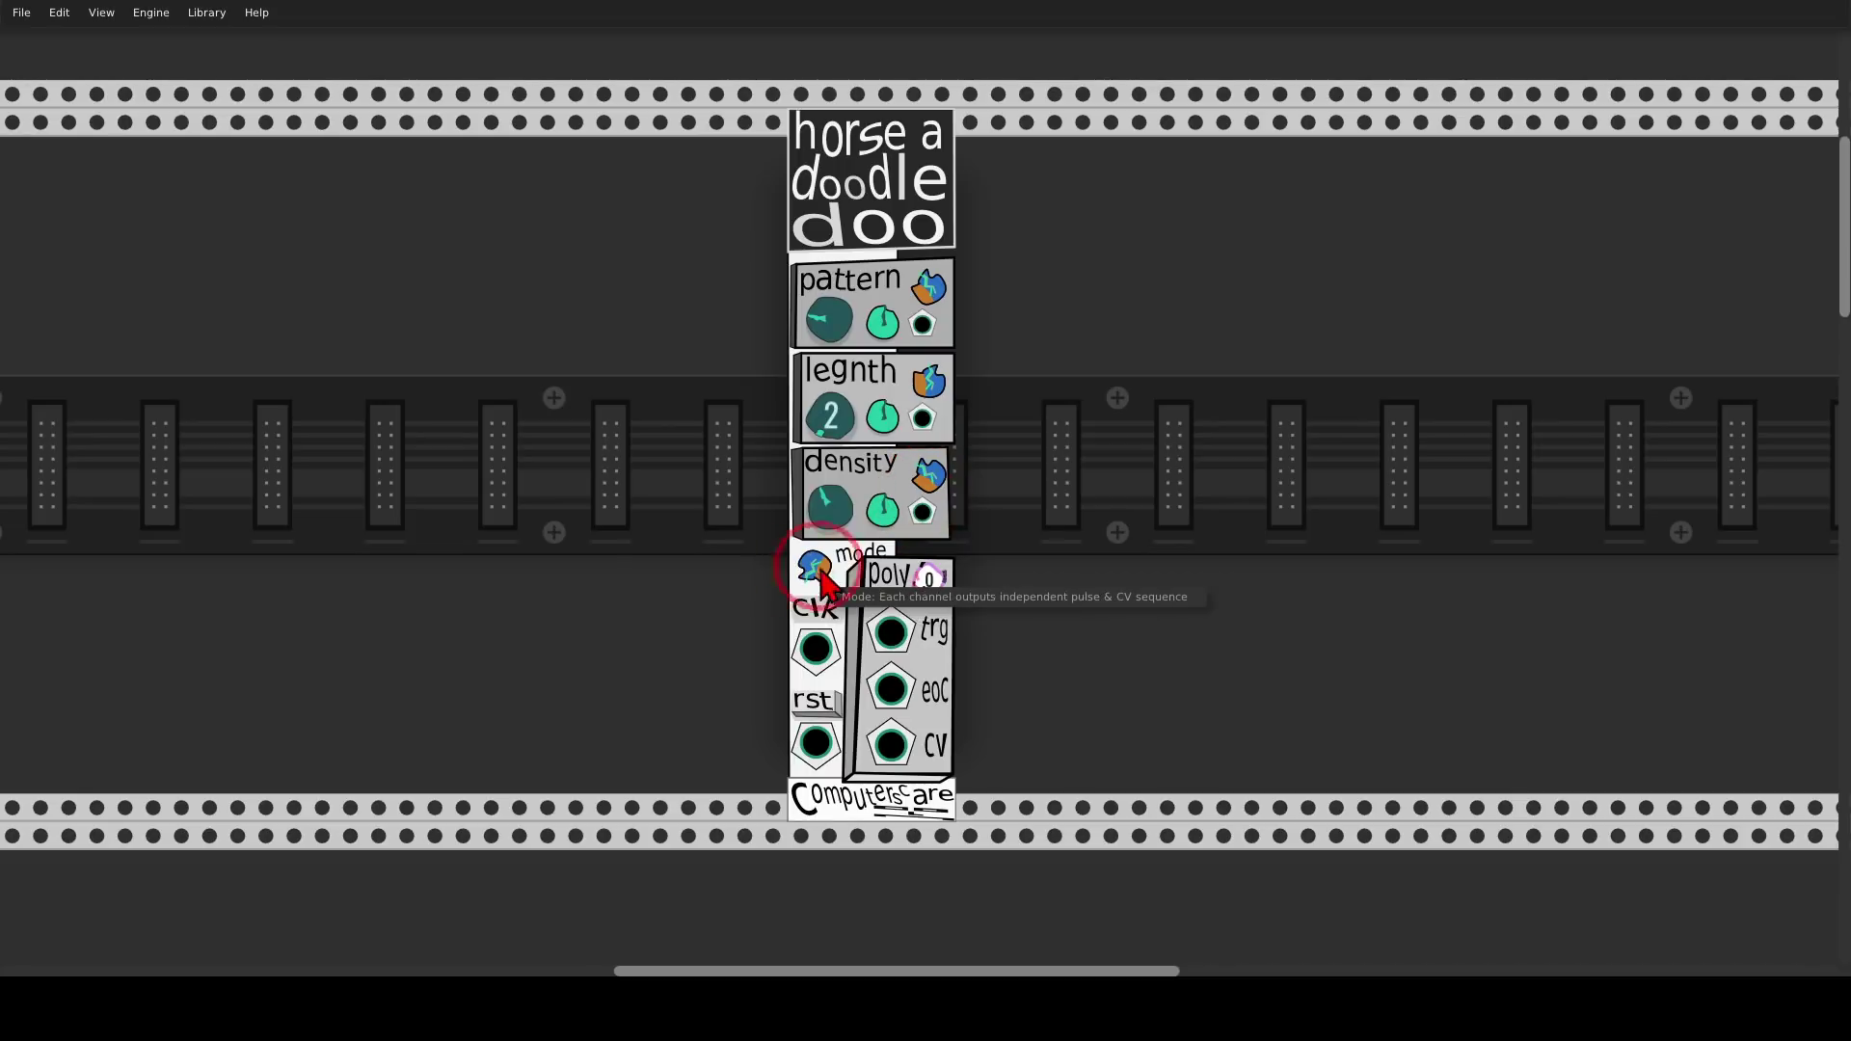
# Go to the patch built around Horse A Doodle Doo and mark its Terrorform oscillator
pyautogui.scroll(-3, 783, 482)
pyautogui.hscroll(-2, 783, 482)
pyautogui.moveTo(783, 459); pyautogui.dragTo(893, 309)
pyautogui.scroll(-3, 893, 310)
pyautogui.moveTo(796, 548); pyautogui.dragTo(1004, 7)
pyautogui.scroll(-2, 893, 232)
pyautogui.scroll(1, 599, 700)
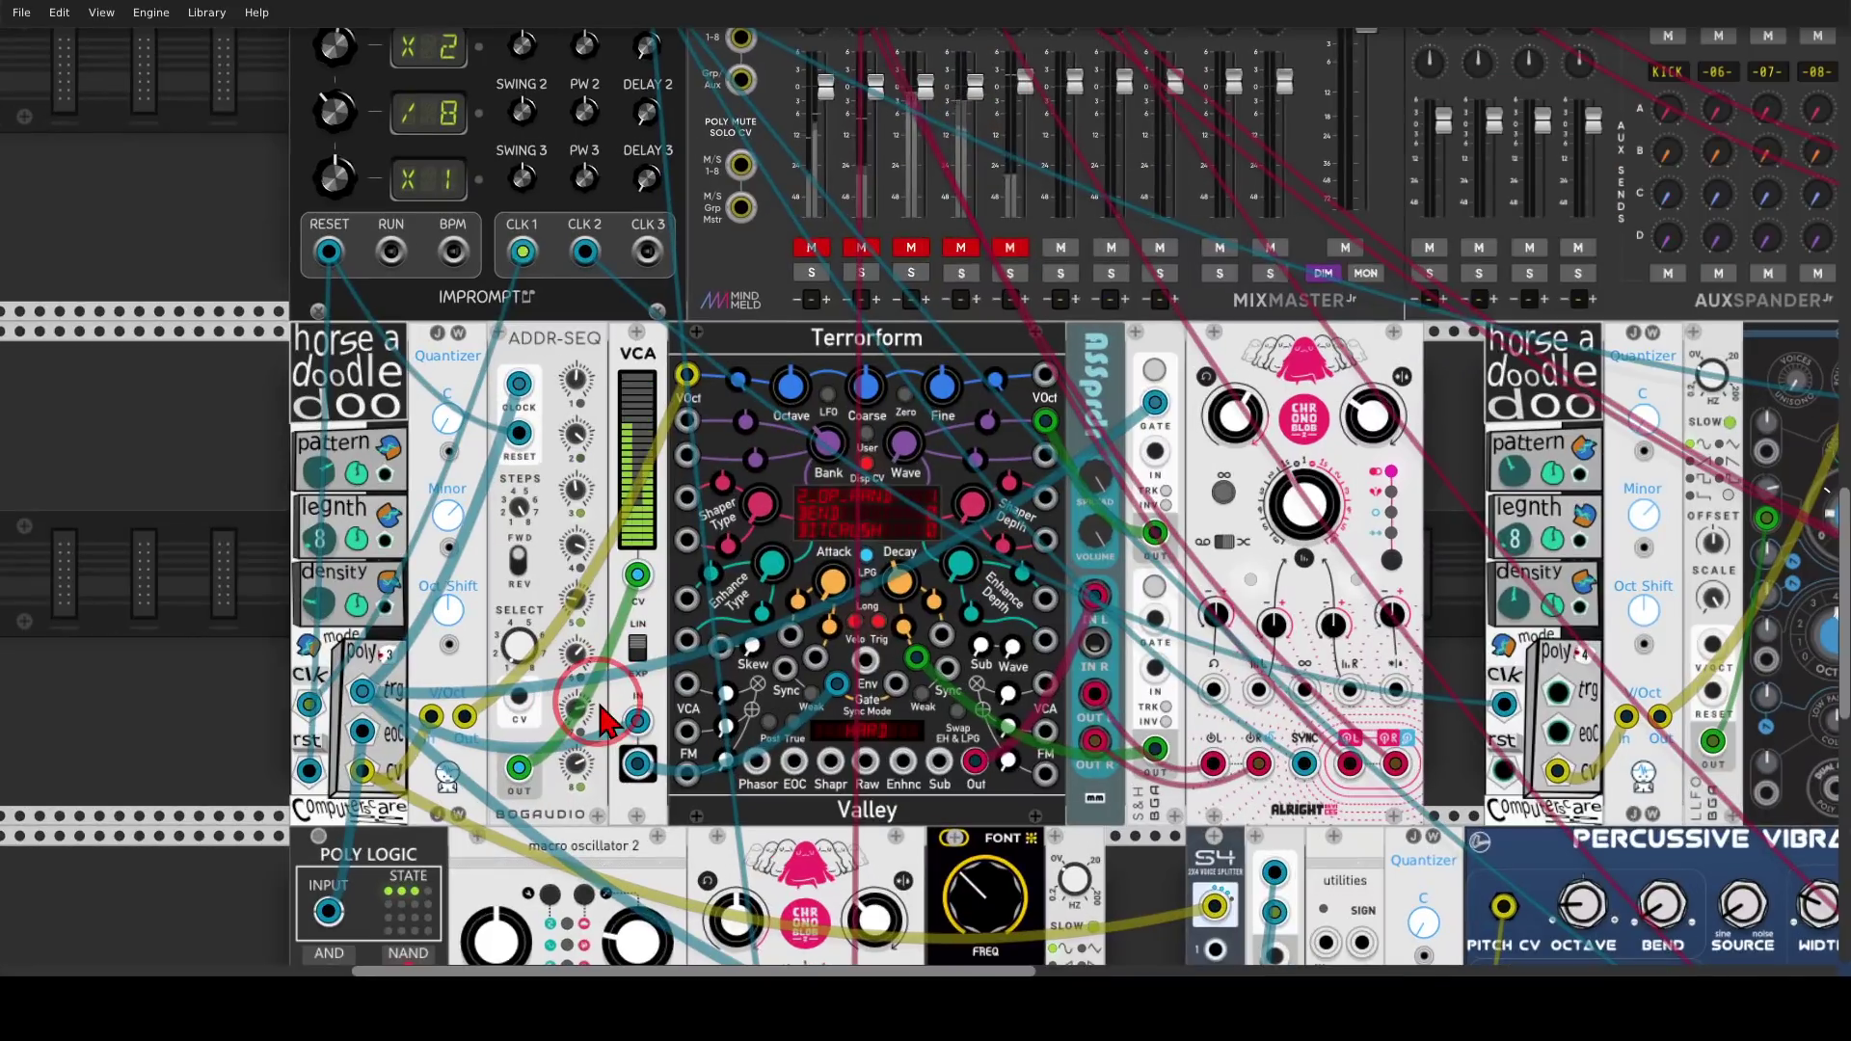
pyautogui.scroll(2, 641, 536)
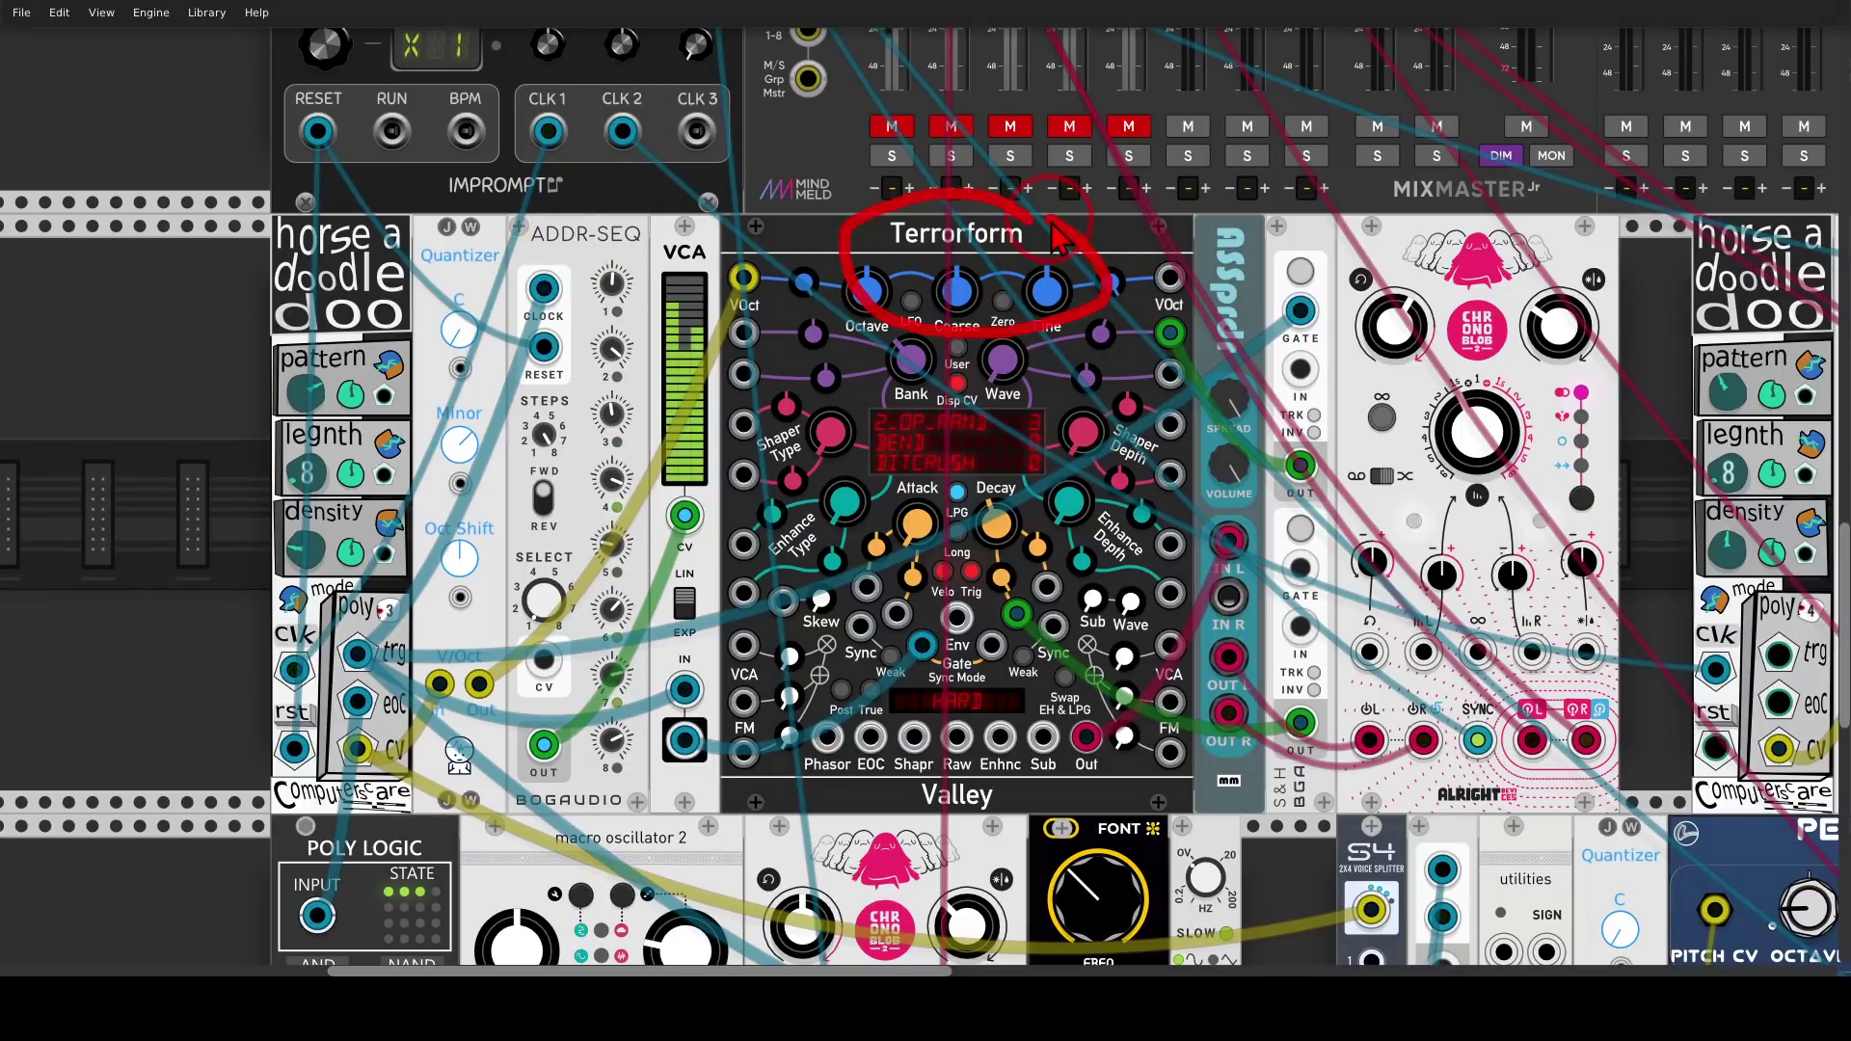
# Mark the ADDR-SEQ sequencer beside Horse A Doodle Doo and the CV input of the VCA it modulates
pyautogui.moveTo(328, 400)
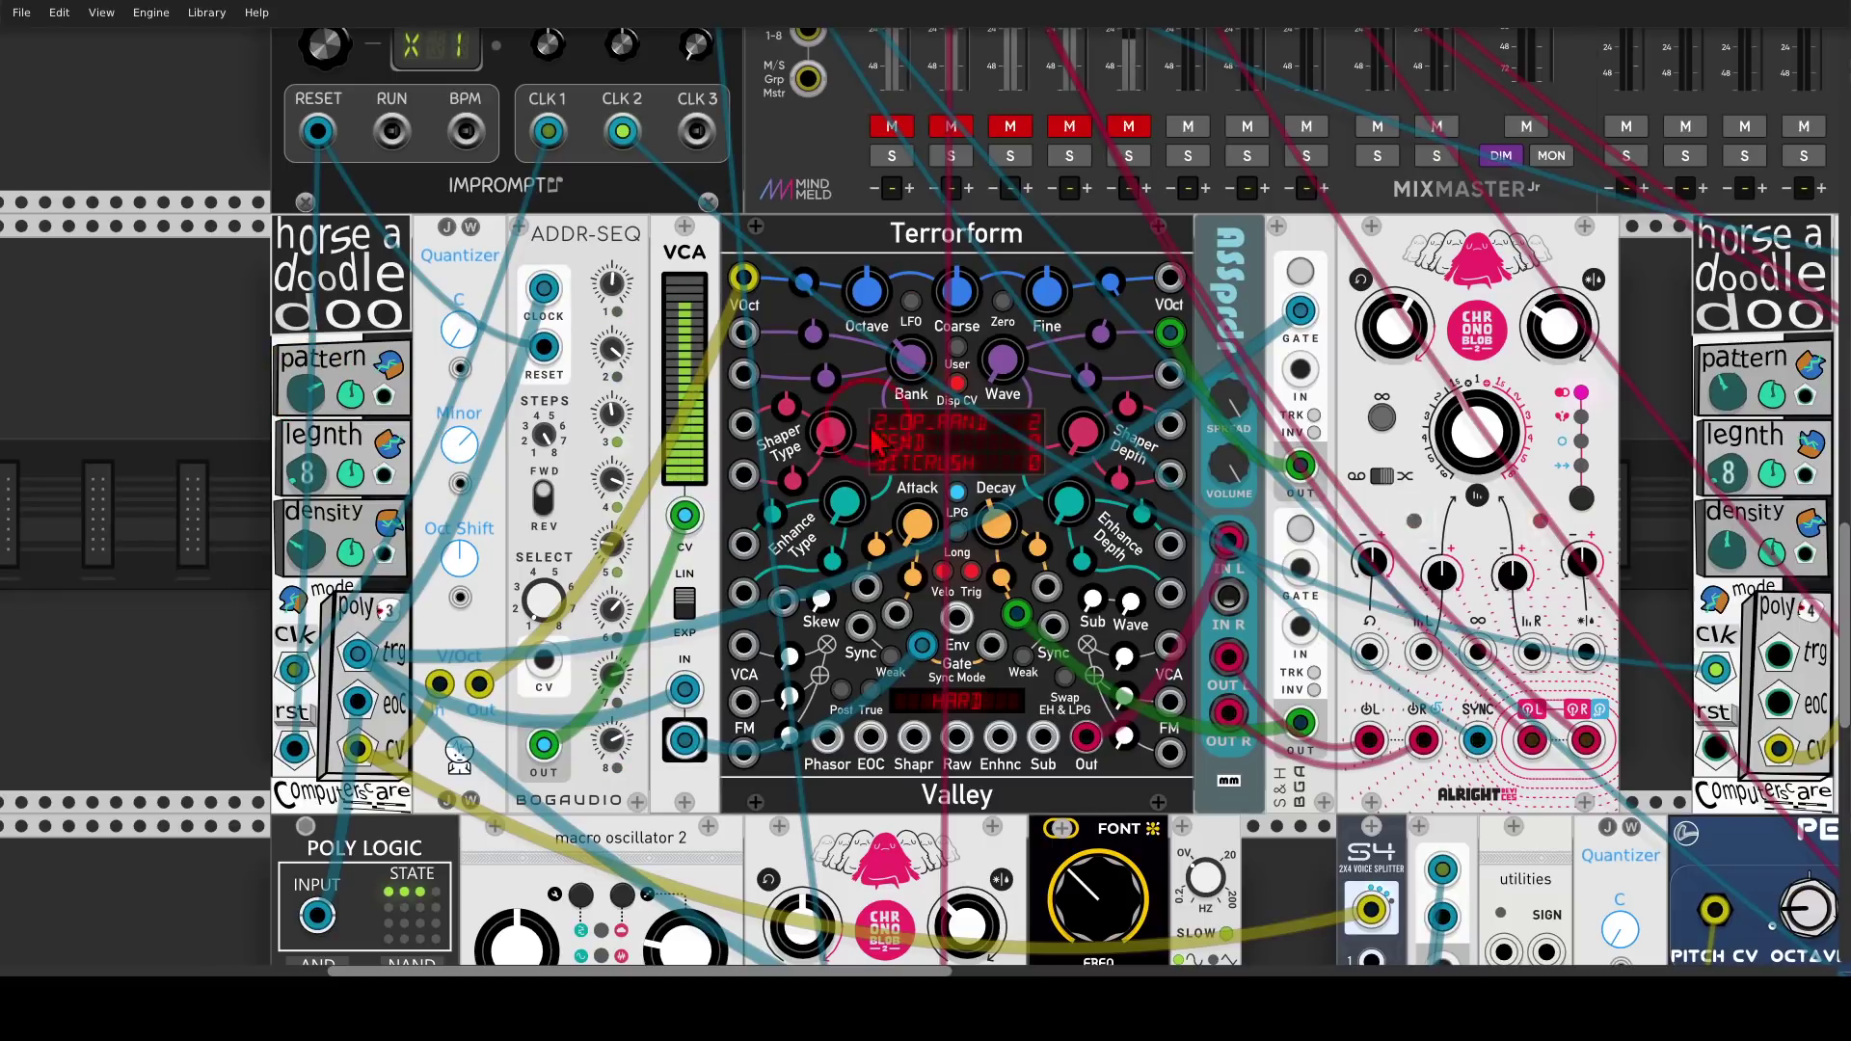
pyautogui.scroll(1, 607, 385)
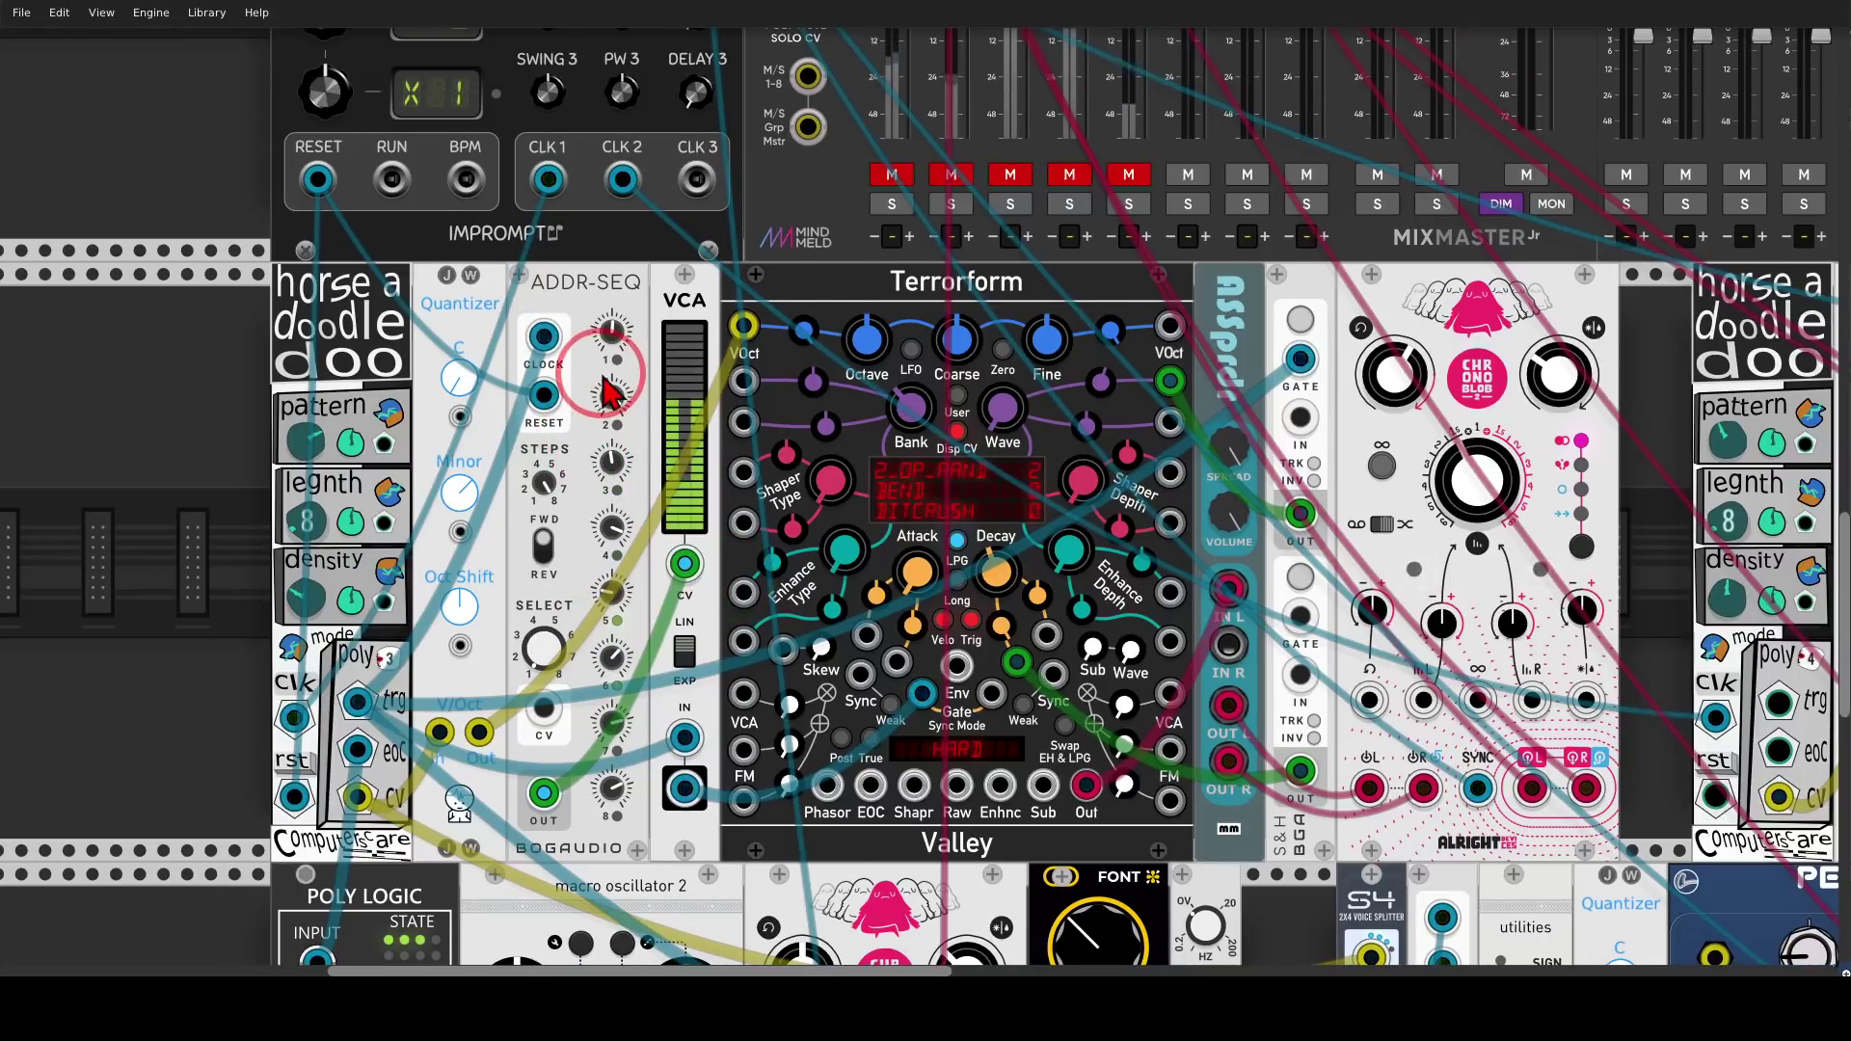
pyautogui.moveTo(636, 270)
pyautogui.mouseDown()
pyautogui.moveTo(555, 253)
pyautogui.moveTo(523, 296)
pyautogui.moveTo(616, 334)
pyautogui.moveTo(628, 271)
pyautogui.mouseUp()
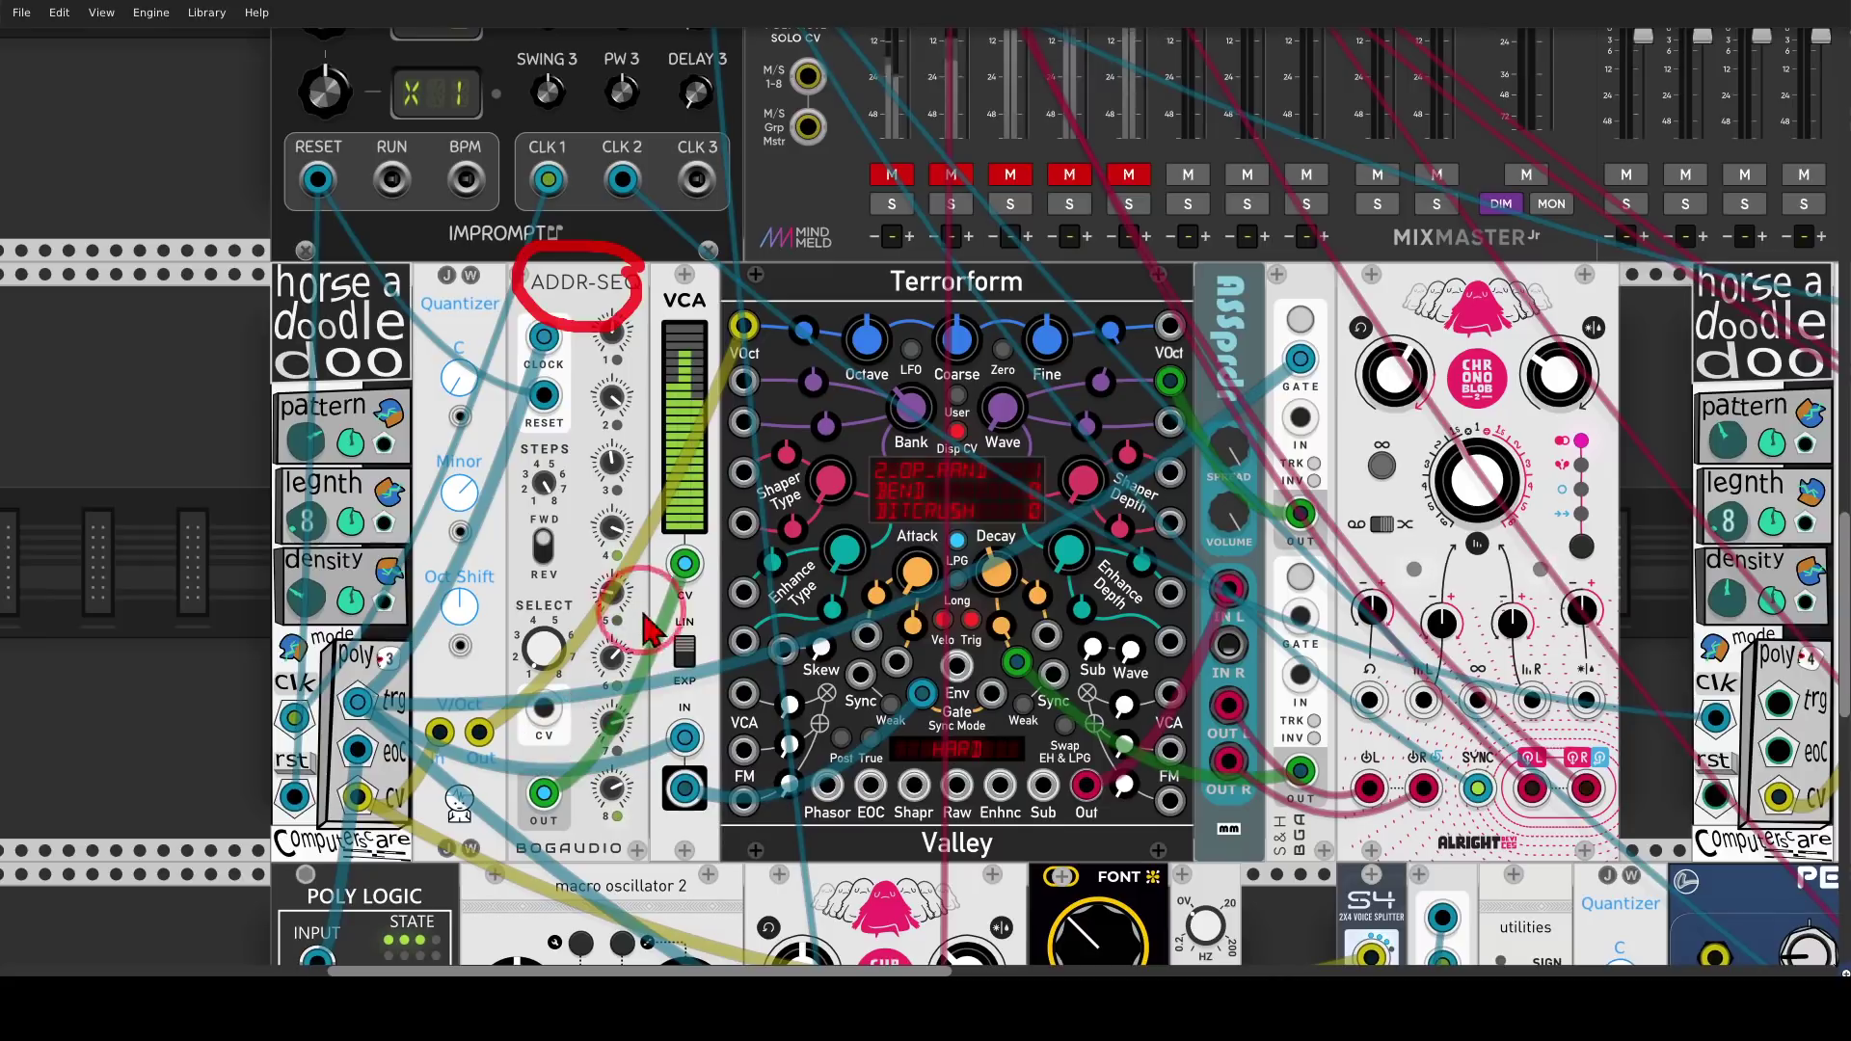
pyautogui.hotkey('shift', 'F9')
pyautogui.moveTo(697, 528)
pyautogui.mouseDown()
pyautogui.moveTo(629, 568)
pyautogui.moveTo(667, 619)
pyautogui.moveTo(717, 587)
pyautogui.moveTo(709, 550)
pyautogui.mouseUp()
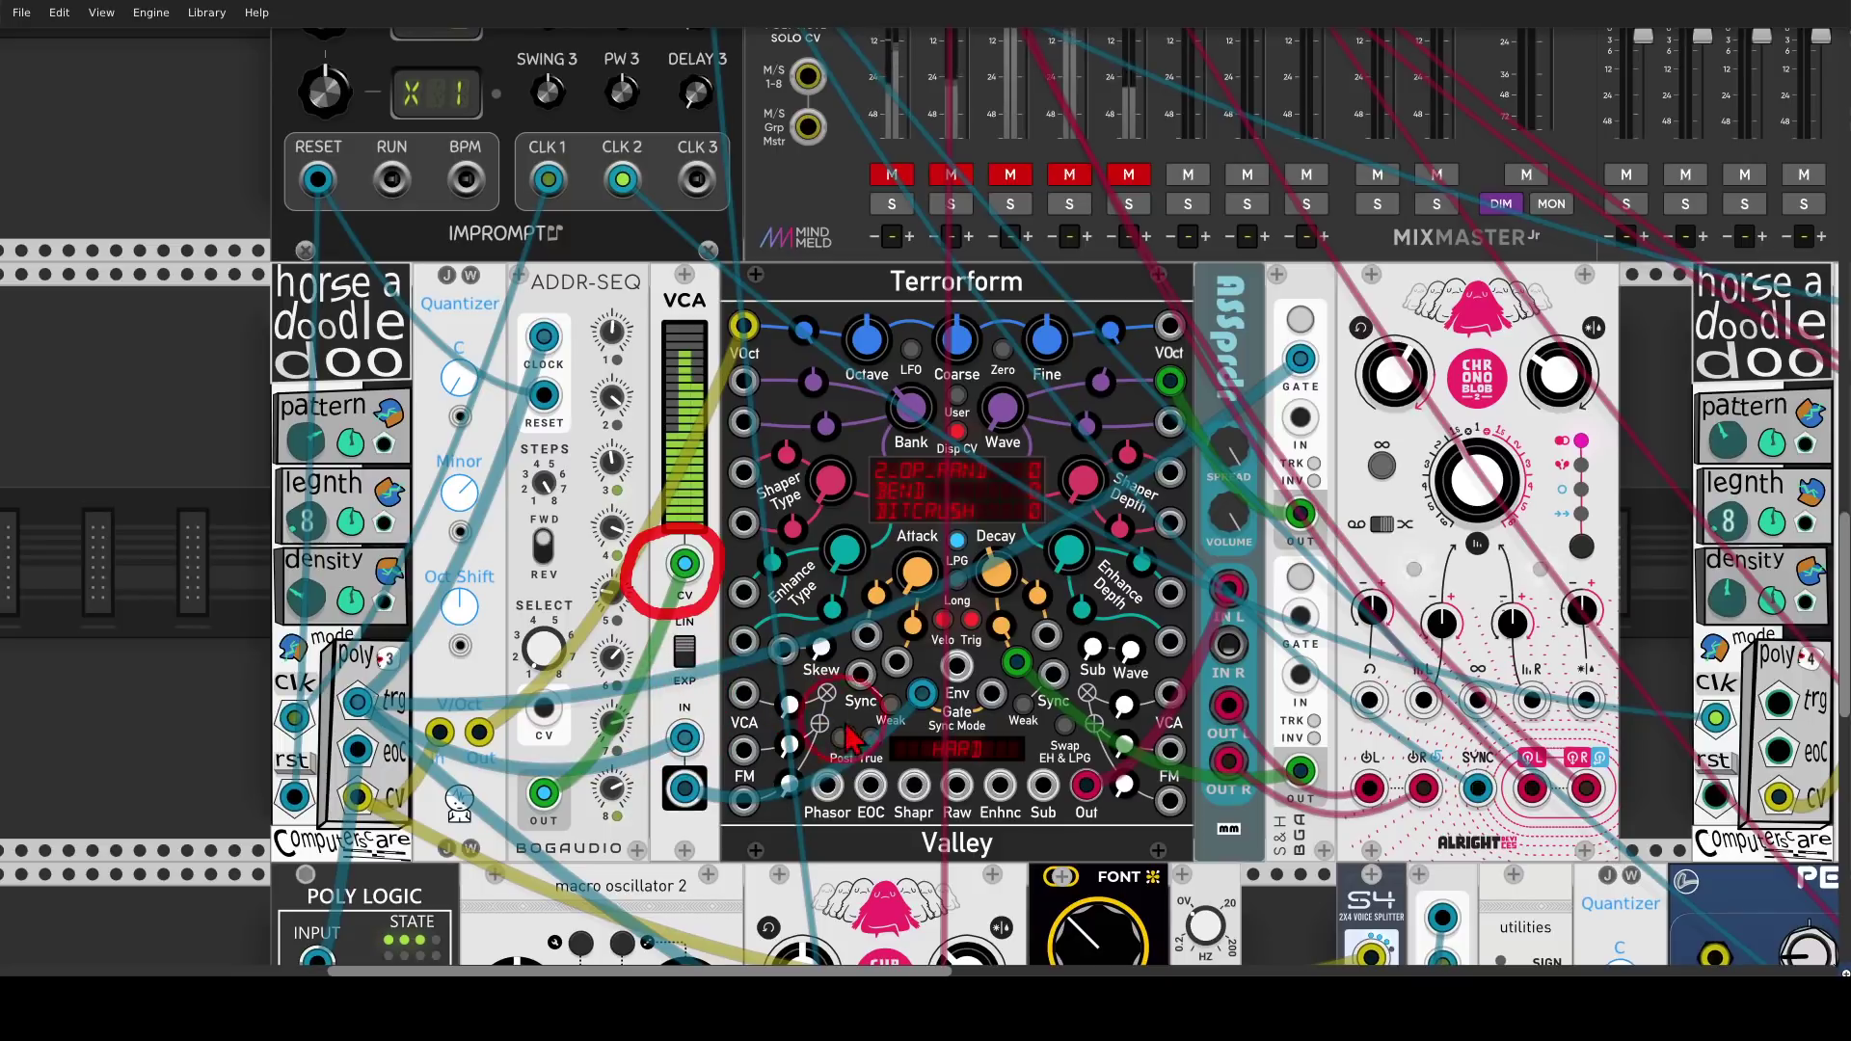
# Point out Terrorform's envelope and sync gate area and its V/Oct input, clearing the markings when done
pyautogui.moveTo(943, 742)
pyautogui.mouseDown()
pyautogui.moveTo(898, 660)
pyautogui.moveTo(876, 743)
pyautogui.moveTo(1030, 754)
pyautogui.moveTo(998, 675)
pyautogui.mouseUp()
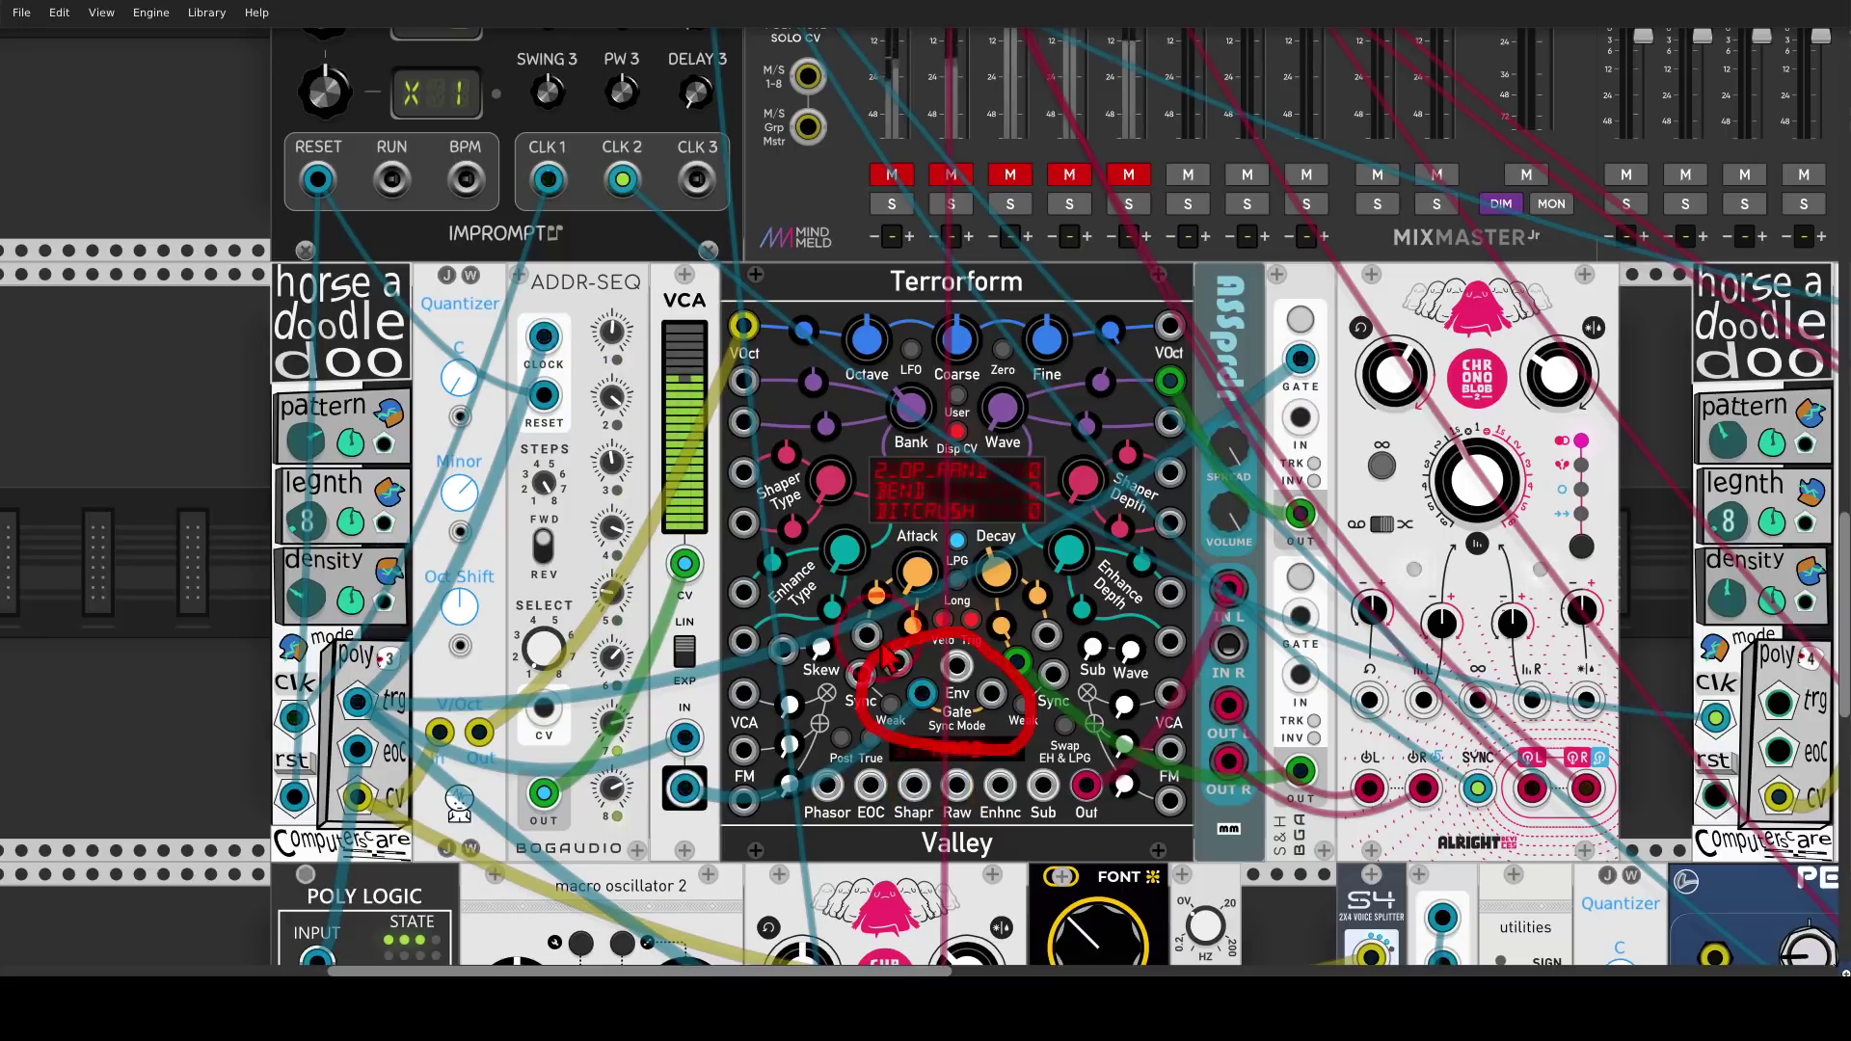
pyautogui.moveTo(718, 330); pyautogui.dragTo(757, 326)
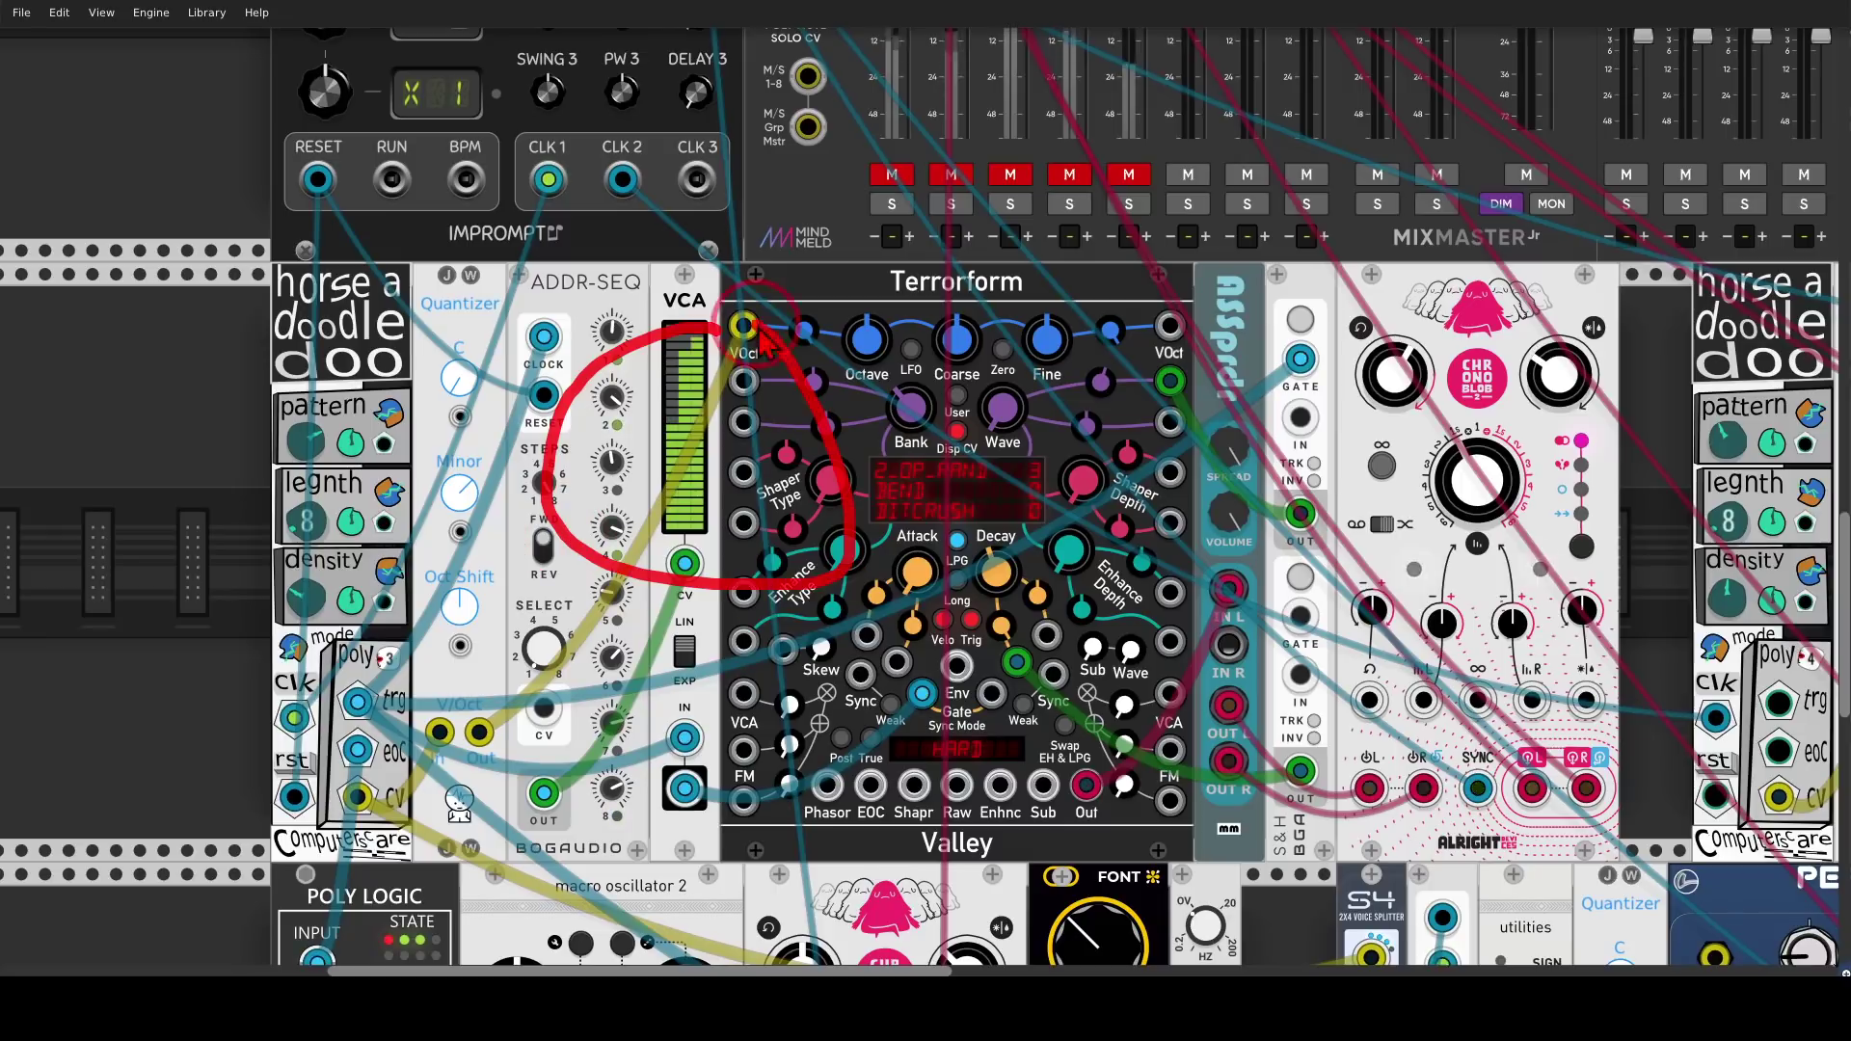
pyautogui.hotkey('shift', 'F9')
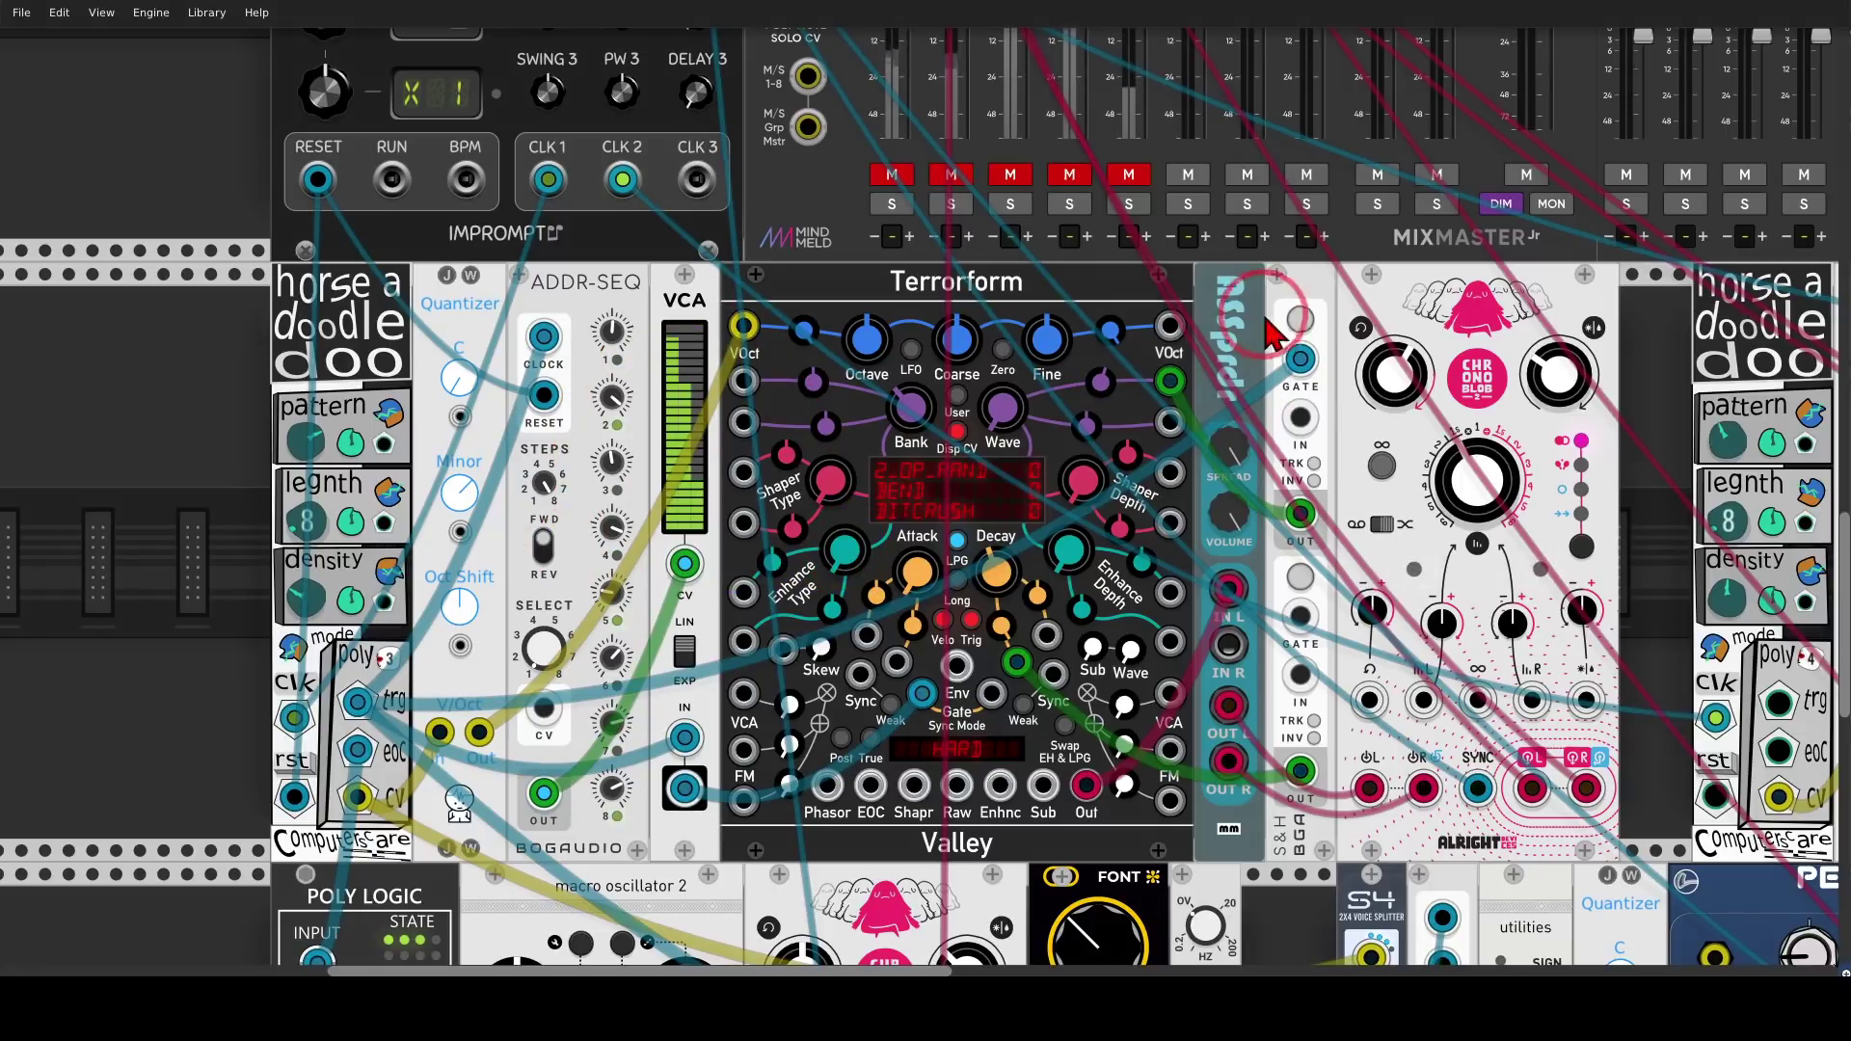
# Unmute the first MixMaster channel and vary the first Horse A Doodle Doo's pattern and density, with its length at 7
pyautogui.hscroll(3, 1271, 333)
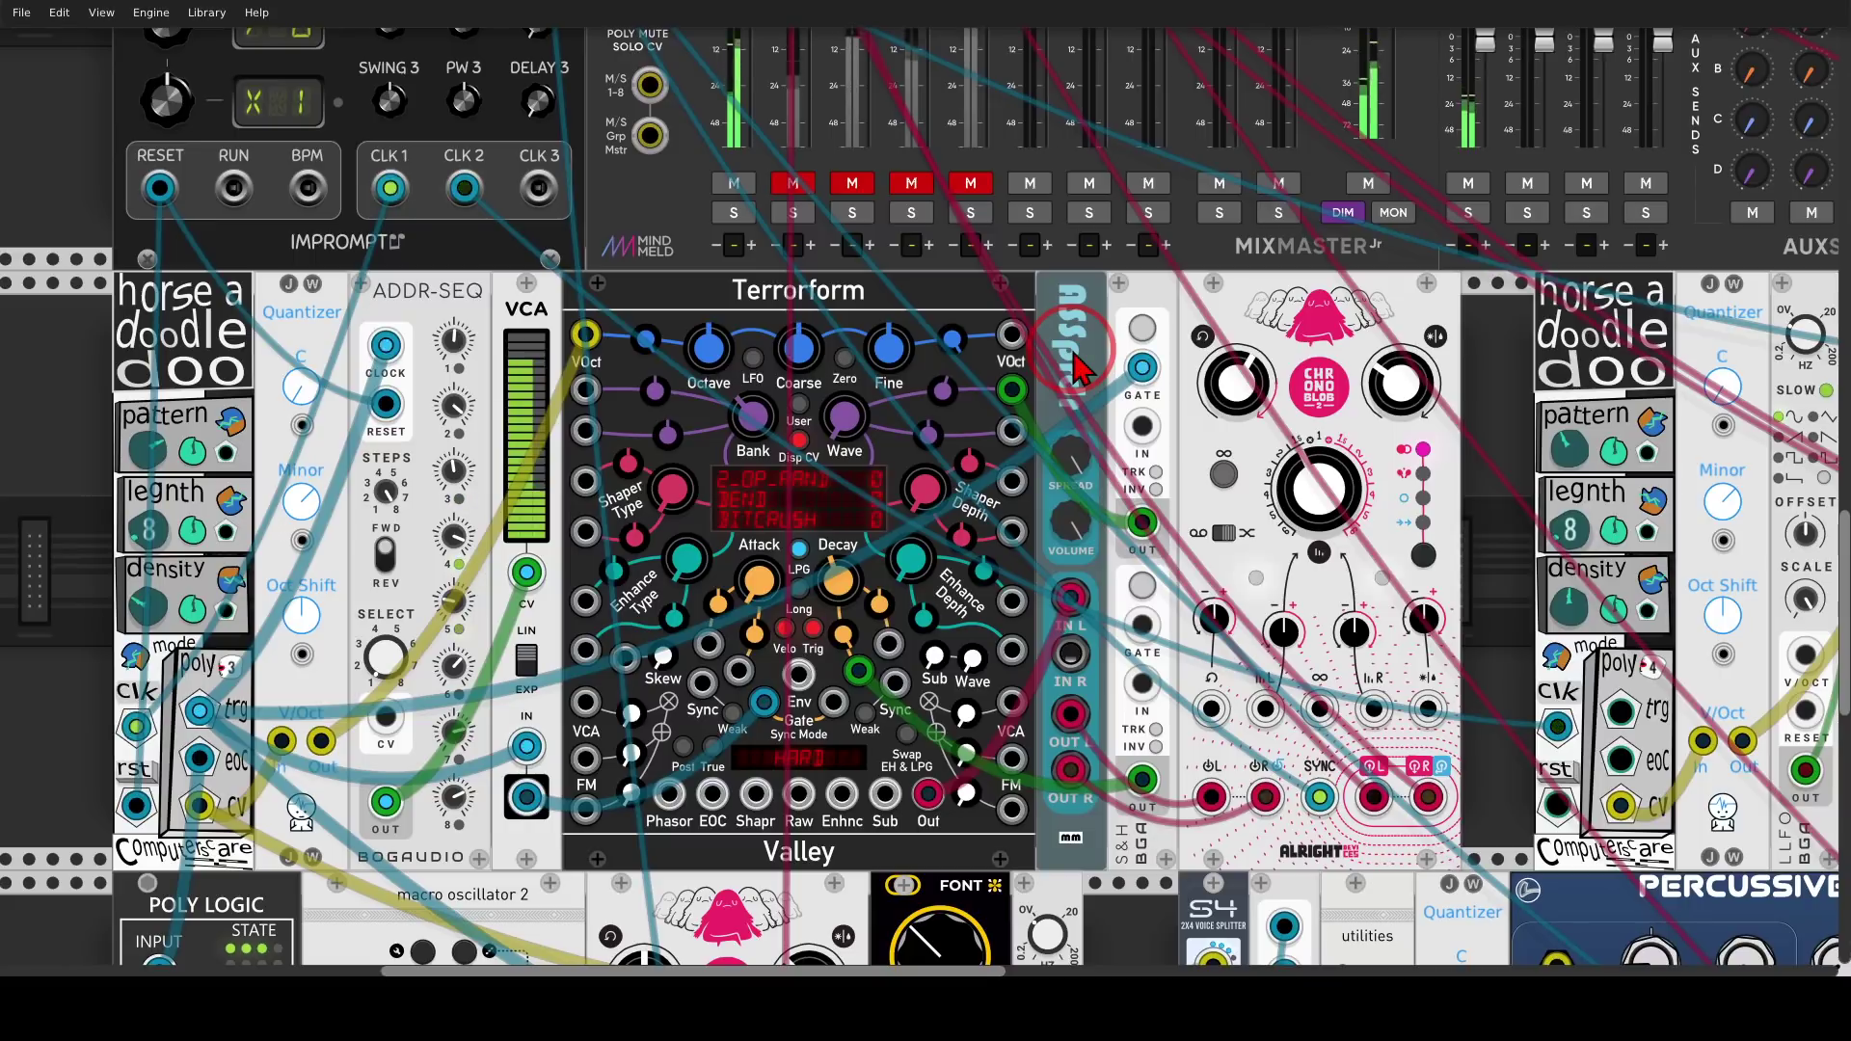
pyautogui.moveTo(1070, 347); pyautogui.dragTo(1135, 300)
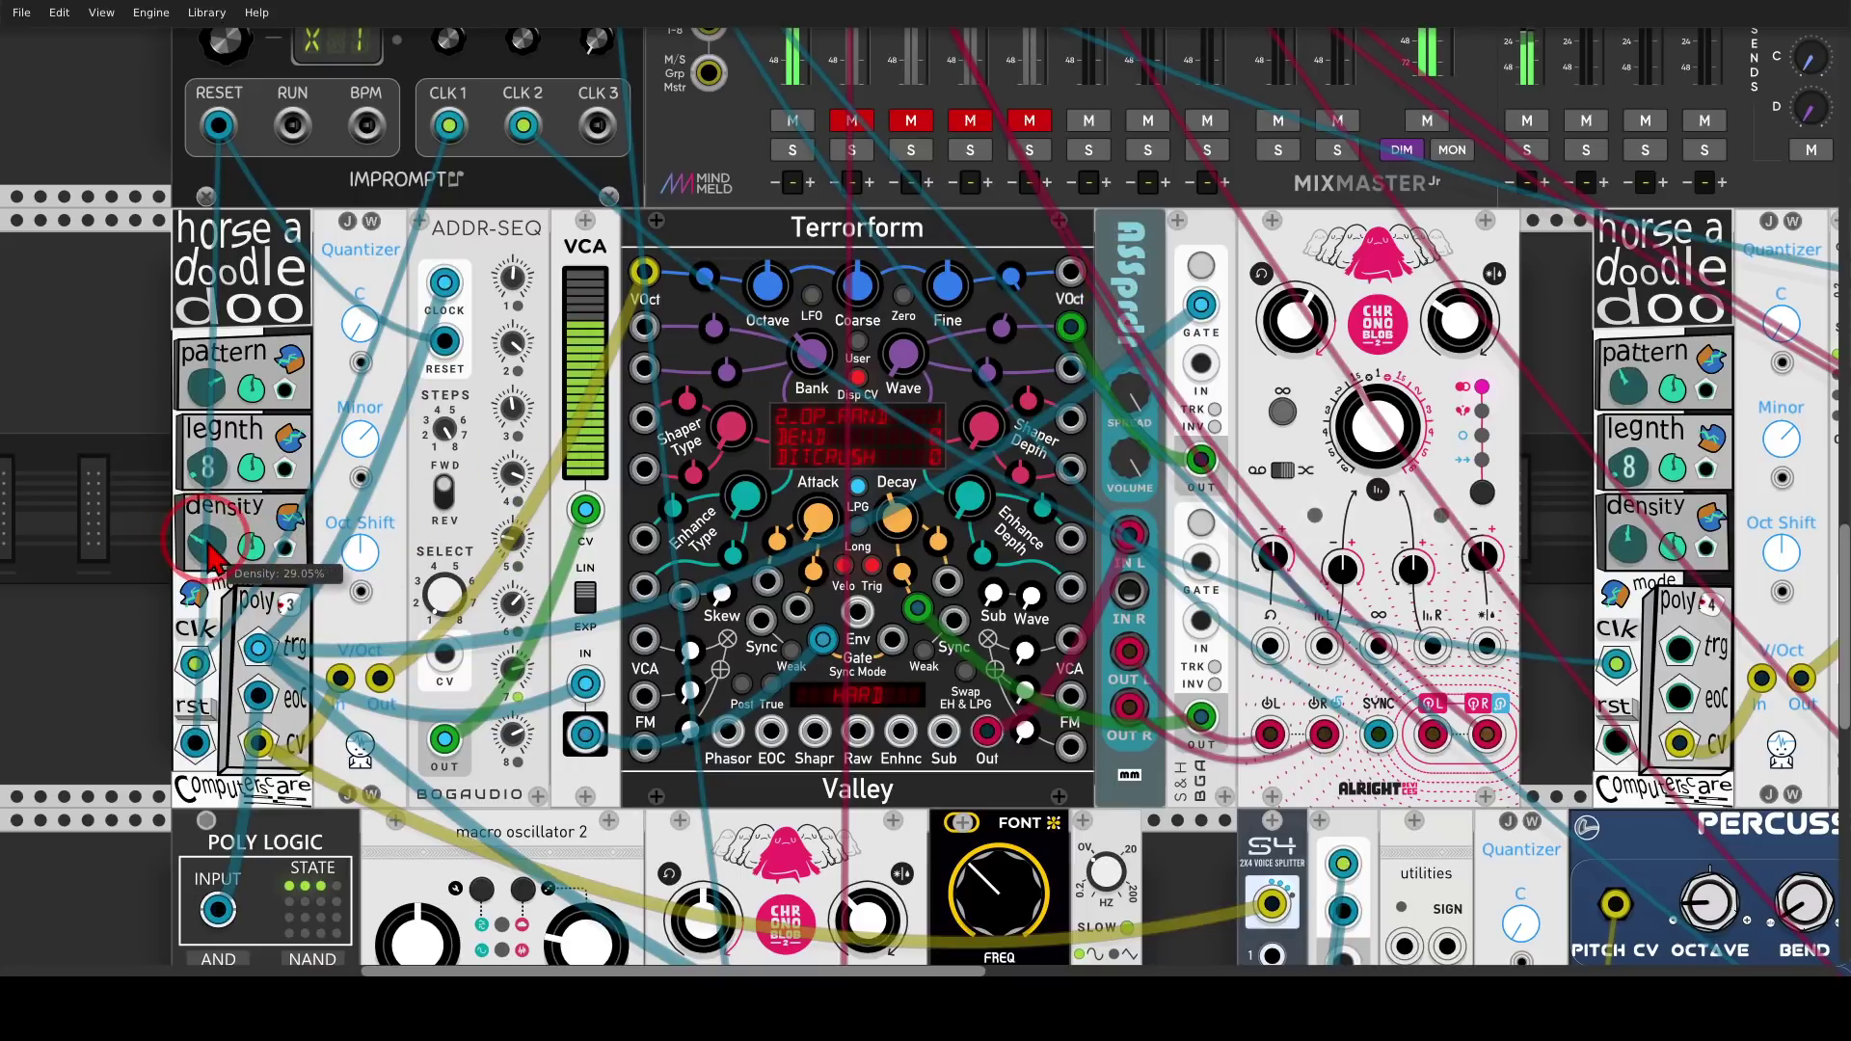
pyautogui.moveTo(211, 548); pyautogui.dragTo(211, 490)
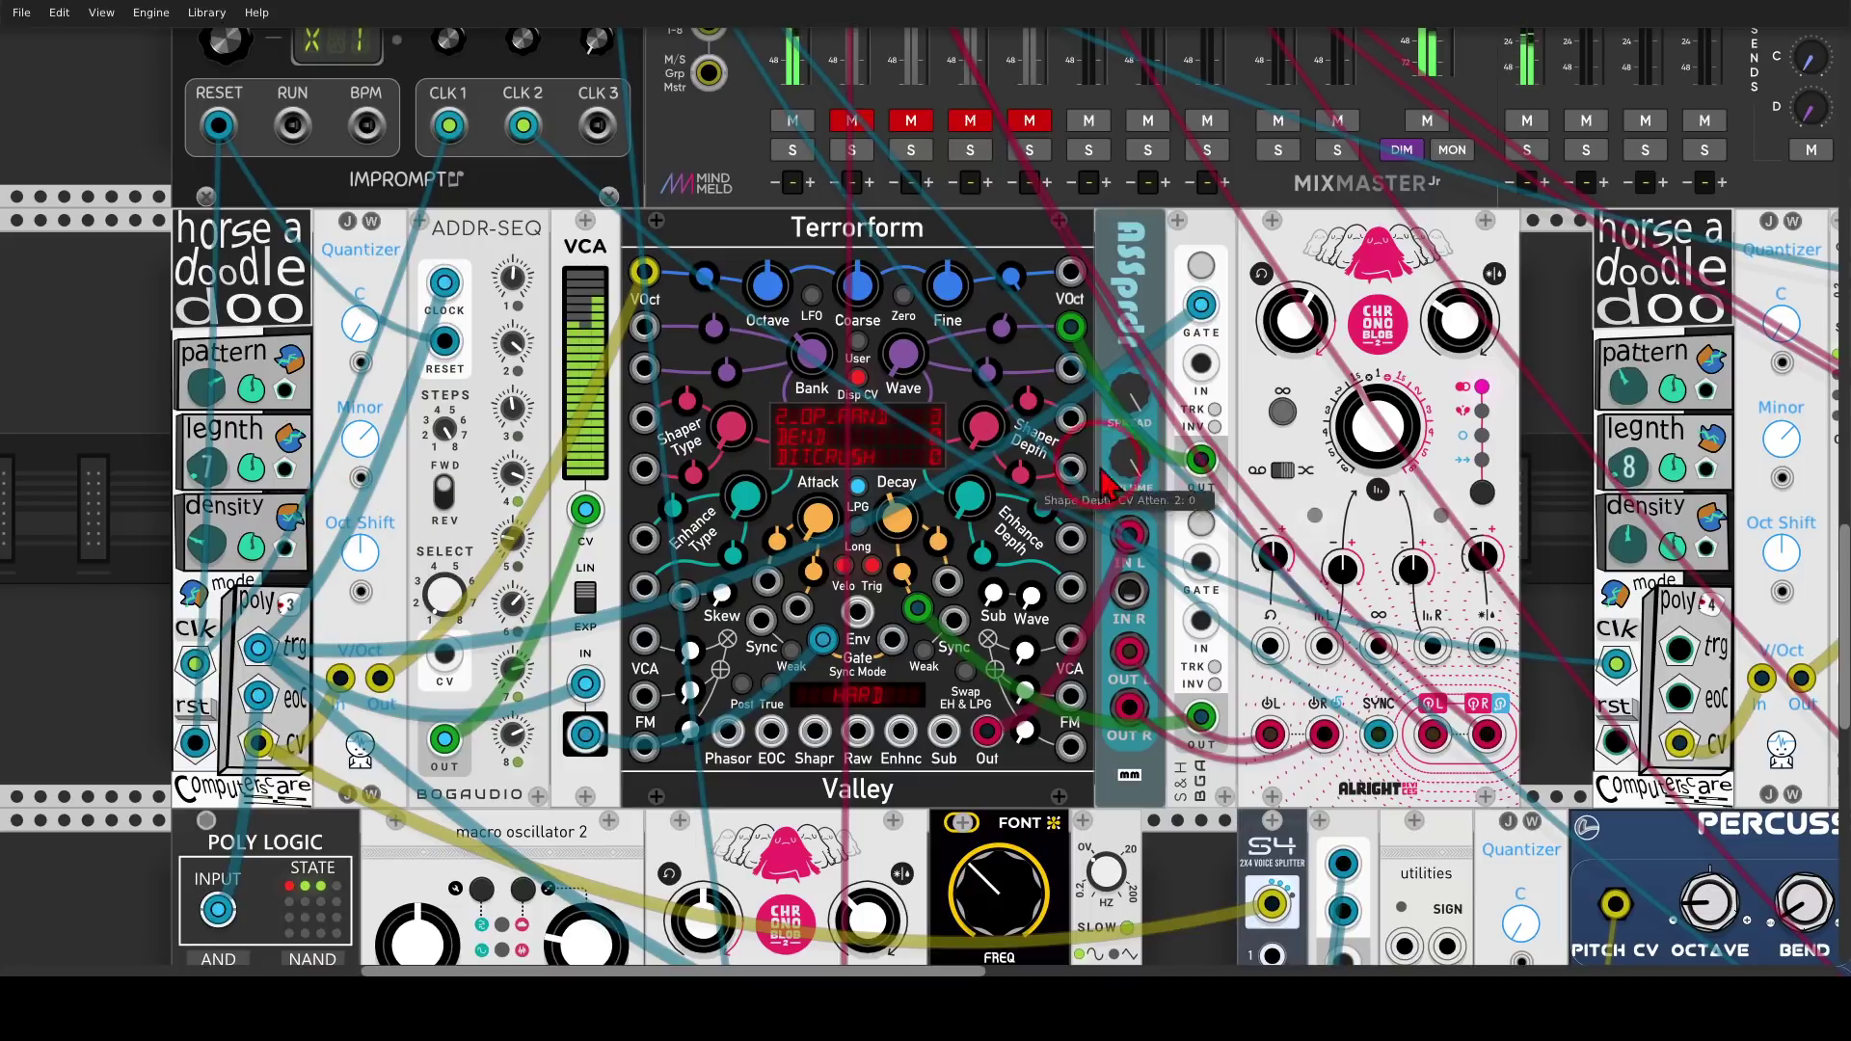
# Choose the Chords model for Macro Oscillator 2 and unmute the CHRD channel on the MixMaster
pyautogui.scroll(-10, 1304, 265)
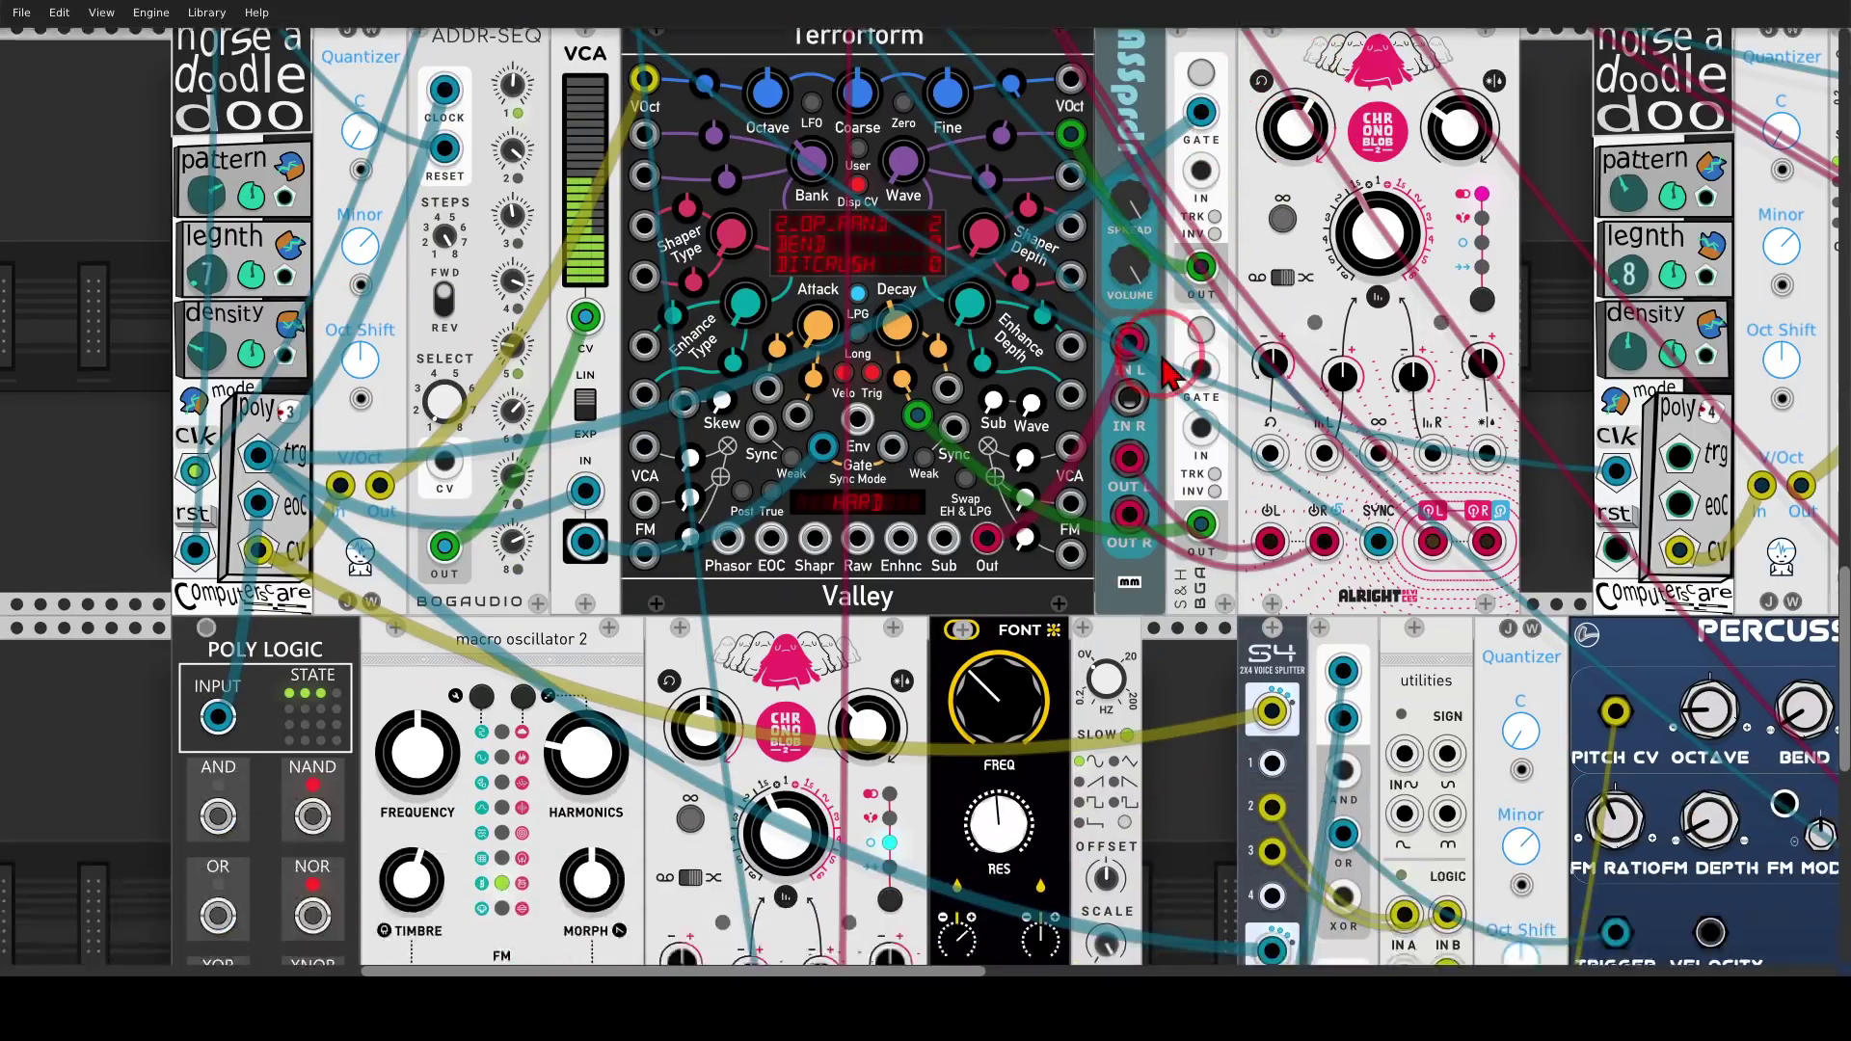
pyautogui.scroll(1, 424, 462)
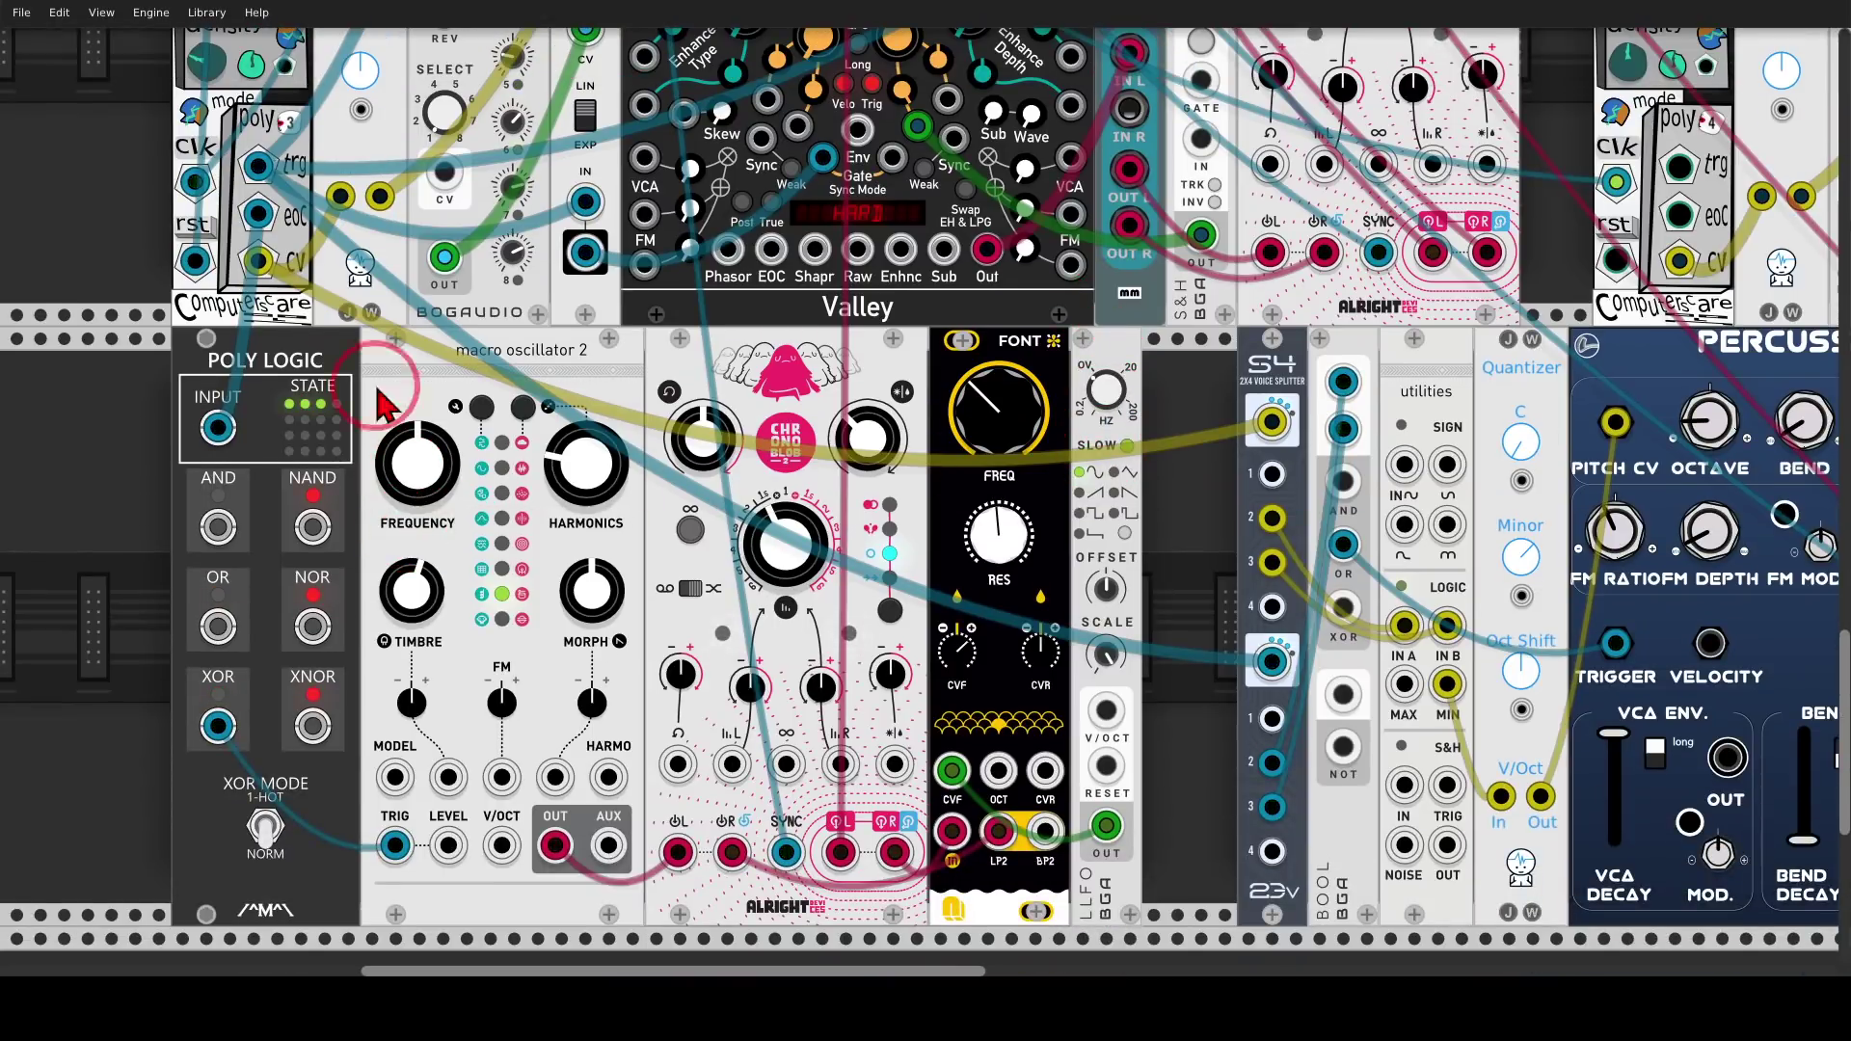
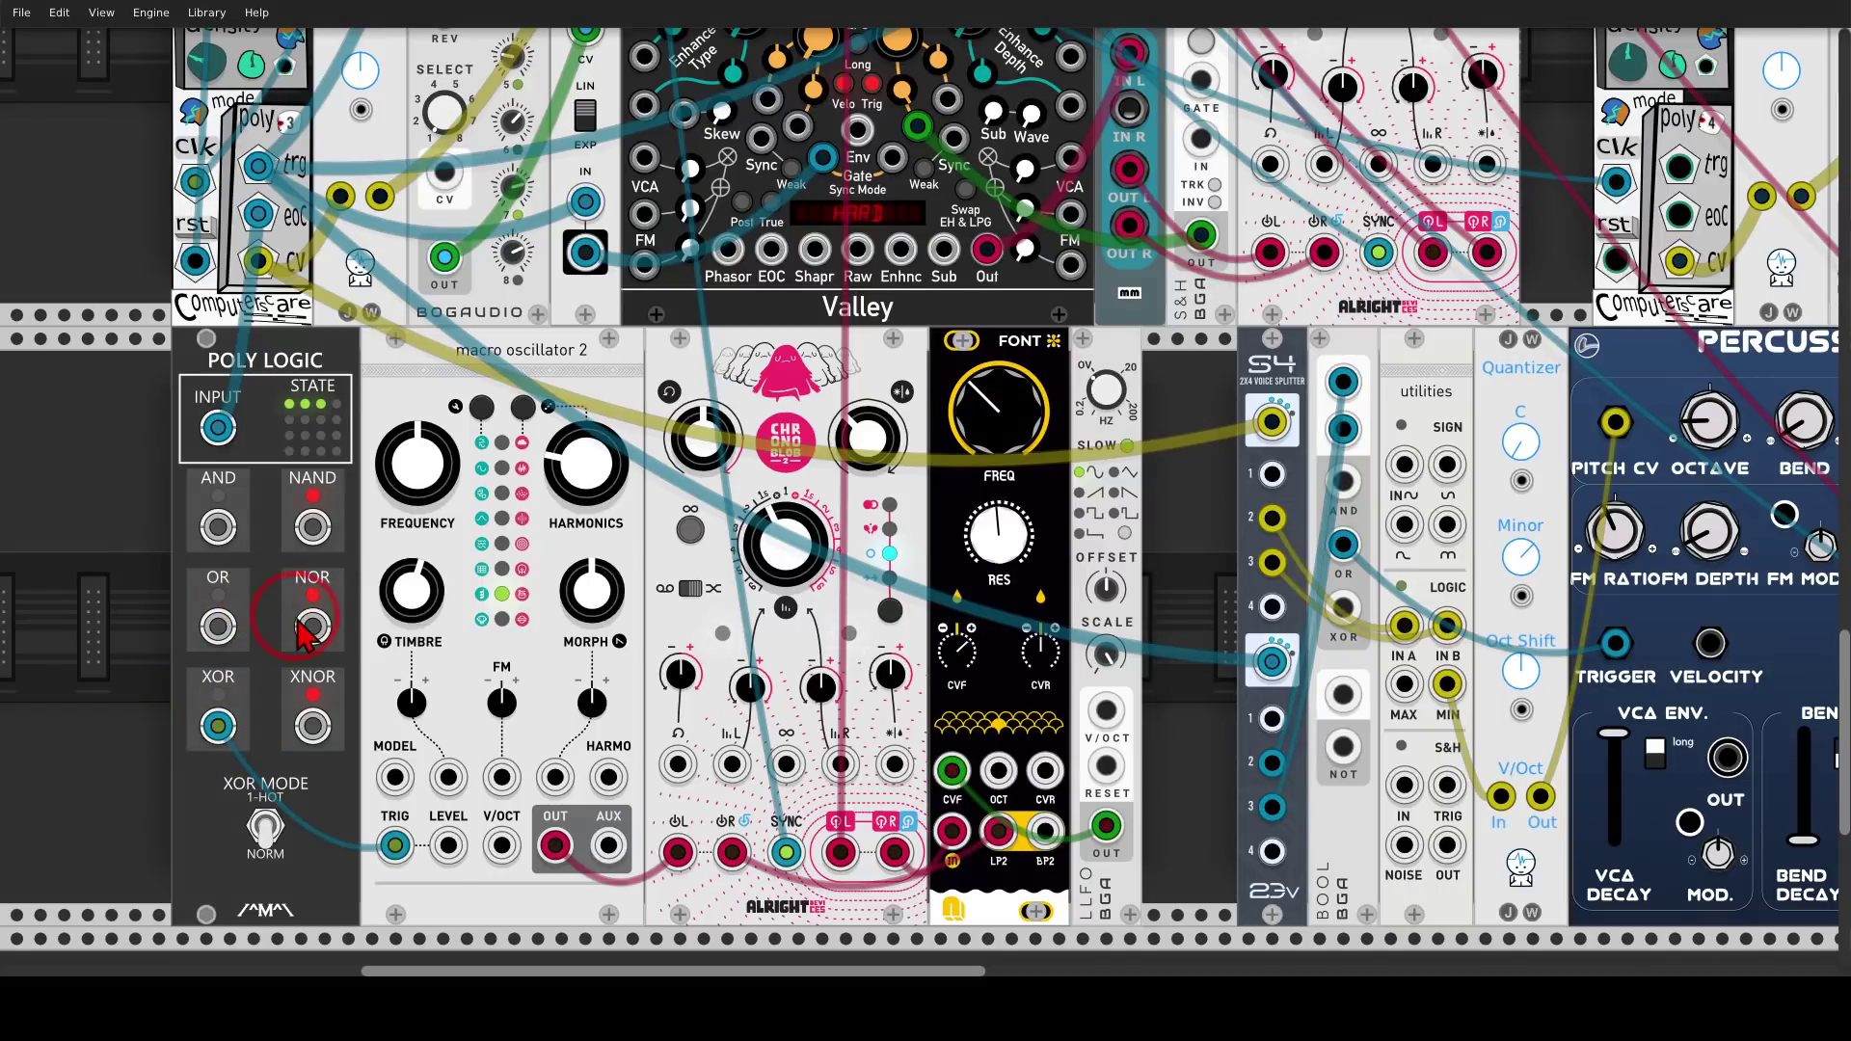
pyautogui.rightClick(426, 393)
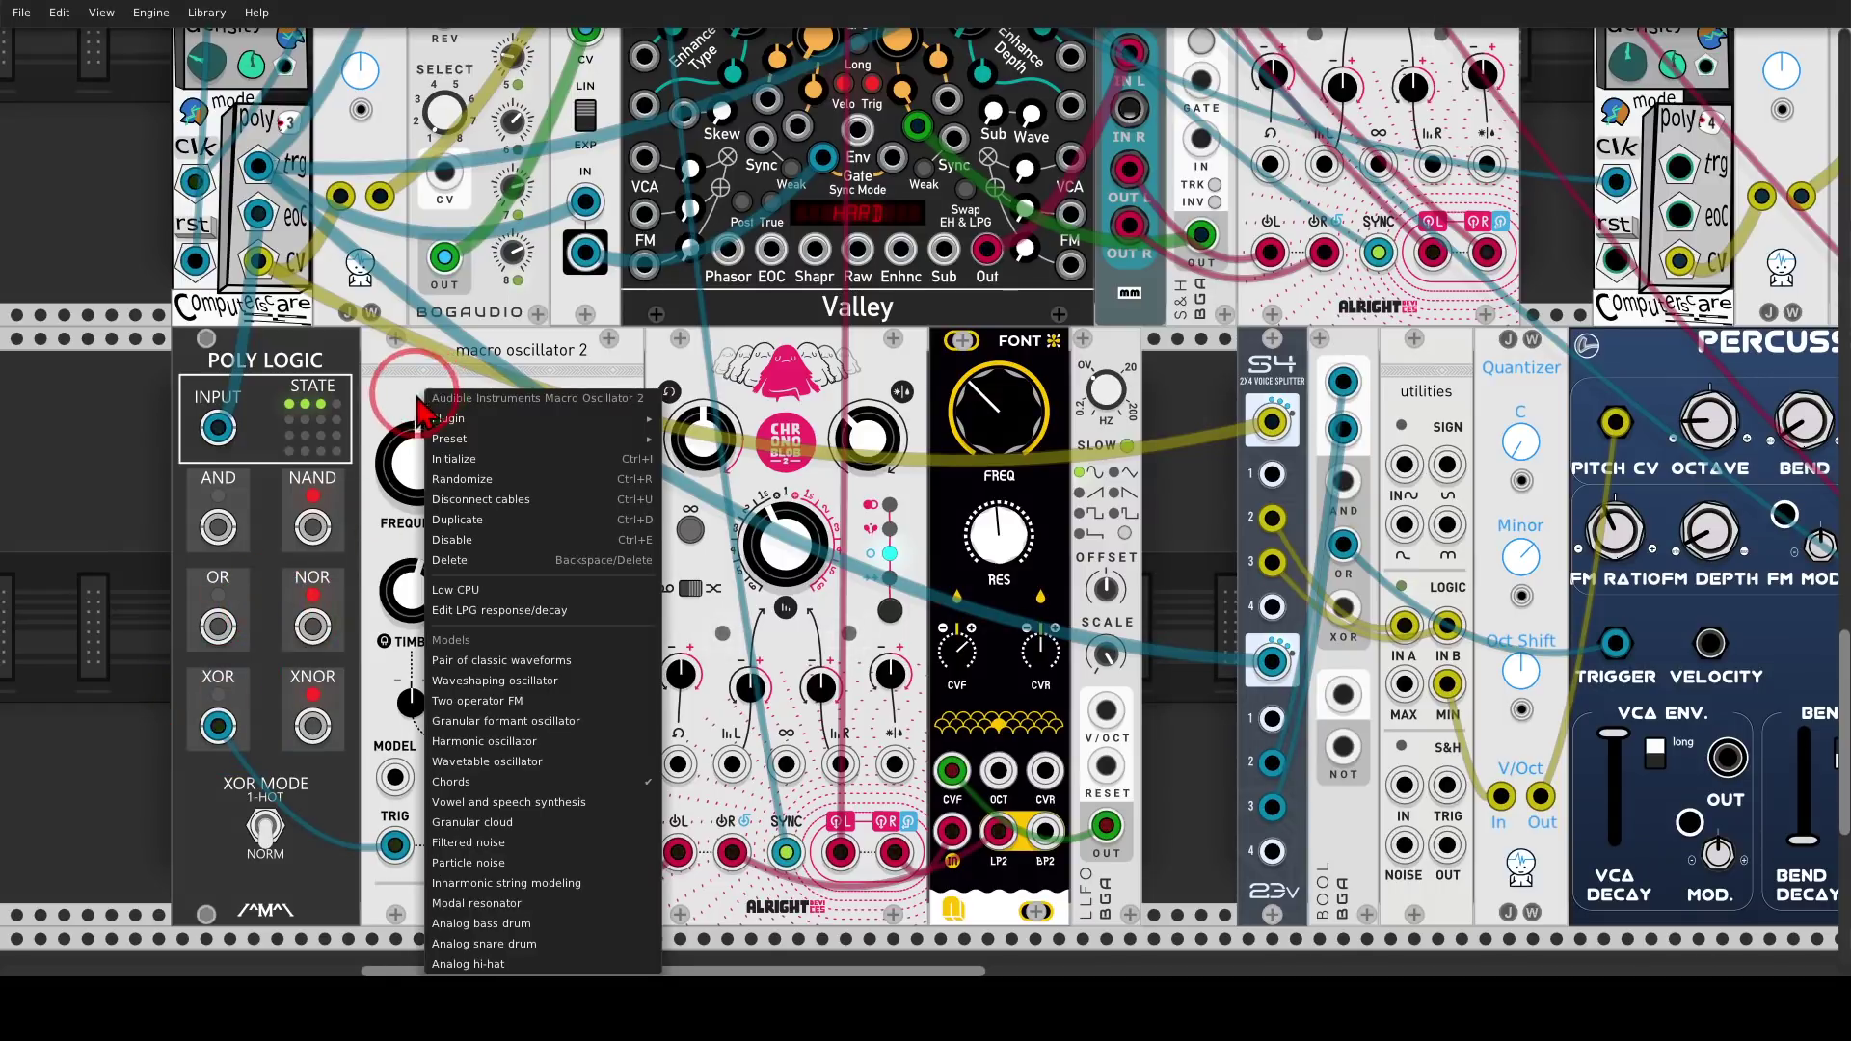
pyautogui.click(466, 783)
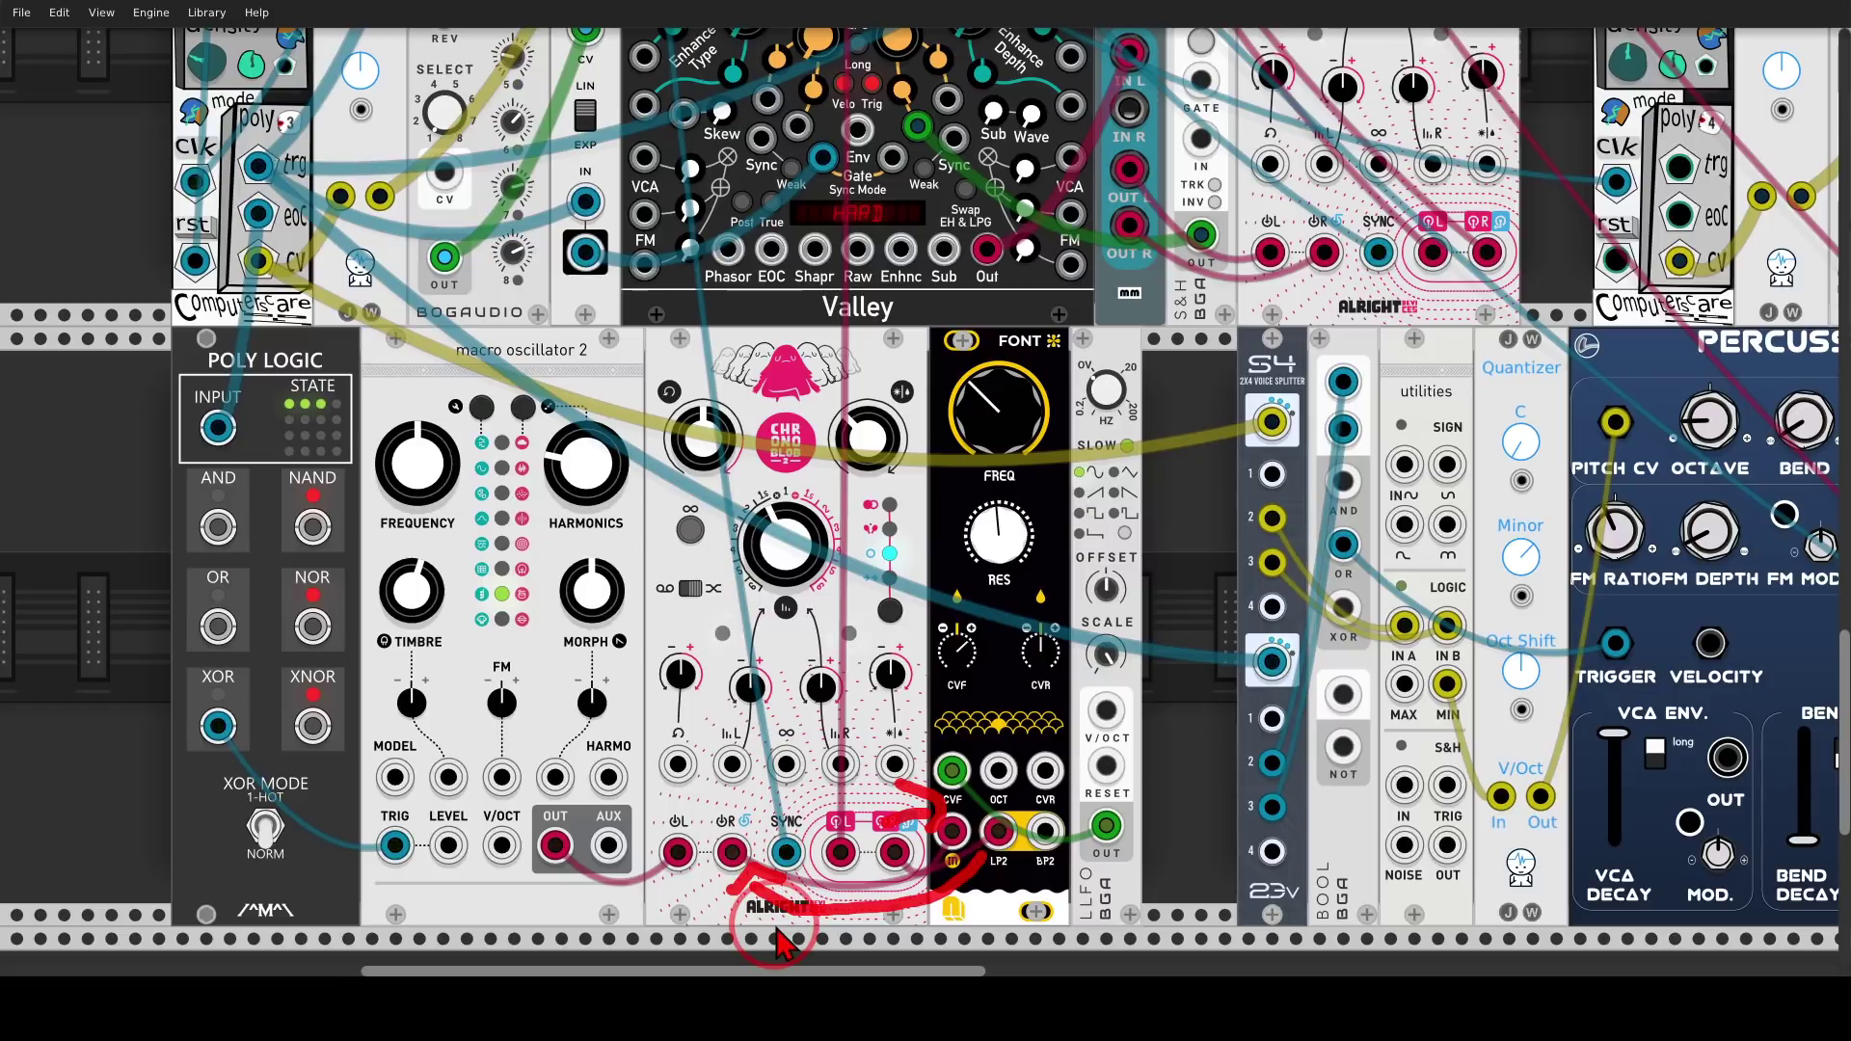
pyautogui.scroll(8, 856, 424)
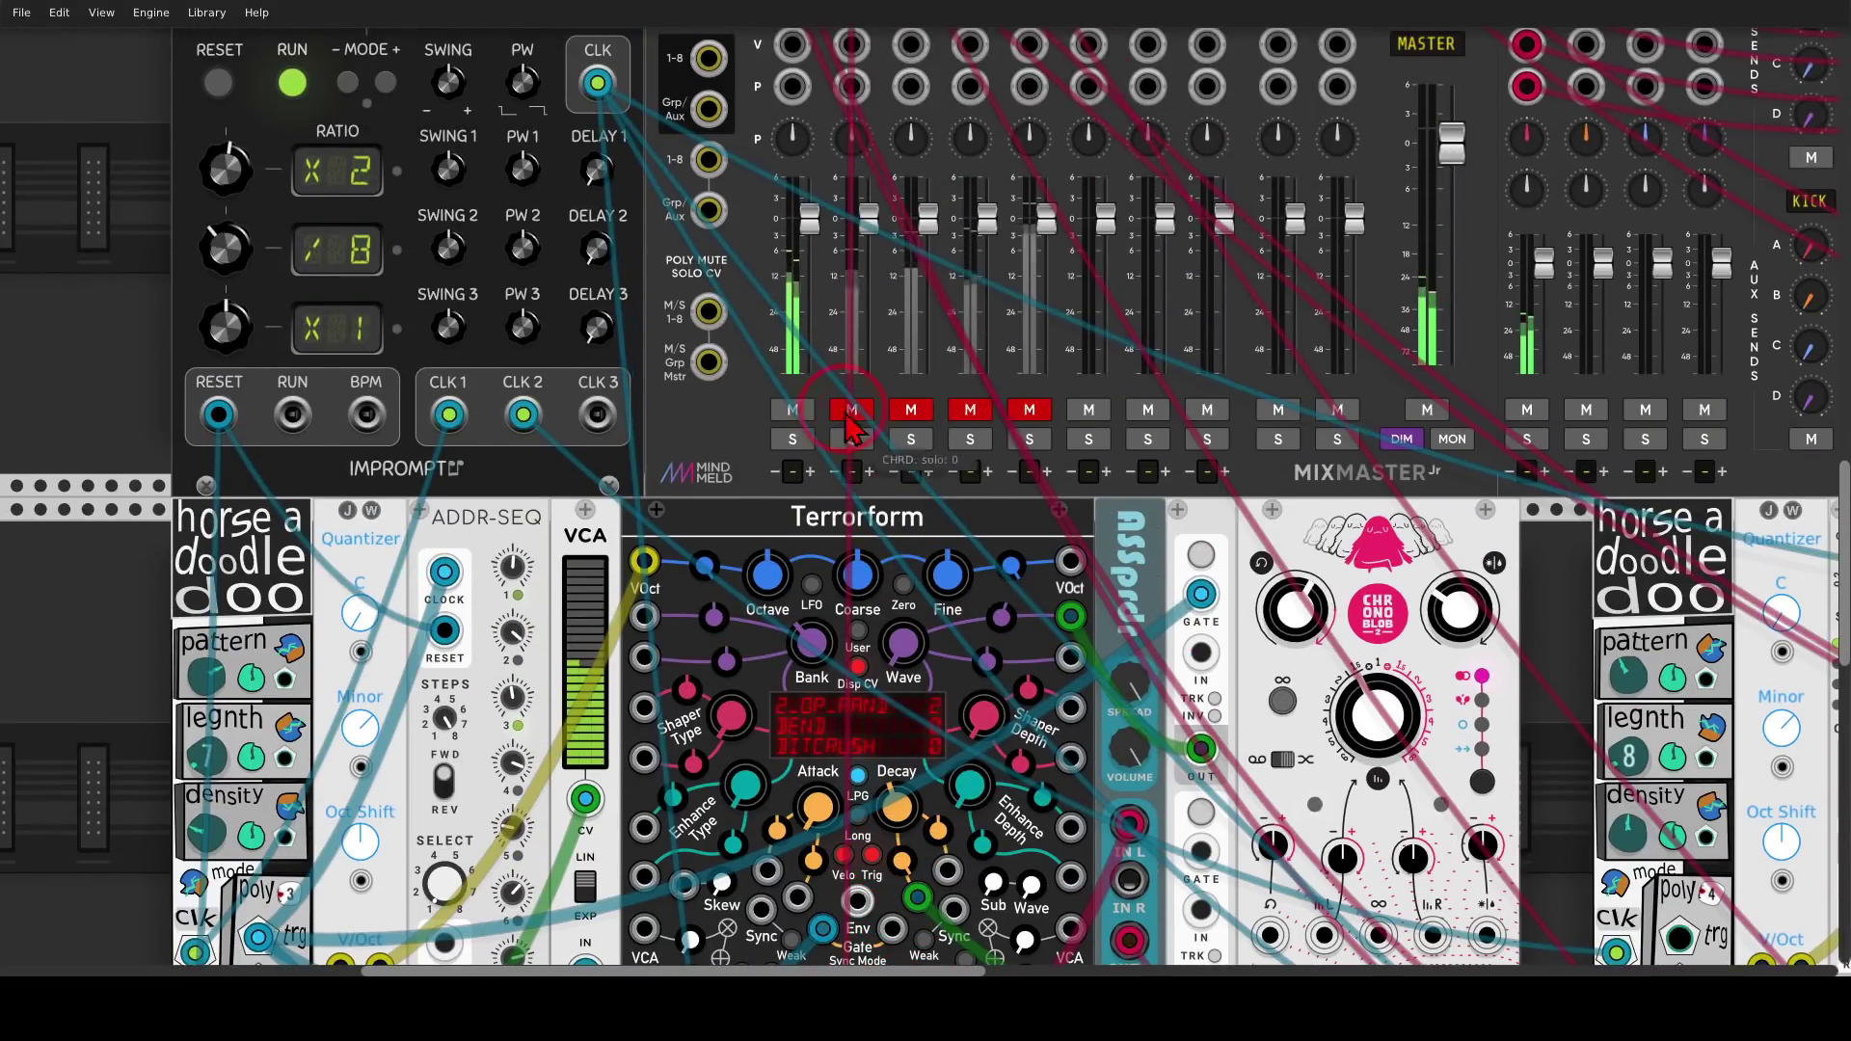
pyautogui.click(852, 412)
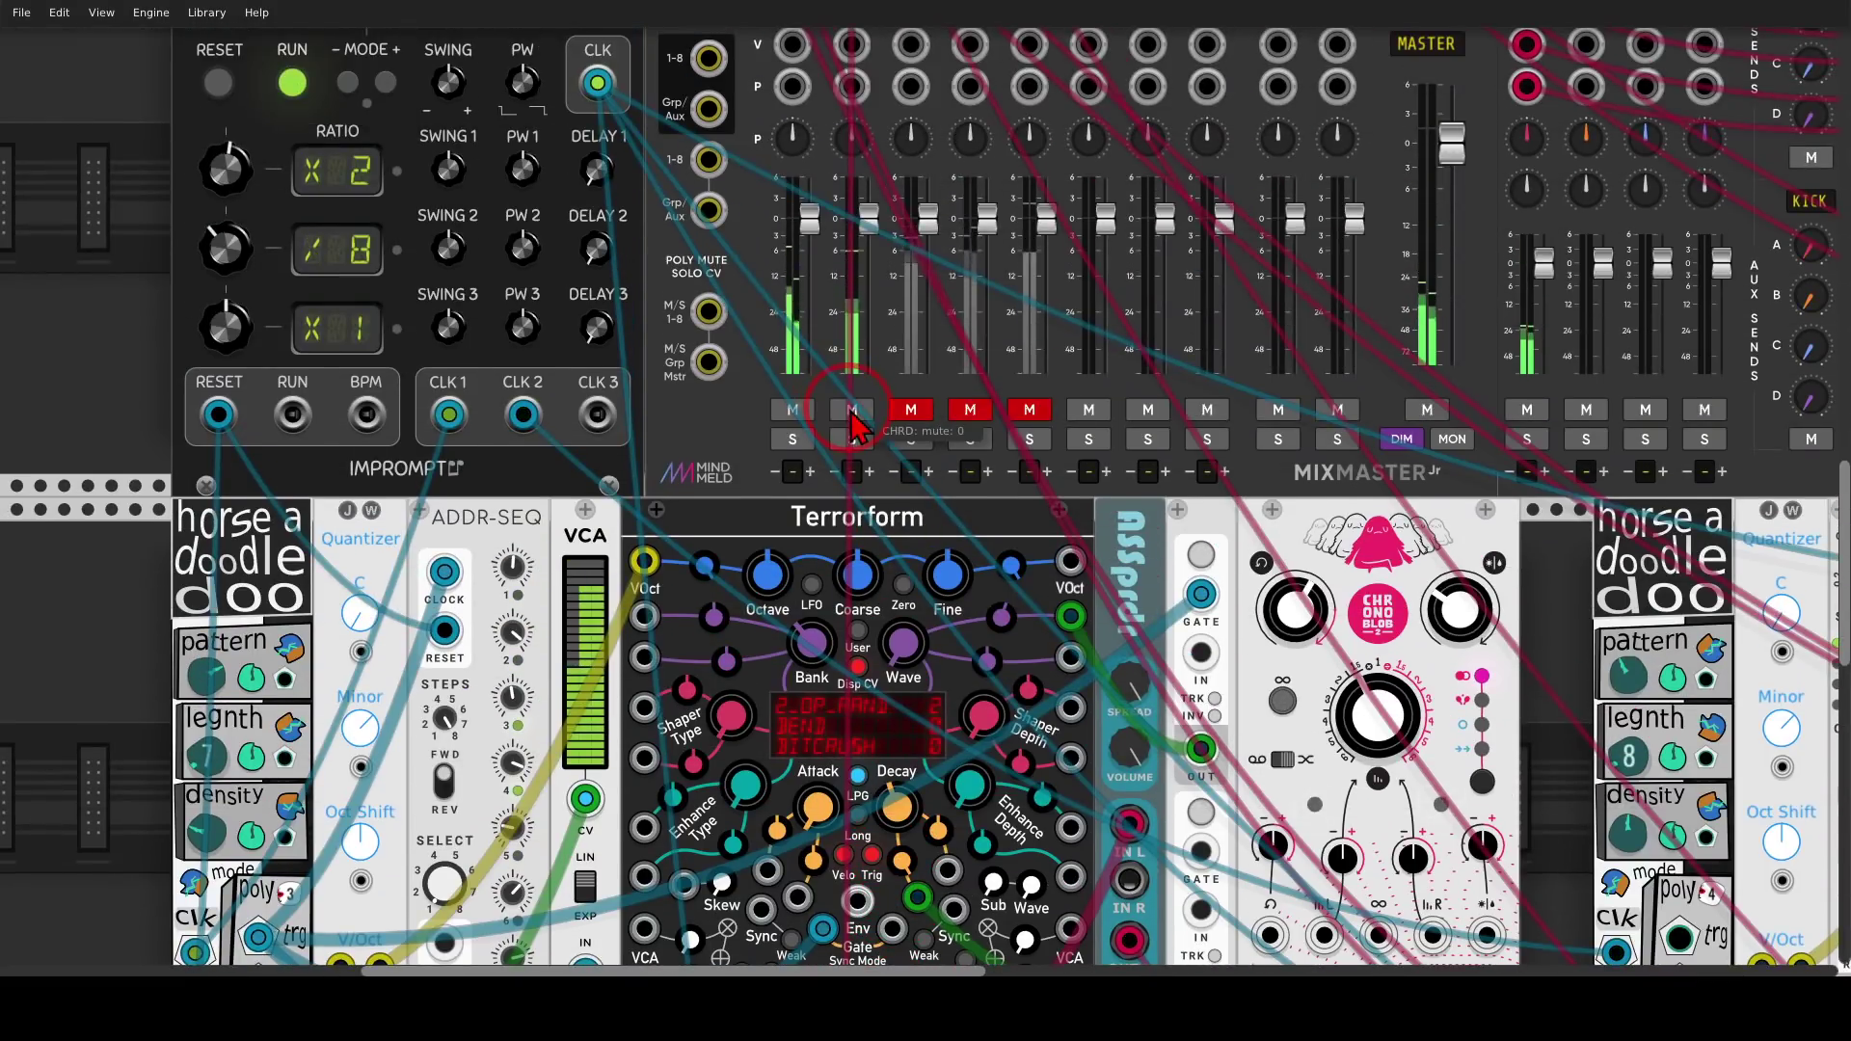
# Trace Horse A Doodle Doo's polyphonic CV output to the S4 voice splitter's upper input
pyautogui.scroll(-7, 855, 424)
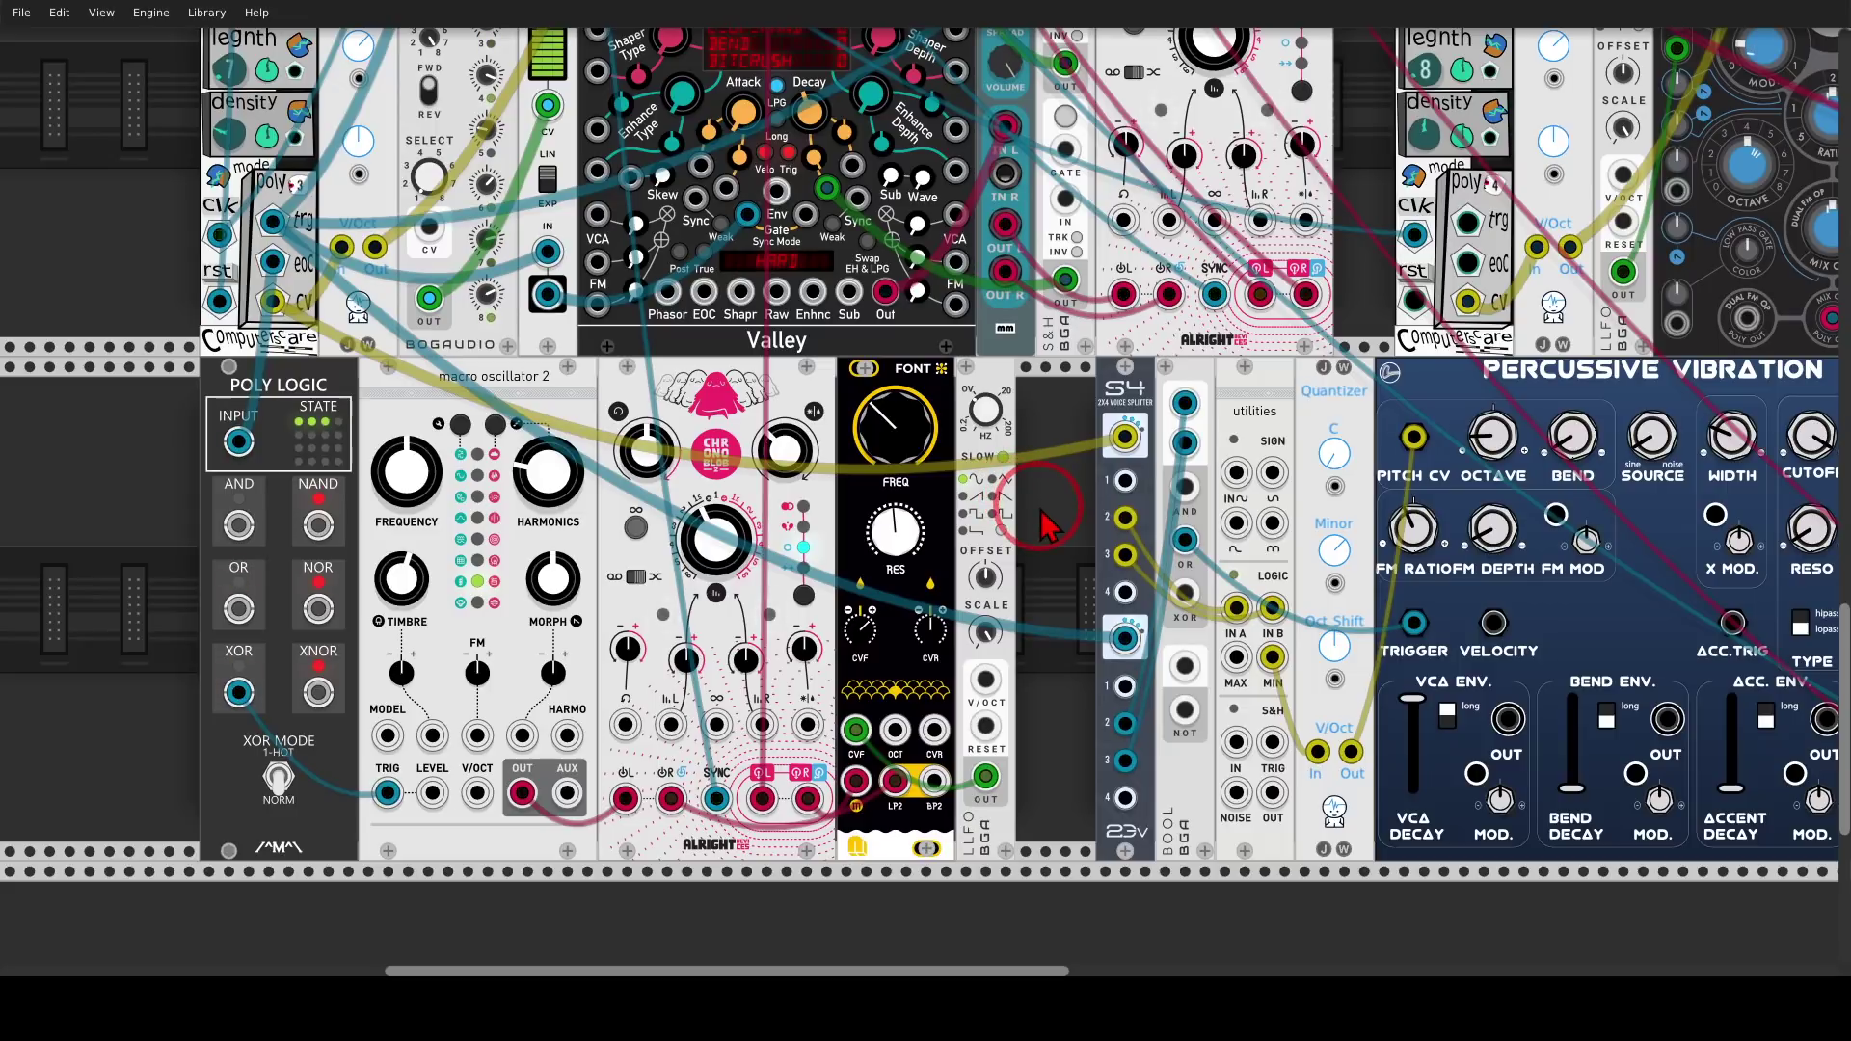
pyautogui.moveTo(1047, 526); pyautogui.dragTo(1080, 599)
pyautogui.click(323, 362)
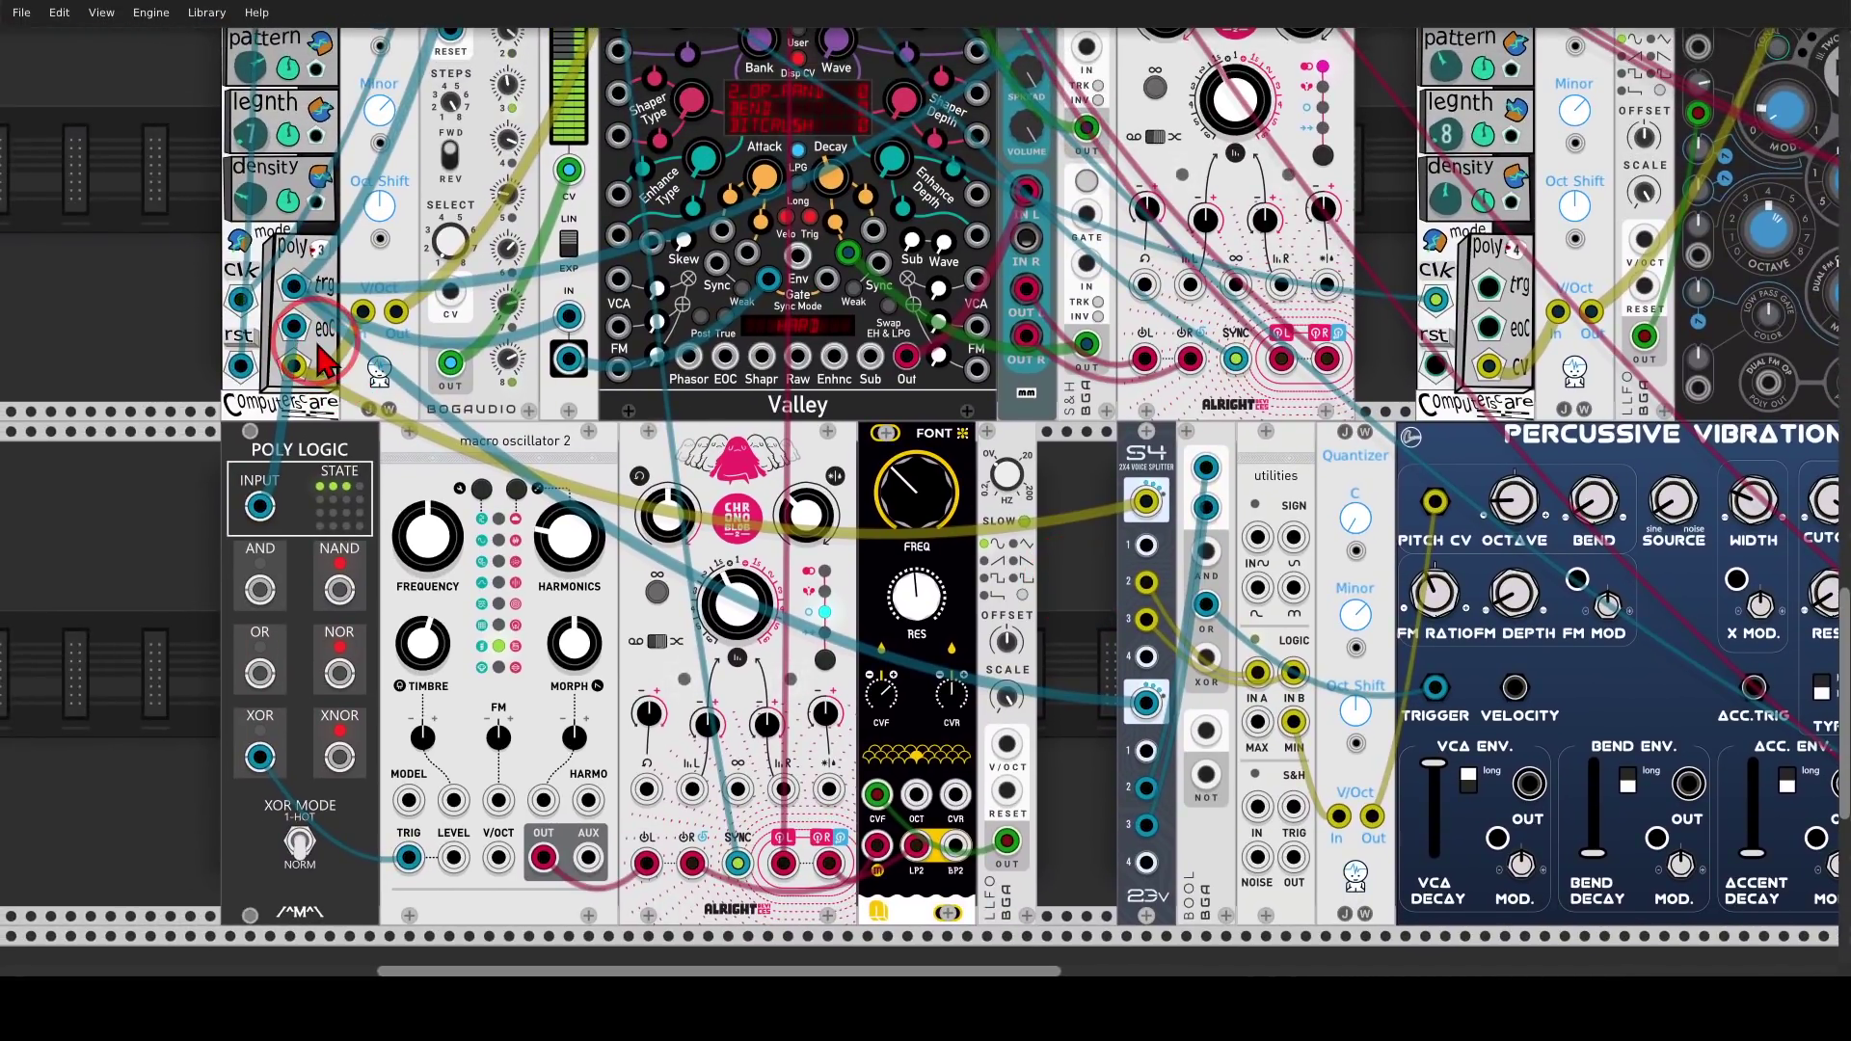
pyautogui.moveTo(315, 343)
pyautogui.mouseDown()
pyautogui.moveTo(270, 358)
pyautogui.moveTo(311, 394)
pyautogui.moveTo(331, 364)
pyautogui.moveTo(866, 494)
pyautogui.moveTo(1093, 523)
pyautogui.moveTo(1066, 478)
pyautogui.moveTo(1102, 569)
pyautogui.mouseUp()
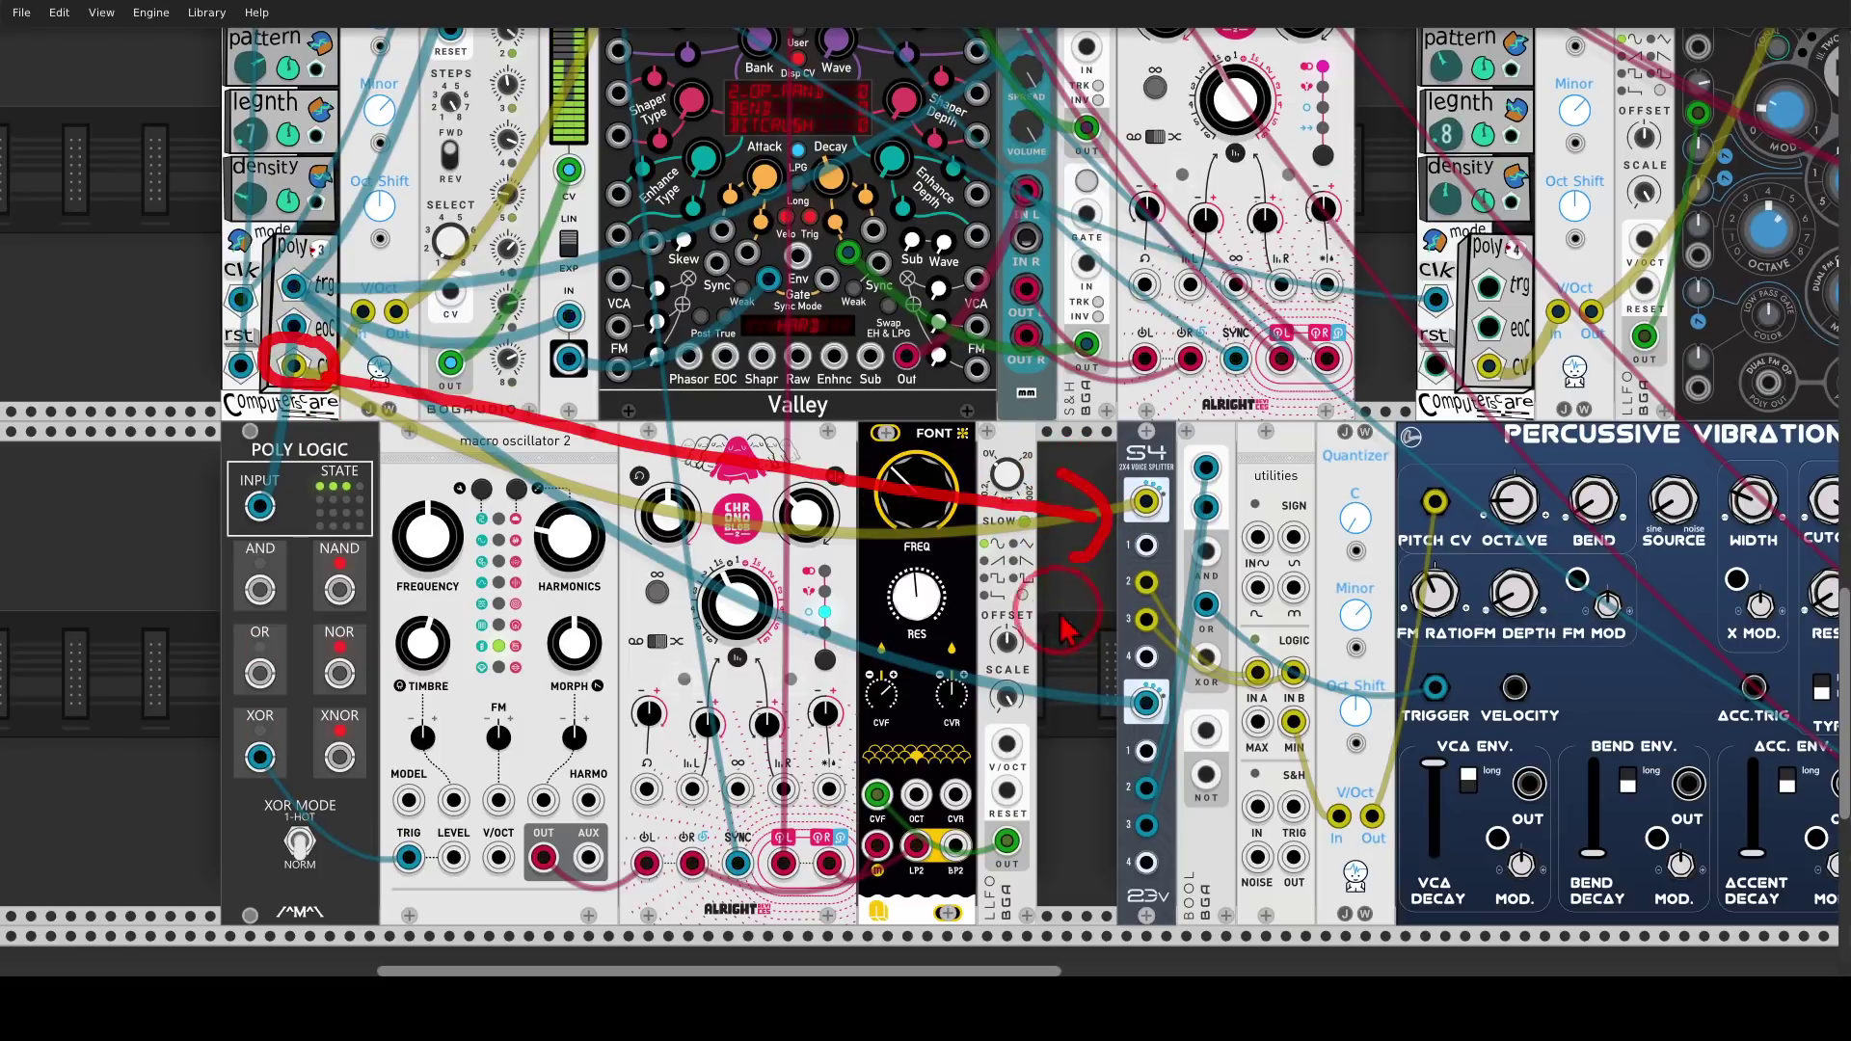
# Trace the BOOL module's two gate inputs and its OR output to Percussive Vibration's TRIGGER input
pyautogui.moveTo(1010, 604); pyautogui.dragTo(717, 511)
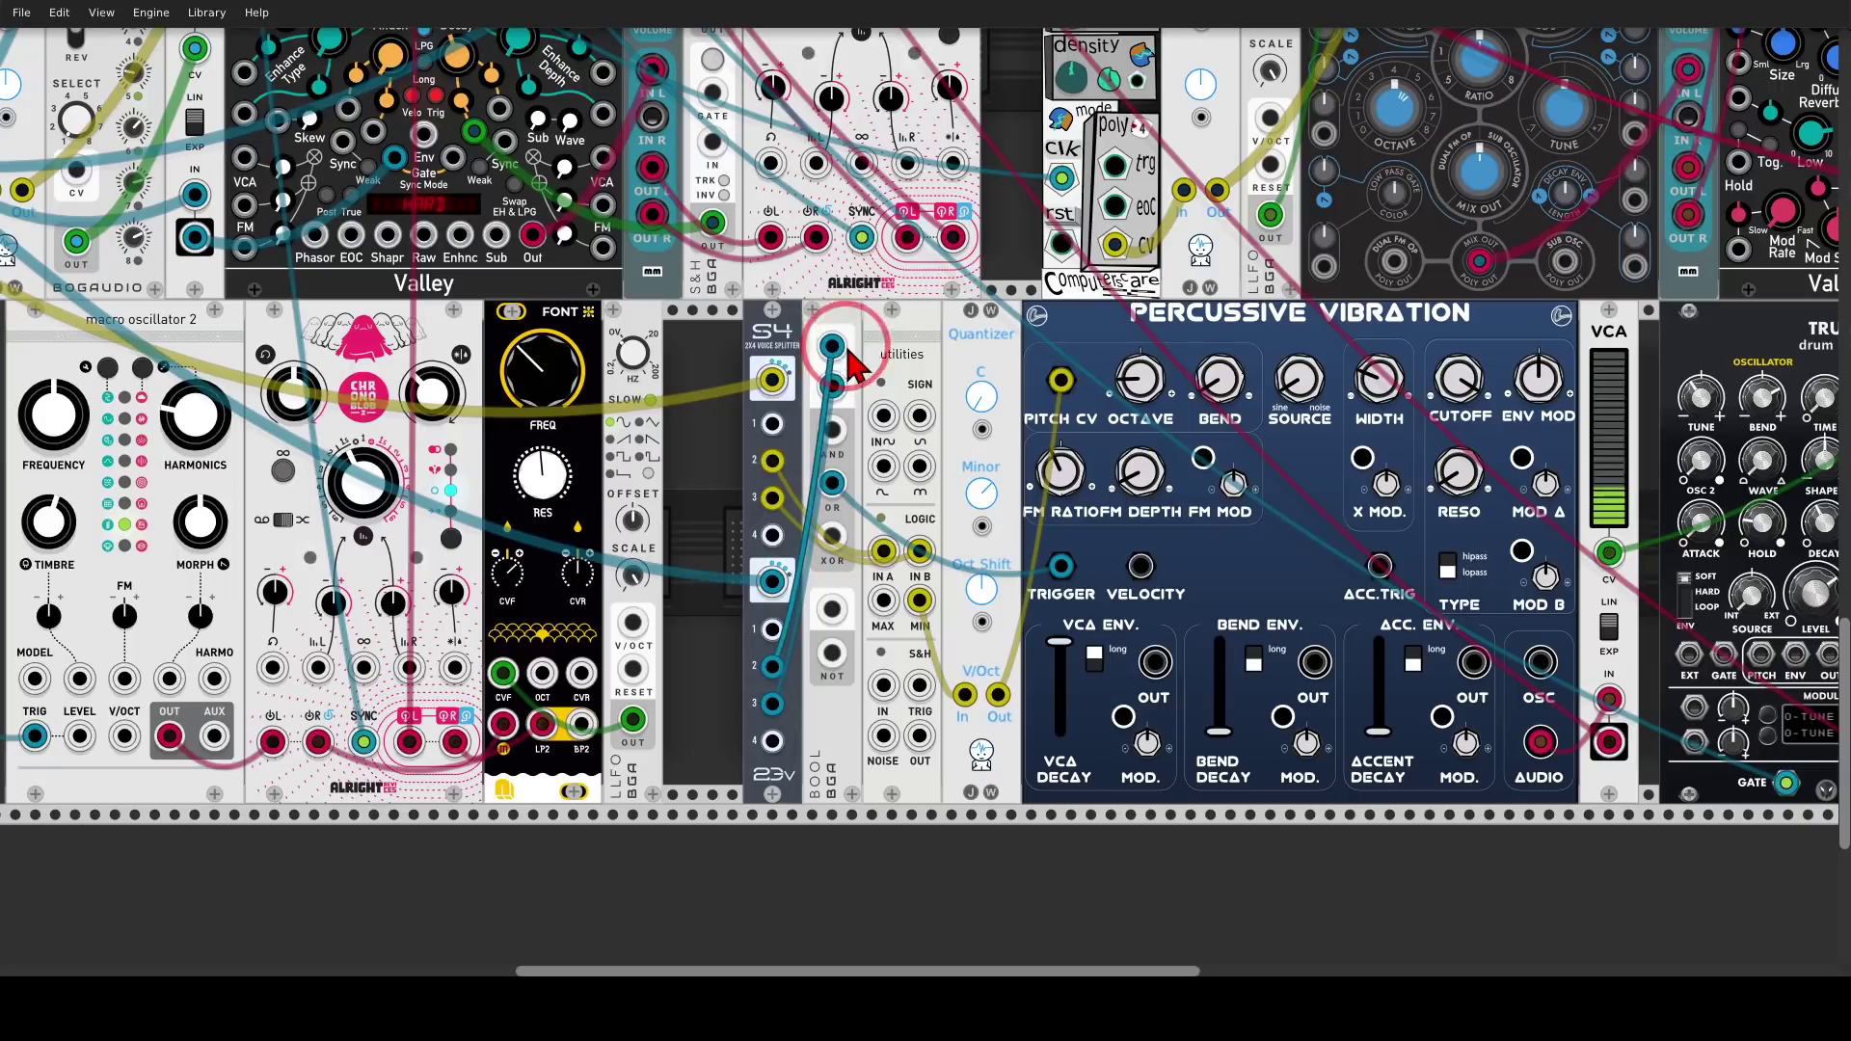
pyautogui.moveTo(852, 322)
pyautogui.mouseDown()
pyautogui.moveTo(807, 339)
pyautogui.moveTo(807, 408)
pyautogui.moveTo(870, 405)
pyautogui.moveTo(837, 324)
pyautogui.mouseUp()
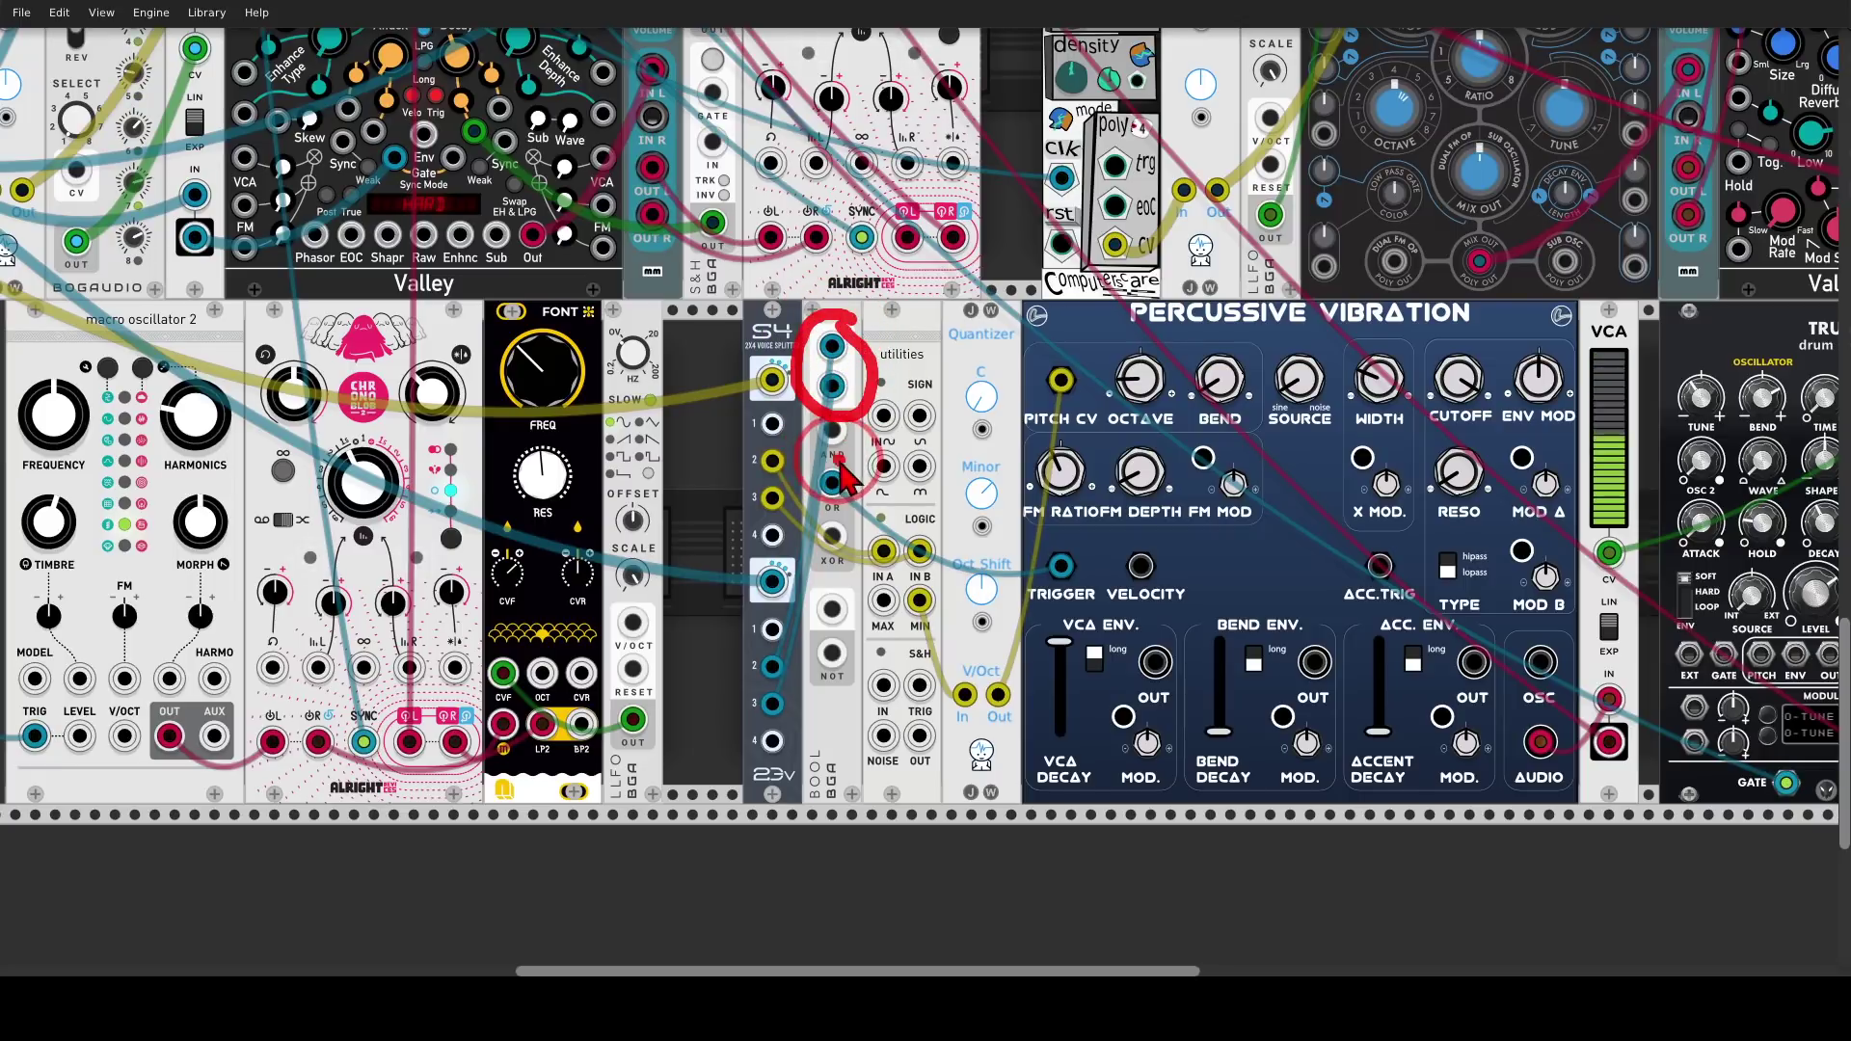
pyautogui.moveTo(840, 466)
pyautogui.mouseDown()
pyautogui.moveTo(854, 527)
pyautogui.moveTo(1013, 521)
pyautogui.mouseUp()
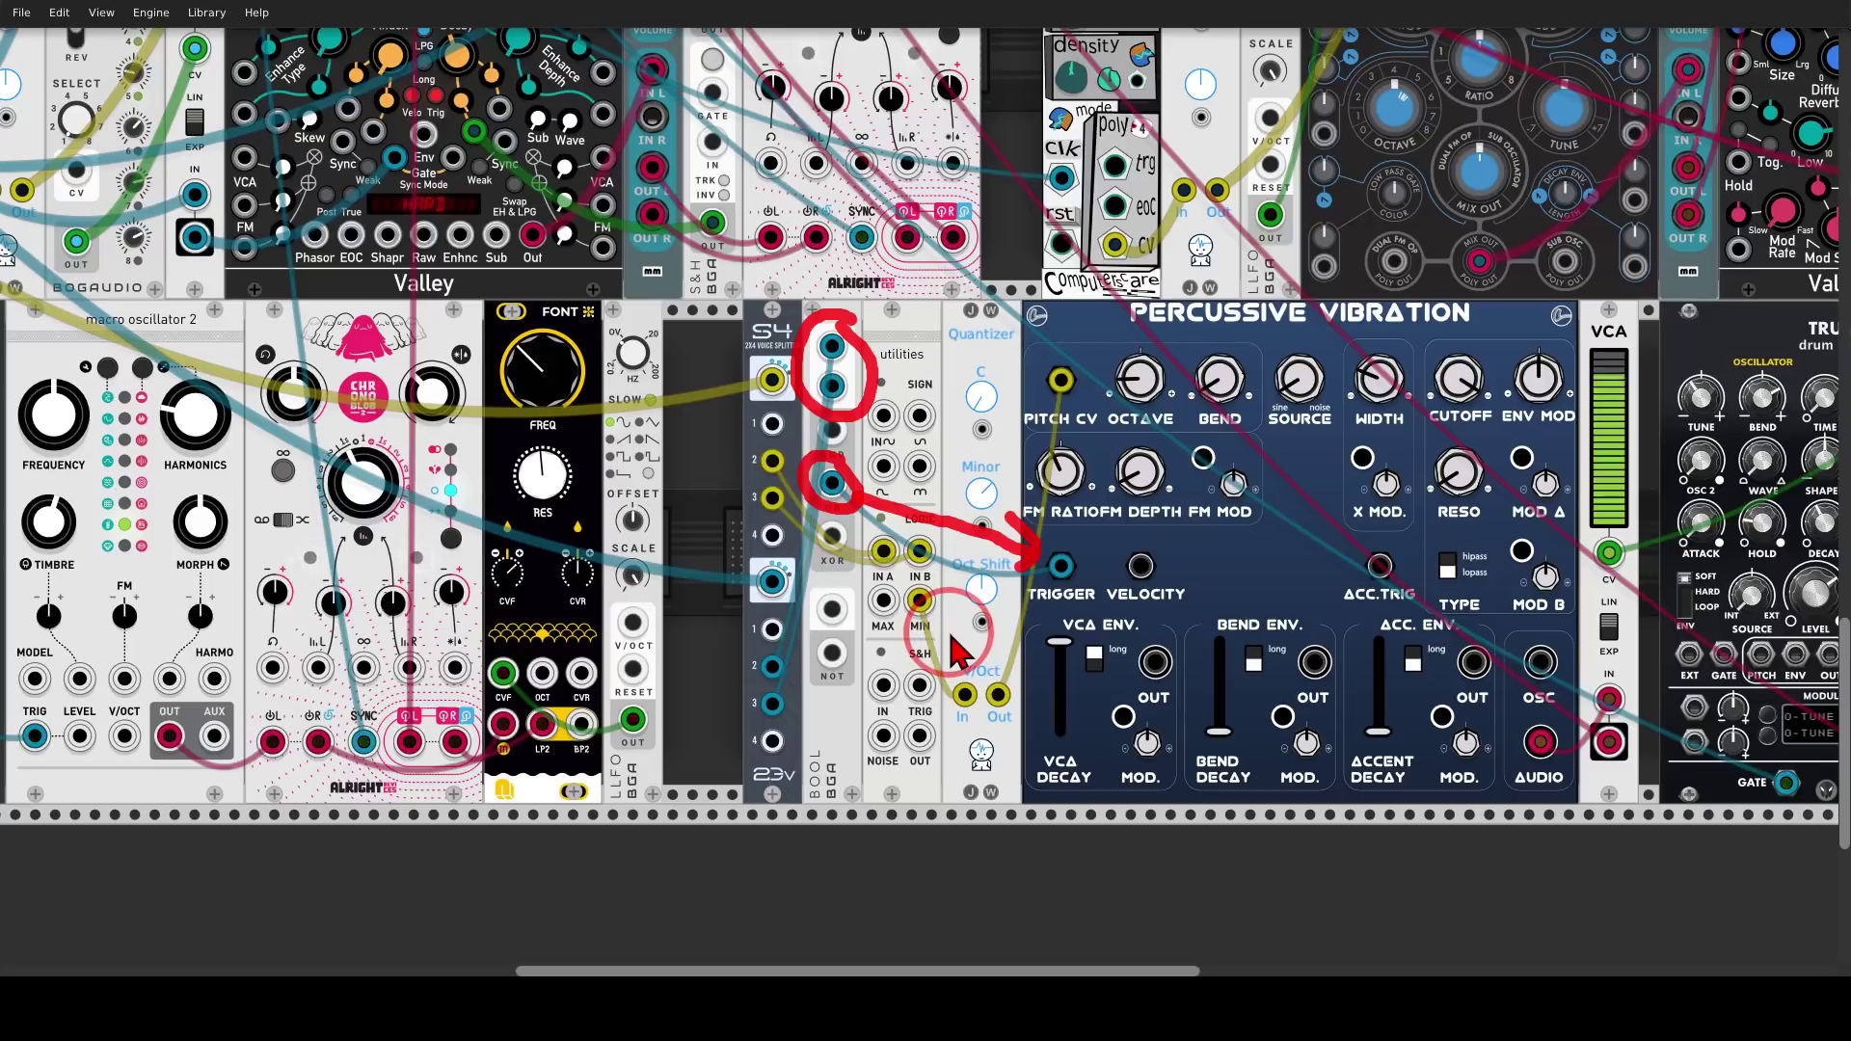
pyautogui.hotkey('shift', 'F9')
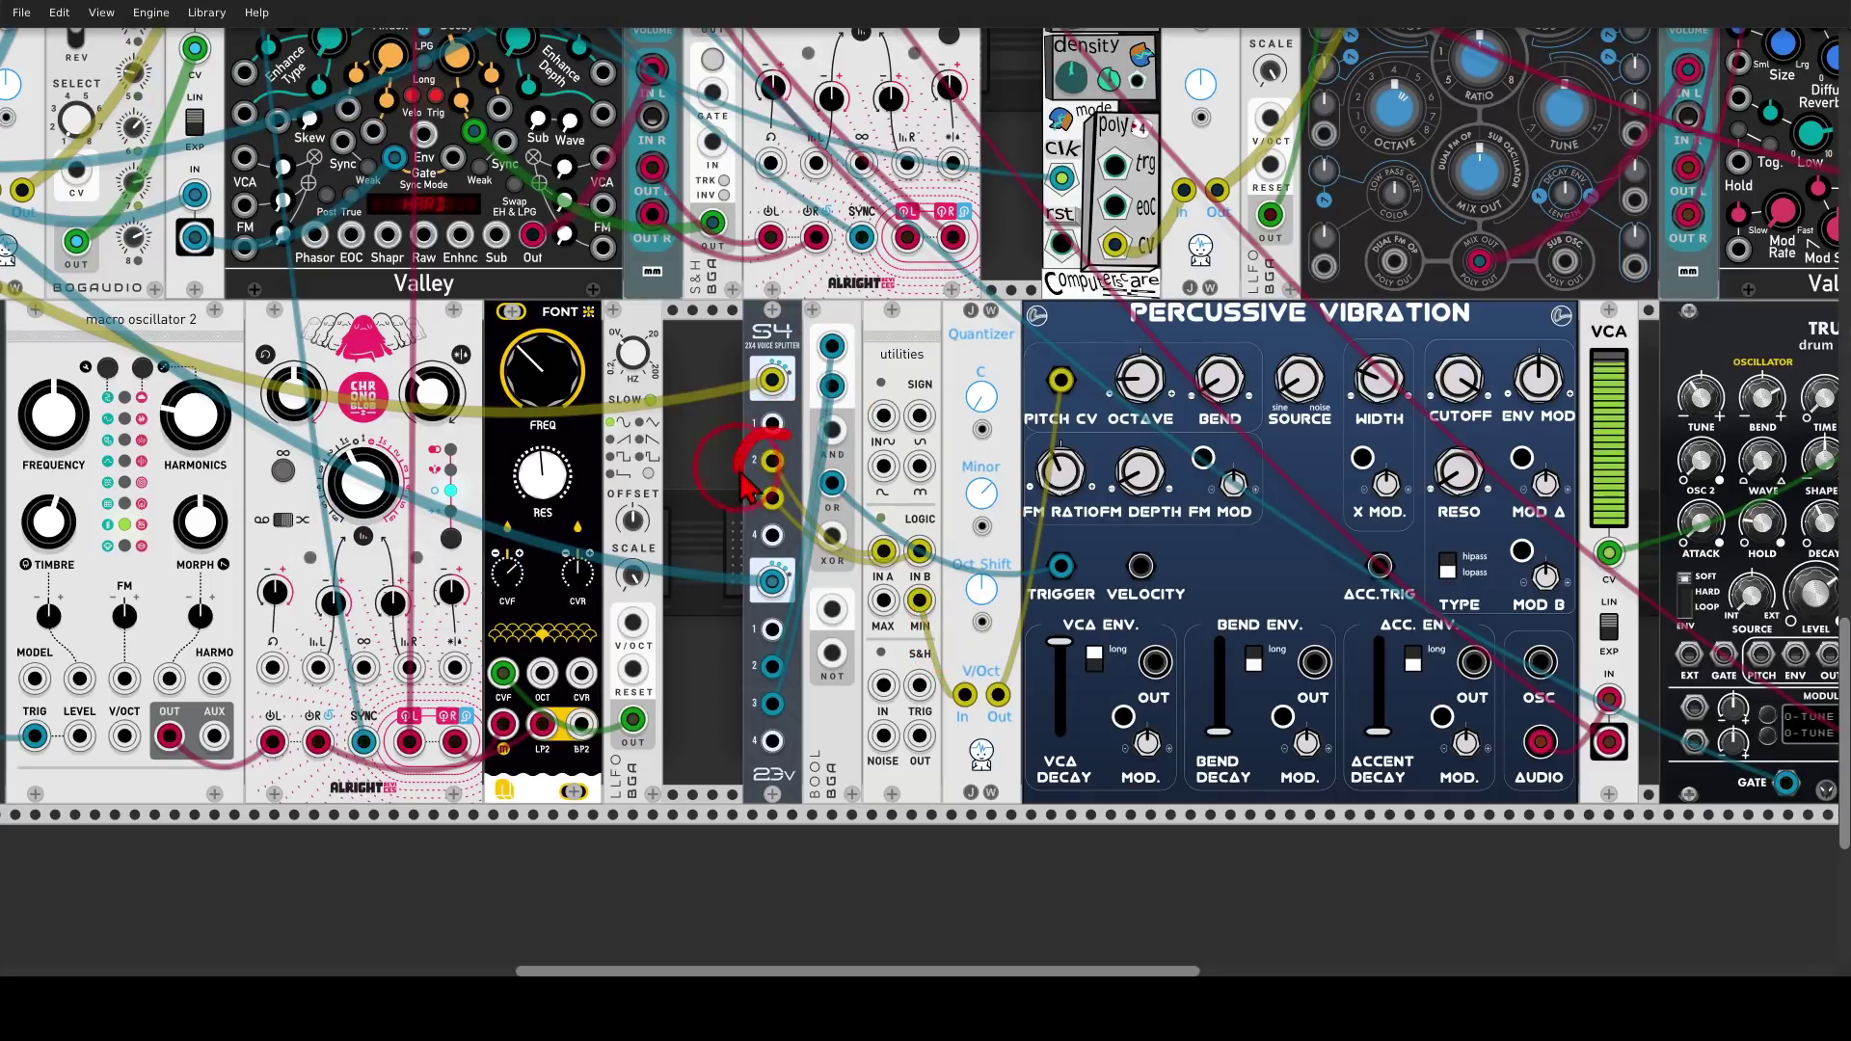
# Trace the S4 splitter's CV outputs 2 and 3 into the utilities LOGIC inputs and mark the MIN output
pyautogui.moveTo(797, 514)
pyautogui.mouseDown()
pyautogui.moveTo(794, 448)
pyautogui.moveTo(873, 513)
pyautogui.moveTo(850, 524)
pyautogui.mouseUp()
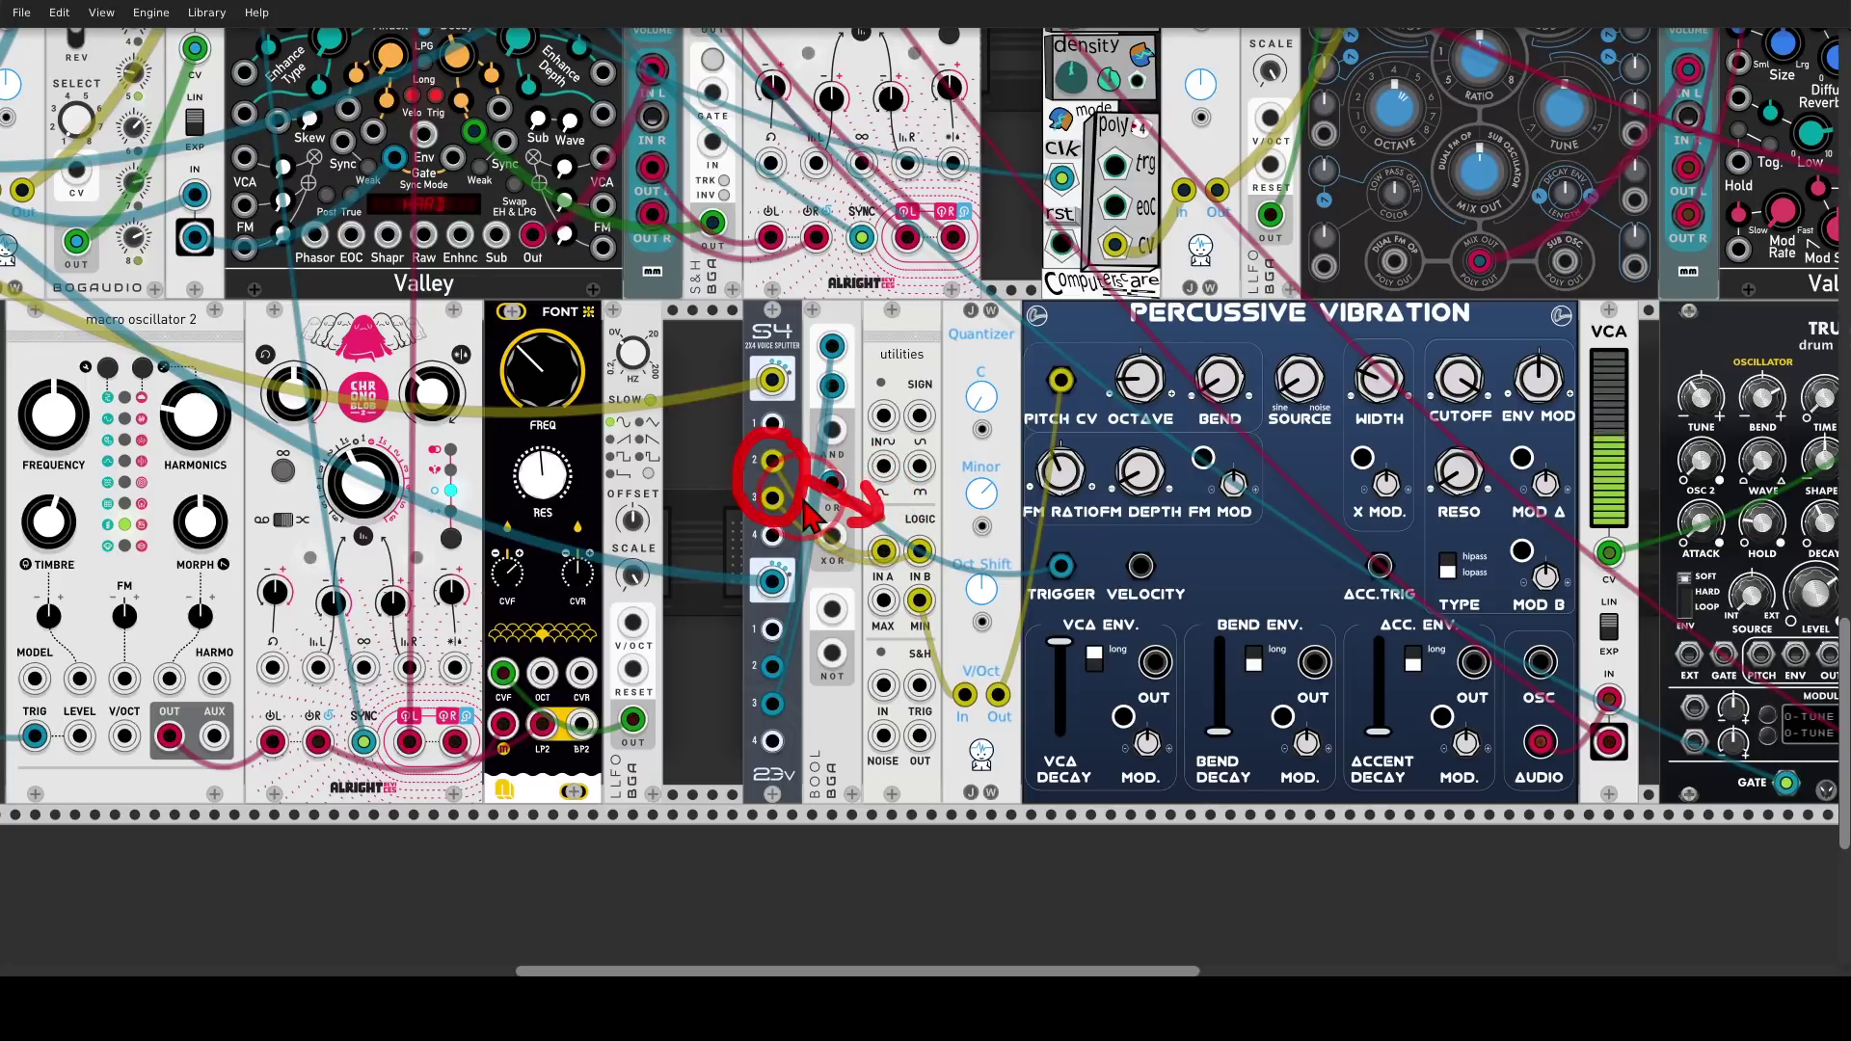
pyautogui.hotkey('shift', 'F9')
pyautogui.moveTo(937, 572)
pyautogui.mouseDown()
pyautogui.moveTo(877, 604)
pyautogui.moveTo(894, 637)
pyautogui.moveTo(930, 645)
pyautogui.moveTo(942, 590)
pyautogui.mouseUp()
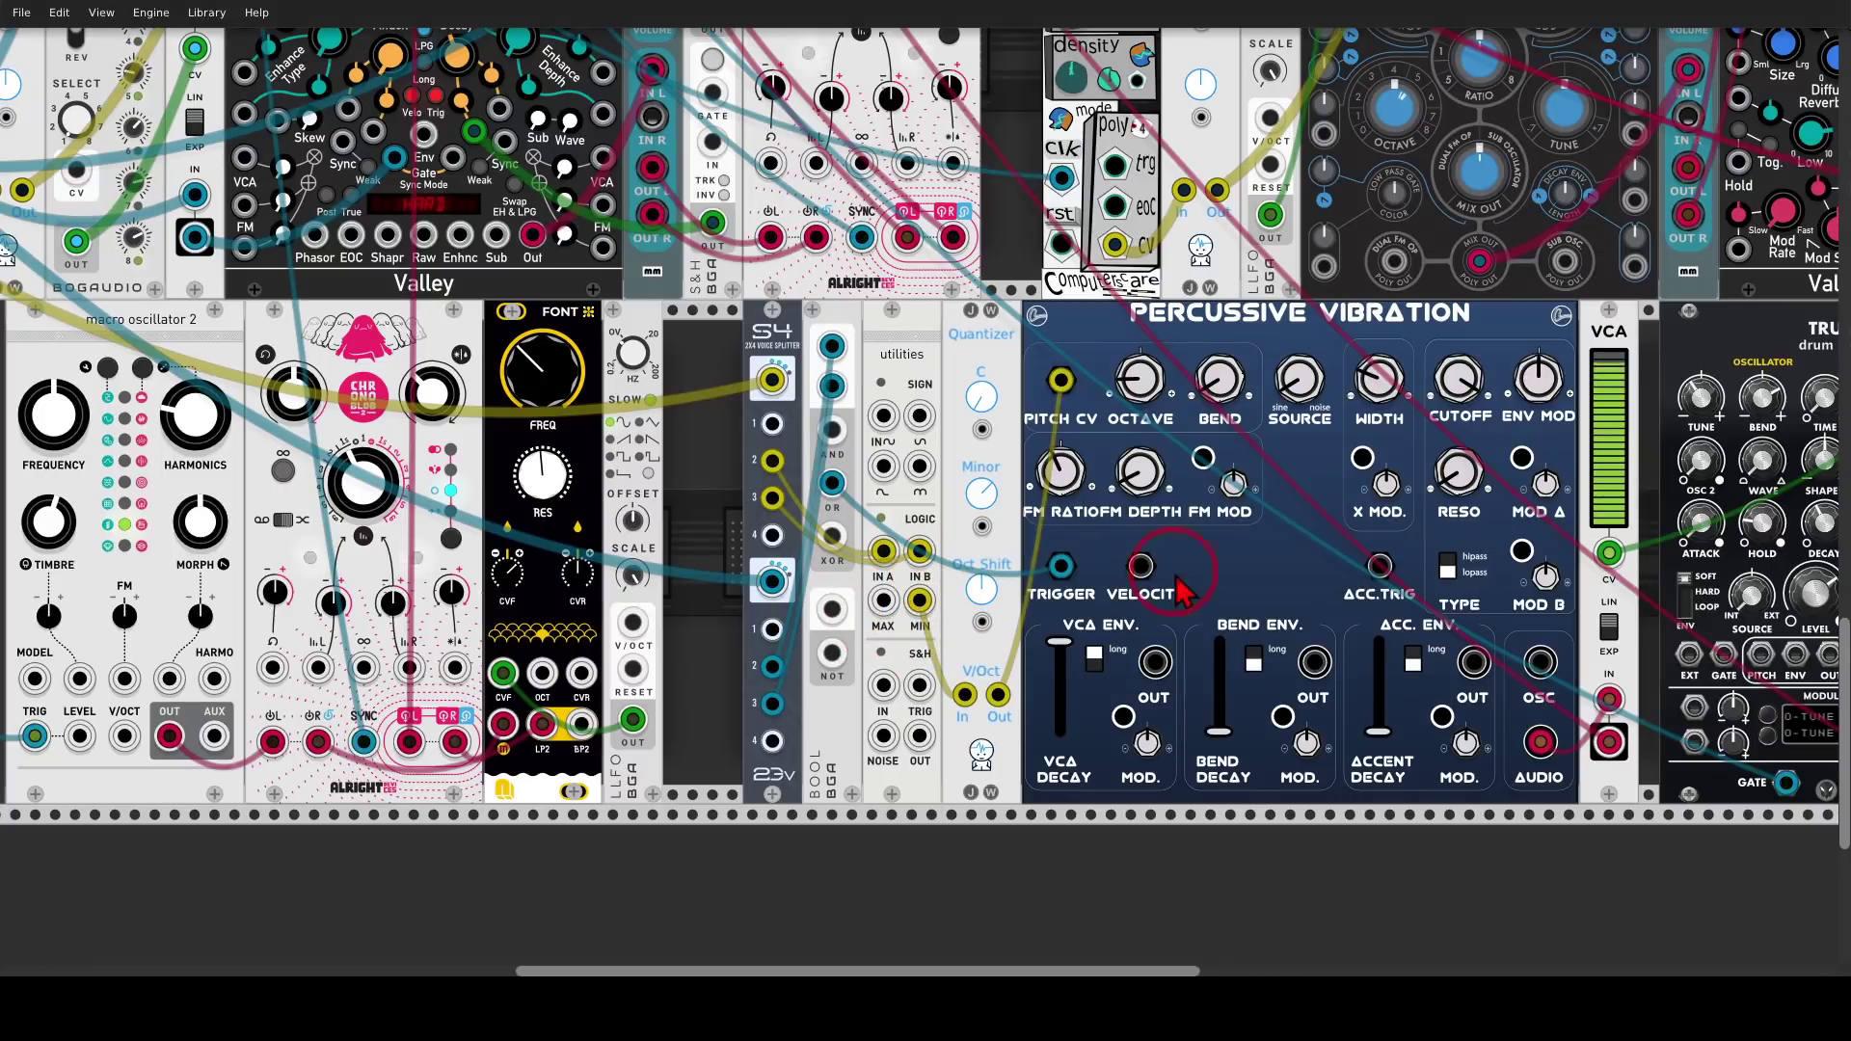
# Unmute the BASS channel on the MixMaster to hear the Percussive Vibration voice
pyautogui.hscroll(5, 1095, 513)
pyautogui.scroll(-1, 1095, 513)
pyautogui.hscroll(5, 1095, 503)
pyautogui.scroll(-1, 1096, 503)
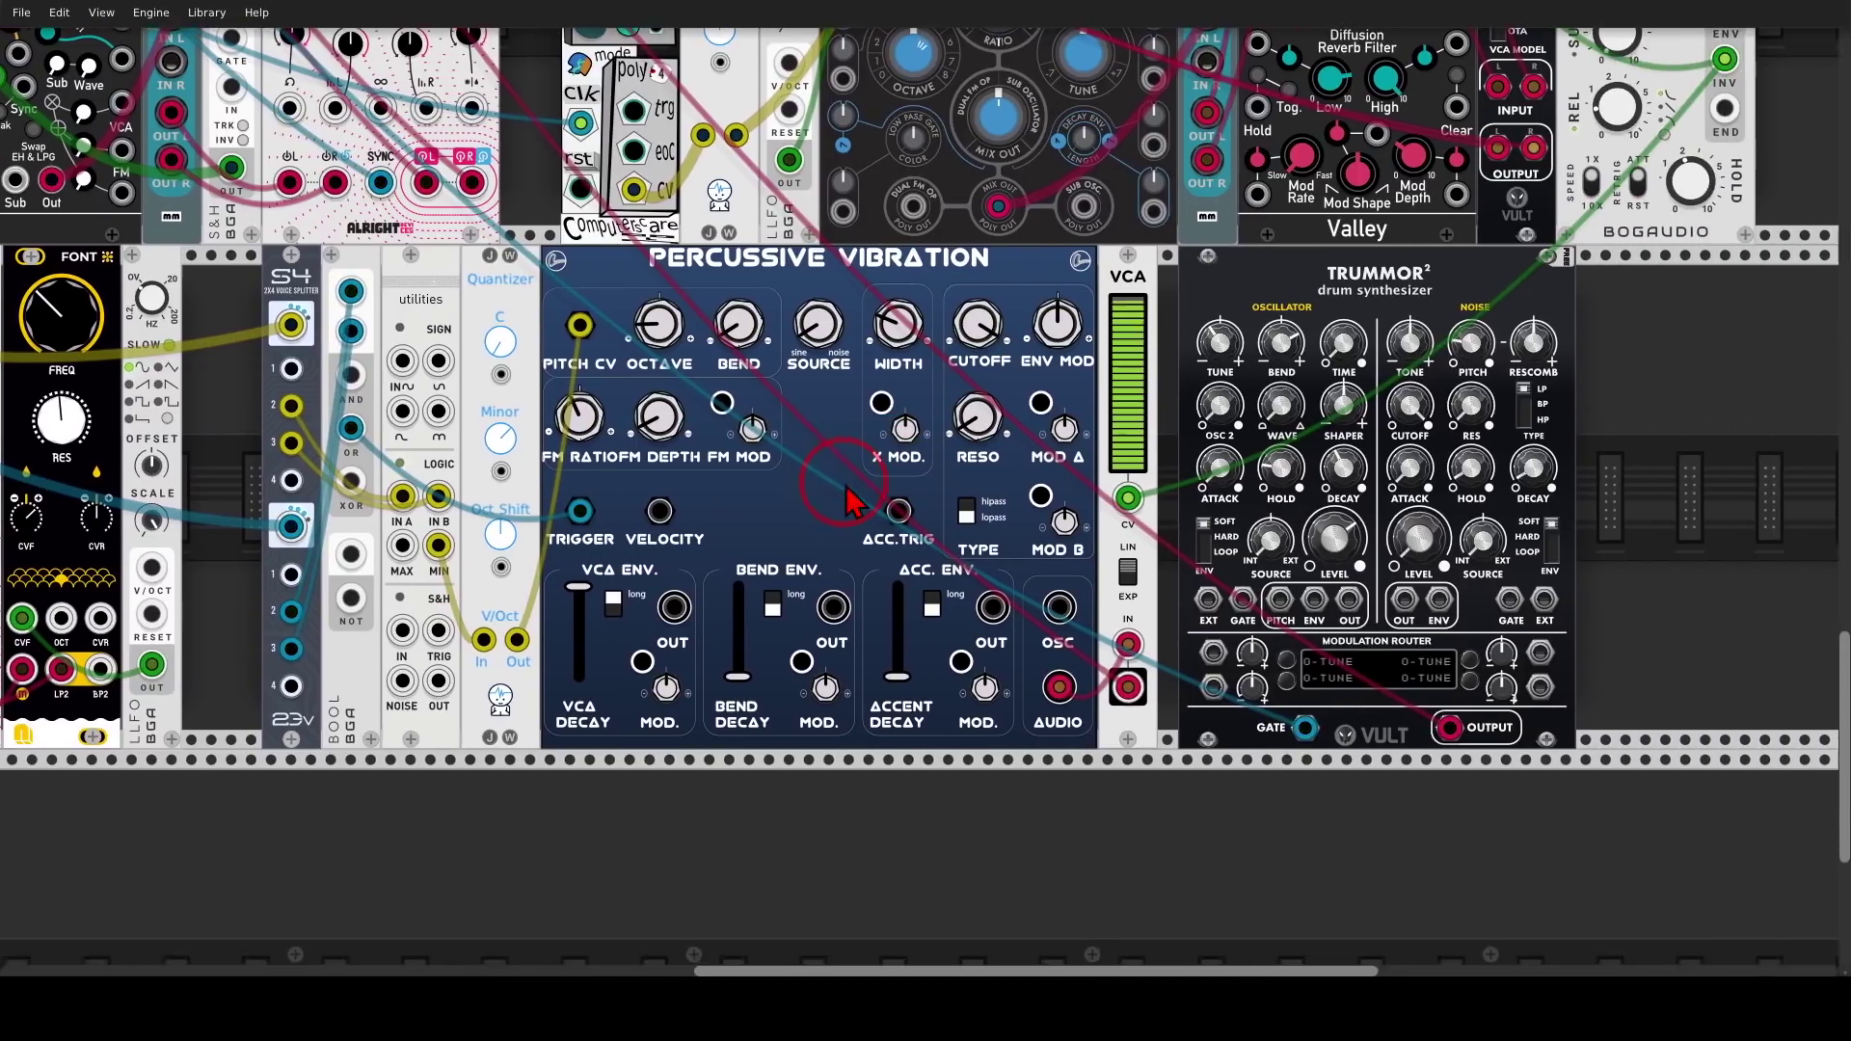
pyautogui.moveTo(1143, 627)
pyautogui.mouseDown()
pyautogui.moveTo(1075, 730)
pyautogui.moveTo(1151, 694)
pyautogui.moveTo(1134, 592)
pyautogui.moveTo(1370, 737)
pyautogui.mouseUp()
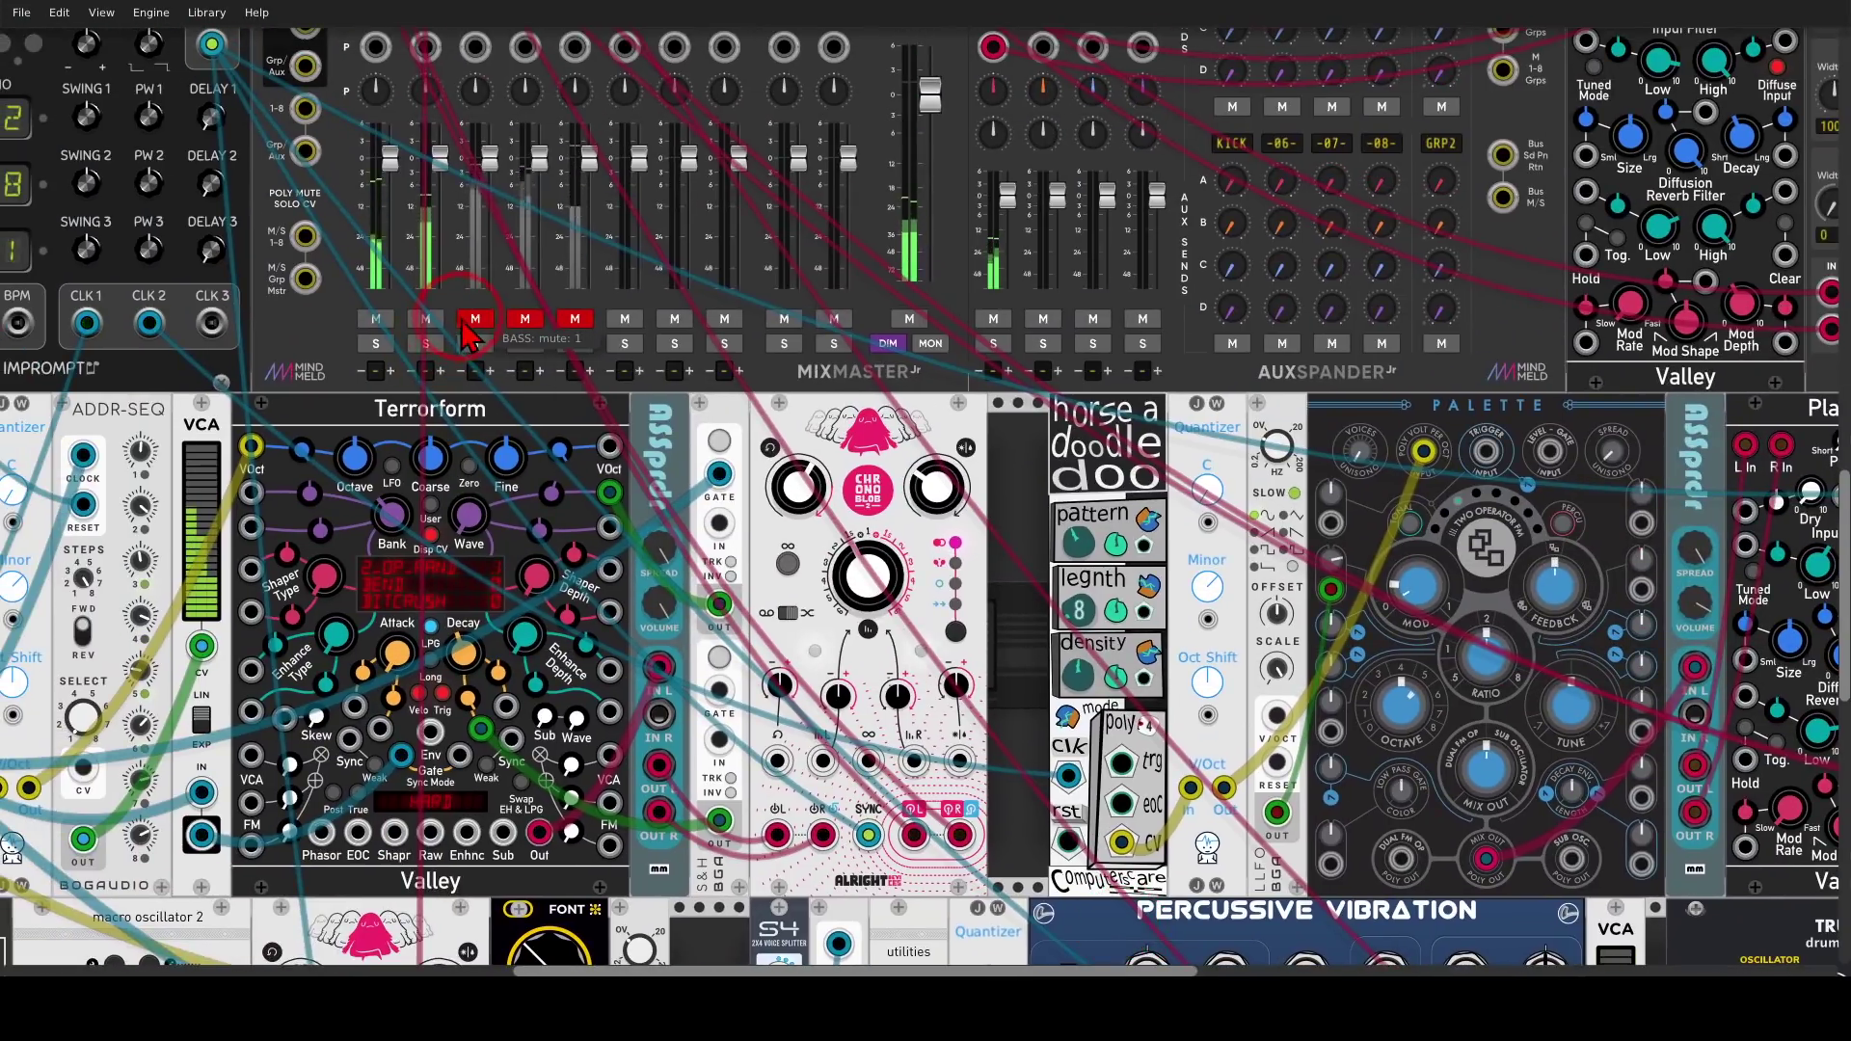
pyautogui.click(475, 319)
# On the first Horse A Doodle Doo, set the length to 8 steps and the density to 35.5%
pyautogui.scroll(-5, 1024, 629)
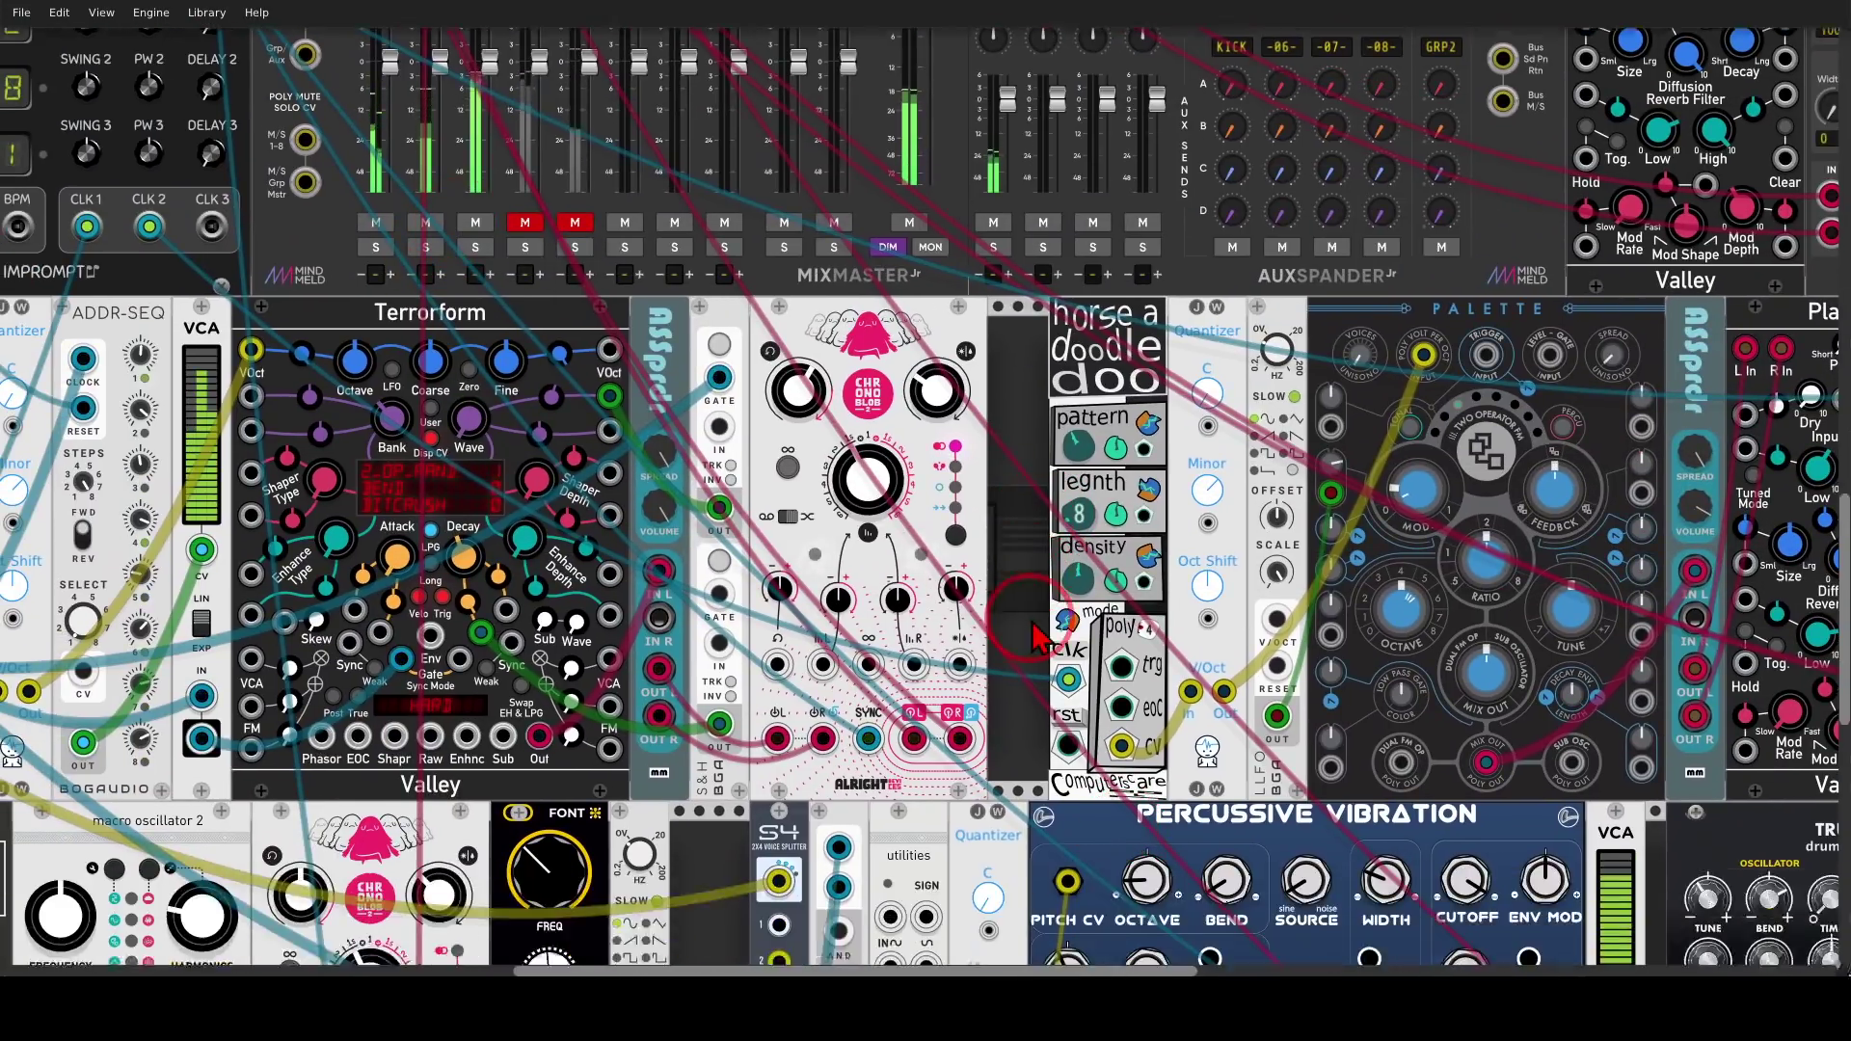
pyautogui.moveTo(1018, 612); pyautogui.dragTo(972, 300)
pyautogui.scroll(-1, 1062, 297)
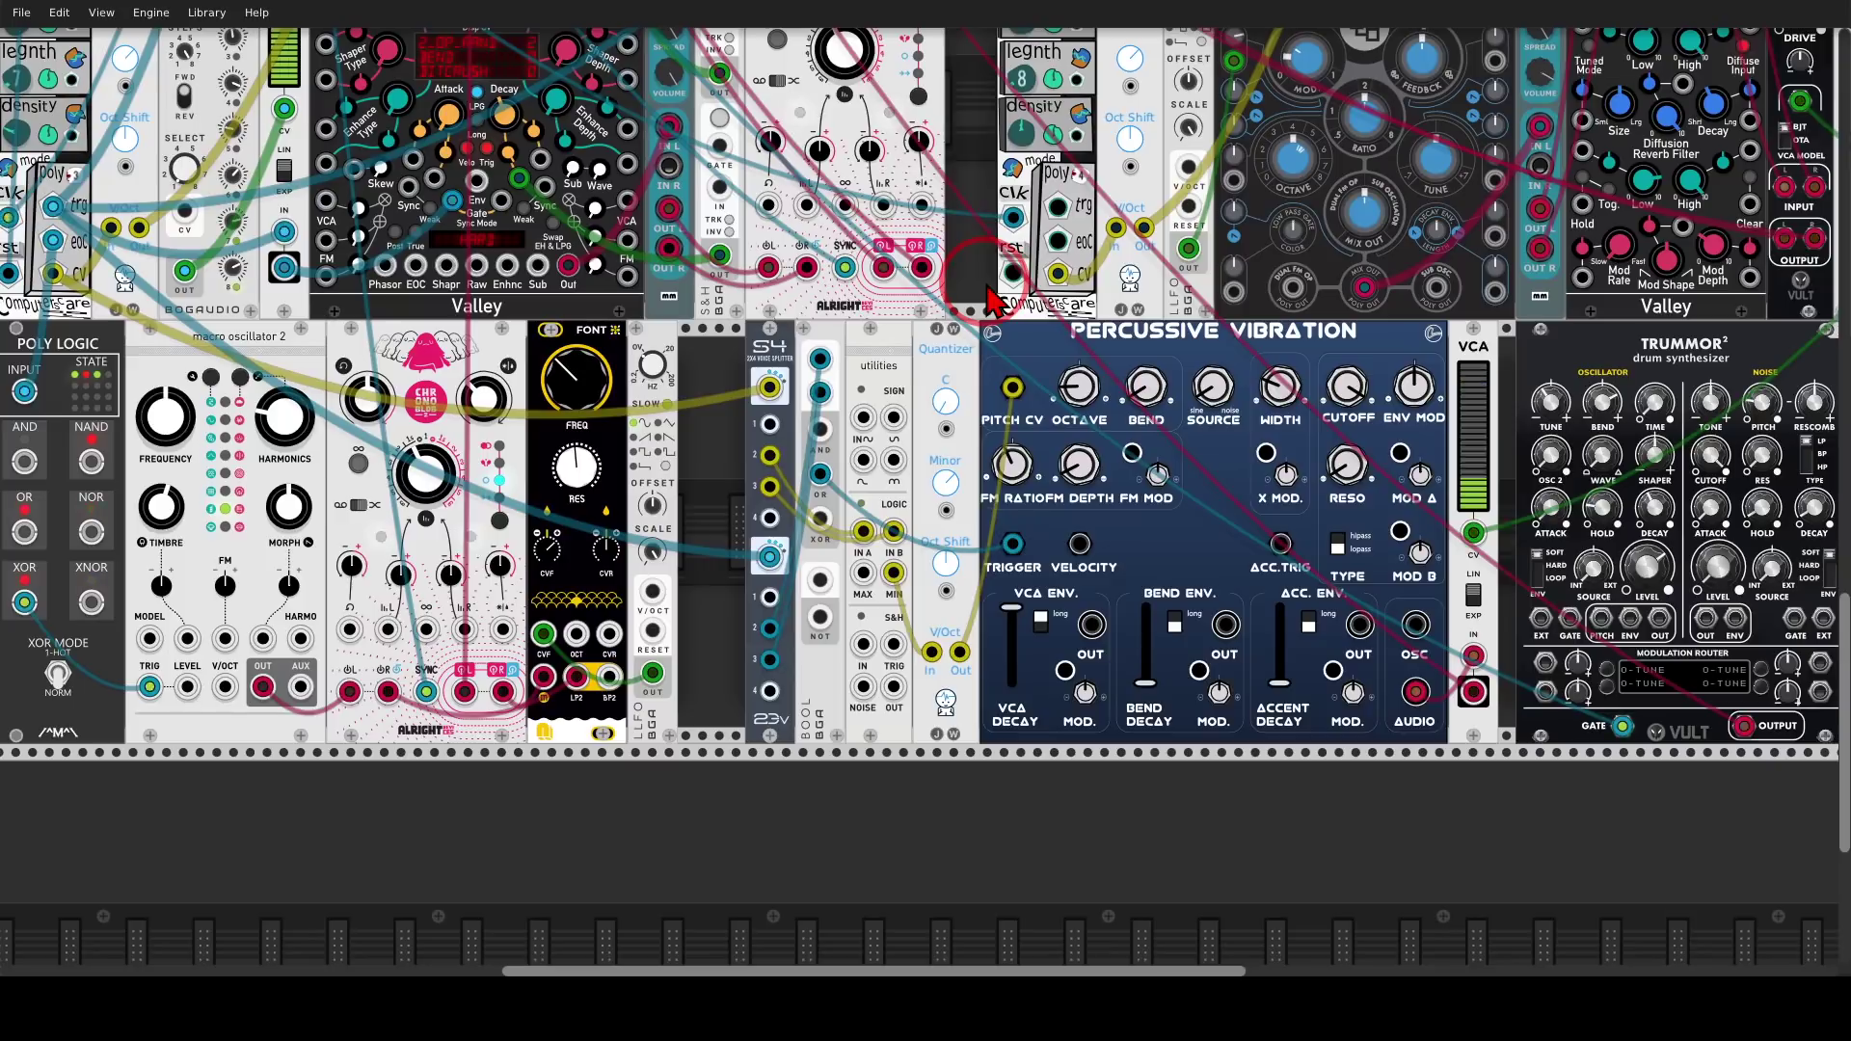
pyautogui.moveTo(247, 205); pyautogui.dragTo(551, 324)
pyautogui.click(329, 250)
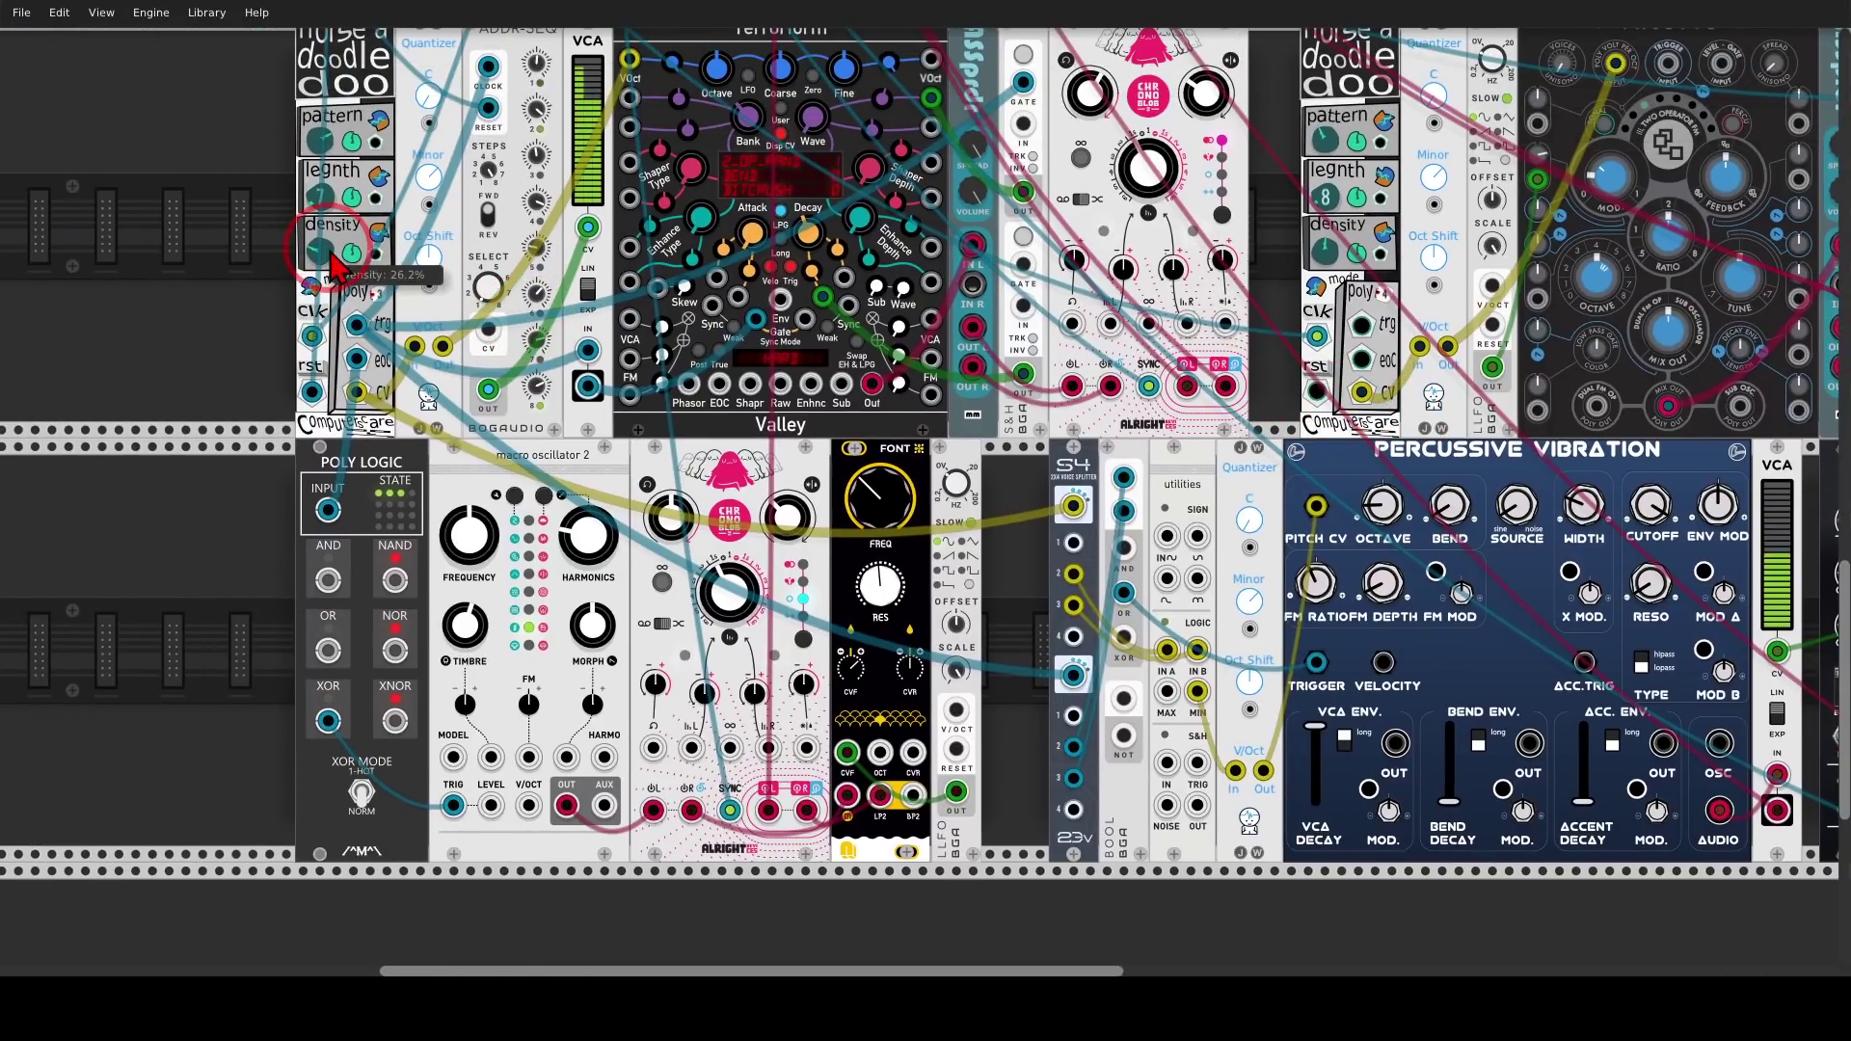
pyautogui.moveTo(328, 198); pyautogui.dragTo(328, 188)
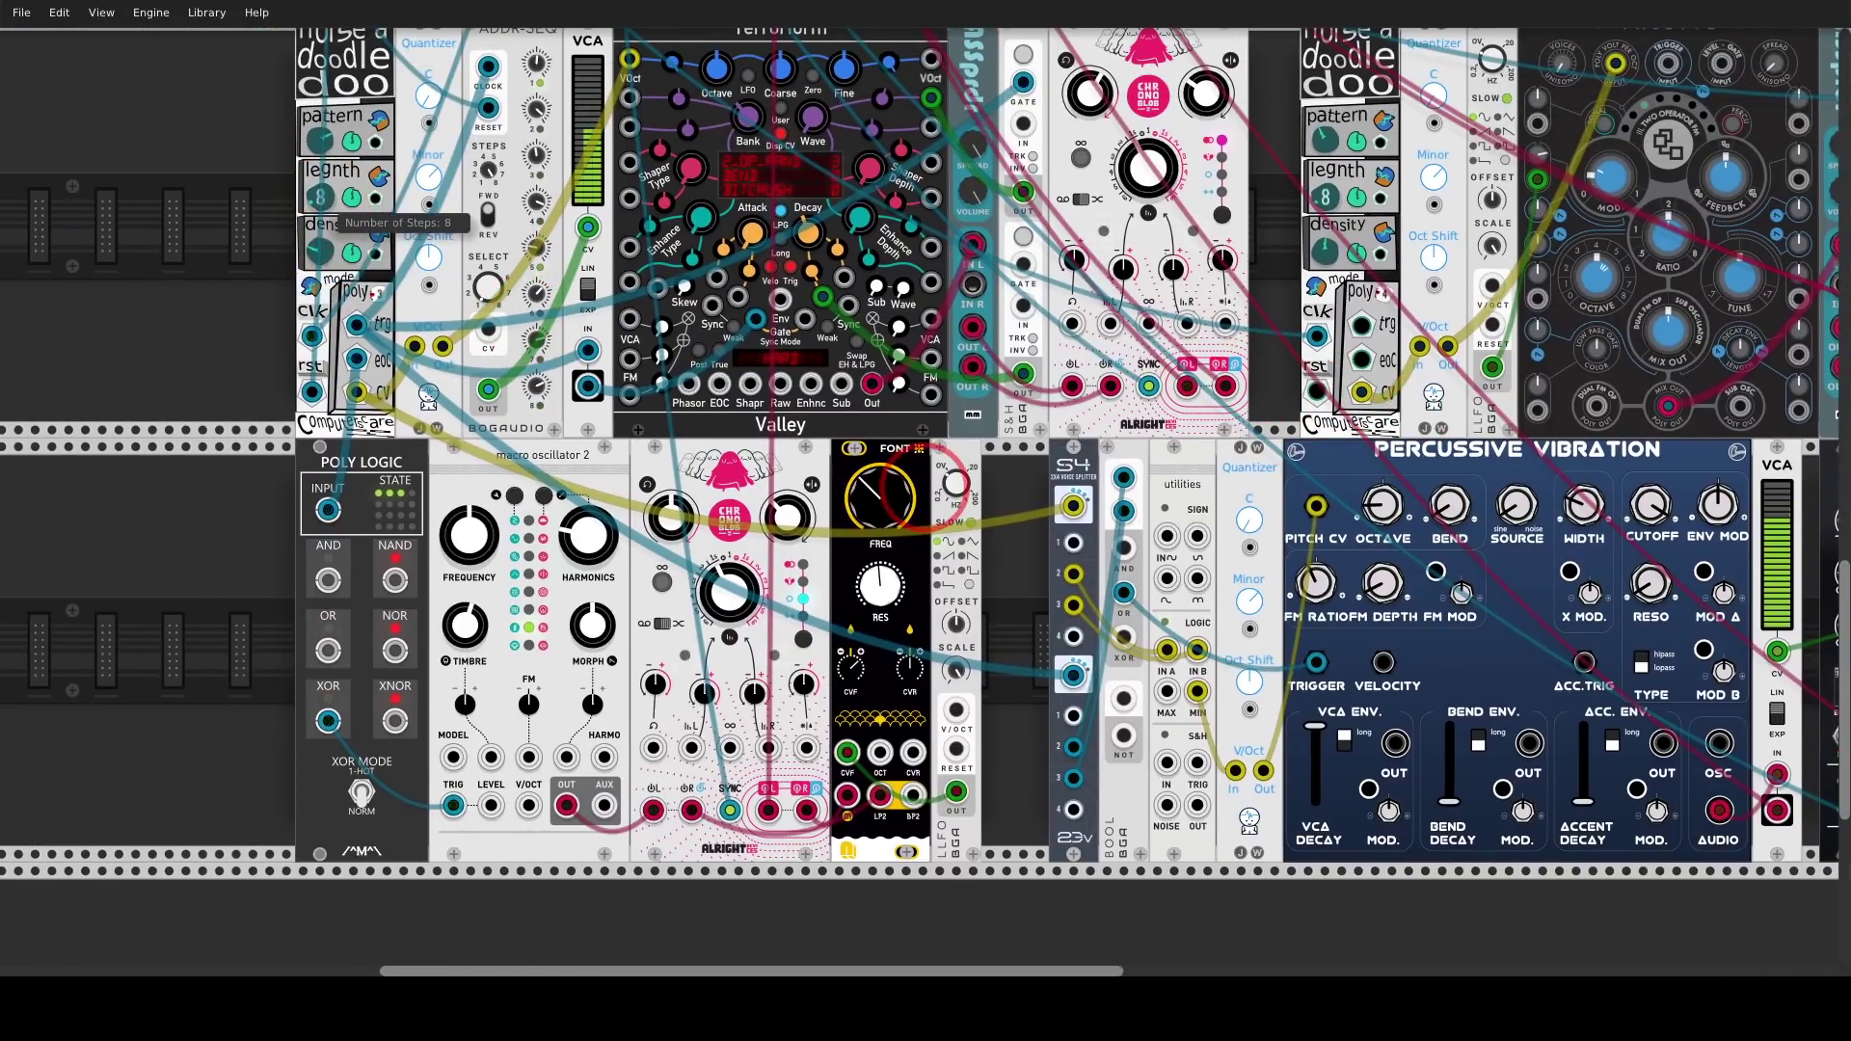
pyautogui.moveTo(313, 253); pyautogui.dragTo(324, 248)
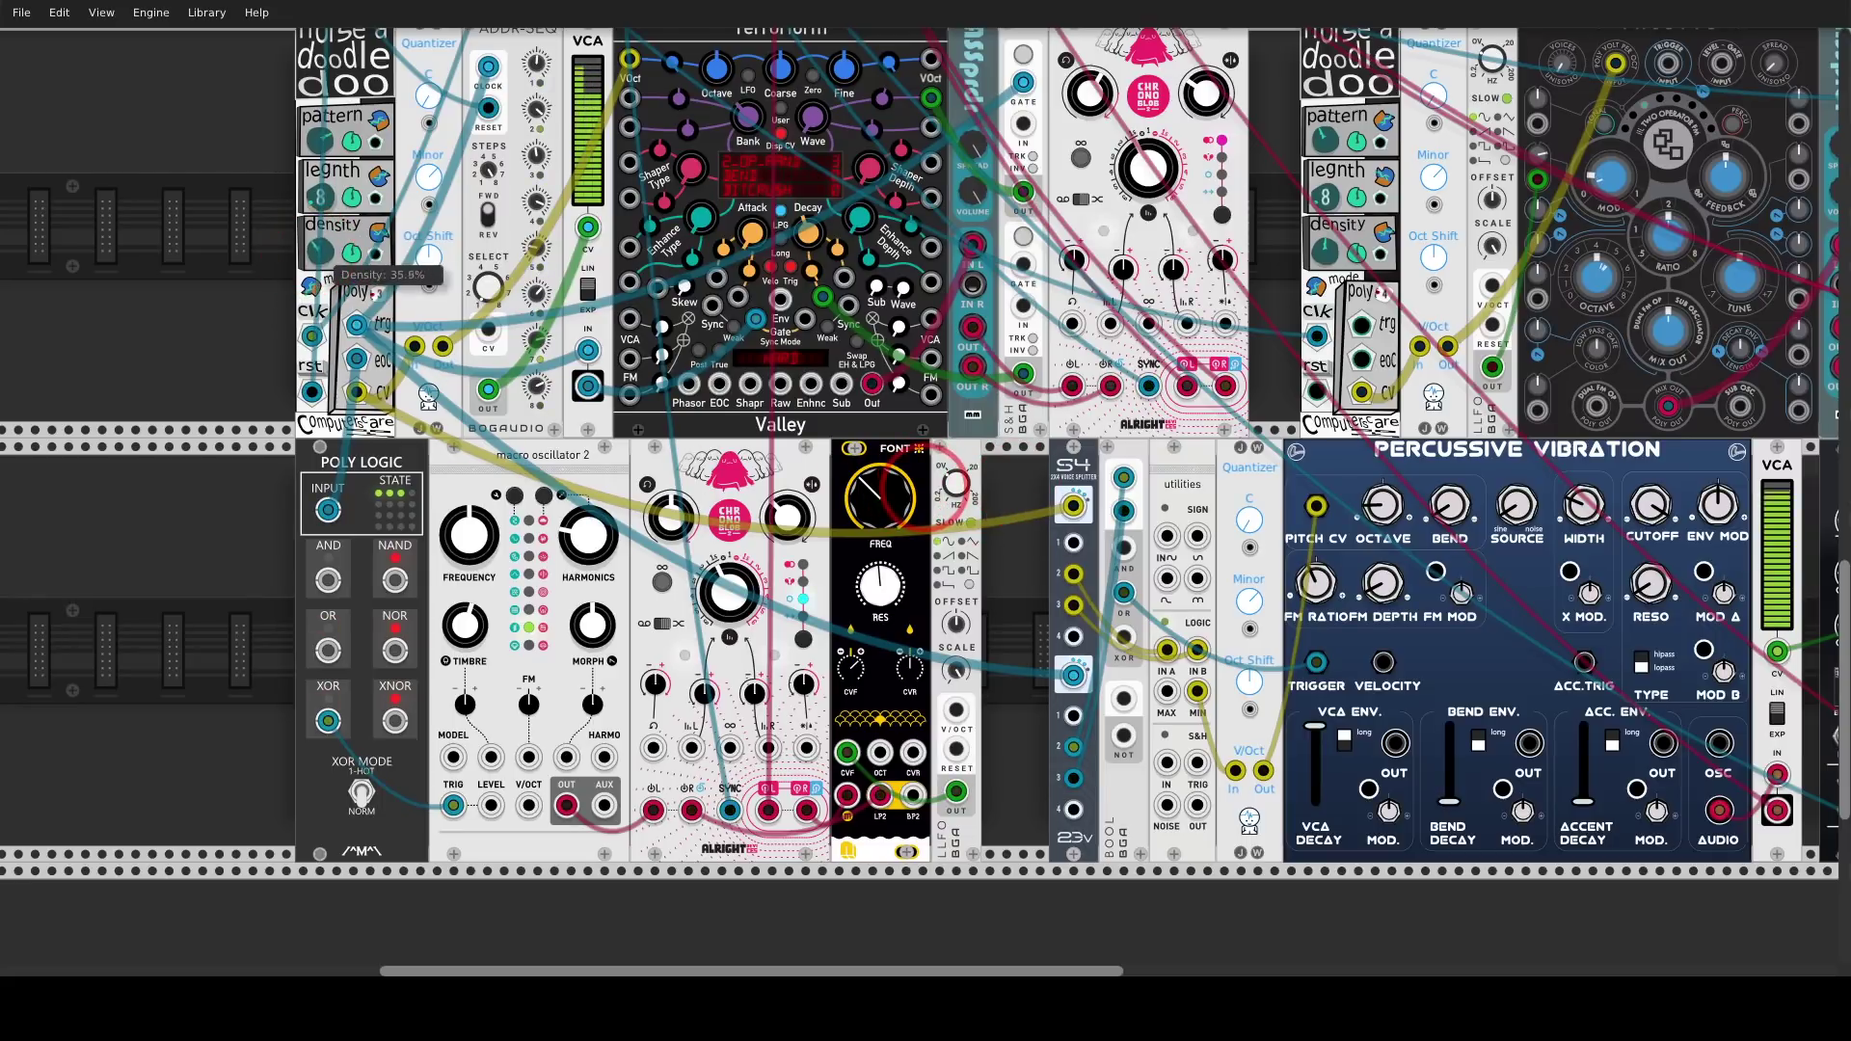
# Trace the second Horse A Doodle Doo's CV output to Palette's pitch input
pyautogui.moveTo(1014, 475); pyautogui.dragTo(562, 466)
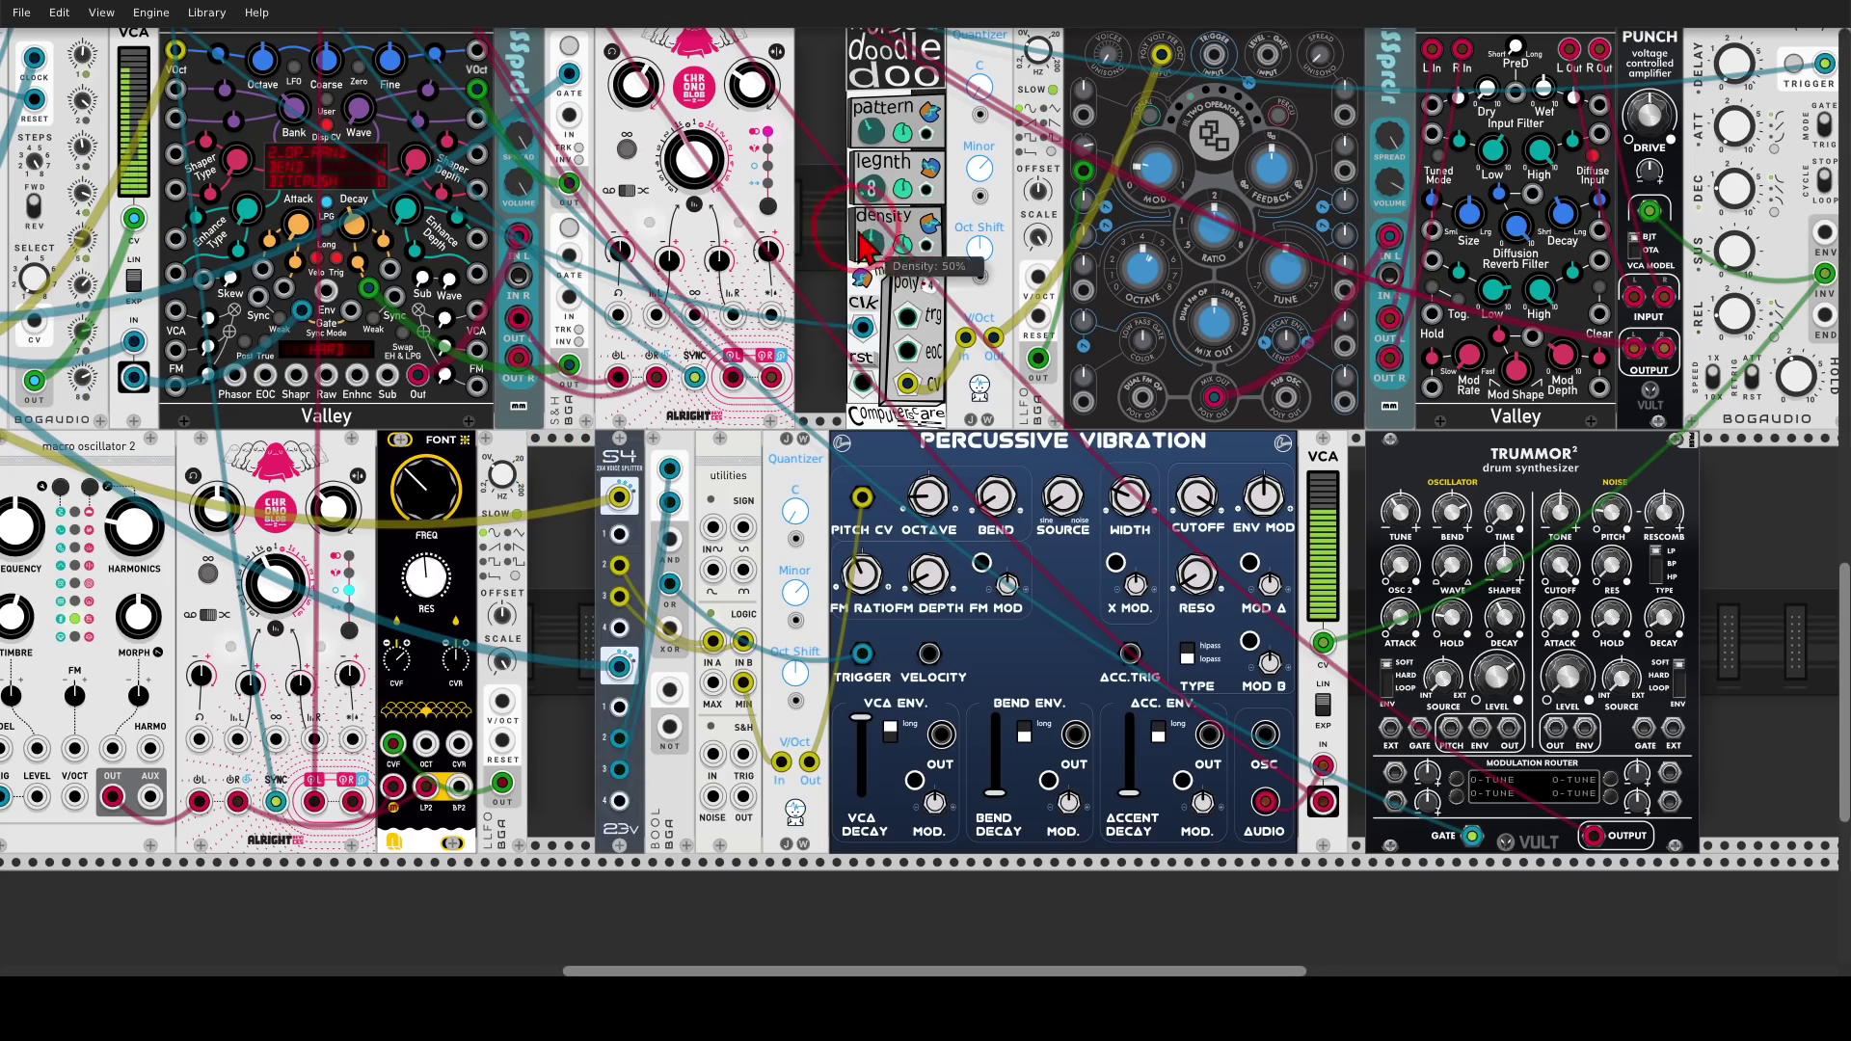
pyautogui.moveTo(826, 186); pyautogui.dragTo(418, 450)
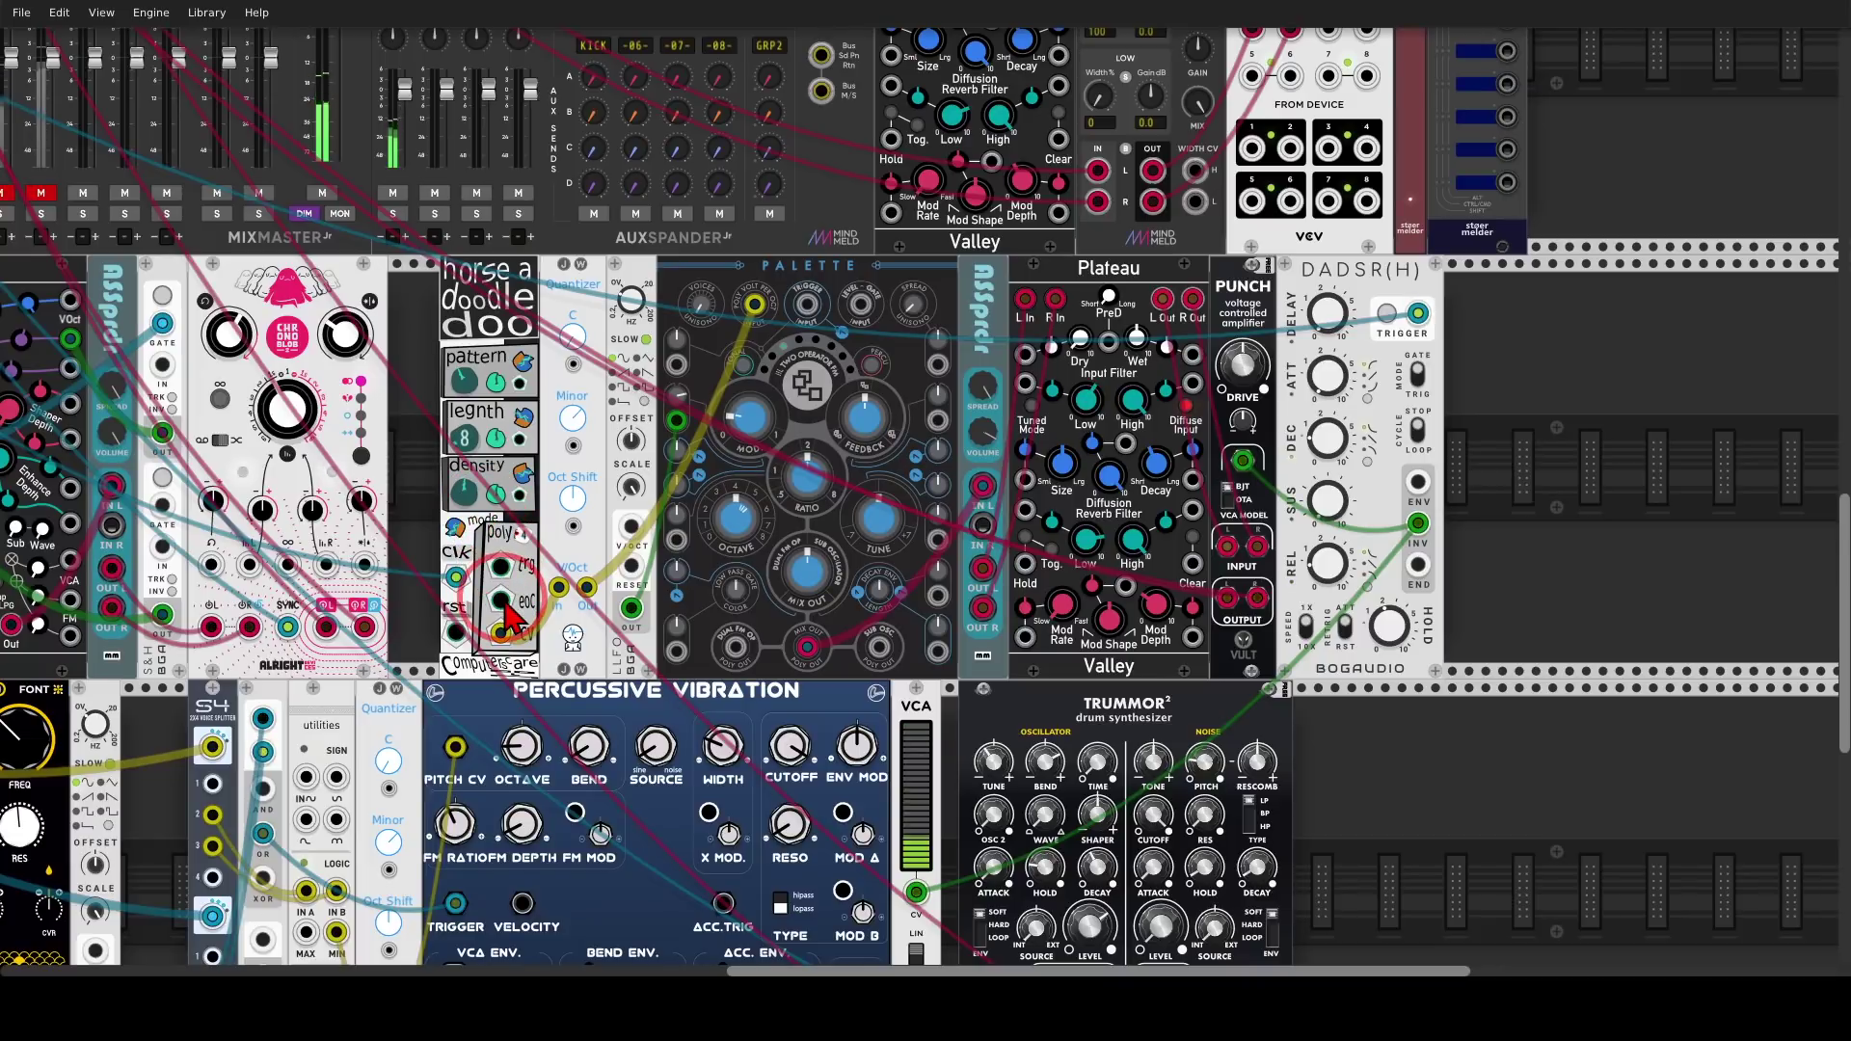
pyautogui.moveTo(523, 611)
pyautogui.mouseDown()
pyautogui.moveTo(487, 637)
pyautogui.moveTo(535, 673)
pyautogui.moveTo(520, 615)
pyautogui.moveTo(700, 444)
pyautogui.mouseUp()
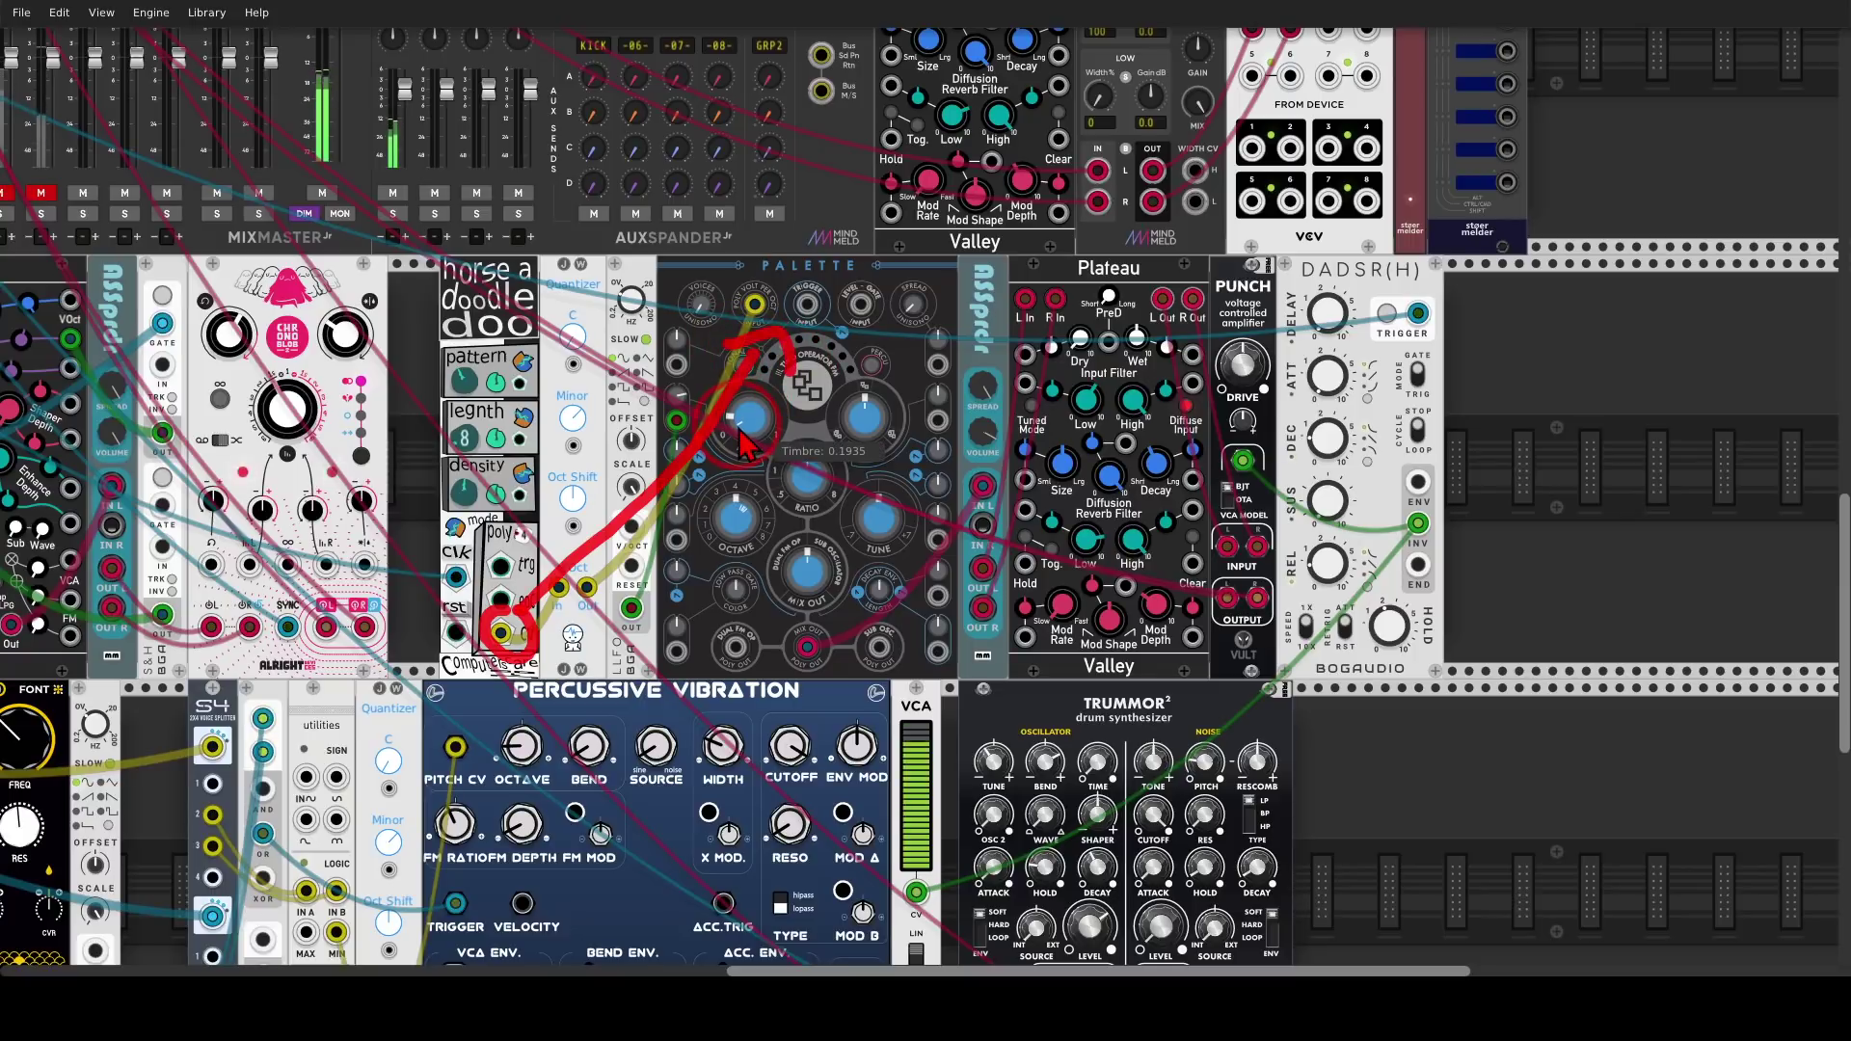
pyautogui.hotkey('shift', 'F9')
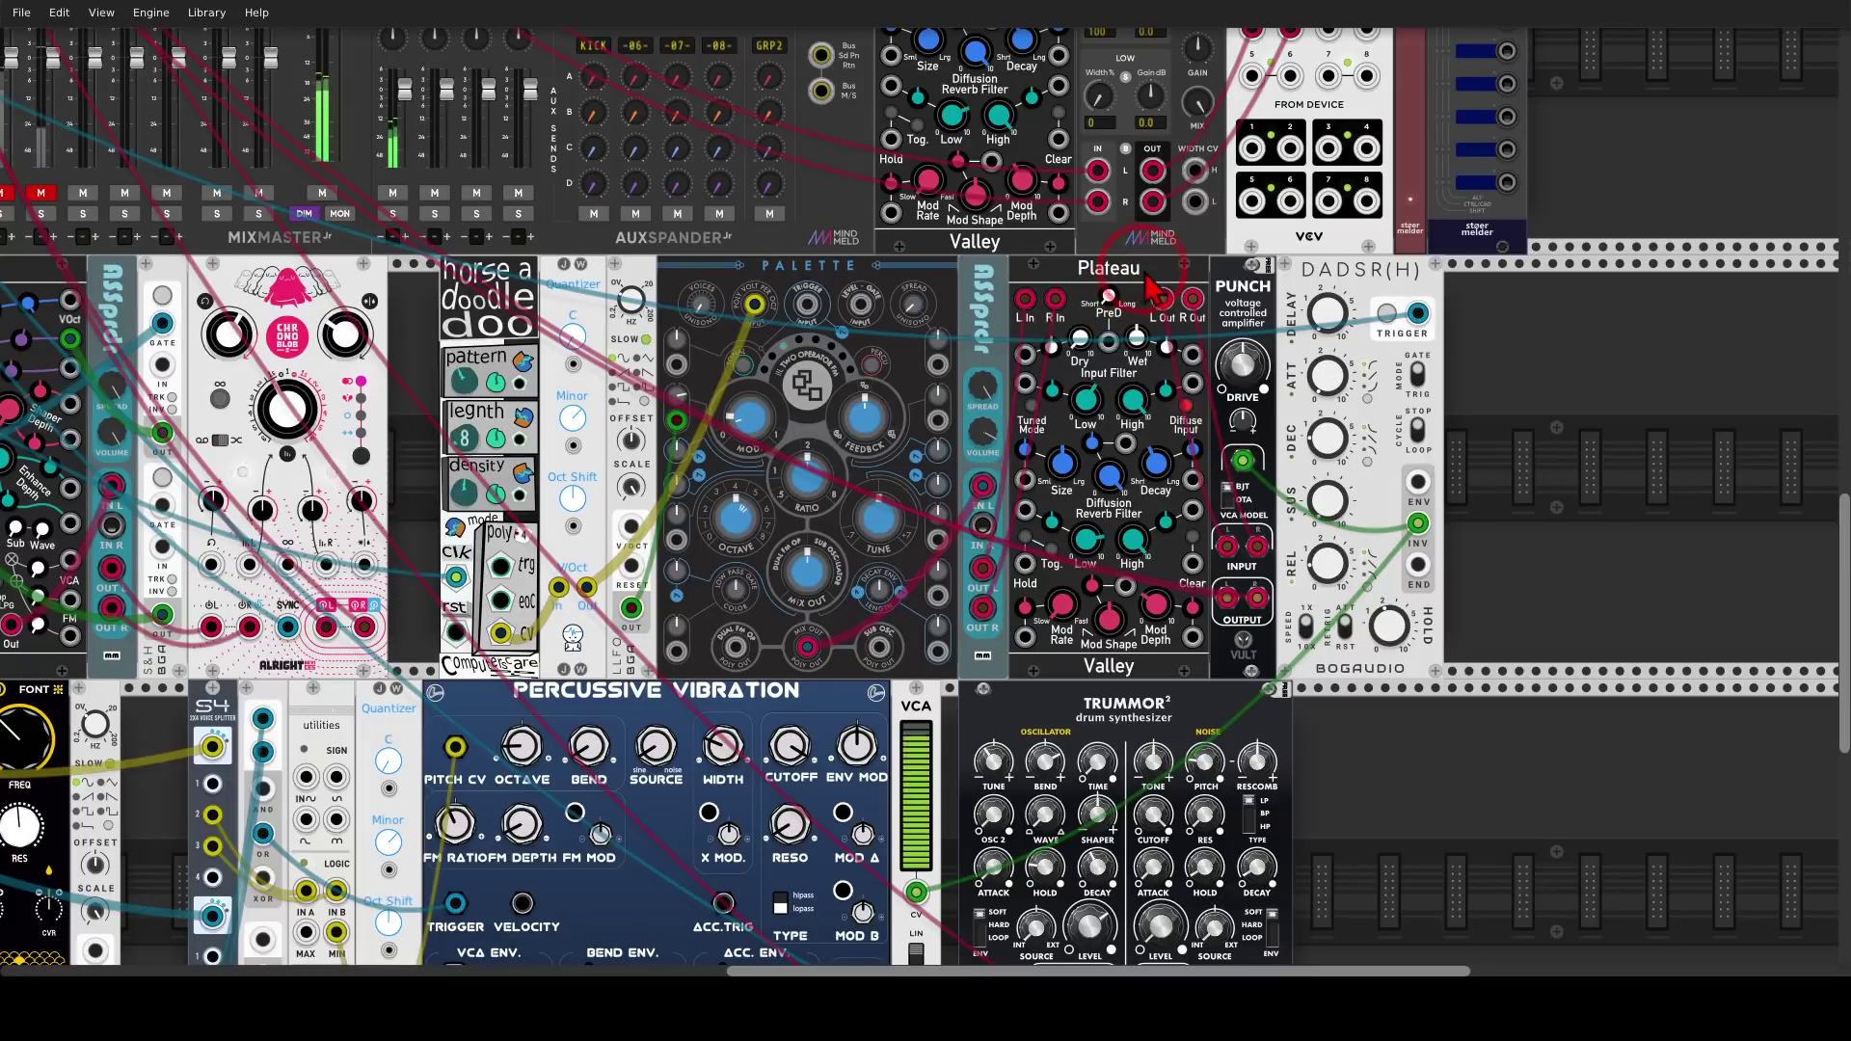
# Trace the Plateau reverb and the DADSR(H) envelope into the PUNCH amplifier beside them
pyautogui.moveTo(1147, 401); pyautogui.dragTo(1218, 503)
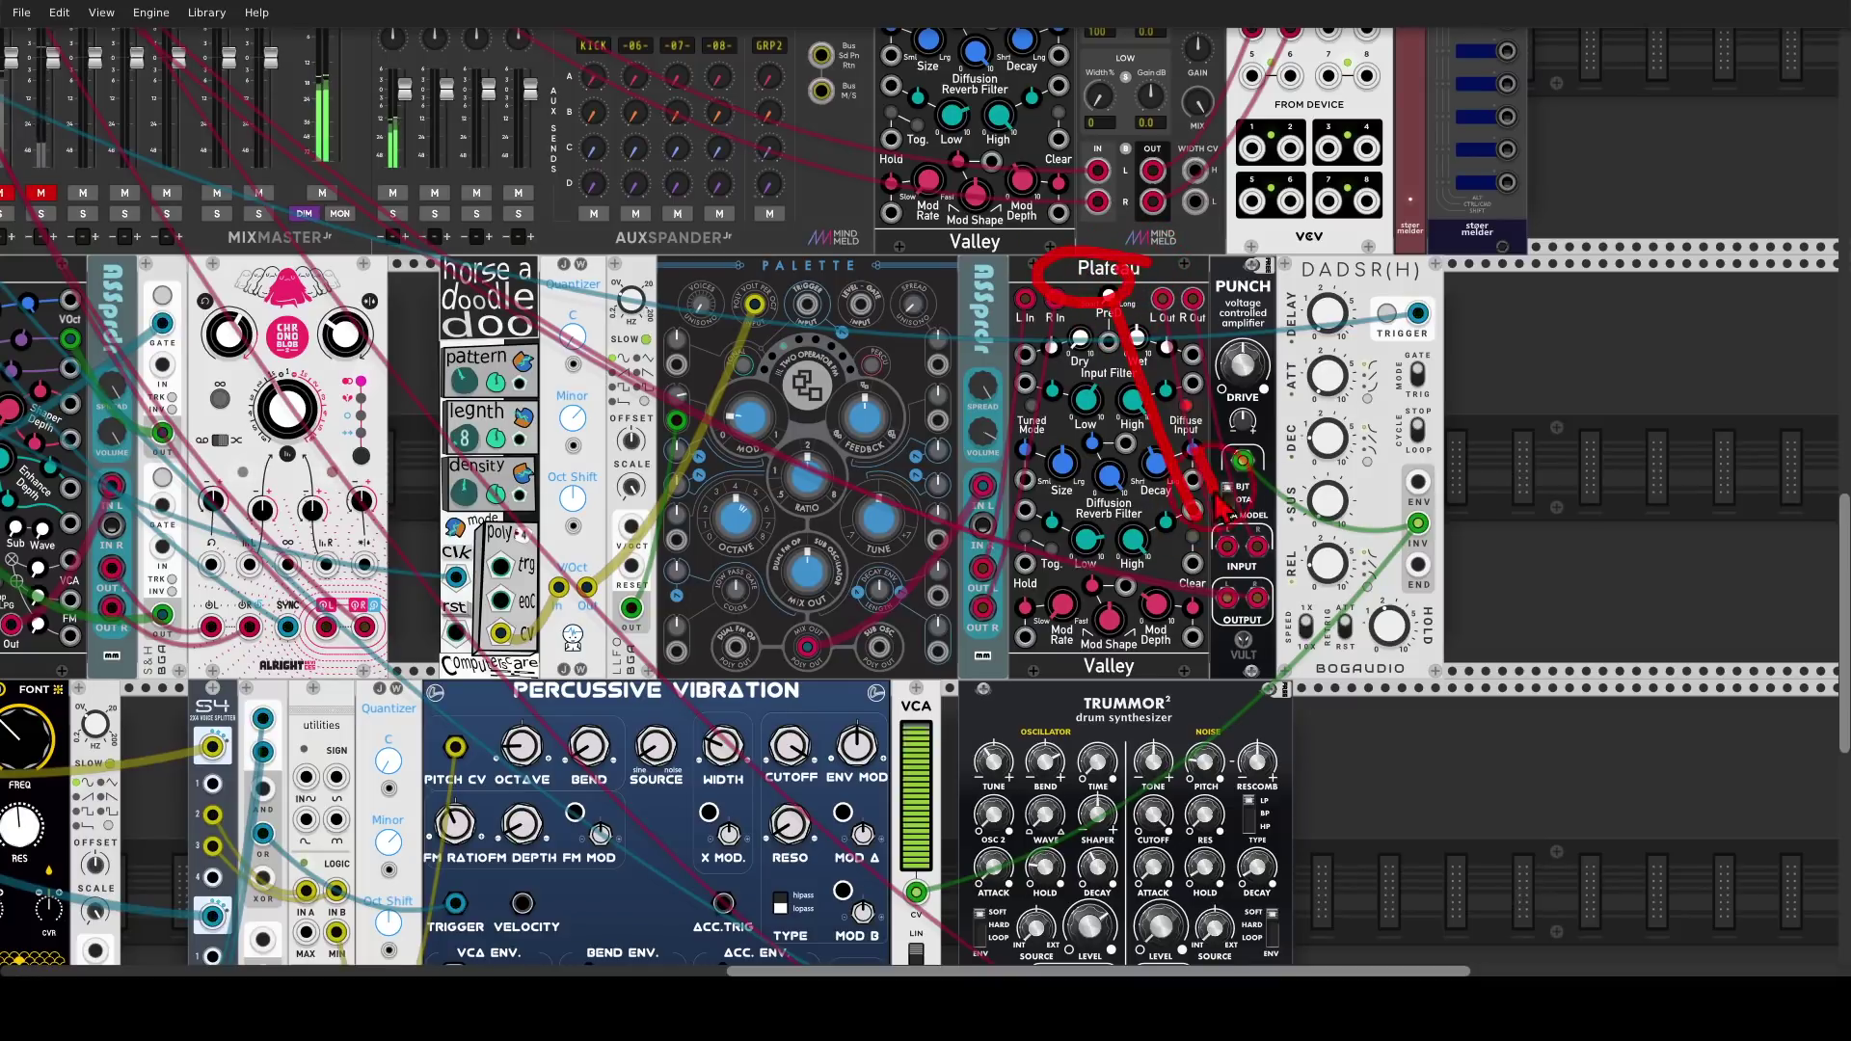
pyautogui.moveTo(1430, 496)
pyautogui.mouseDown()
pyautogui.moveTo(1381, 514)
pyautogui.moveTo(1449, 548)
pyautogui.moveTo(1417, 514)
pyautogui.moveTo(1391, 534)
pyautogui.moveTo(1319, 529)
pyautogui.moveTo(1274, 493)
pyautogui.moveTo(1253, 536)
pyautogui.moveTo(1275, 628)
pyautogui.mouseUp()
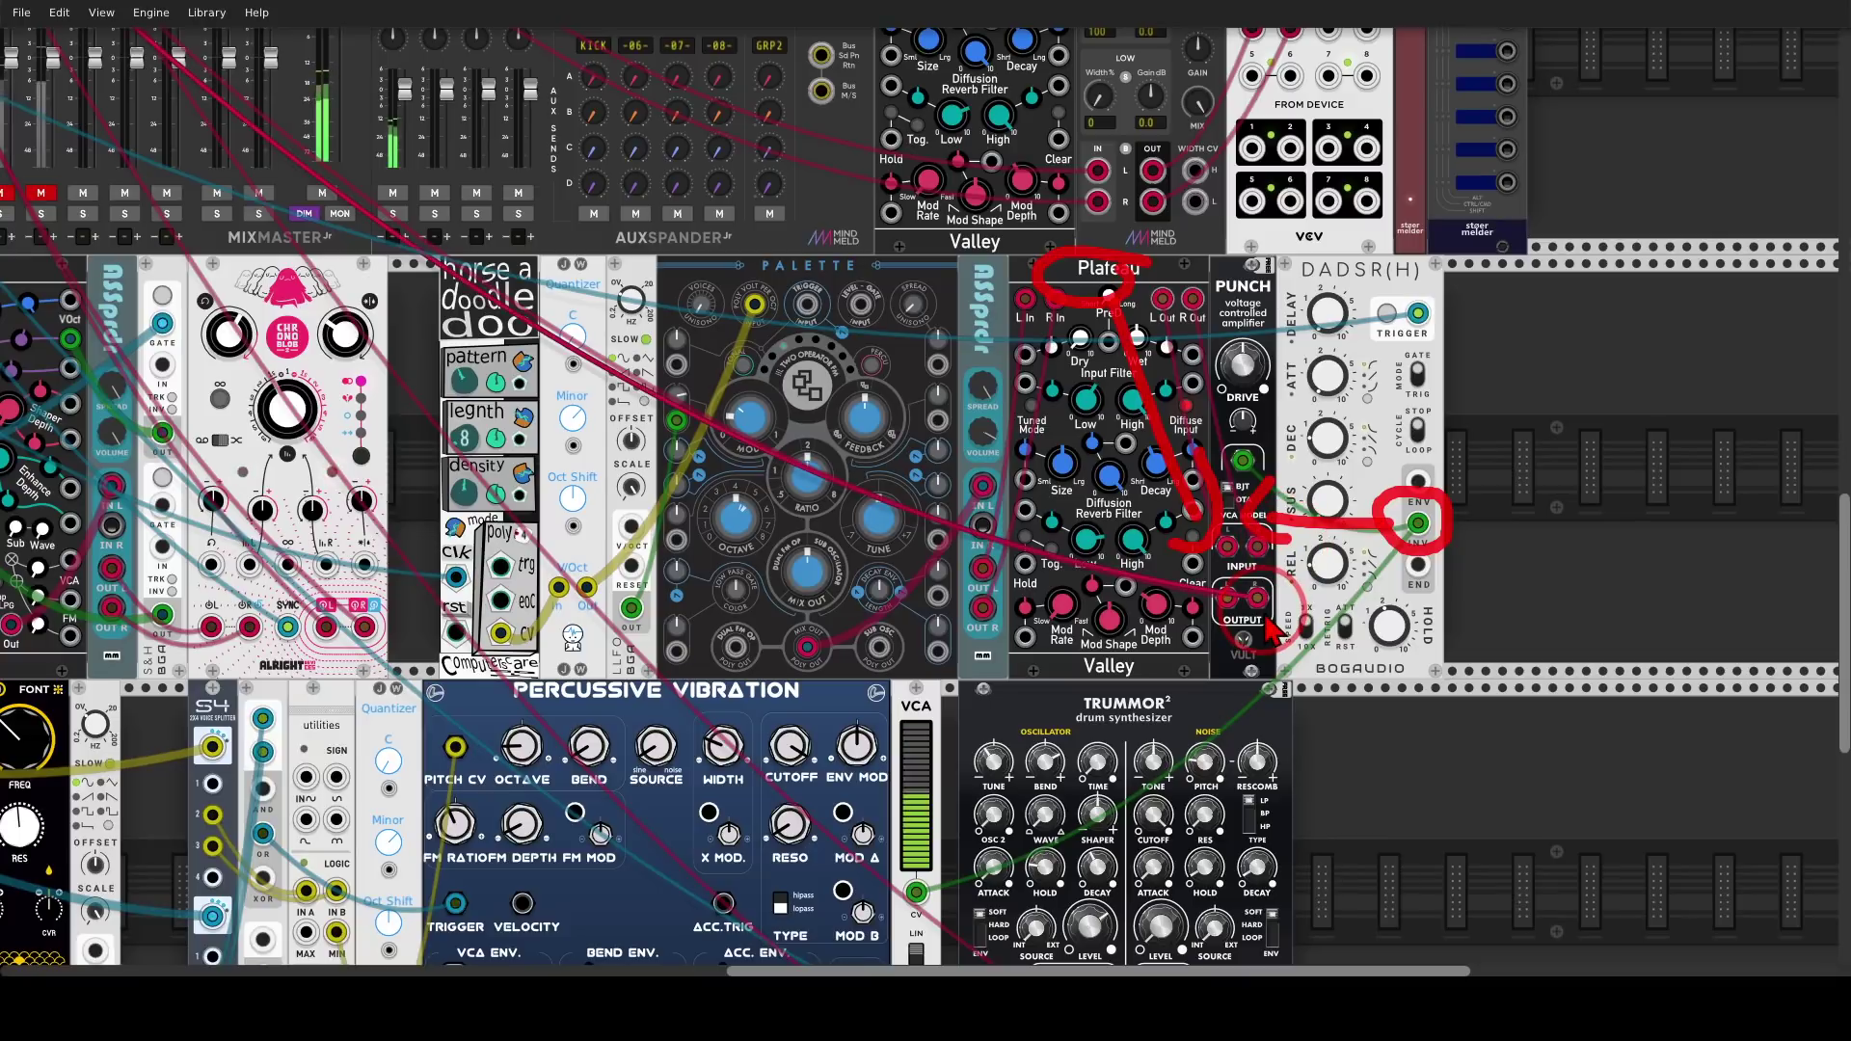
pyautogui.press('Escape')
# Unmute the PAD and KICK channels on the MixMaster so the whole patch plays
pyautogui.moveTo(427, 289); pyautogui.dragTo(934, 436)
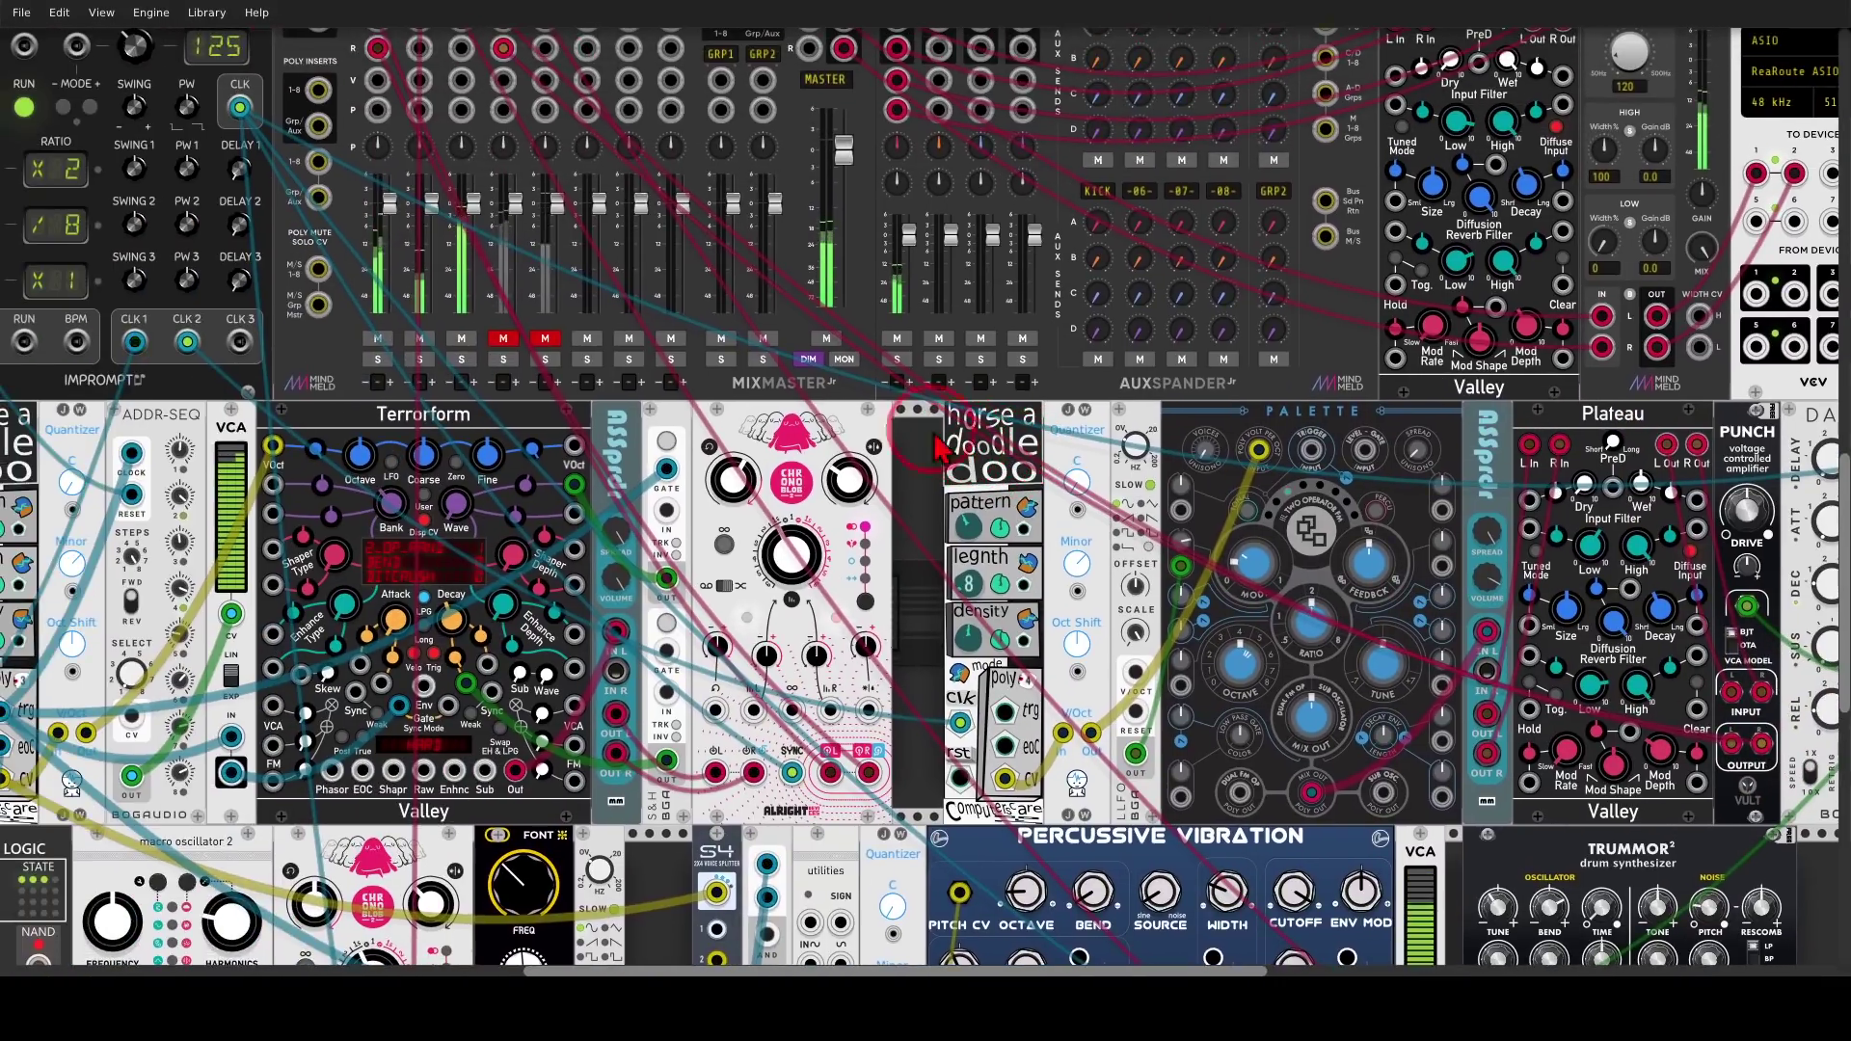
pyautogui.click(502, 338)
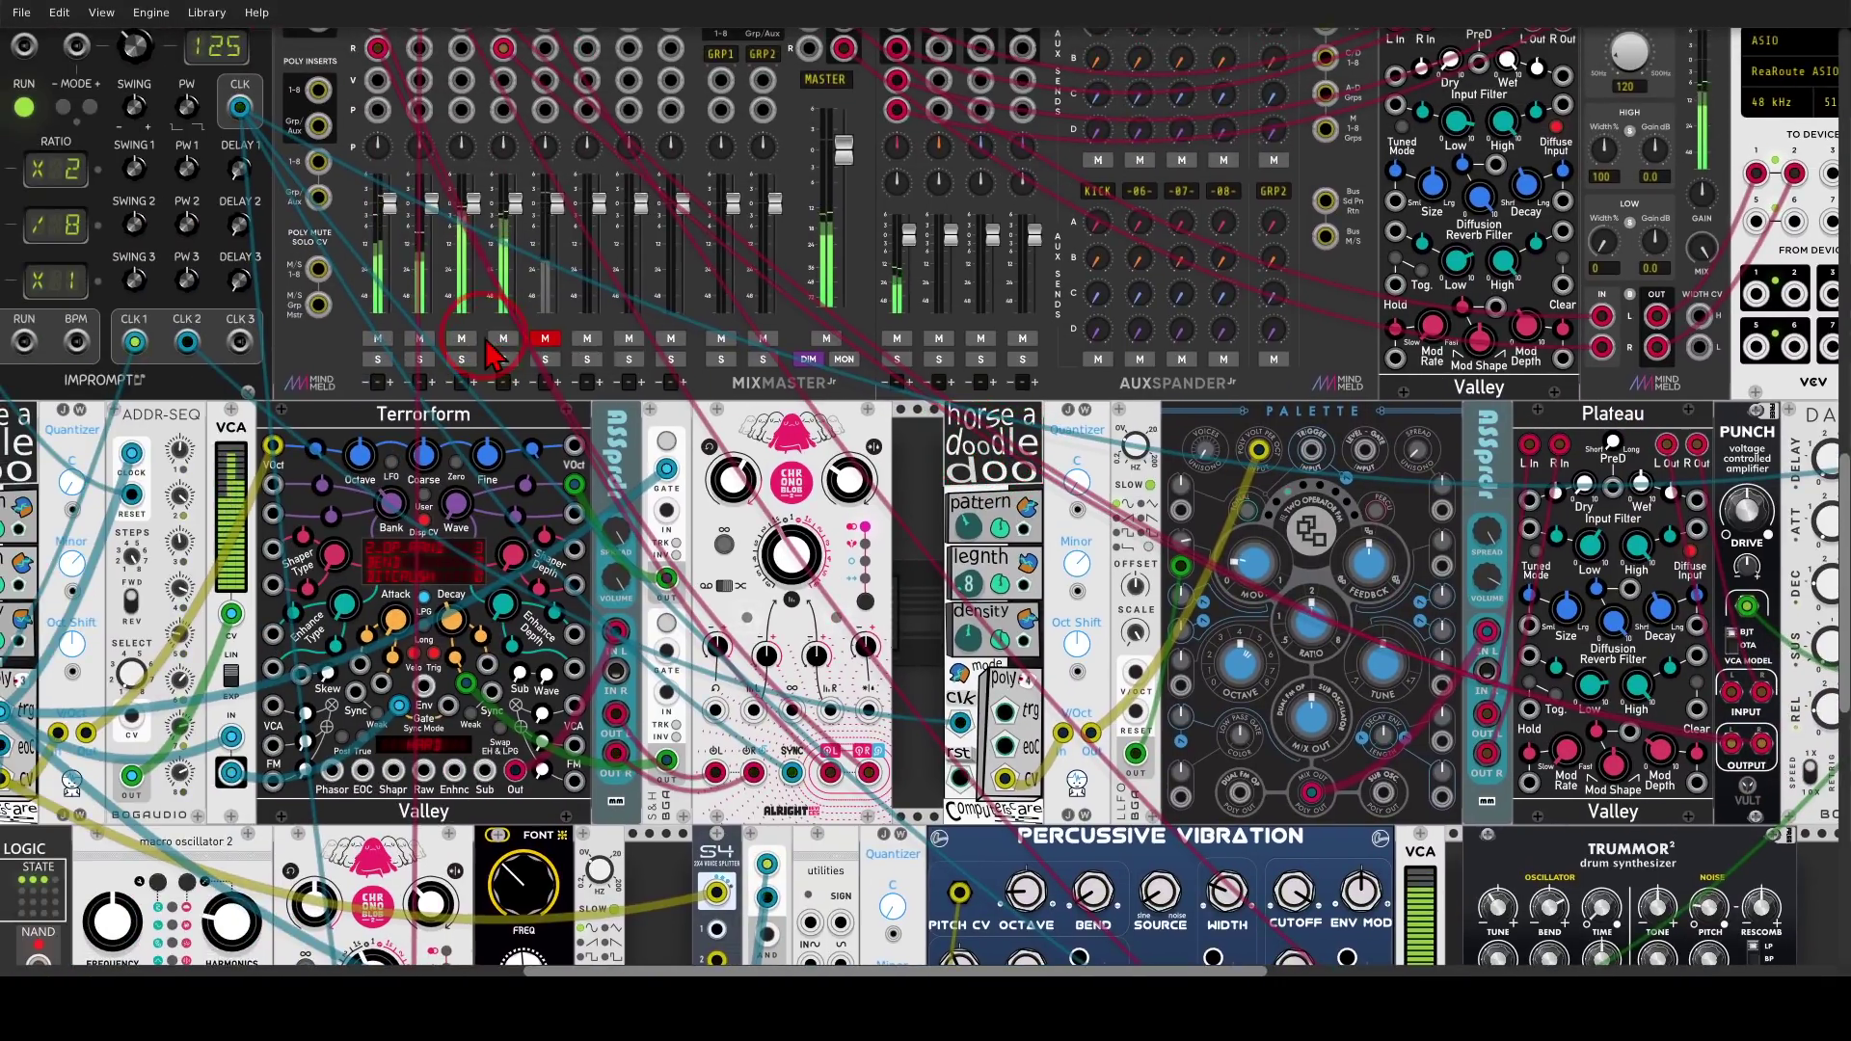
pyautogui.moveTo(929, 621); pyautogui.dragTo(977, 509)
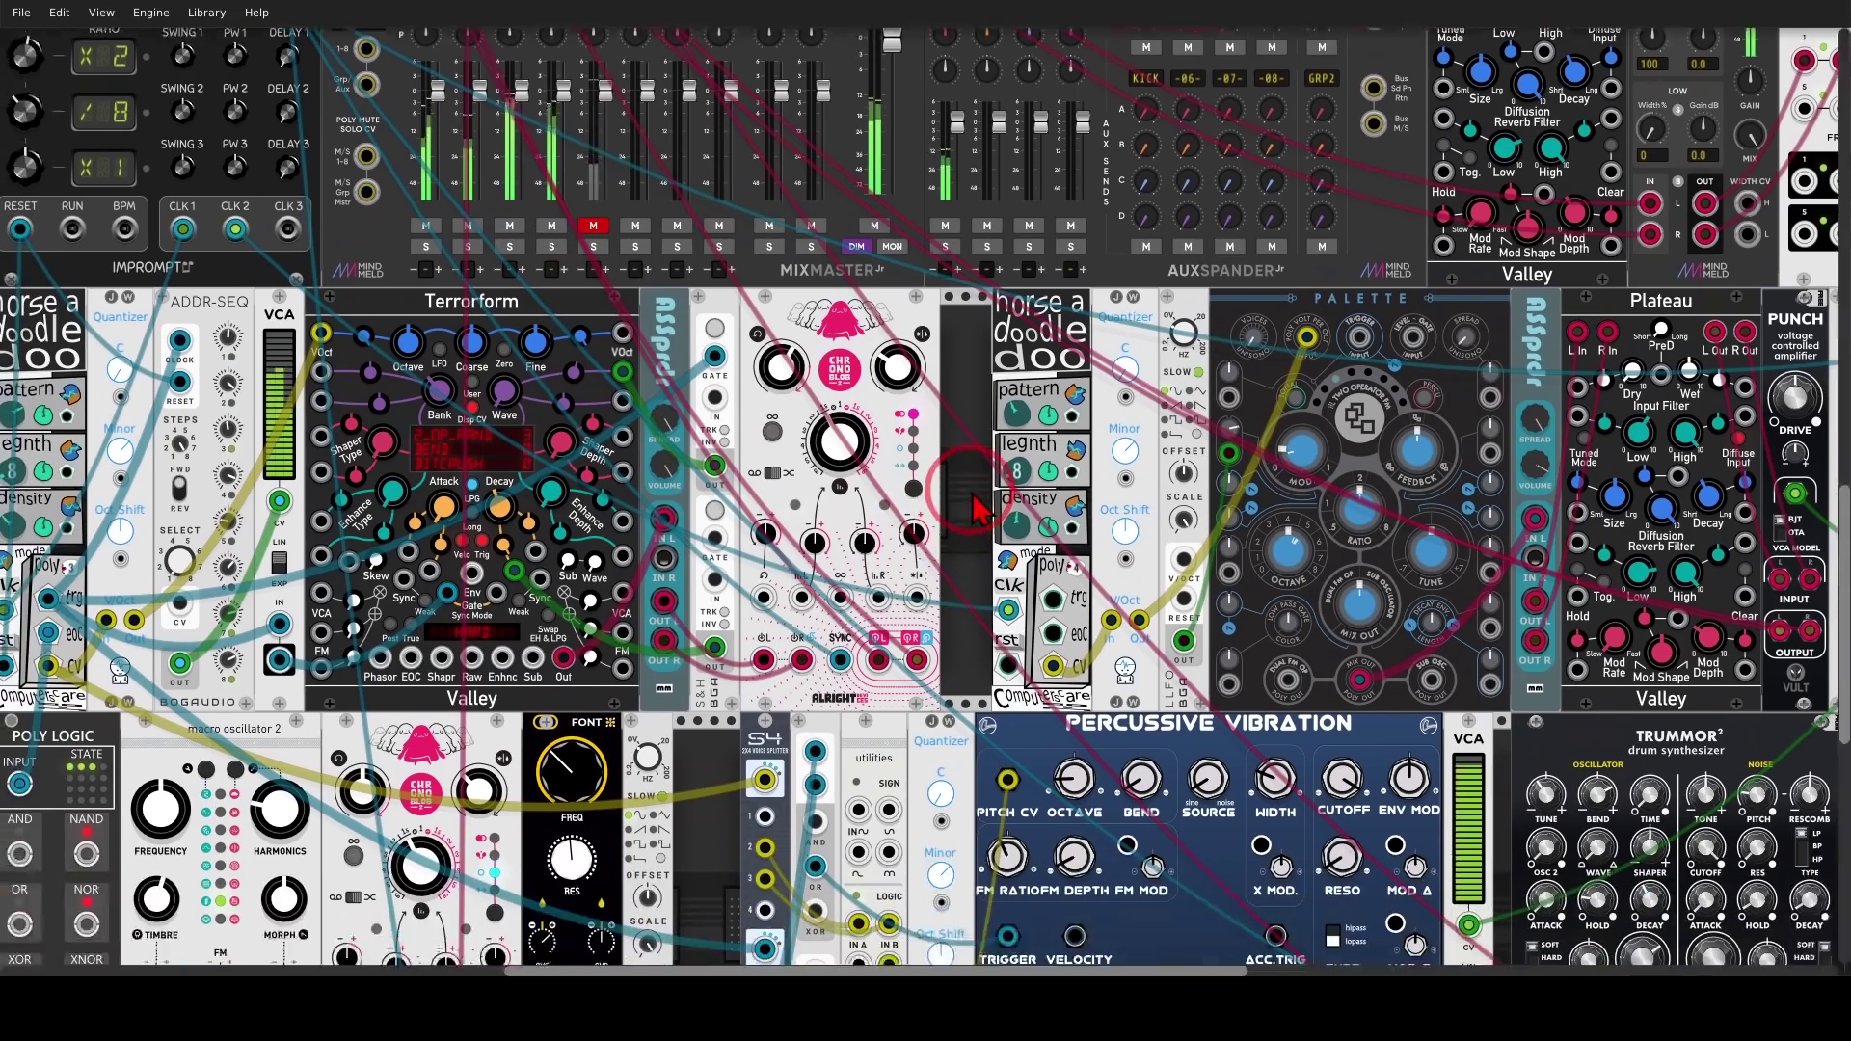
pyautogui.scroll(-3, 977, 508)
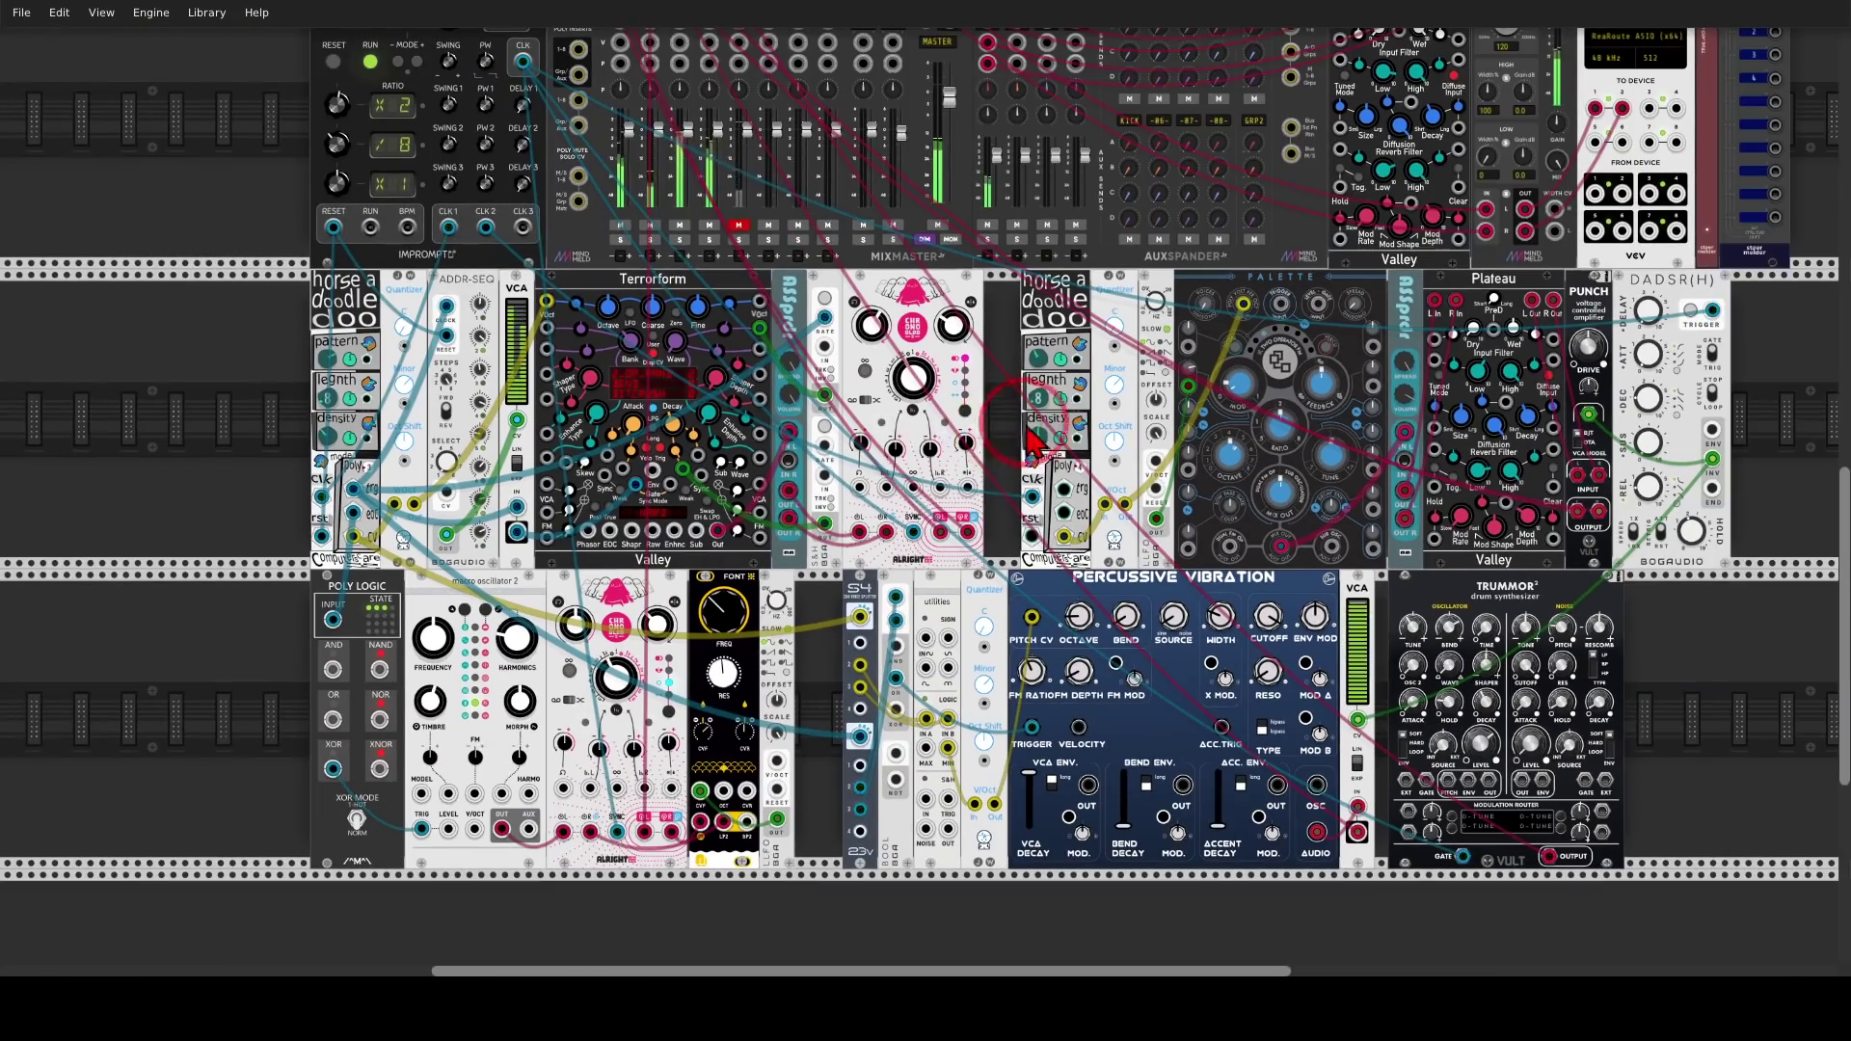
pyautogui.moveTo(1027, 439); pyautogui.dragTo(904, 495)
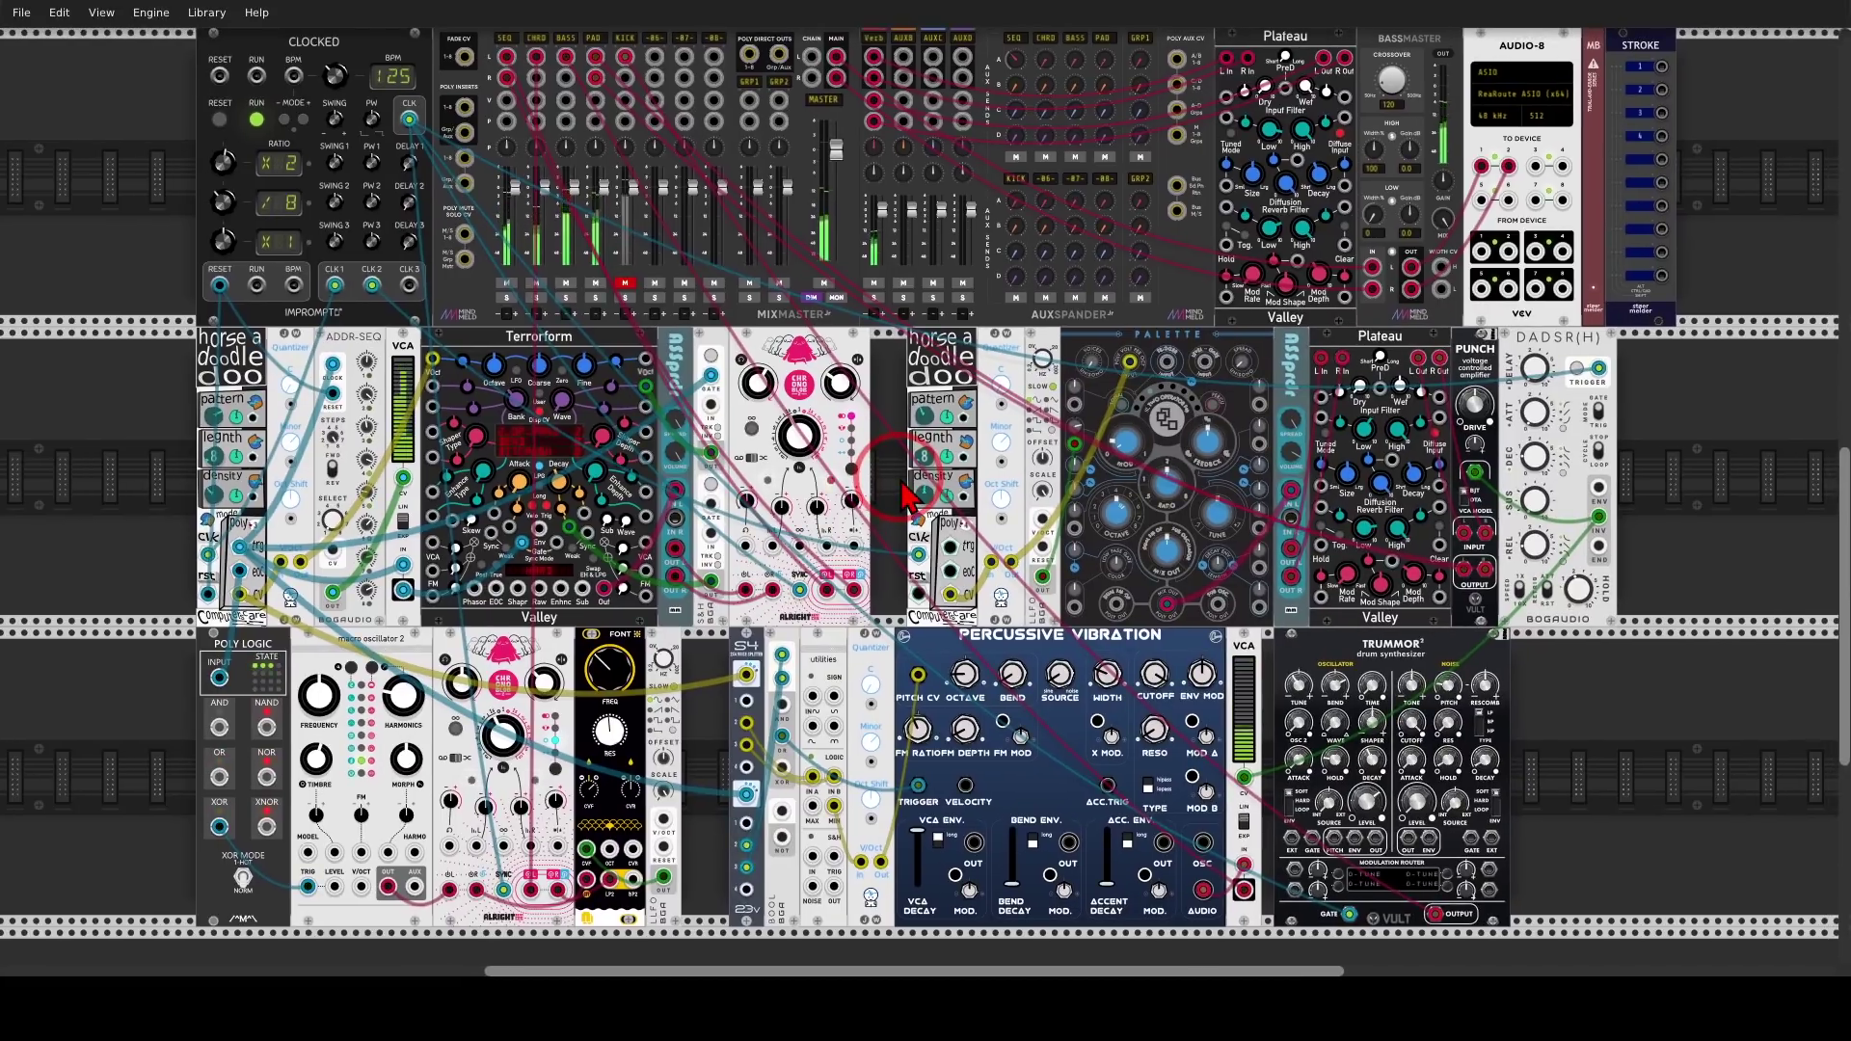
pyautogui.click(627, 284)
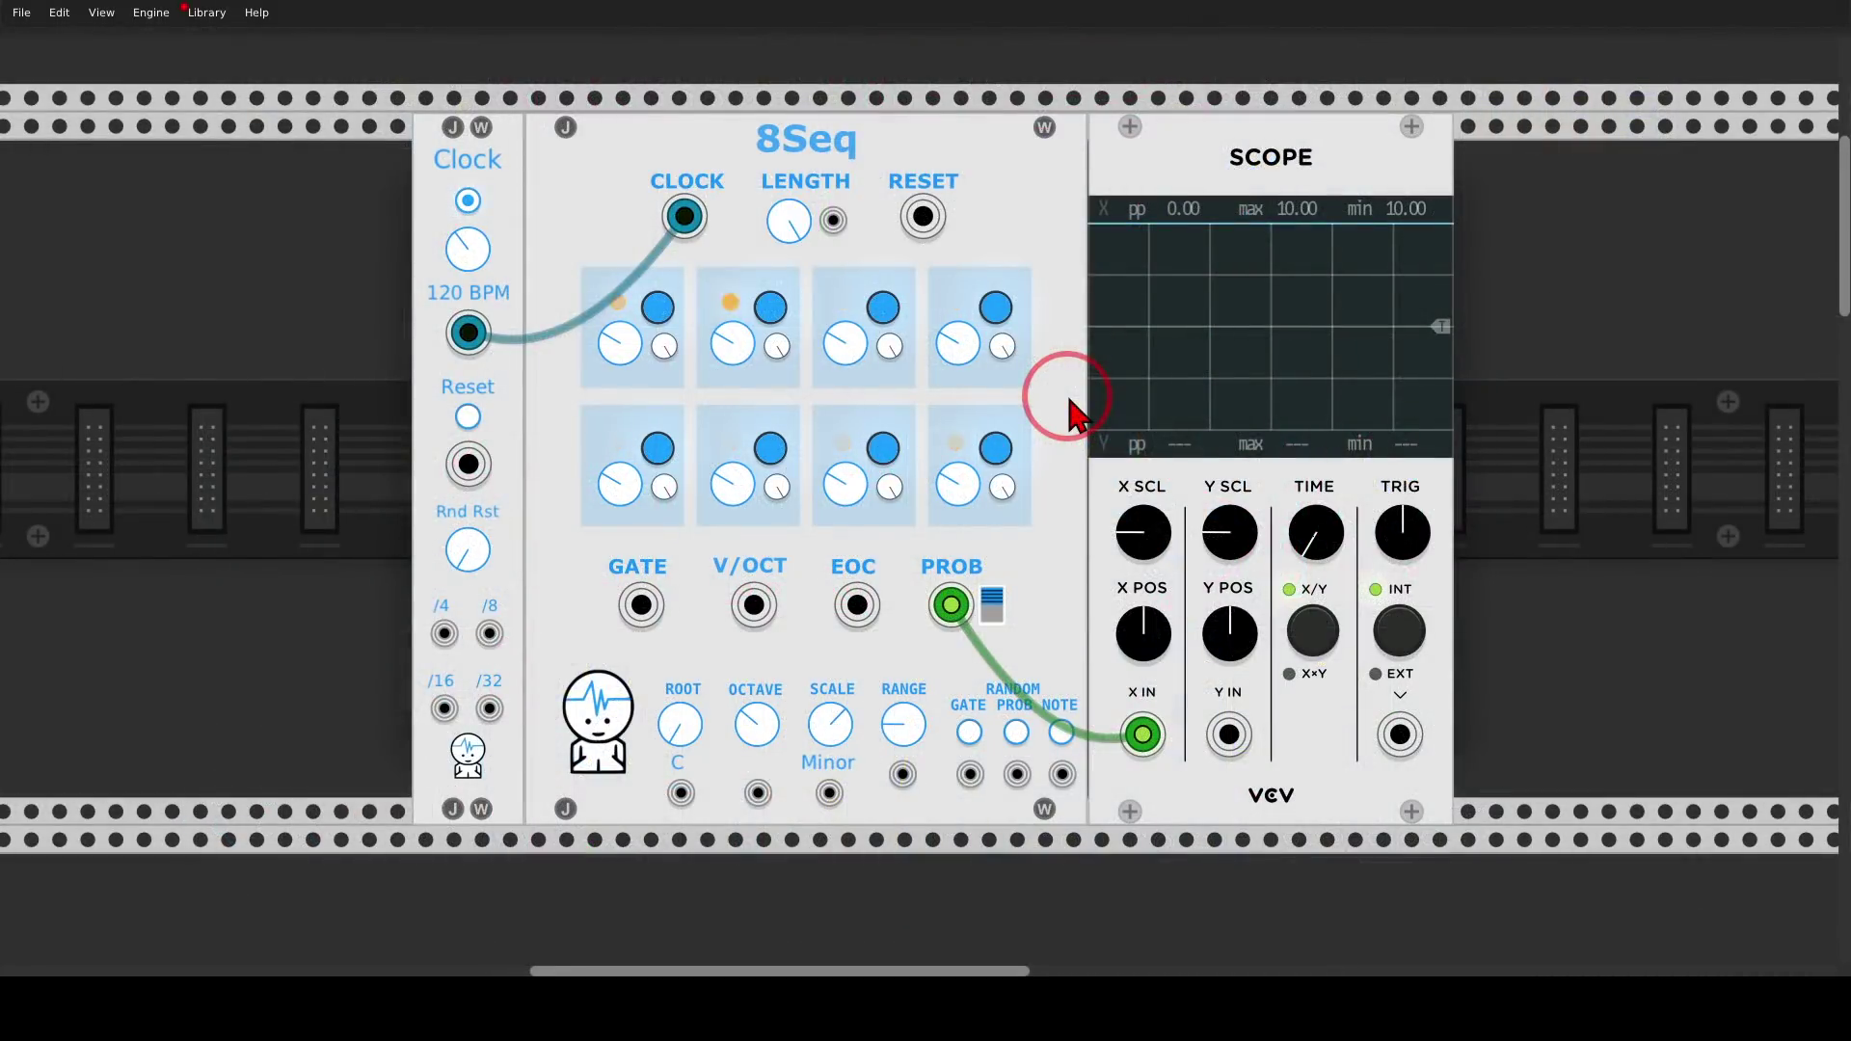
# Mark the 8Seq module's inputs, outputs and its ROOT, OCTAVE, SCALE and RANGE controls, then point out the PROB output switch
pyautogui.moveTo(883, 106)
pyautogui.mouseDown()
pyautogui.moveTo(724, 119)
pyautogui.moveTo(787, 196)
pyautogui.moveTo(880, 135)
pyautogui.mouseUp()
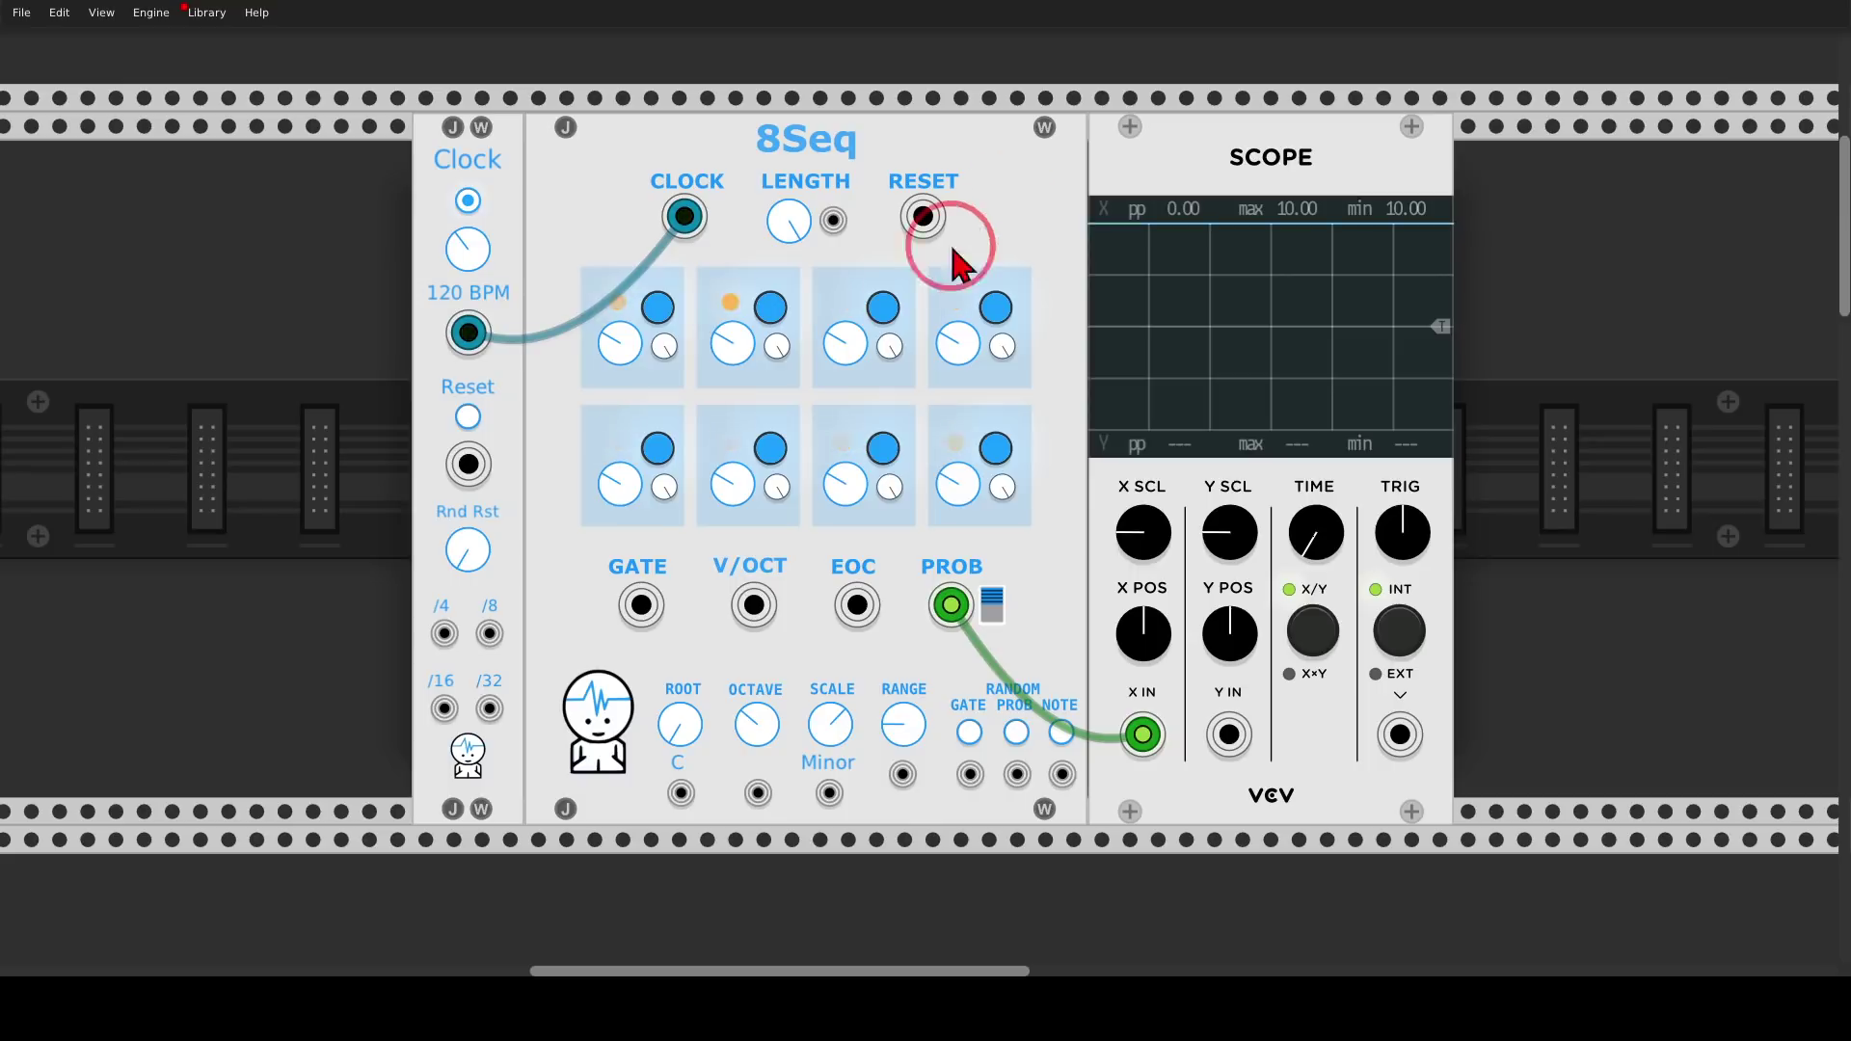
pyautogui.moveTo(659, 562)
pyautogui.mouseDown()
pyautogui.moveTo(658, 623)
pyautogui.moveTo(679, 577)
pyautogui.mouseUp()
pyautogui.moveTo(785, 537)
pyautogui.mouseDown()
pyautogui.moveTo(762, 654)
pyautogui.moveTo(778, 528)
pyautogui.moveTo(837, 555)
pyautogui.moveTo(822, 628)
pyautogui.moveTo(855, 645)
pyautogui.moveTo(892, 592)
pyautogui.moveTo(871, 559)
pyautogui.mouseUp()
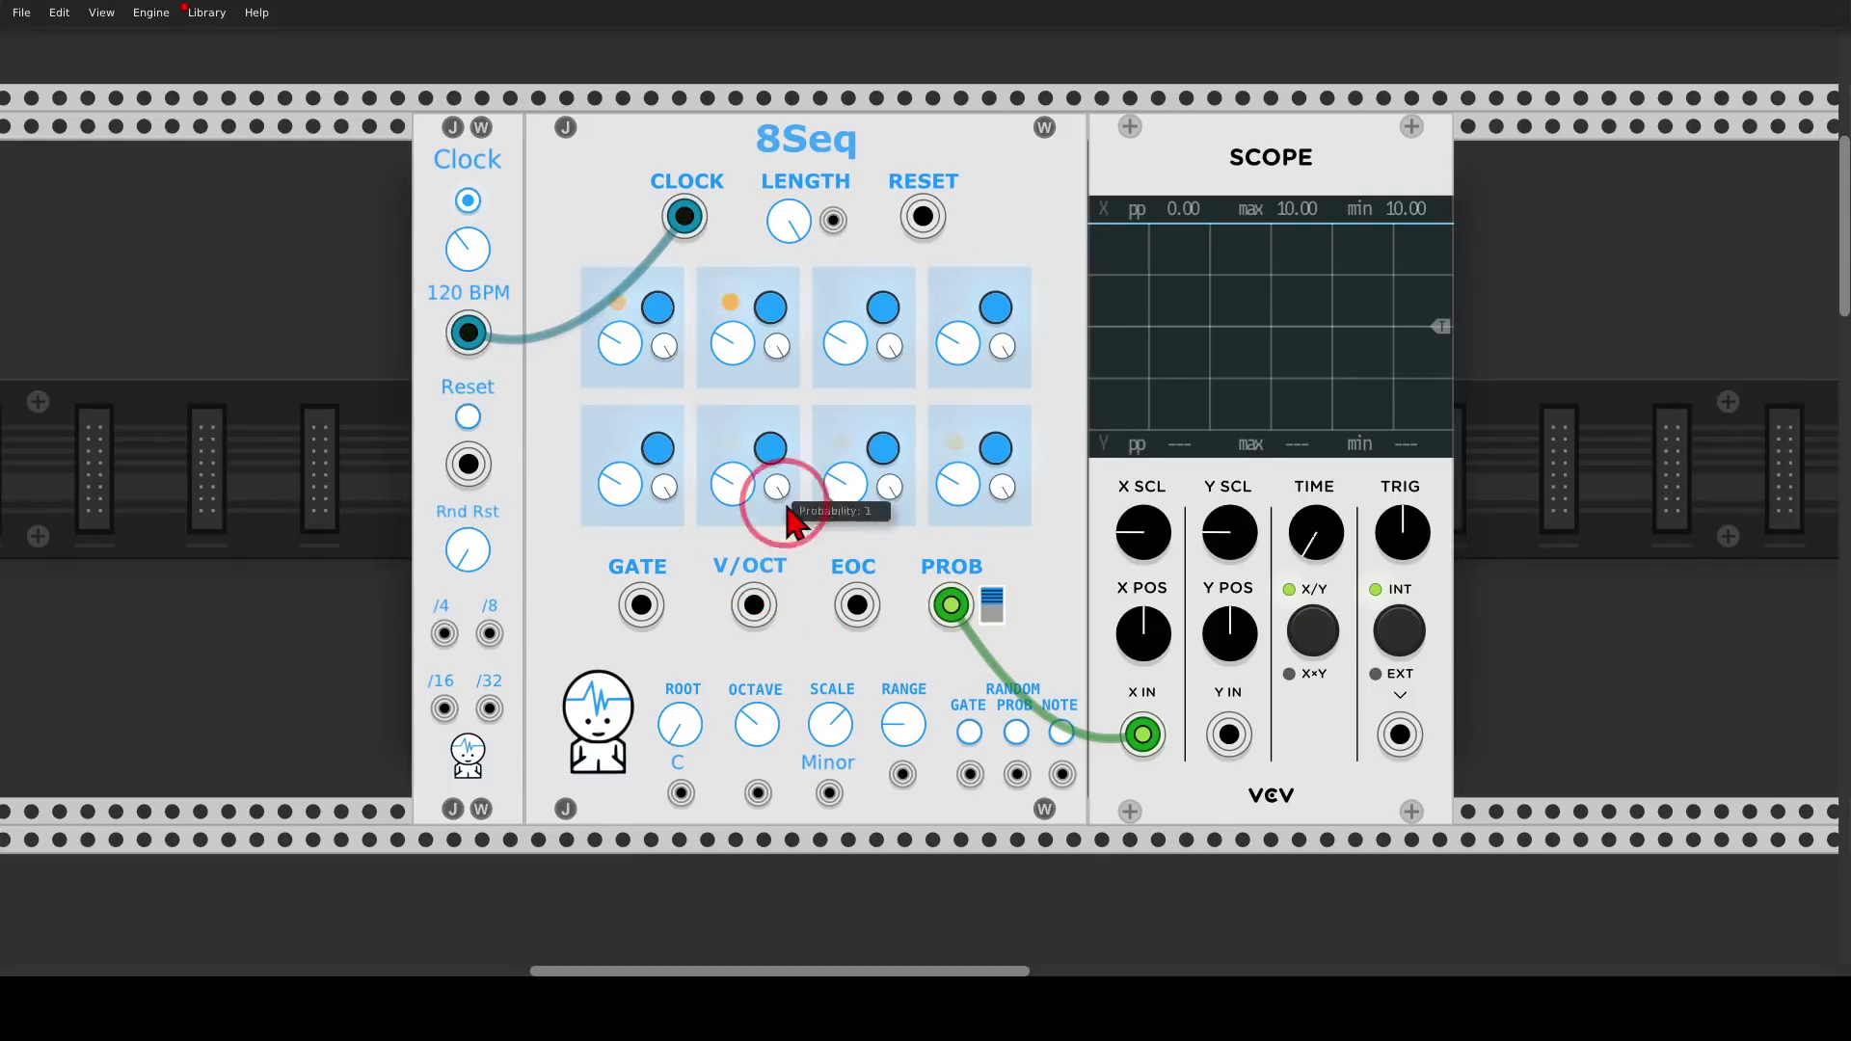
pyautogui.moveTo(824, 661)
pyautogui.mouseDown()
pyautogui.moveTo(690, 669)
pyautogui.moveTo(644, 692)
pyautogui.moveTo(647, 750)
pyautogui.moveTo(834, 824)
pyautogui.moveTo(923, 790)
pyautogui.moveTo(942, 720)
pyautogui.moveTo(901, 667)
pyautogui.moveTo(806, 661)
pyautogui.mouseUp()
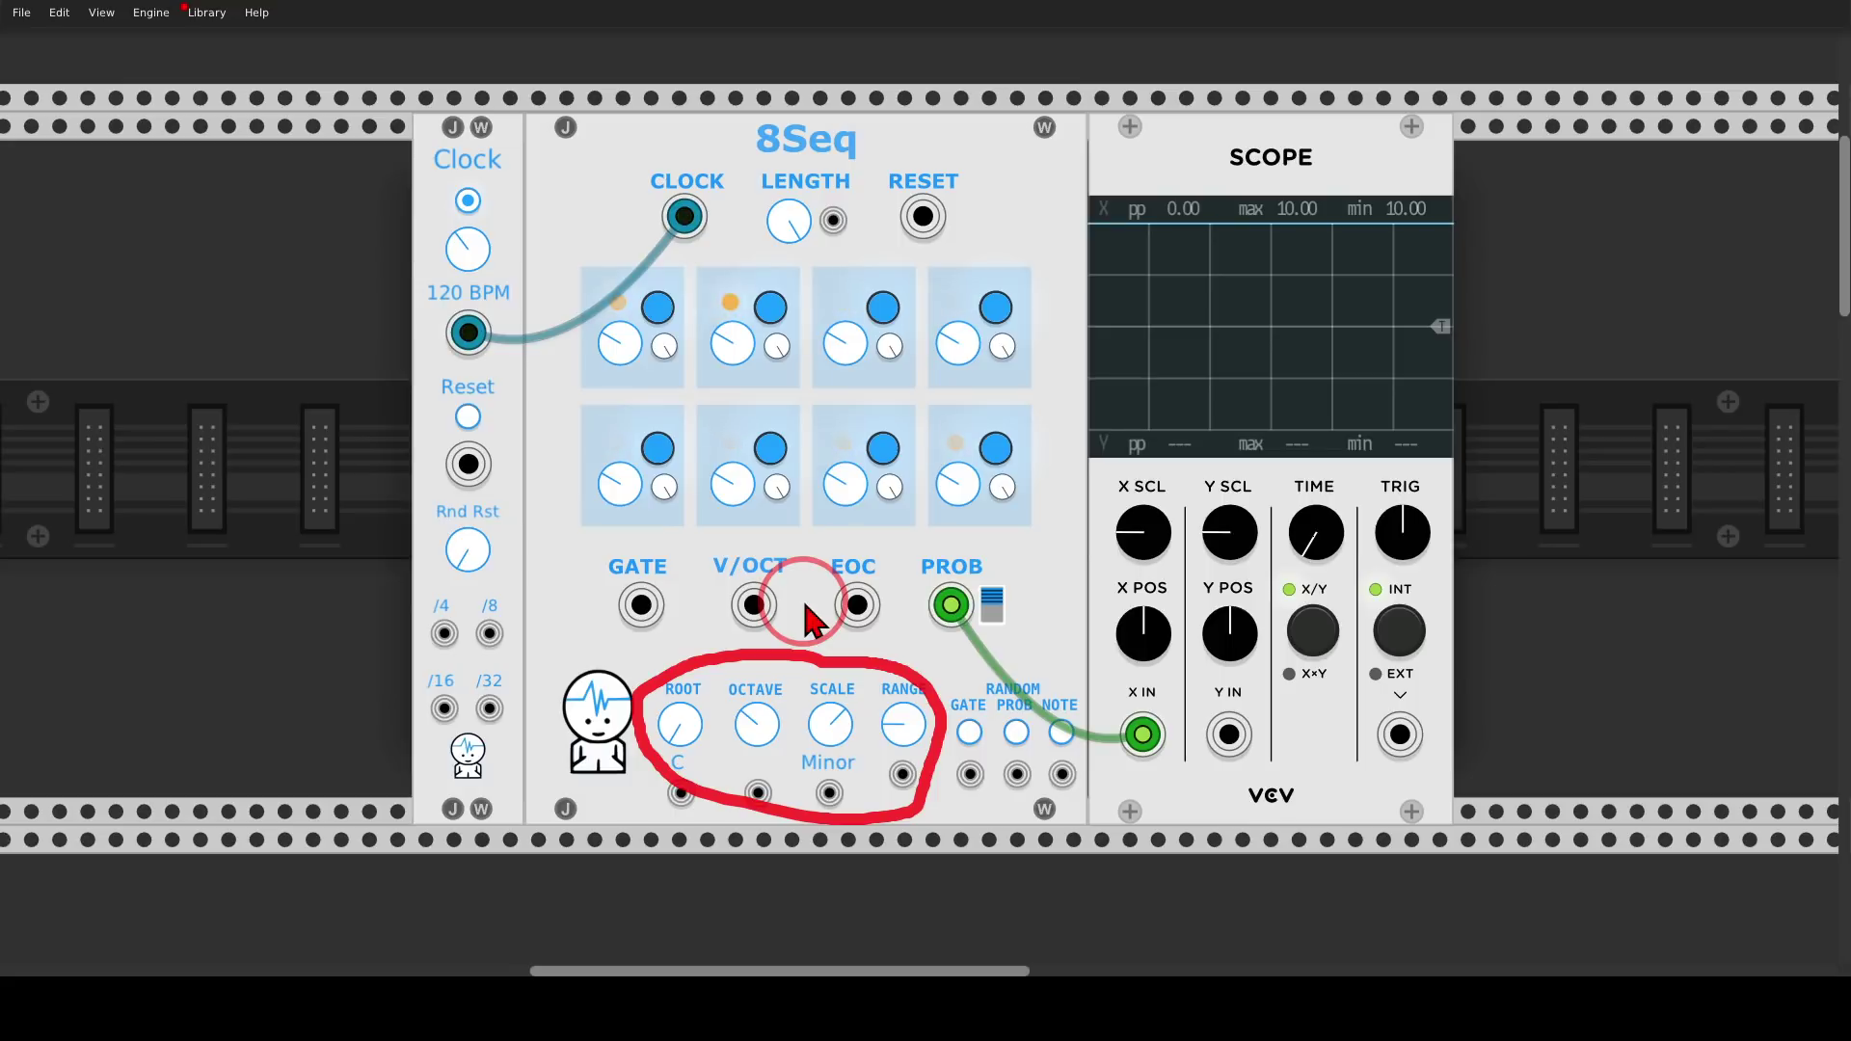
pyautogui.hotkey('shift', 'F9')
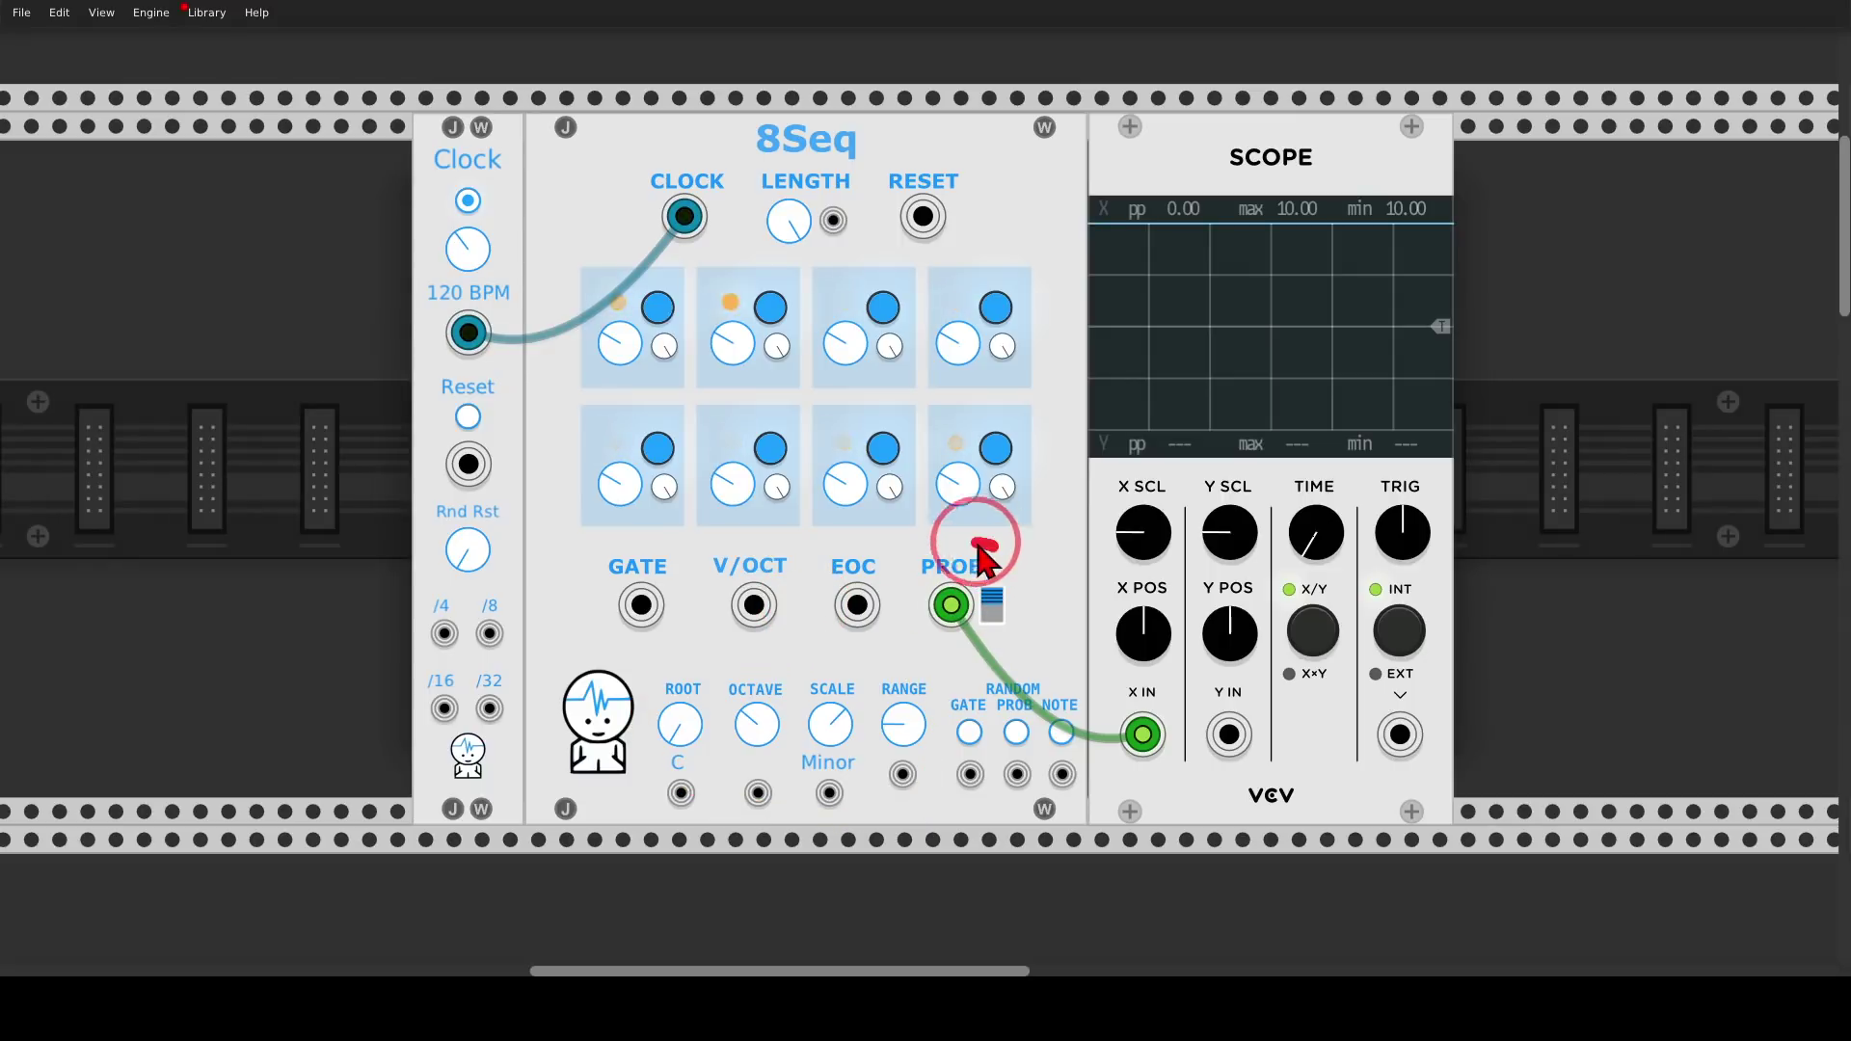
pyautogui.moveTo(993, 545)
pyautogui.mouseDown()
pyautogui.moveTo(908, 619)
pyautogui.moveTo(997, 653)
pyautogui.moveTo(1039, 590)
pyautogui.moveTo(995, 549)
pyautogui.mouseUp()
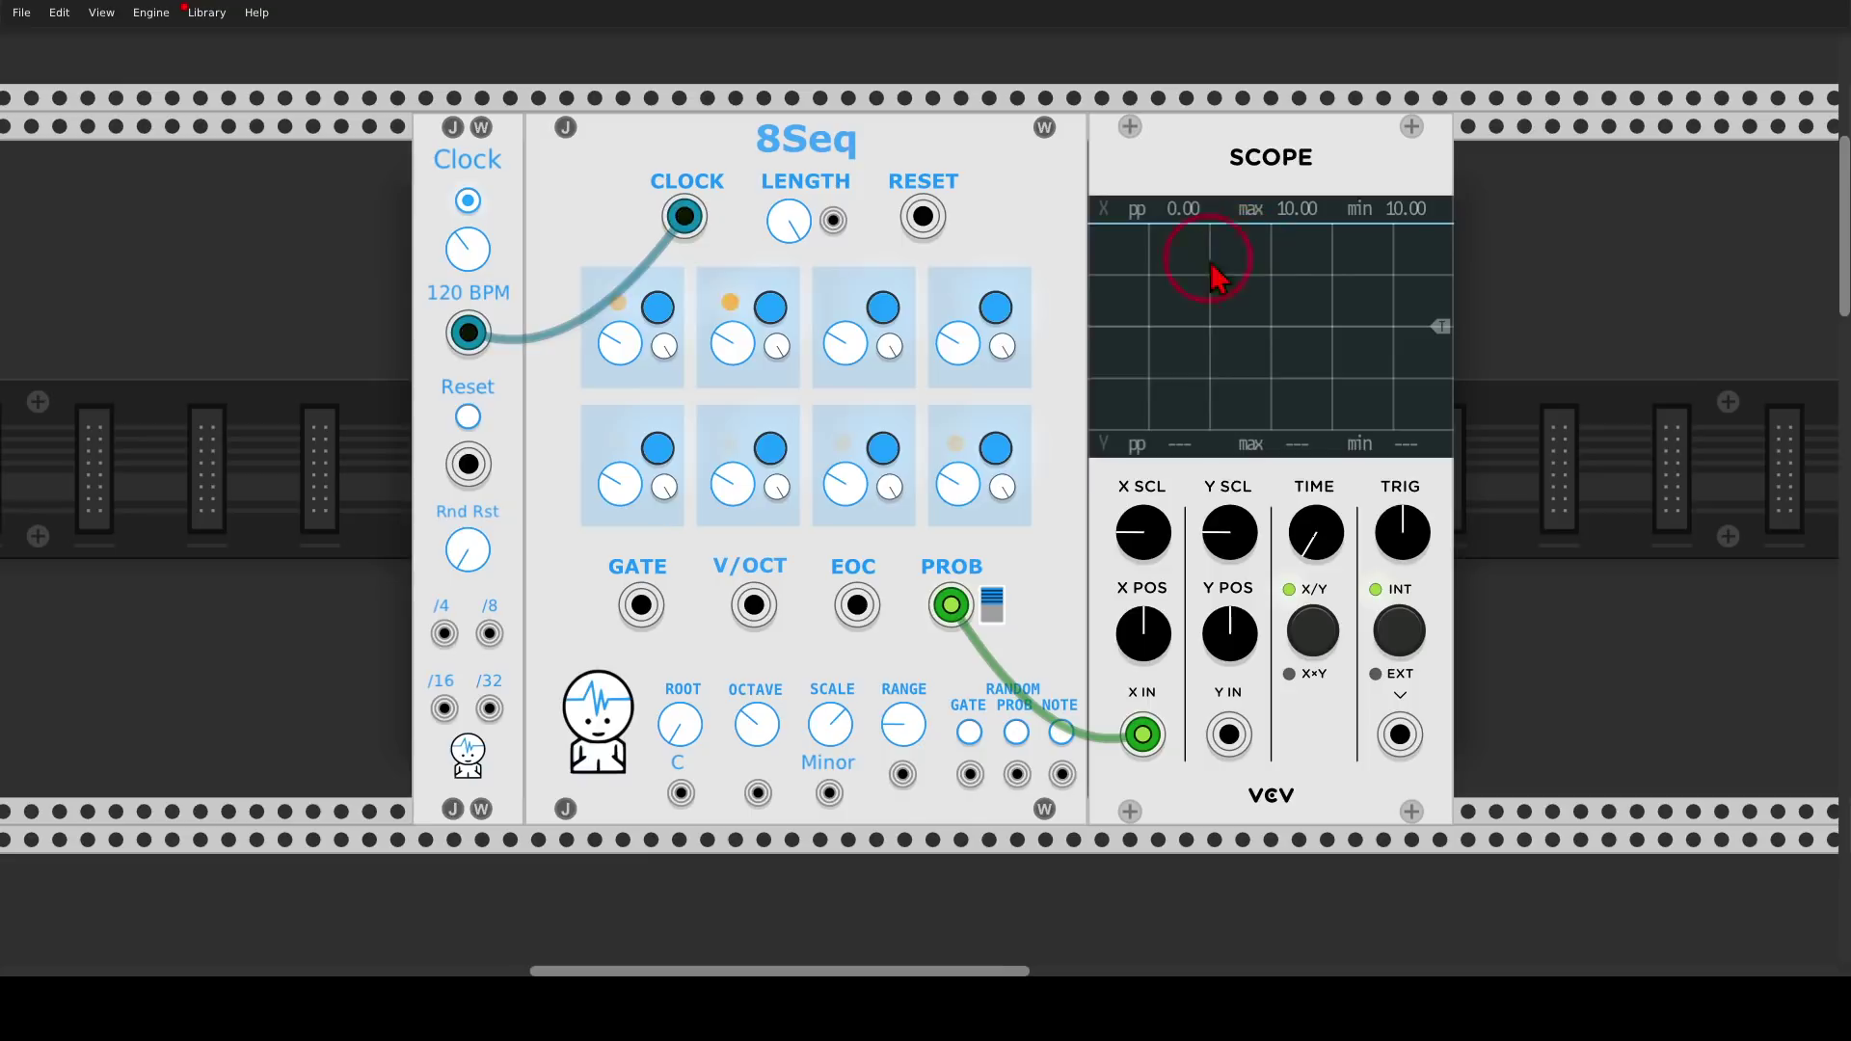
# Lower the probability of all eight 8Seq steps to different values to shape the PROB output
pyautogui.moveTo(674, 488)
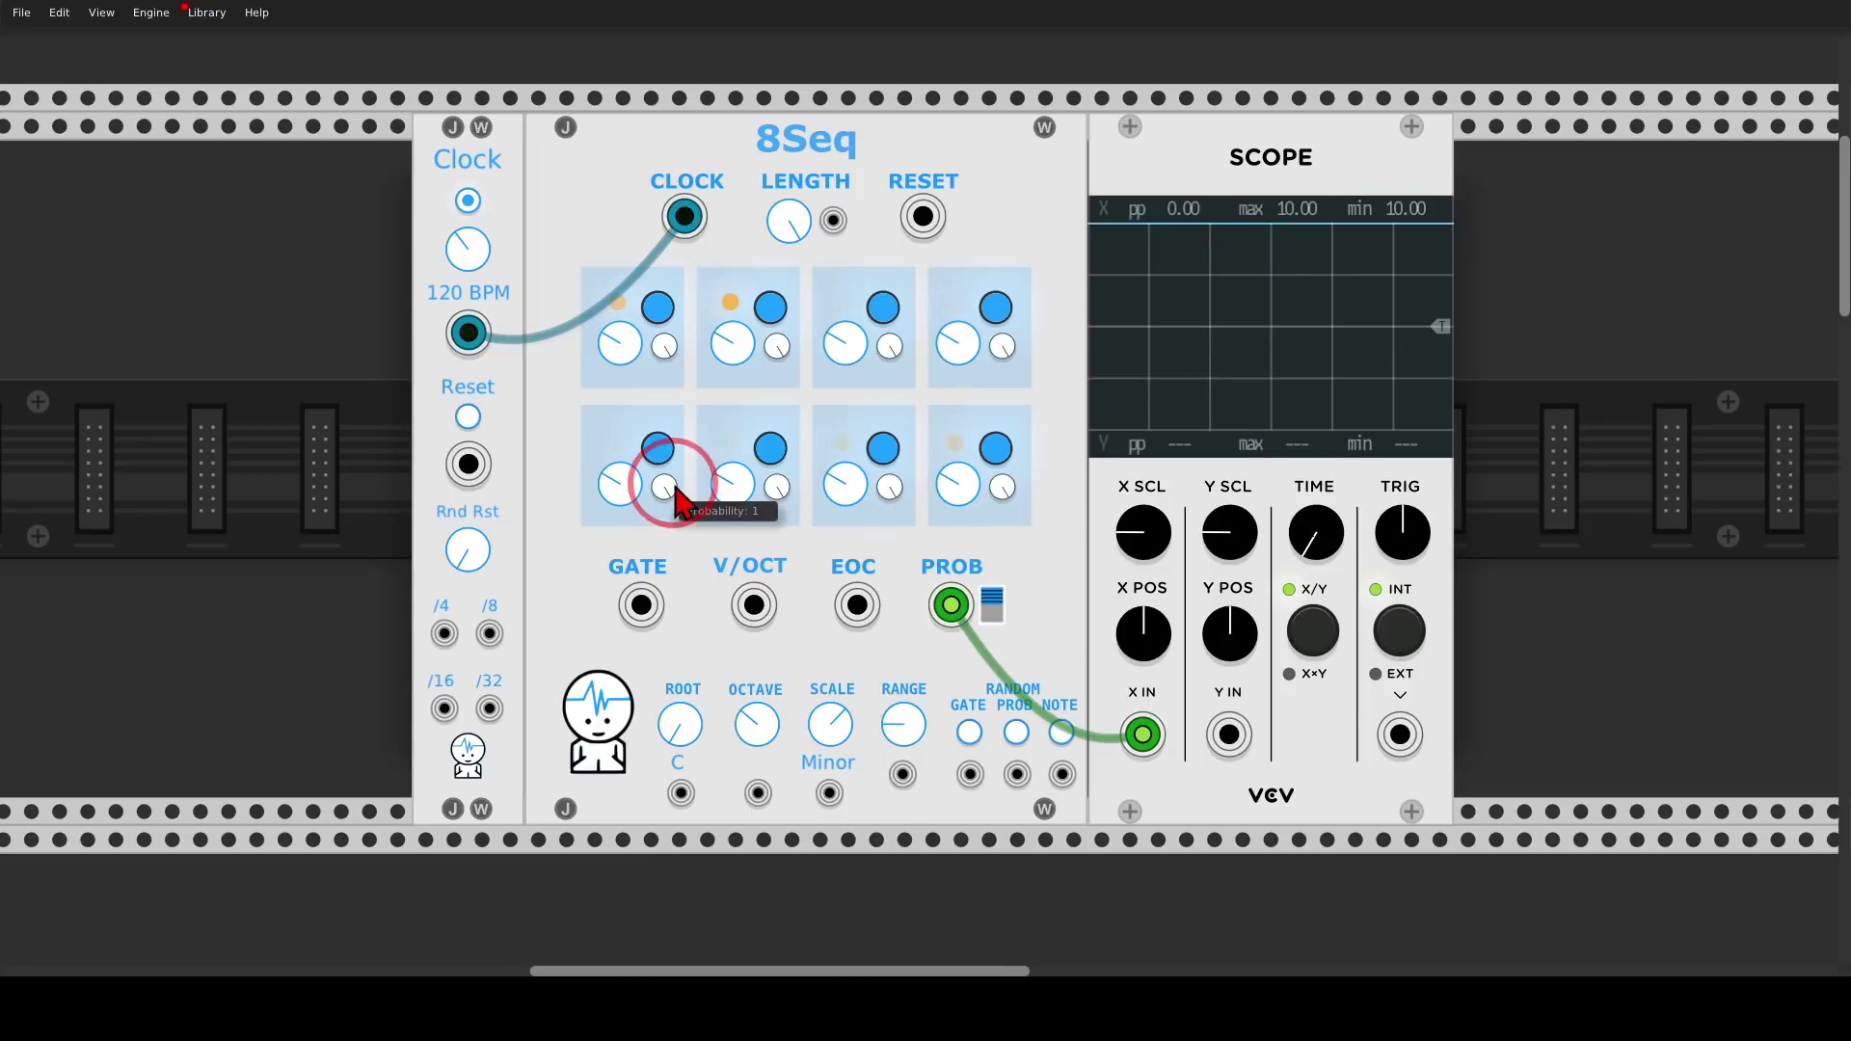
pyautogui.moveTo(674, 488); pyautogui.dragTo(674, 674)
pyautogui.moveTo(777, 488); pyautogui.dragTo(777, 965)
pyautogui.moveTo(891, 488); pyautogui.dragTo(890, 849)
pyautogui.moveTo(1003, 488); pyautogui.dragTo(1003, 1032)
pyautogui.moveTo(1003, 346); pyautogui.dragTo(1005, 425)
pyautogui.moveTo(891, 348); pyautogui.dragTo(921, 492)
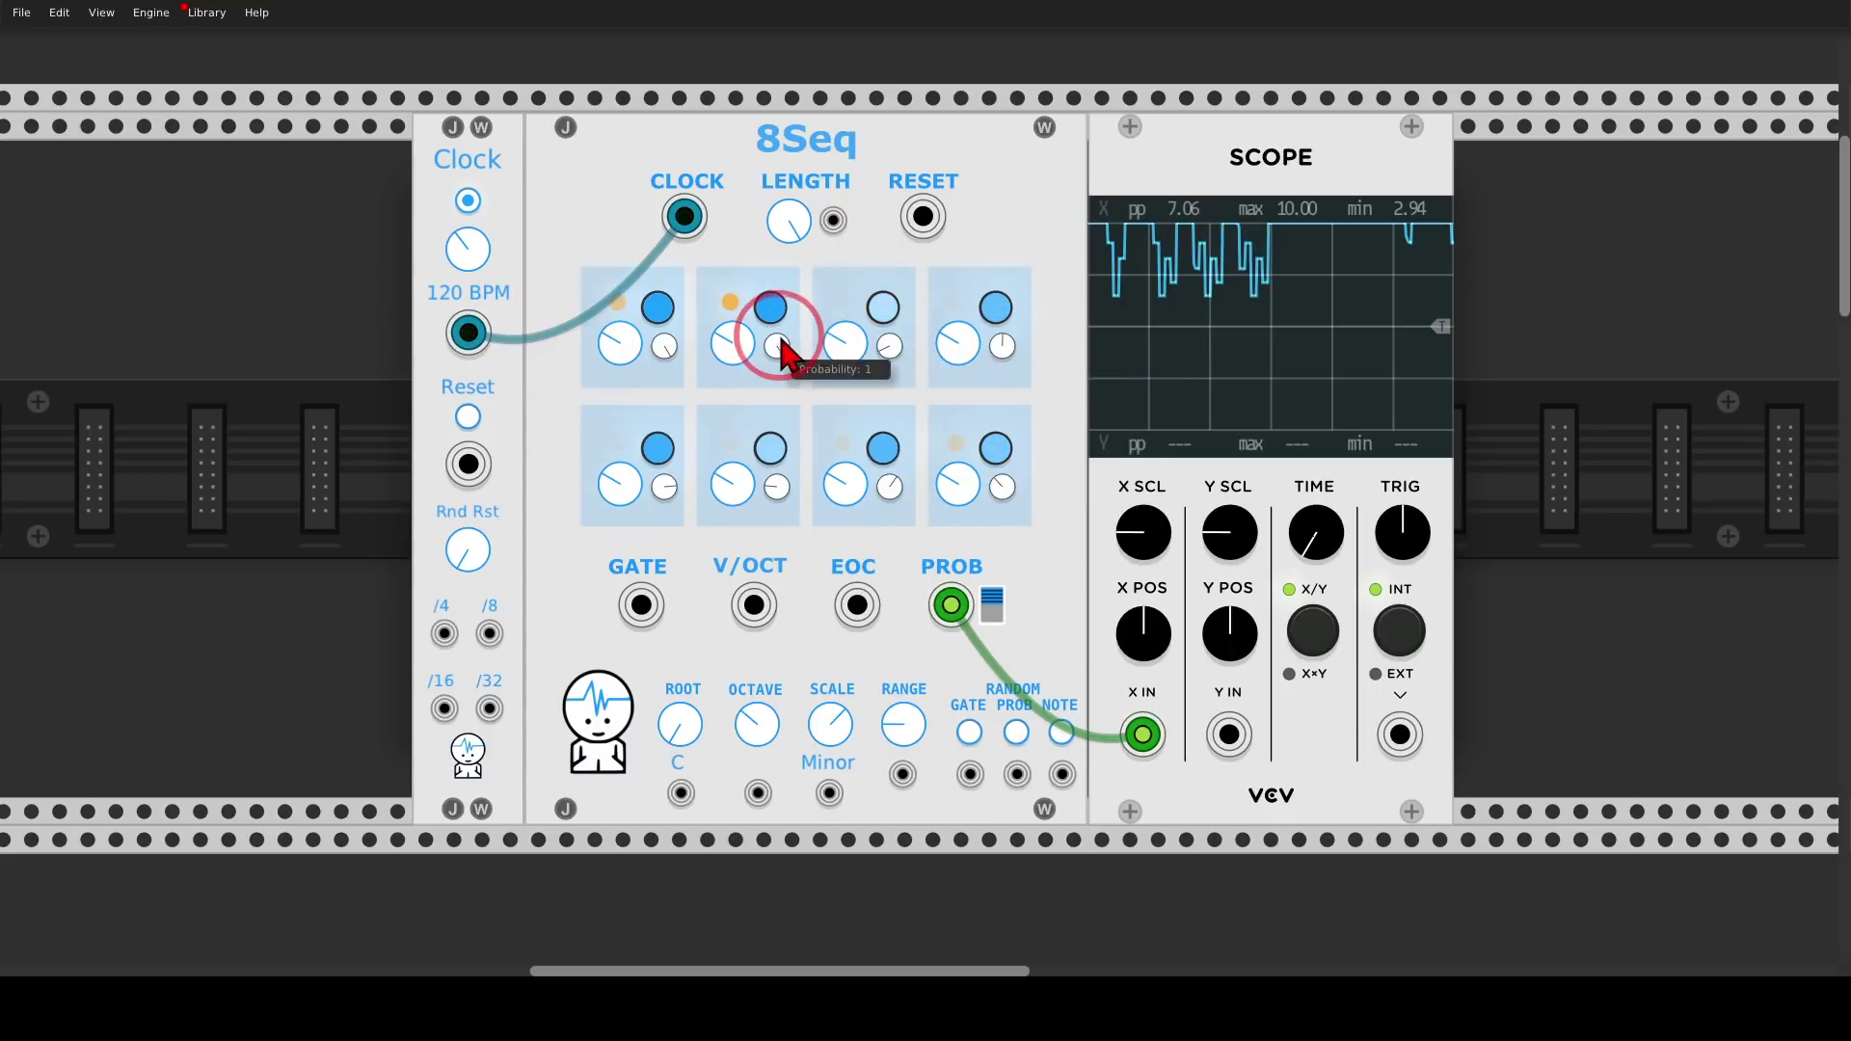
pyautogui.moveTo(783, 349); pyautogui.dragTo(926, 490)
pyautogui.moveTo(668, 355); pyautogui.dragTo(924, 494)
# Examine the PROB output's trace on the SCOPE and the probability switch beside the output
pyautogui.click(1254, 310)
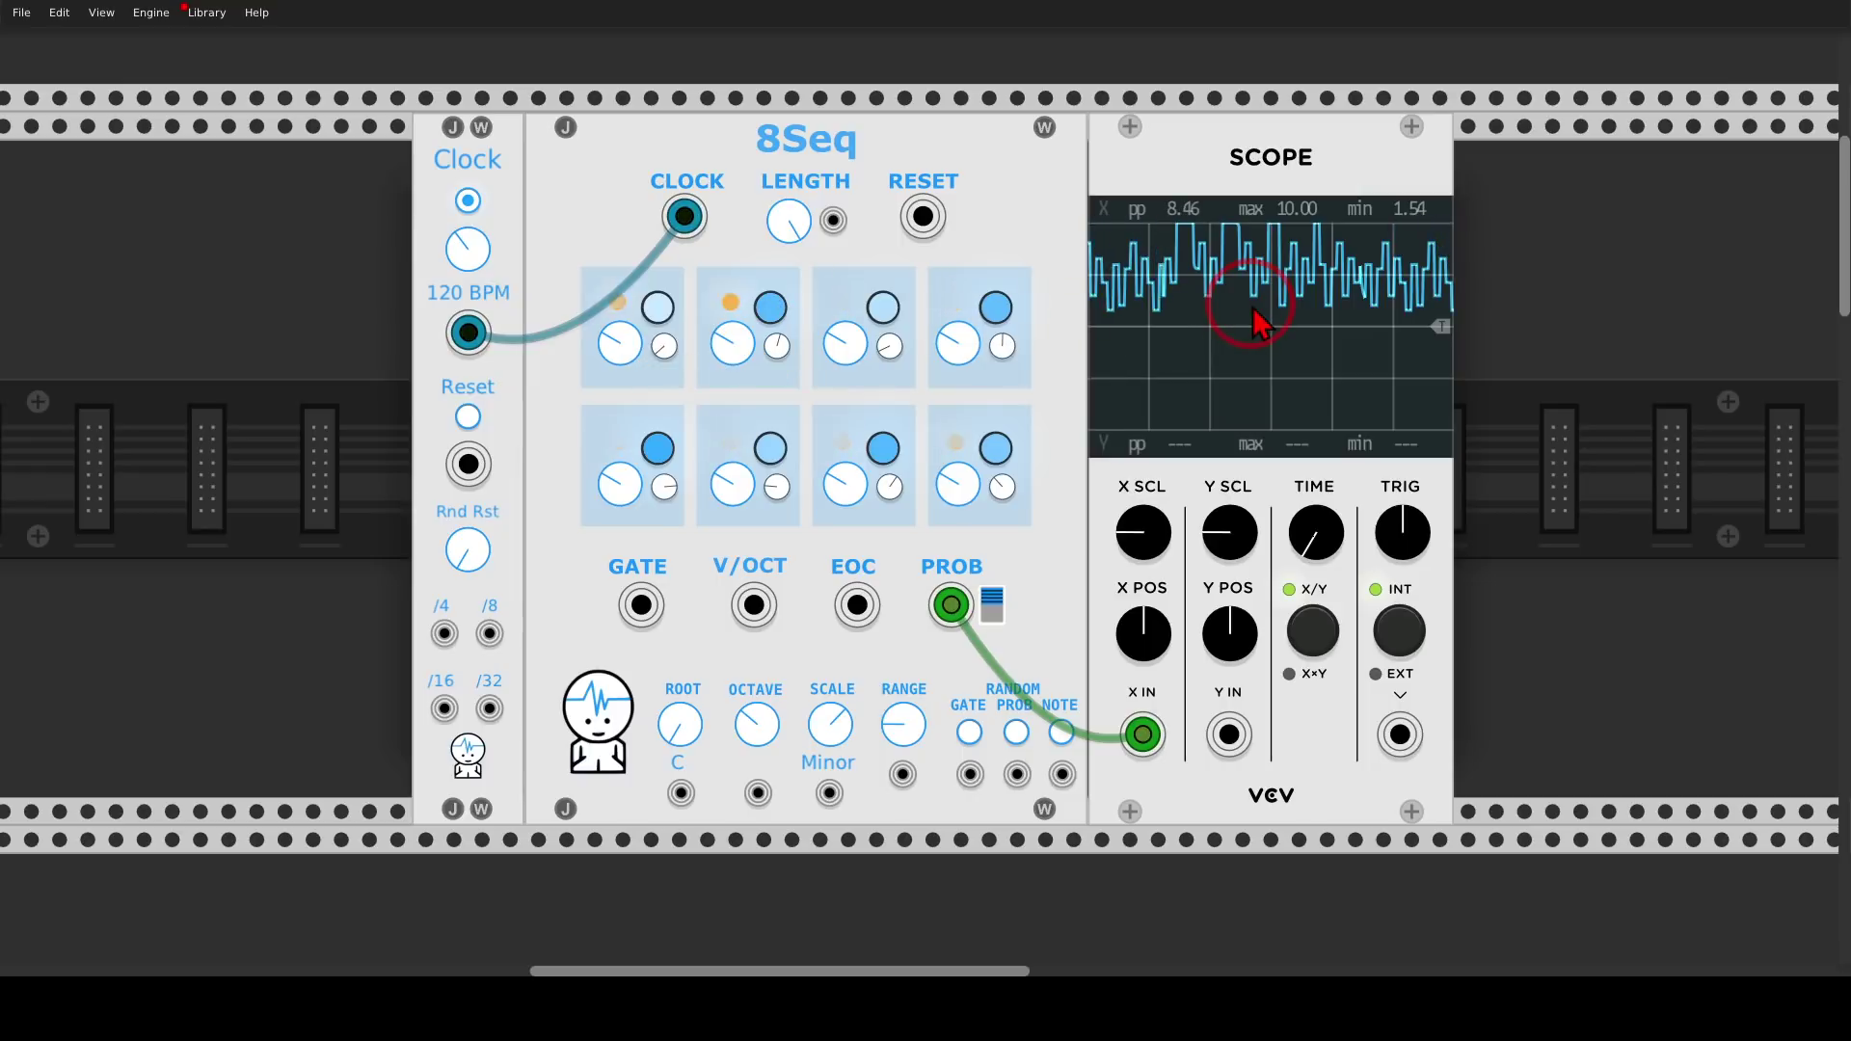
pyautogui.click(955, 598)
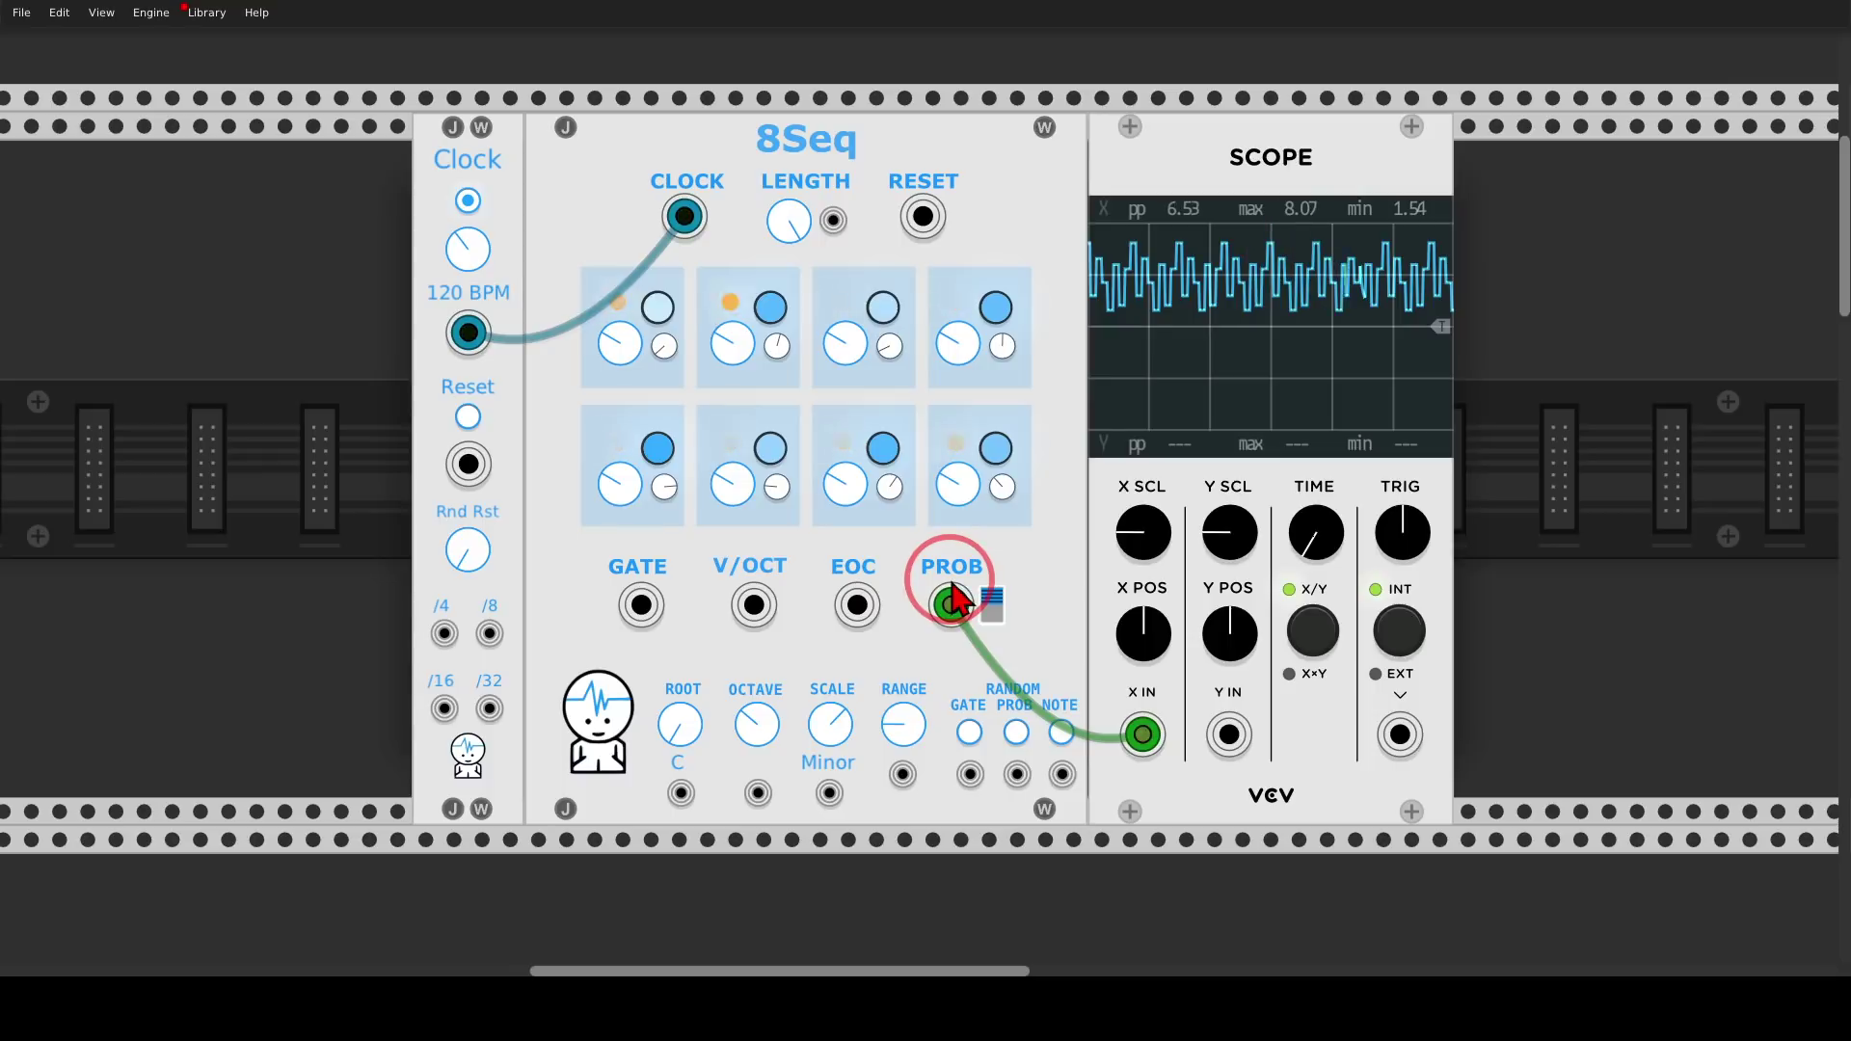
pyautogui.click(992, 604)
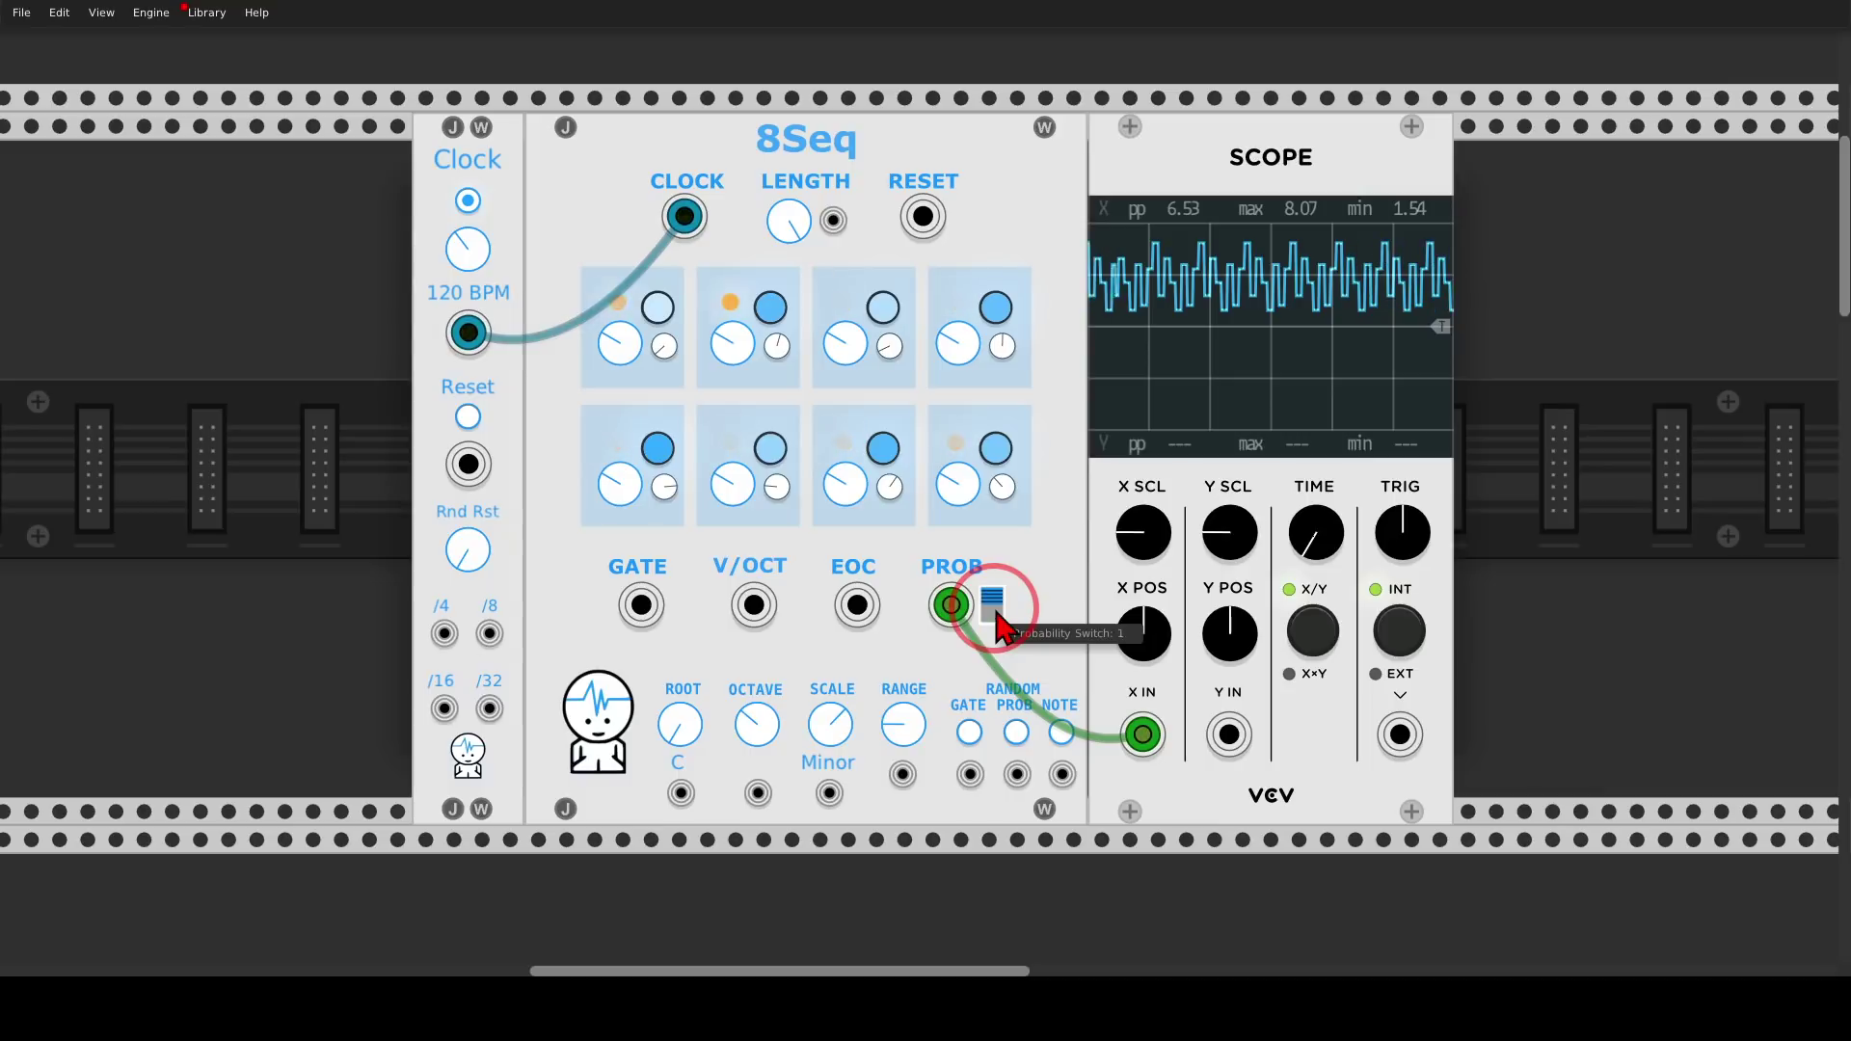
# In the larger 8Seq patch, trace the S&H module's output to Percussive Vibration and unmute the PERC channel on the MixMaster
pyautogui.scroll(-10, 955, 579)
pyautogui.scroll(-3, 935, 571)
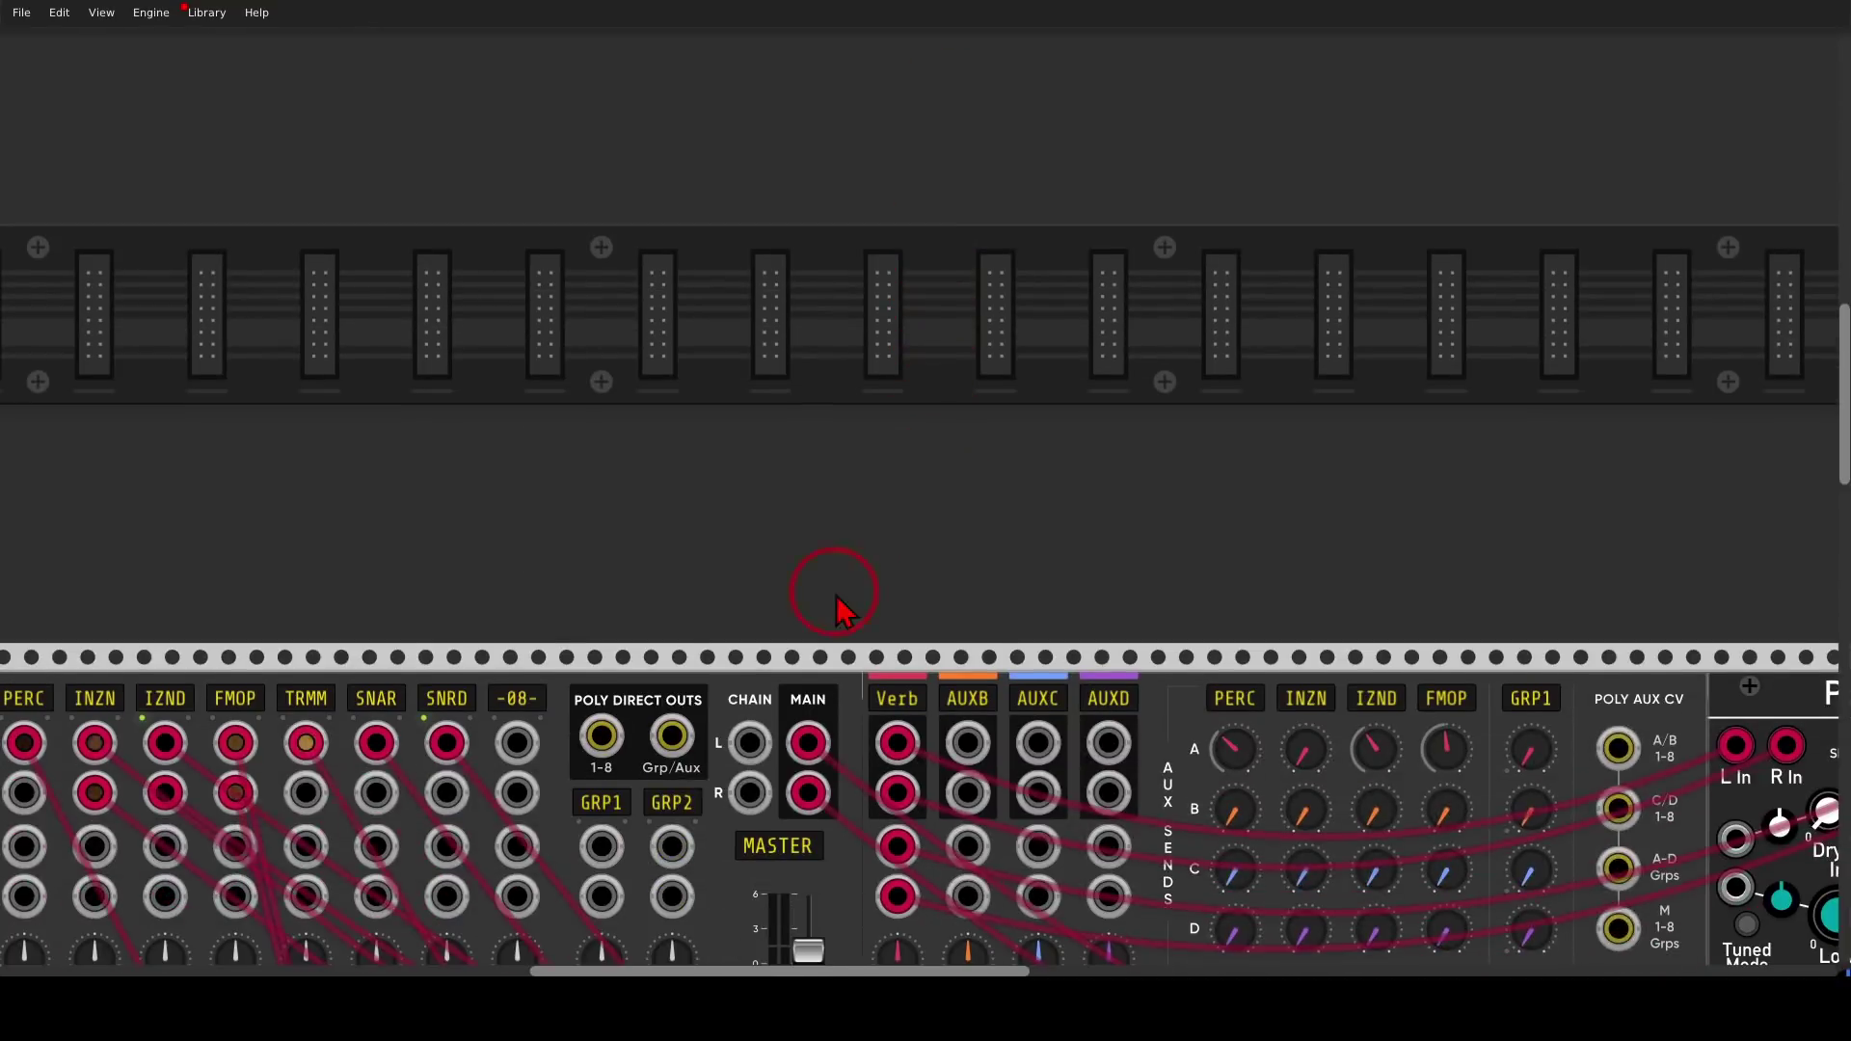
pyautogui.scroll(-4, 839, 607)
pyautogui.moveTo(756, 812); pyautogui.dragTo(1042, 230)
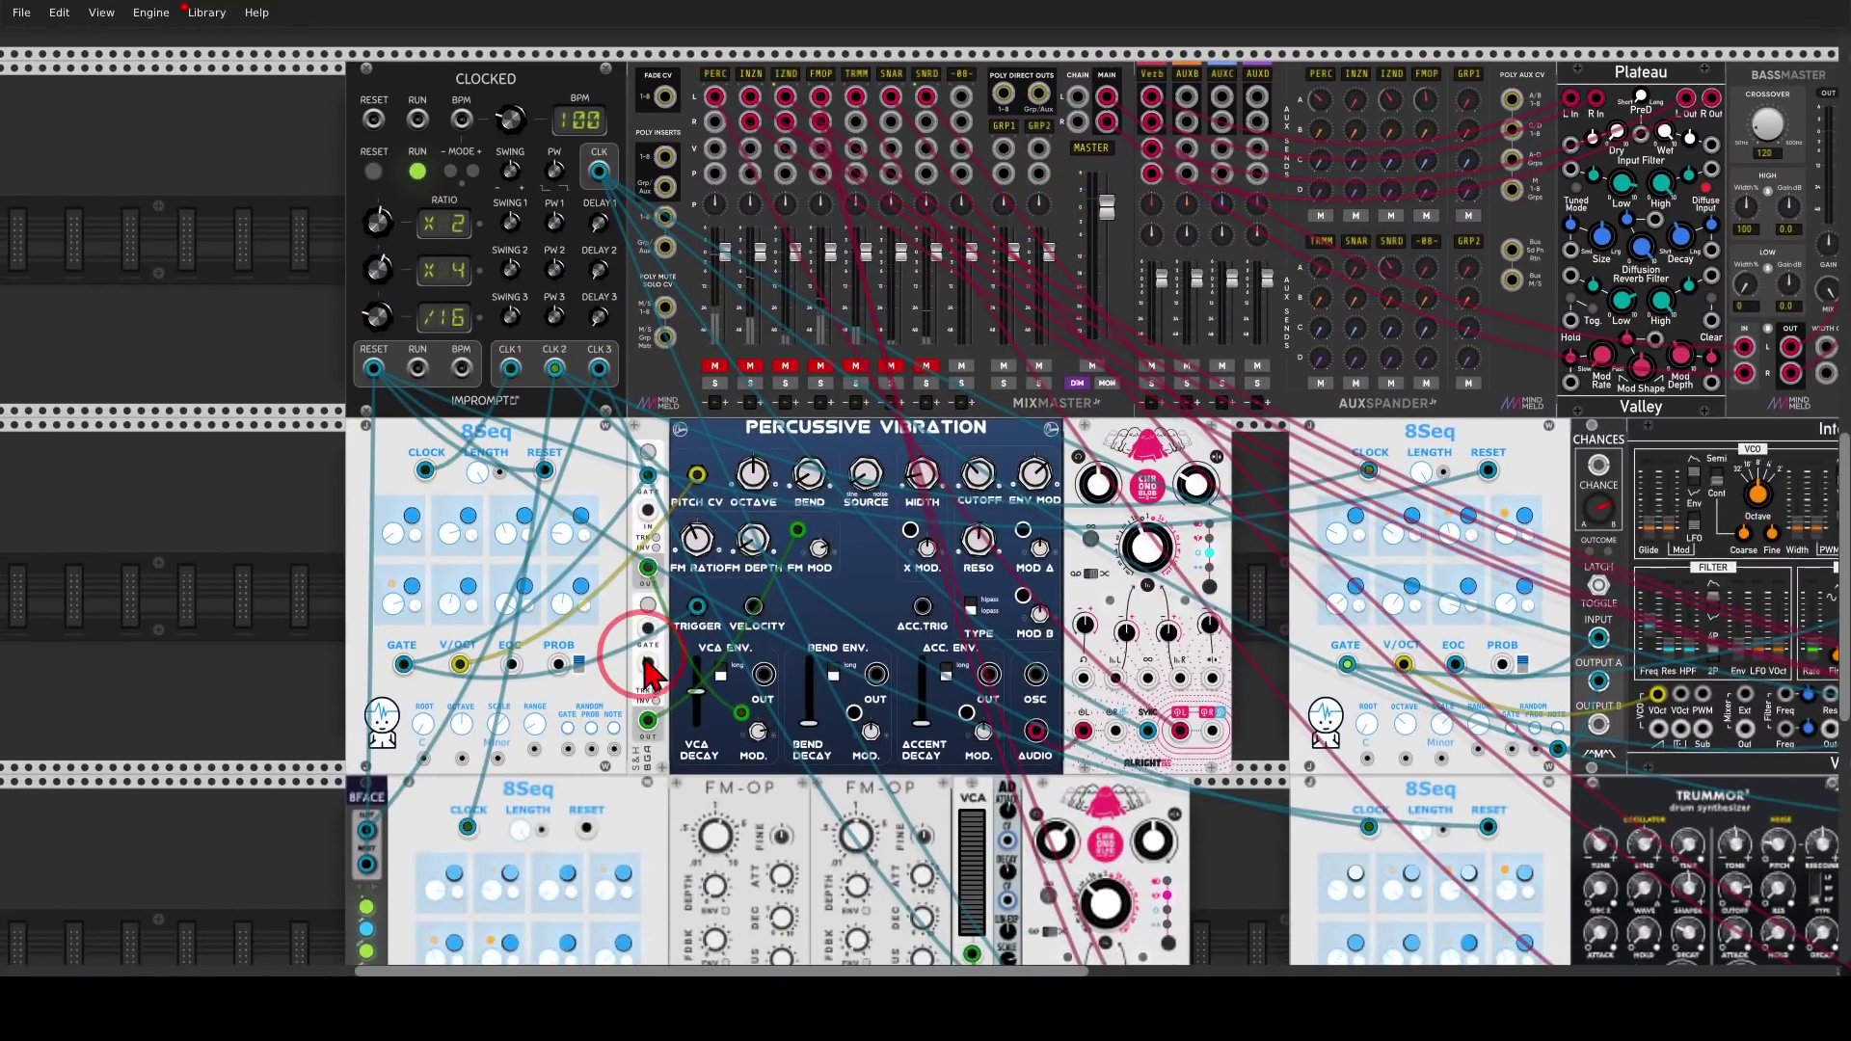
pyautogui.scroll(2, 644, 653)
pyautogui.moveTo(709, 342); pyautogui.dragTo(791, 303)
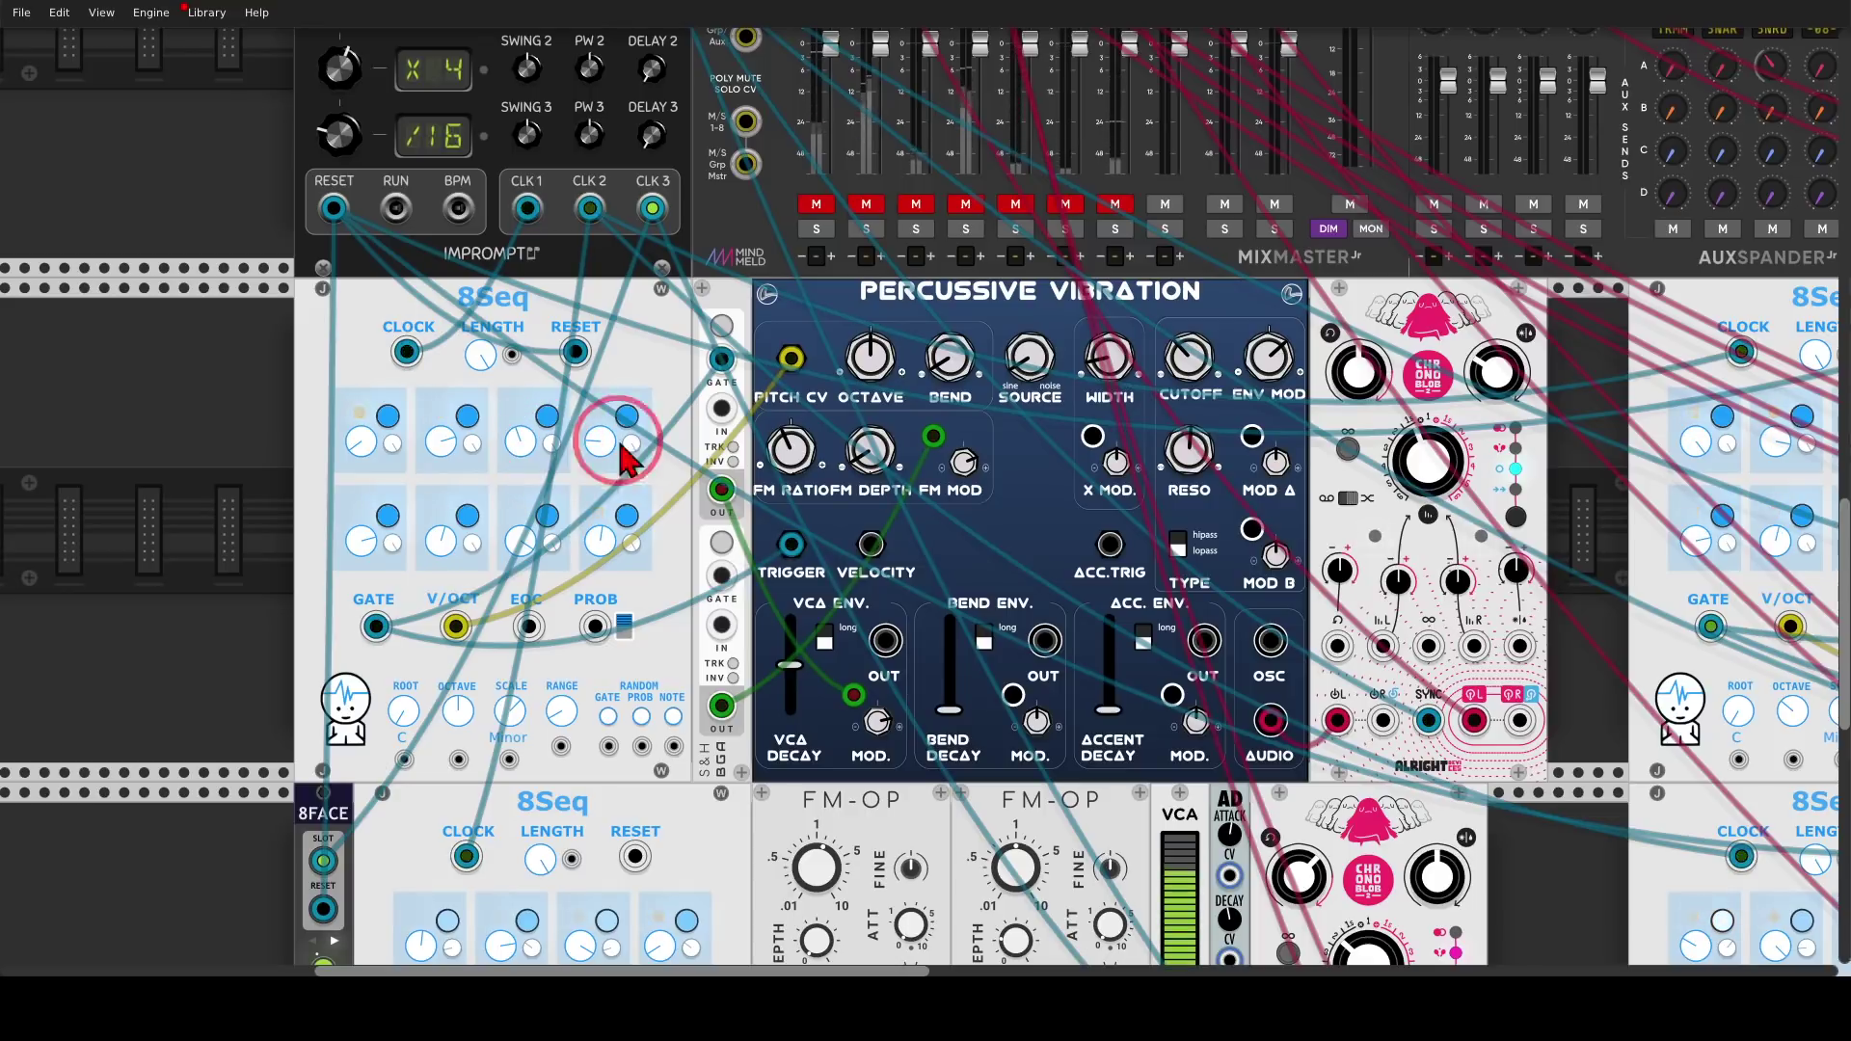
pyautogui.moveTo(1005, 435); pyautogui.dragTo(998, 435)
pyautogui.hscroll(3, 1003, 449)
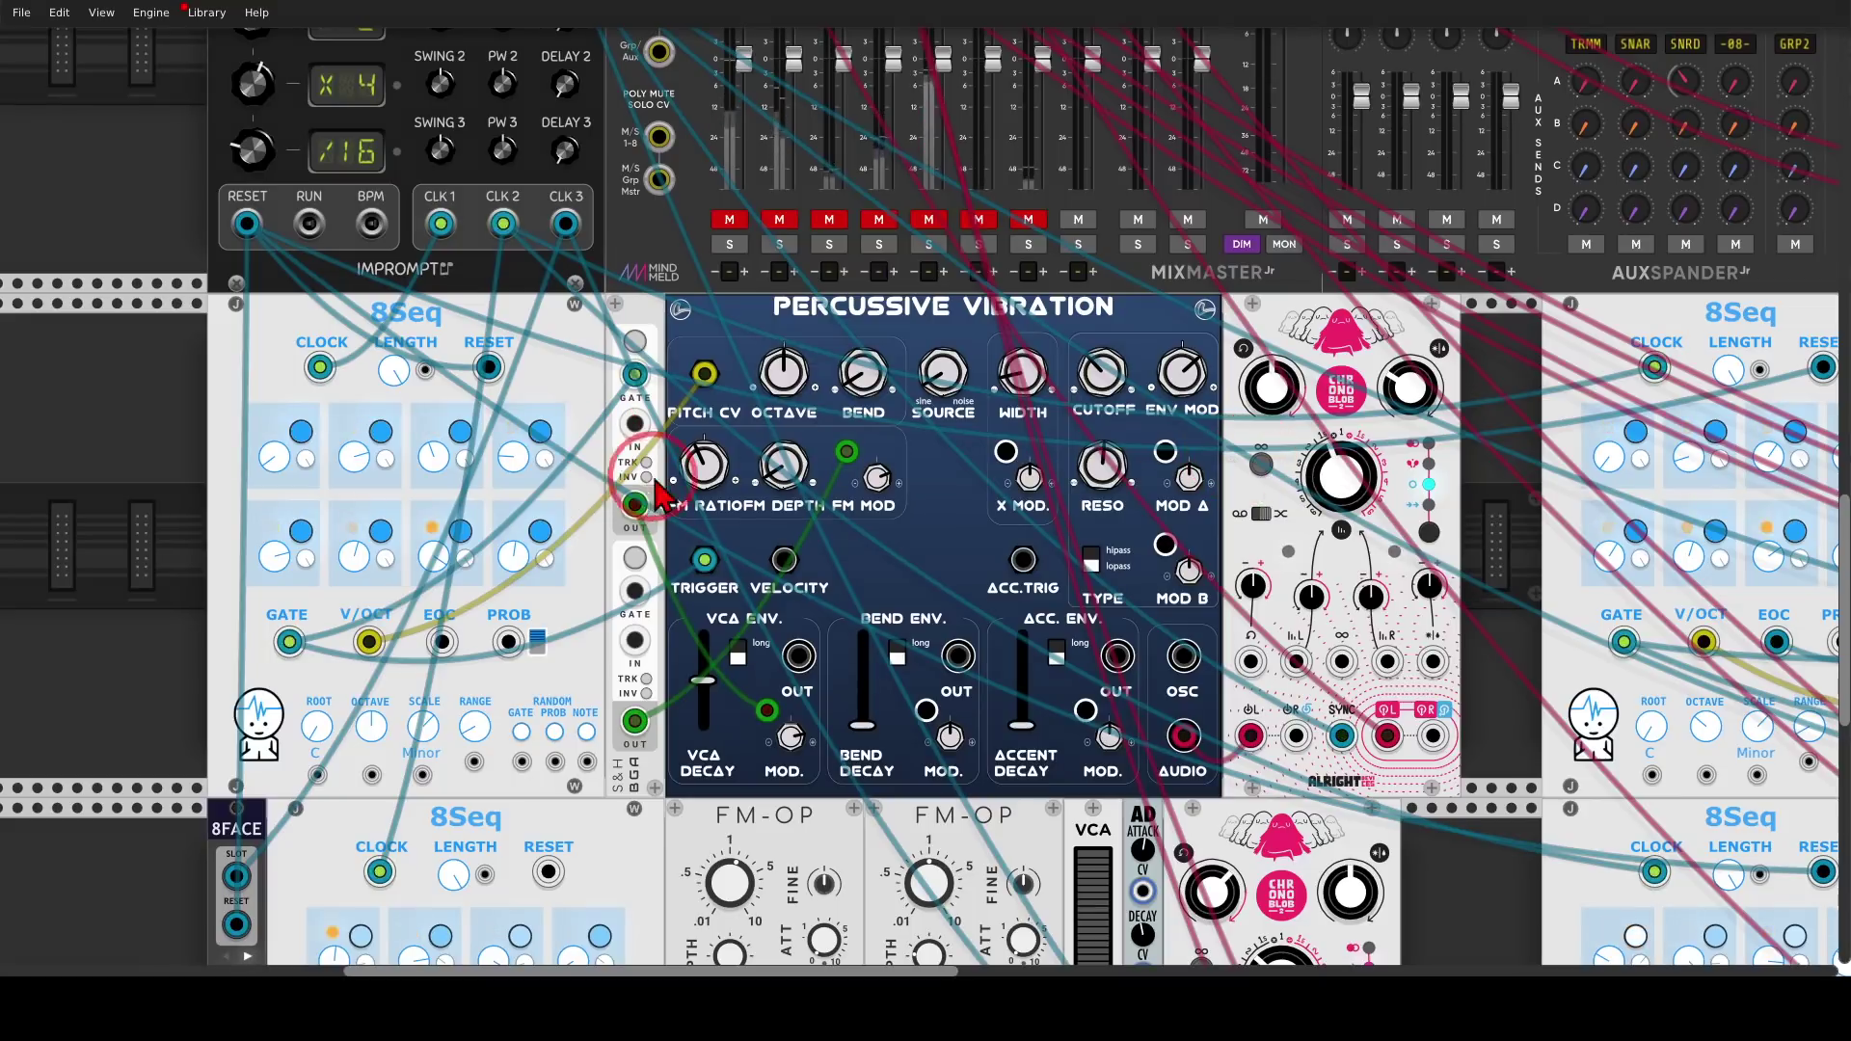
pyautogui.moveTo(644, 480)
pyautogui.mouseDown()
pyautogui.moveTo(754, 685)
pyautogui.moveTo(719, 710)
pyautogui.moveTo(630, 696)
pyautogui.moveTo(778, 513)
pyautogui.moveTo(784, 470)
pyautogui.moveTo(849, 461)
pyautogui.moveTo(846, 533)
pyautogui.mouseUp()
pyautogui.click(730, 221)
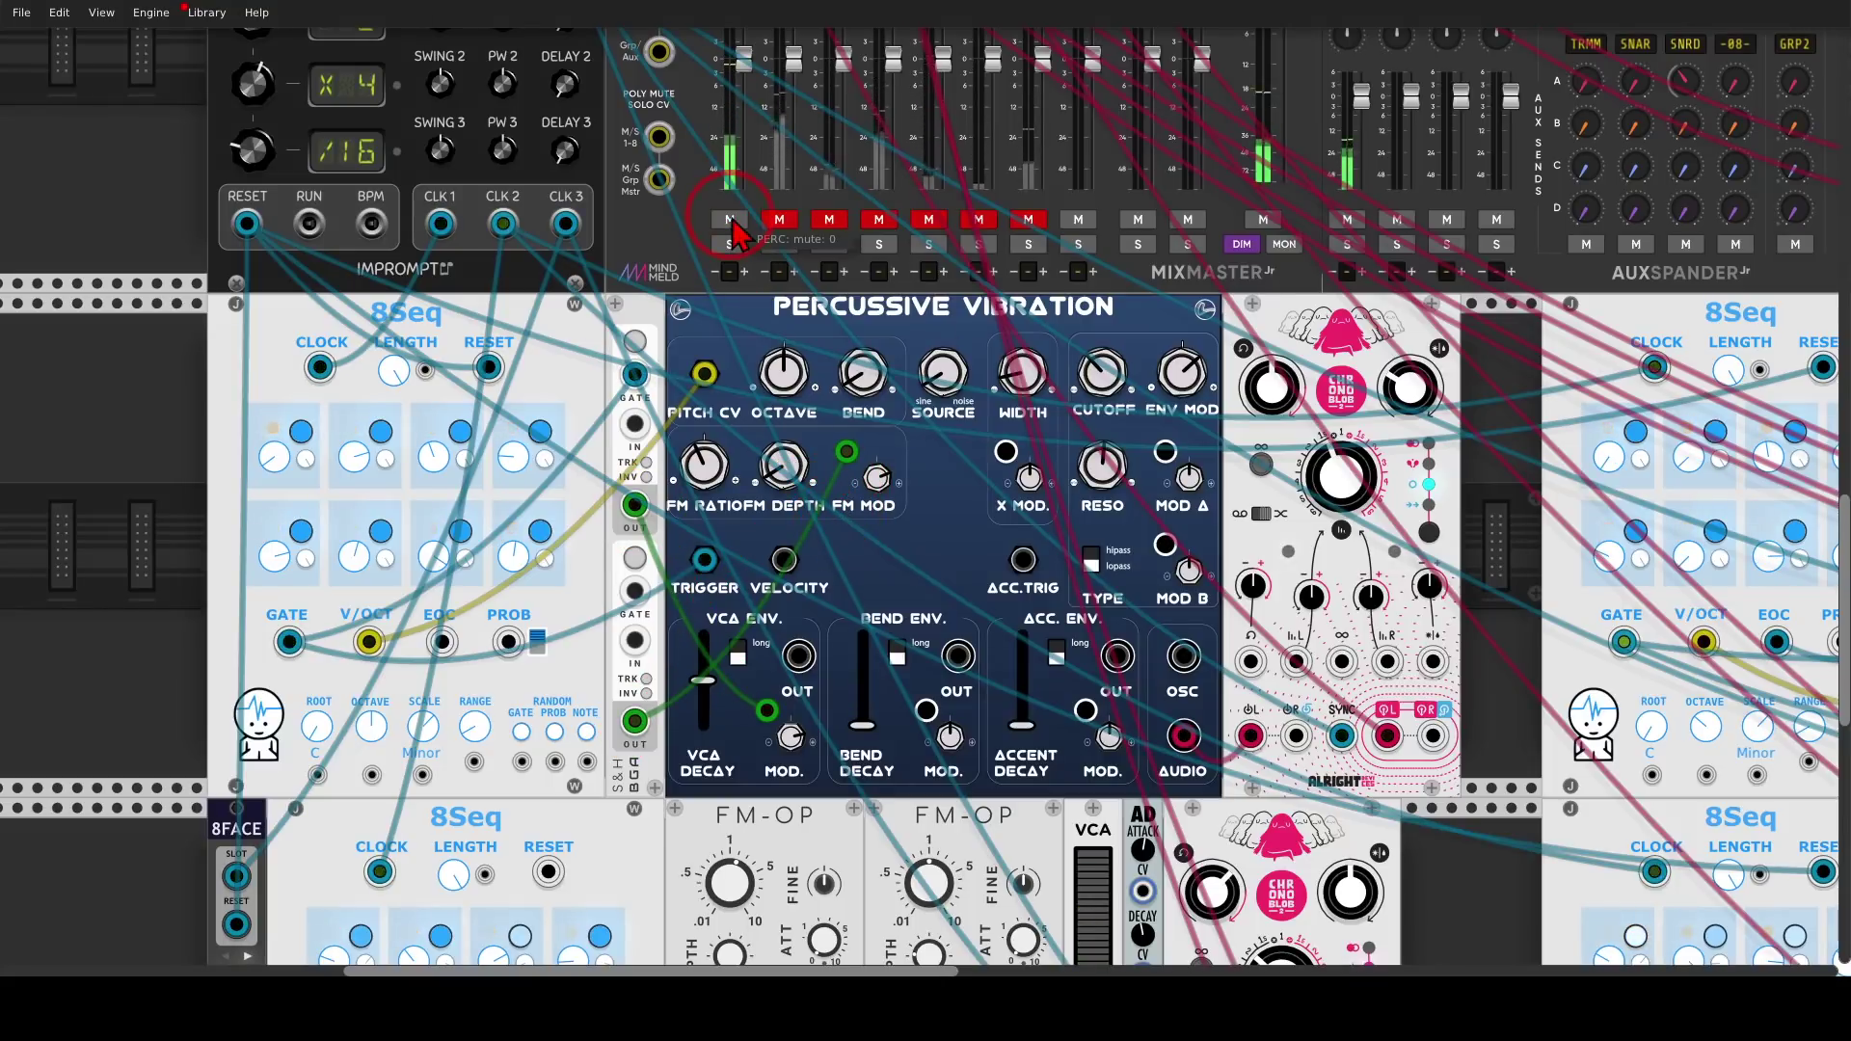
pyautogui.click(844, 339)
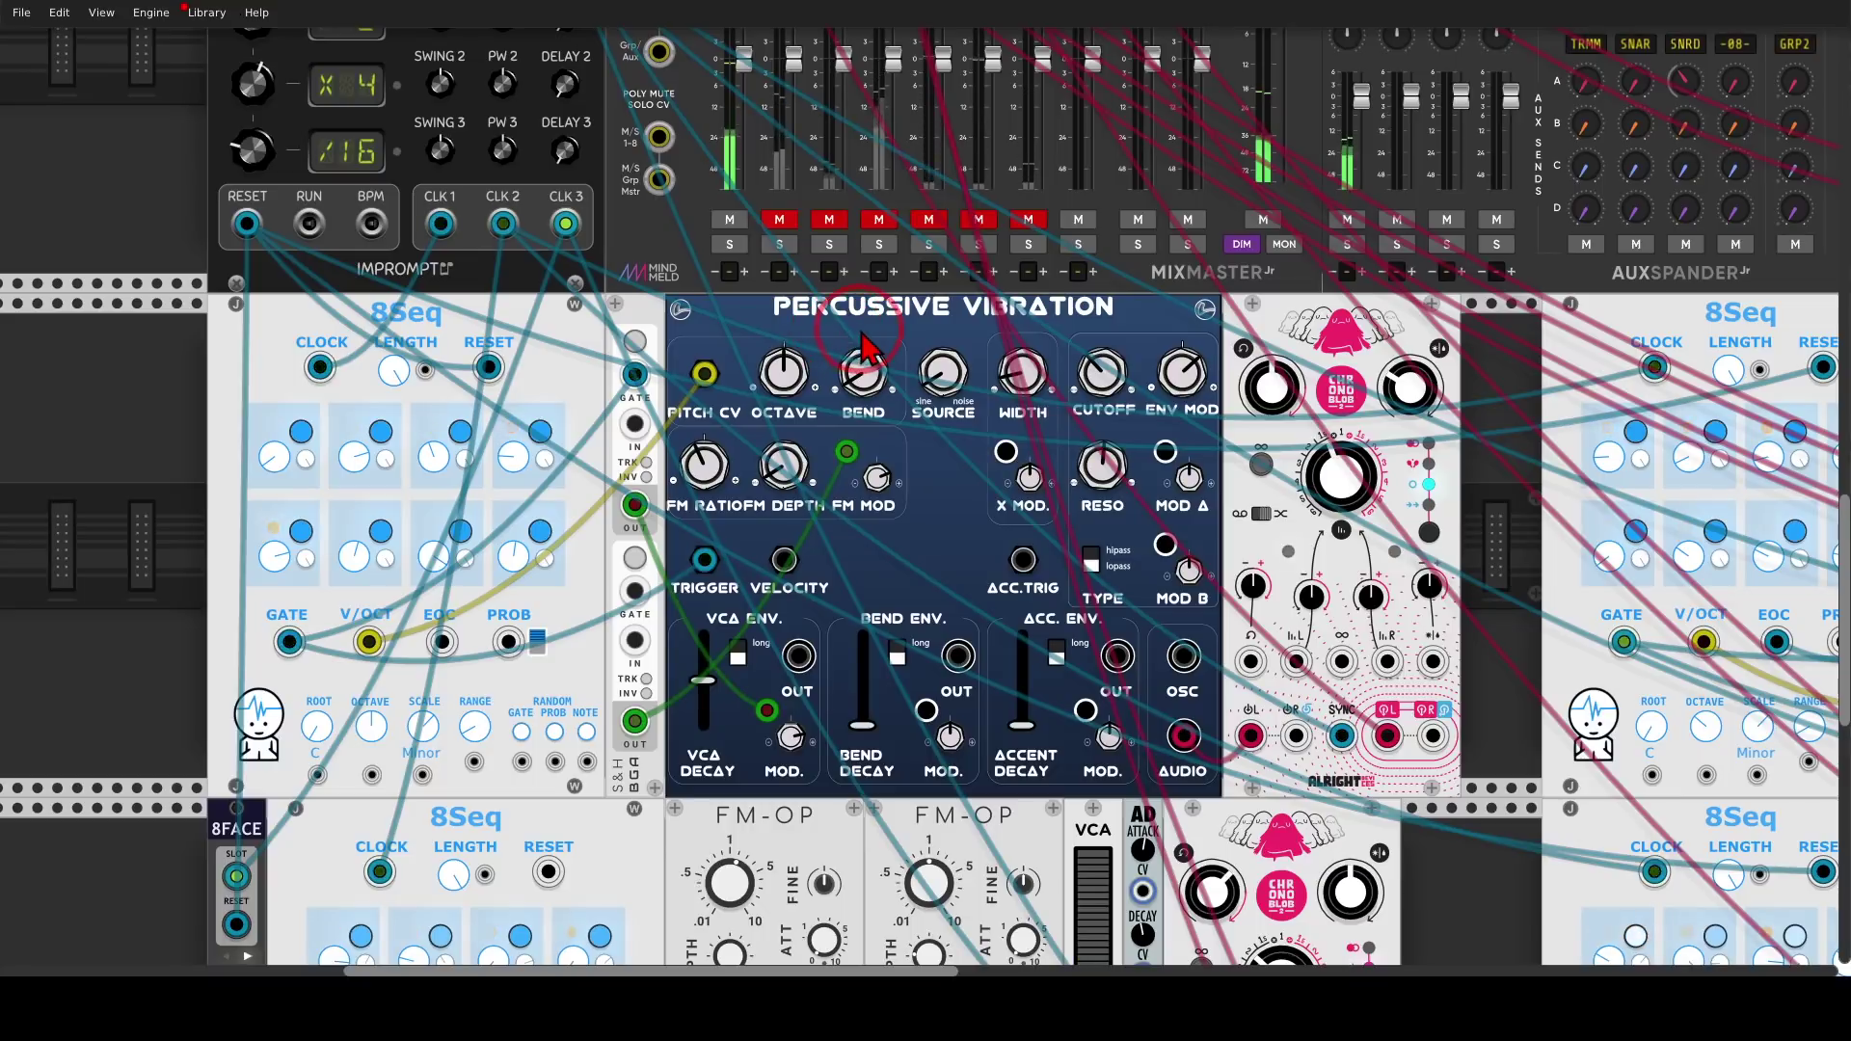
# Trace the EOC output of the 8Seq beside Interzone into the CHANCES input, and CHANCES' OUTPUT A back to the 8Seq's RANDOM inputs
pyautogui.moveTo(967, 332); pyautogui.dragTo(4, 265)
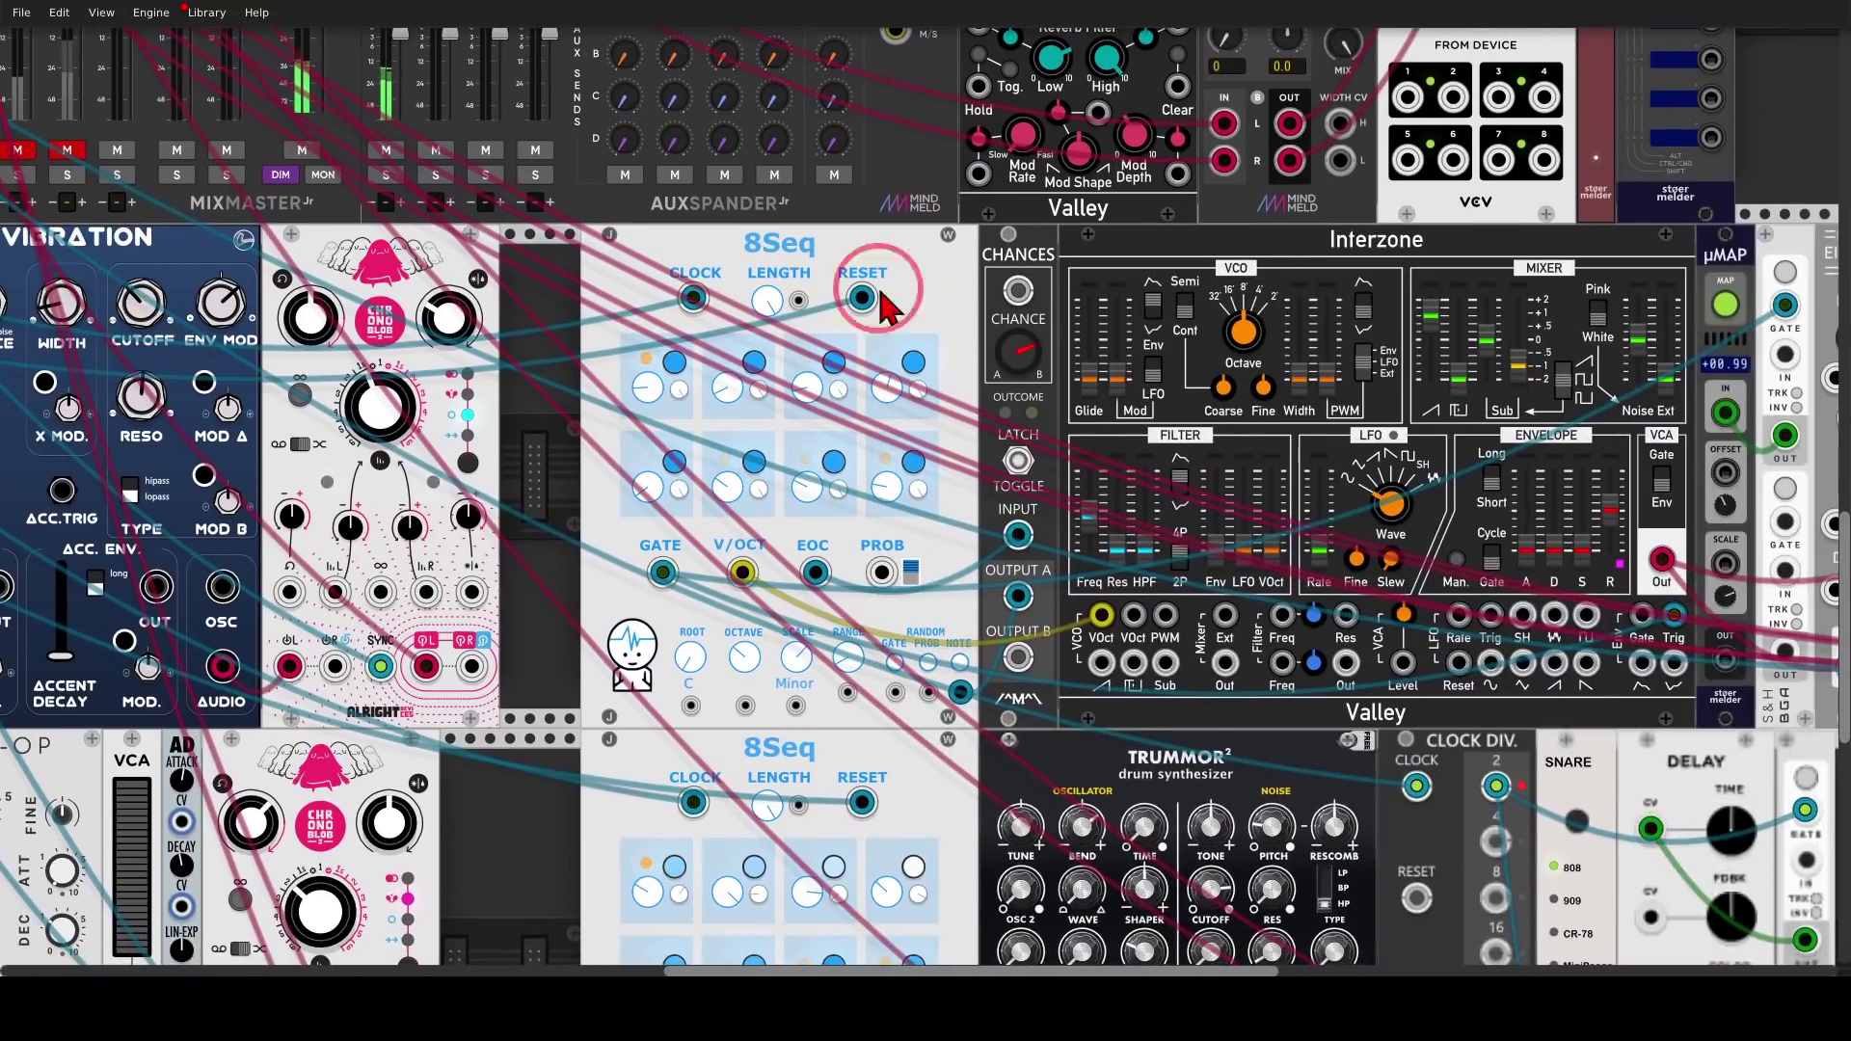
pyautogui.moveTo(947, 295); pyautogui.dragTo(464, 274)
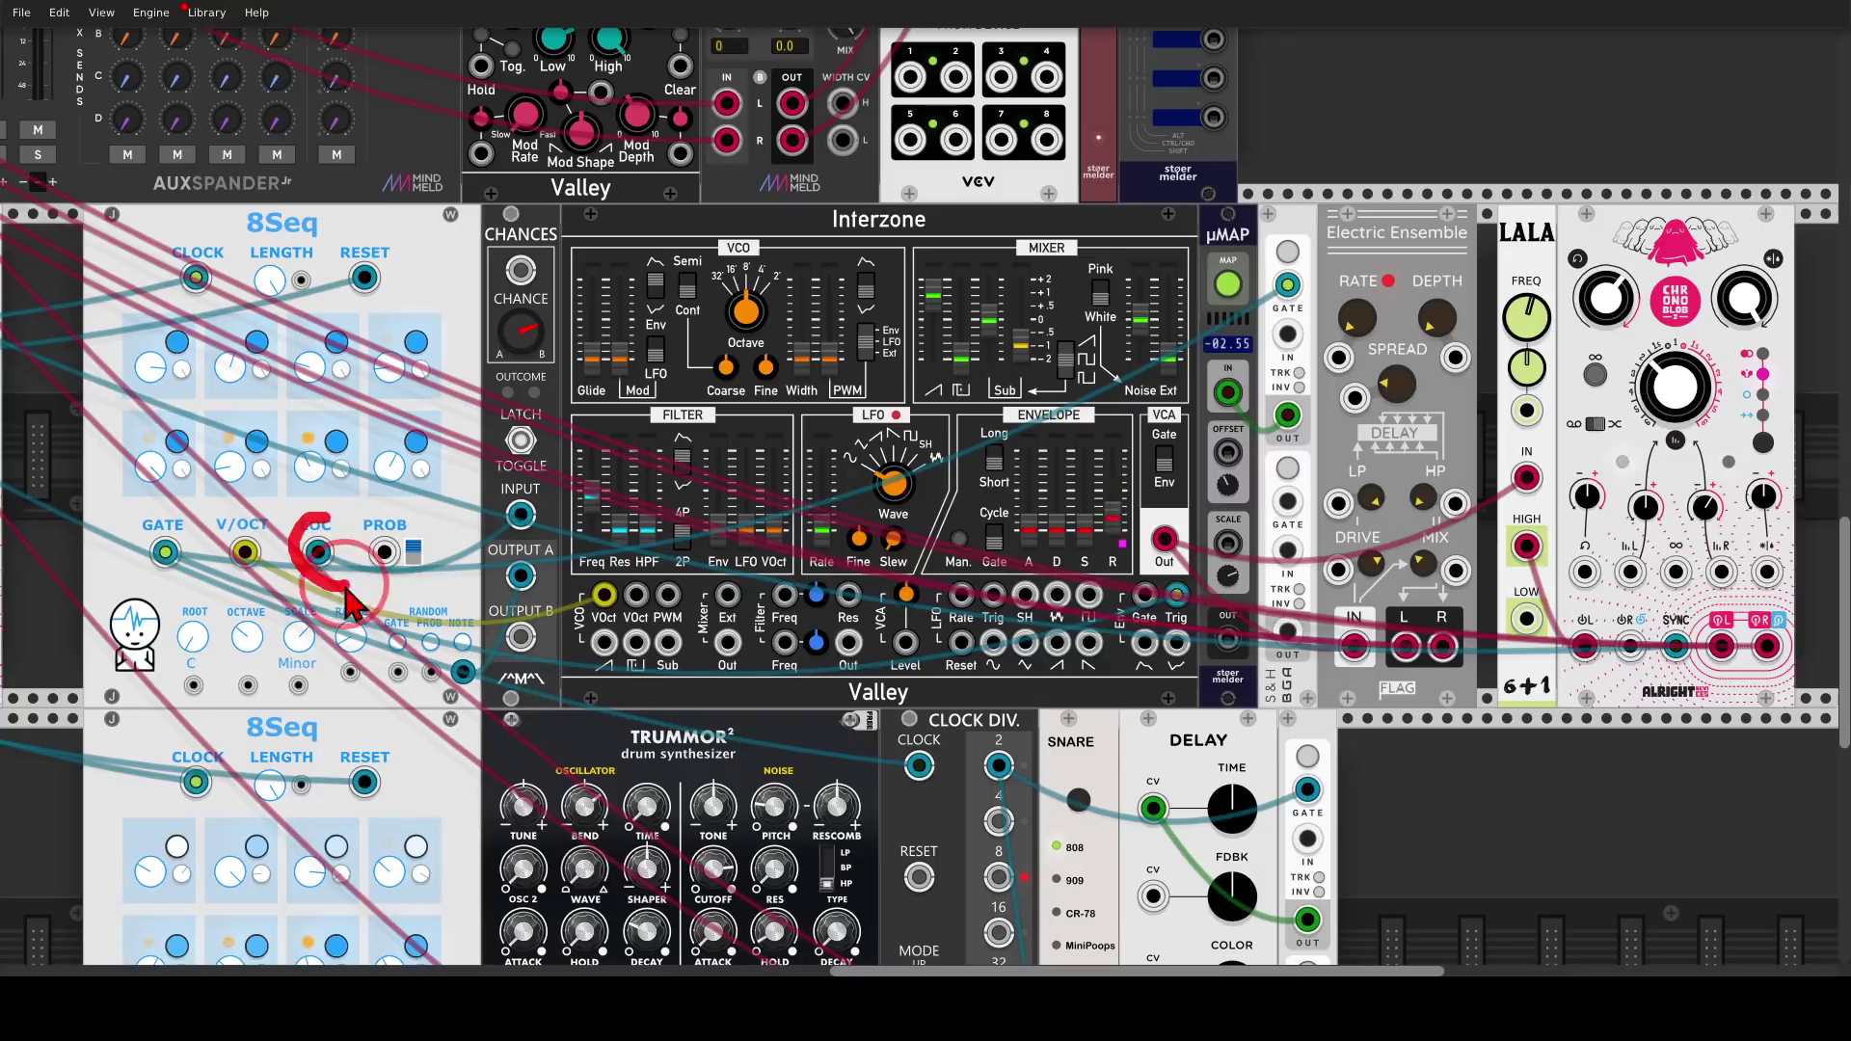
pyautogui.moveTo(363, 552); pyautogui.dragTo(487, 541)
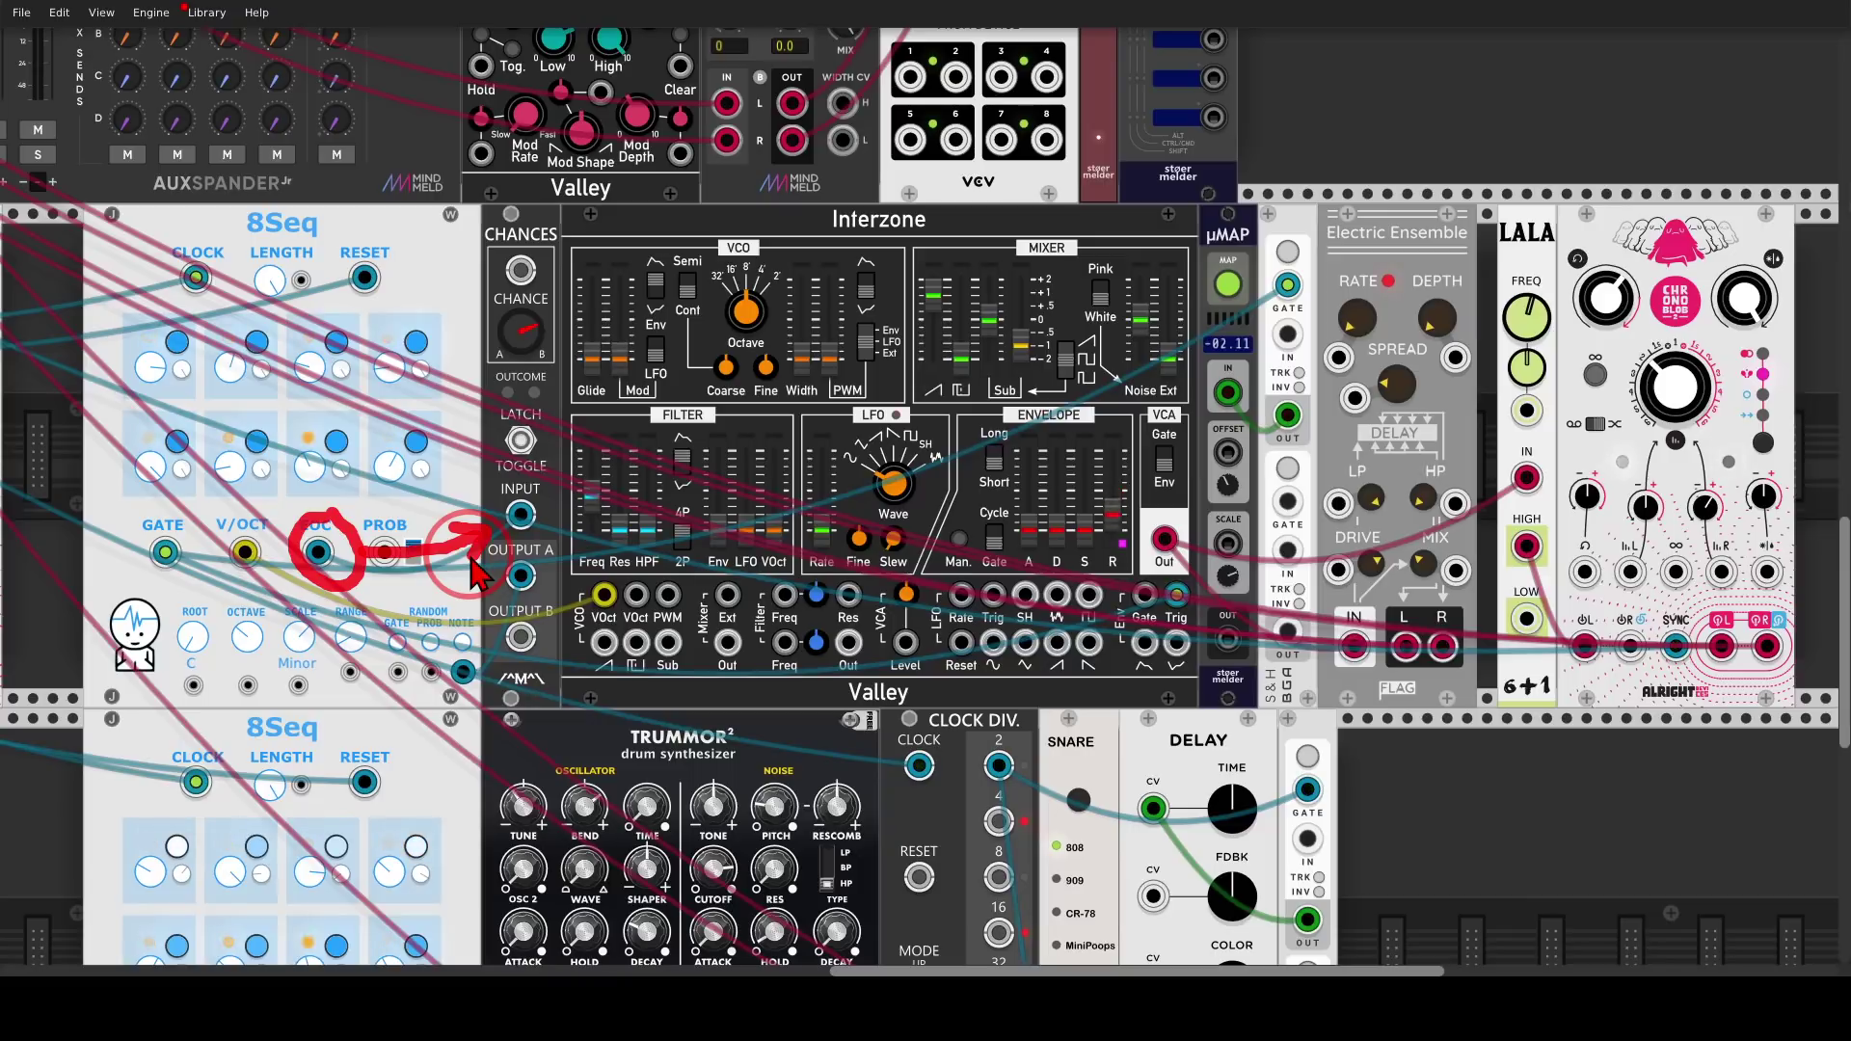
pyautogui.moveTo(511, 583); pyautogui.dragTo(480, 645)
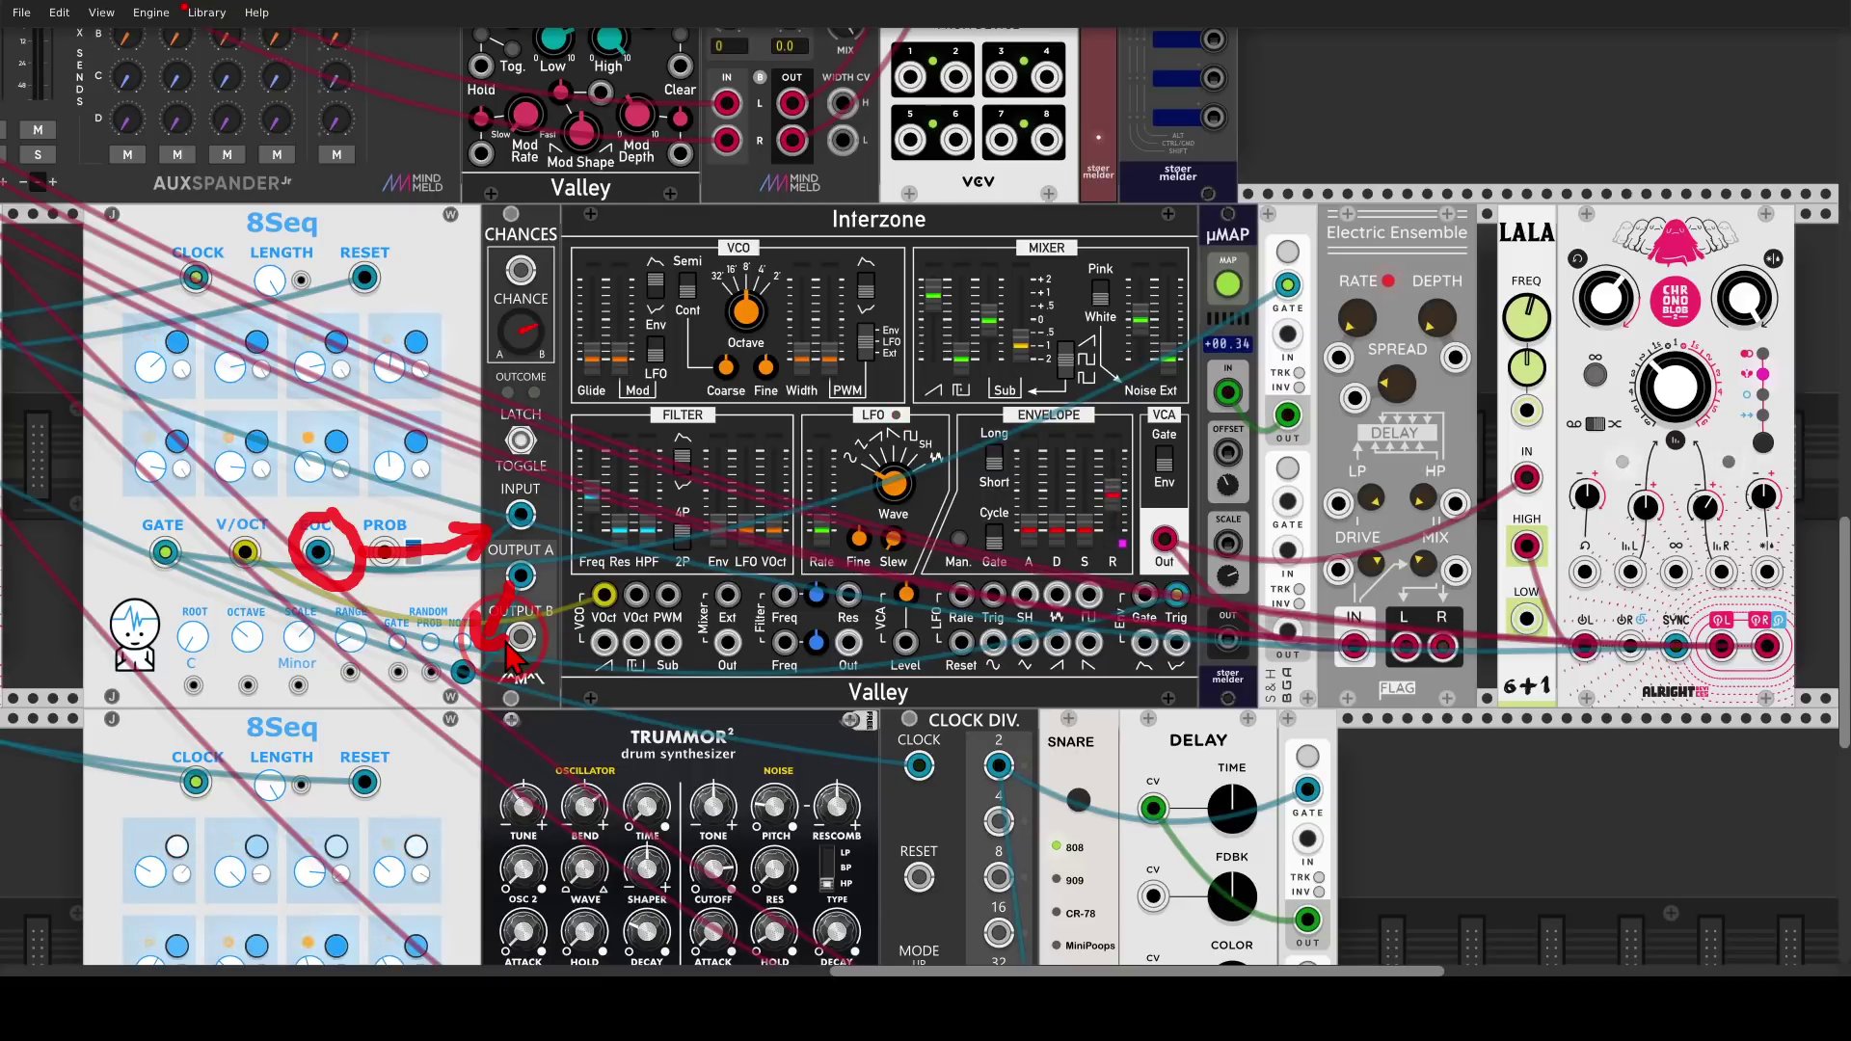
pyautogui.hotkey('shift', 'F9')
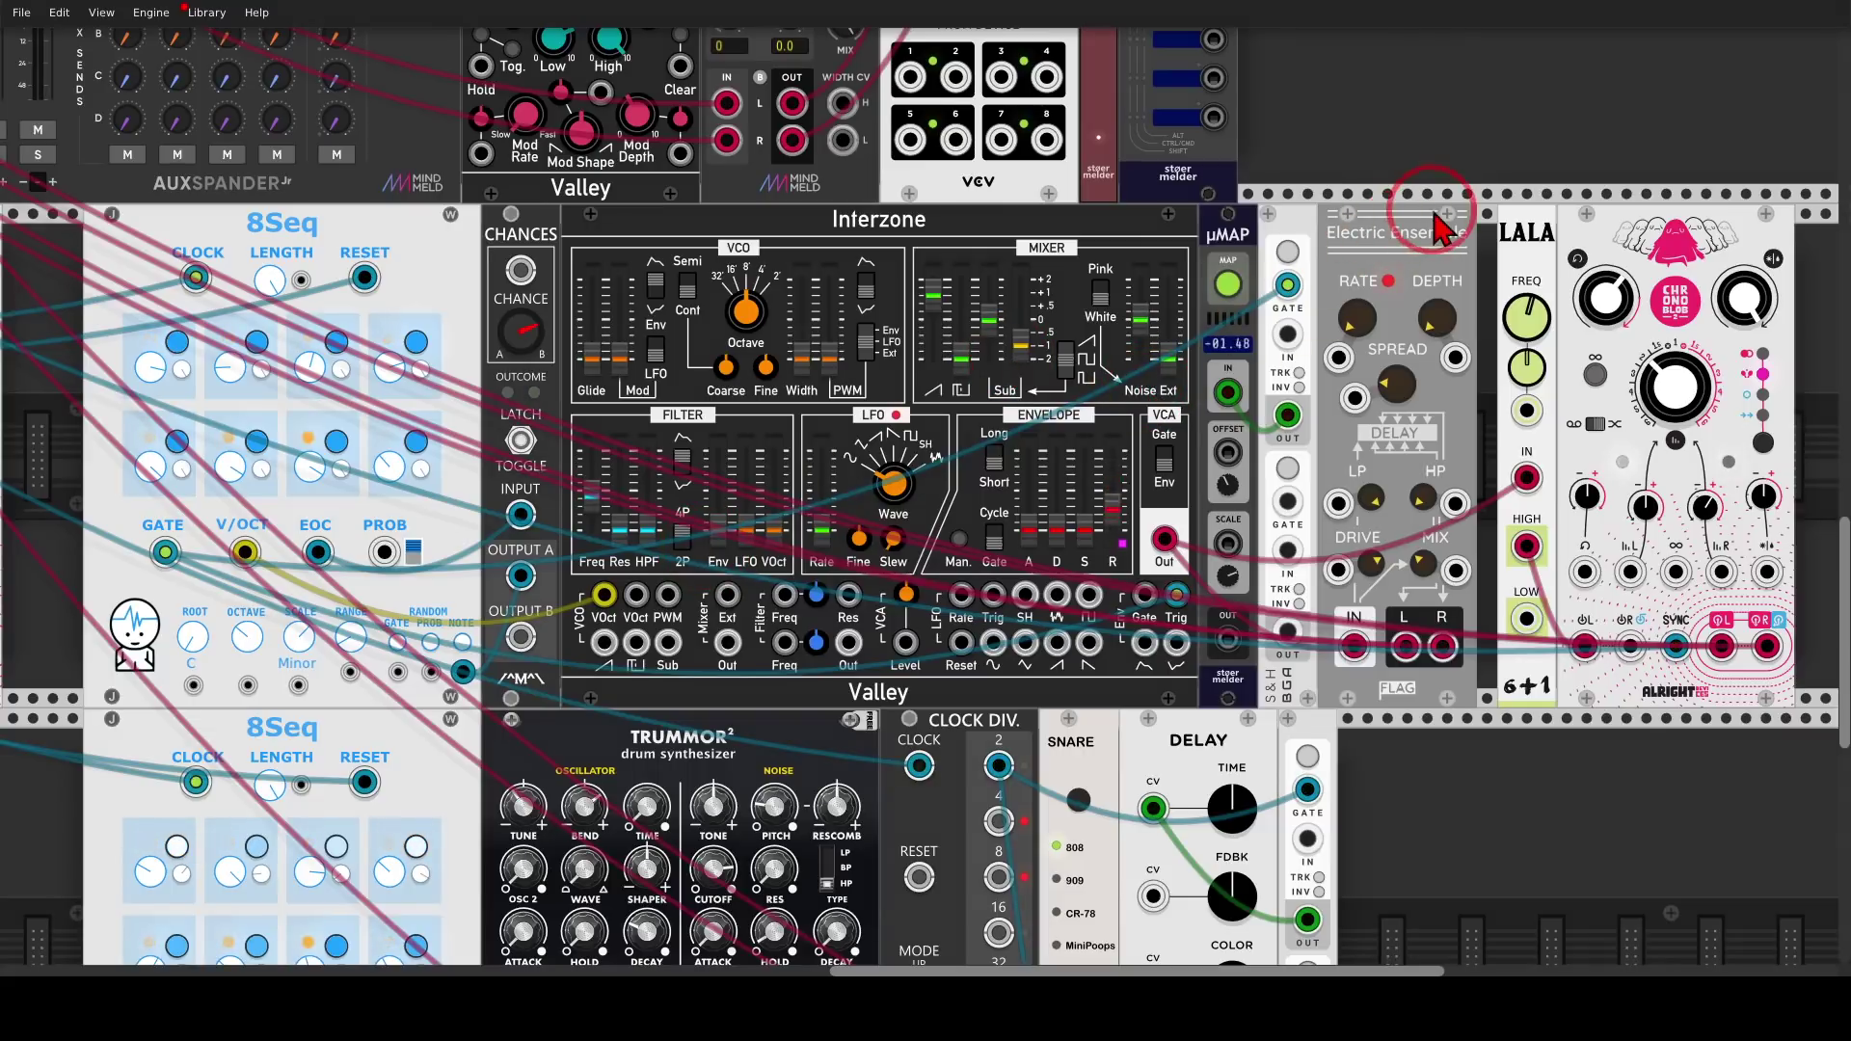
# Circle the Electric Ensemble module and follow Interzone's audio path on through LALA to the Chronoblob delay
pyautogui.moveTo(1435, 223)
pyautogui.mouseDown()
pyautogui.moveTo(1362, 210)
pyautogui.moveTo(1363, 292)
pyautogui.moveTo(1471, 272)
pyautogui.moveTo(1427, 202)
pyautogui.mouseUp()
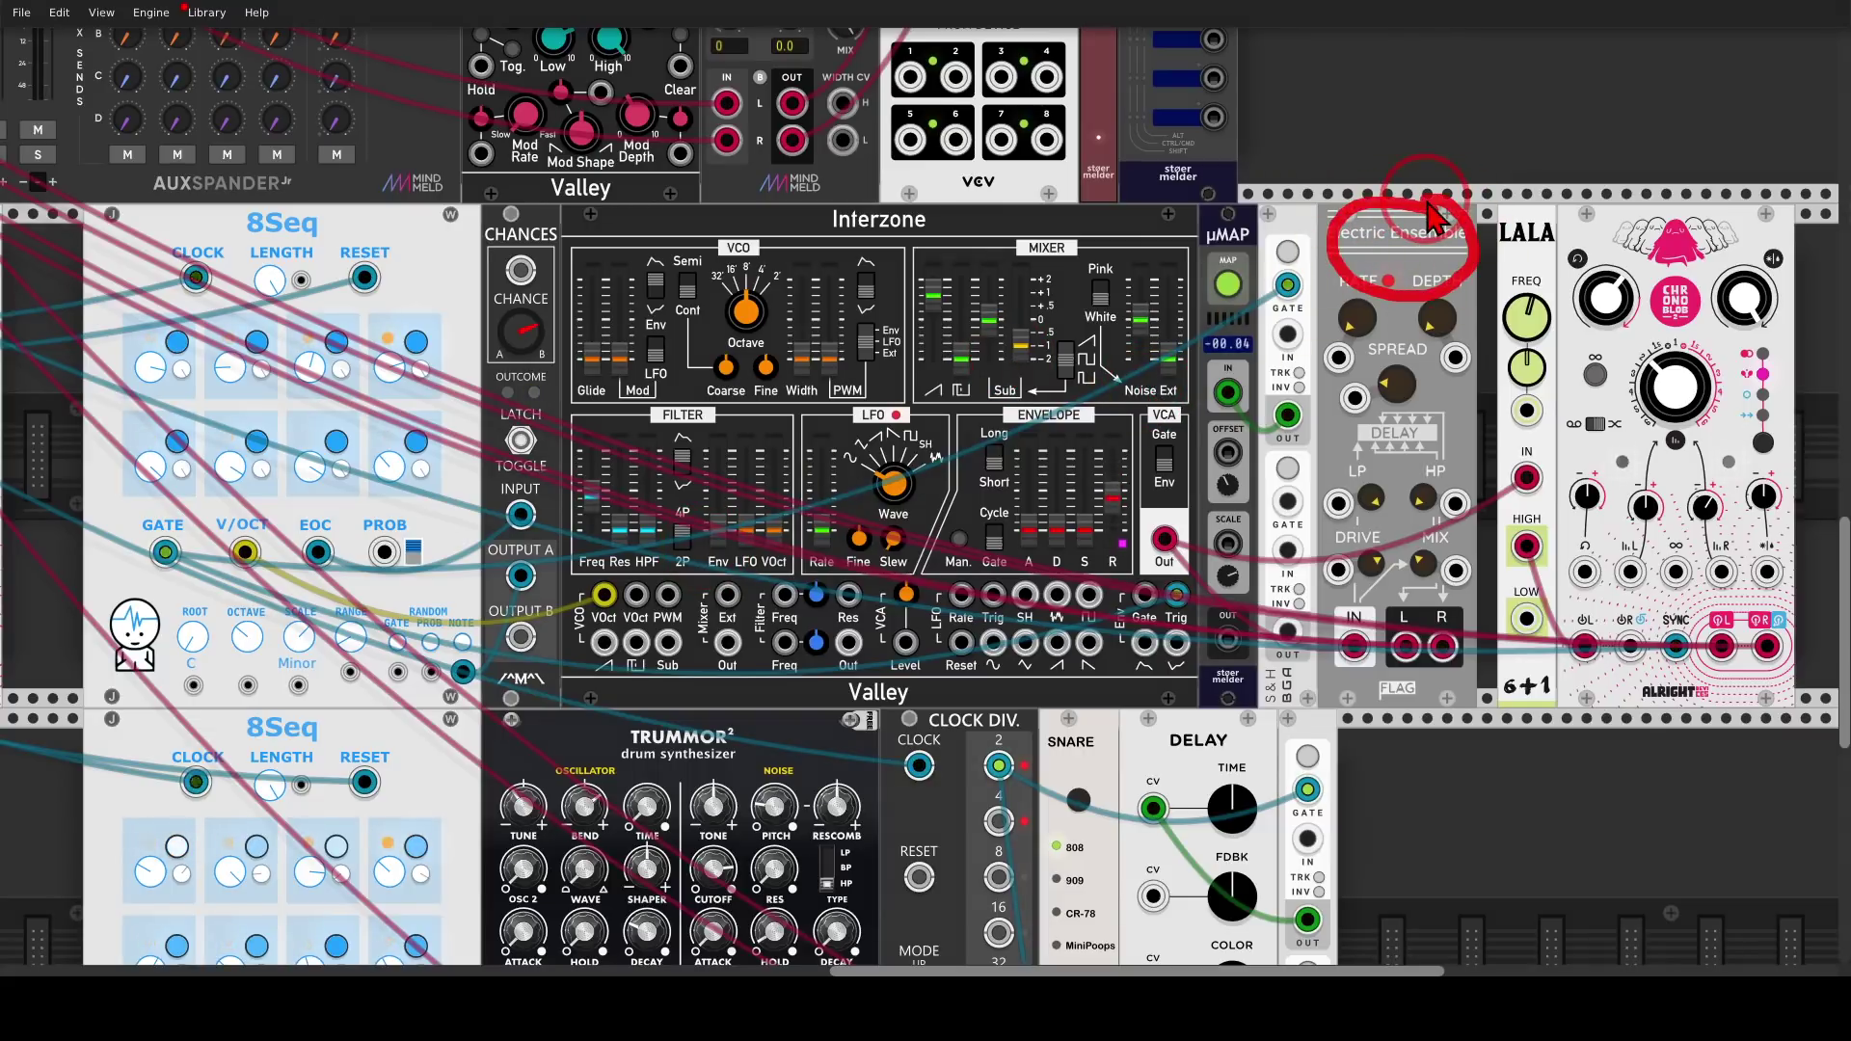
pyautogui.hotkey('shift', 'F9')
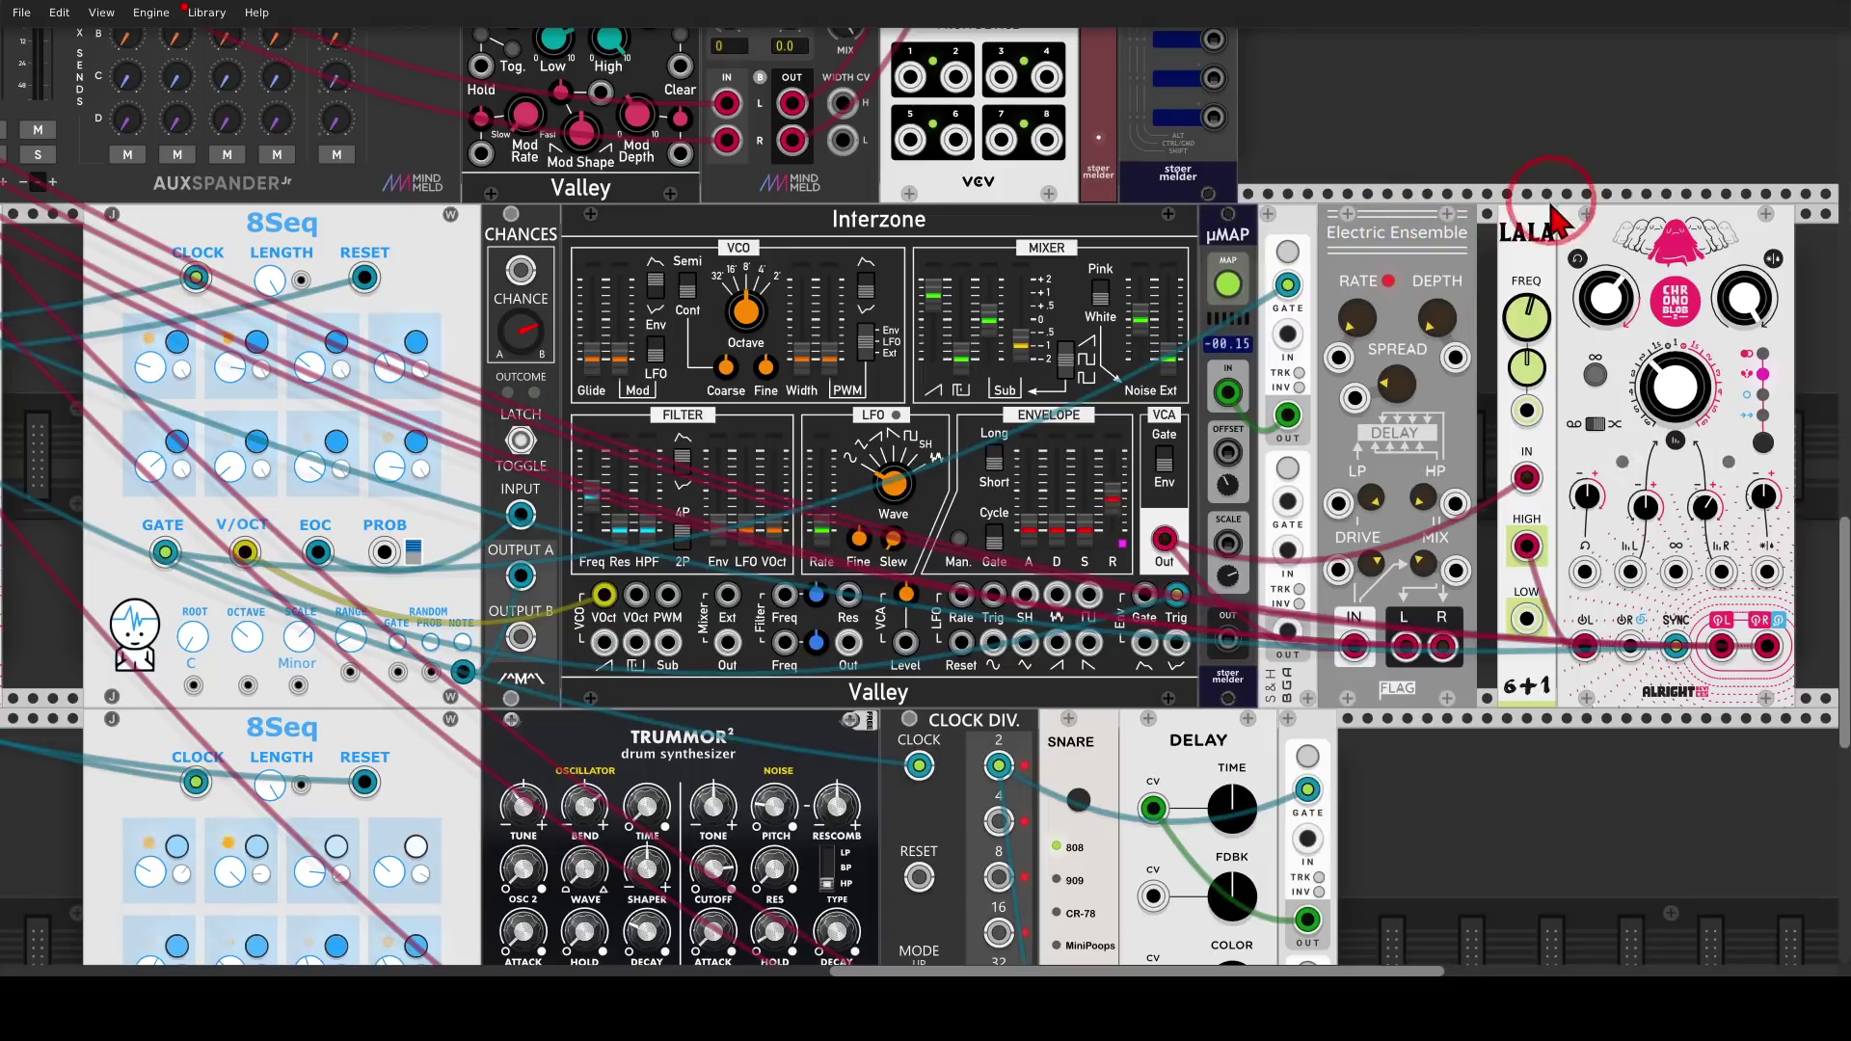
pyautogui.moveTo(1549, 207)
pyautogui.mouseDown()
pyautogui.moveTo(1524, 260)
pyautogui.moveTo(1567, 212)
pyautogui.moveTo(1555, 253)
pyautogui.moveTo(1580, 365)
pyautogui.moveTo(1641, 416)
pyautogui.moveTo(1659, 490)
pyautogui.moveTo(1587, 520)
pyautogui.mouseUp()
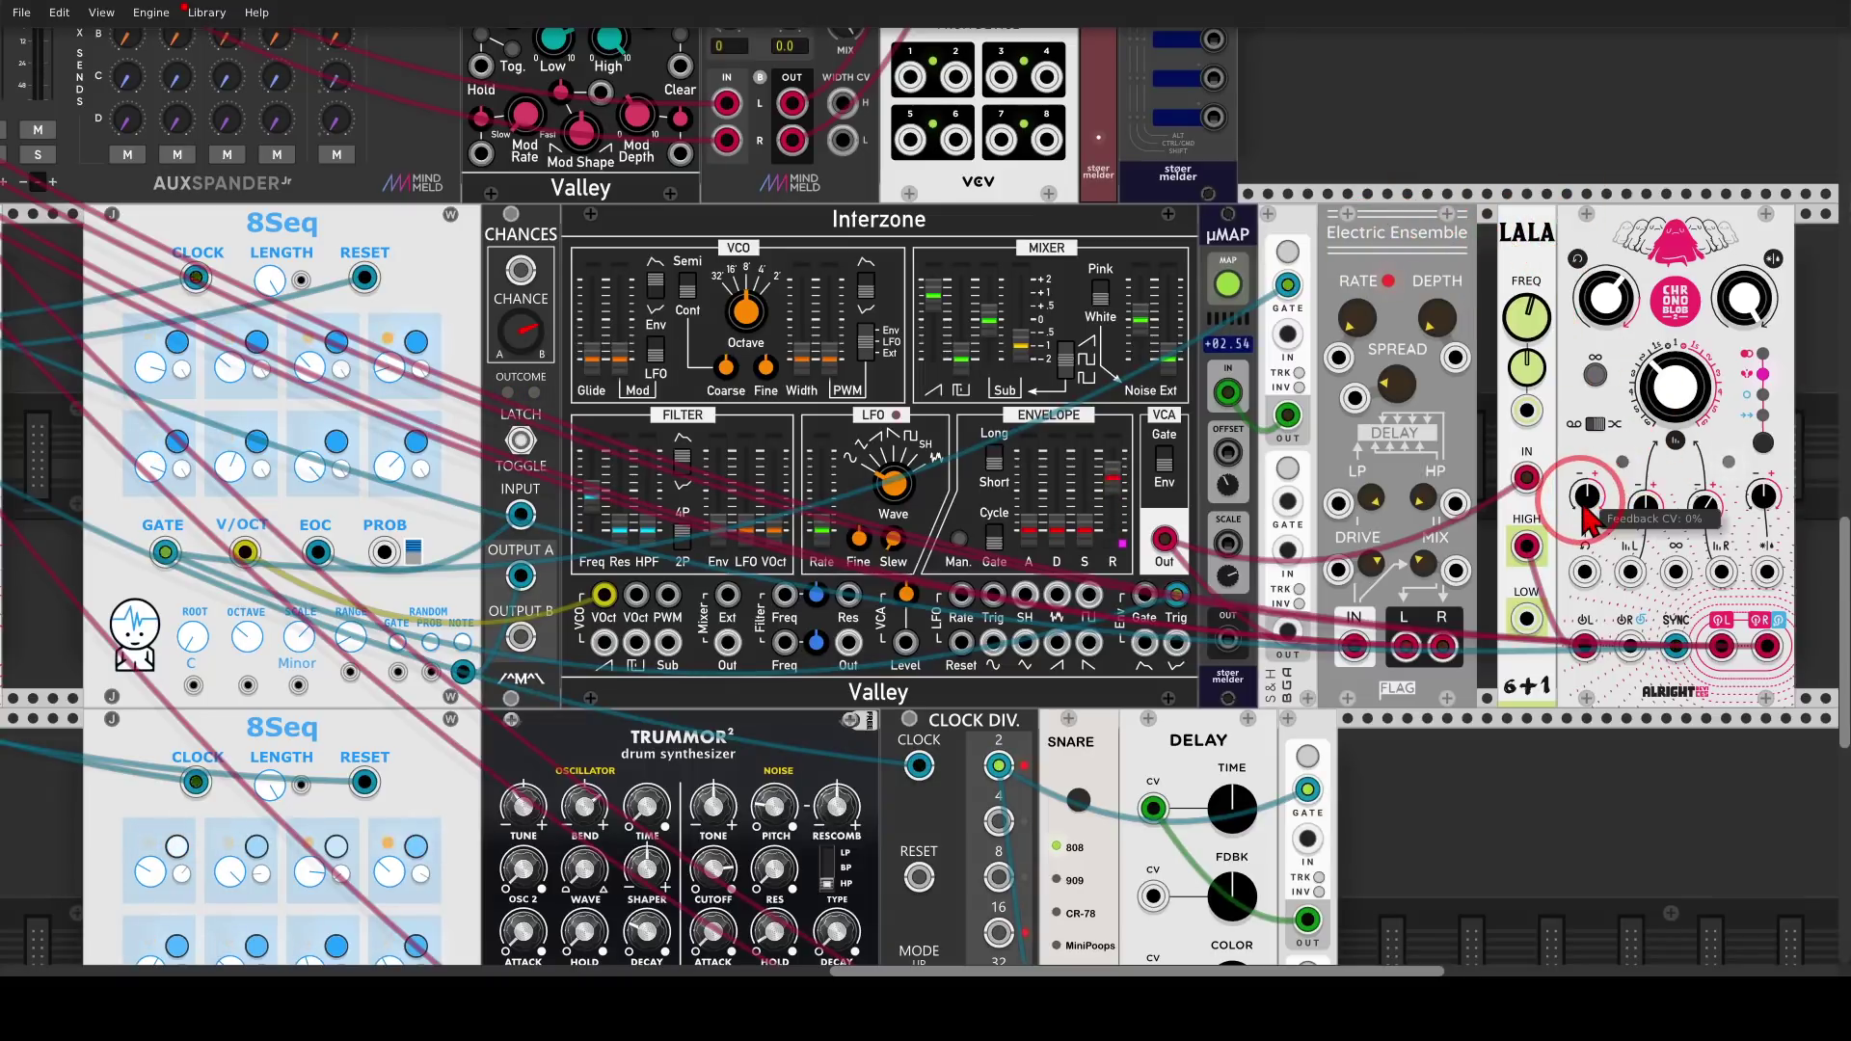
# Mark µMAP and the S&H output feeding it, with an arrow to the Interzone envelope slider it modulates, and clear the marks
pyautogui.moveTo(1249, 203)
pyautogui.mouseDown()
pyautogui.moveTo(1182, 246)
pyautogui.moveTo(1238, 262)
pyautogui.moveTo(1263, 241)
pyautogui.moveTo(1233, 207)
pyautogui.mouseUp()
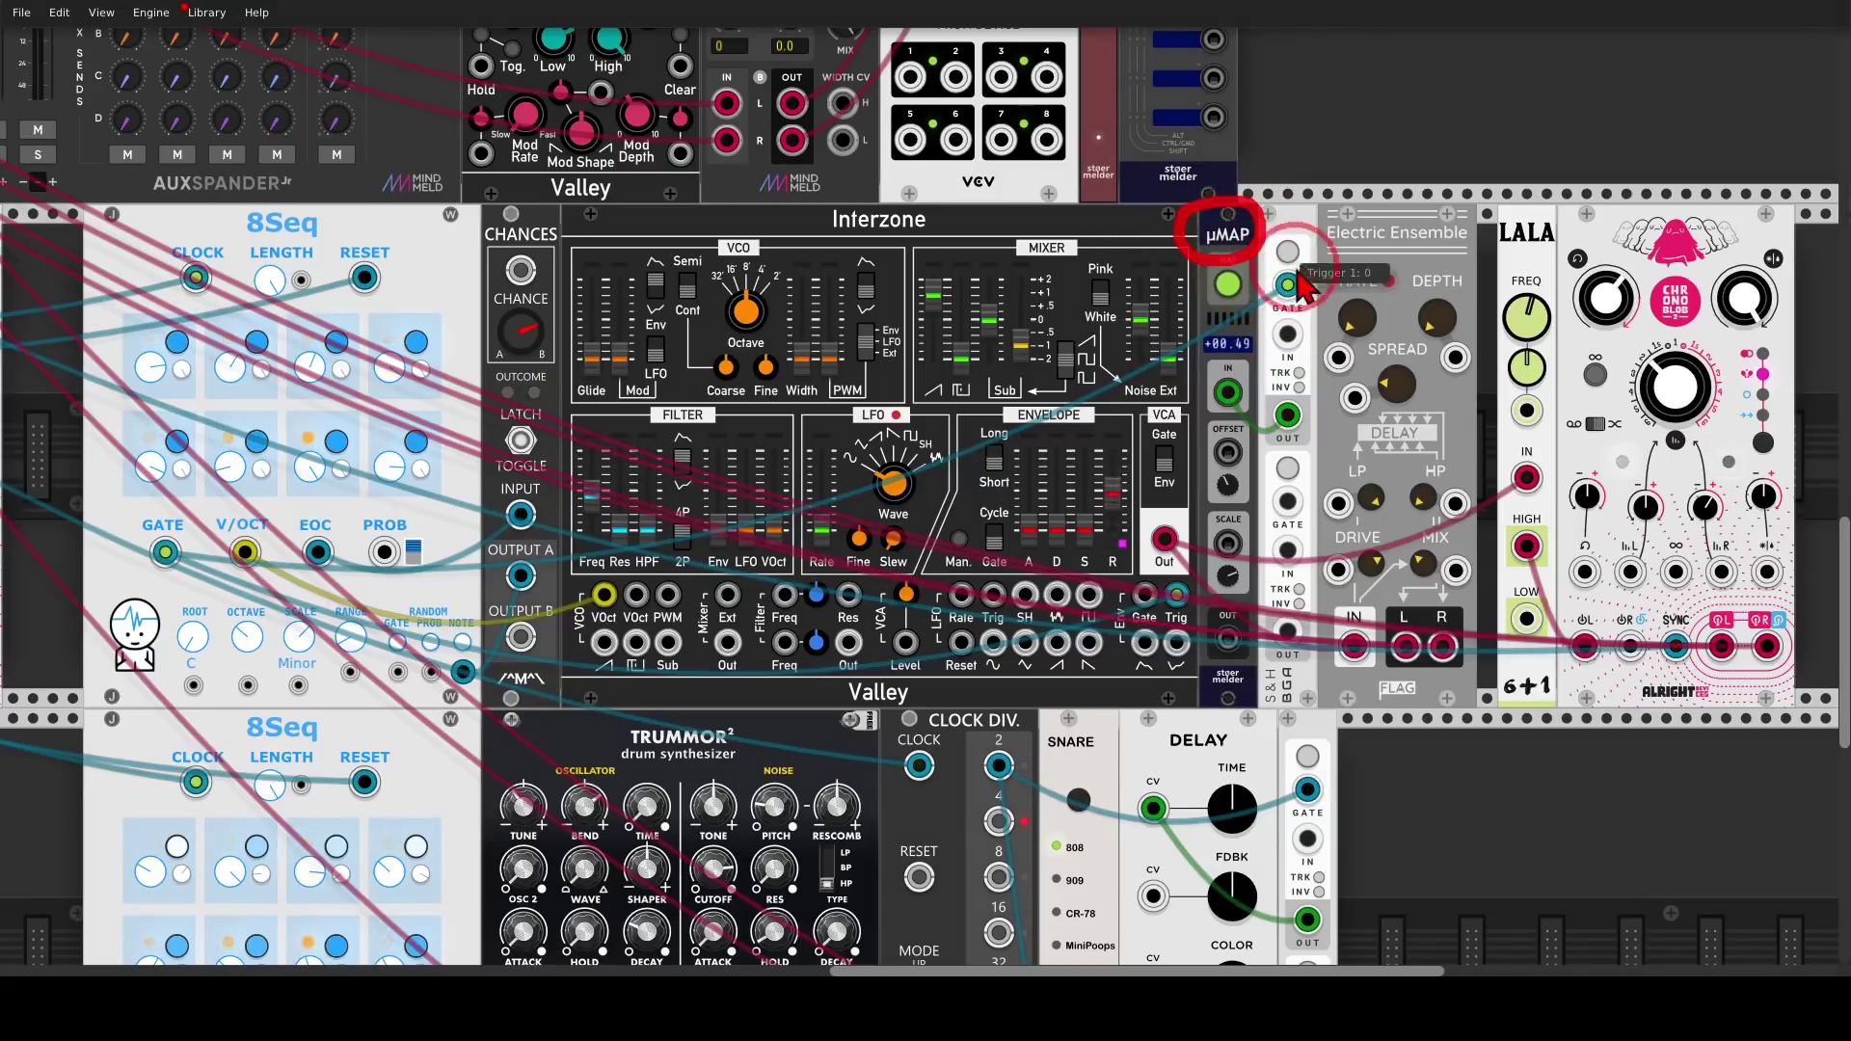
pyautogui.moveTo(1278, 347)
pyautogui.mouseDown()
pyautogui.moveTo(1326, 415)
pyautogui.moveTo(1272, 429)
pyautogui.moveTo(1251, 395)
pyautogui.moveTo(1127, 487)
pyautogui.mouseUp()
pyautogui.moveTo(1126, 487); pyautogui.dragTo(1208, 466)
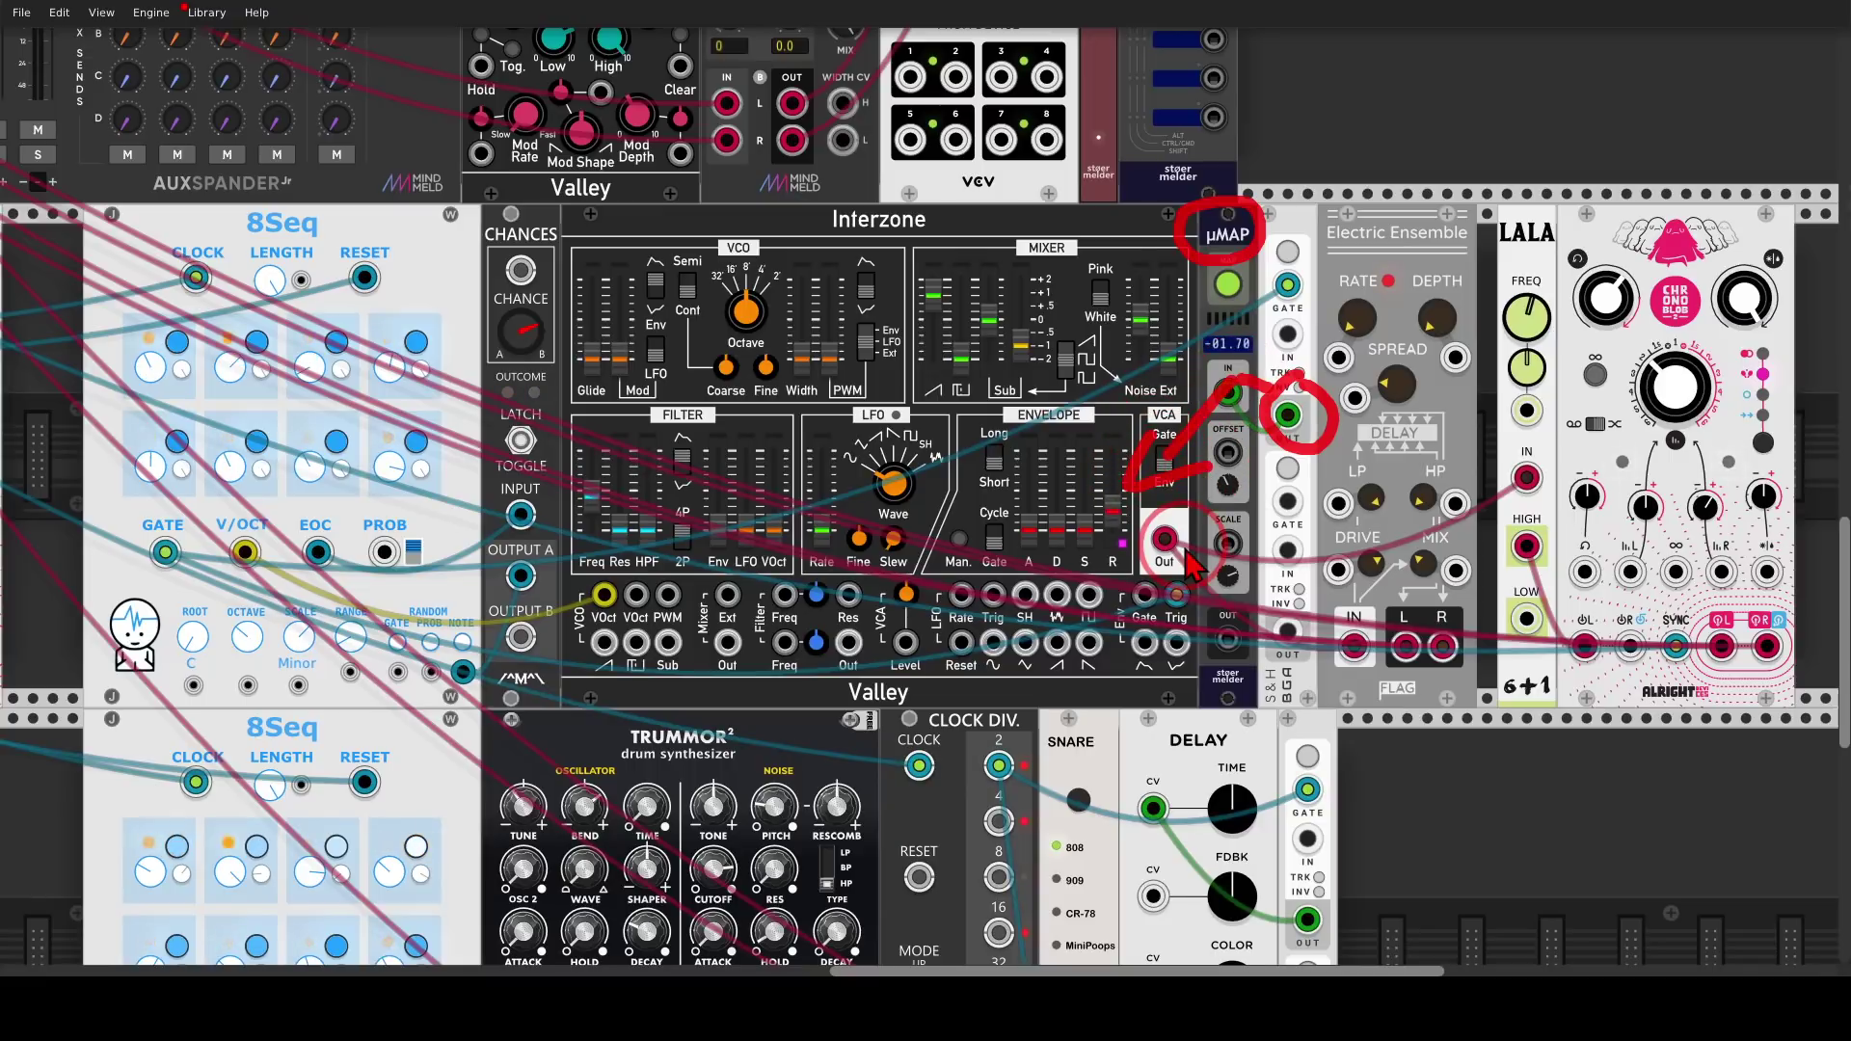
pyautogui.hotkey('shift', 'F9')
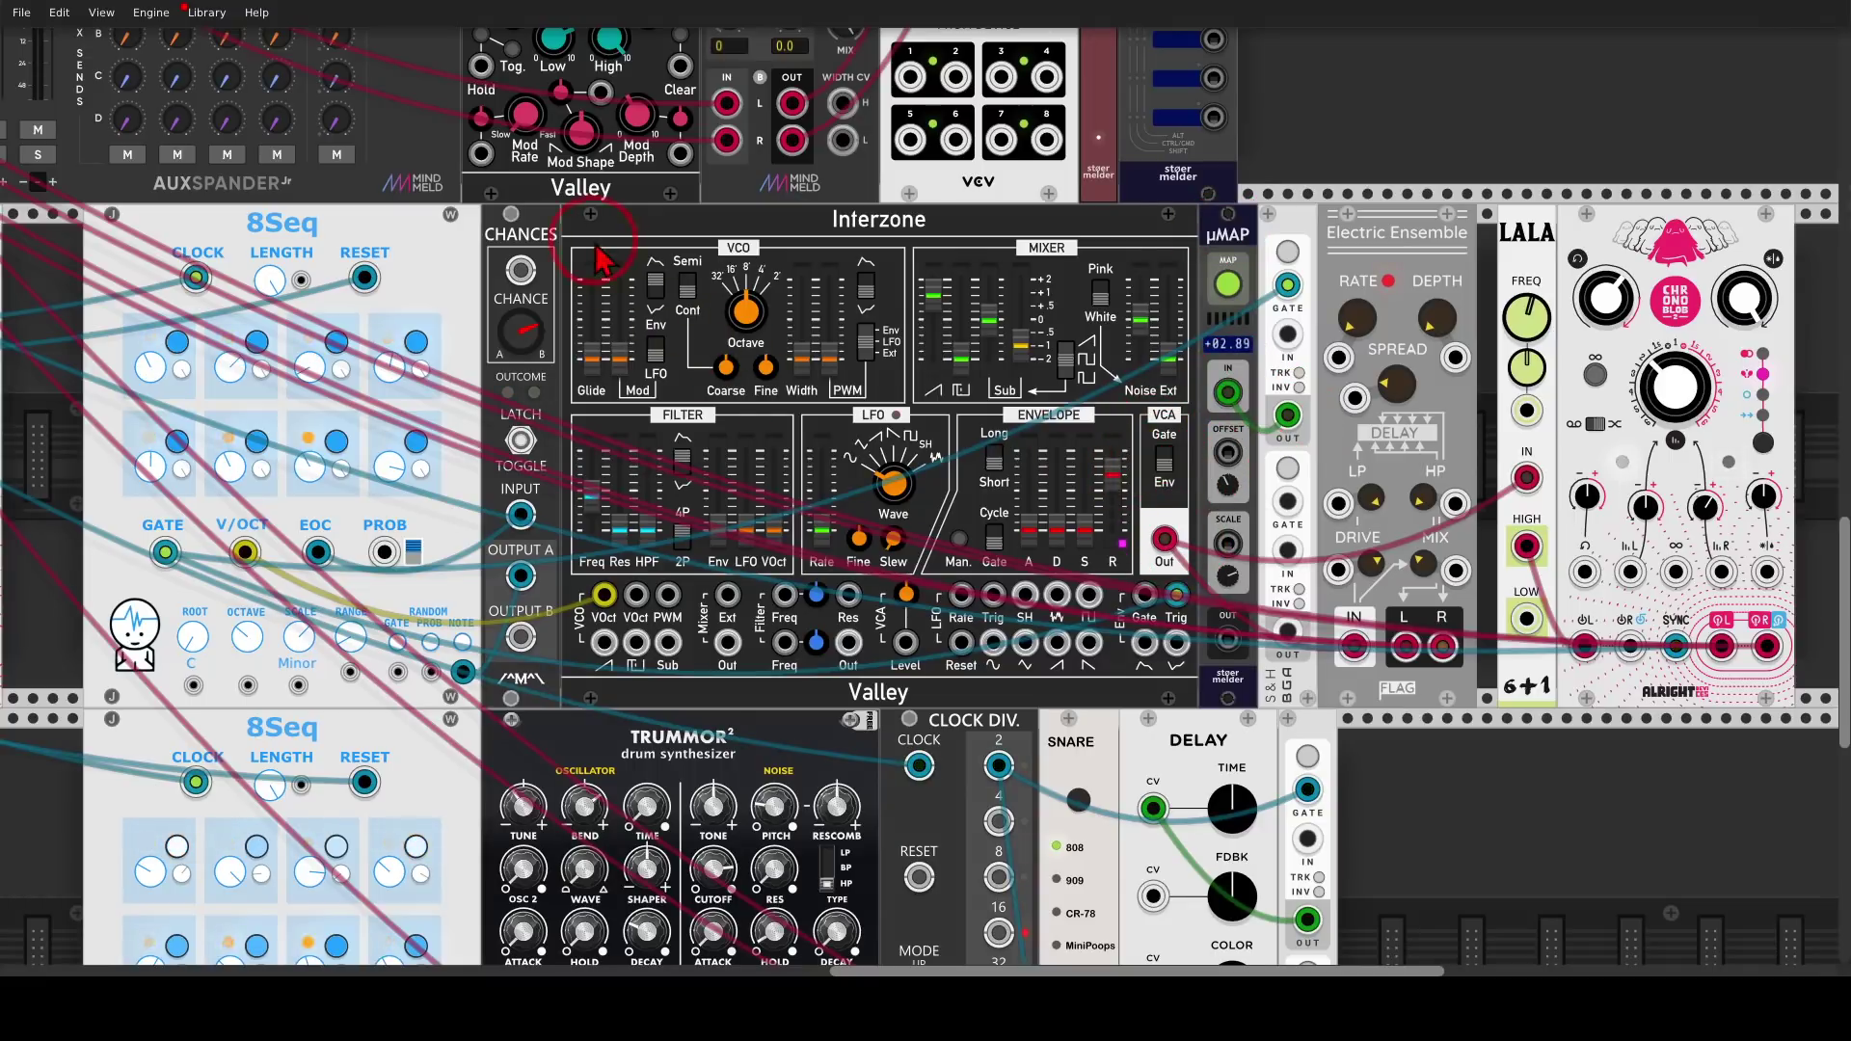
pyautogui.moveTo(333, 223)
pyautogui.mouseDown()
pyautogui.moveTo(1275, 345)
pyautogui.moveTo(1346, 376)
pyautogui.mouseUp()
pyautogui.scroll(2, 400, 352)
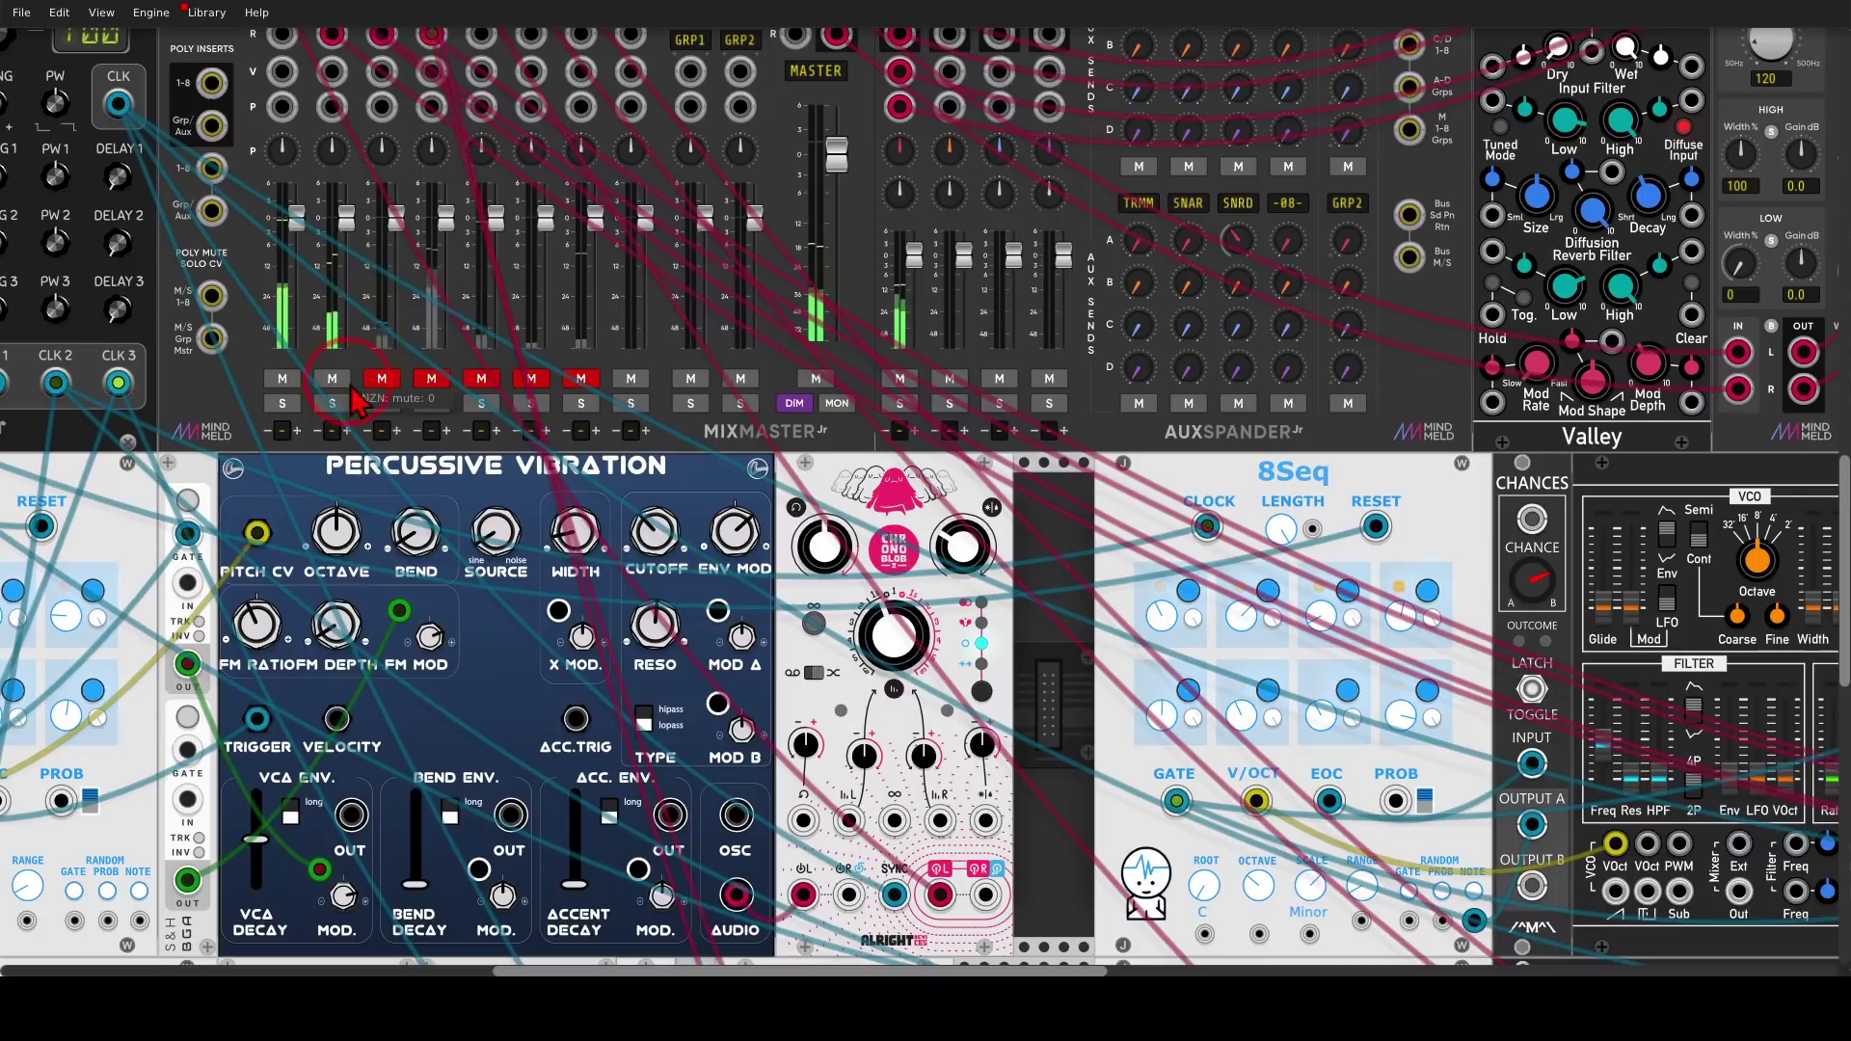
pyautogui.moveTo(1253, 477)
pyautogui.mouseDown()
pyautogui.moveTo(1297, 520)
pyautogui.moveTo(395, 208)
pyautogui.moveTo(289, 214)
pyautogui.mouseUp()
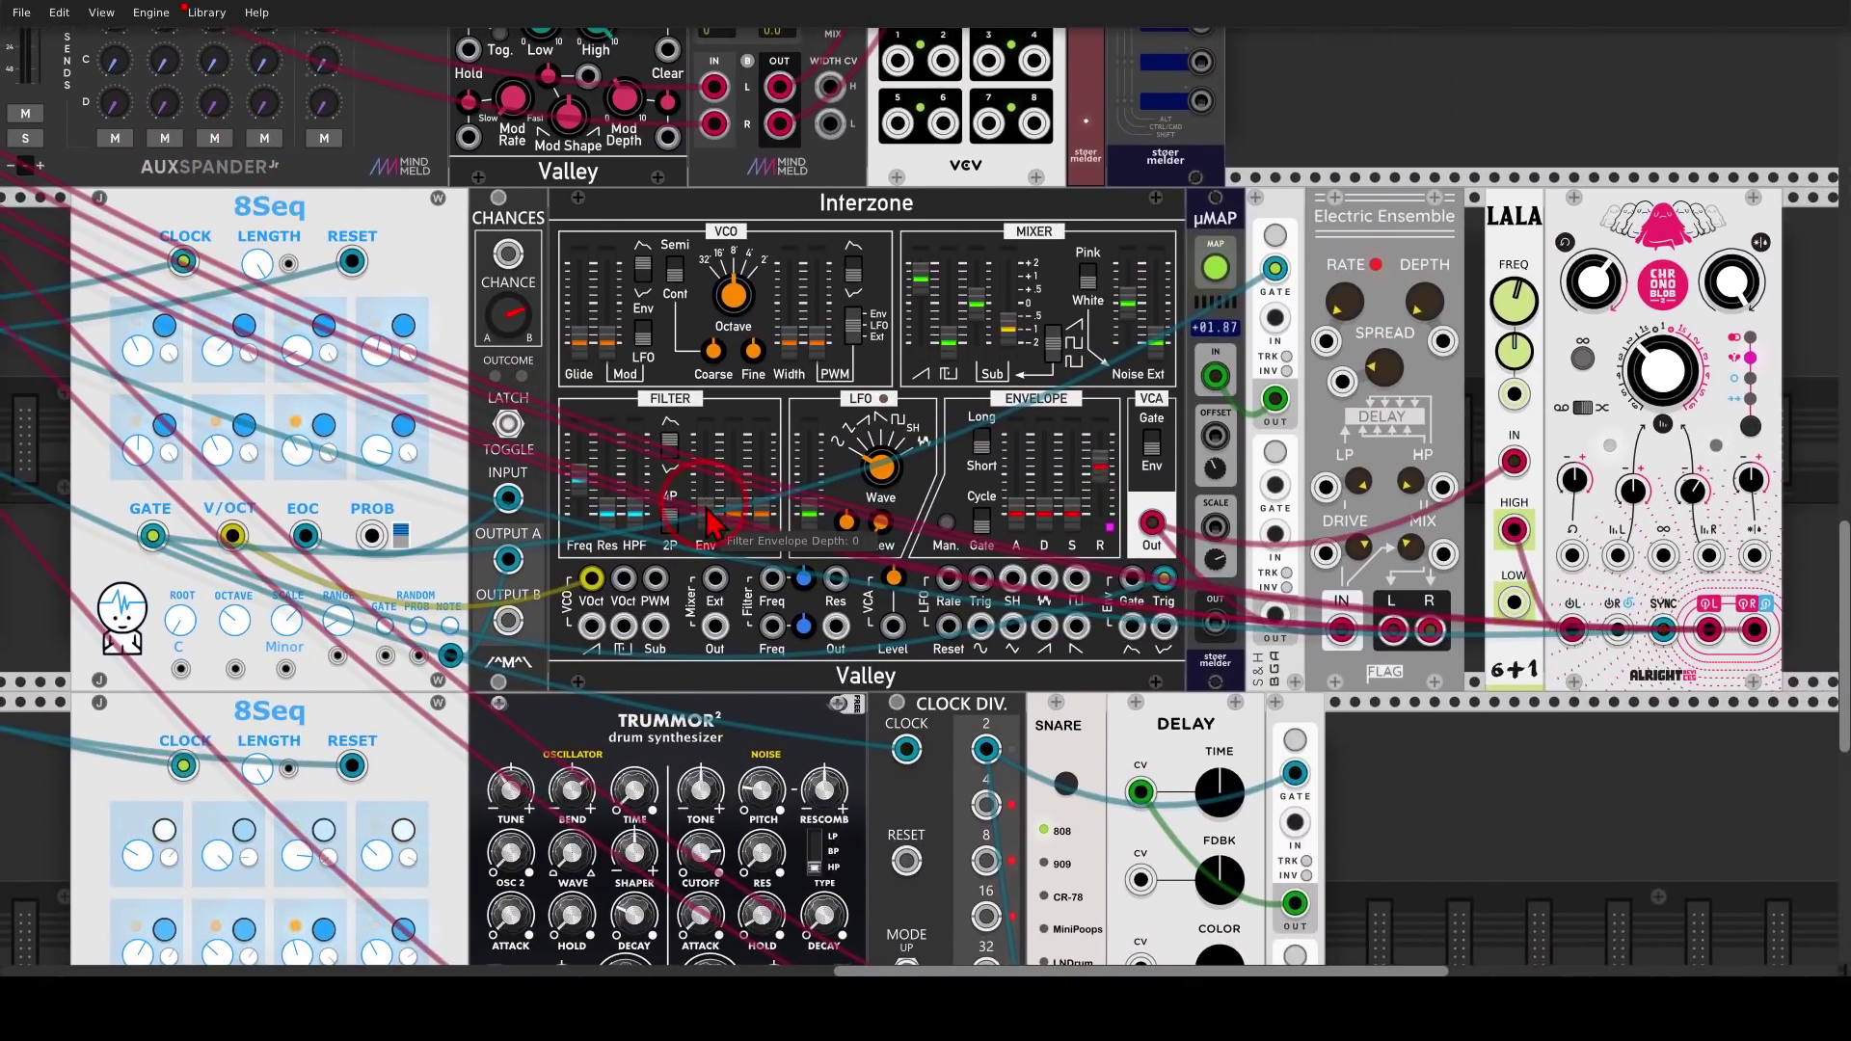
# Adjust Interzone's filter frequency and vary the filter envelope depth to demonstrate the sound, ending with the envelope depth at 0
pyautogui.moveTo(707, 516)
pyautogui.mouseDown()
pyautogui.moveTo(706, 449)
pyautogui.moveTo(707, 514)
pyautogui.mouseUp()
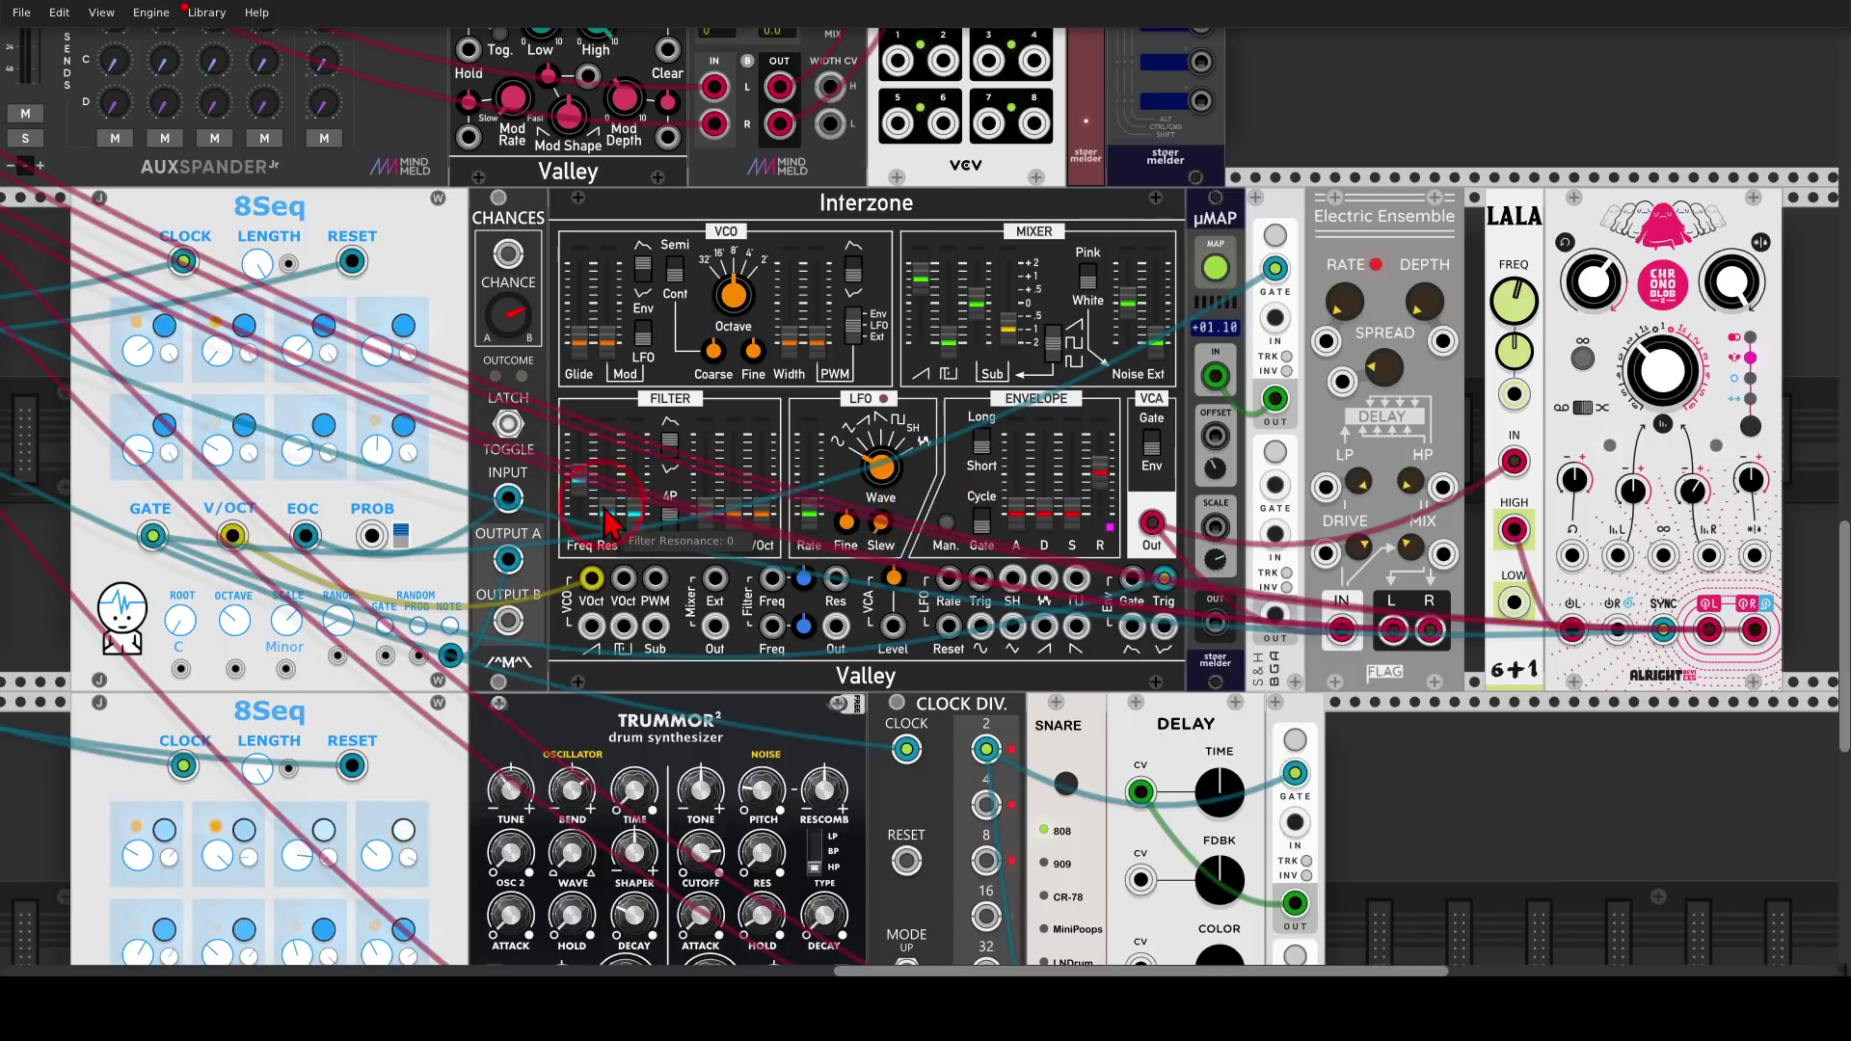
pyautogui.moveTo(580, 481); pyautogui.dragTo(579, 480)
pyautogui.click(703, 499)
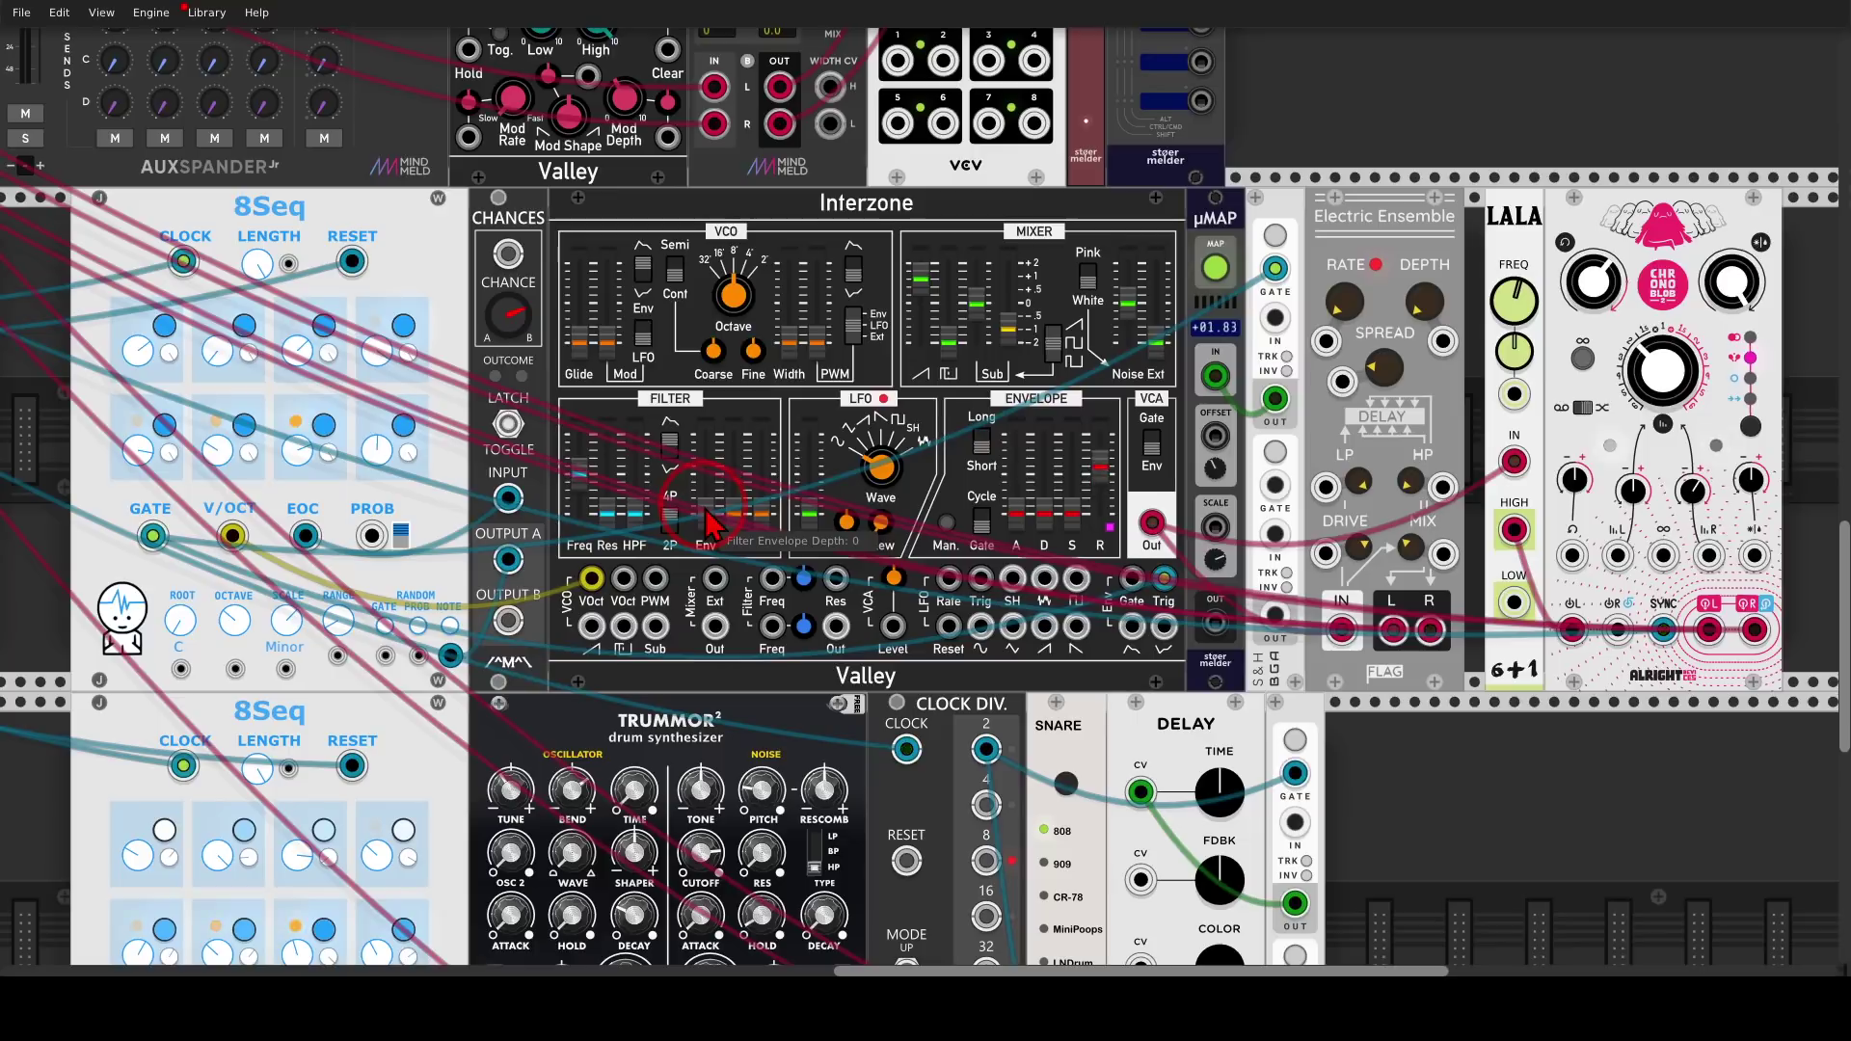
pyautogui.moveTo(706, 512)
pyautogui.mouseDown()
pyautogui.moveTo(706, 449)
pyautogui.moveTo(706, 513)
pyautogui.mouseUp()
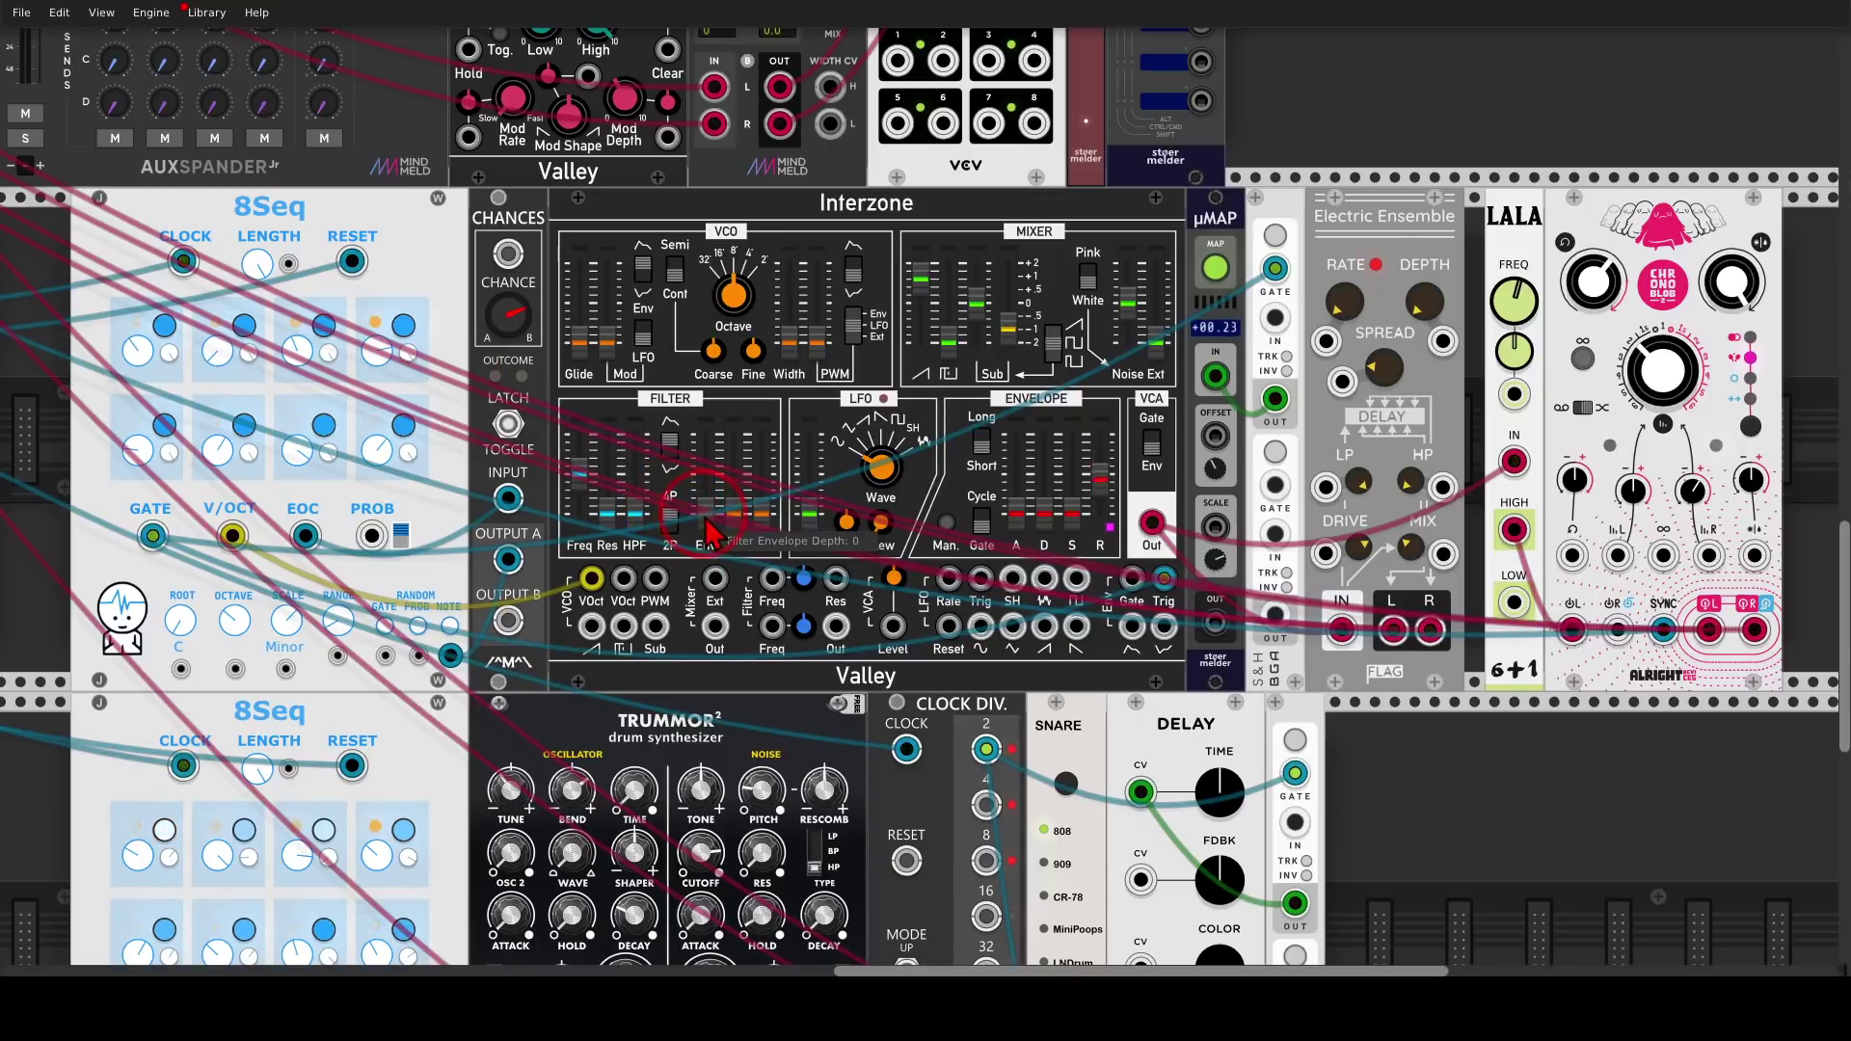
pyautogui.moveTo(711, 532); pyautogui.dragTo(711, 514)
pyautogui.moveTo(705, 466); pyautogui.dragTo(705, 514)
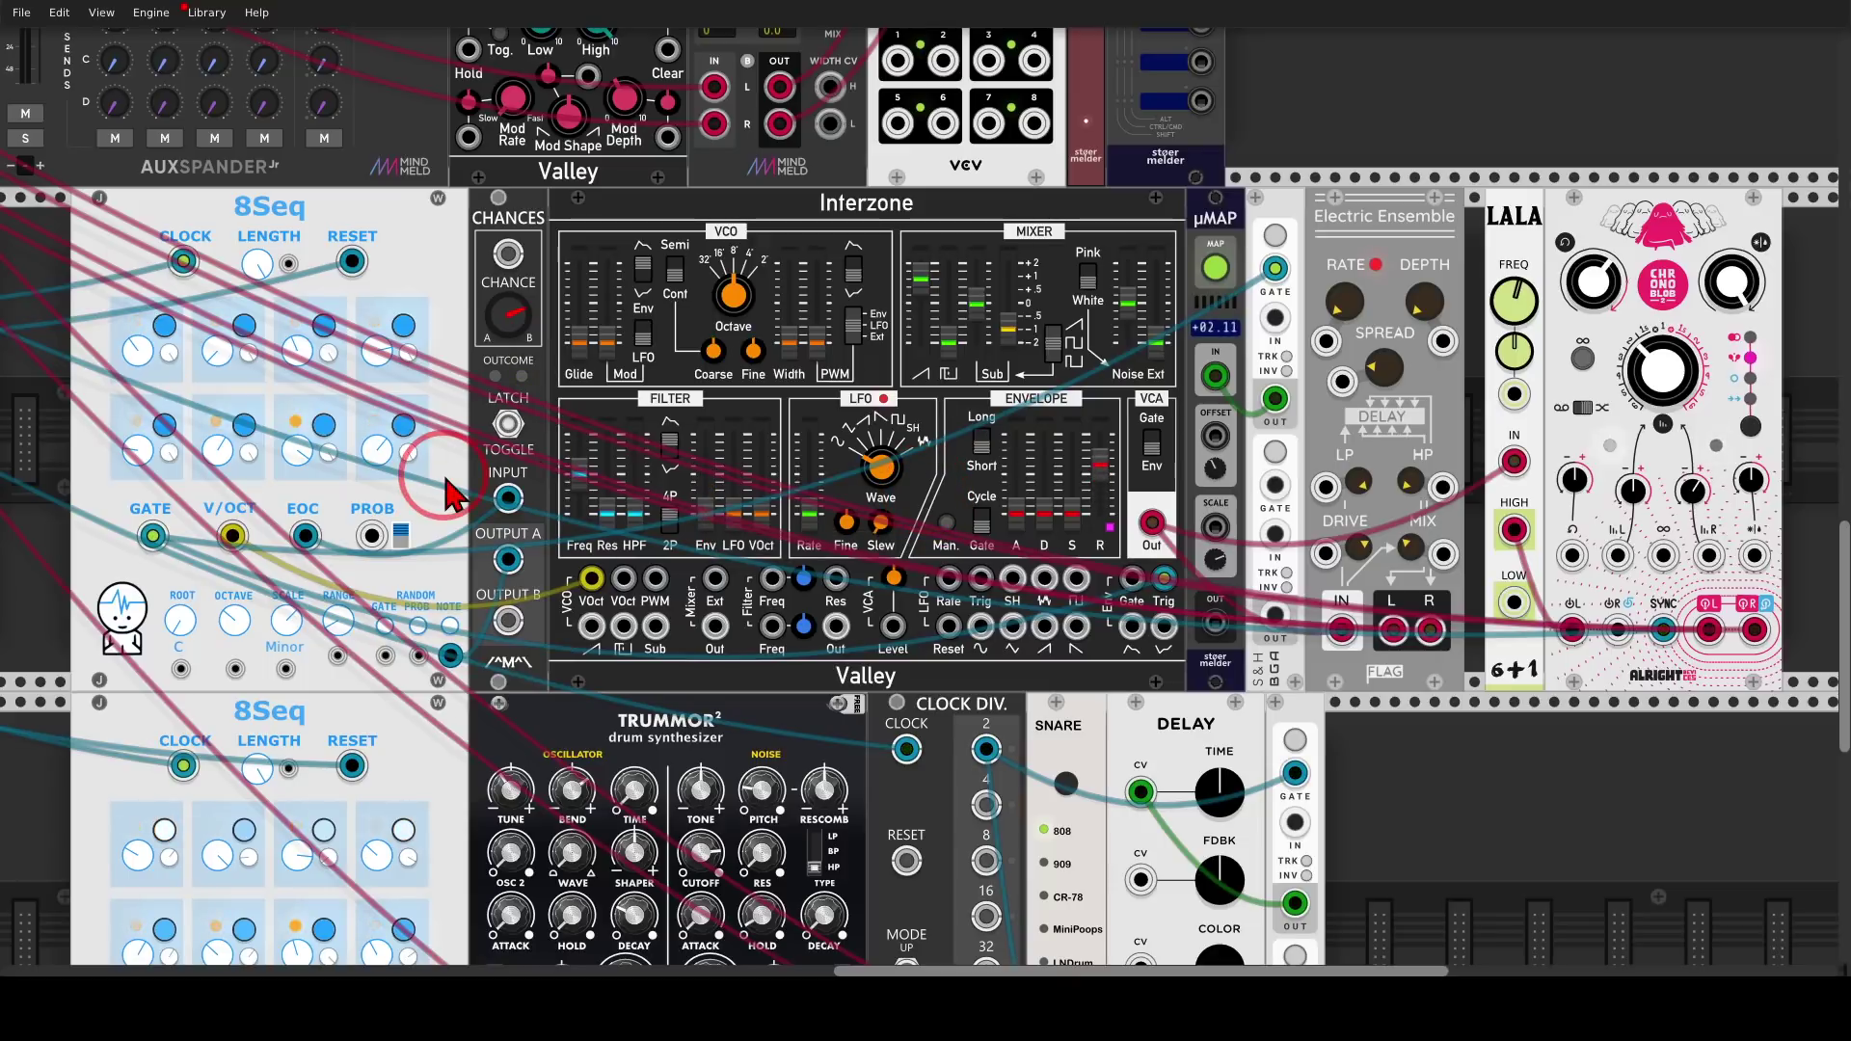
# Mark the EOC output's route to the Interzone 8Seq's RANDOM inputs, then circle the RANDOM section on the 8Seq feeding the FM-OP modules
pyautogui.scroll(-2, 448, 476)
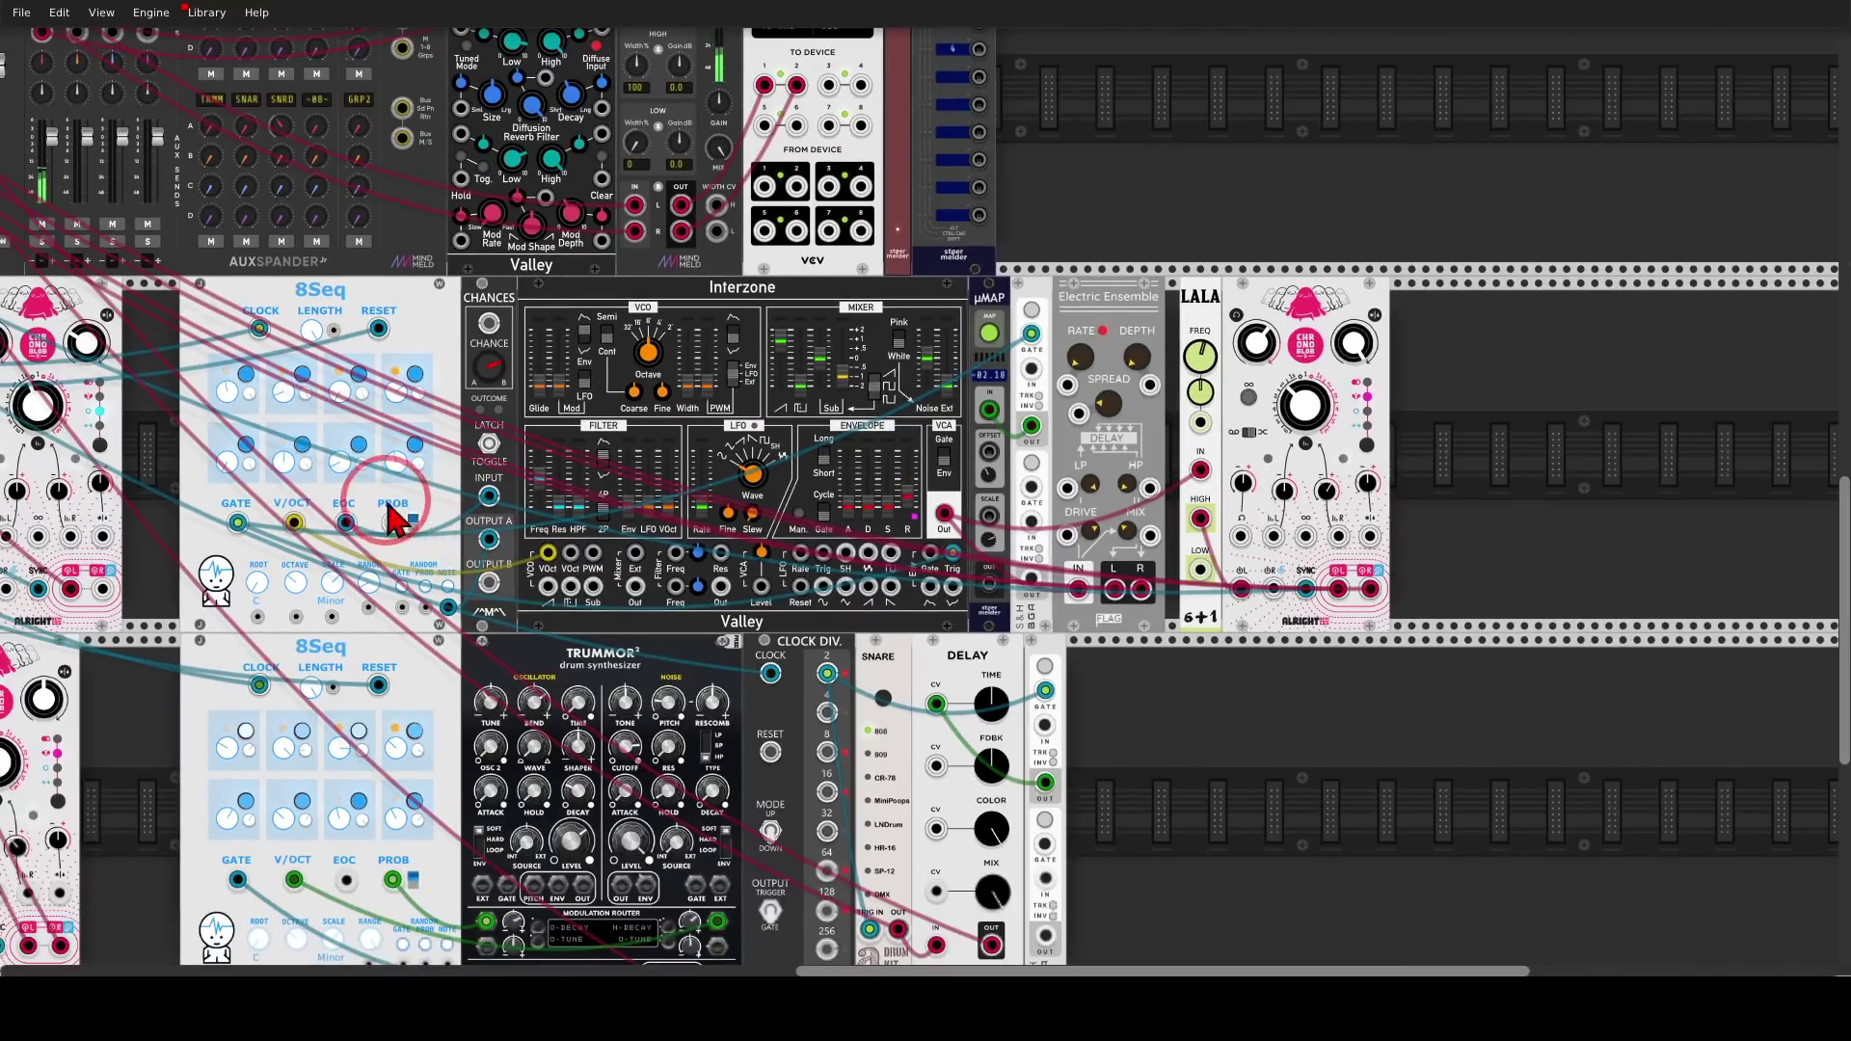
pyautogui.moveTo(345, 525); pyautogui.dragTo(390, 591)
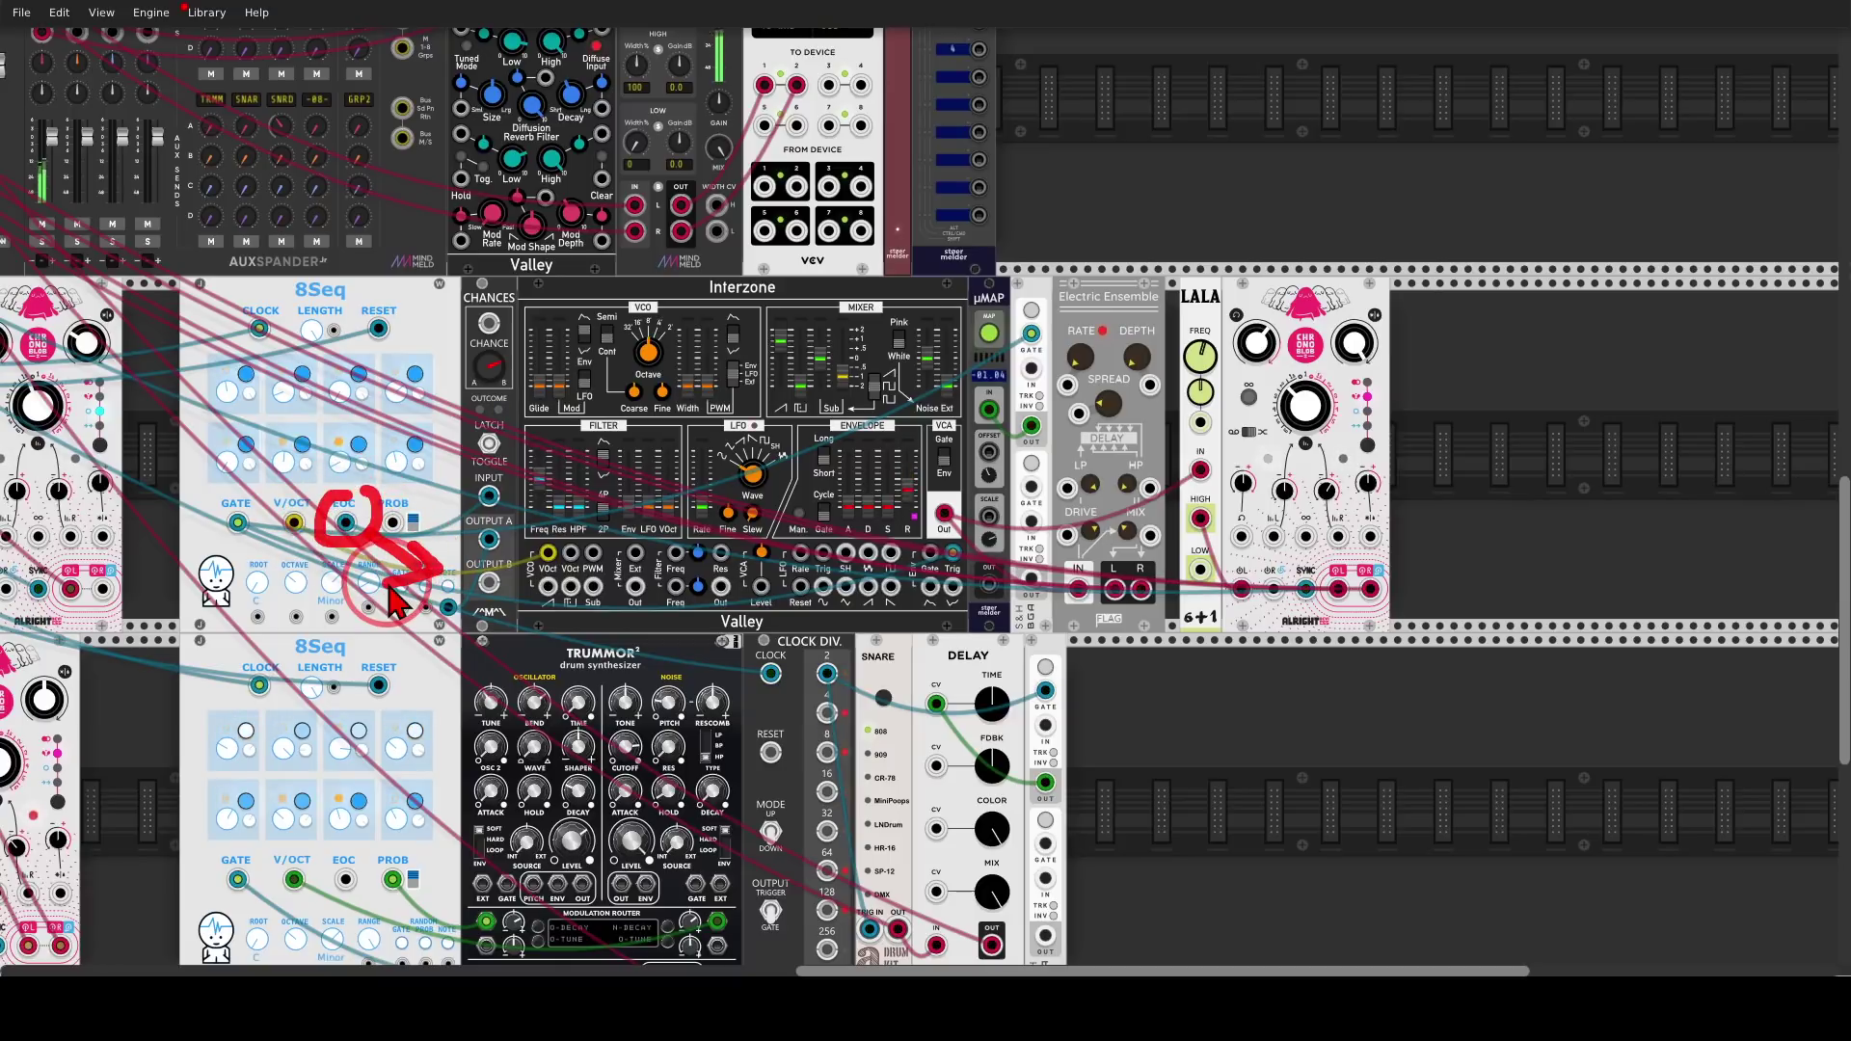
pyautogui.moveTo(154, 540)
pyautogui.mouseDown()
pyautogui.moveTo(1213, 324)
pyautogui.moveTo(1356, 316)
pyautogui.moveTo(1340, 308)
pyautogui.mouseUp()
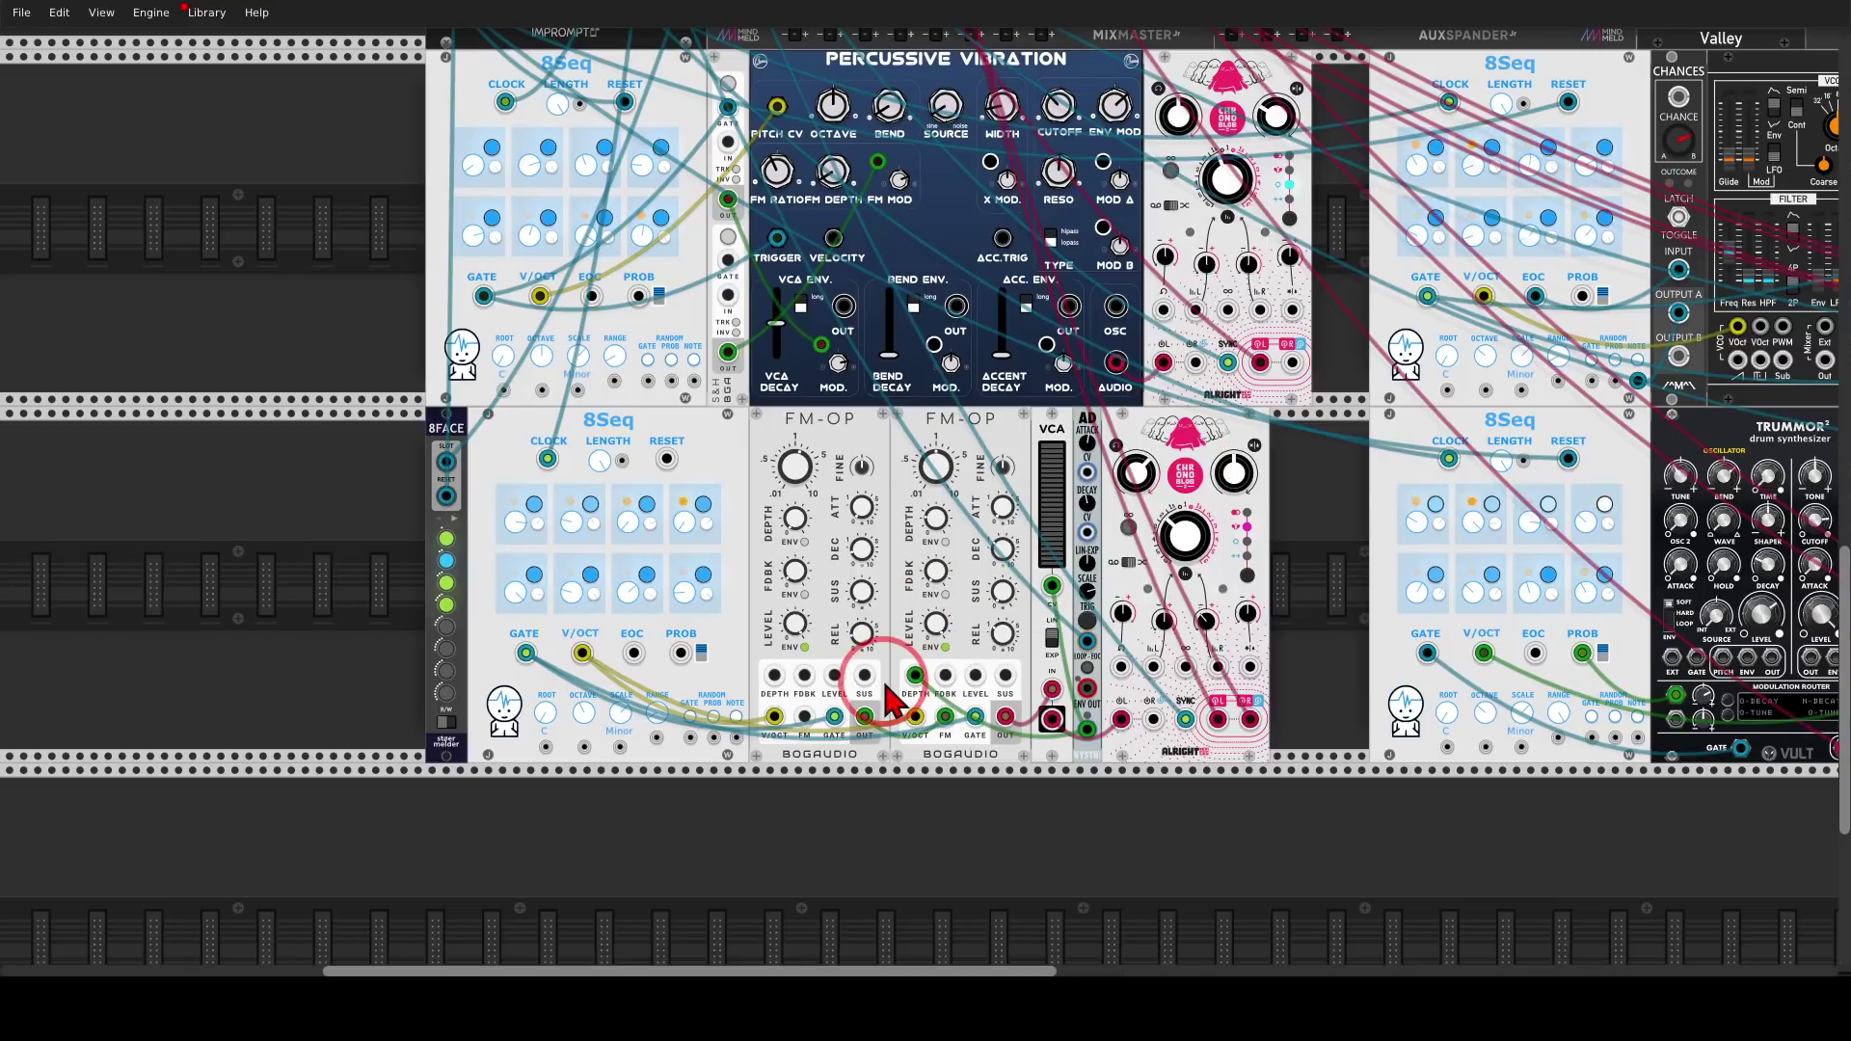
pyautogui.scroll(3, 877, 682)
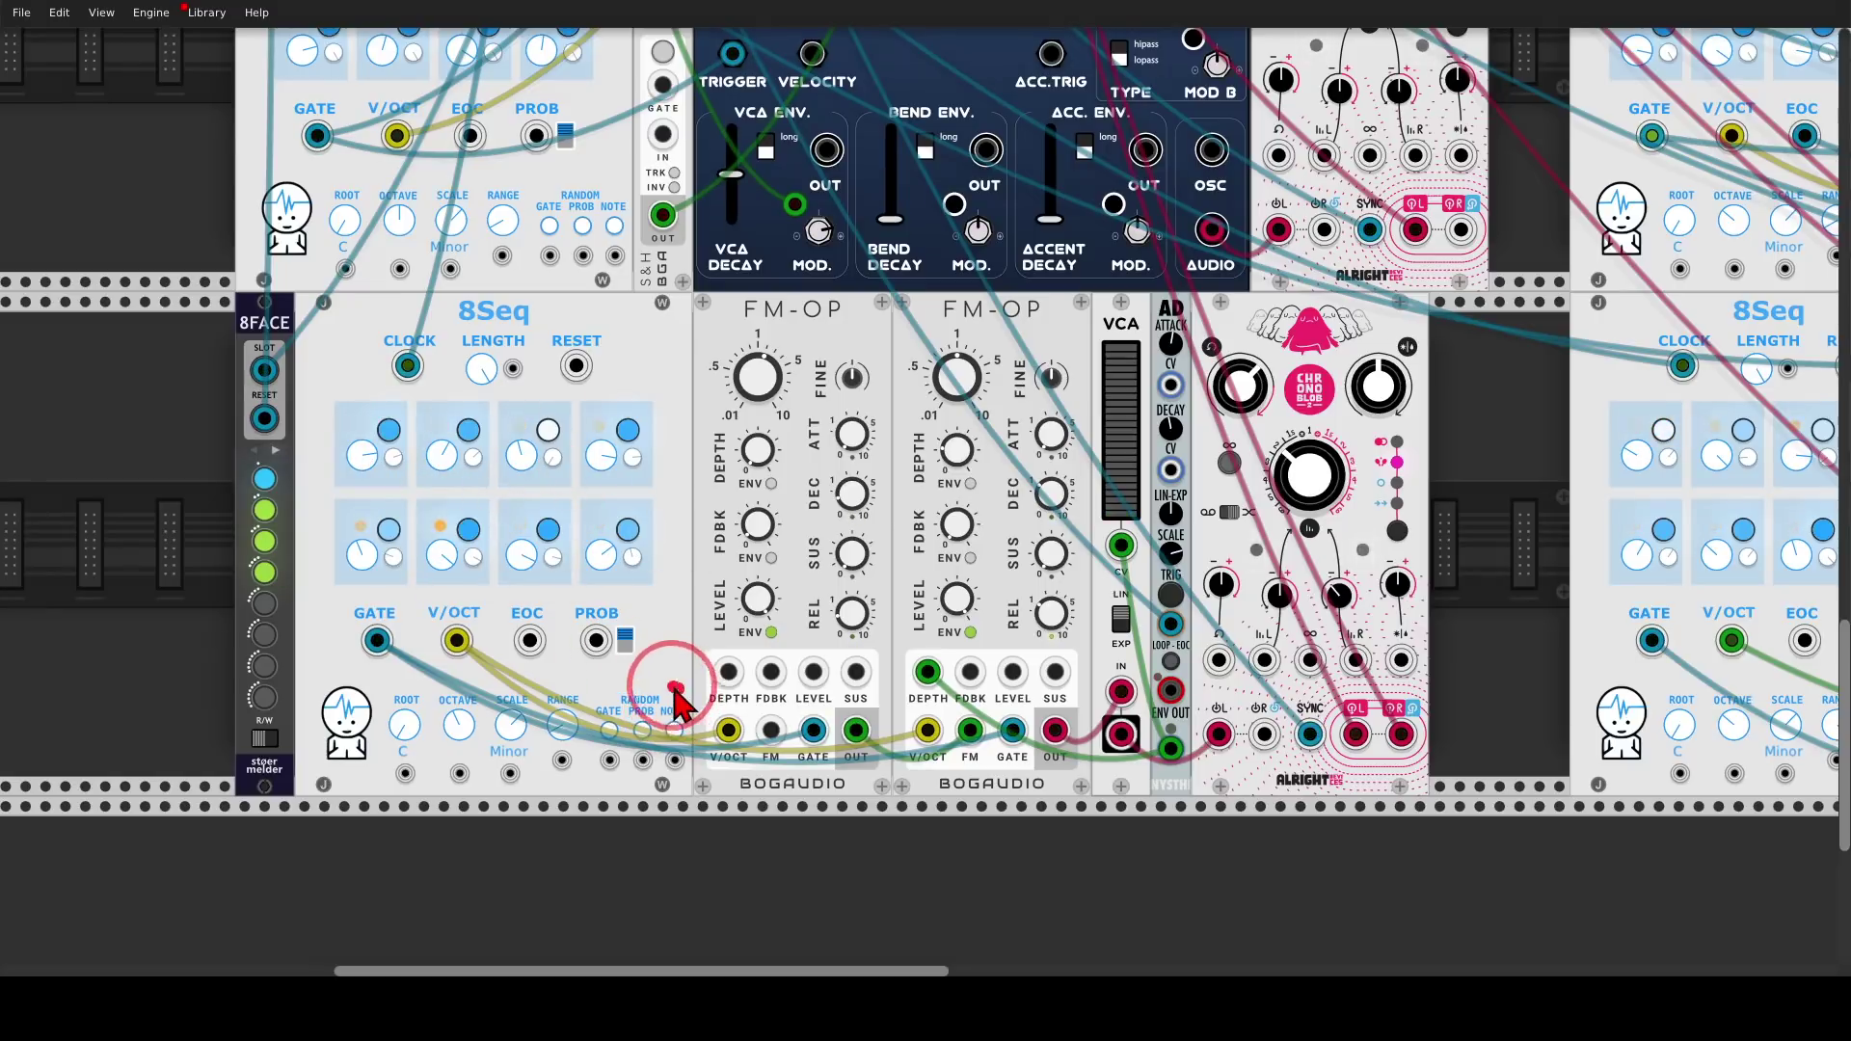
pyautogui.moveTo(682, 687)
pyautogui.mouseDown()
pyautogui.moveTo(579, 723)
pyautogui.moveTo(594, 768)
pyautogui.moveTo(681, 783)
pyautogui.moveTo(716, 734)
pyautogui.moveTo(690, 690)
pyautogui.mouseUp()
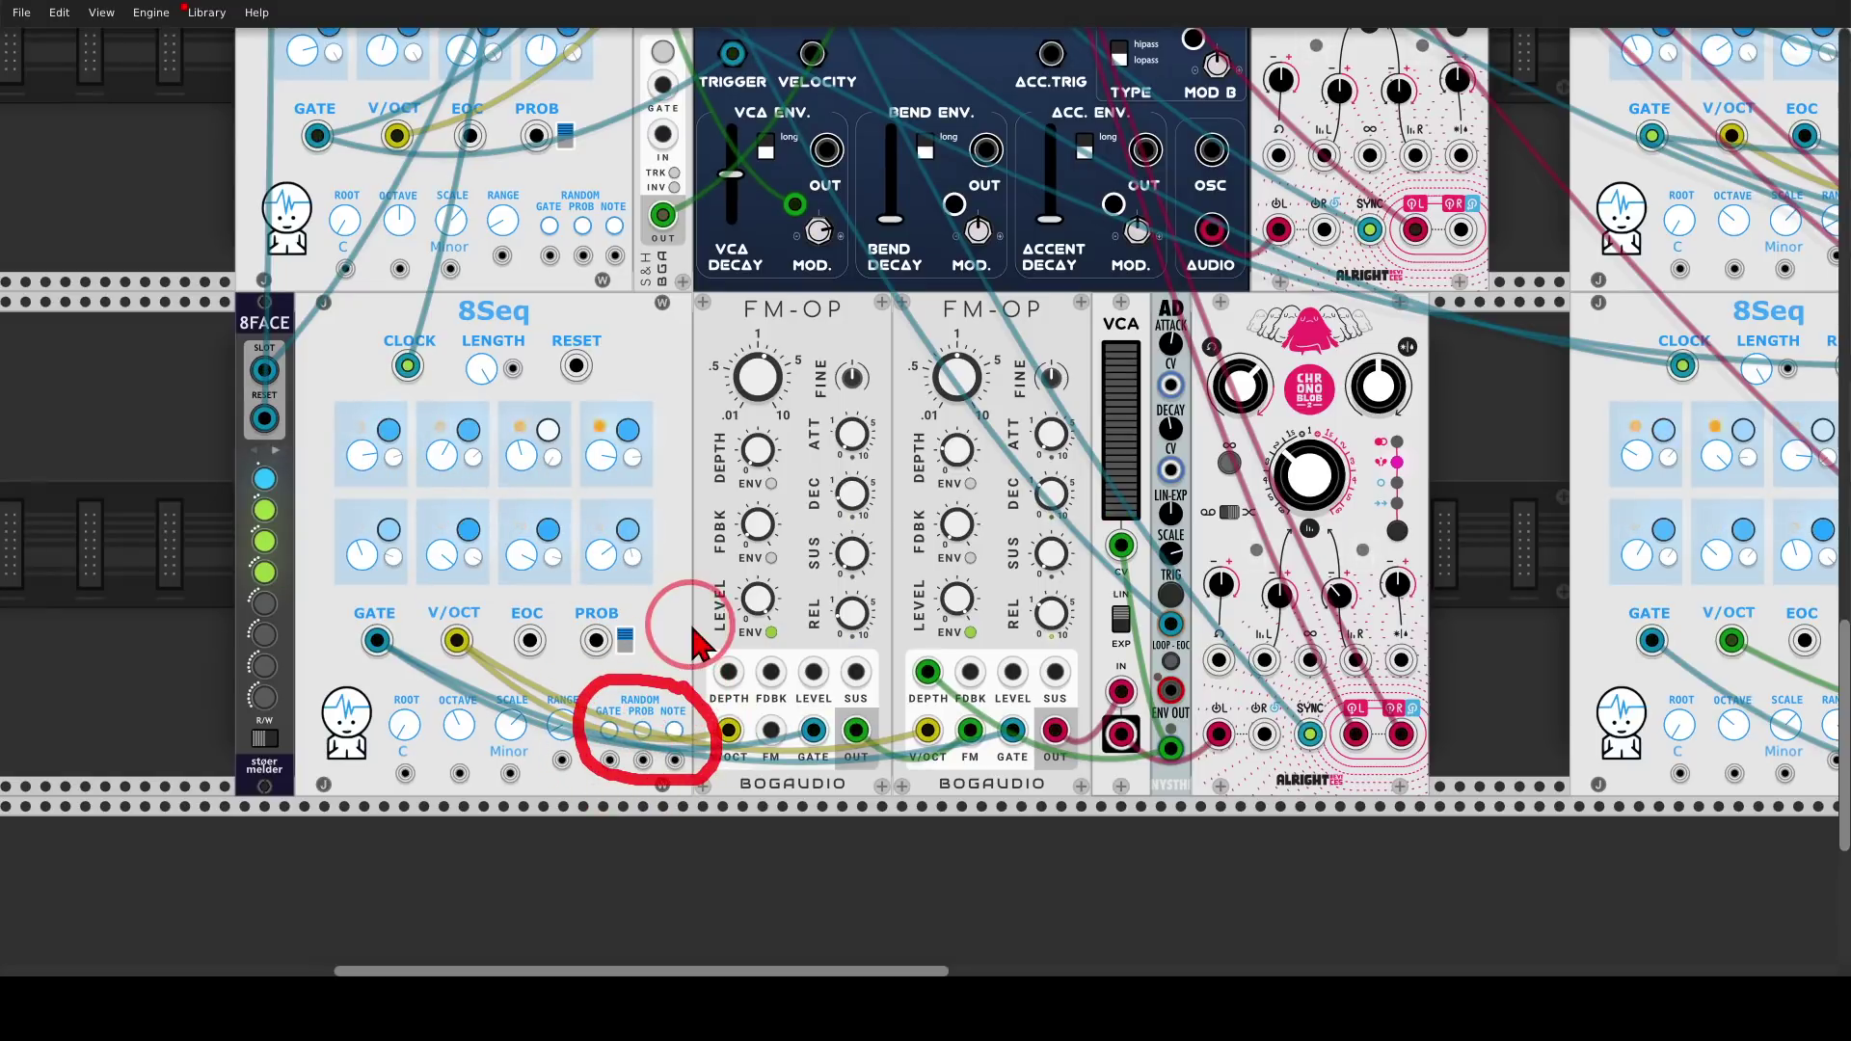
pyautogui.press('Escape')
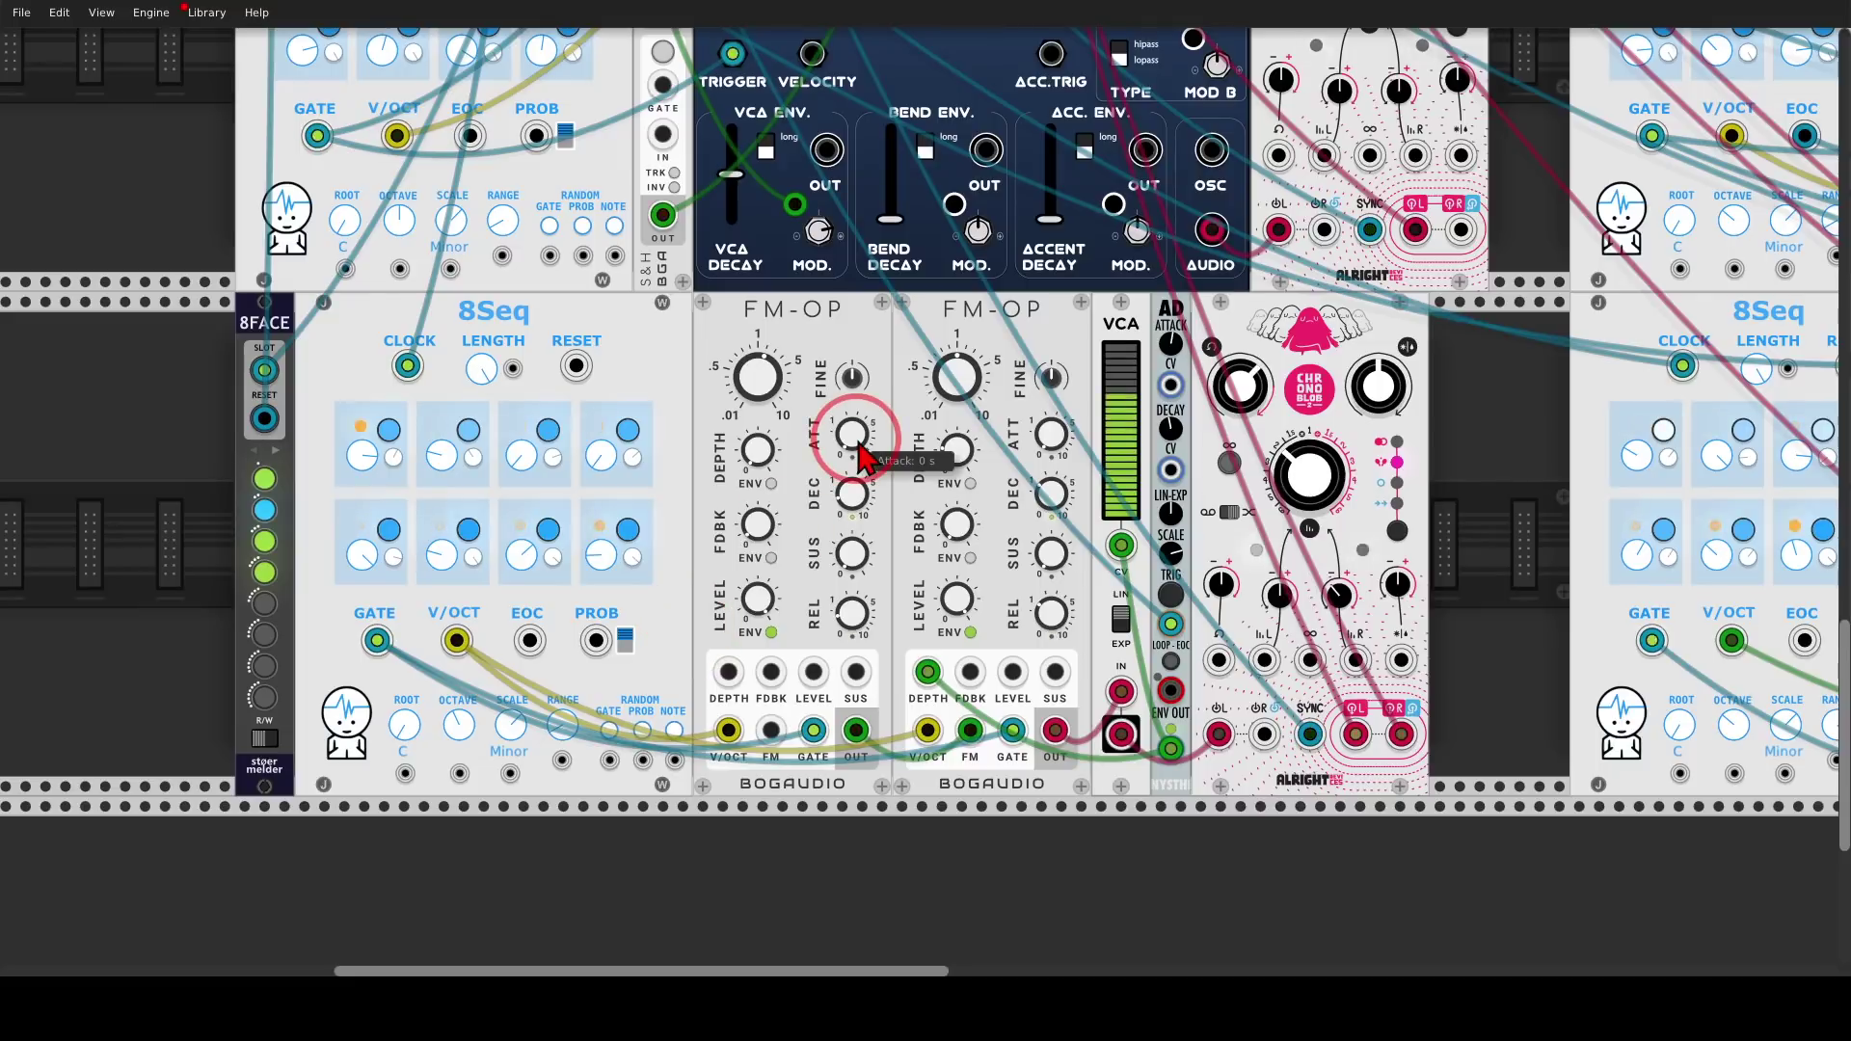
# Mark the second FM-OP module, then circle the /16 ratio on the Clocked module that sets CLK 3
pyautogui.moveTo(1048, 309)
pyautogui.mouseDown()
pyautogui.moveTo(712, 278)
pyautogui.moveTo(752, 361)
pyautogui.moveTo(1054, 337)
pyautogui.moveTo(1061, 295)
pyautogui.mouseUp()
pyautogui.moveTo(1053, 369)
pyautogui.mouseDown()
pyautogui.moveTo(1047, 571)
pyautogui.moveTo(1106, 702)
pyautogui.moveTo(1048, 689)
pyautogui.mouseUp()
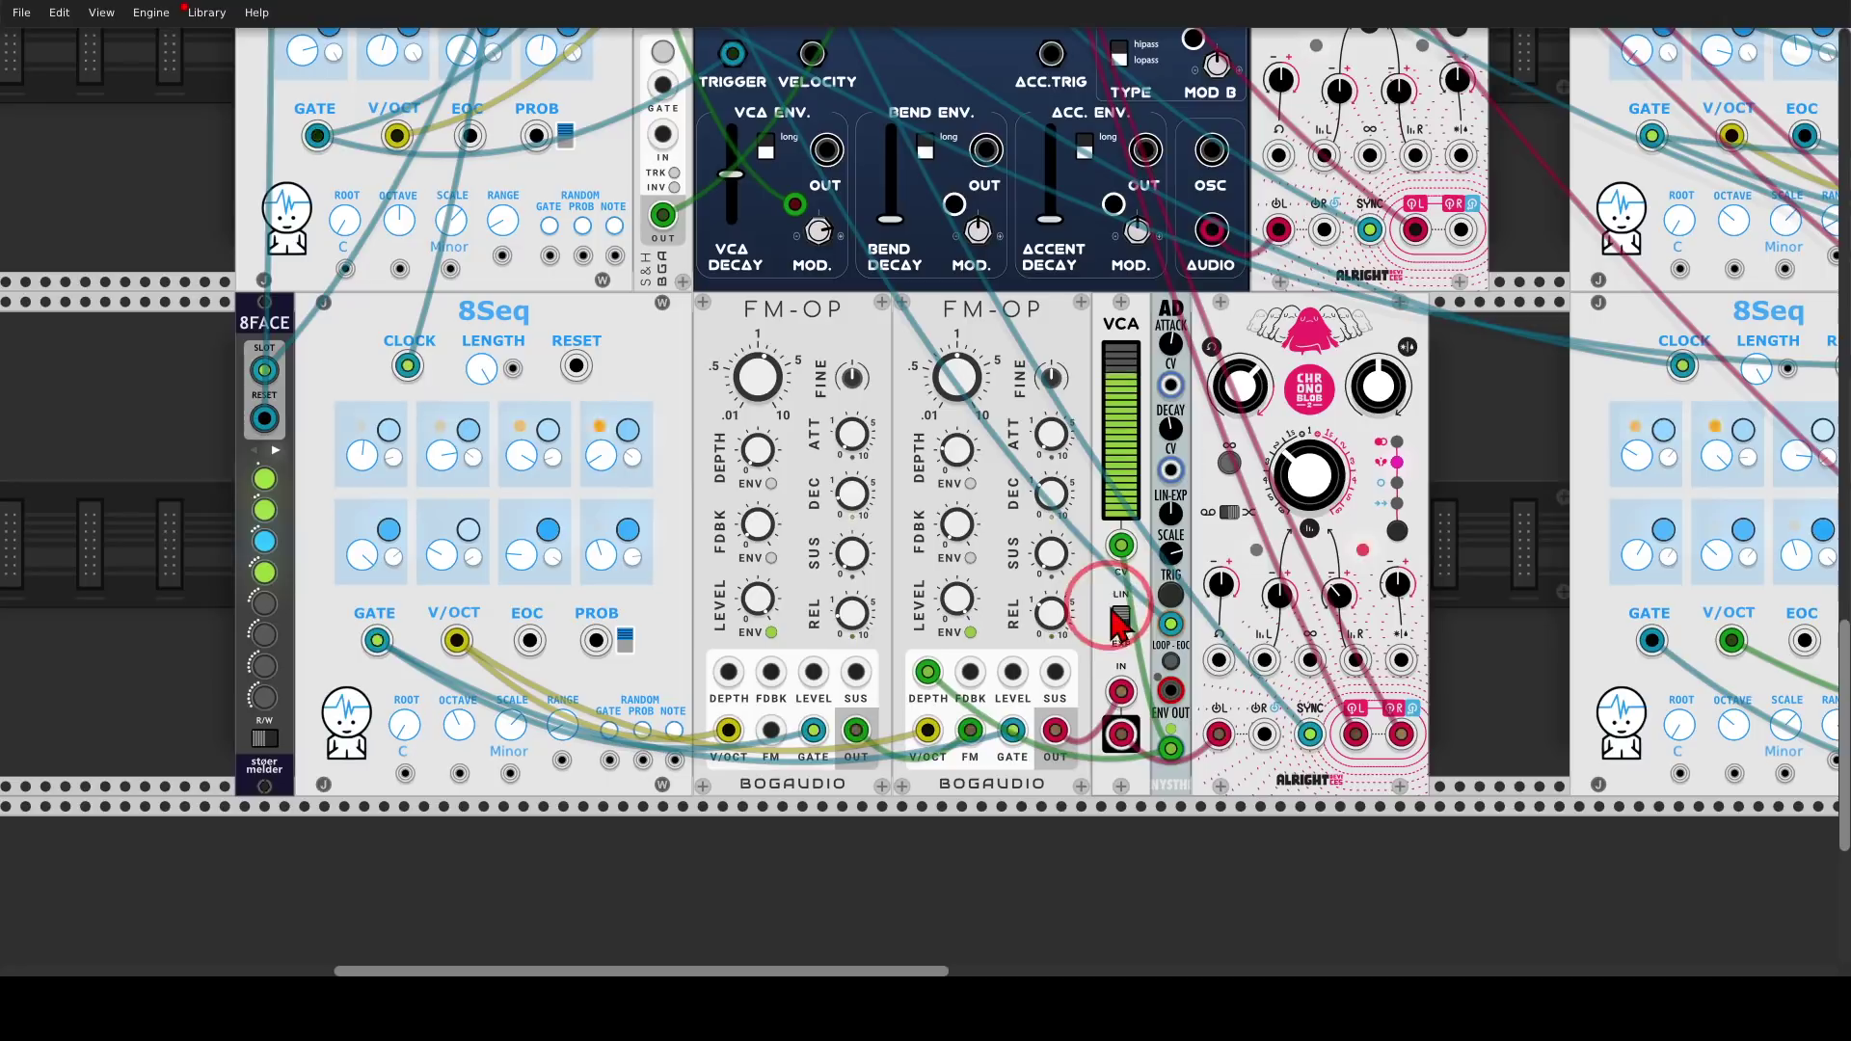
pyautogui.scroll(-2, 1134, 598)
pyautogui.scroll(7, 1061, 599)
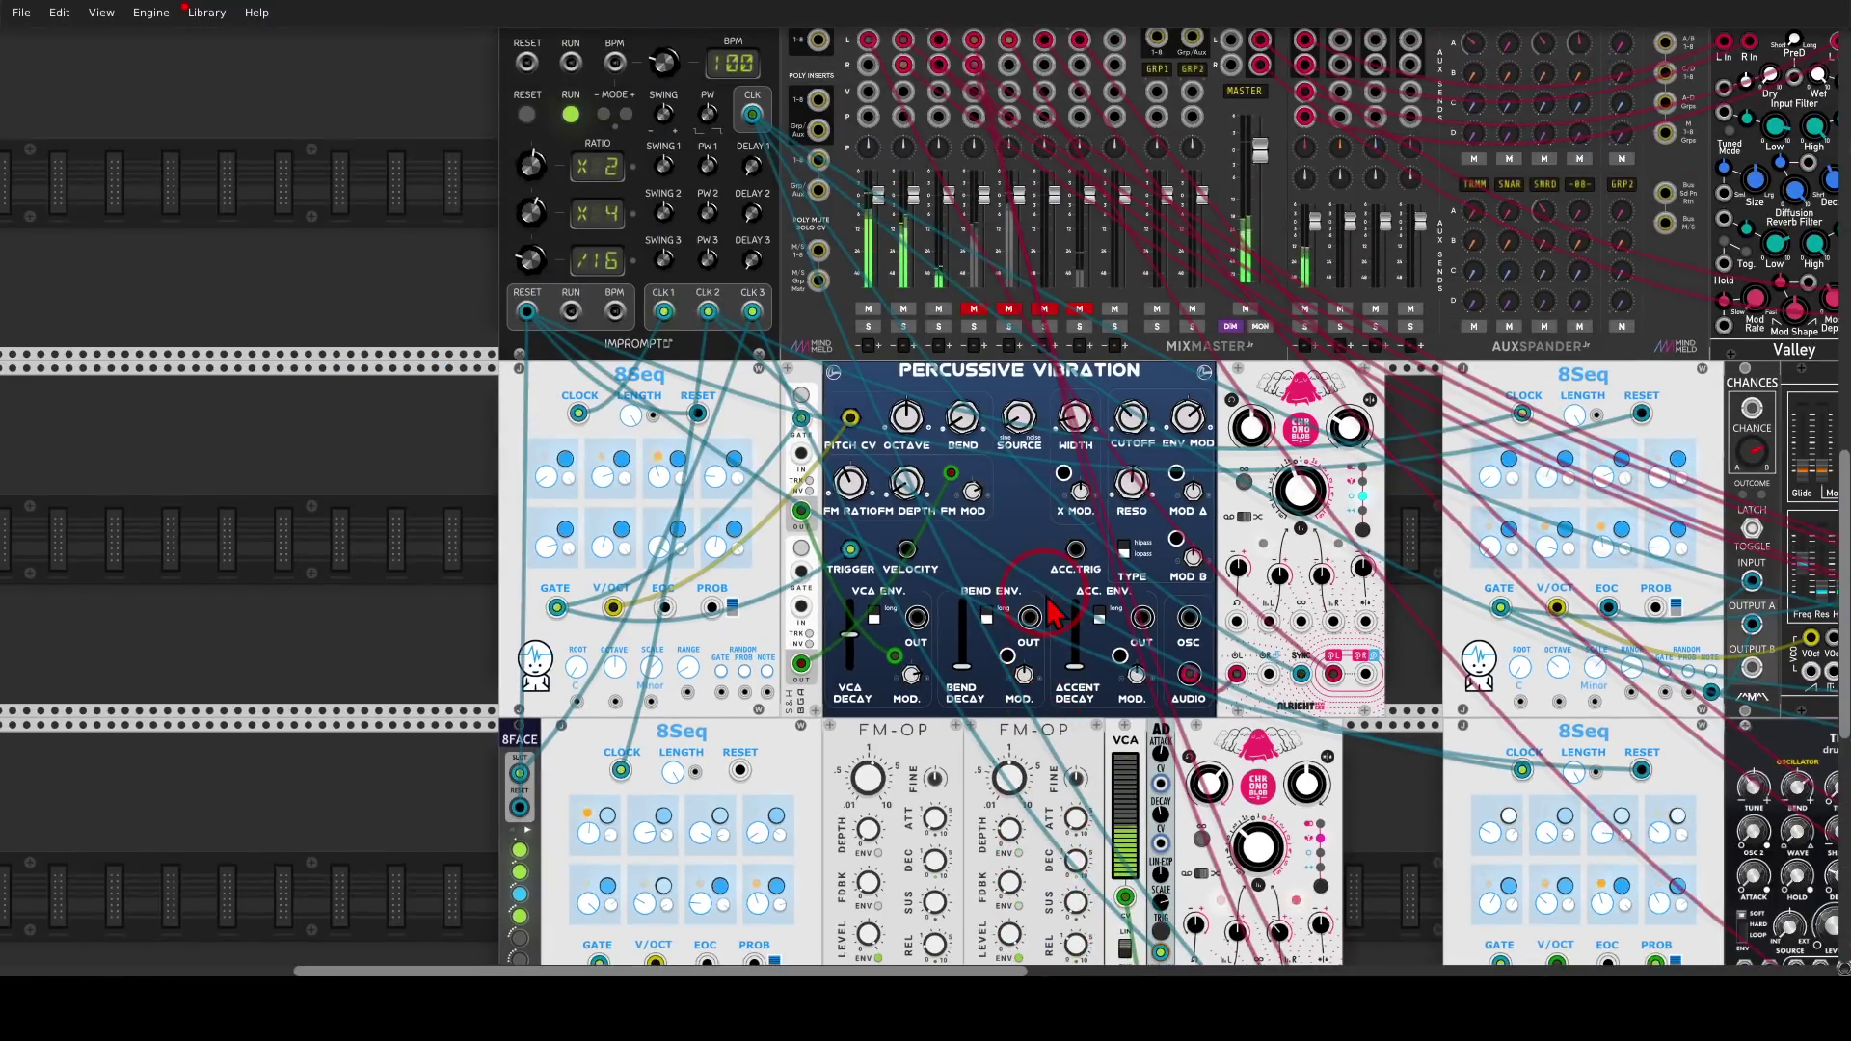
pyautogui.moveTo(636, 234)
pyautogui.mouseDown()
pyautogui.moveTo(520, 234)
pyautogui.moveTo(499, 273)
pyautogui.moveTo(625, 311)
pyautogui.mouseUp()
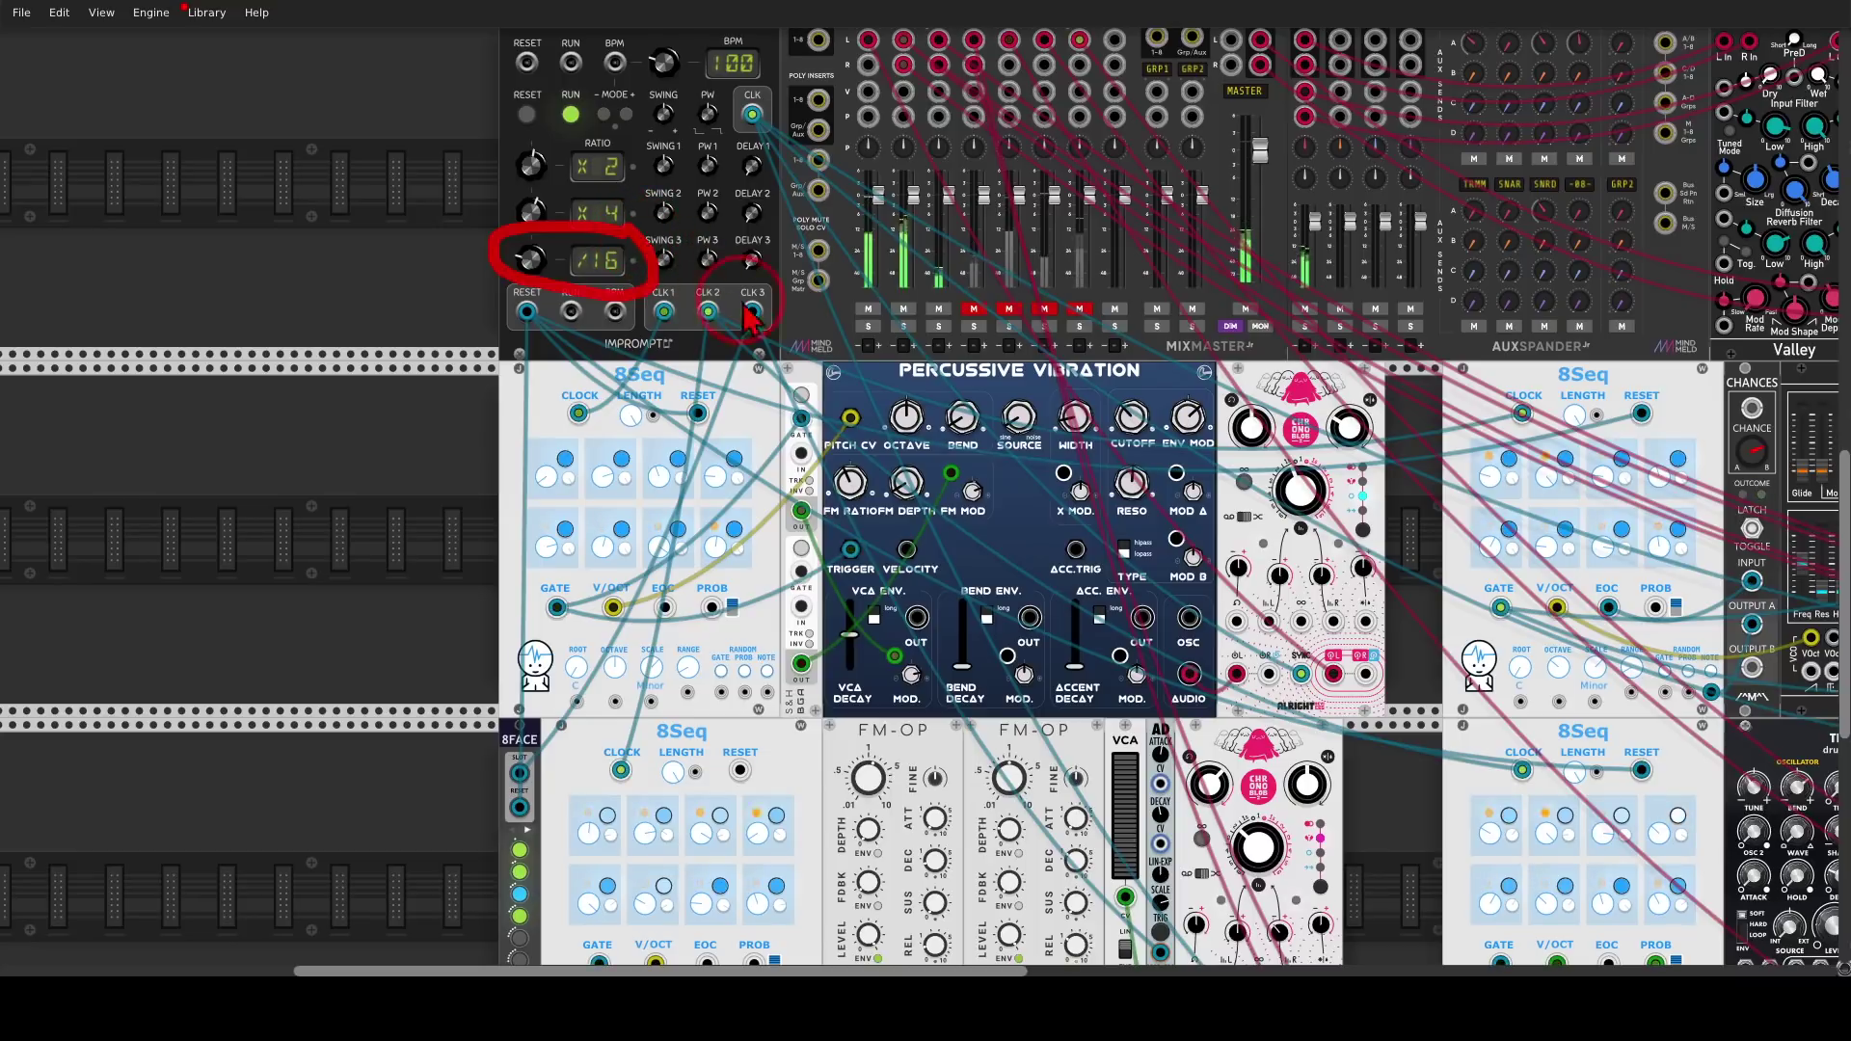
# Review the FM-OP voice and its Chronoblob, then unmute the fourth MixMaster channel
pyautogui.scroll(-3, 783, 349)
pyautogui.scroll(-2, 783, 349)
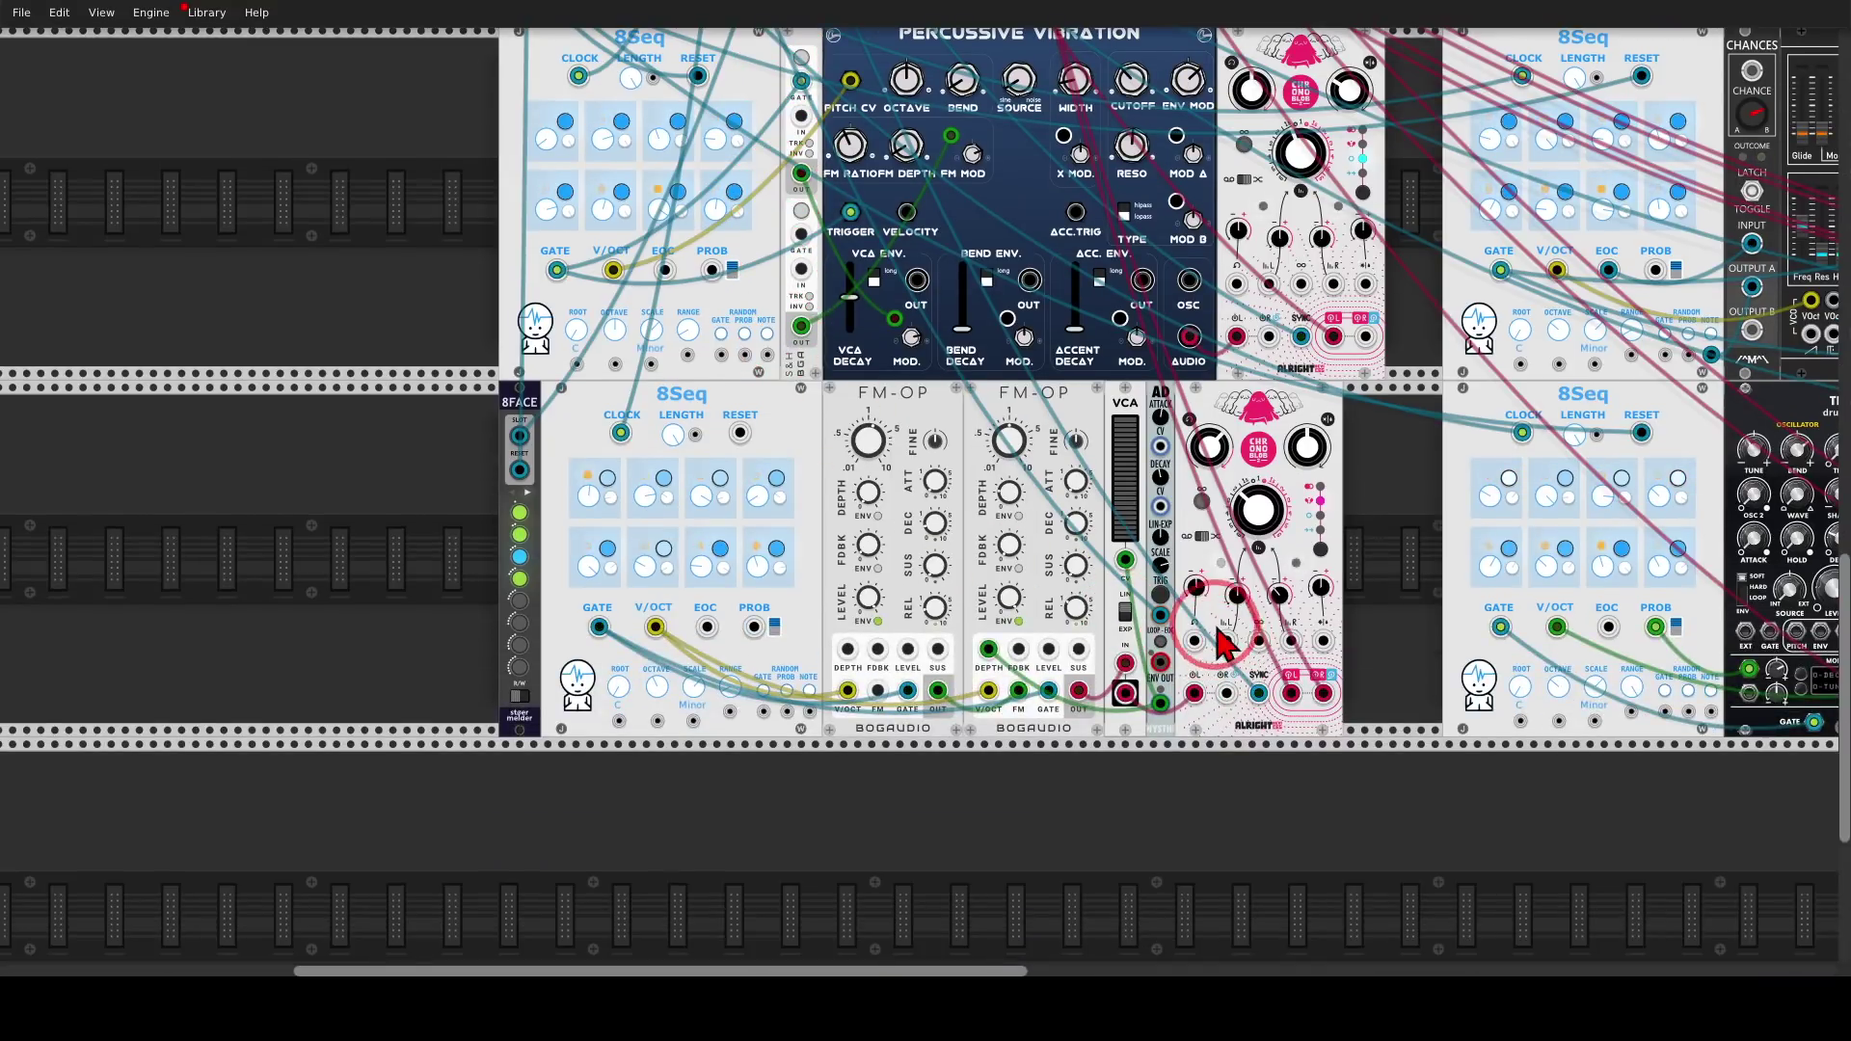
pyautogui.scroll(4, 1235, 615)
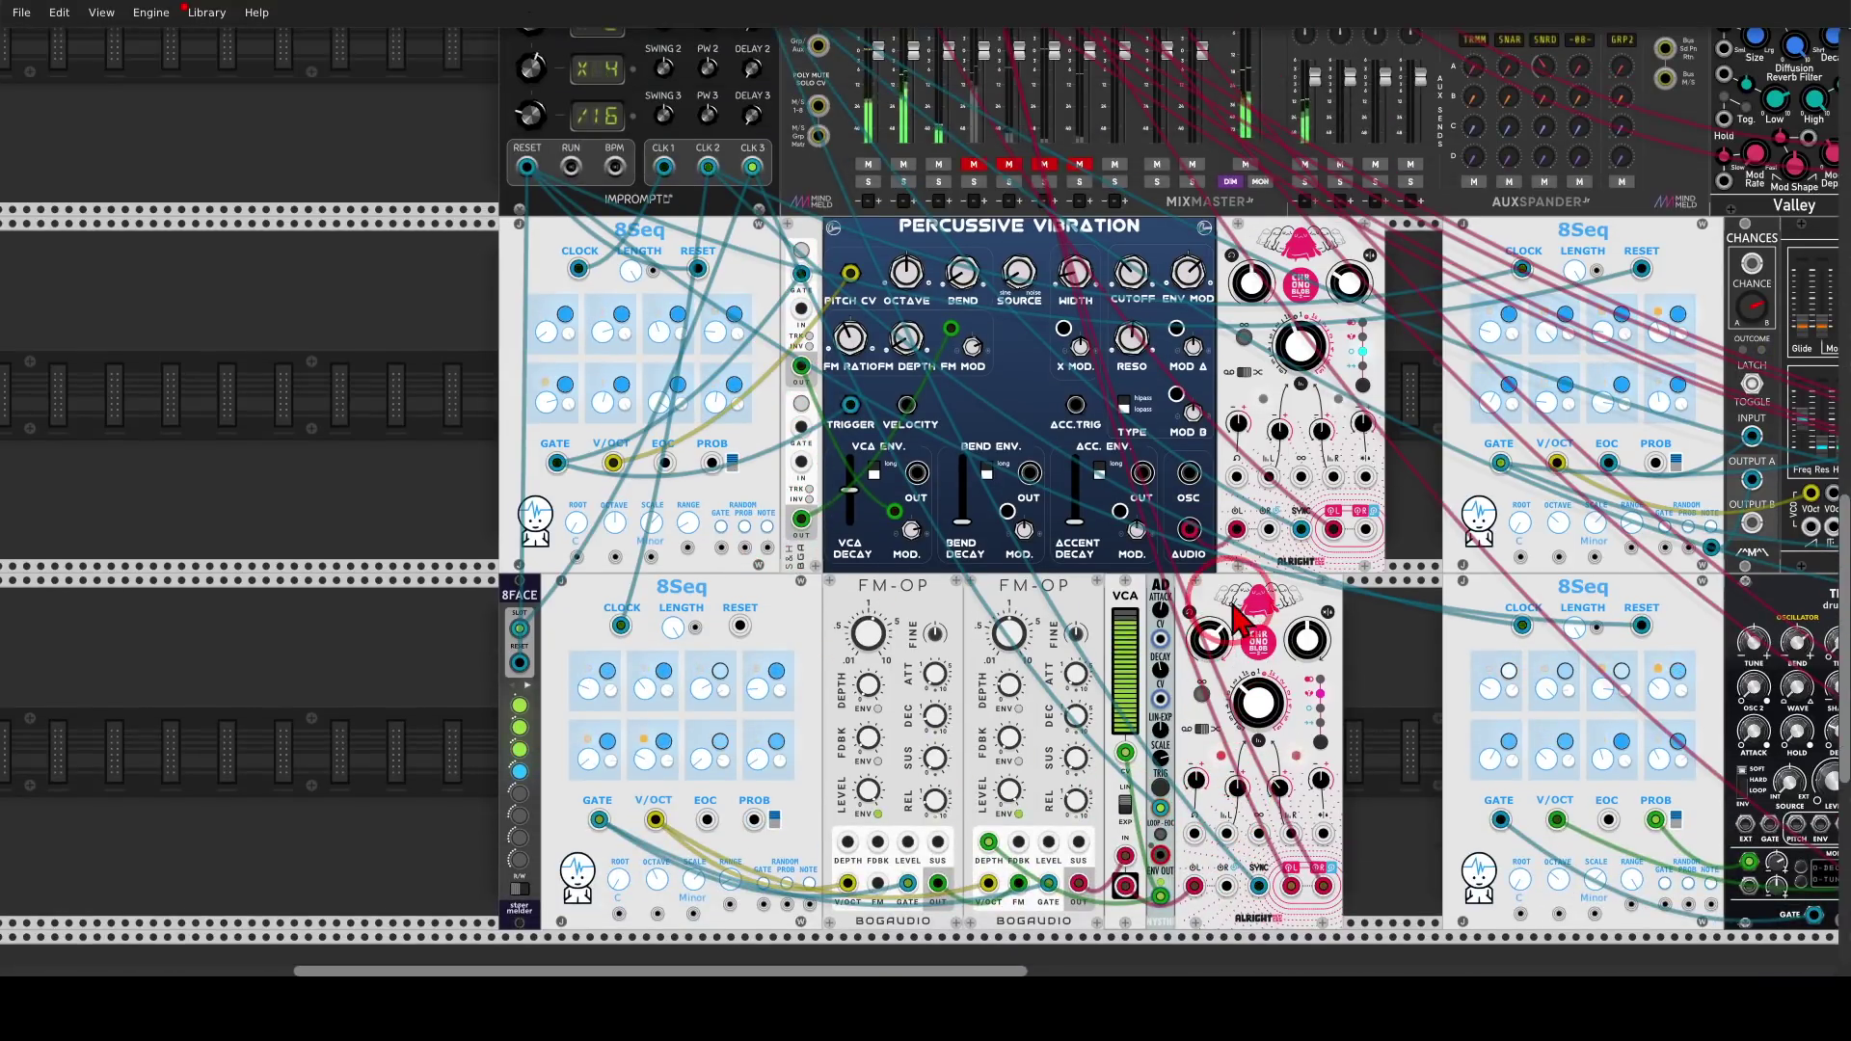
pyautogui.click(973, 163)
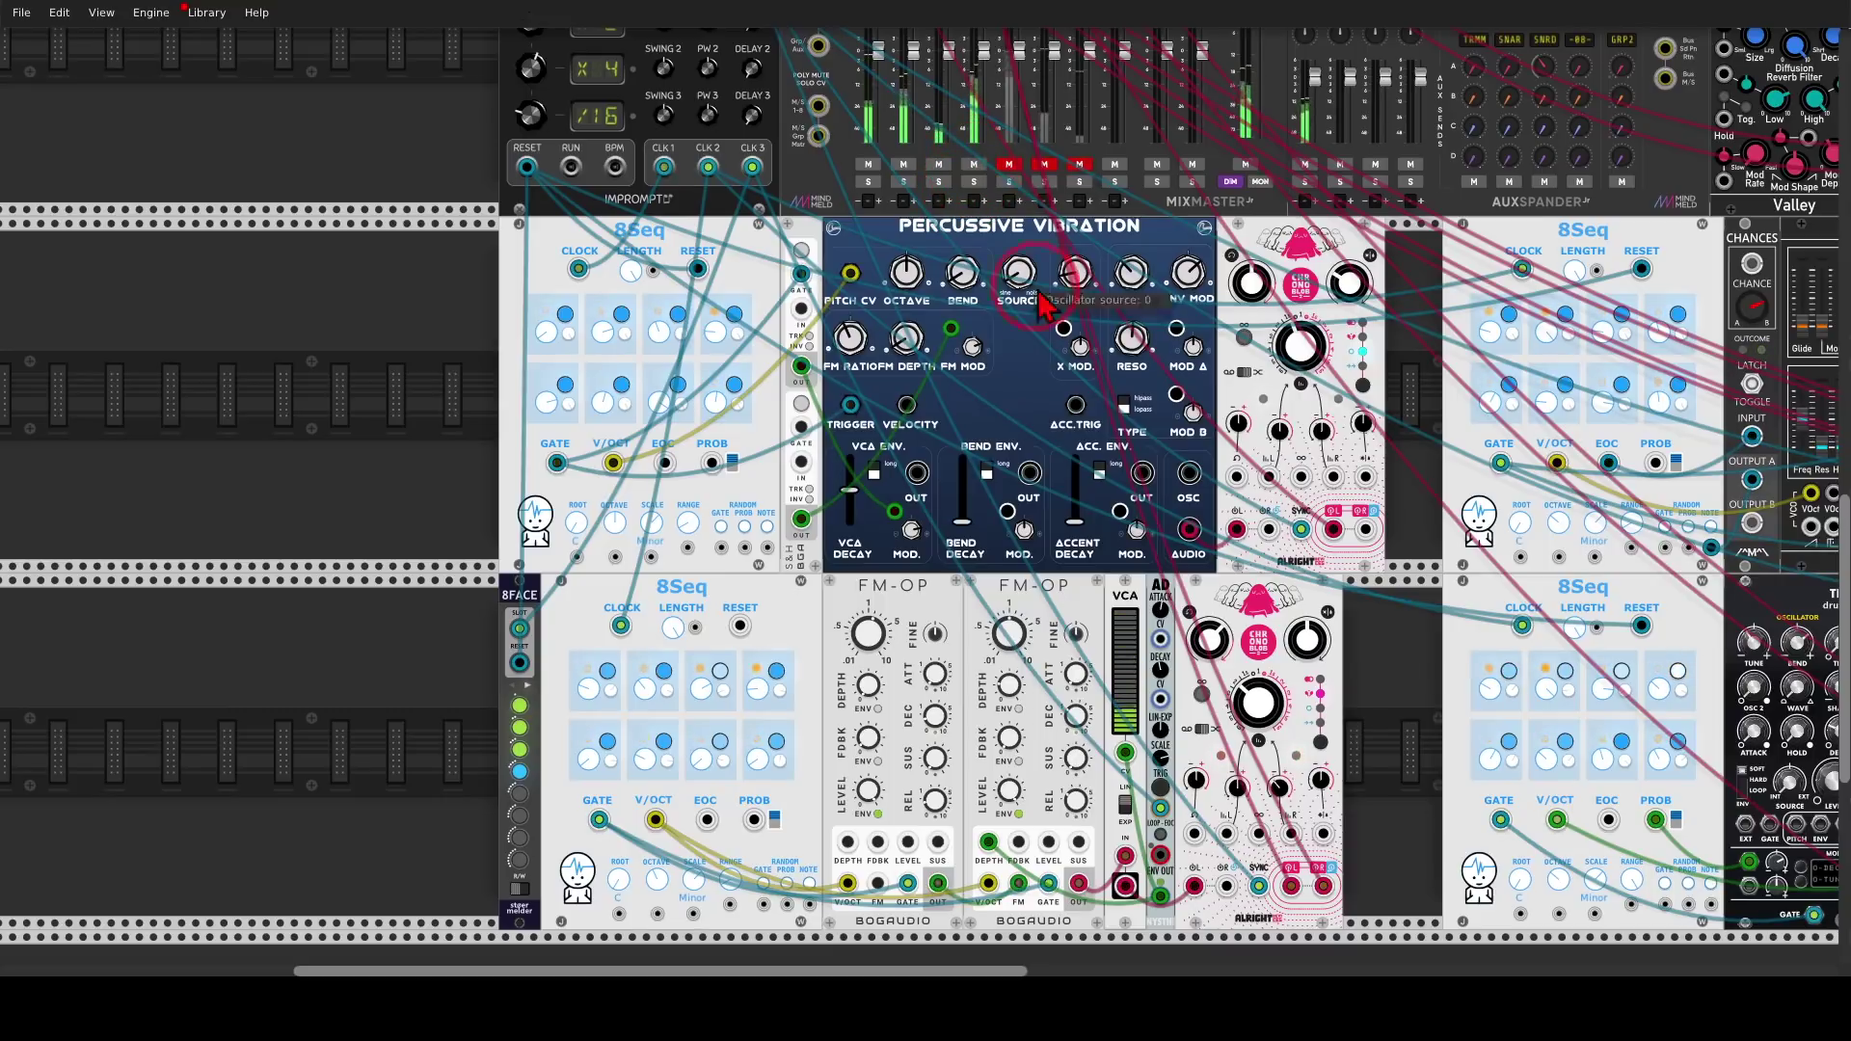
# Survey the whole patch, pointing out the upper 8Seq with Interzone and the 8FACE preset slots beside the lower 8Seq
pyautogui.scroll(-2, 1027, 496)
pyautogui.hscroll(3, 1220, 579)
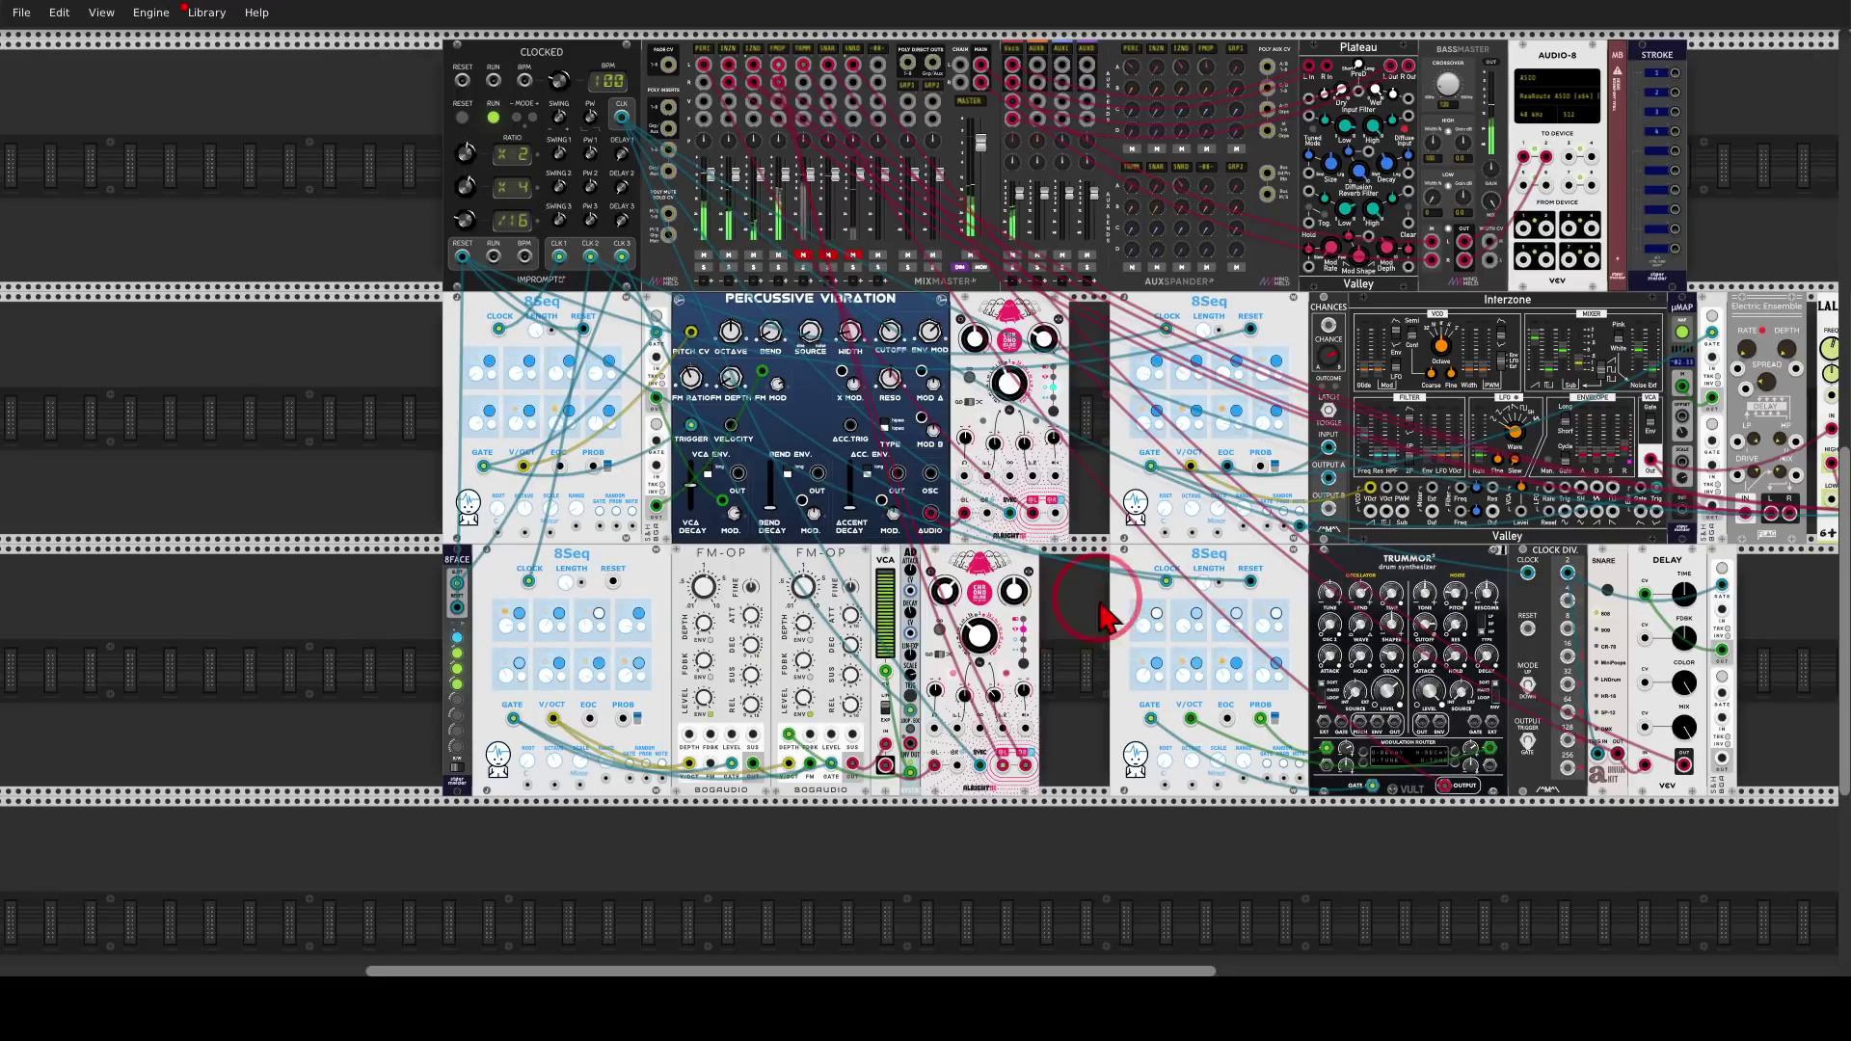
pyautogui.click(1179, 552)
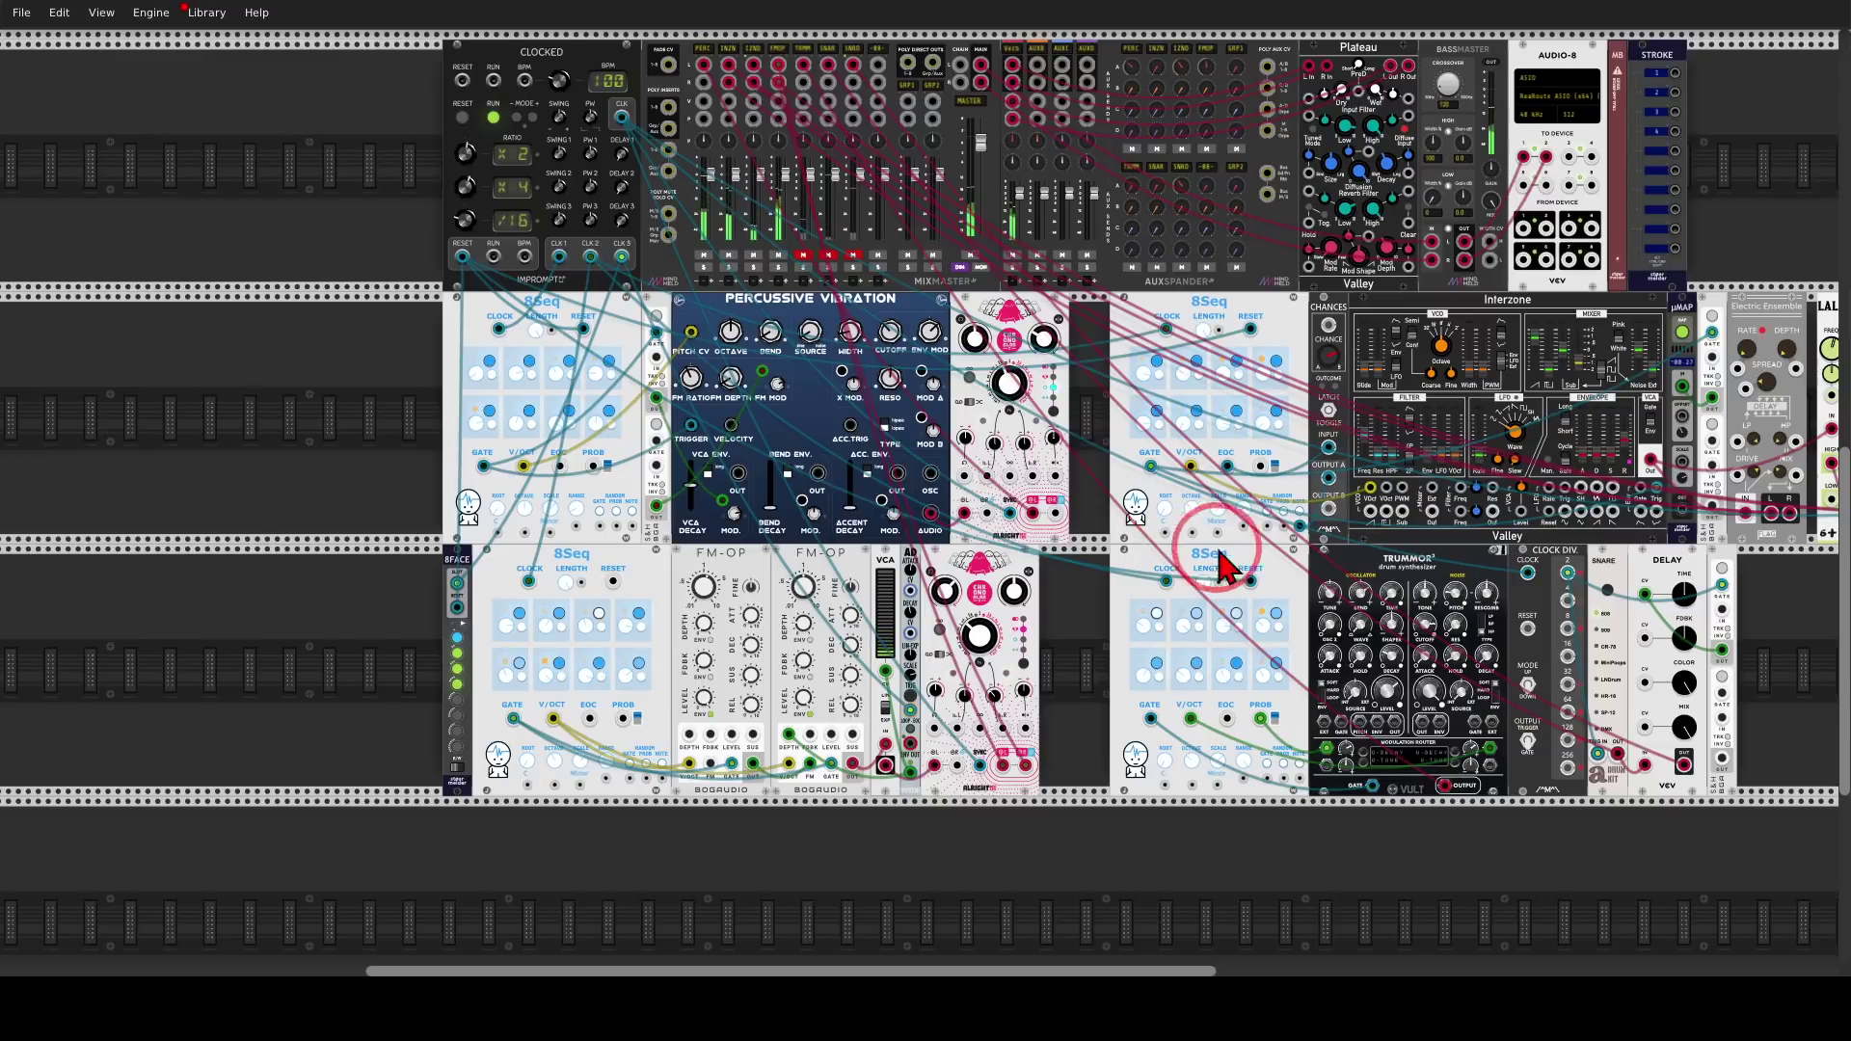
pyautogui.click(1423, 448)
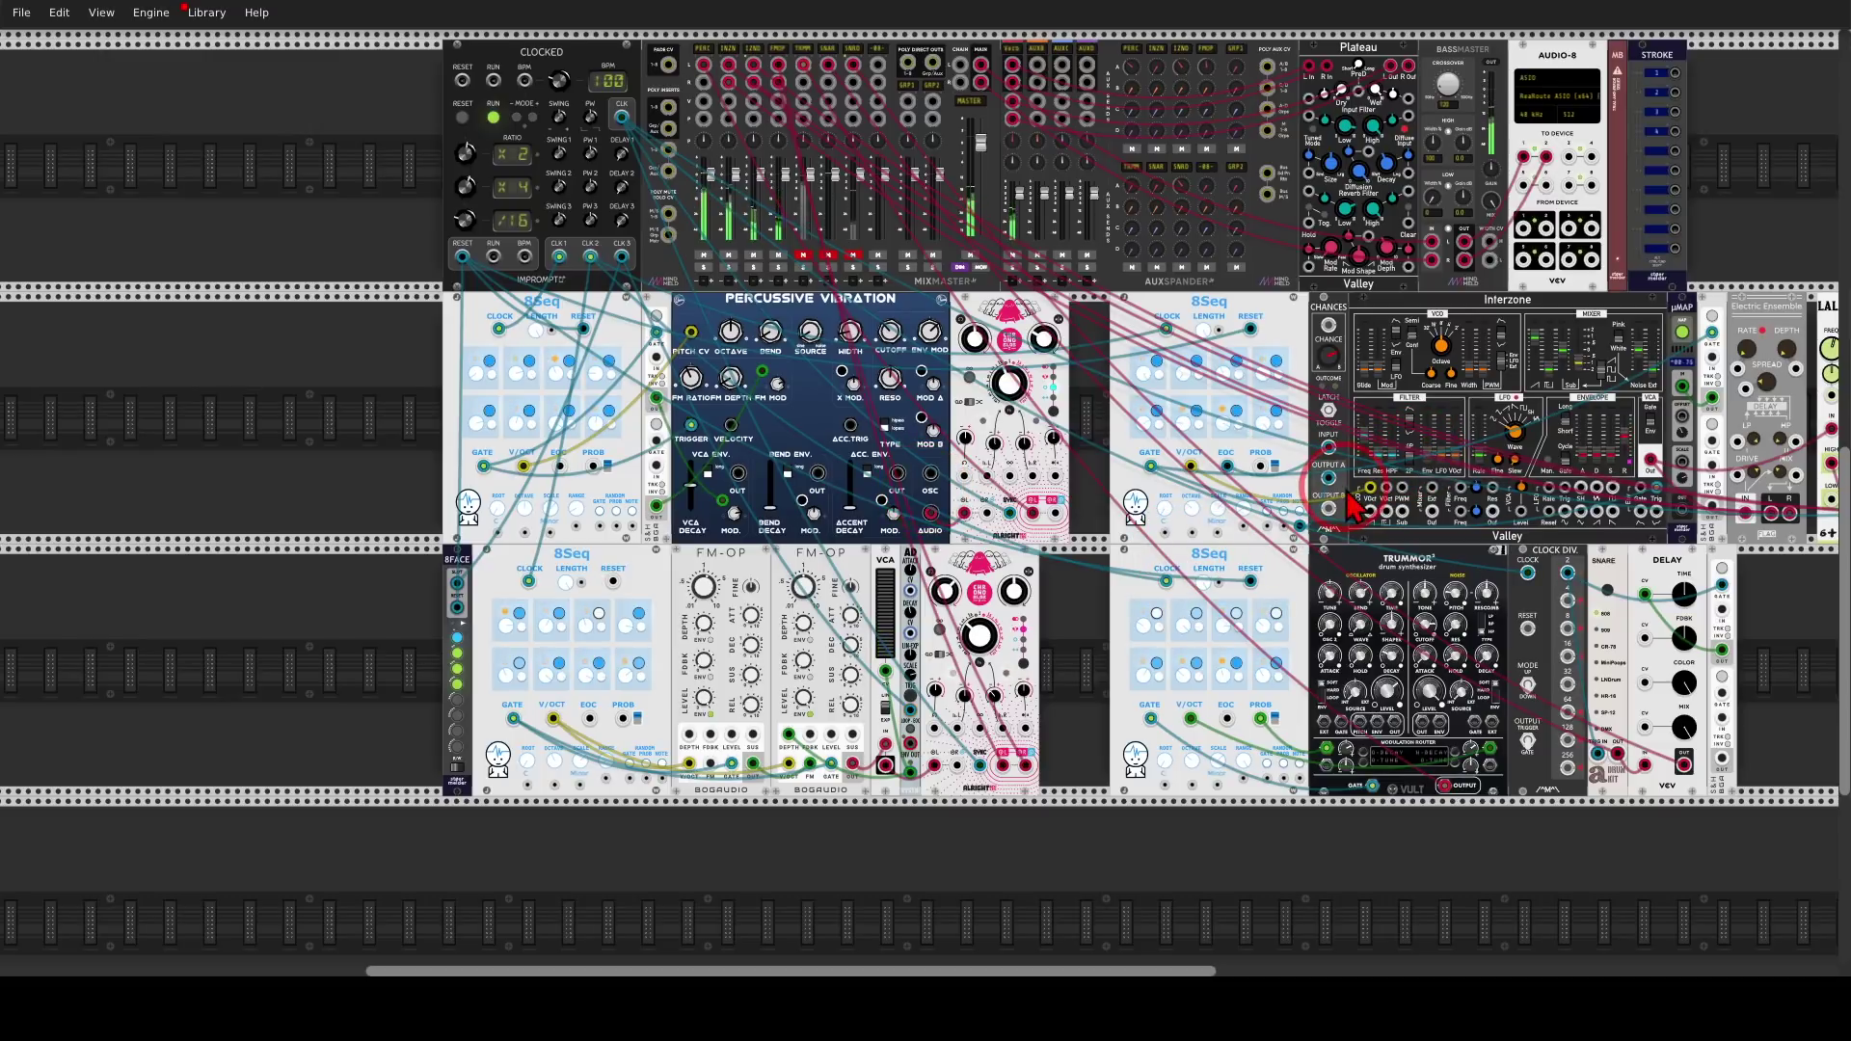
pyautogui.moveTo(464, 528); pyautogui.dragTo(412, 631)
pyautogui.moveTo(444, 706)
pyautogui.mouseDown()
pyautogui.moveTo(488, 673)
pyautogui.moveTo(447, 536)
pyautogui.mouseUp()
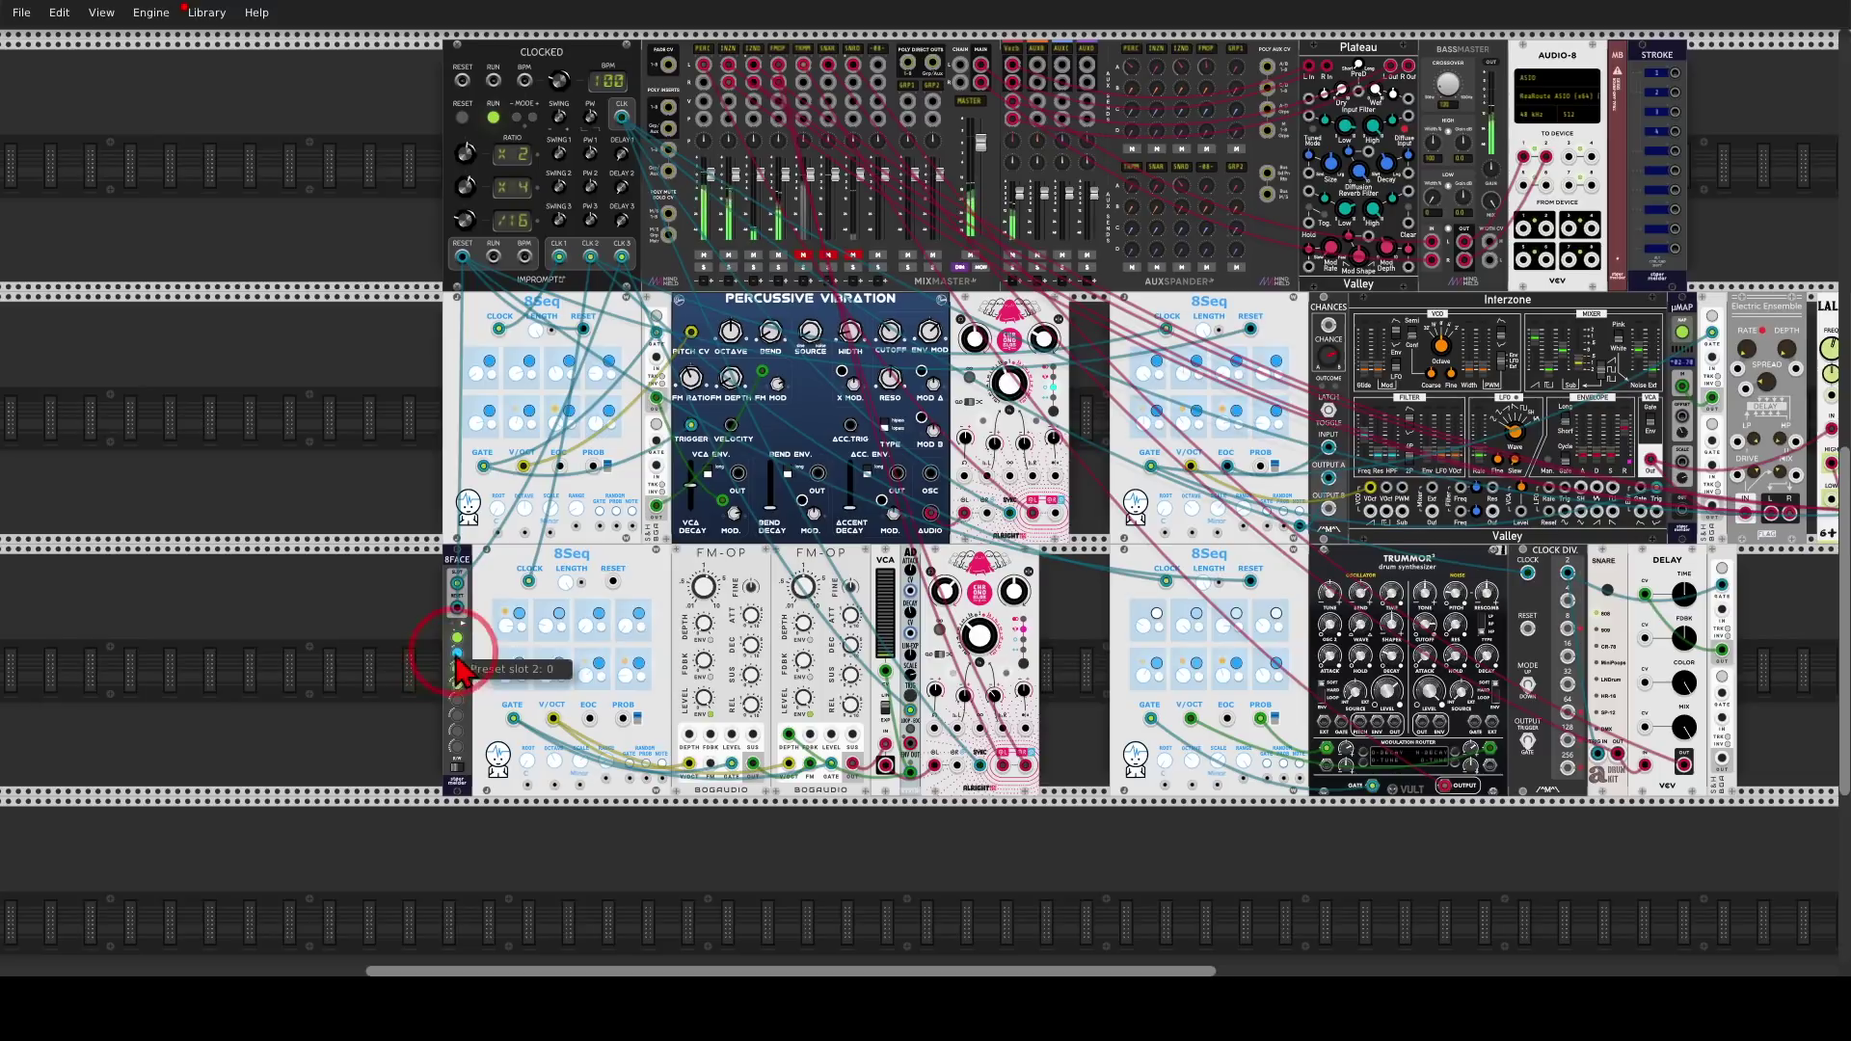
# Examine the last two voices up close, pointing out the TRUMMOR² drum synthesizer, Clock Div., Snare and Delay modules
pyautogui.moveTo(1042, 673); pyautogui.dragTo(559, 617)
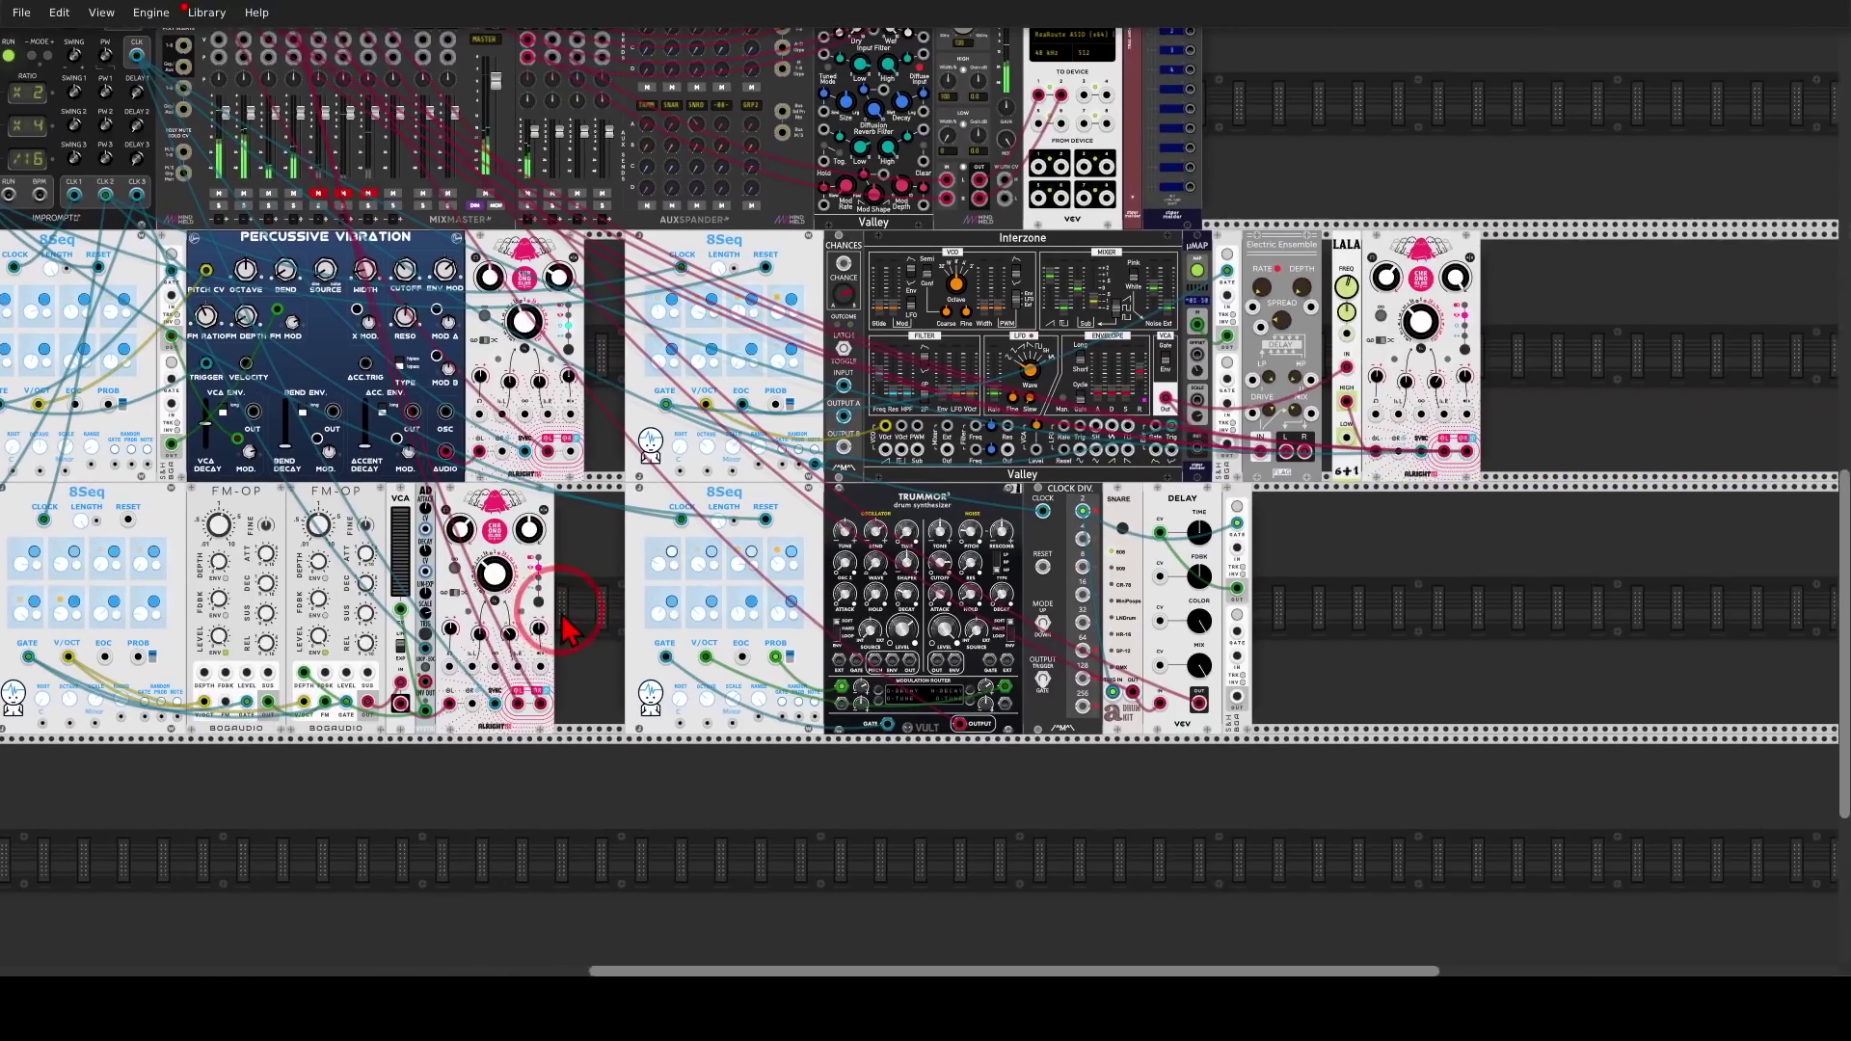
pyautogui.scroll(2, 865, 696)
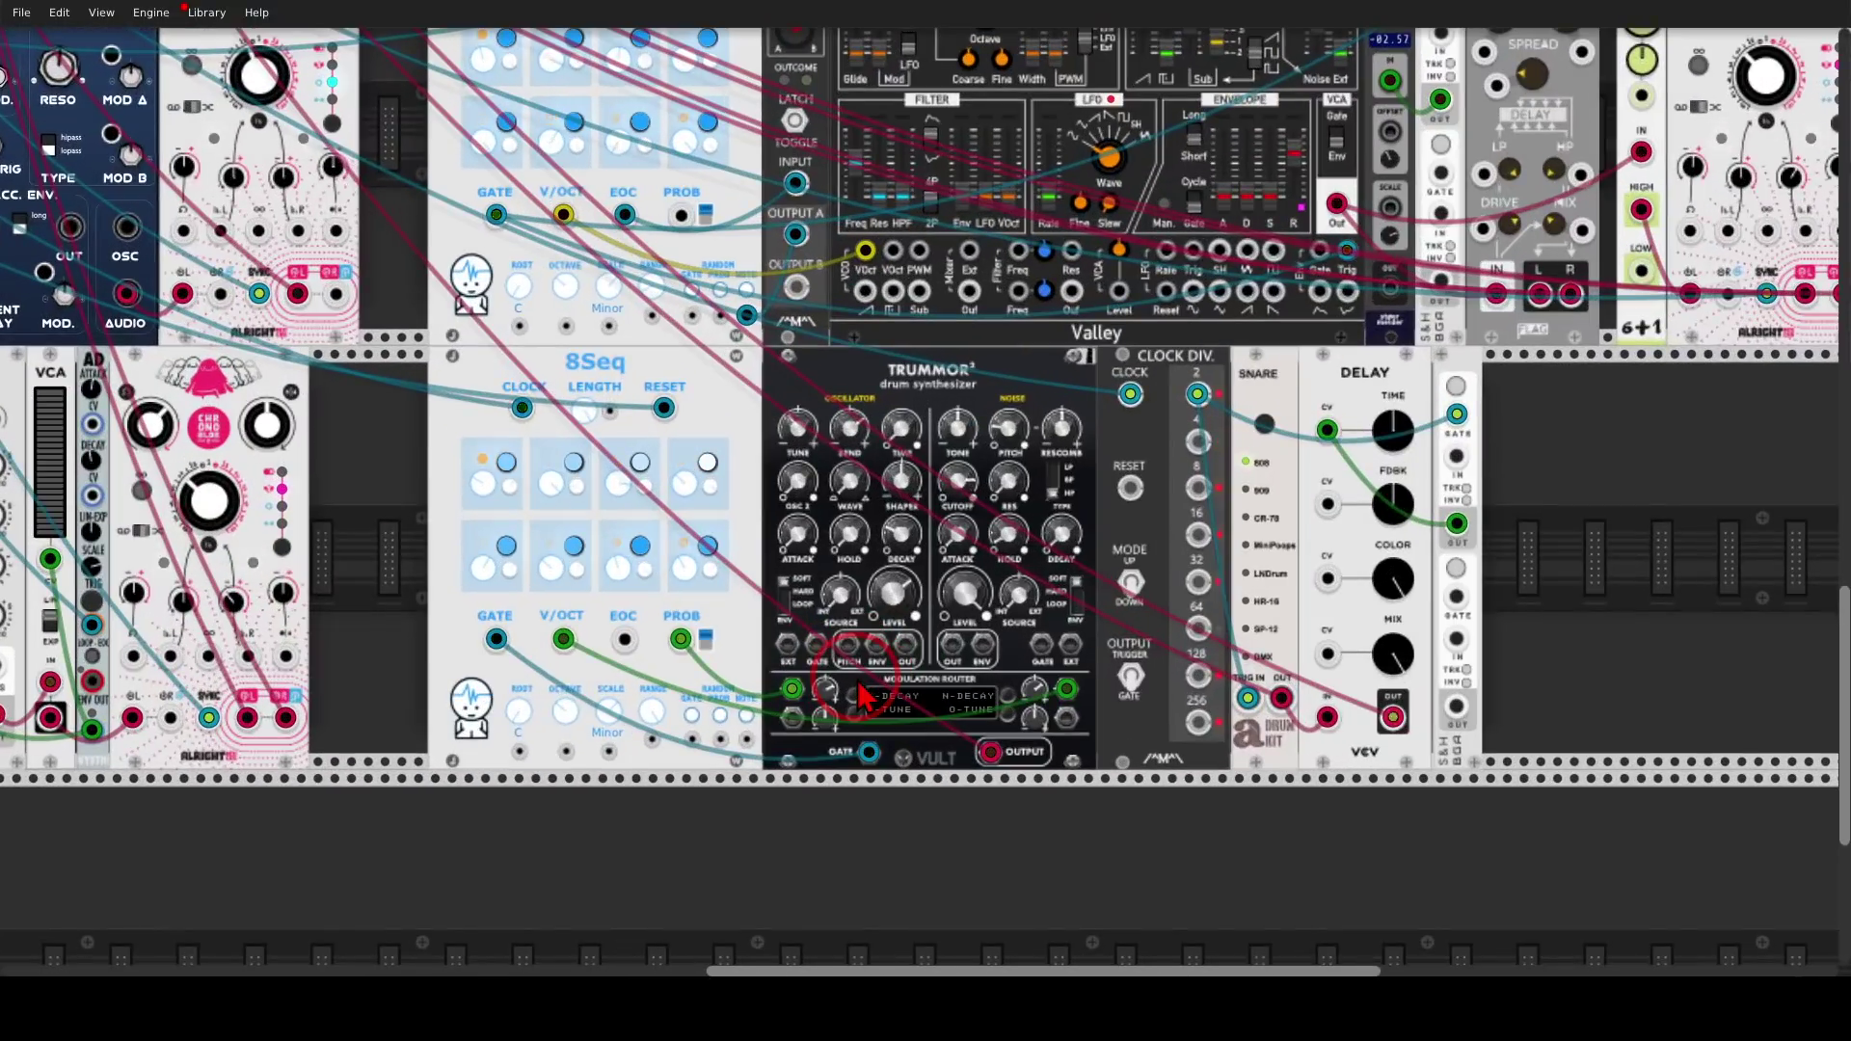
pyautogui.scroll(2, 858, 680)
pyautogui.moveTo(718, 344); pyautogui.dragTo(725, 367)
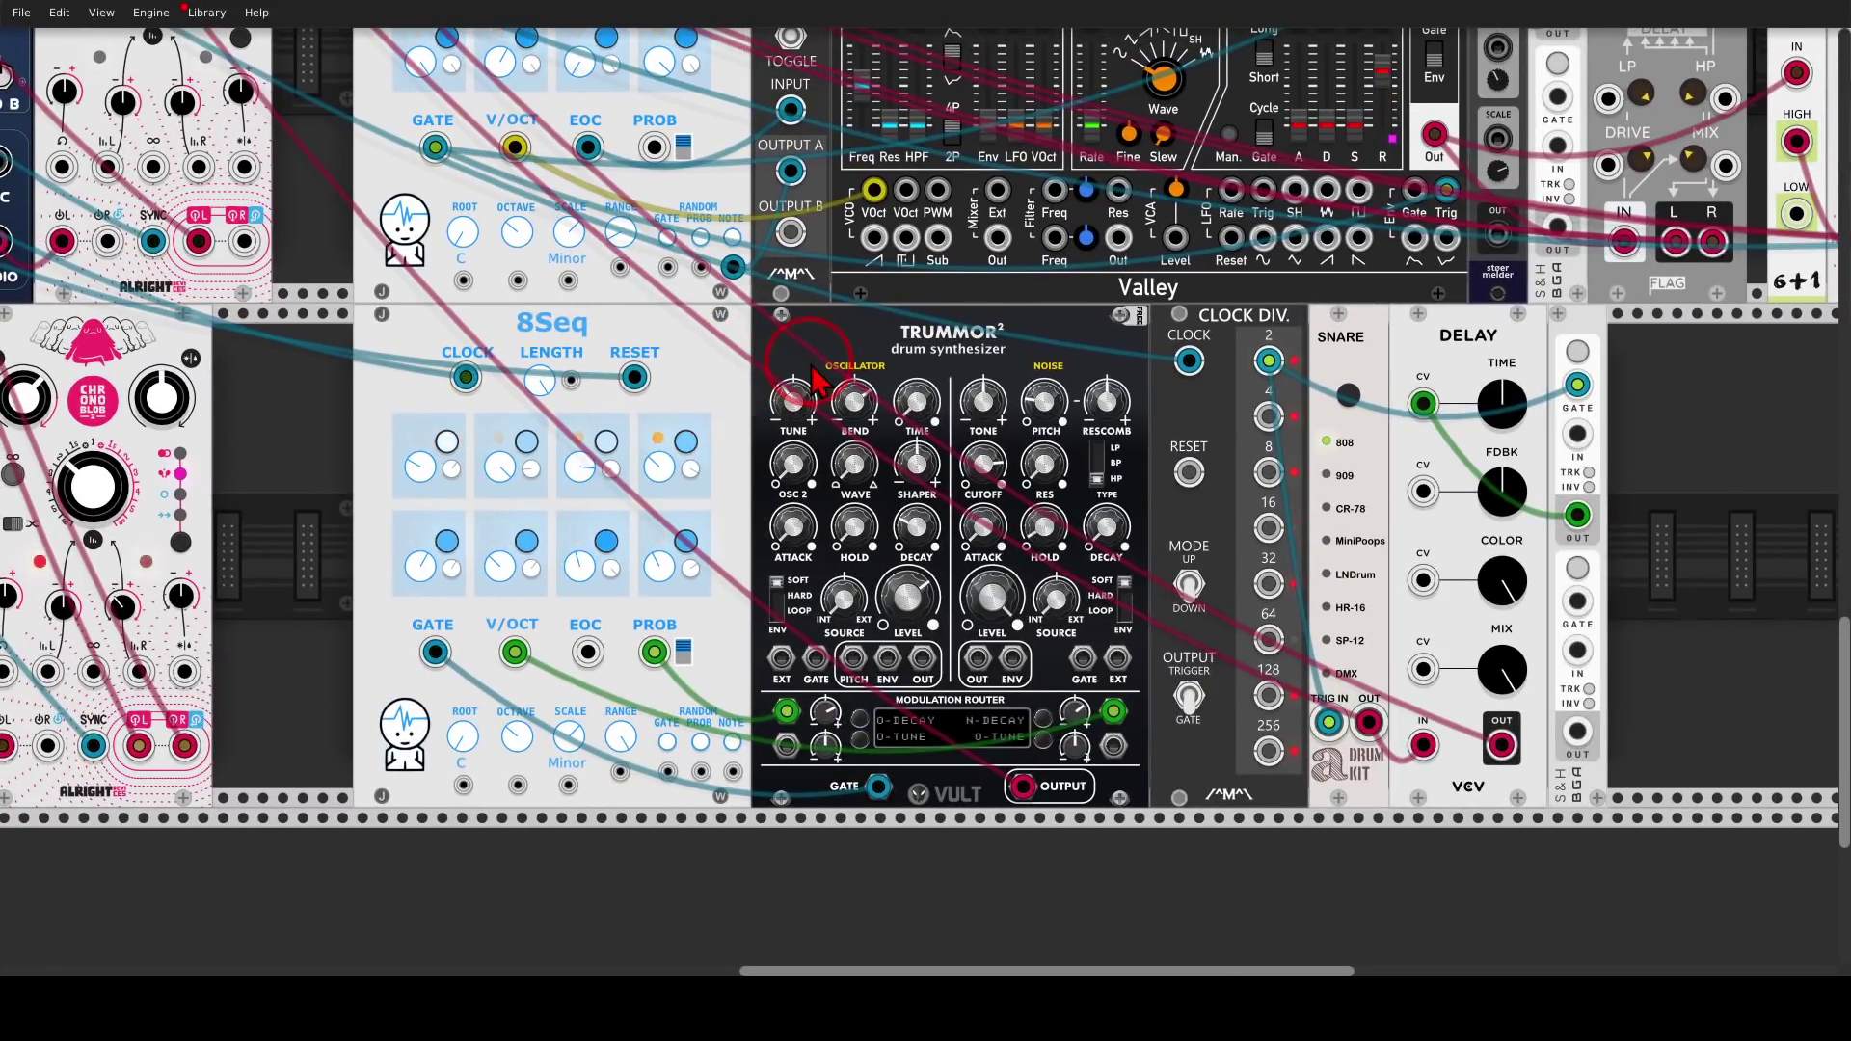
pyautogui.click(1400, 388)
pyautogui.moveTo(1405, 403)
pyautogui.mouseDown()
pyautogui.moveTo(1350, 317)
pyautogui.moveTo(1238, 312)
pyautogui.moveTo(1171, 355)
pyautogui.moveTo(1213, 402)
pyautogui.moveTo(1338, 411)
pyautogui.moveTo(1402, 367)
pyautogui.moveTo(1378, 331)
pyautogui.moveTo(1292, 350)
pyautogui.mouseUp()
pyautogui.click(842, 742)
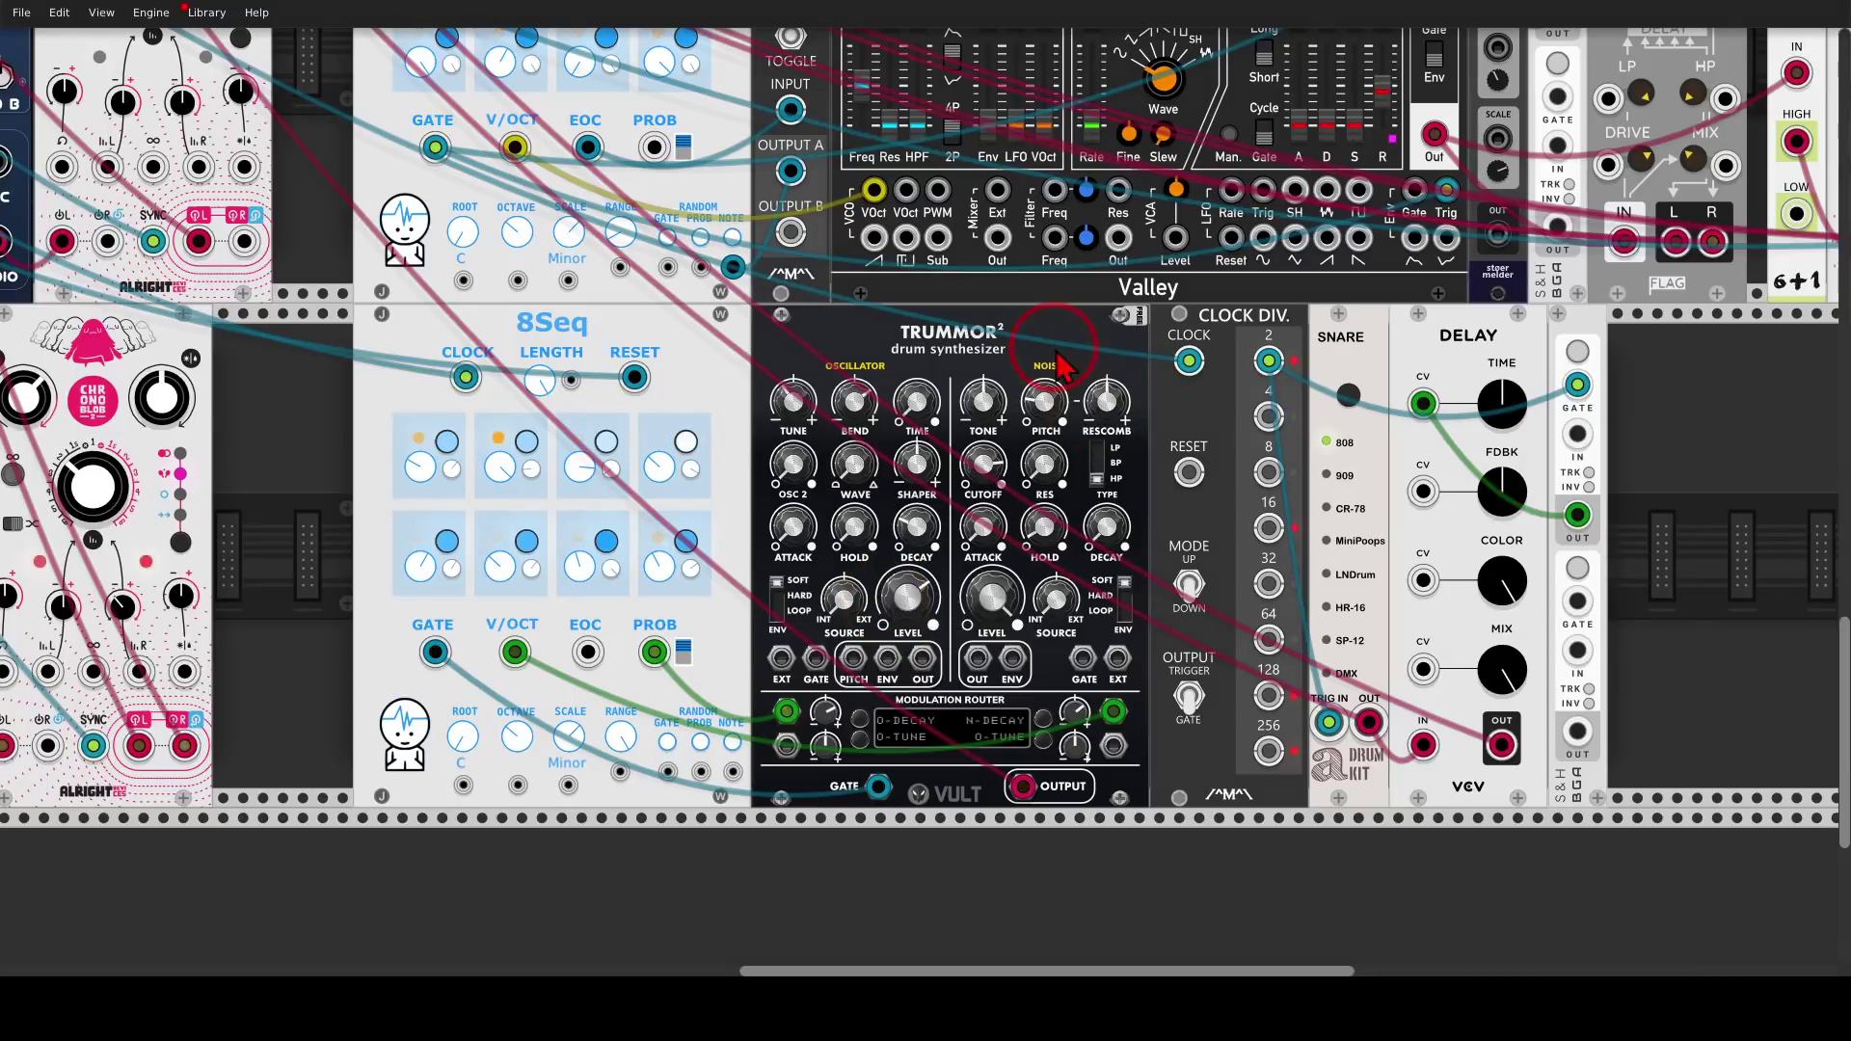
# Circle the TRUMMOR² module and mark its link to the 8Seq beside it
pyautogui.moveTo(1010, 334)
pyautogui.mouseDown()
pyautogui.moveTo(834, 325)
pyautogui.moveTo(808, 385)
pyautogui.moveTo(872, 437)
pyautogui.moveTo(1027, 450)
pyautogui.moveTo(1037, 337)
pyautogui.mouseUp()
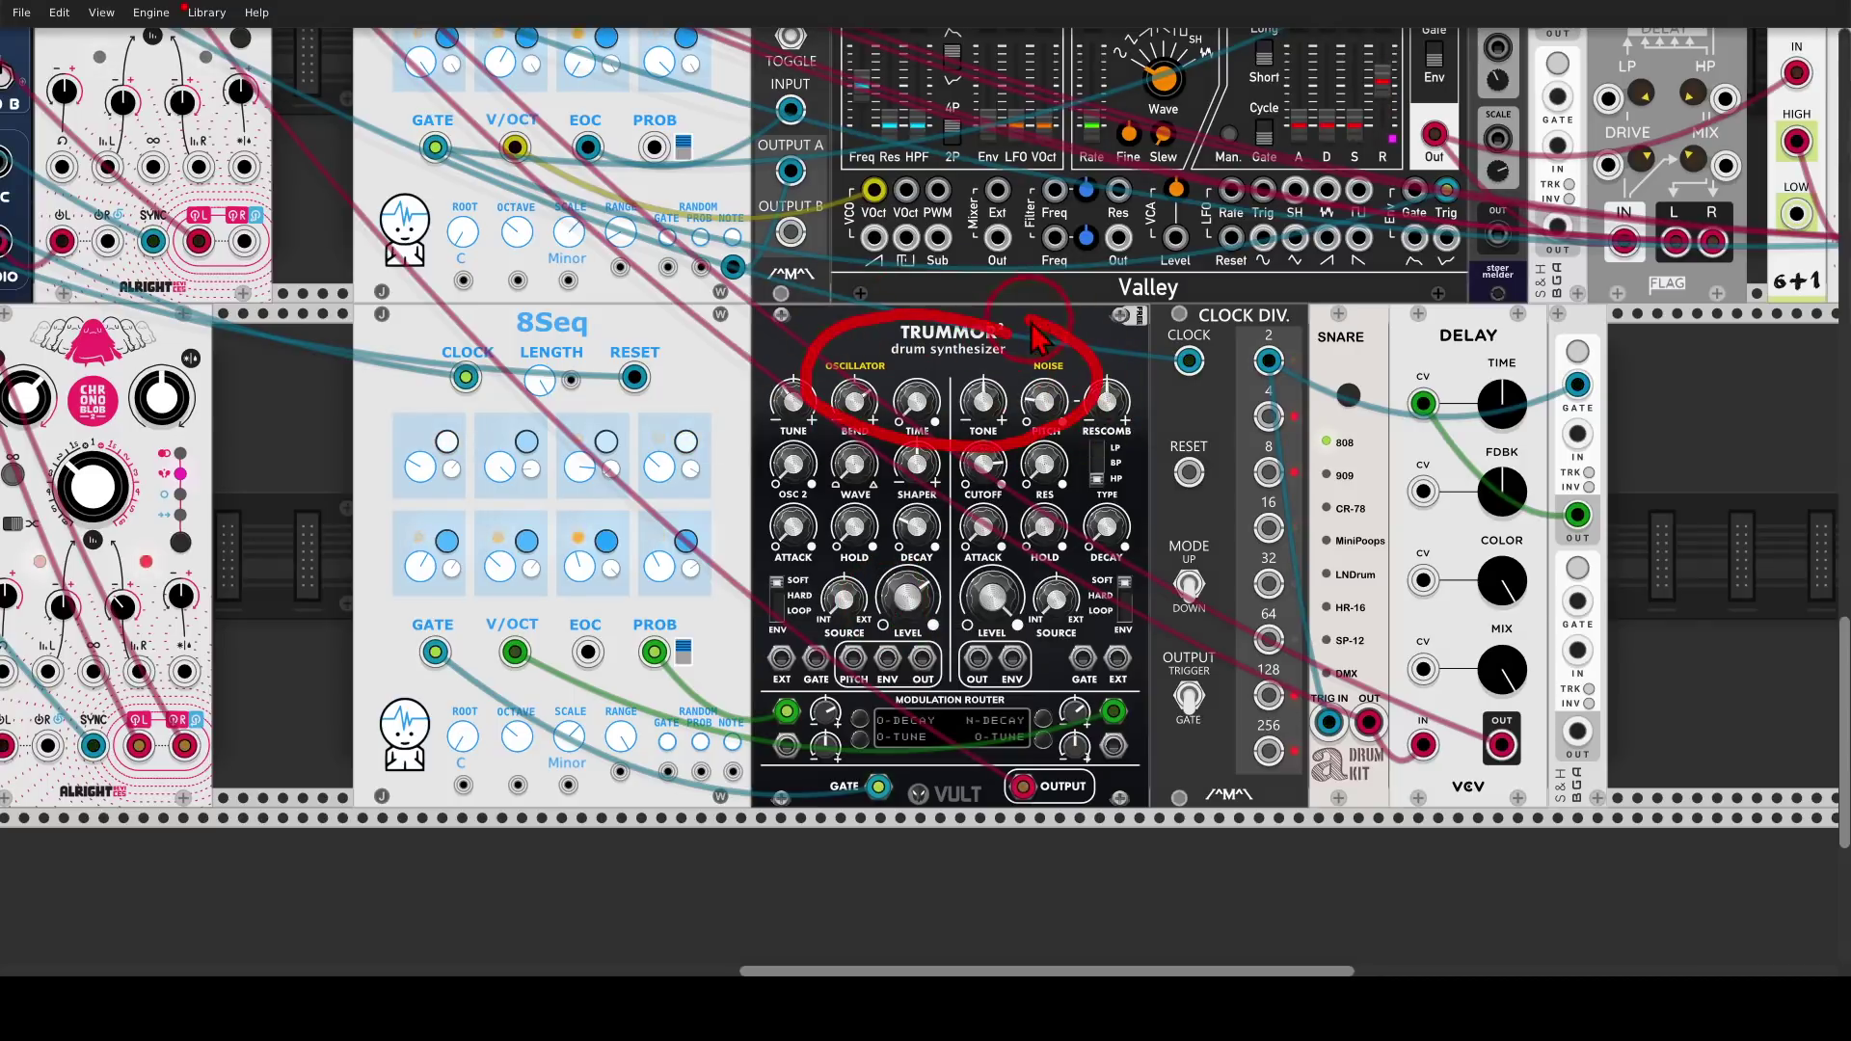
pyautogui.moveTo(833, 413); pyautogui.dragTo(713, 448)
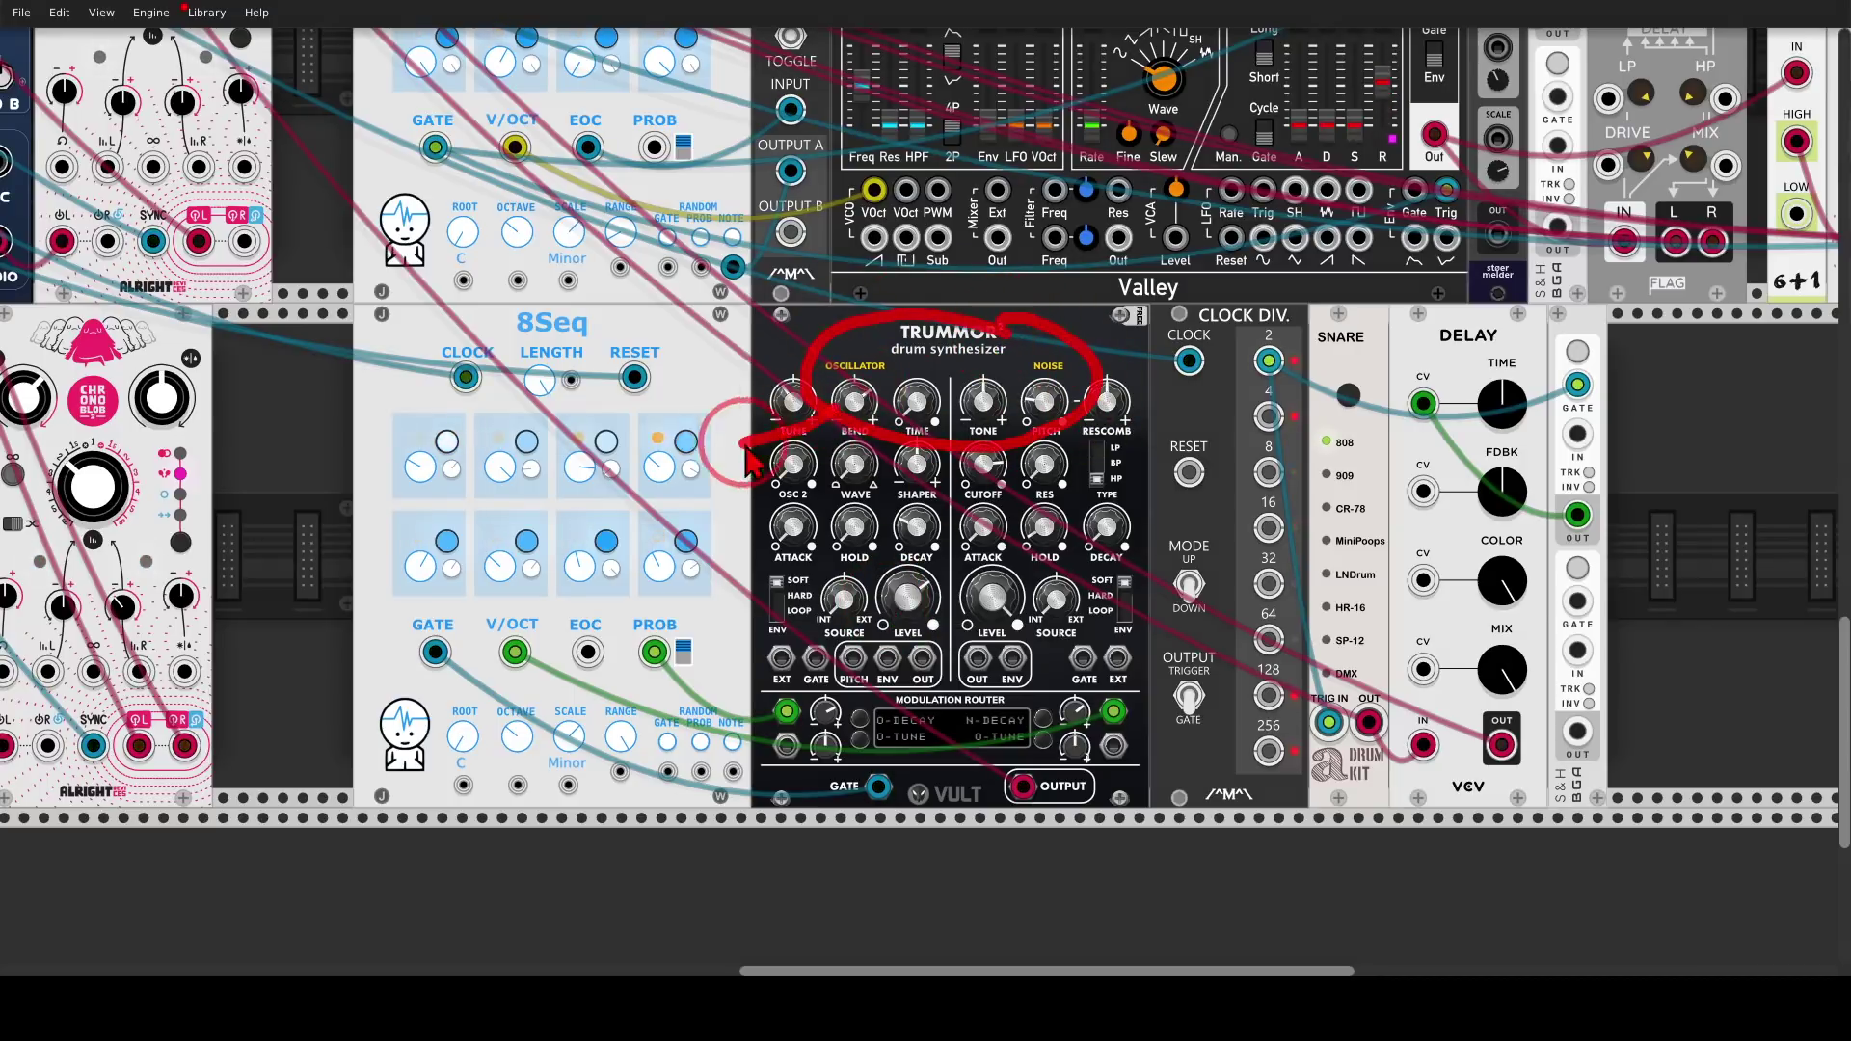
pyautogui.moveTo(685, 386)
pyautogui.mouseDown()
pyautogui.moveTo(685, 442)
pyautogui.moveTo(742, 499)
pyautogui.mouseUp()
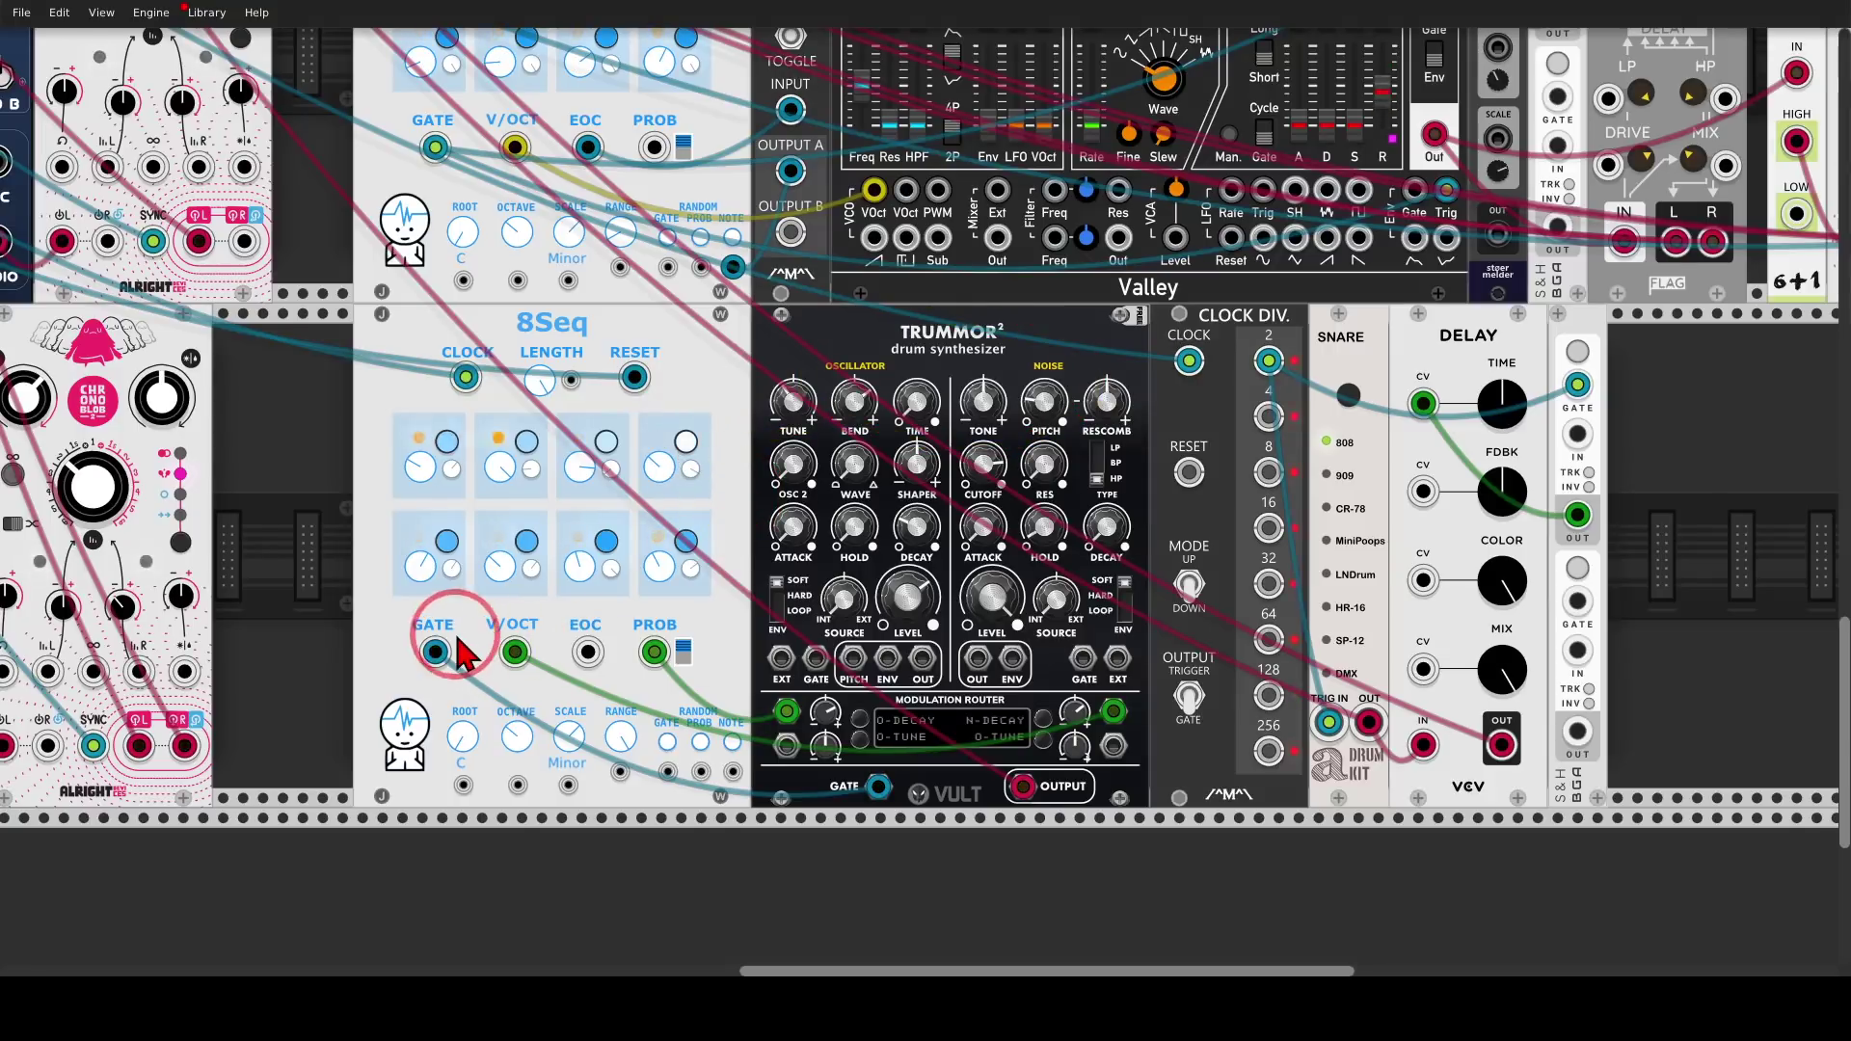
# Mark the 8Seq GATE output's route to the TRUMMOR² GATE input, then trace the V/OCT output toward the modulation router
pyautogui.moveTo(446, 619)
pyautogui.mouseDown()
pyautogui.moveTo(452, 685)
pyautogui.moveTo(454, 632)
pyautogui.moveTo(464, 666)
pyautogui.moveTo(695, 742)
pyautogui.moveTo(834, 777)
pyautogui.moveTo(827, 752)
pyautogui.moveTo(844, 801)
pyautogui.mouseUp()
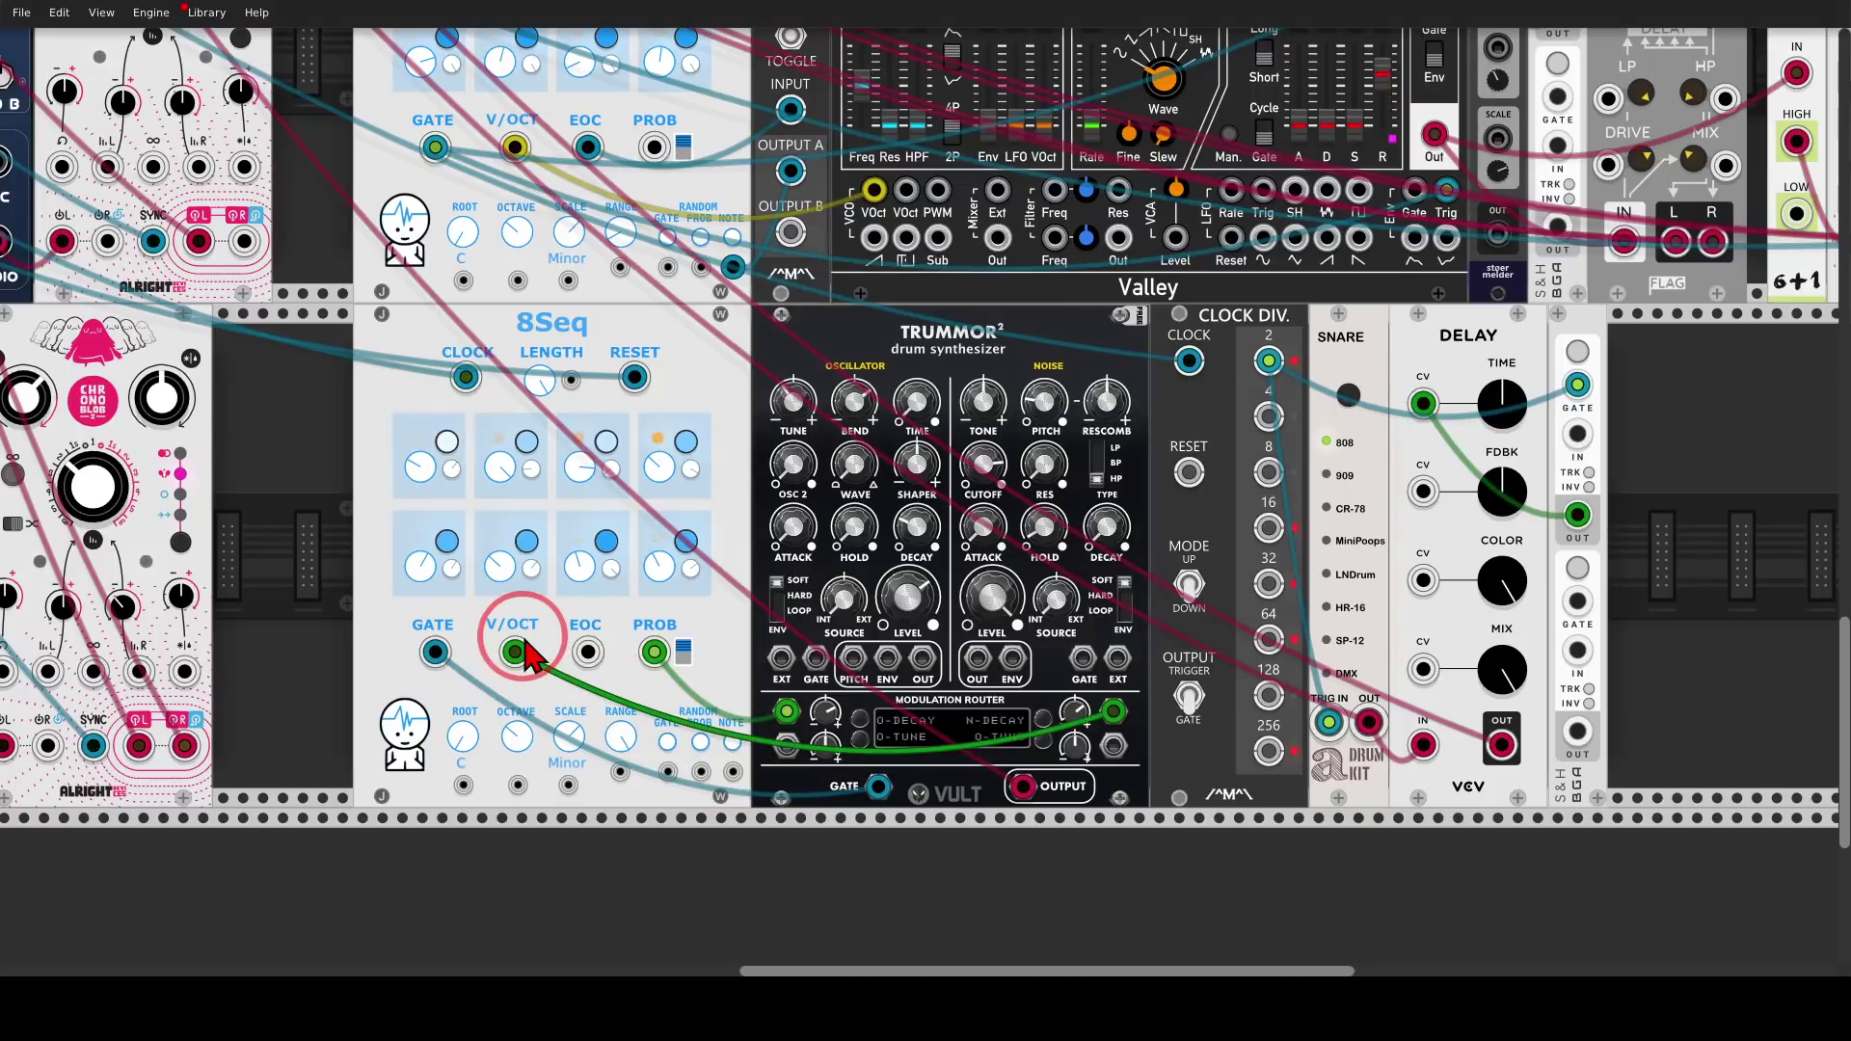
pyautogui.moveTo(637, 711)
pyautogui.mouseDown()
pyautogui.moveTo(587, 735)
pyautogui.moveTo(602, 764)
pyautogui.moveTo(646, 761)
pyautogui.moveTo(644, 715)
pyautogui.mouseUp()
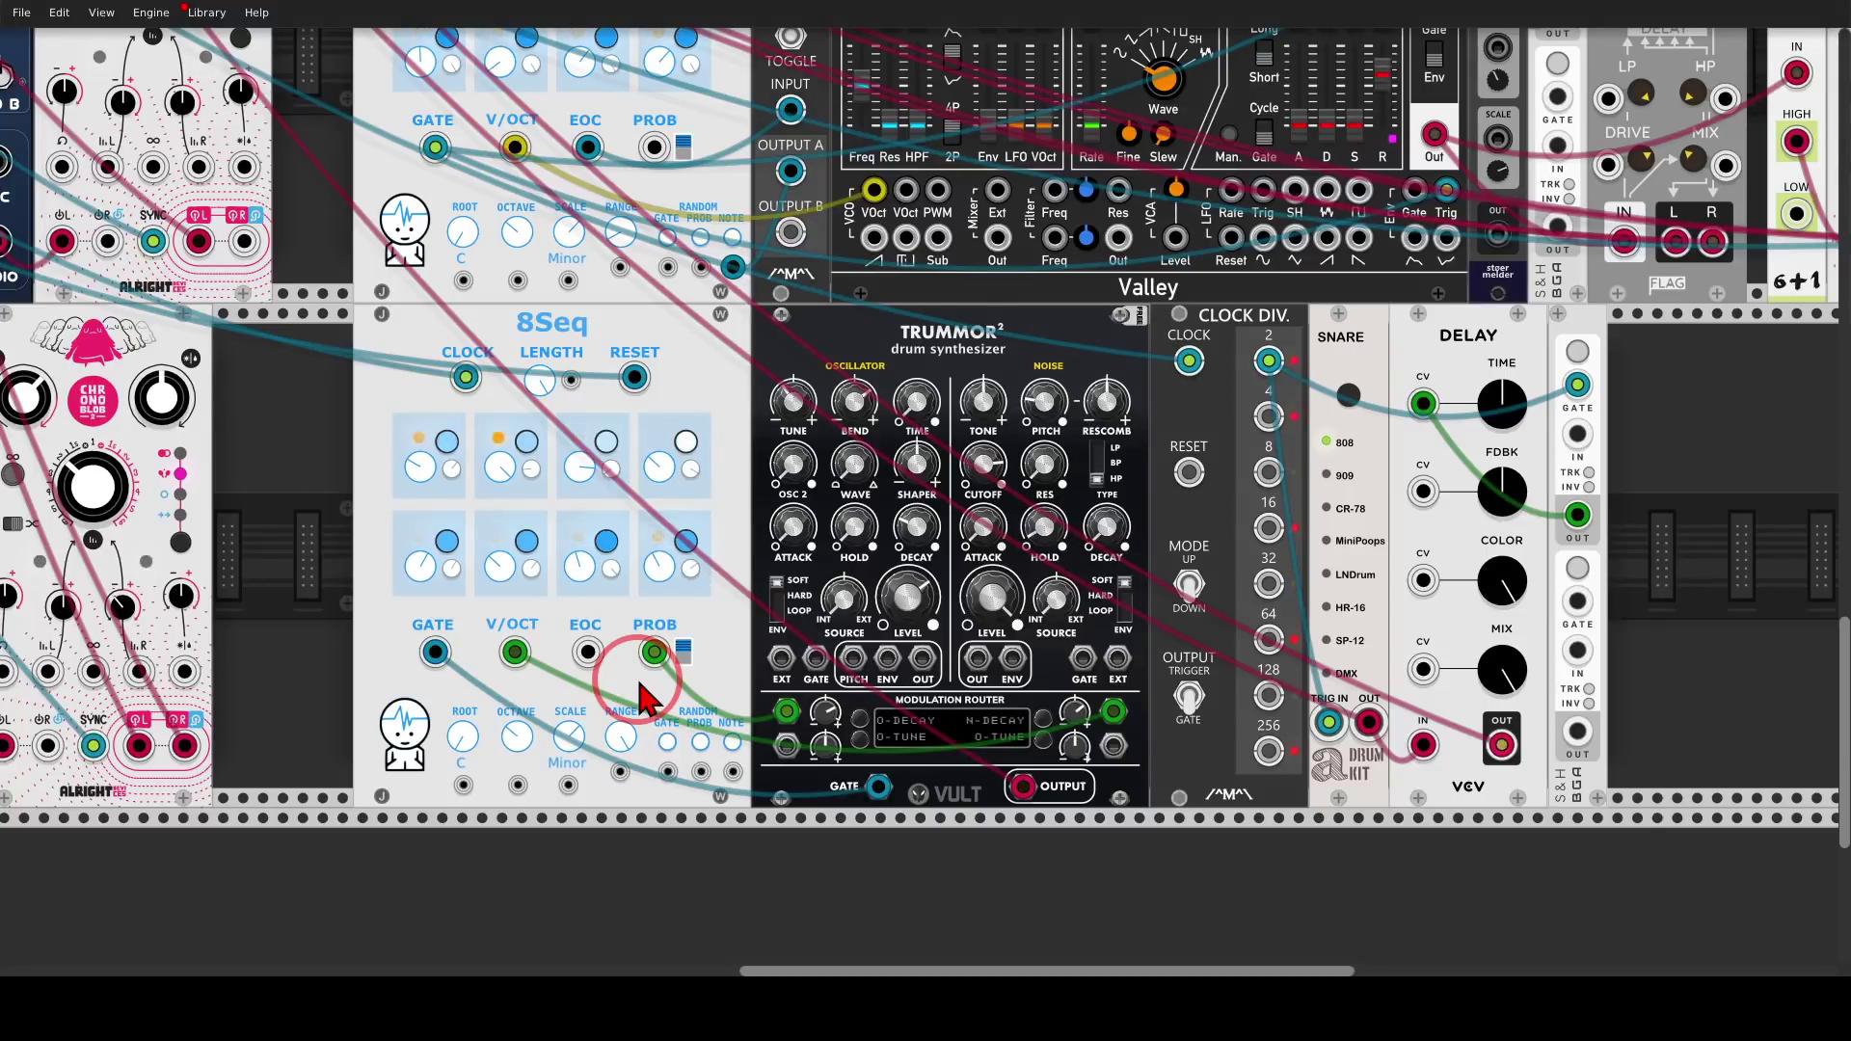
pyautogui.moveTo(533, 623)
pyautogui.mouseDown()
pyautogui.moveTo(488, 648)
pyautogui.moveTo(495, 683)
pyautogui.moveTo(532, 672)
pyautogui.moveTo(528, 651)
pyautogui.moveTo(757, 737)
pyautogui.mouseUp()
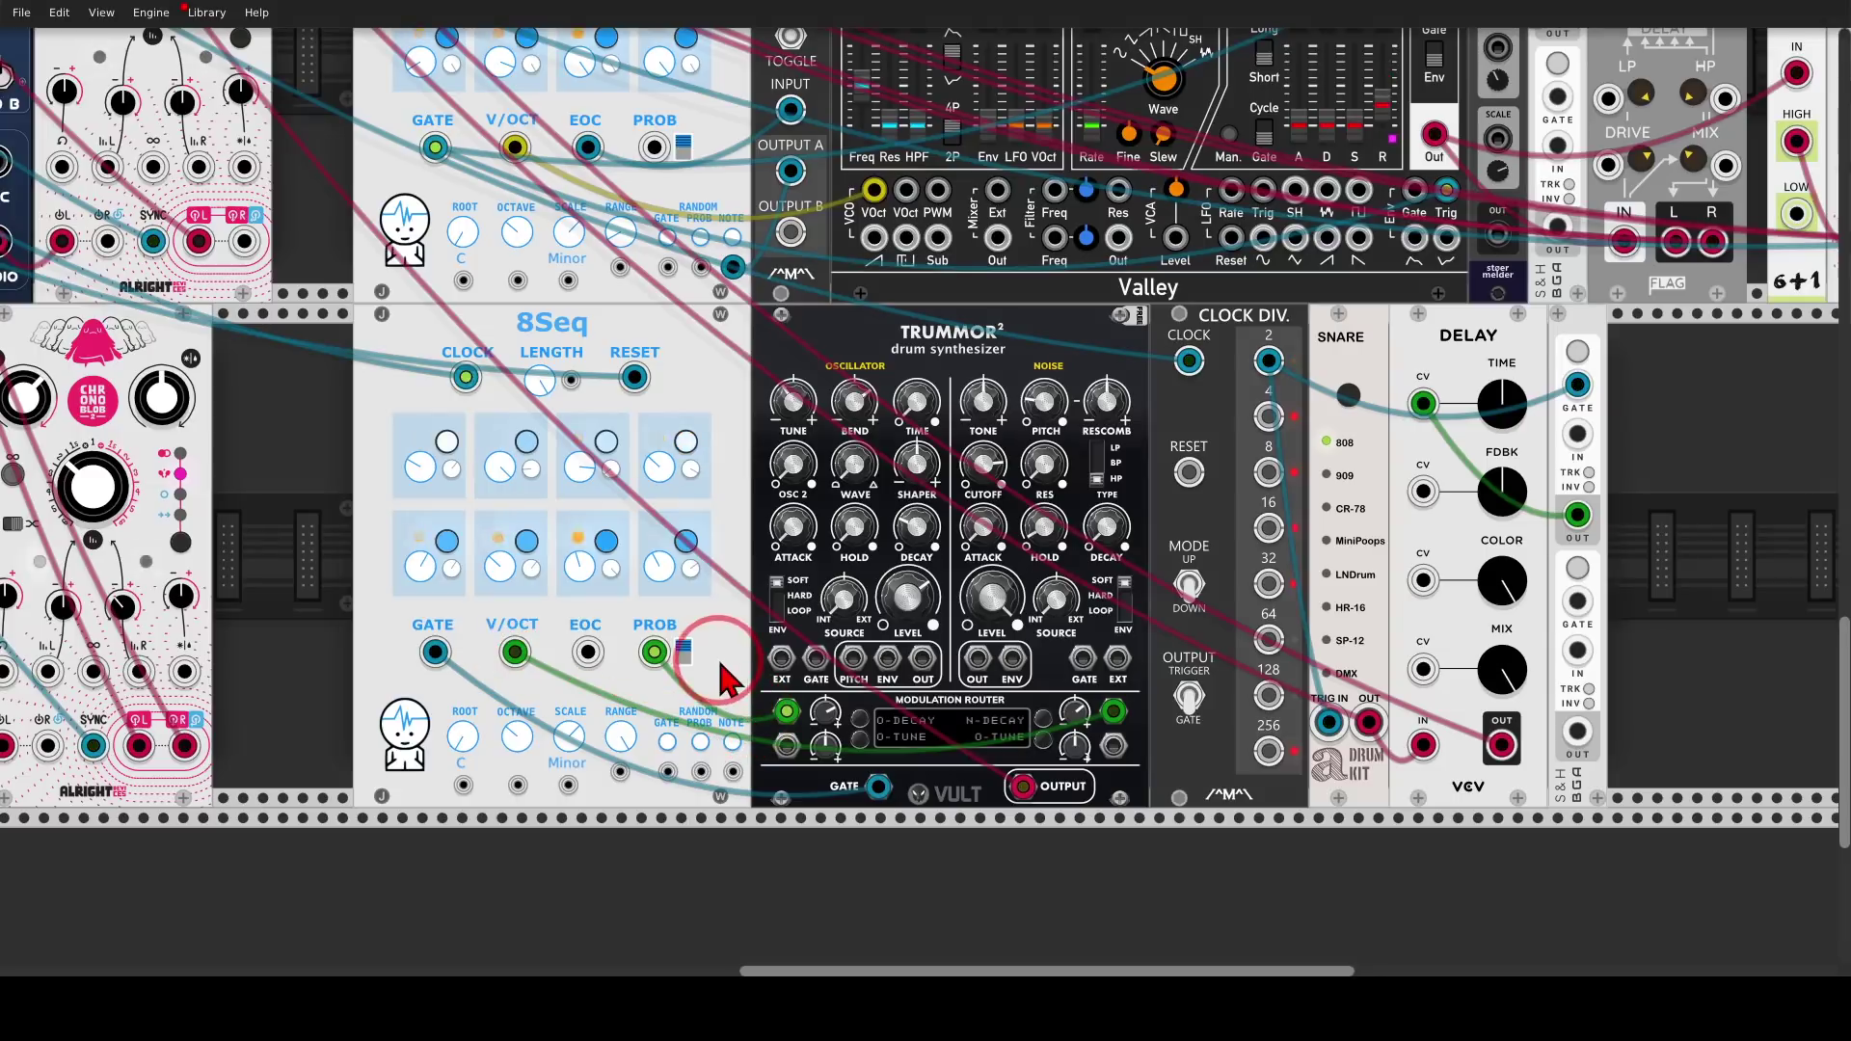
# Circle the 8Seq's PROB and V/OCT outputs with arrows to the TRUMMOR² modulation router inputs, then clear the markings
pyautogui.moveTo(670, 614)
pyautogui.mouseDown()
pyautogui.moveTo(632, 646)
pyautogui.moveTo(643, 687)
pyautogui.moveTo(705, 681)
pyautogui.moveTo(680, 619)
pyautogui.mouseUp()
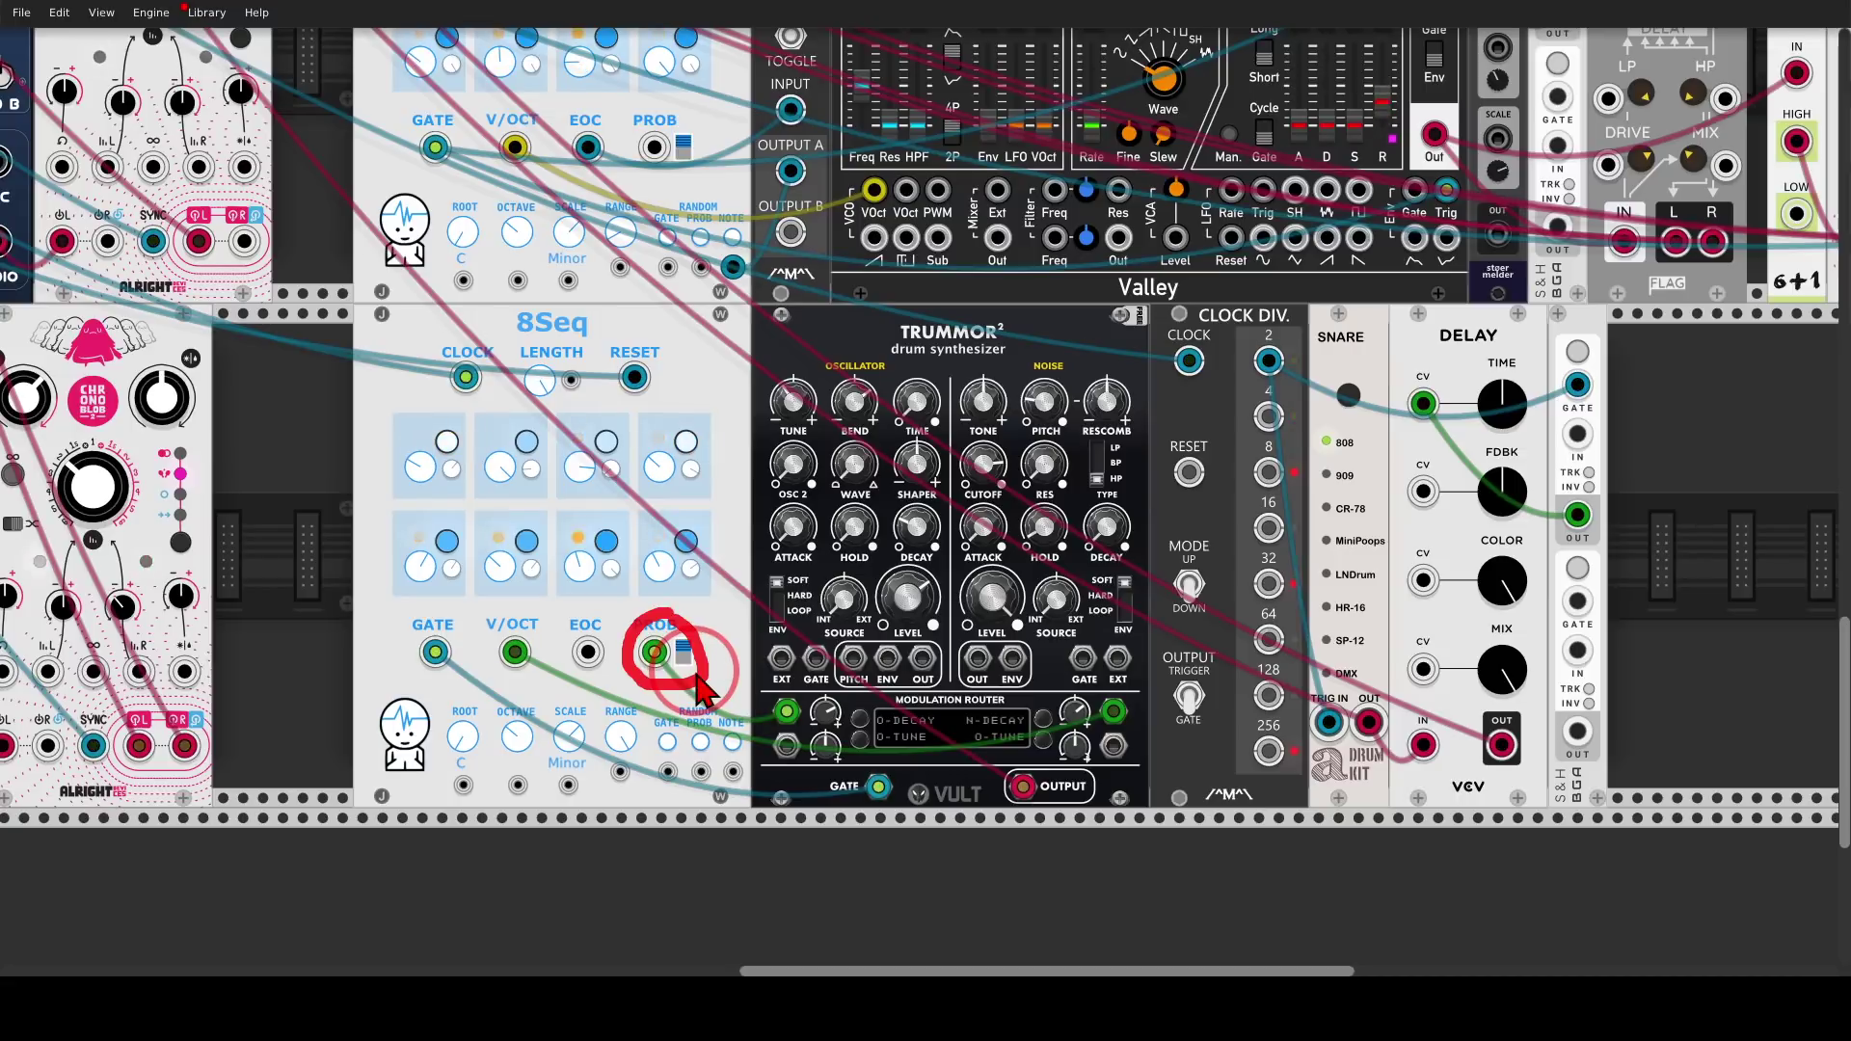
pyautogui.moveTo(704, 680)
pyautogui.mouseDown()
pyautogui.moveTo(723, 693)
pyautogui.moveTo(738, 663)
pyautogui.moveTo(762, 699)
pyautogui.mouseUp()
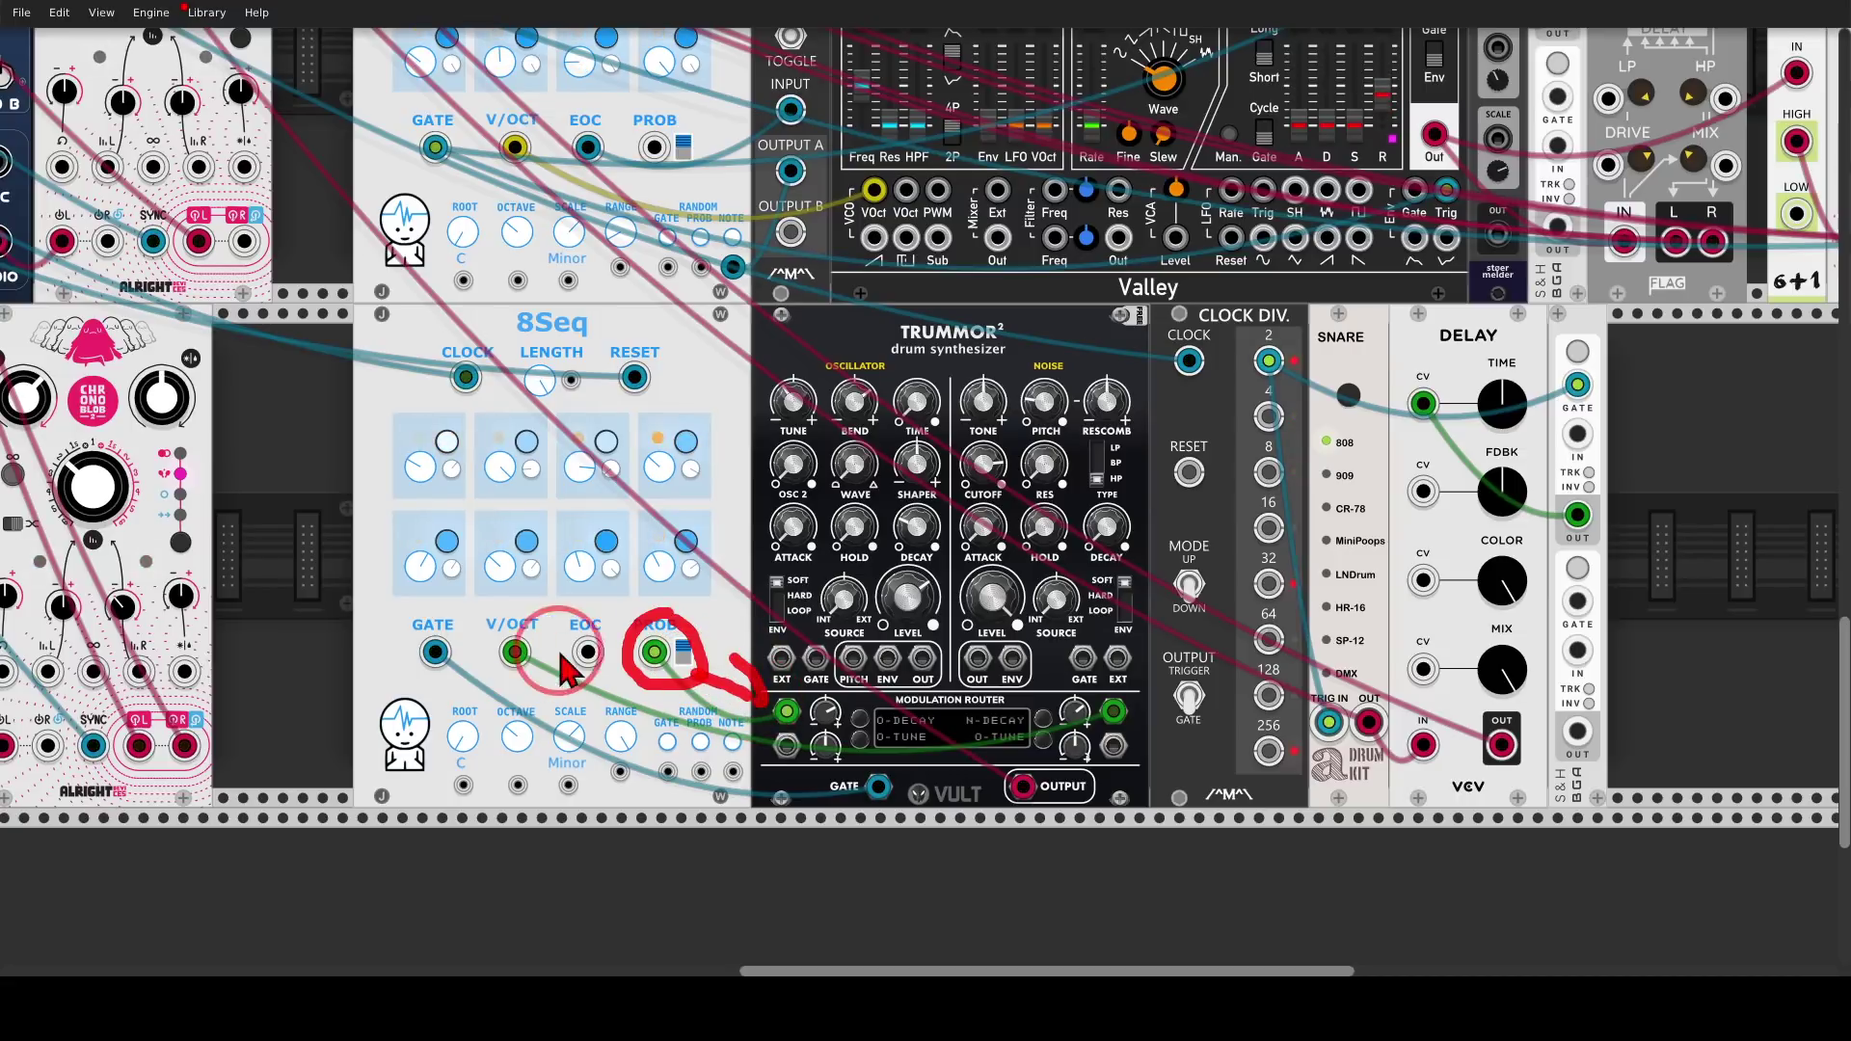
pyautogui.moveTo(563, 665)
pyautogui.mouseDown()
pyautogui.moveTo(498, 649)
pyautogui.moveTo(891, 792)
pyautogui.moveTo(1075, 723)
pyautogui.moveTo(1058, 719)
pyautogui.moveTo(1089, 724)
pyautogui.moveTo(985, 772)
pyautogui.mouseUp()
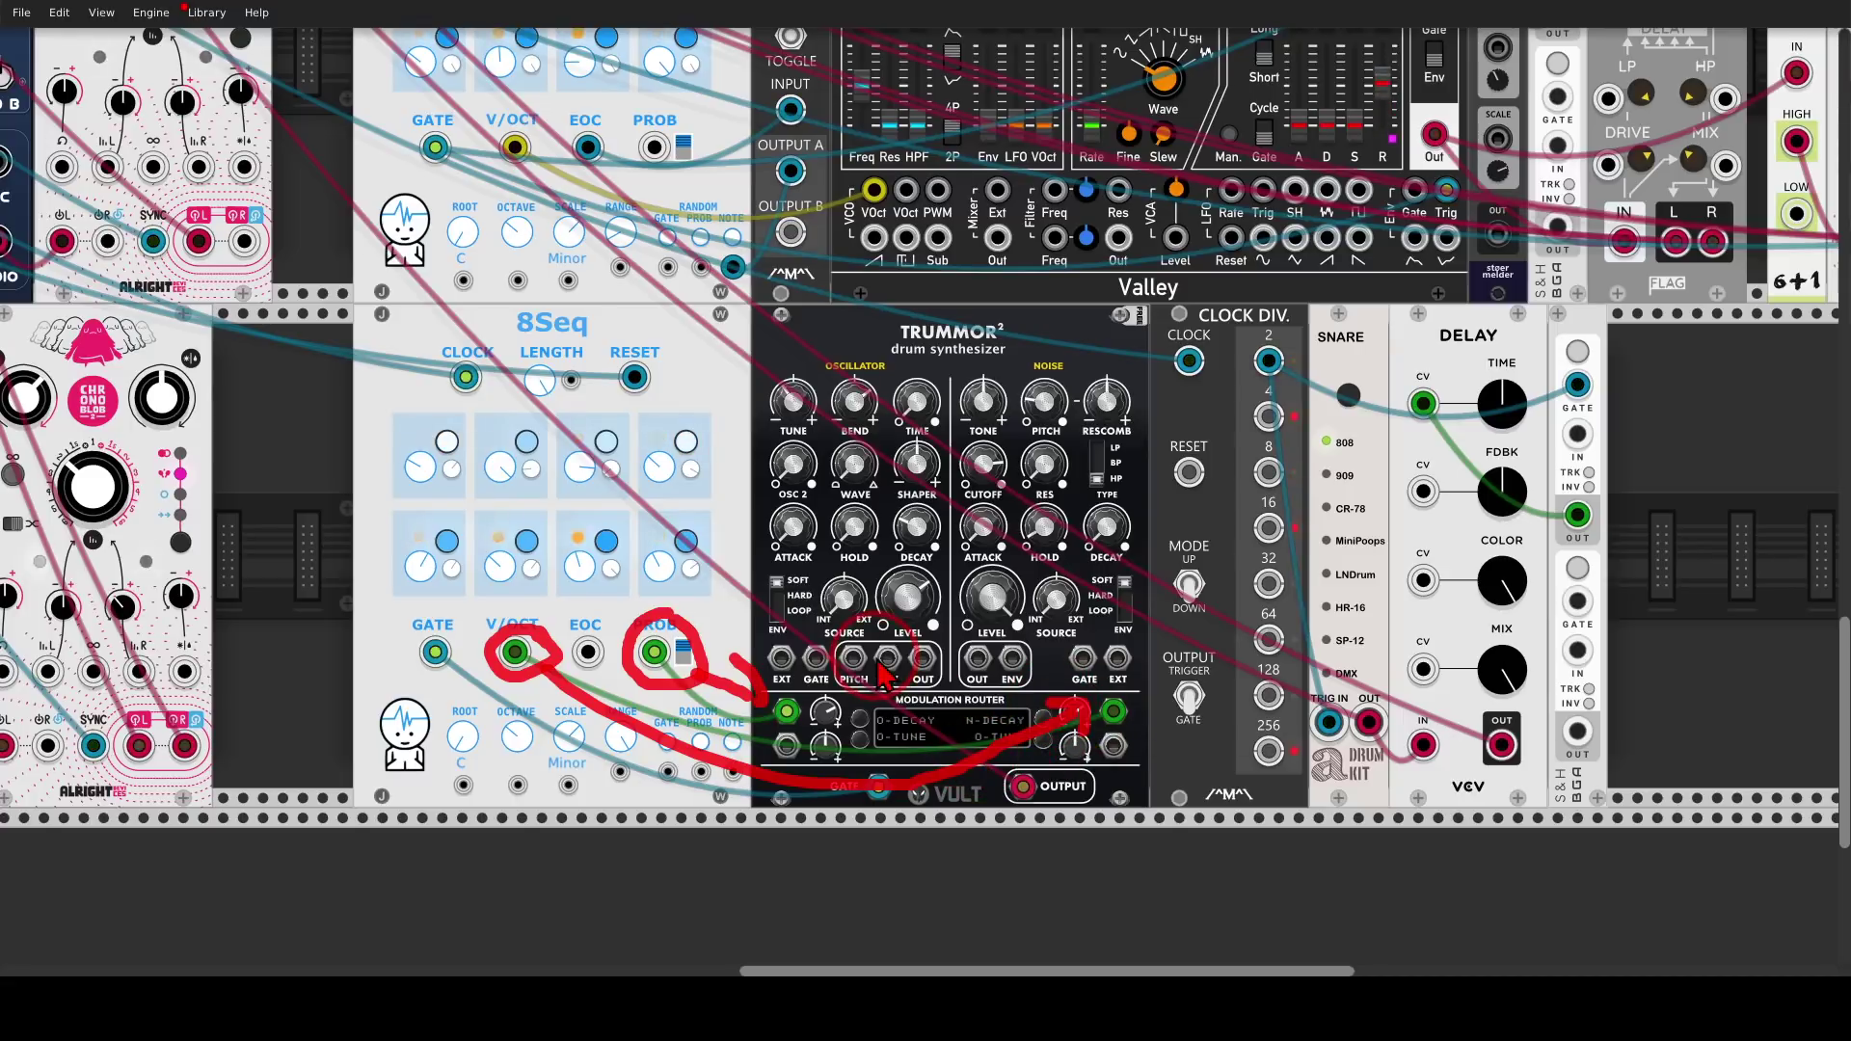
pyautogui.hotkey('shift', 'F9')
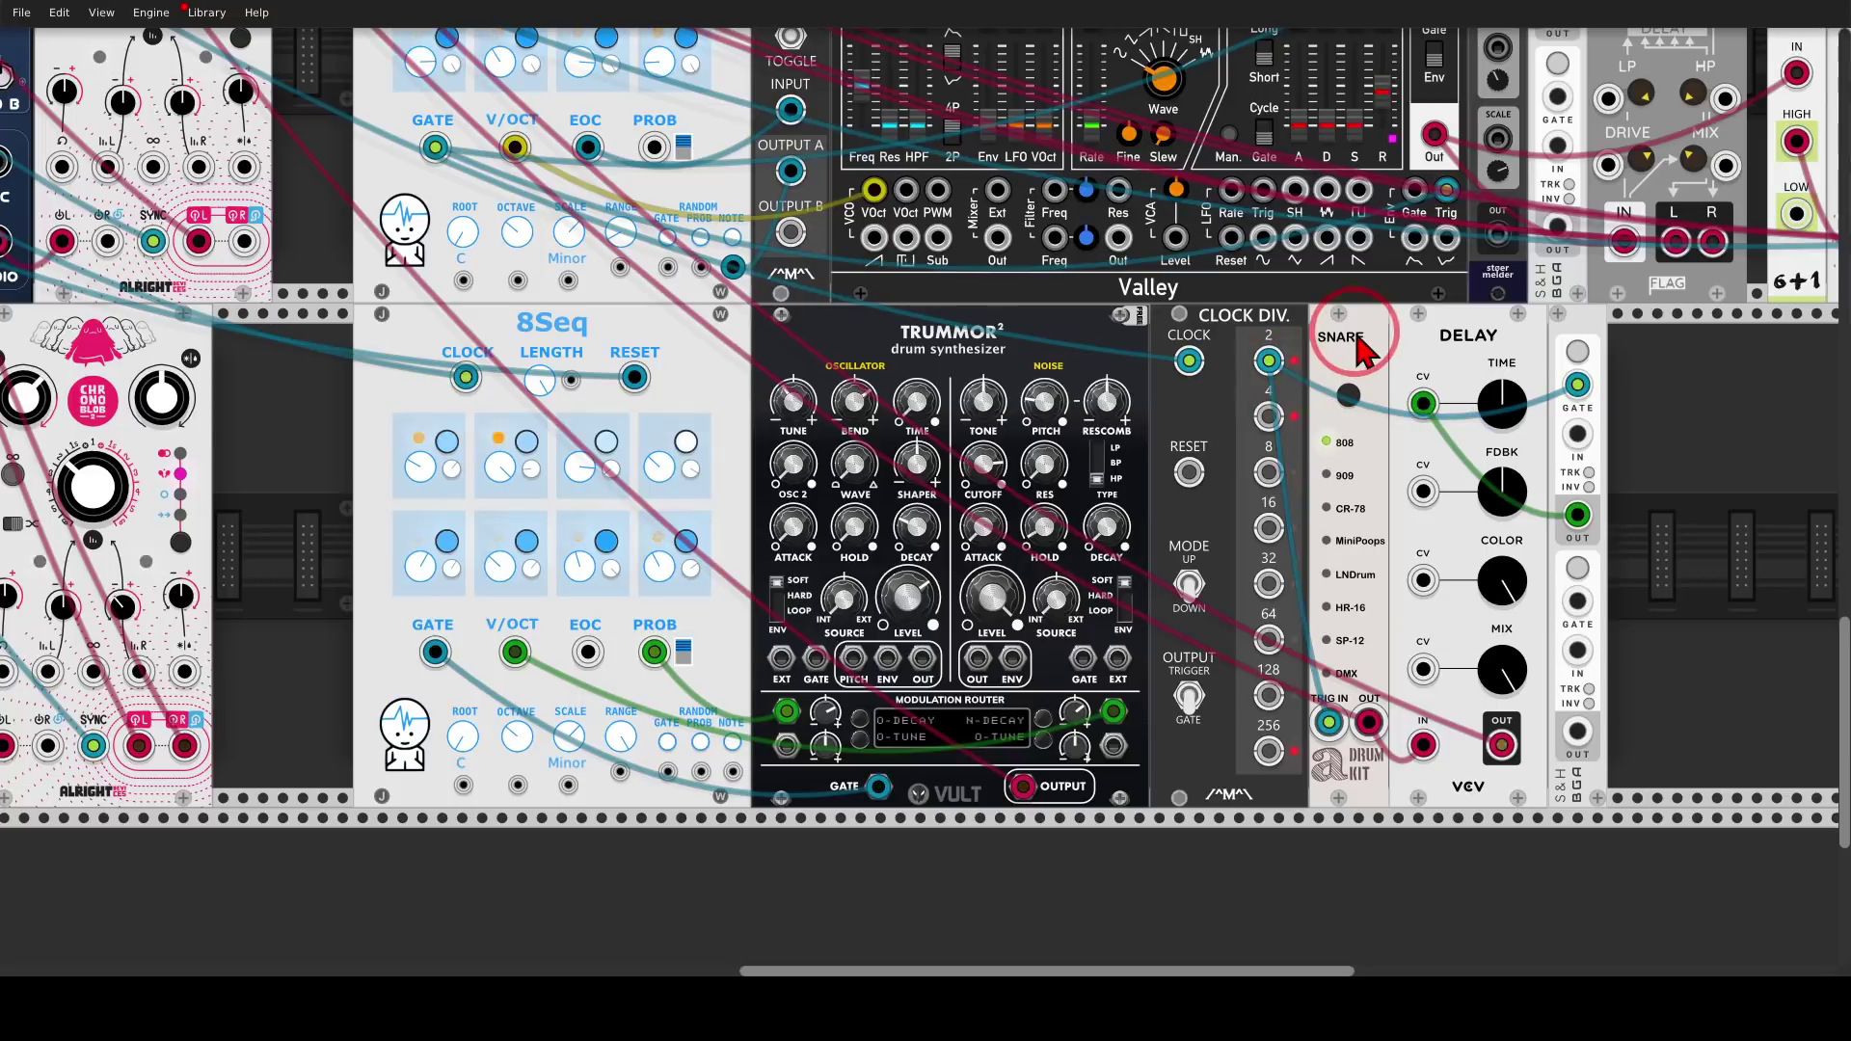
# Mark the Snare module, then unmute the remaining MixMaster channels, including TRMM
pyautogui.moveTo(1348, 324)
pyautogui.mouseDown()
pyautogui.moveTo(1155, 343)
pyautogui.moveTo(1293, 417)
pyautogui.moveTo(1362, 354)
pyautogui.moveTo(1347, 332)
pyautogui.moveTo(1342, 393)
pyautogui.moveTo(1399, 503)
pyautogui.mouseUp()
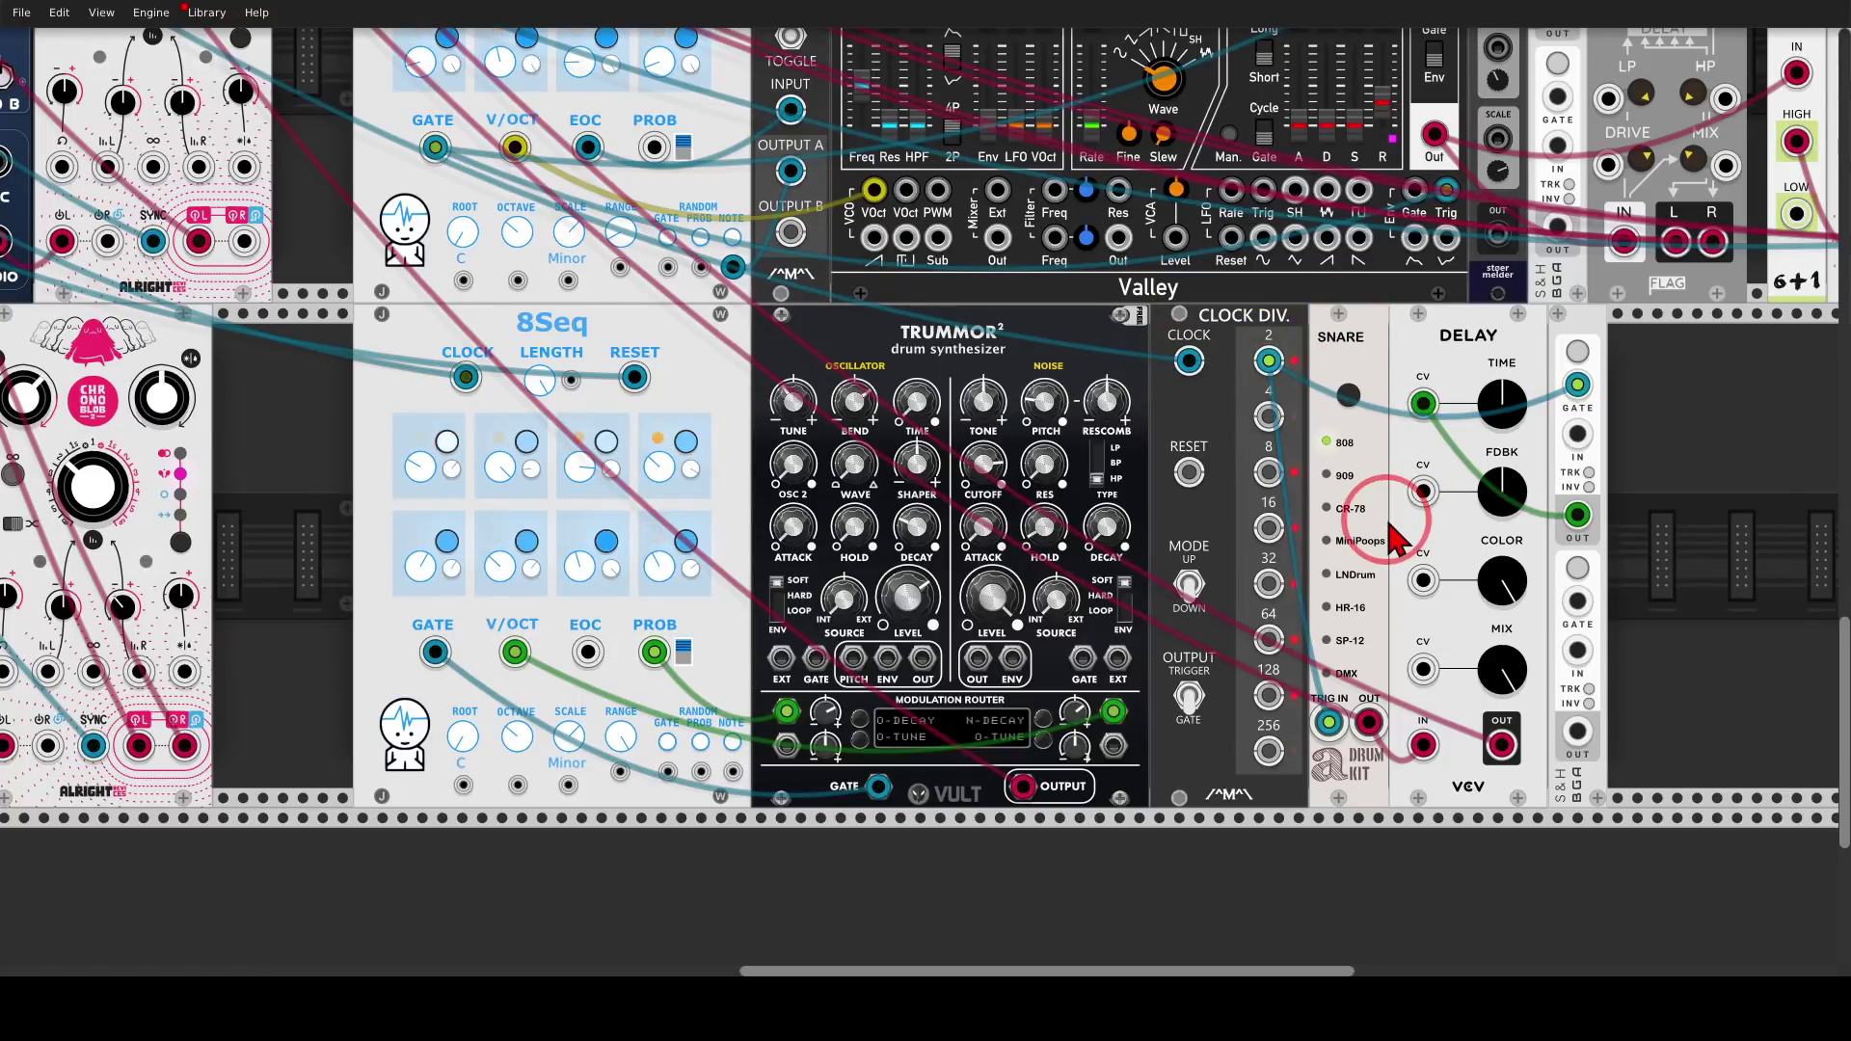
pyautogui.scroll(-2, 718, 420)
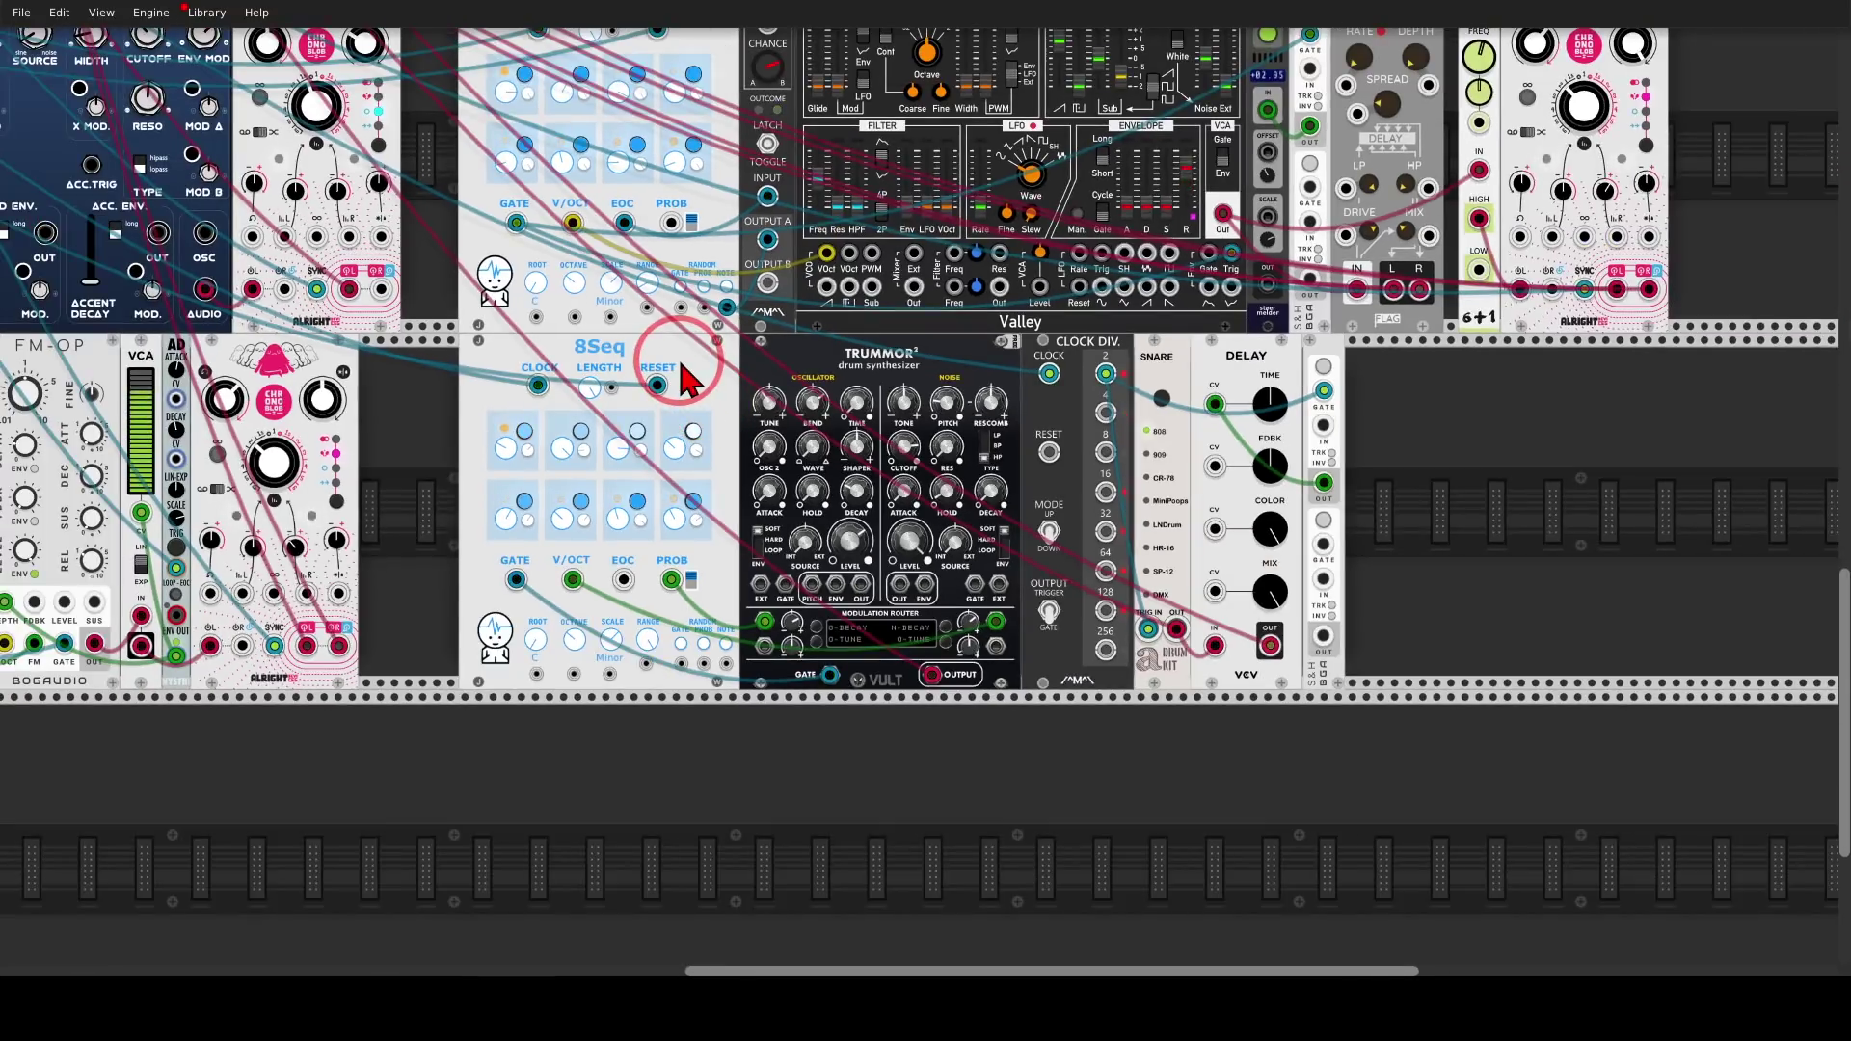
pyautogui.moveTo(681, 365); pyautogui.dragTo(877, 570)
pyautogui.scroll(-1, 876, 570)
pyautogui.moveTo(668, 453); pyautogui.dragTo(789, 479)
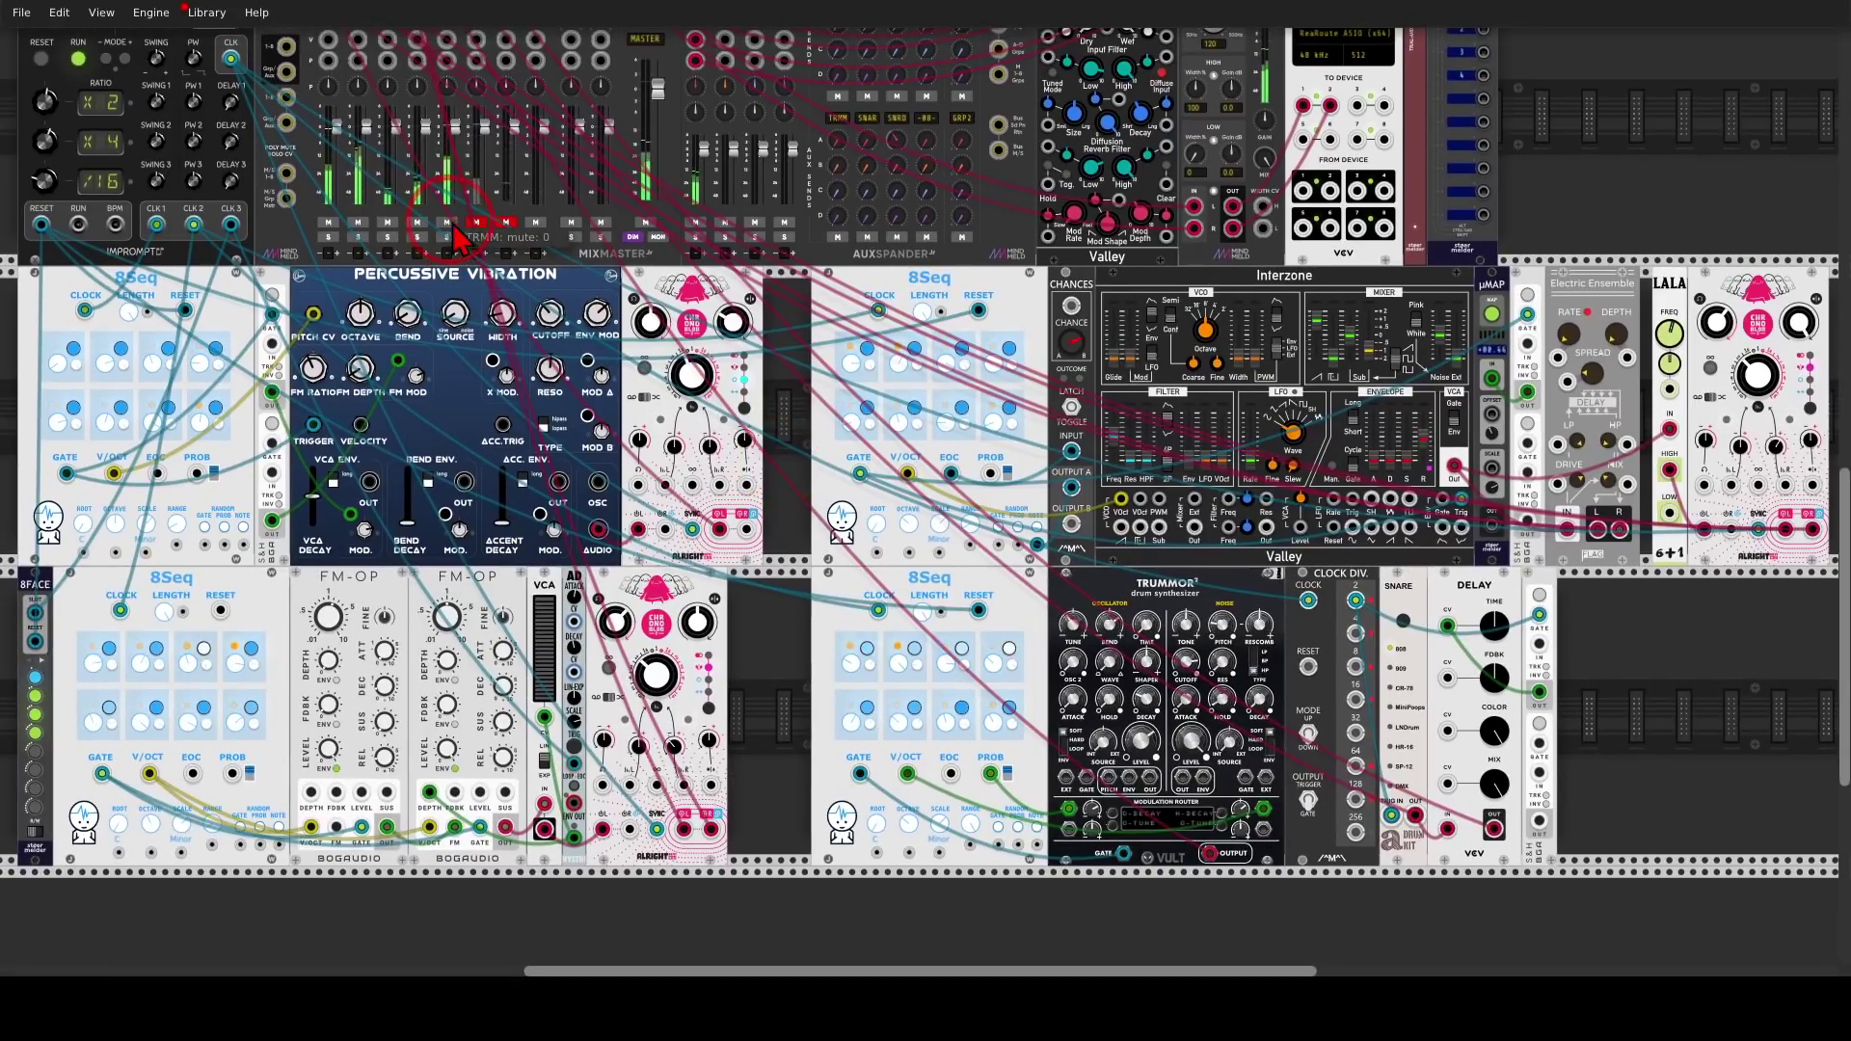
pyautogui.scroll(-2, 752, 405)
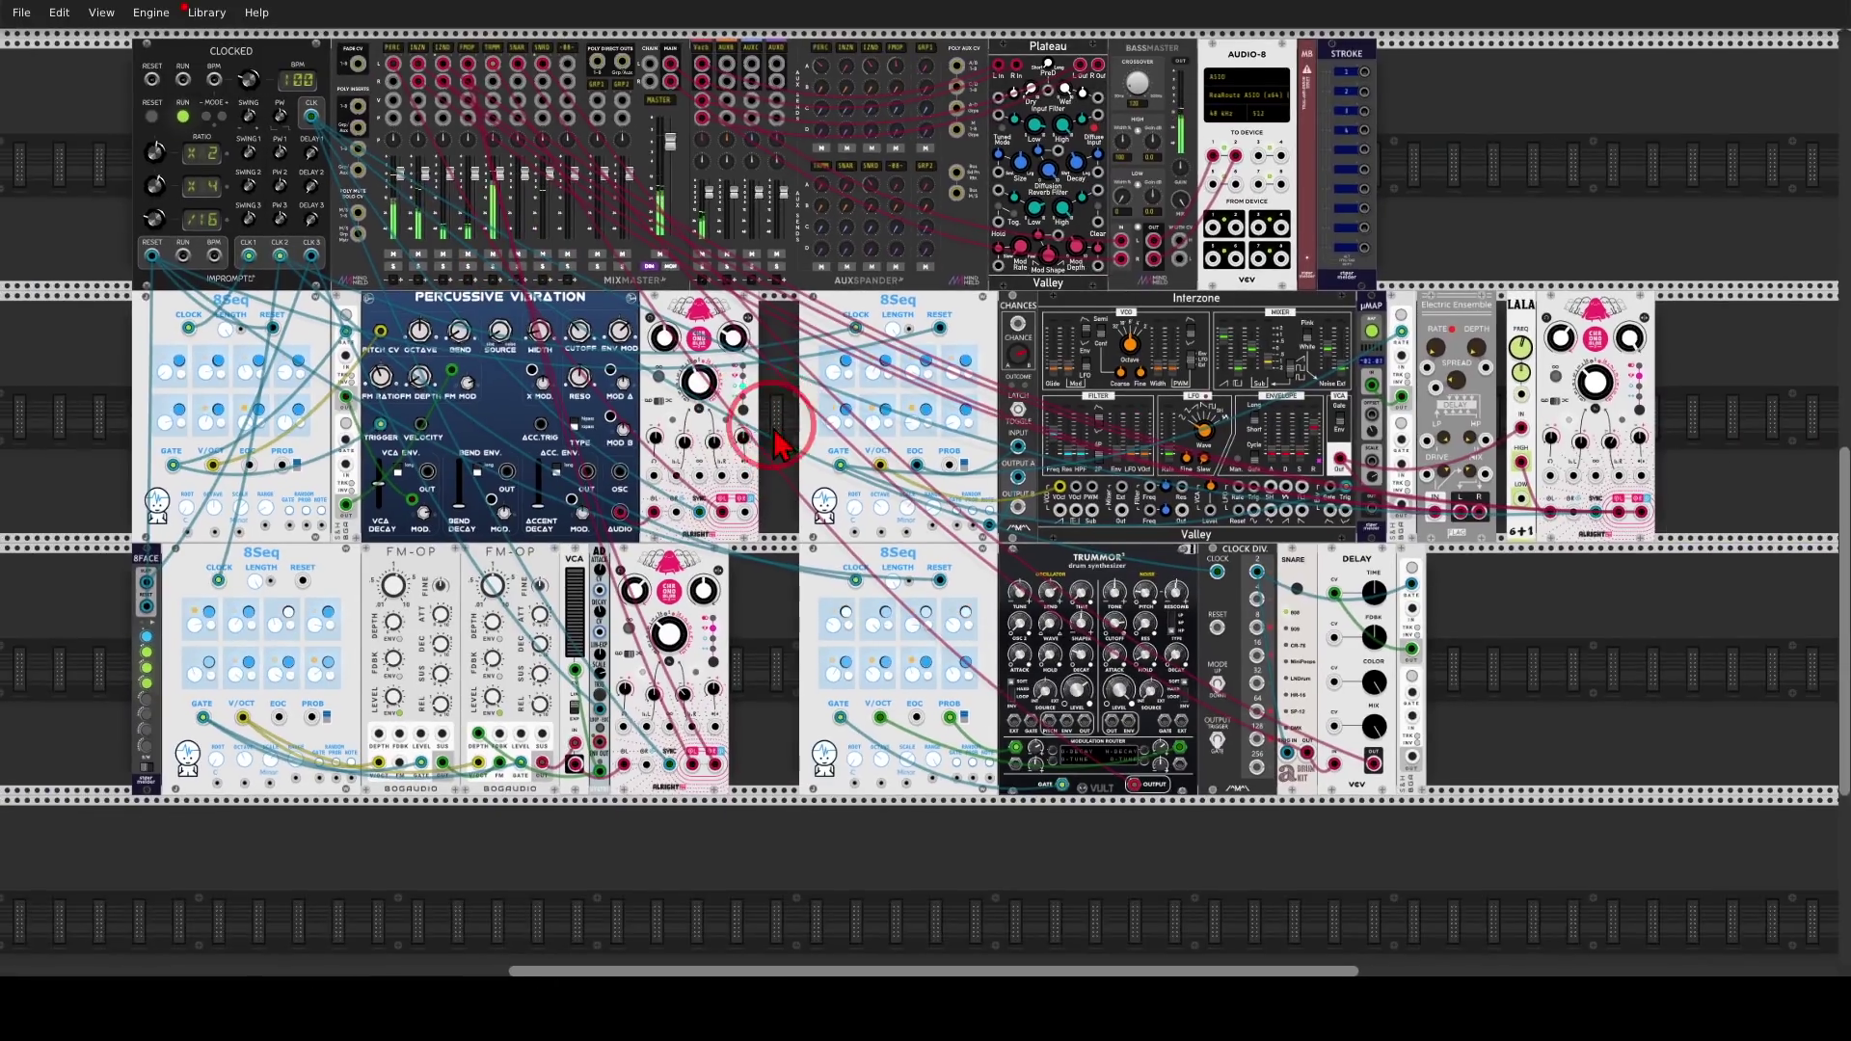
# Sweep the Interzone's Filter Envelope Depth up and down between 0 and about 0.69, ending at 0
pyautogui.moveTo(765, 413); pyautogui.dragTo(783, 445)
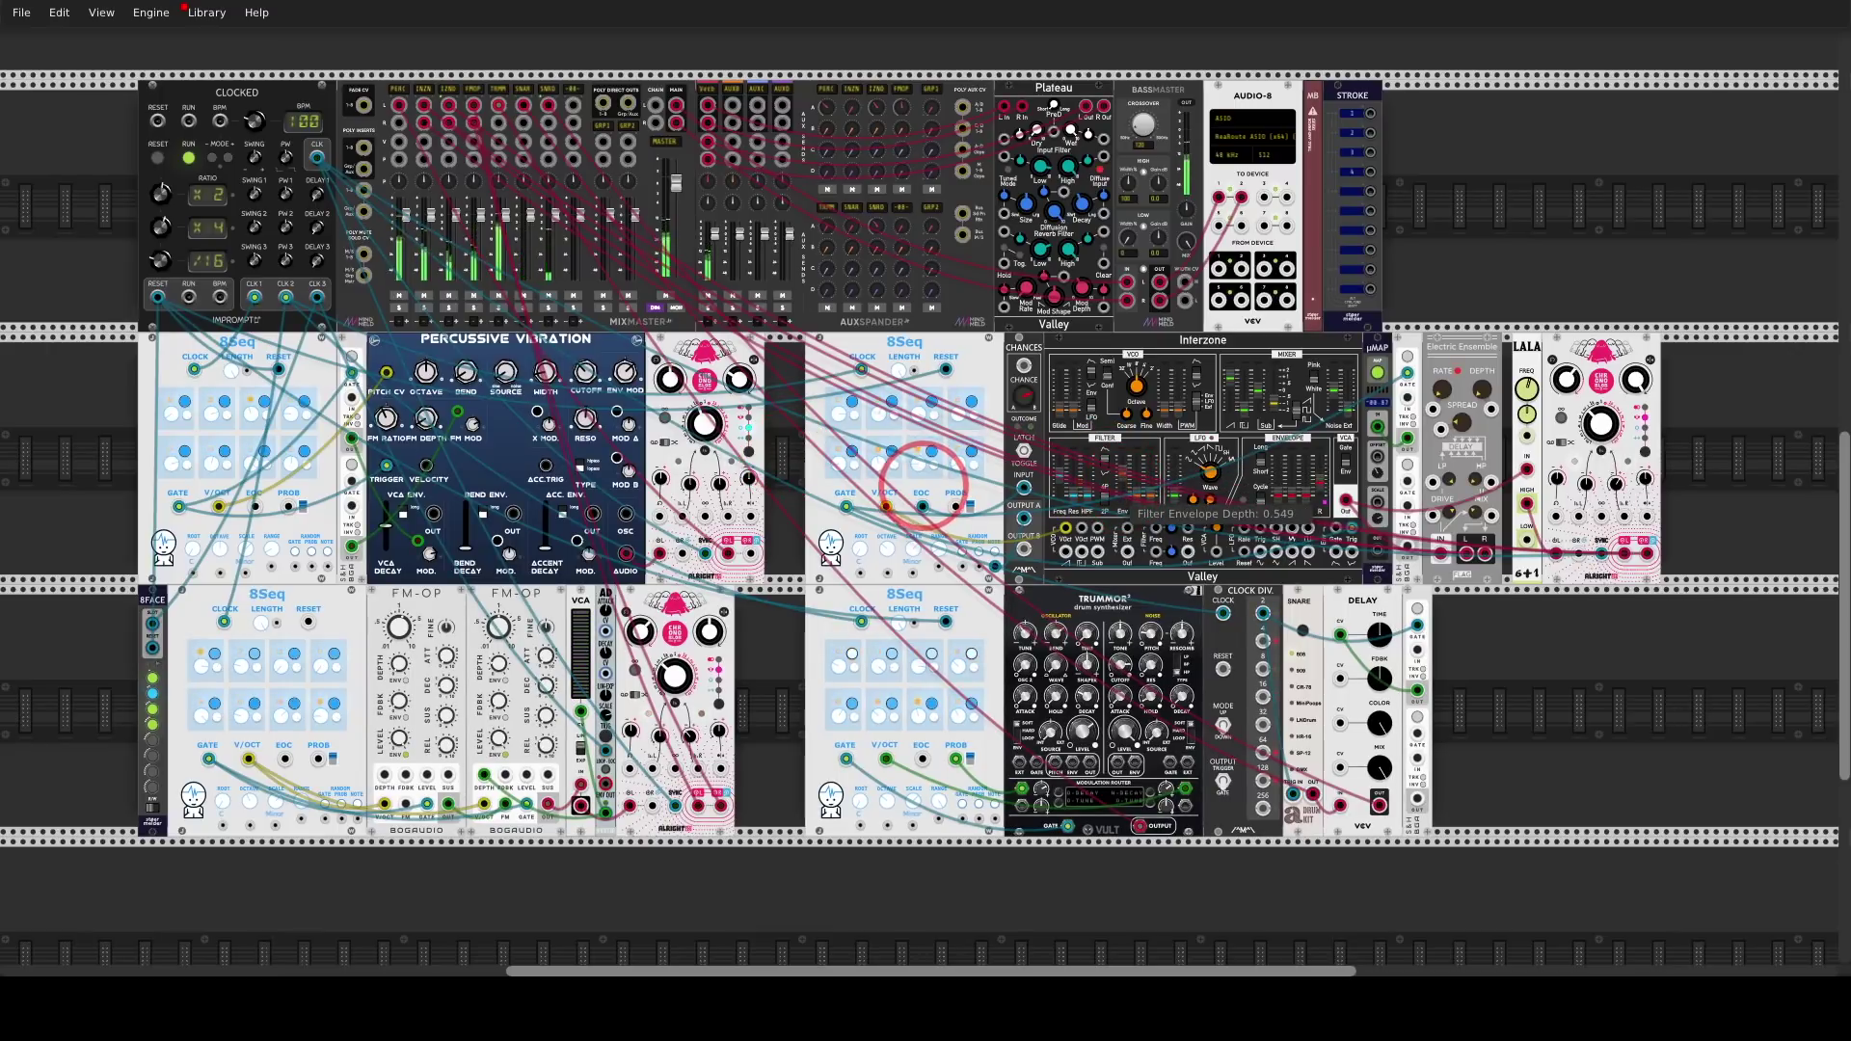
pyautogui.doubleClick(1126, 494)
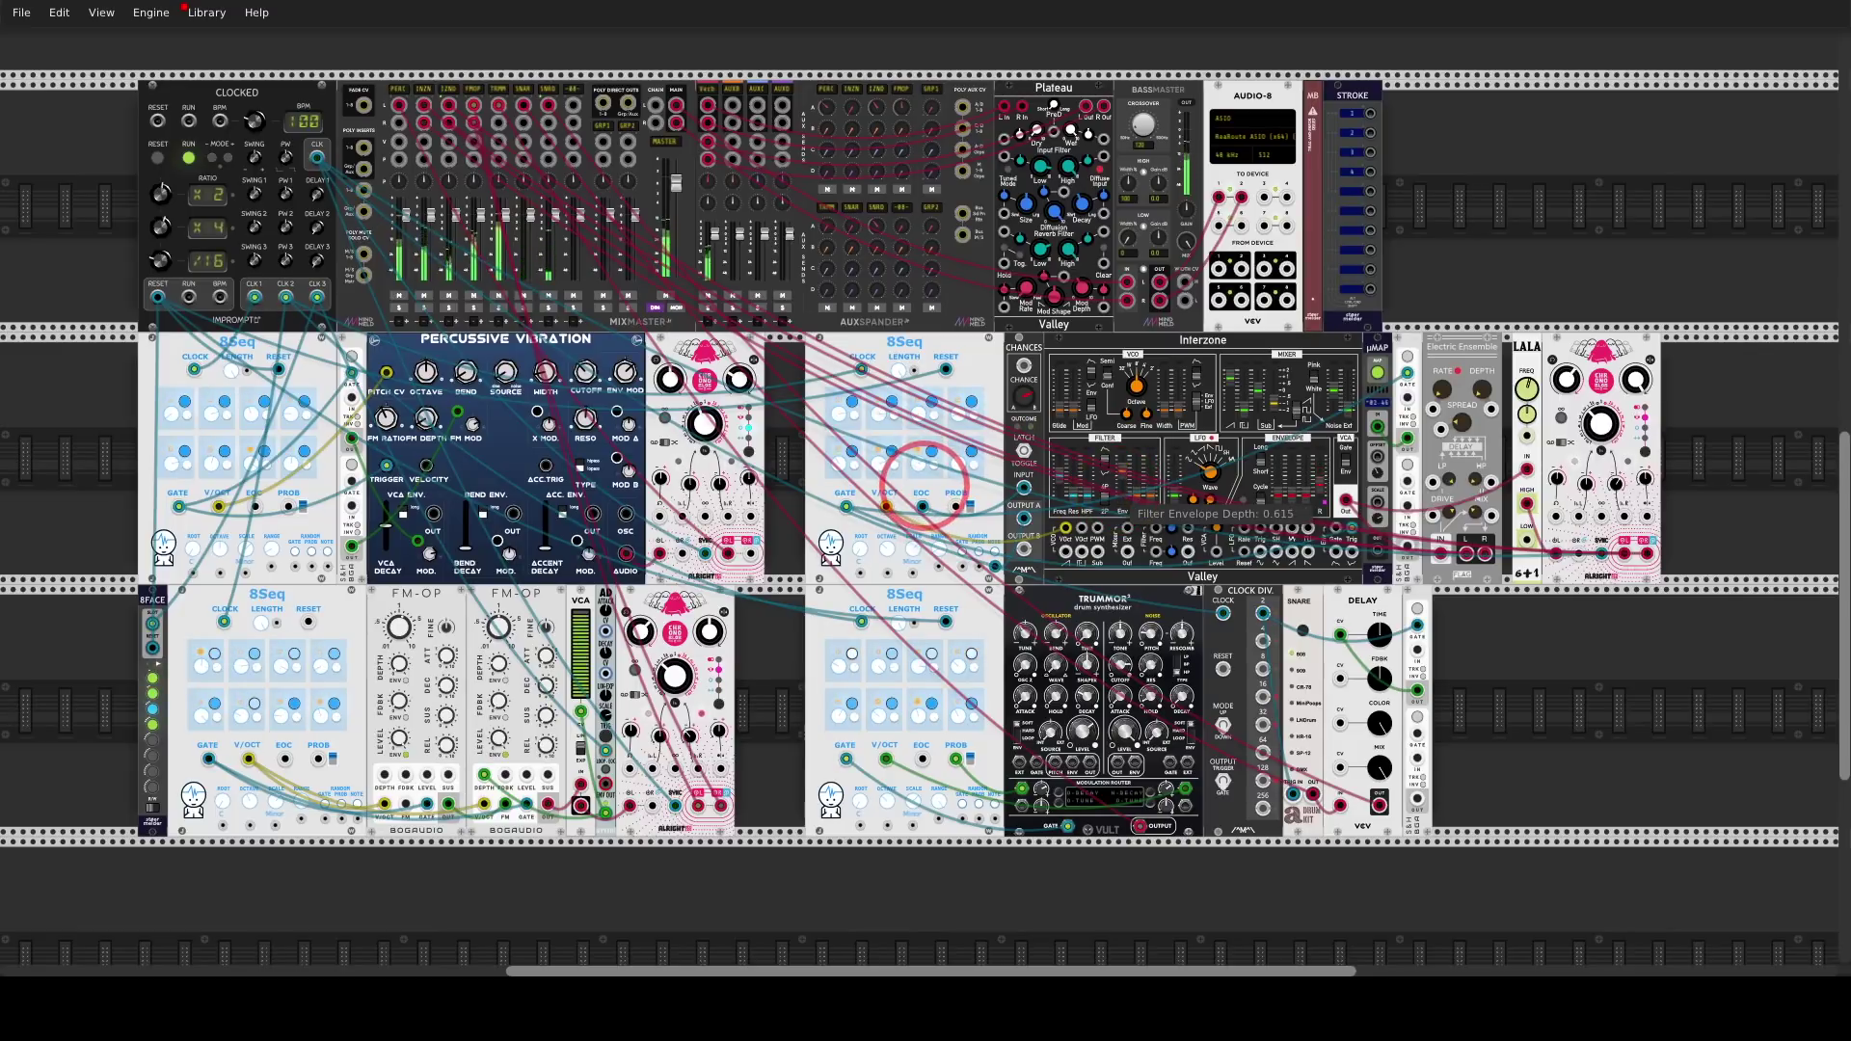
pyautogui.doubleClick(1123, 488)
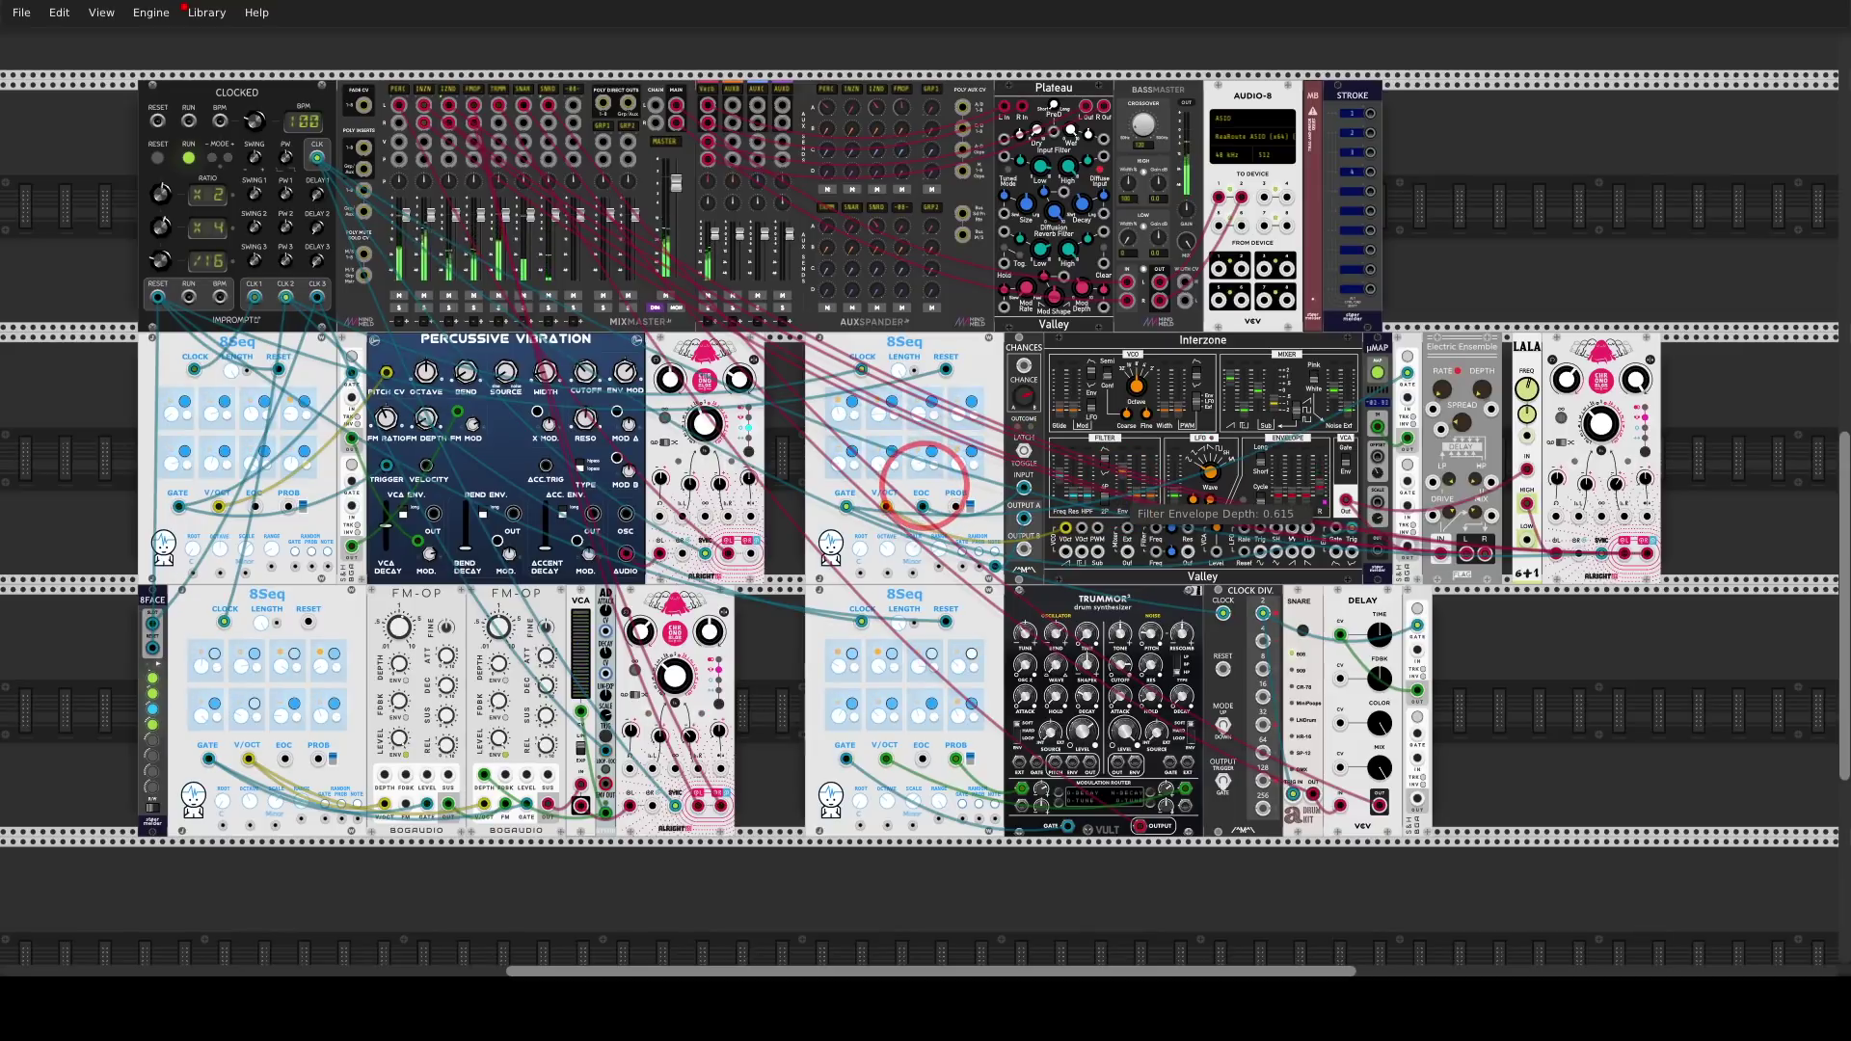
pyautogui.moveTo(1123, 478); pyautogui.dragTo(1122, 490)
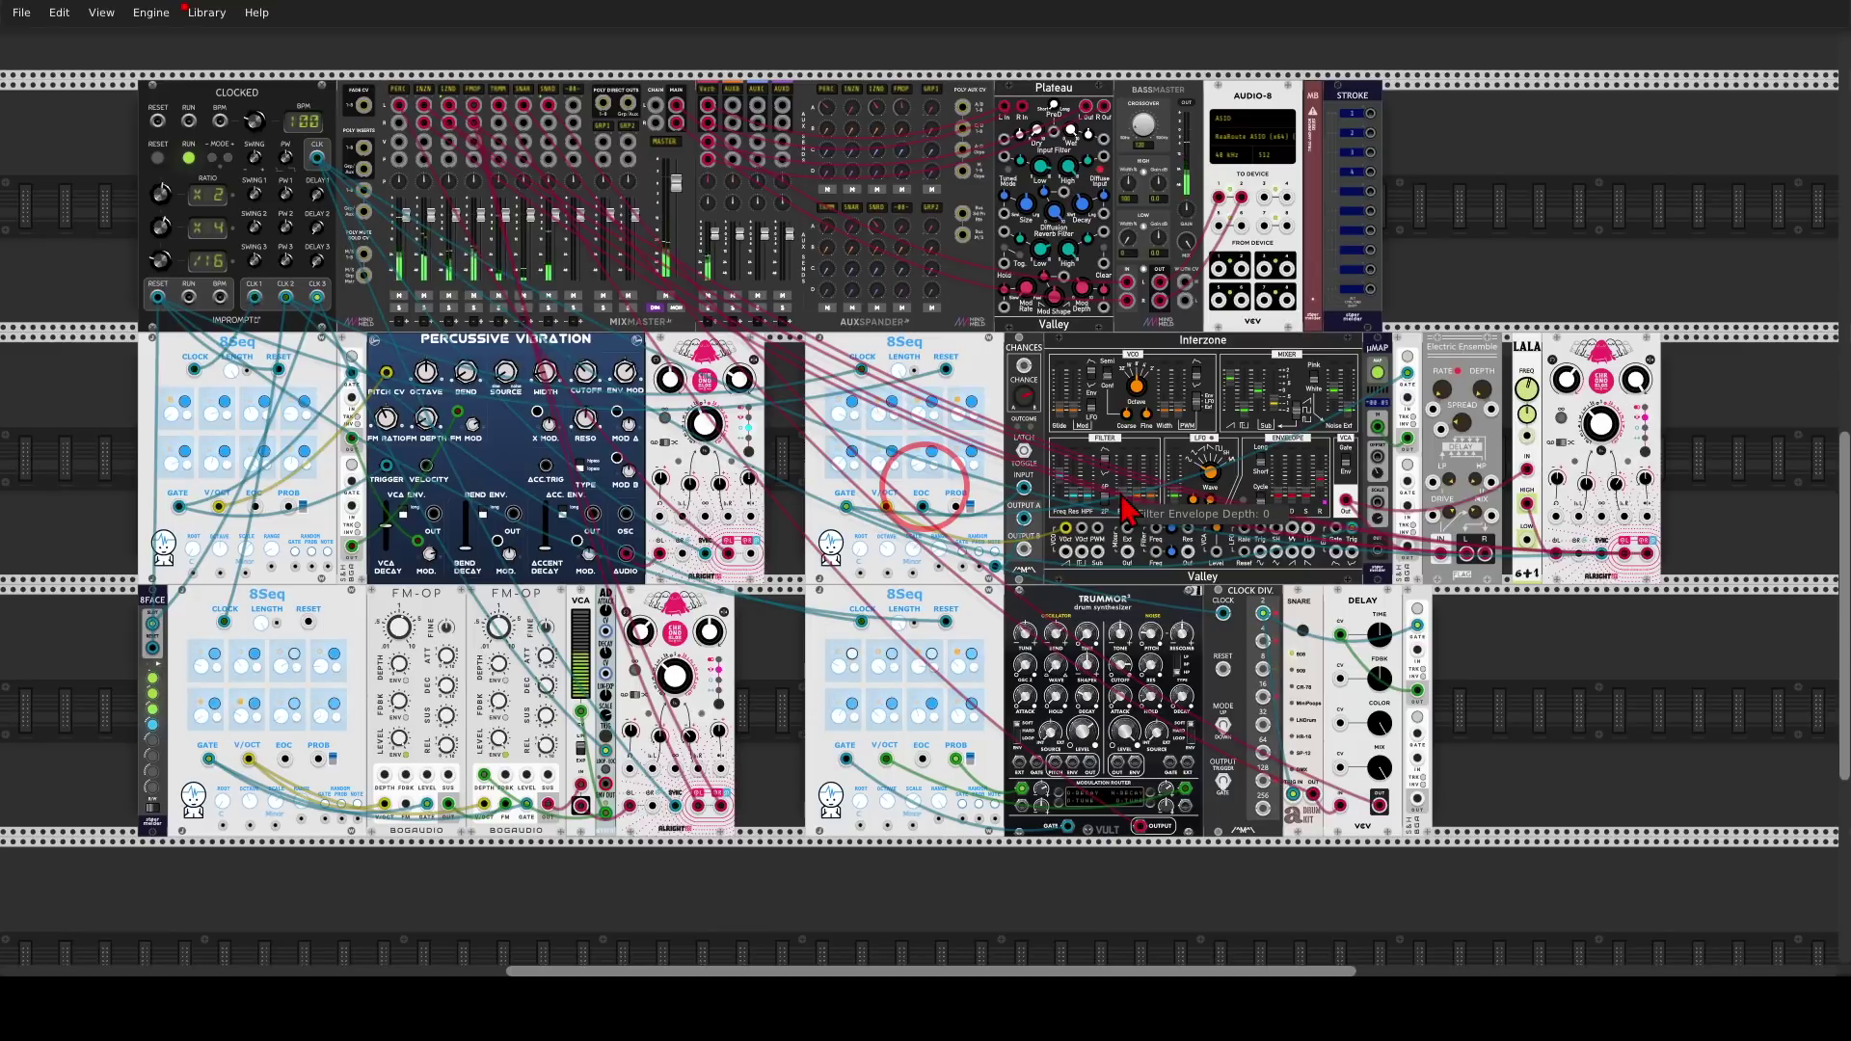
pyautogui.moveTo(920, 469); pyautogui.dragTo(925, 496)
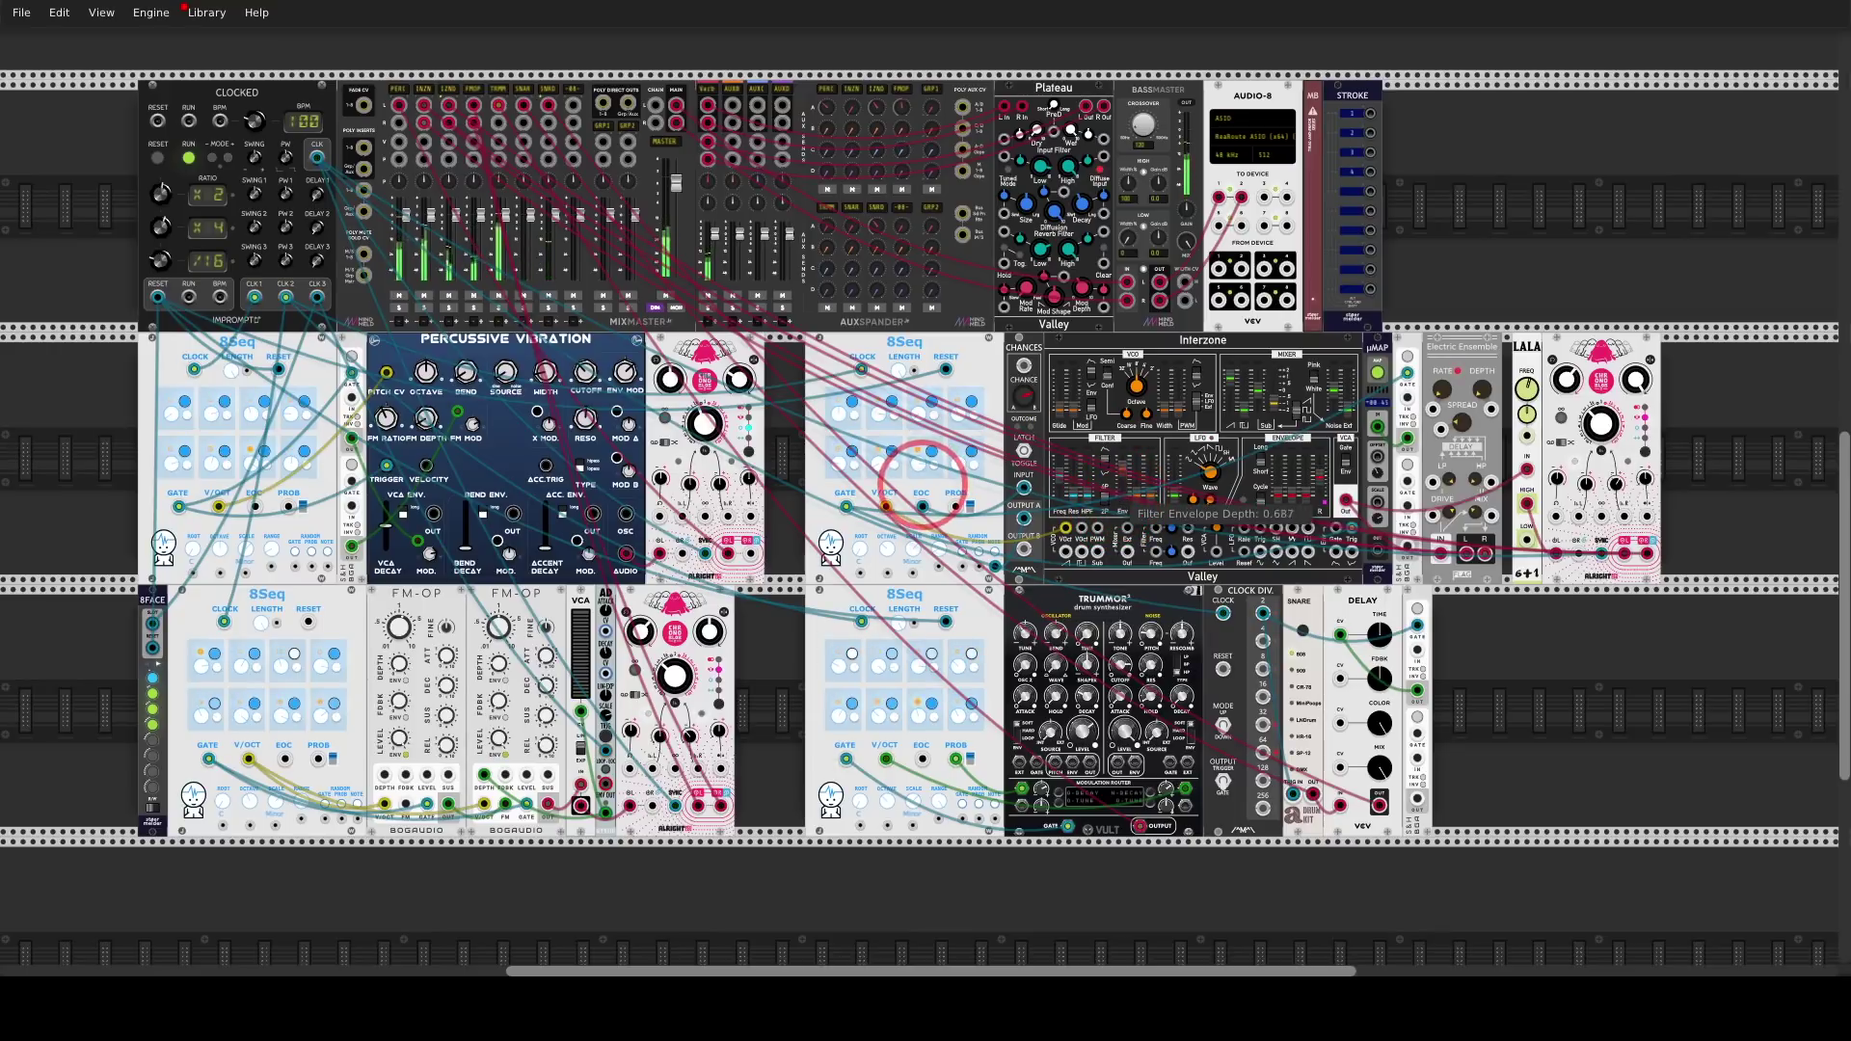
pyautogui.moveTo(1123, 498); pyautogui.dragTo(1122, 520)
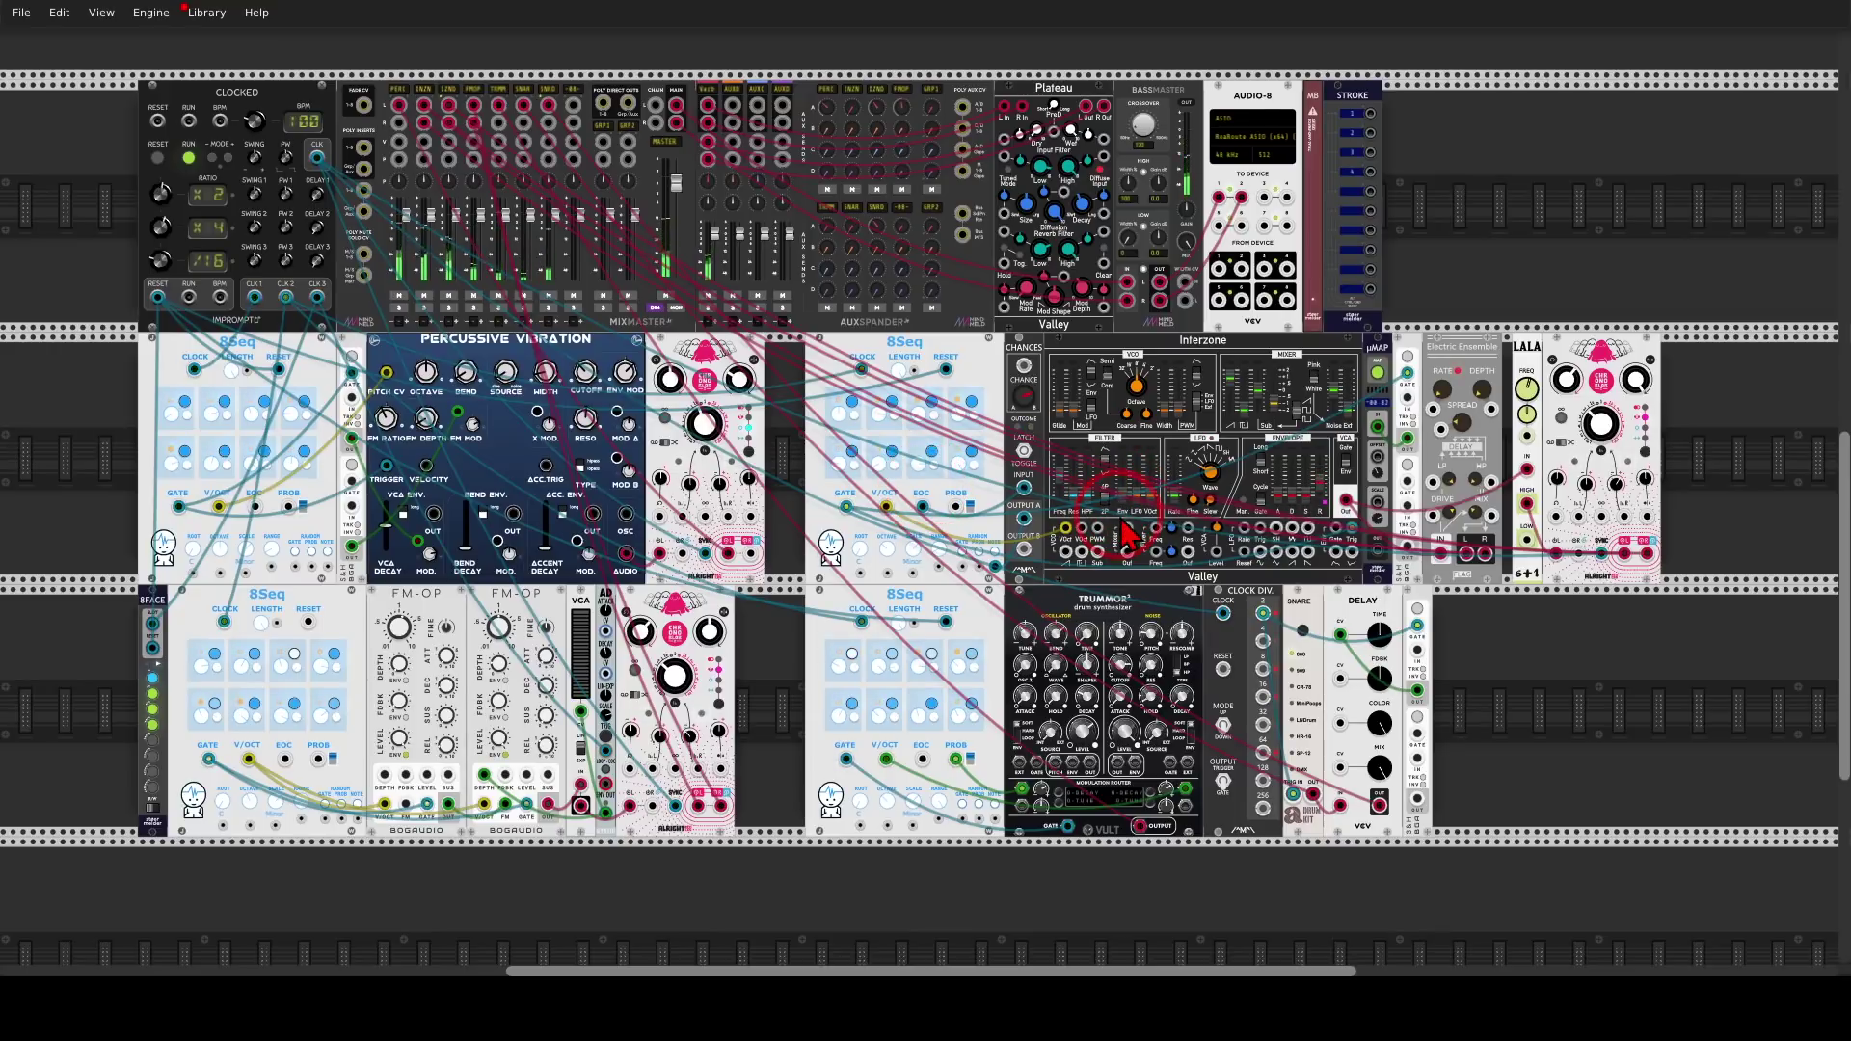
pyautogui.doubleClick(1121, 503)
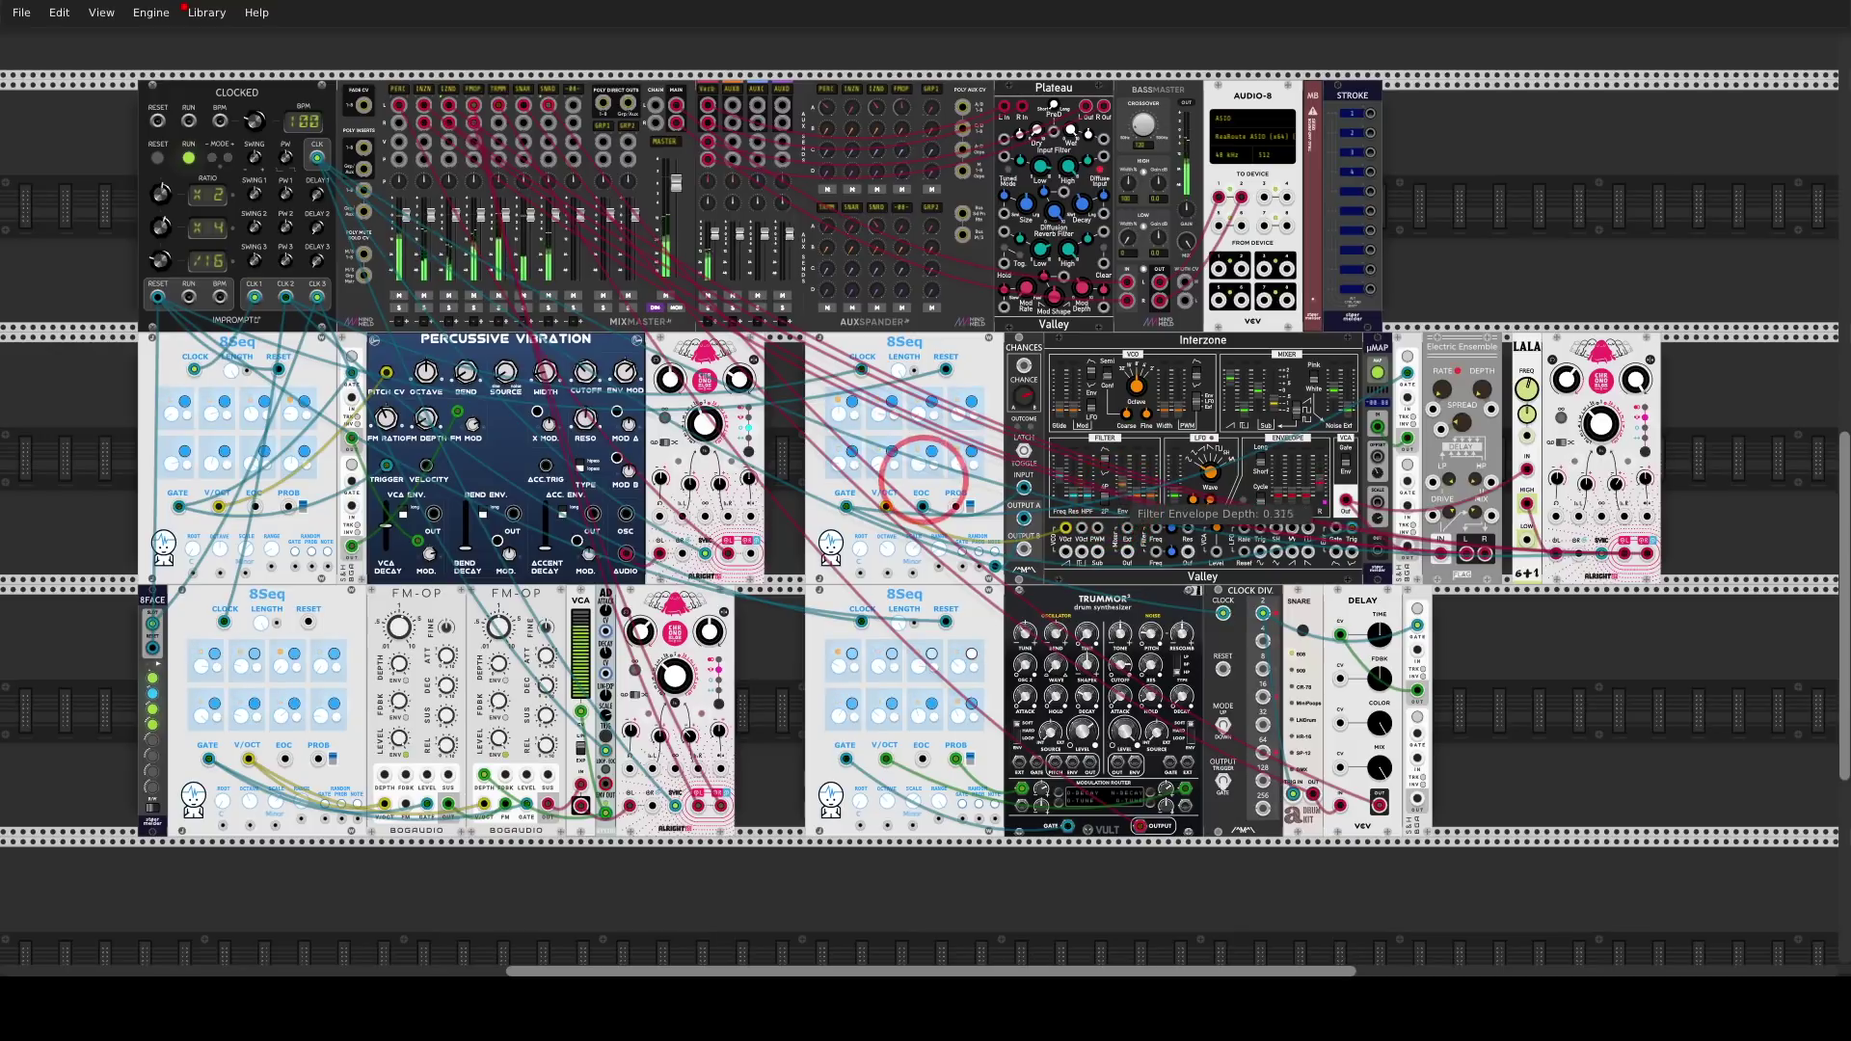
pyautogui.moveTo(924, 479); pyautogui.dragTo(925, 487)
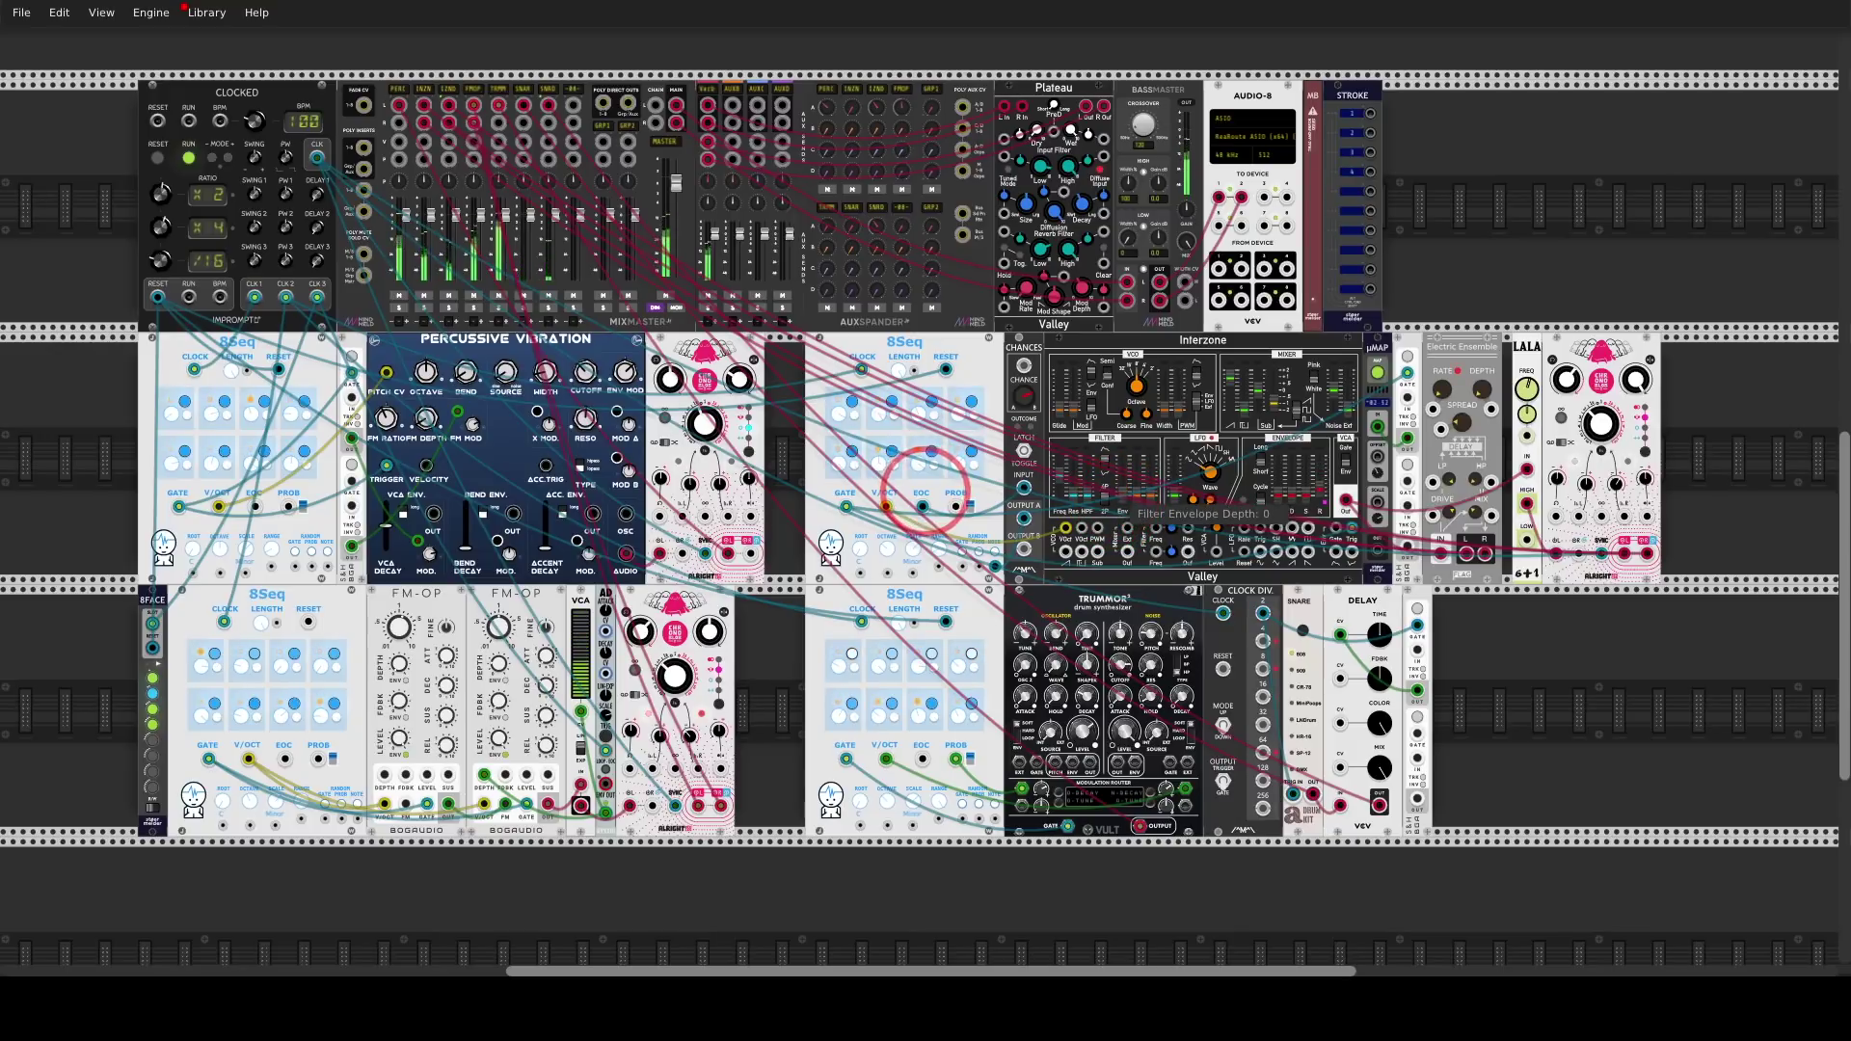